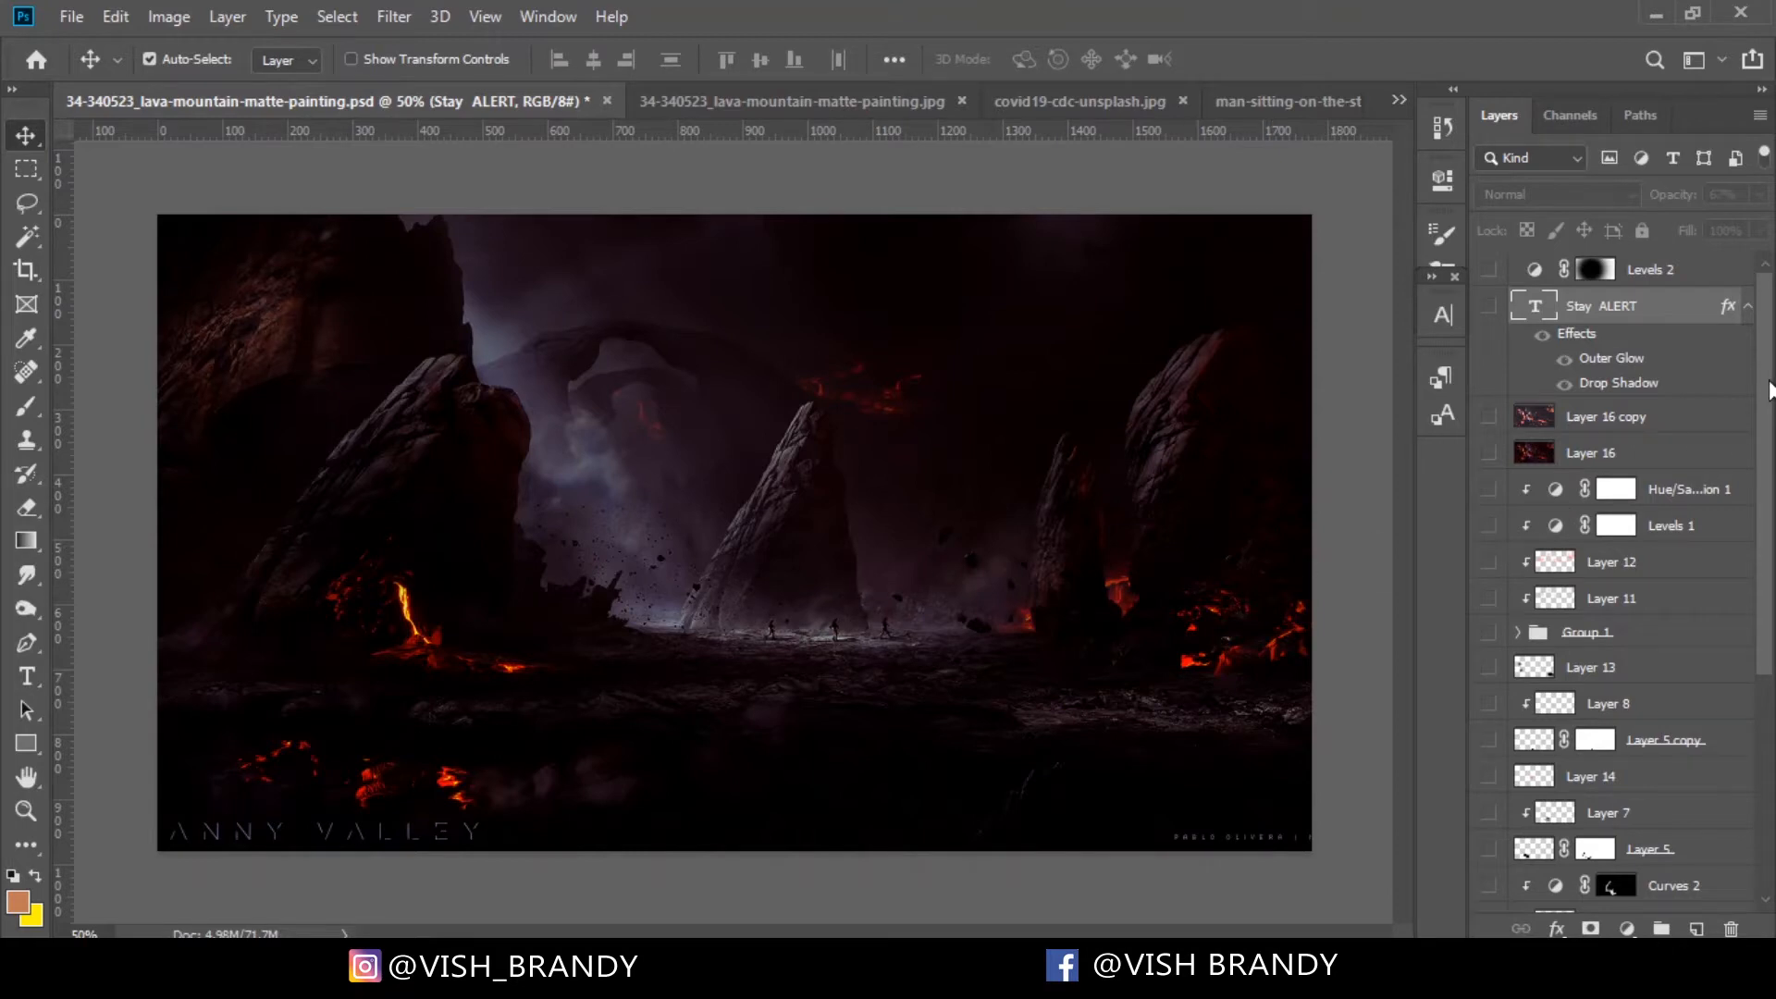
Look through the composite's layer stack down to the bottom layer and switch to the _DSC0592.psd document
drag(1768, 388, 1768, 603)
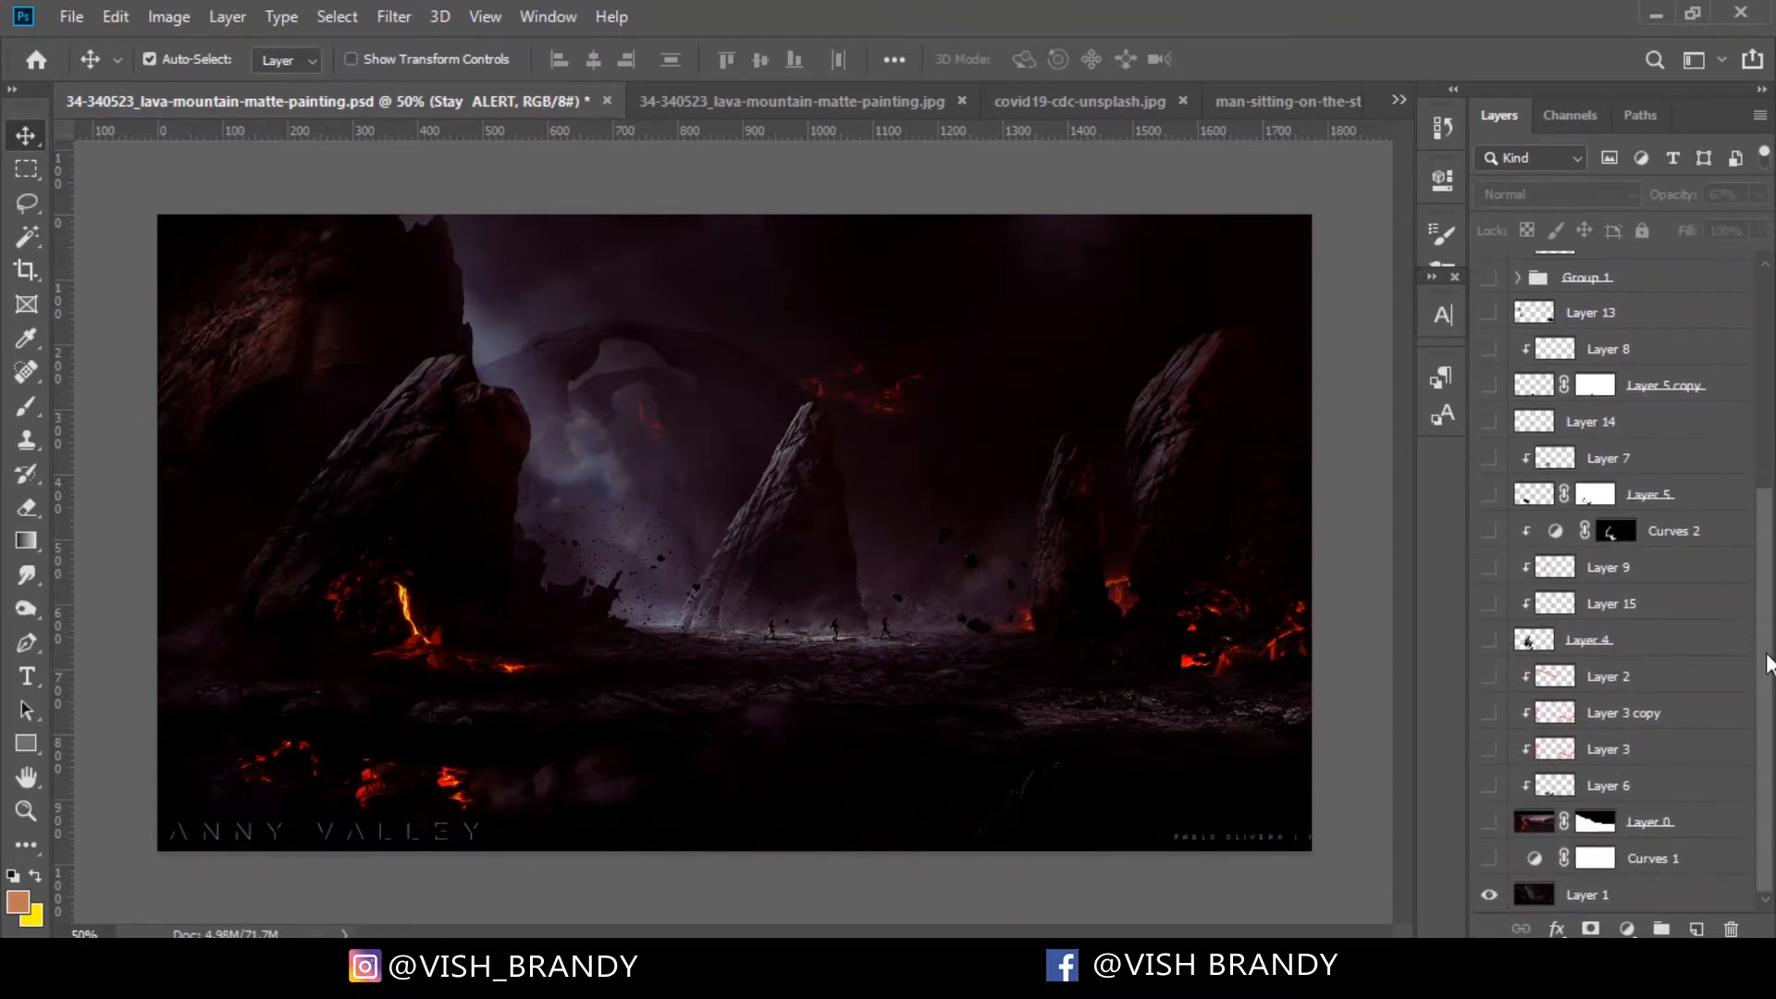
drag(1770, 730, 1772, 804)
click(1397, 100)
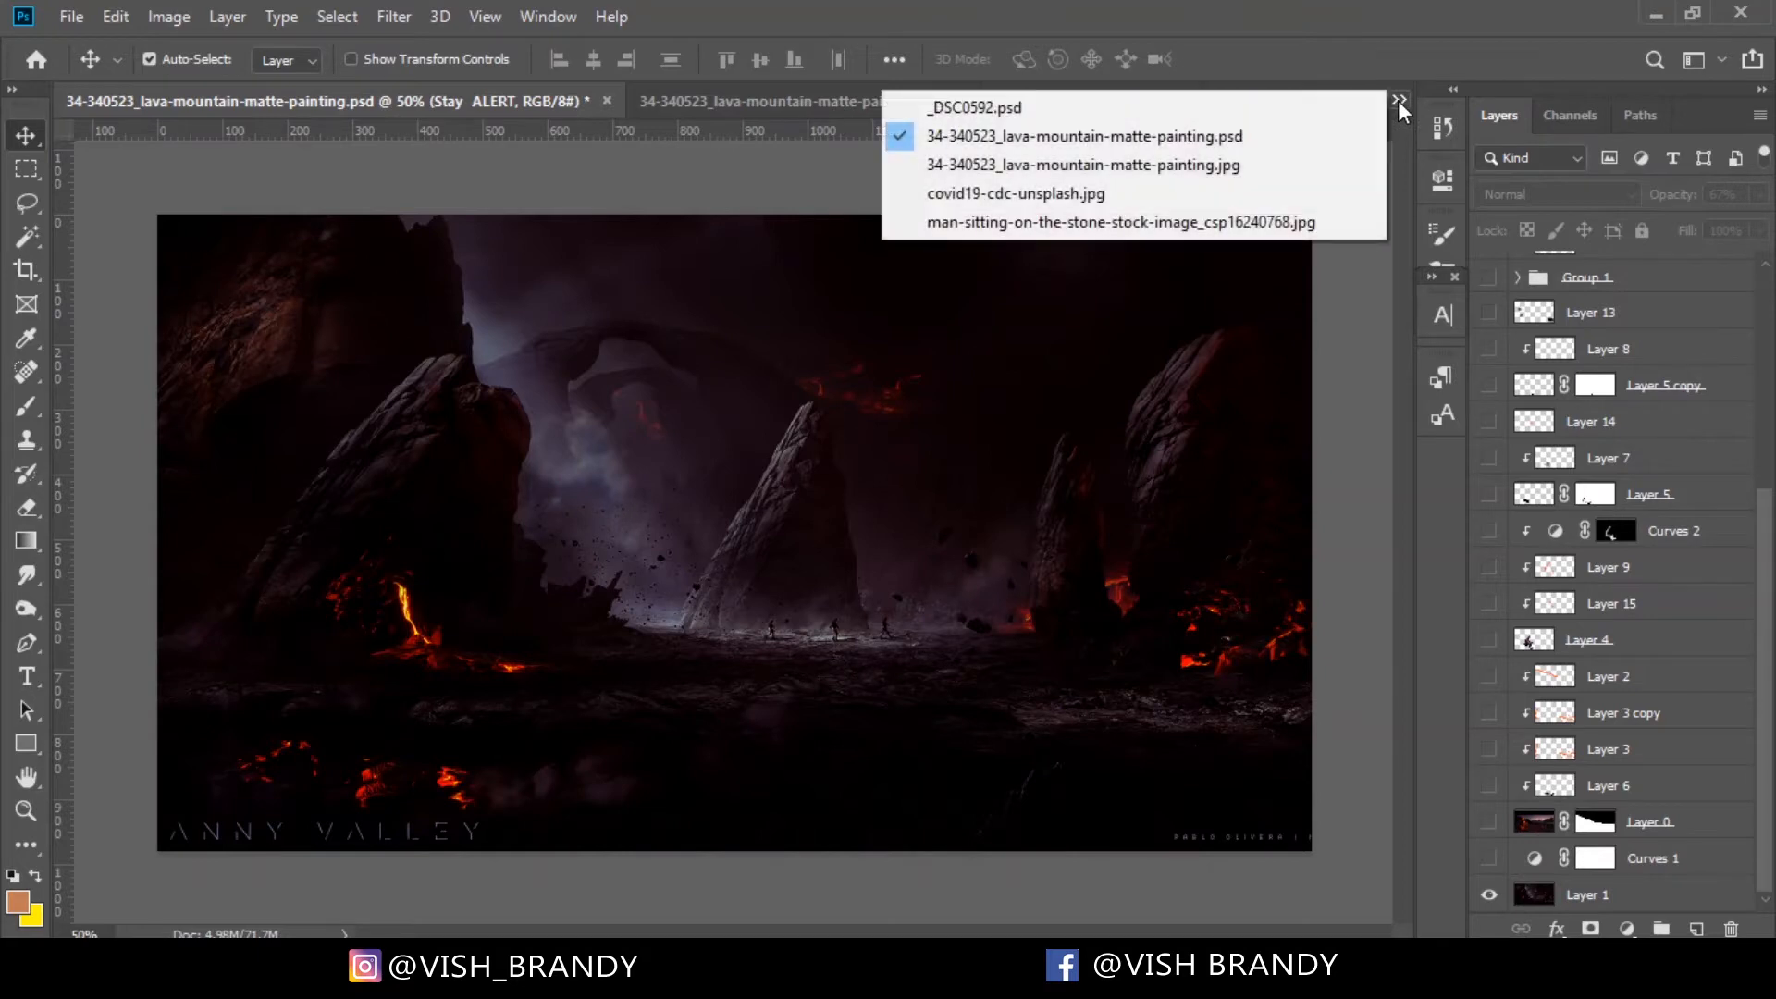
click(1079, 107)
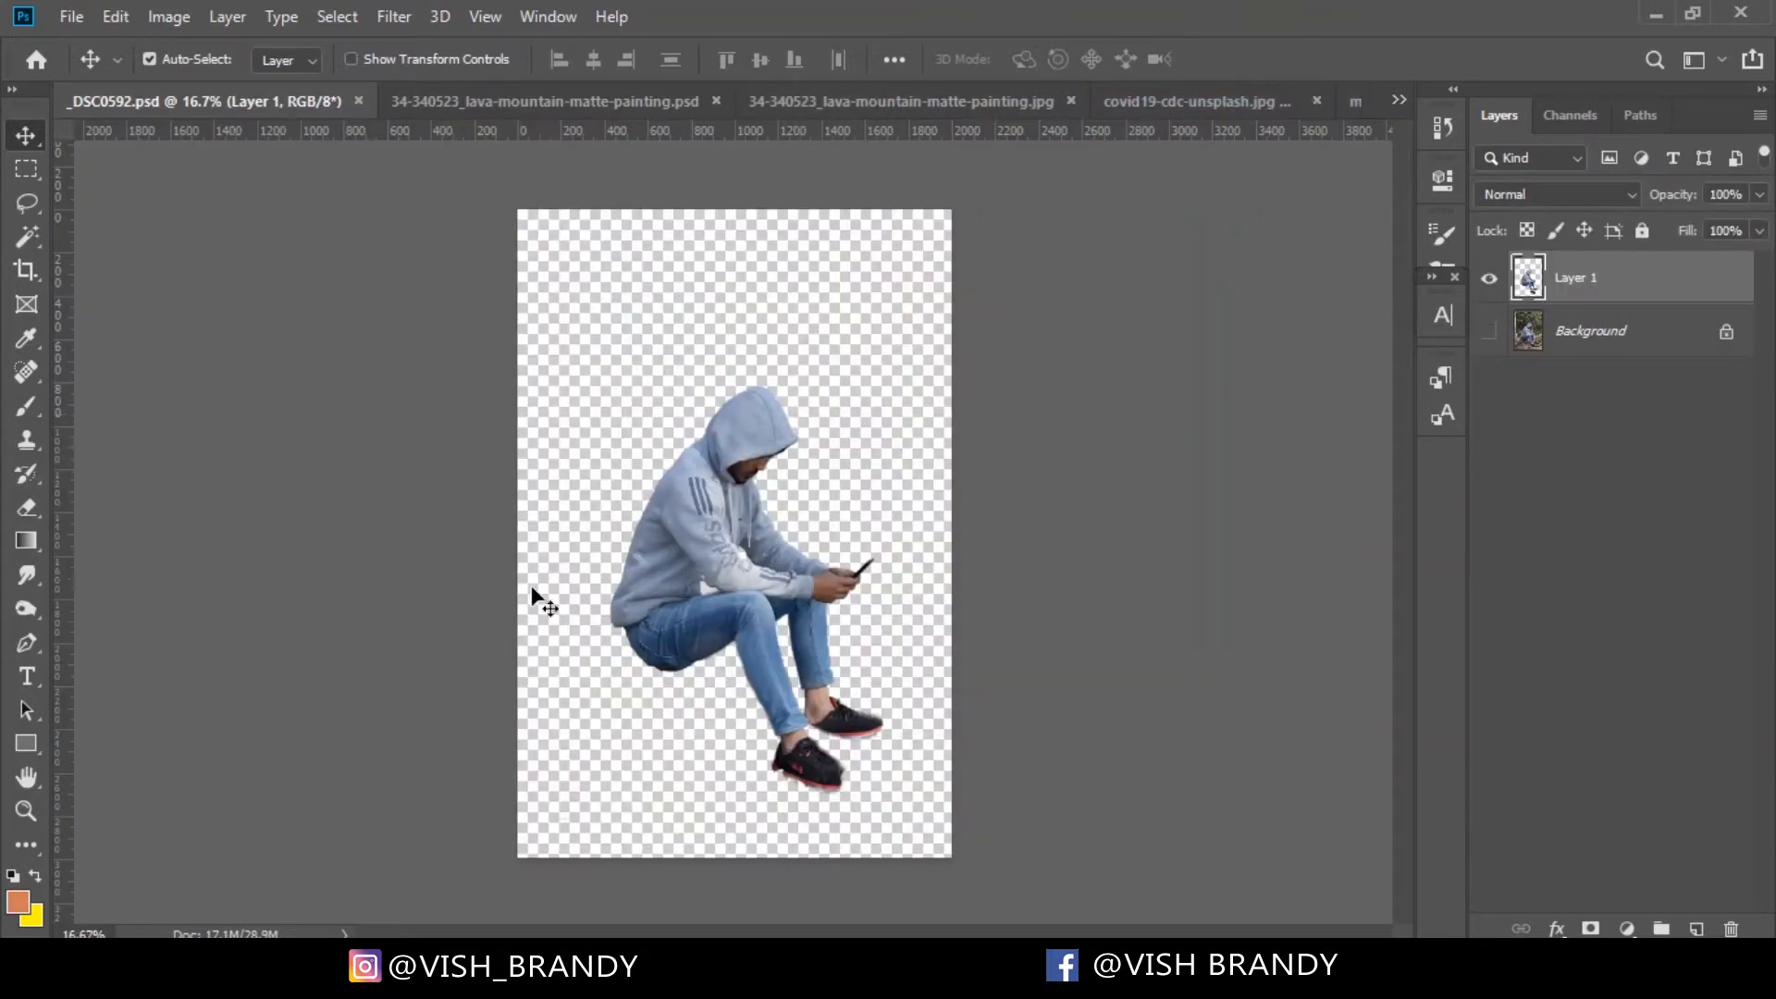
Toggle the Background layer's visibility to compare the cut-out man with the original forest photo, leaving the Background shown
click(1490, 333)
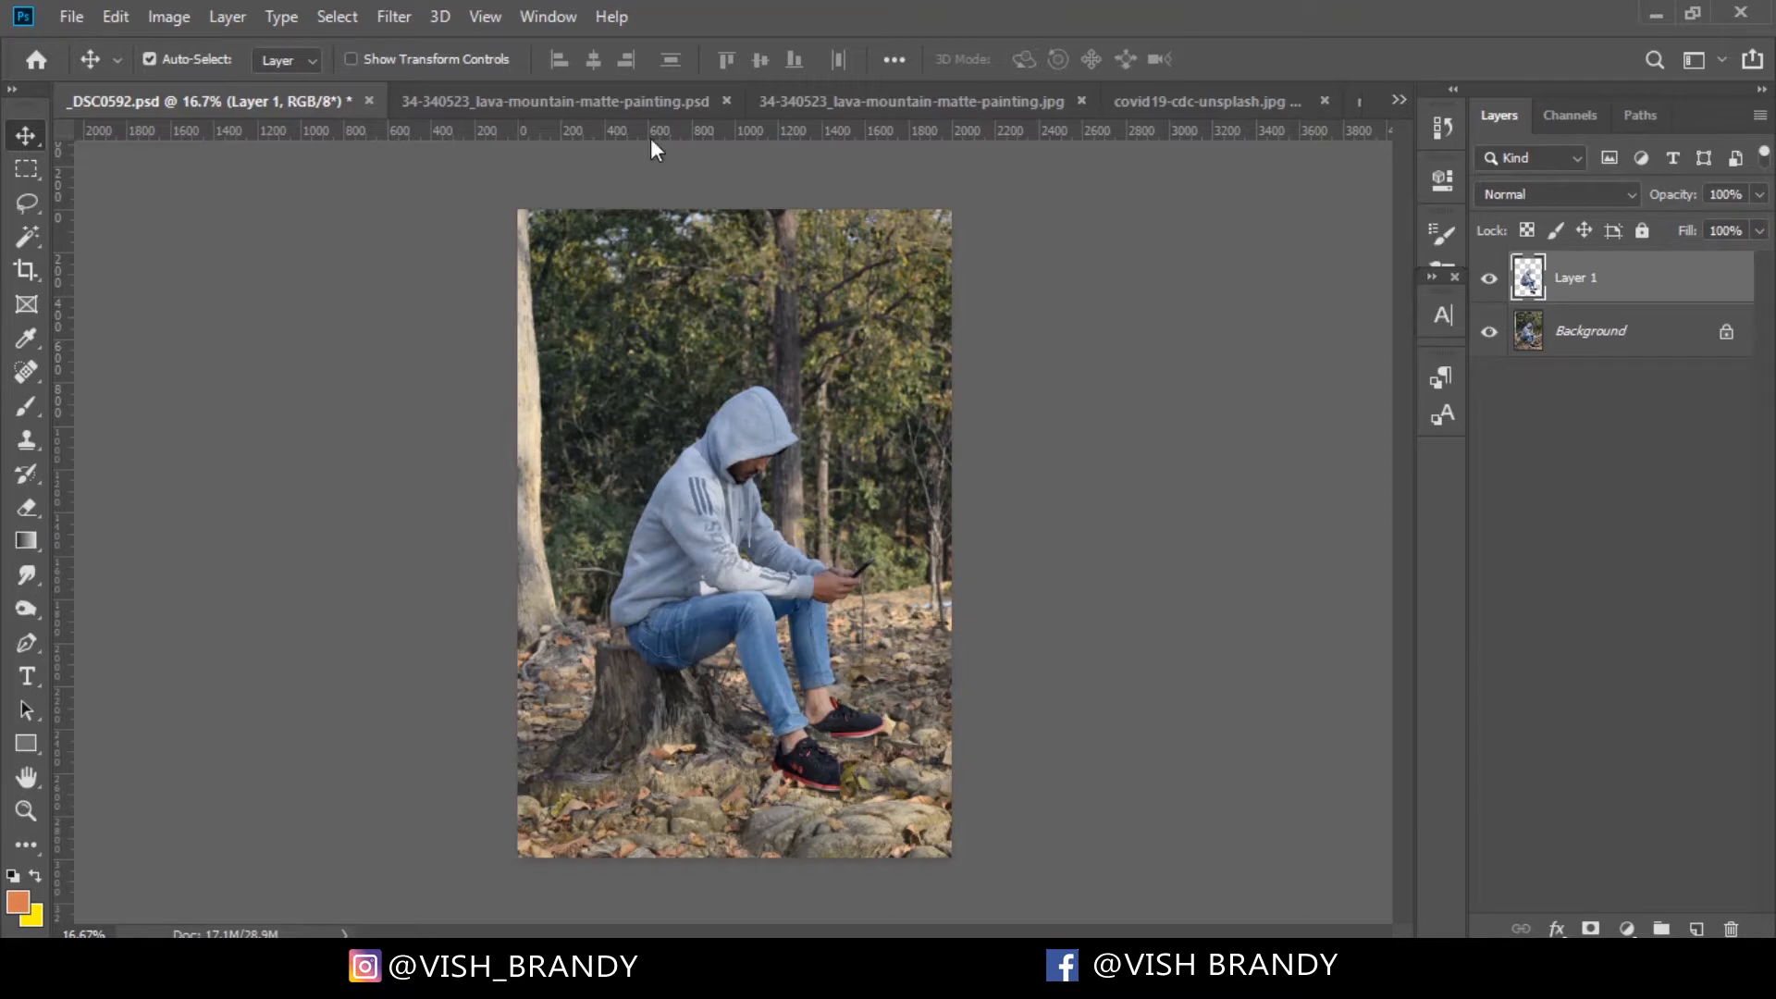
click(1491, 333)
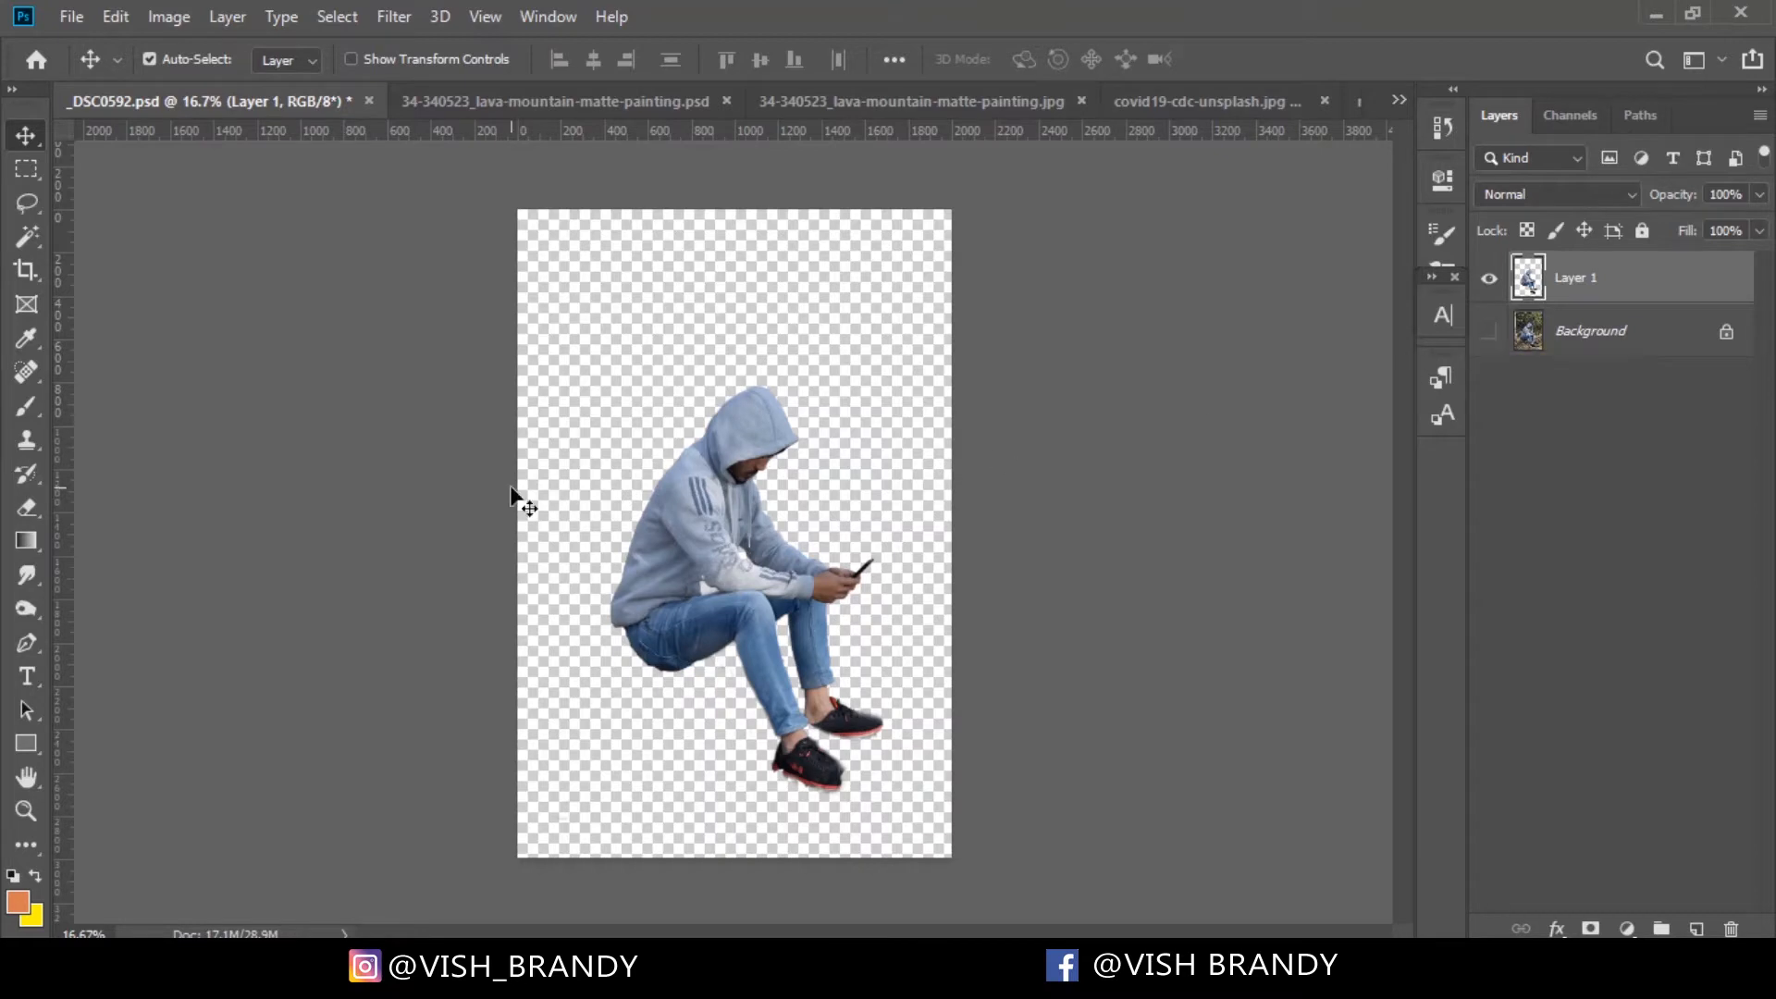
click(1490, 332)
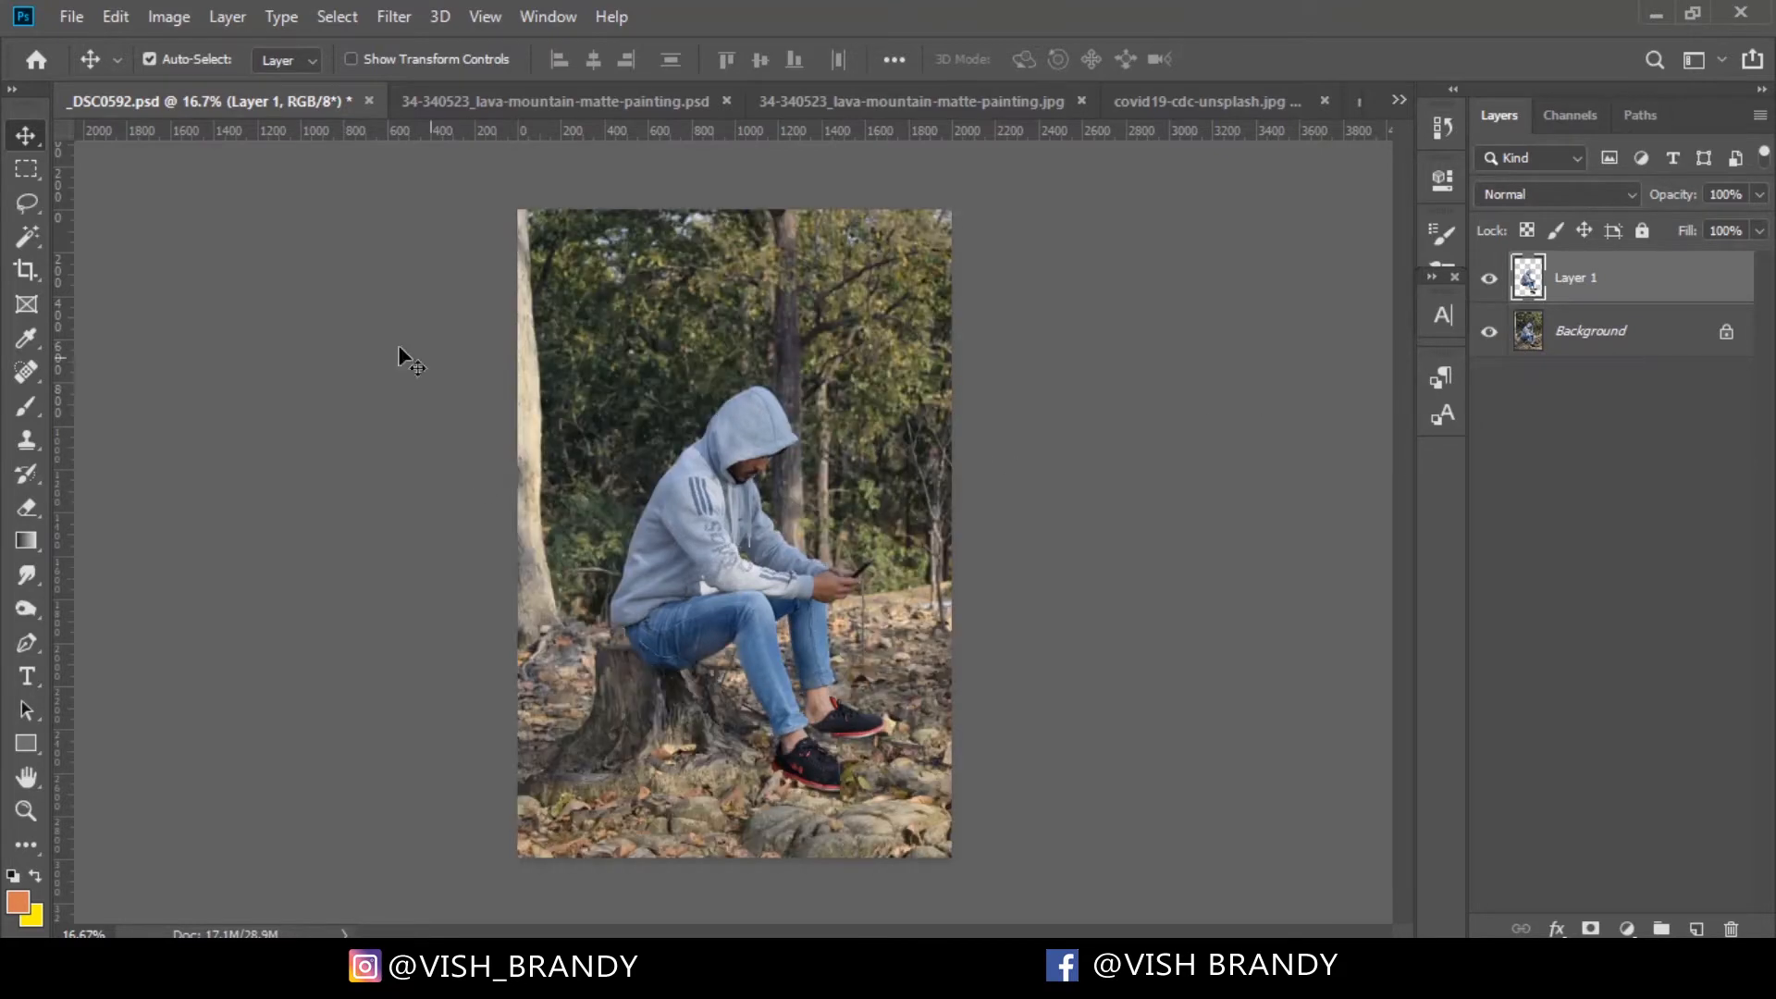
Try a Quick Selection of the man and a Pen tool path along his back, discarding both path and selection
drag(32, 232, 76, 237)
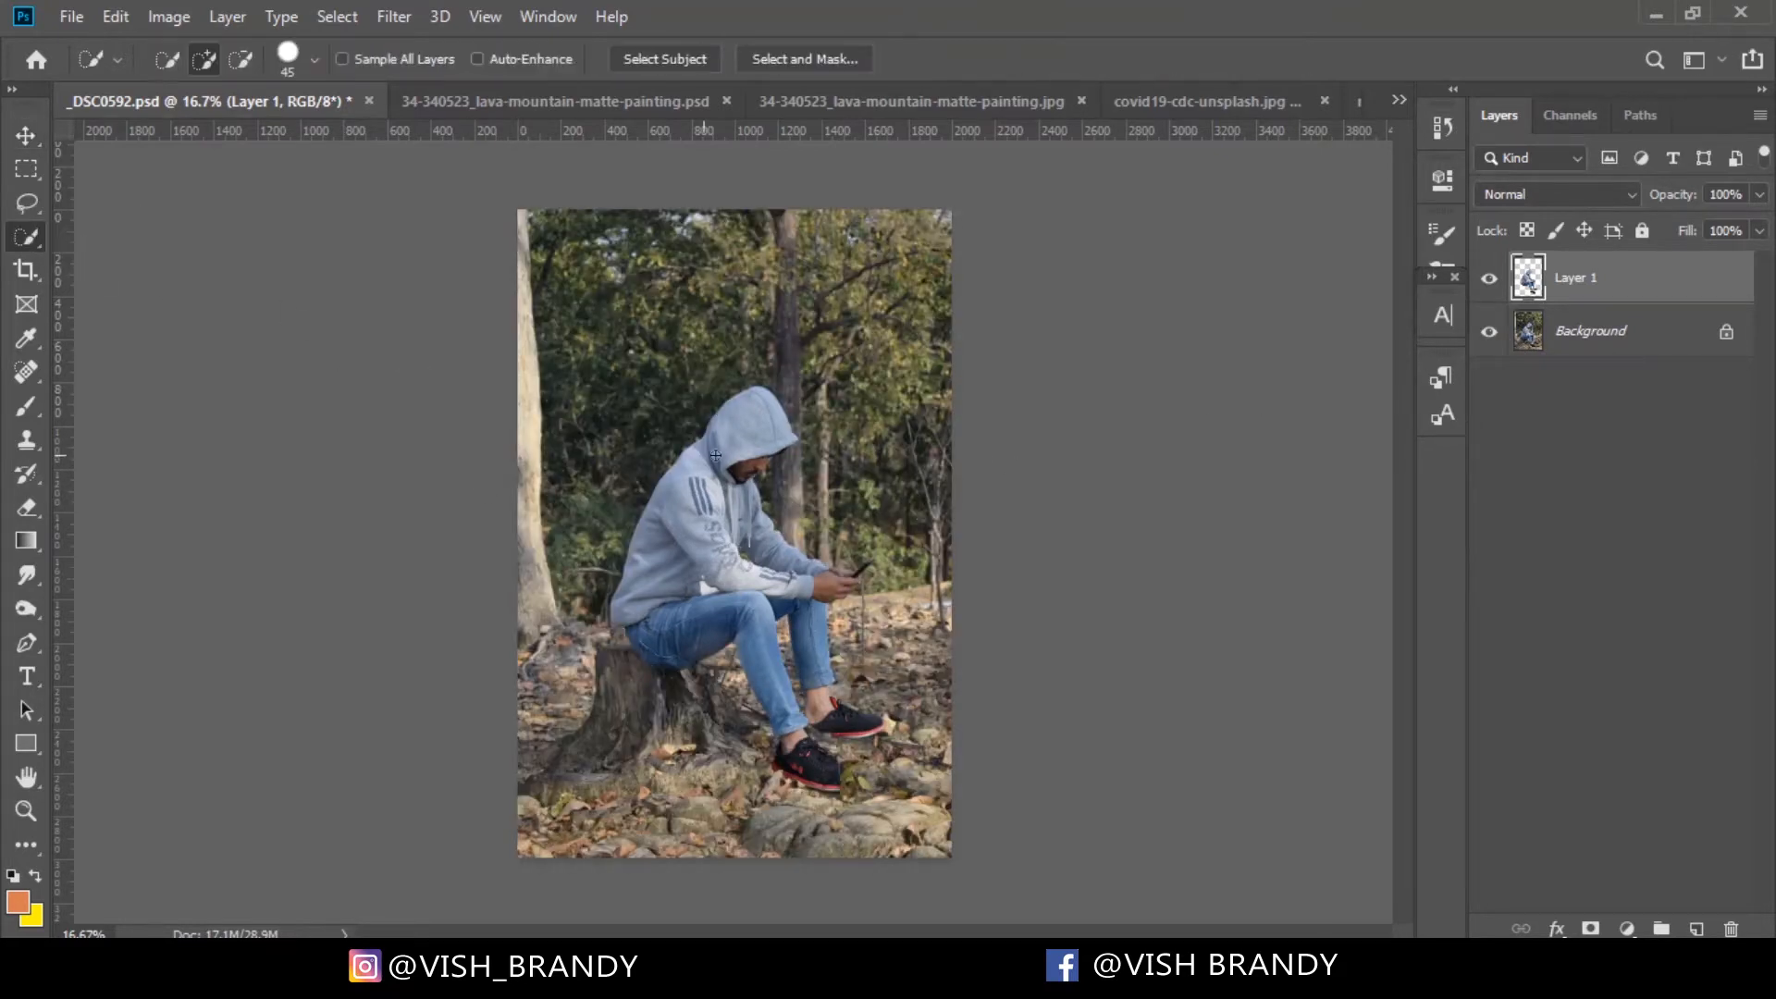
mouse_move(747, 437)
mouse_down()
mouse_move(700, 512)
mouse_move(714, 582)
mouse_move(812, 700)
mouse_up()
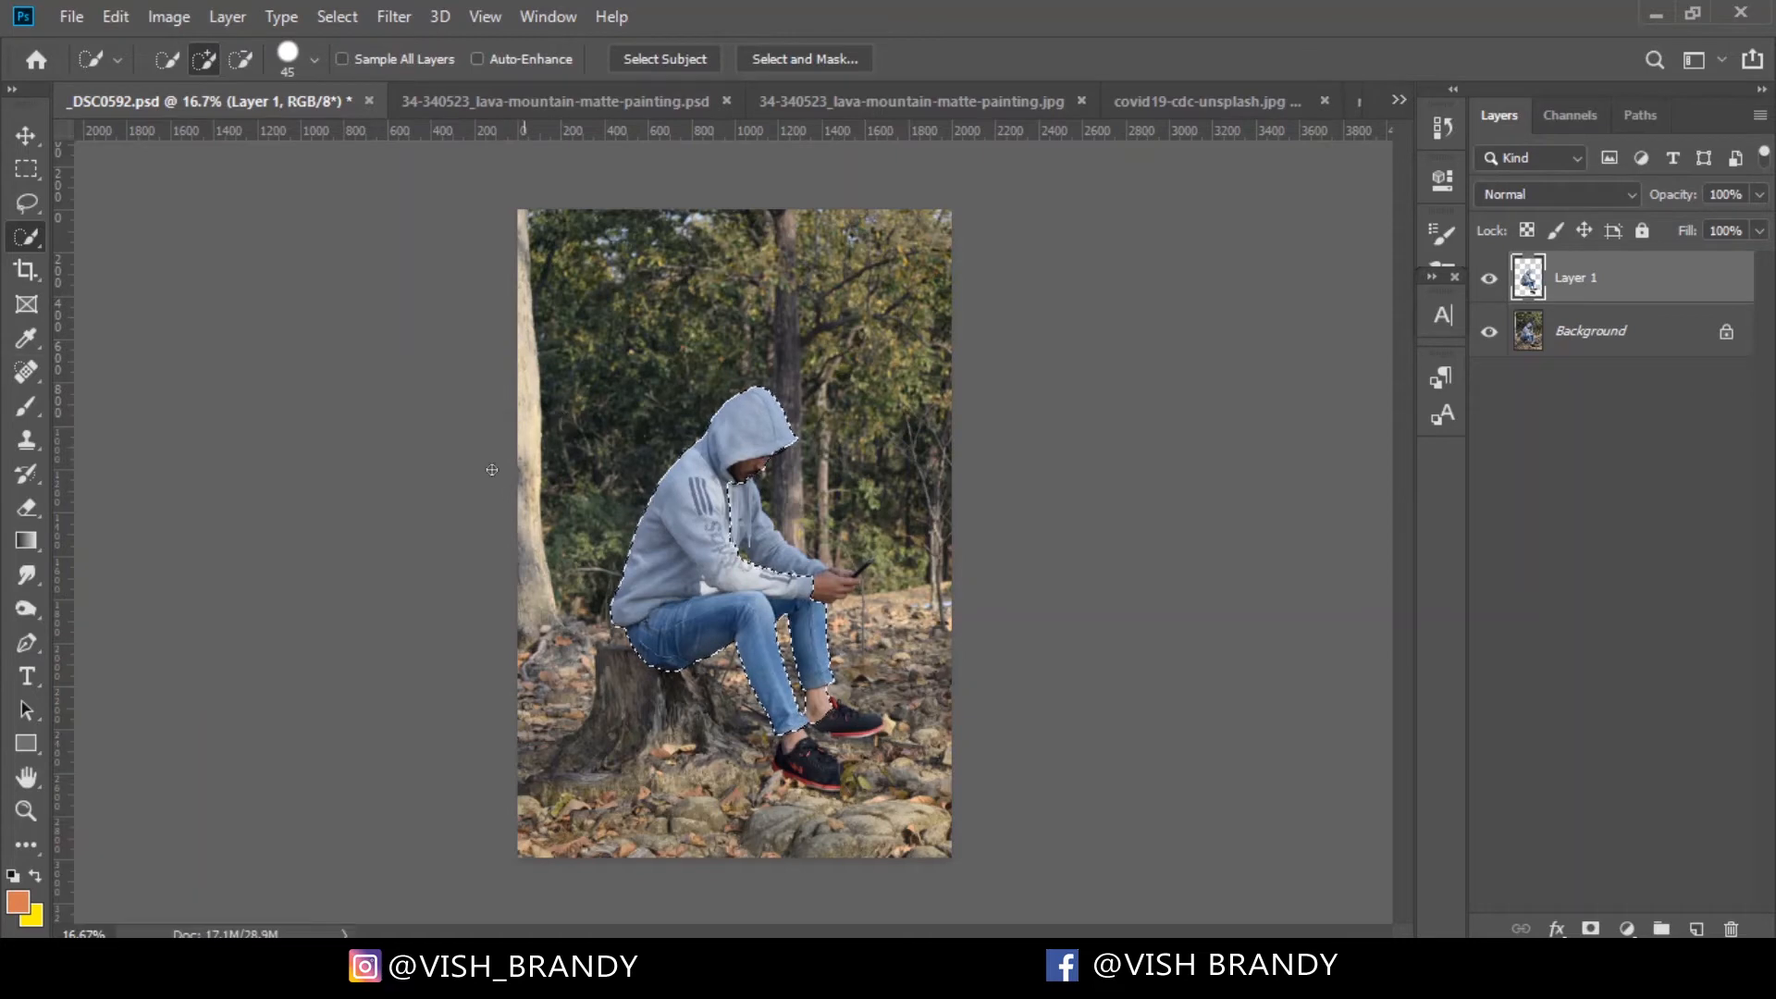
click(25, 643)
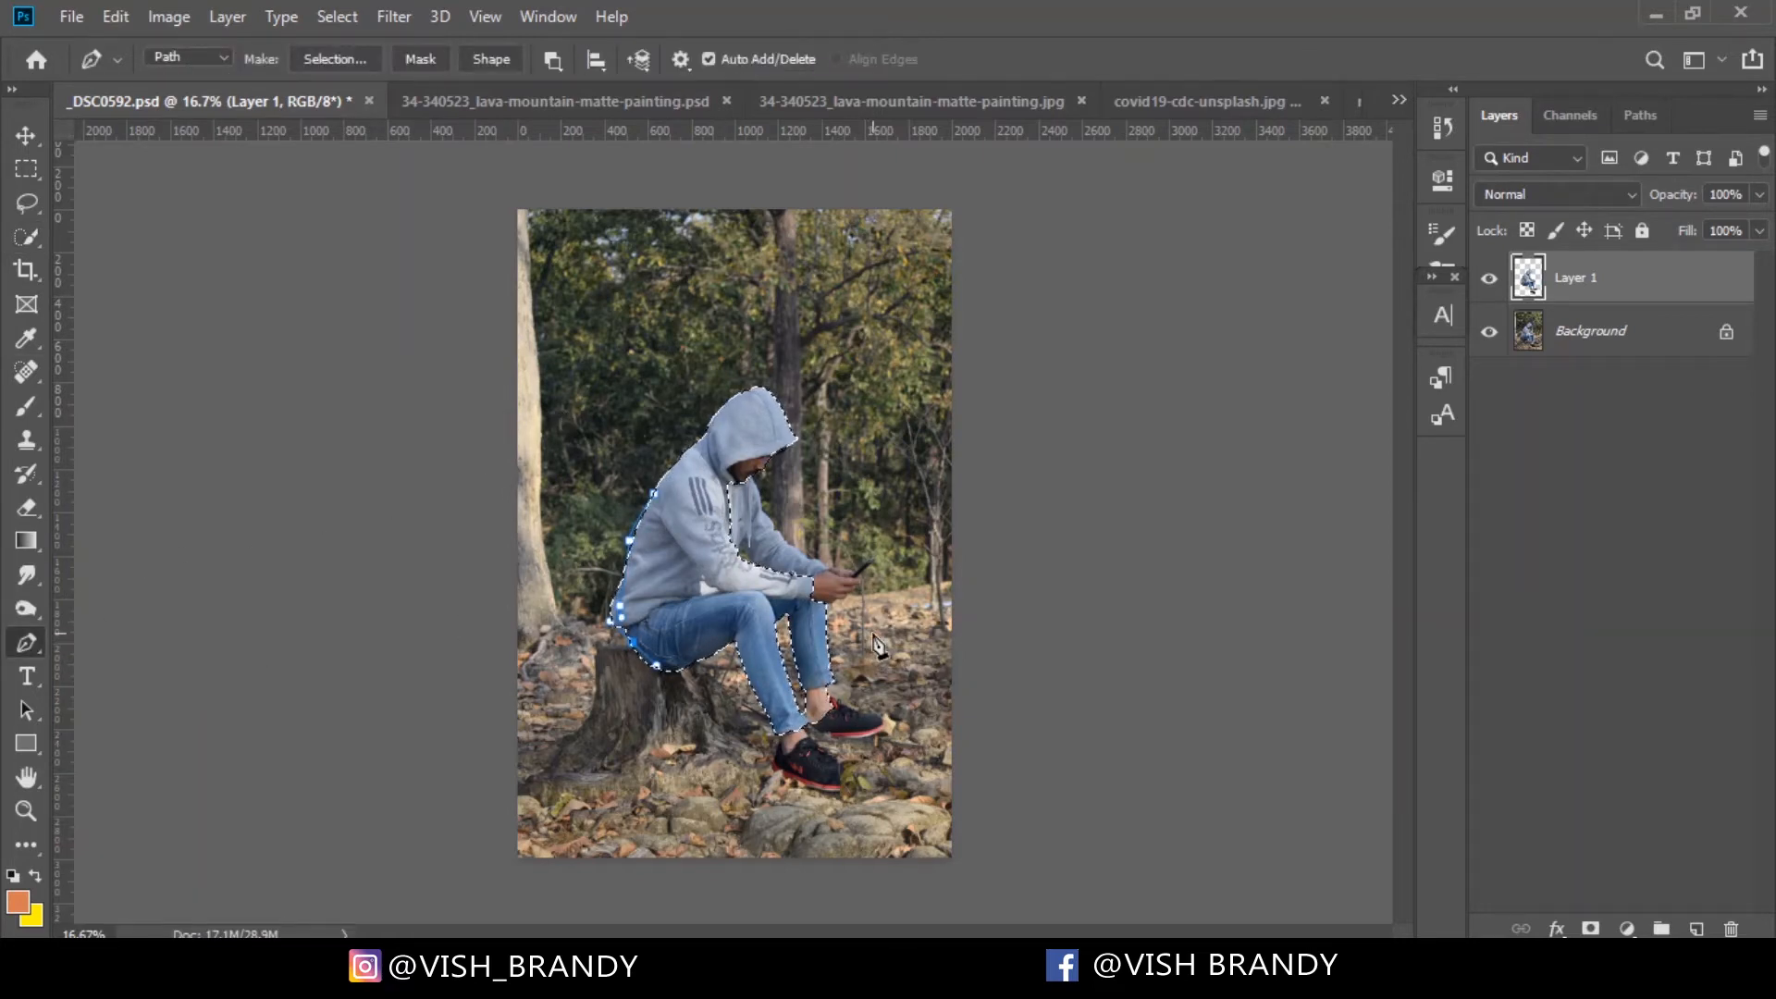
key(ctrl+z)
key(ctrl+z)
key(ctrl+z)
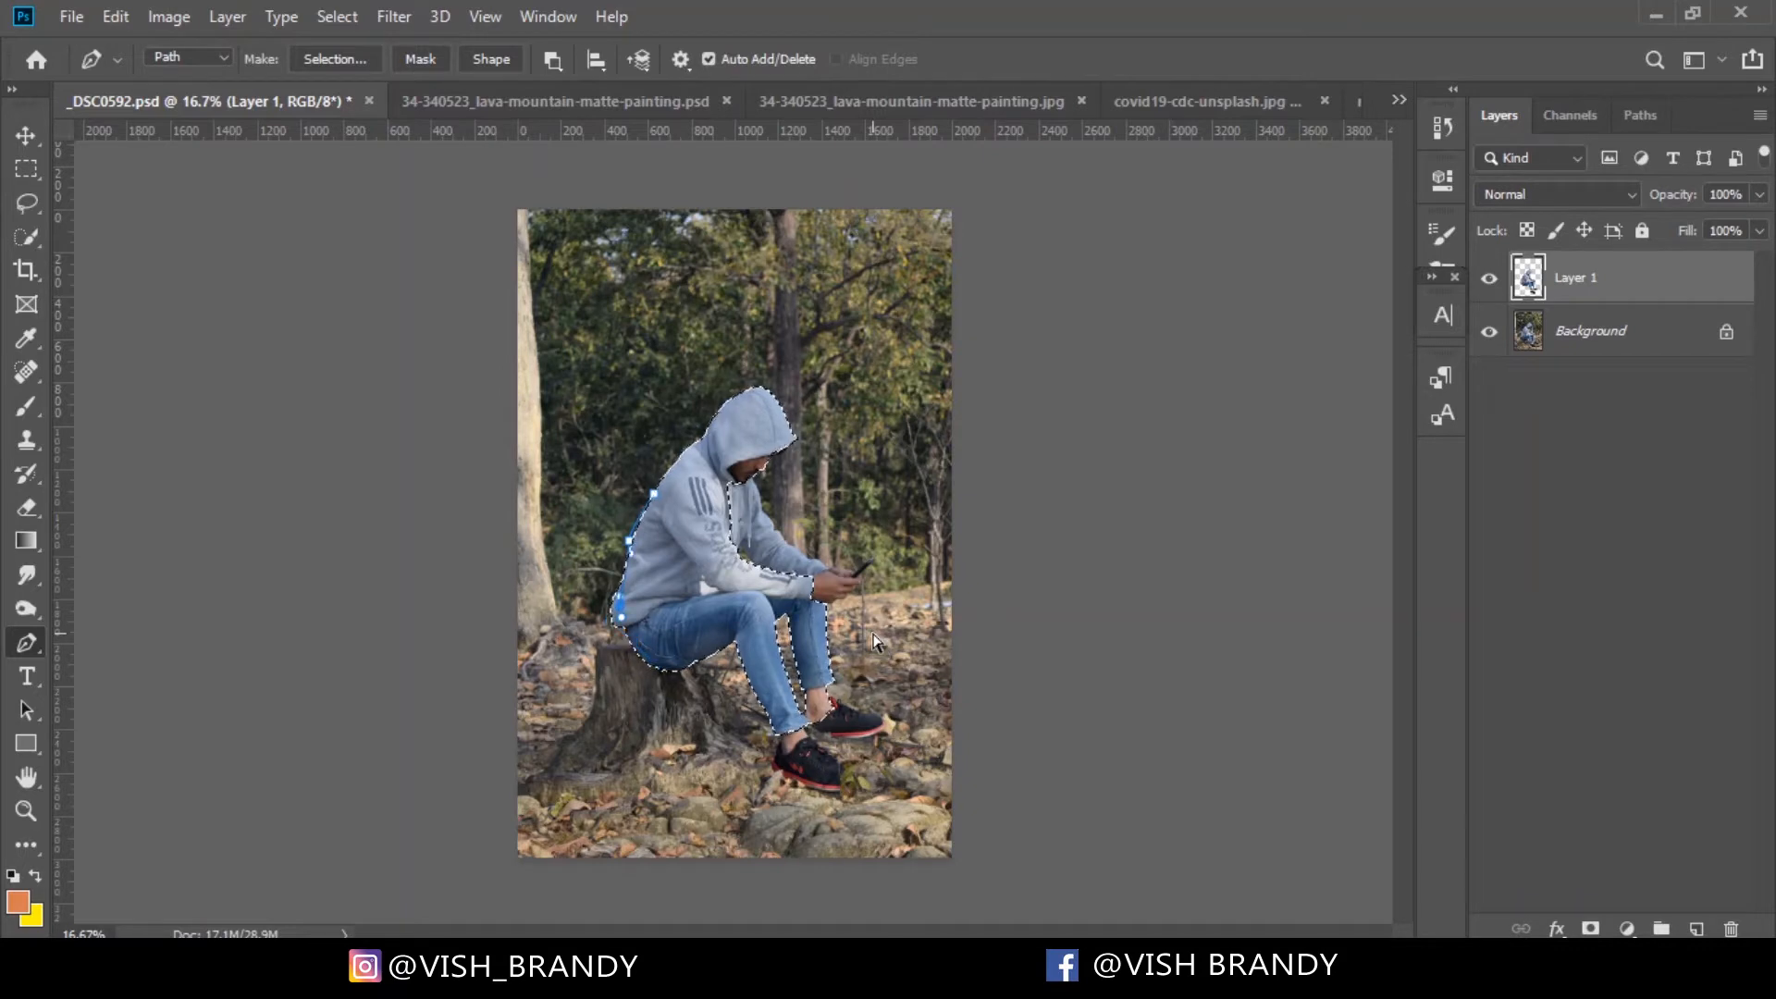
key(ctrl+z)
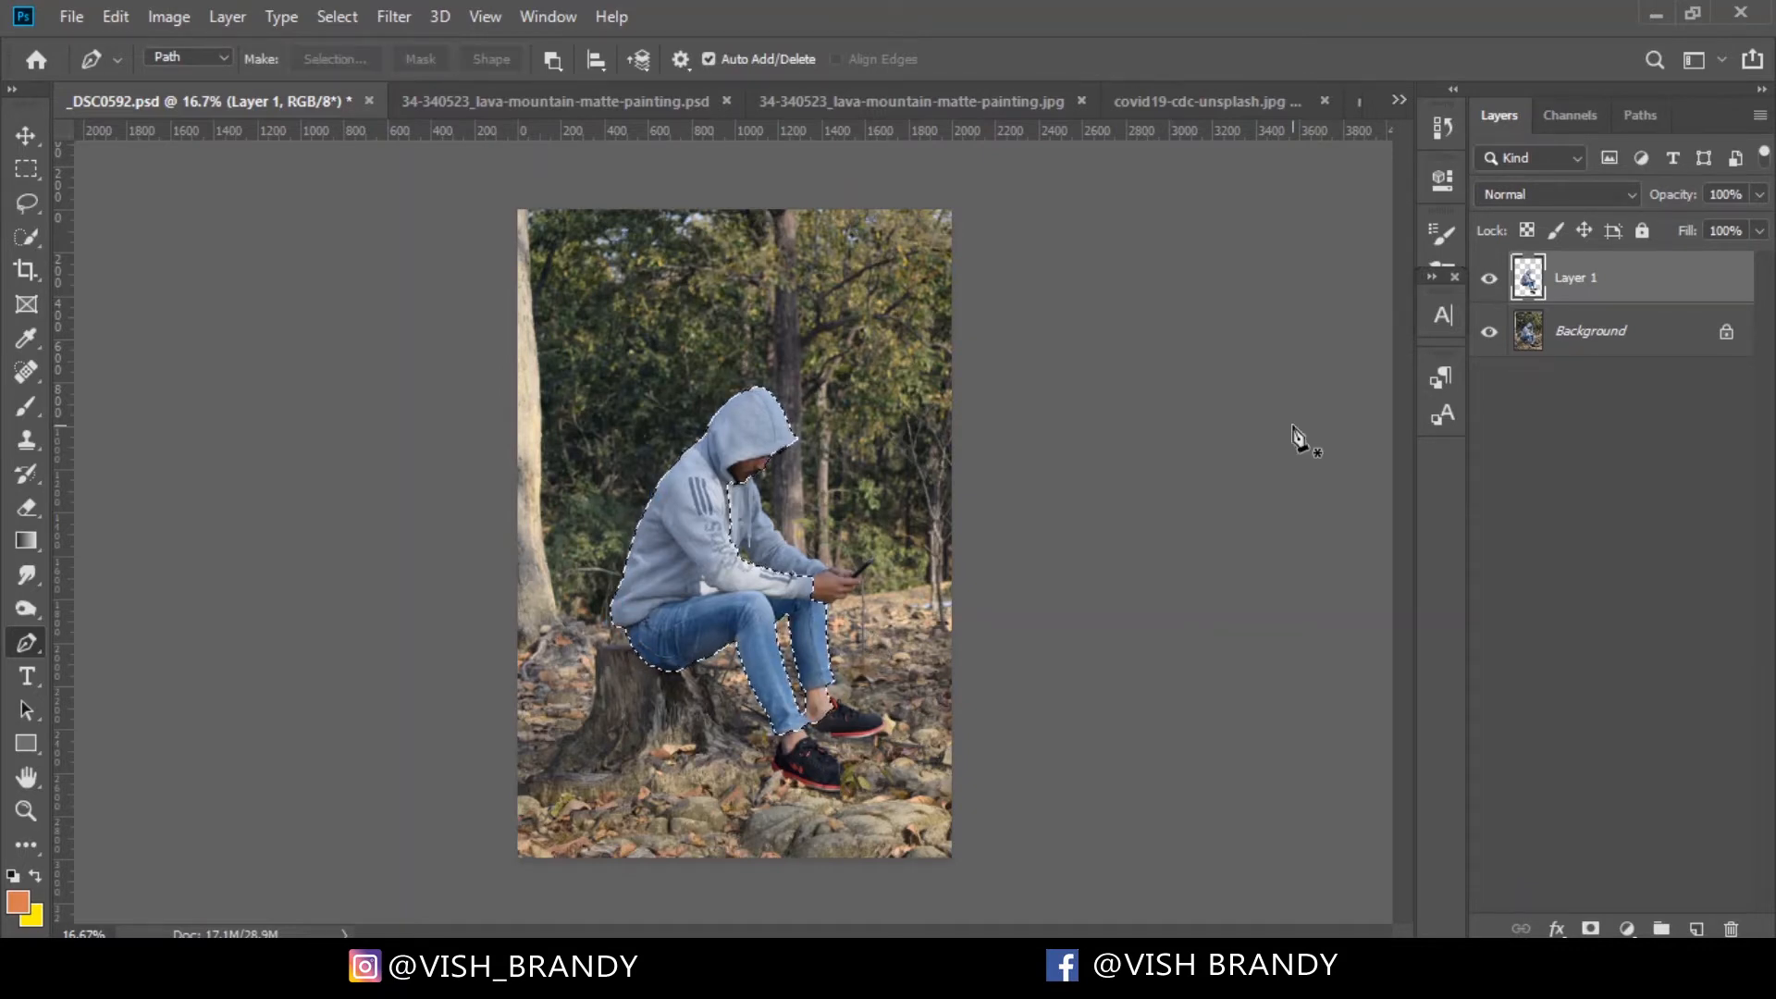
key(ctrl+d)
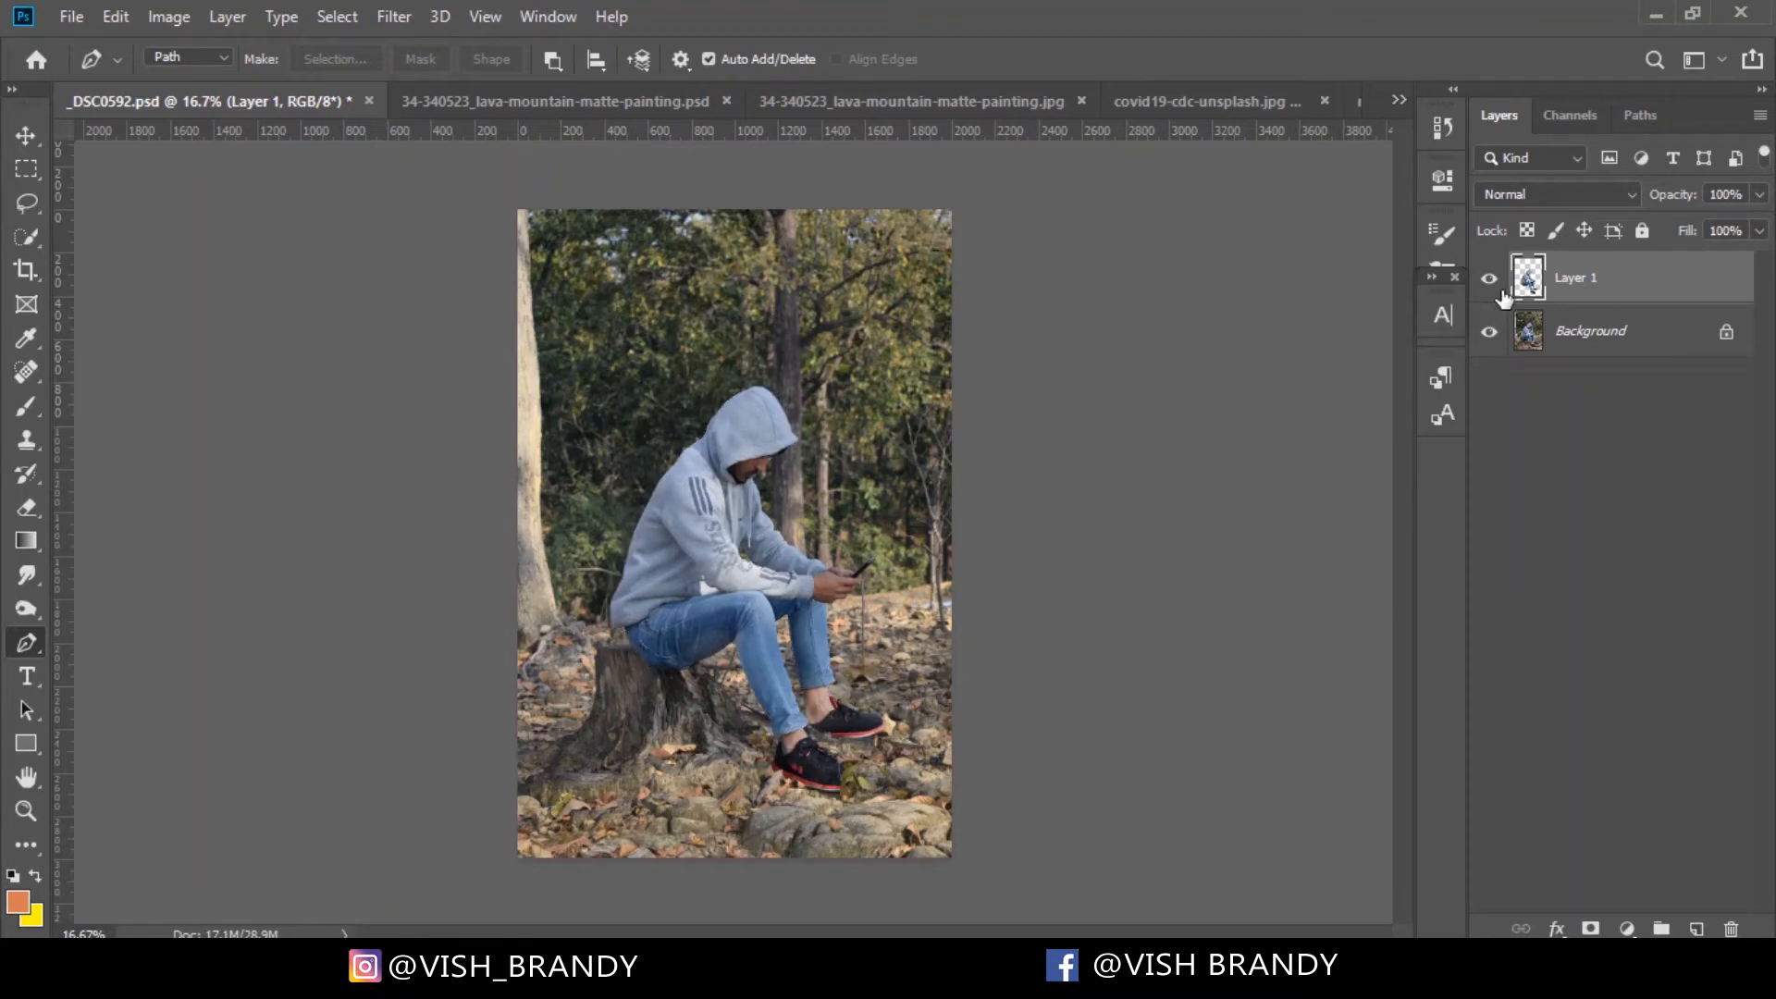
Hide the Background layer behind the cut-out man and switch back to the 34-340523_lava-mountain-matte-painting.psd document
click(1490, 333)
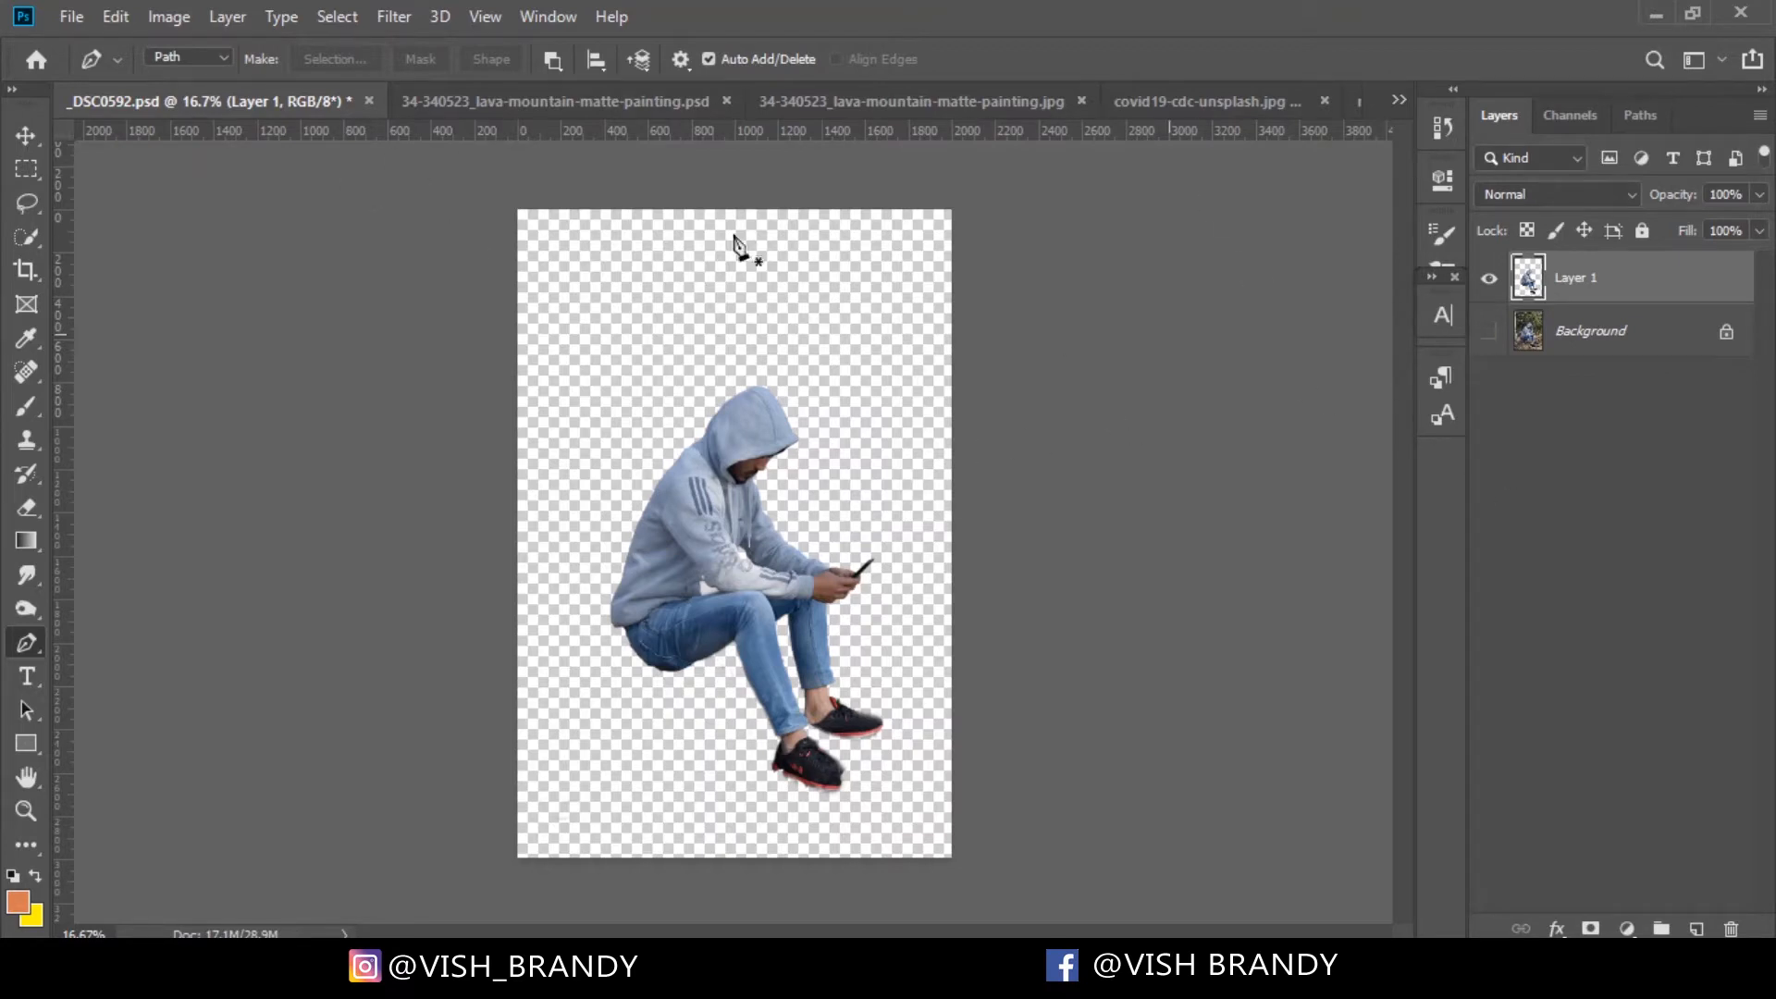
click(615, 98)
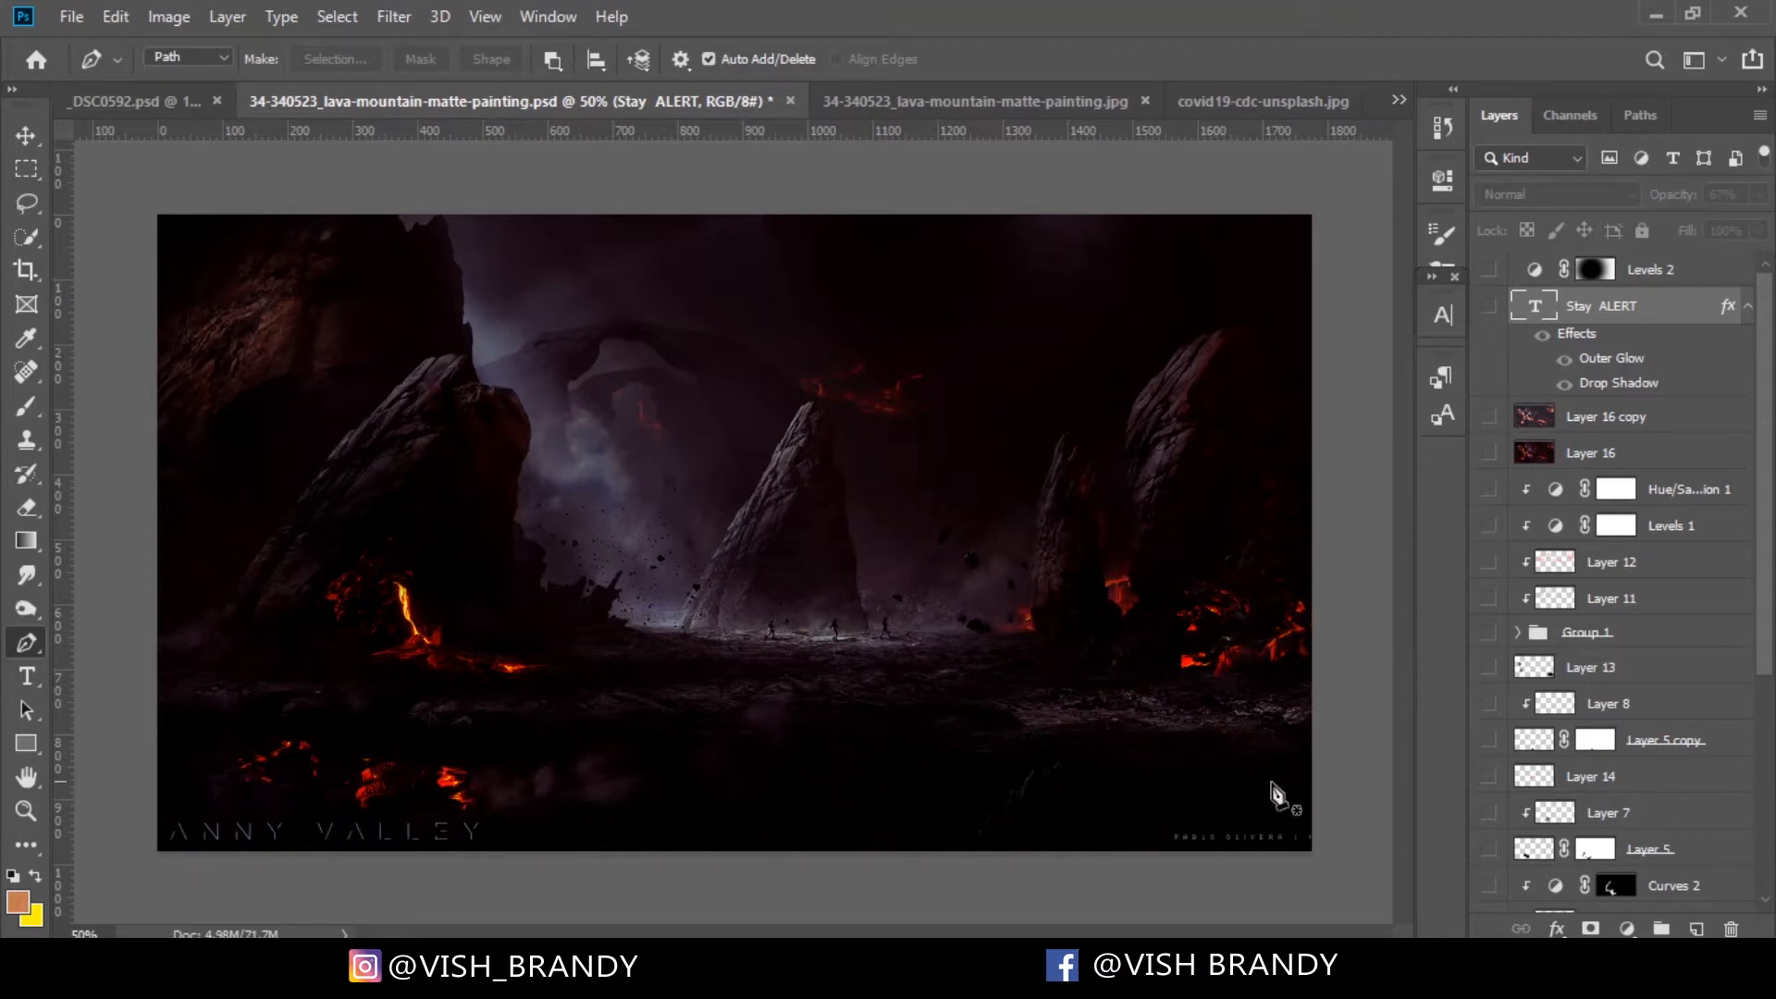
Toggle the bottom Layer 1 off and on to check the base backdrop of the composite
scroll(1767, 532, down, 5)
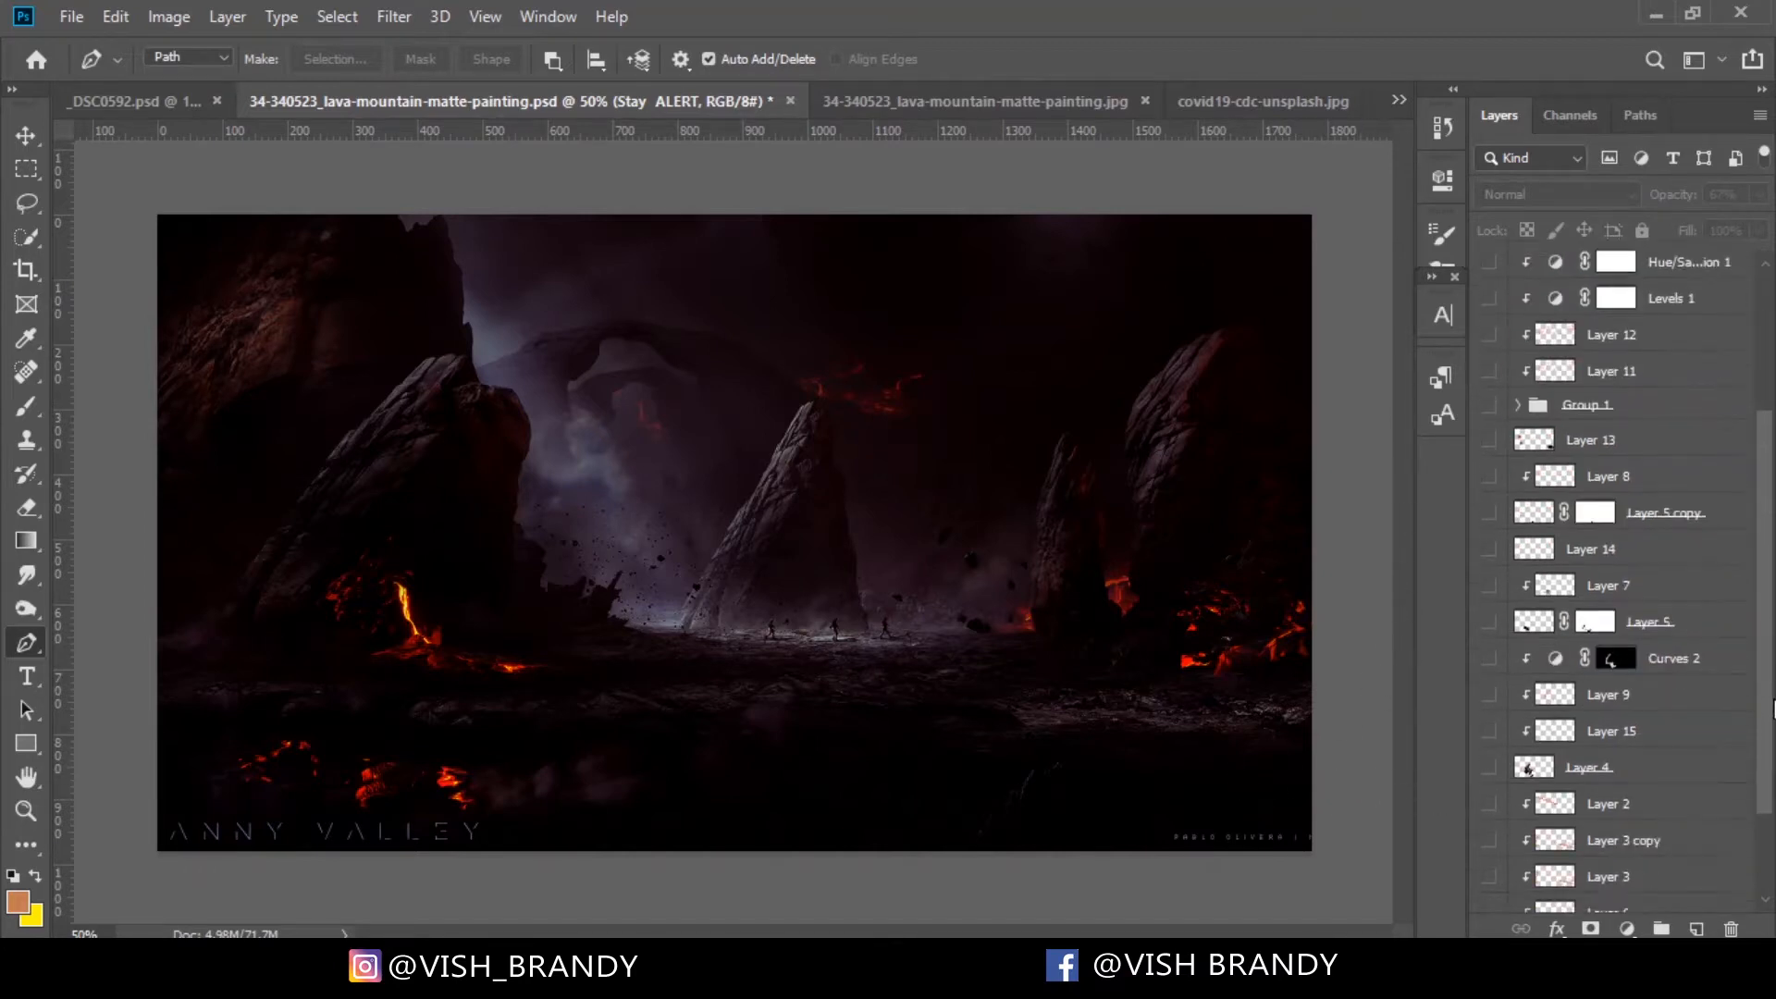
click(1489, 895)
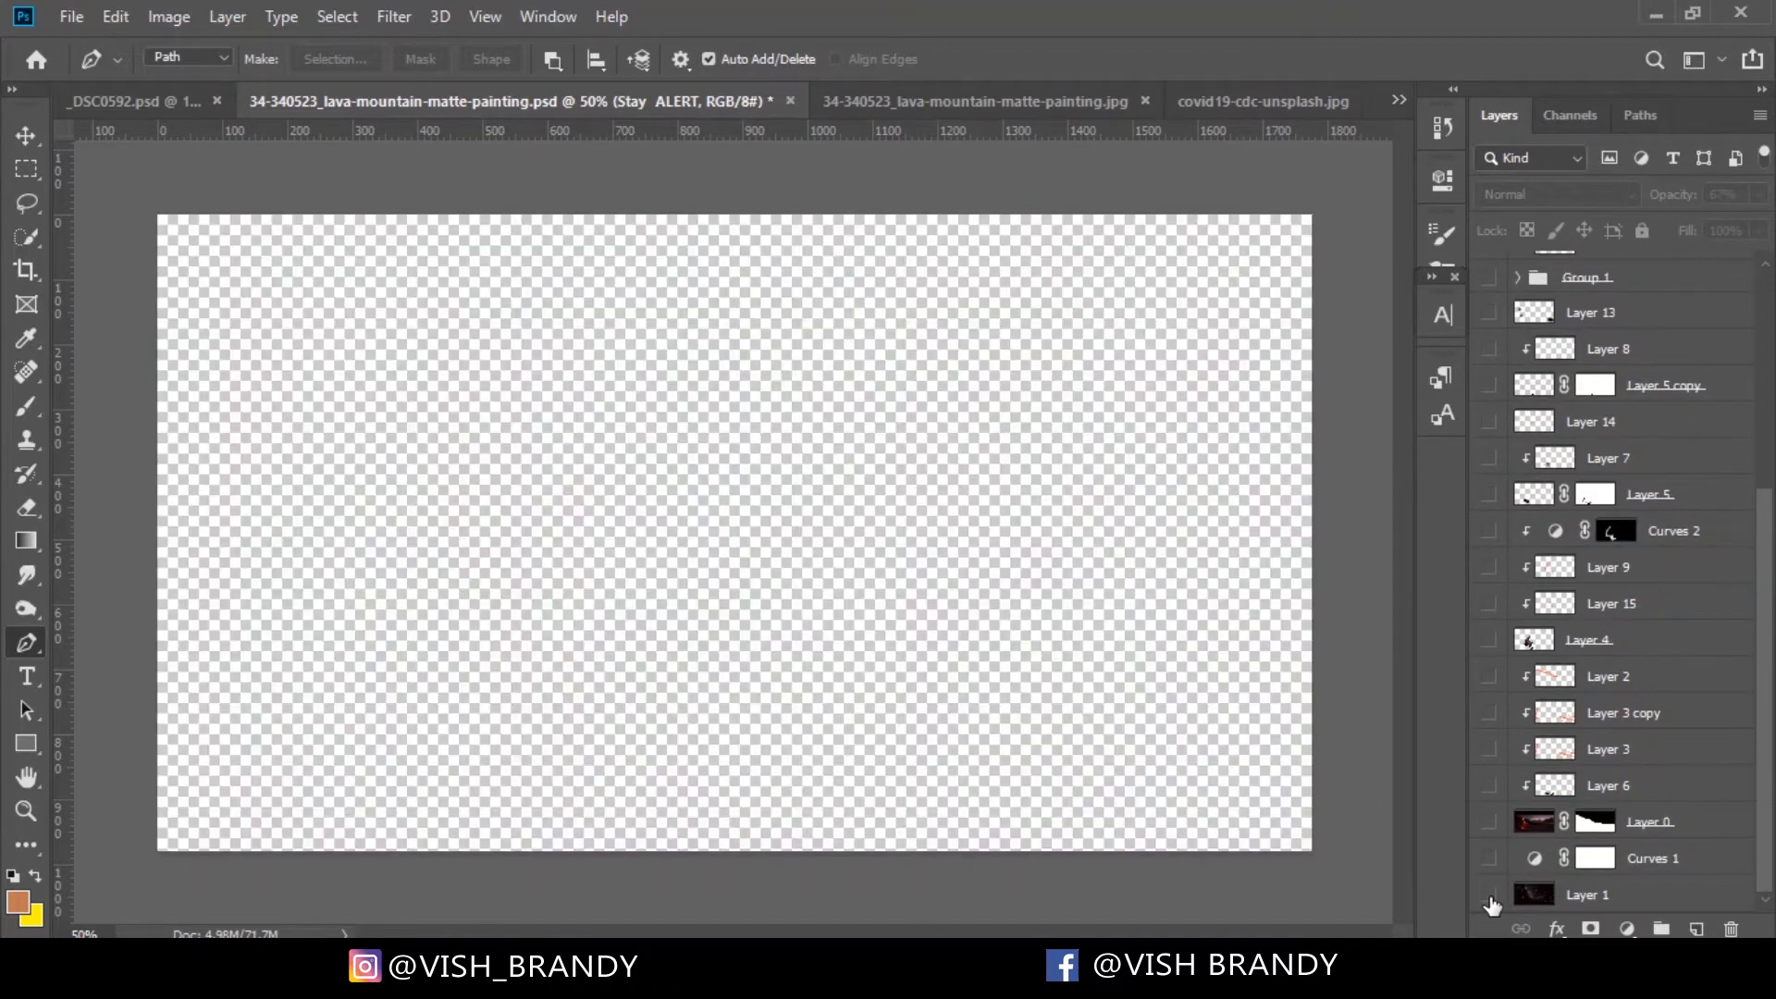
click(1489, 896)
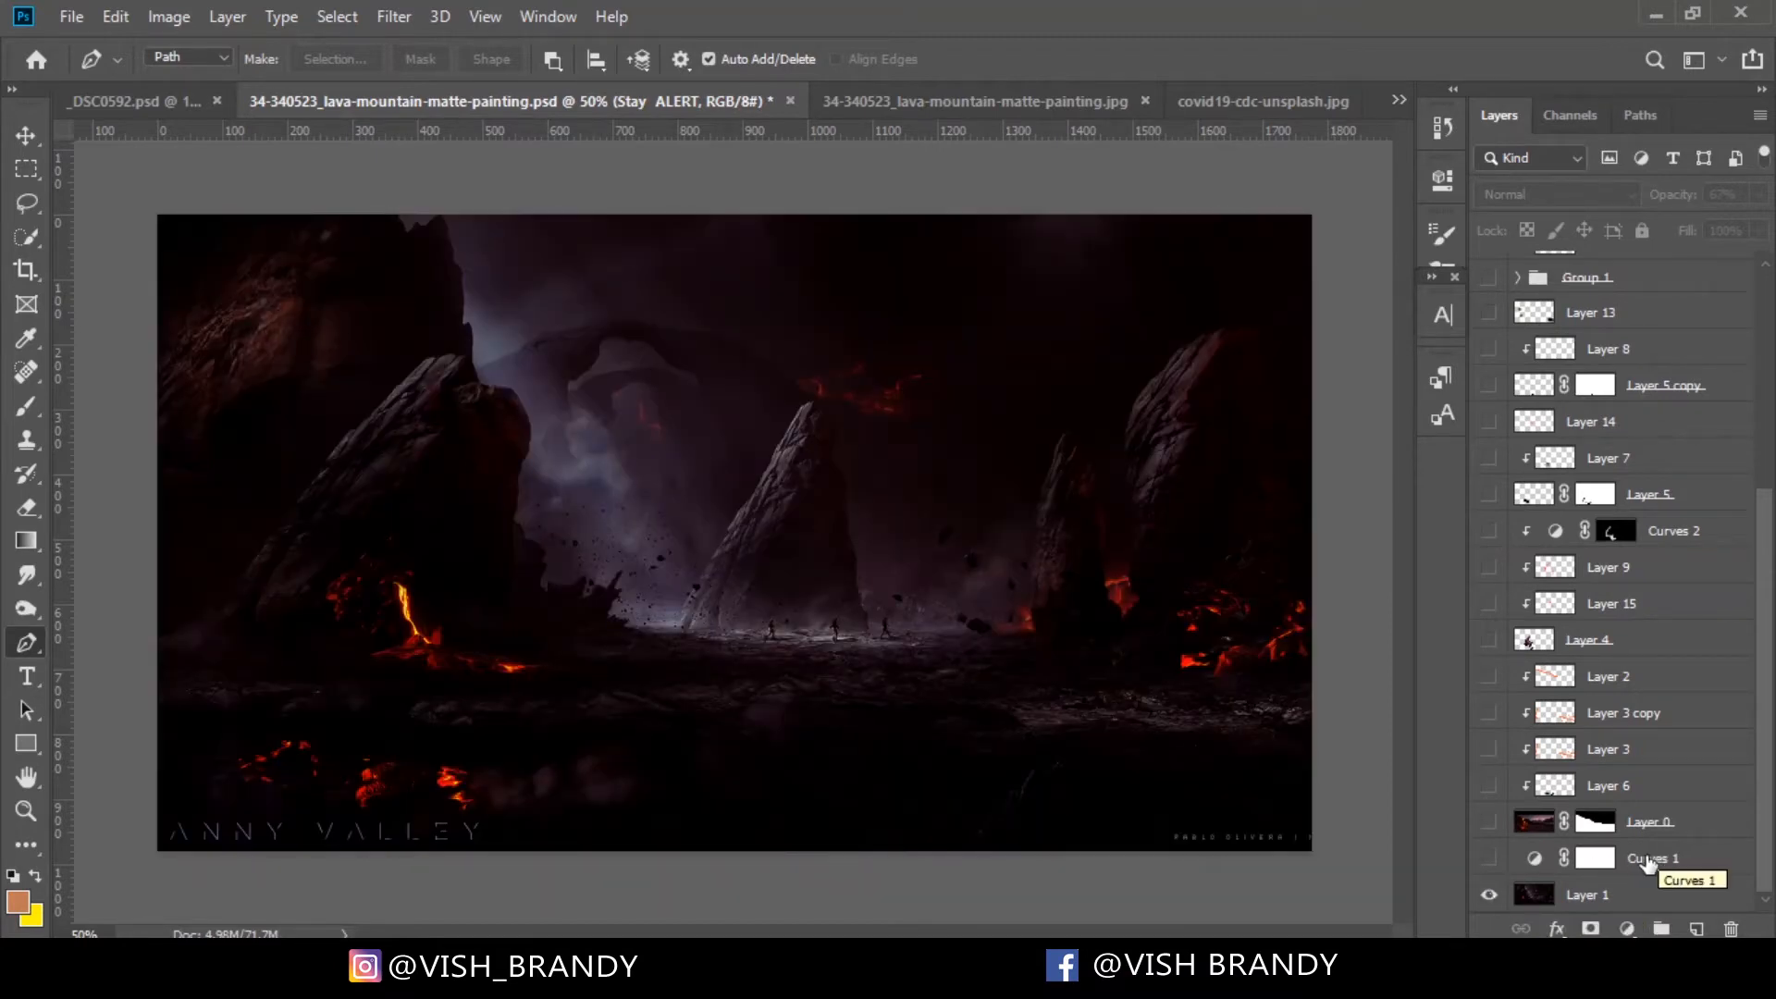
Show the Curves 1 adjustment while checking its Red channel curve, and make the masked Layer 0 visible
click(1489, 860)
double_click(1538, 859)
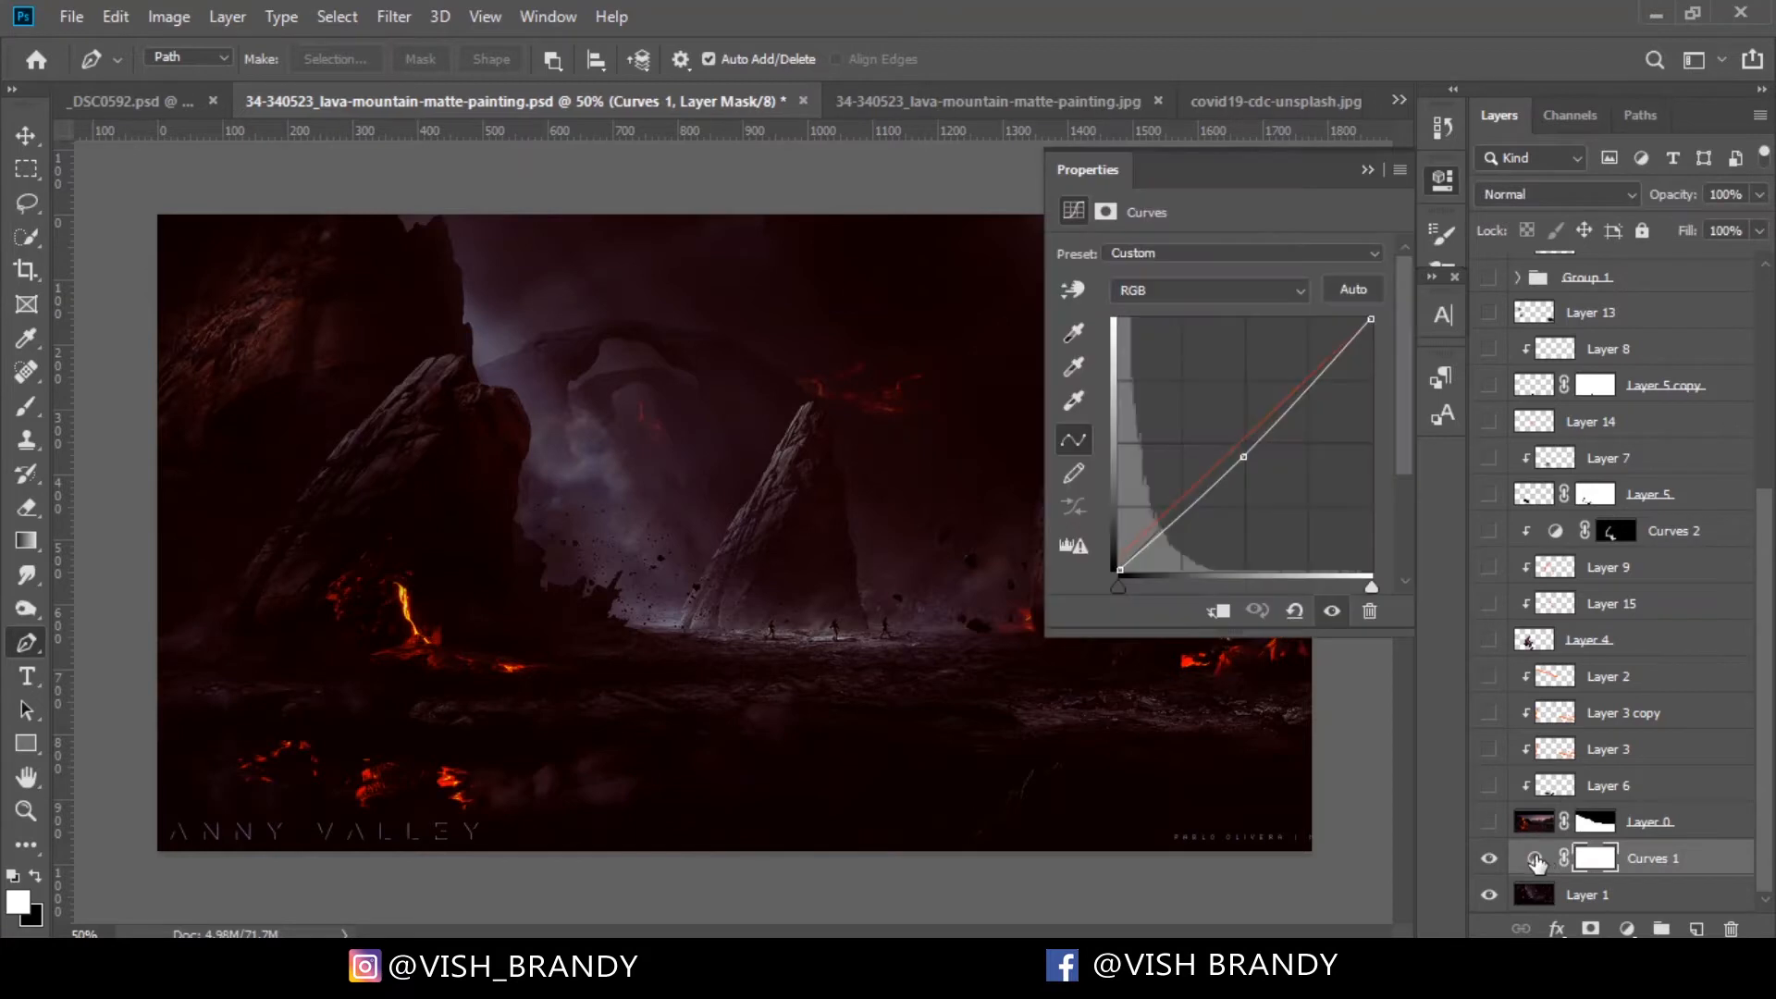
click(1239, 291)
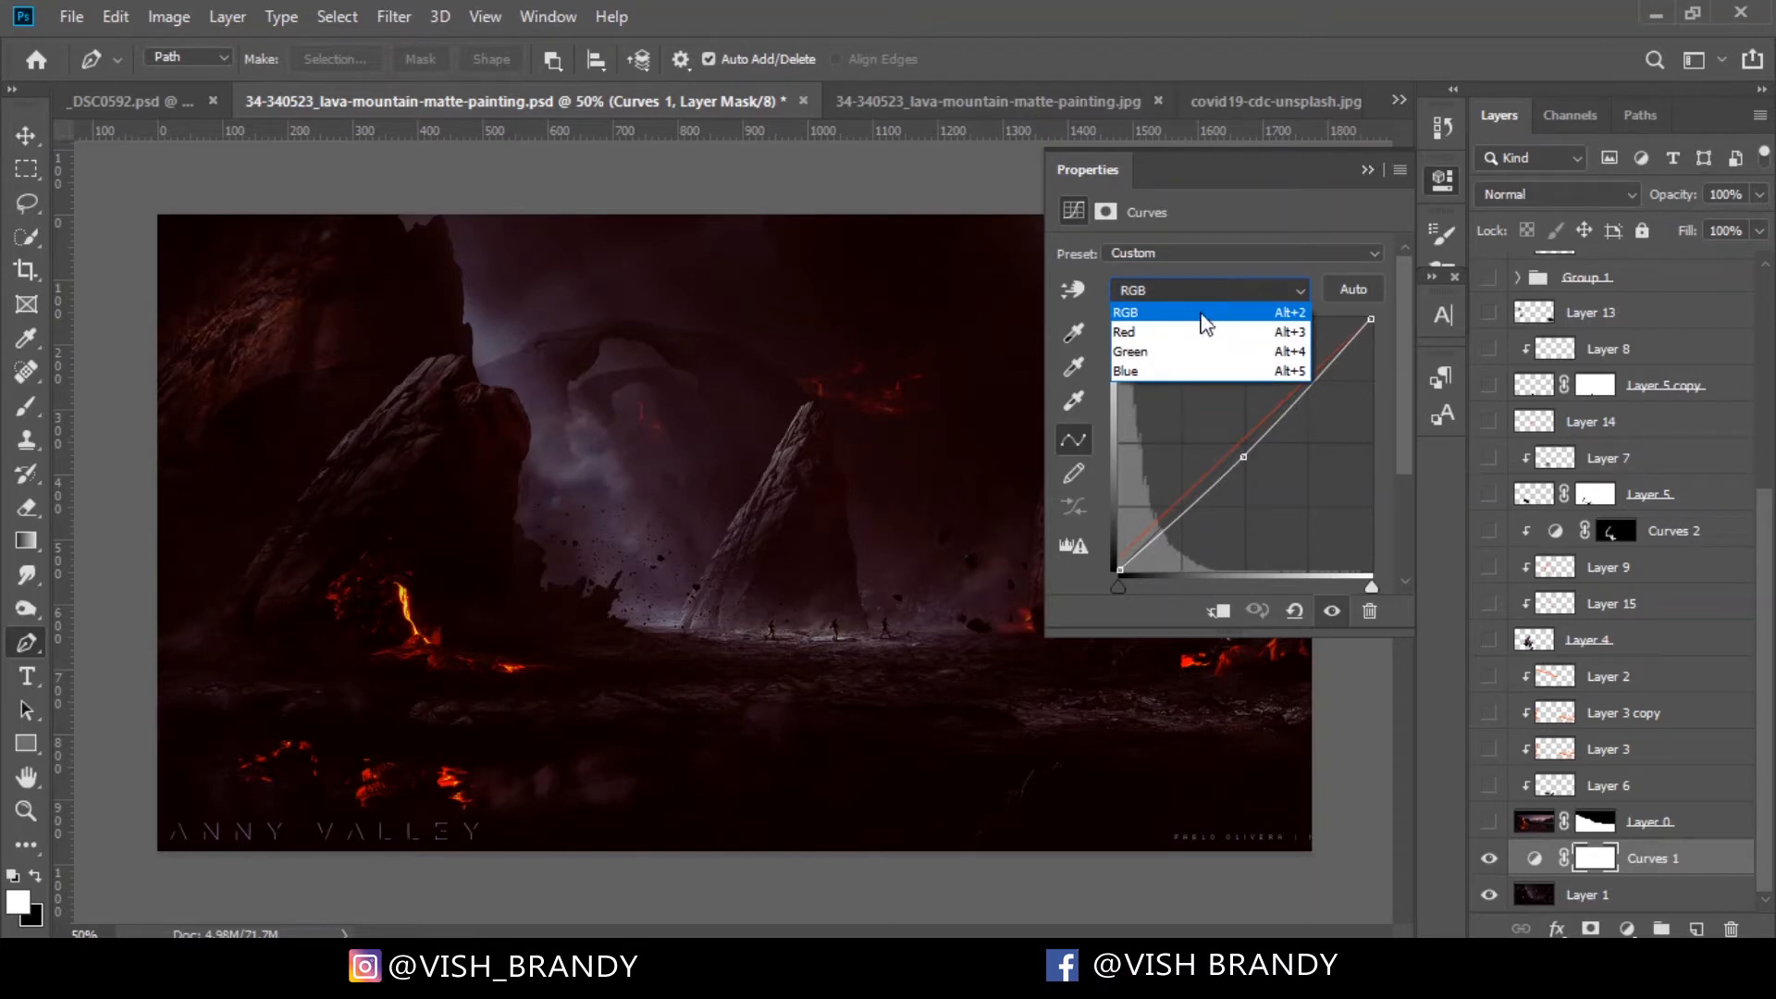
click(1147, 323)
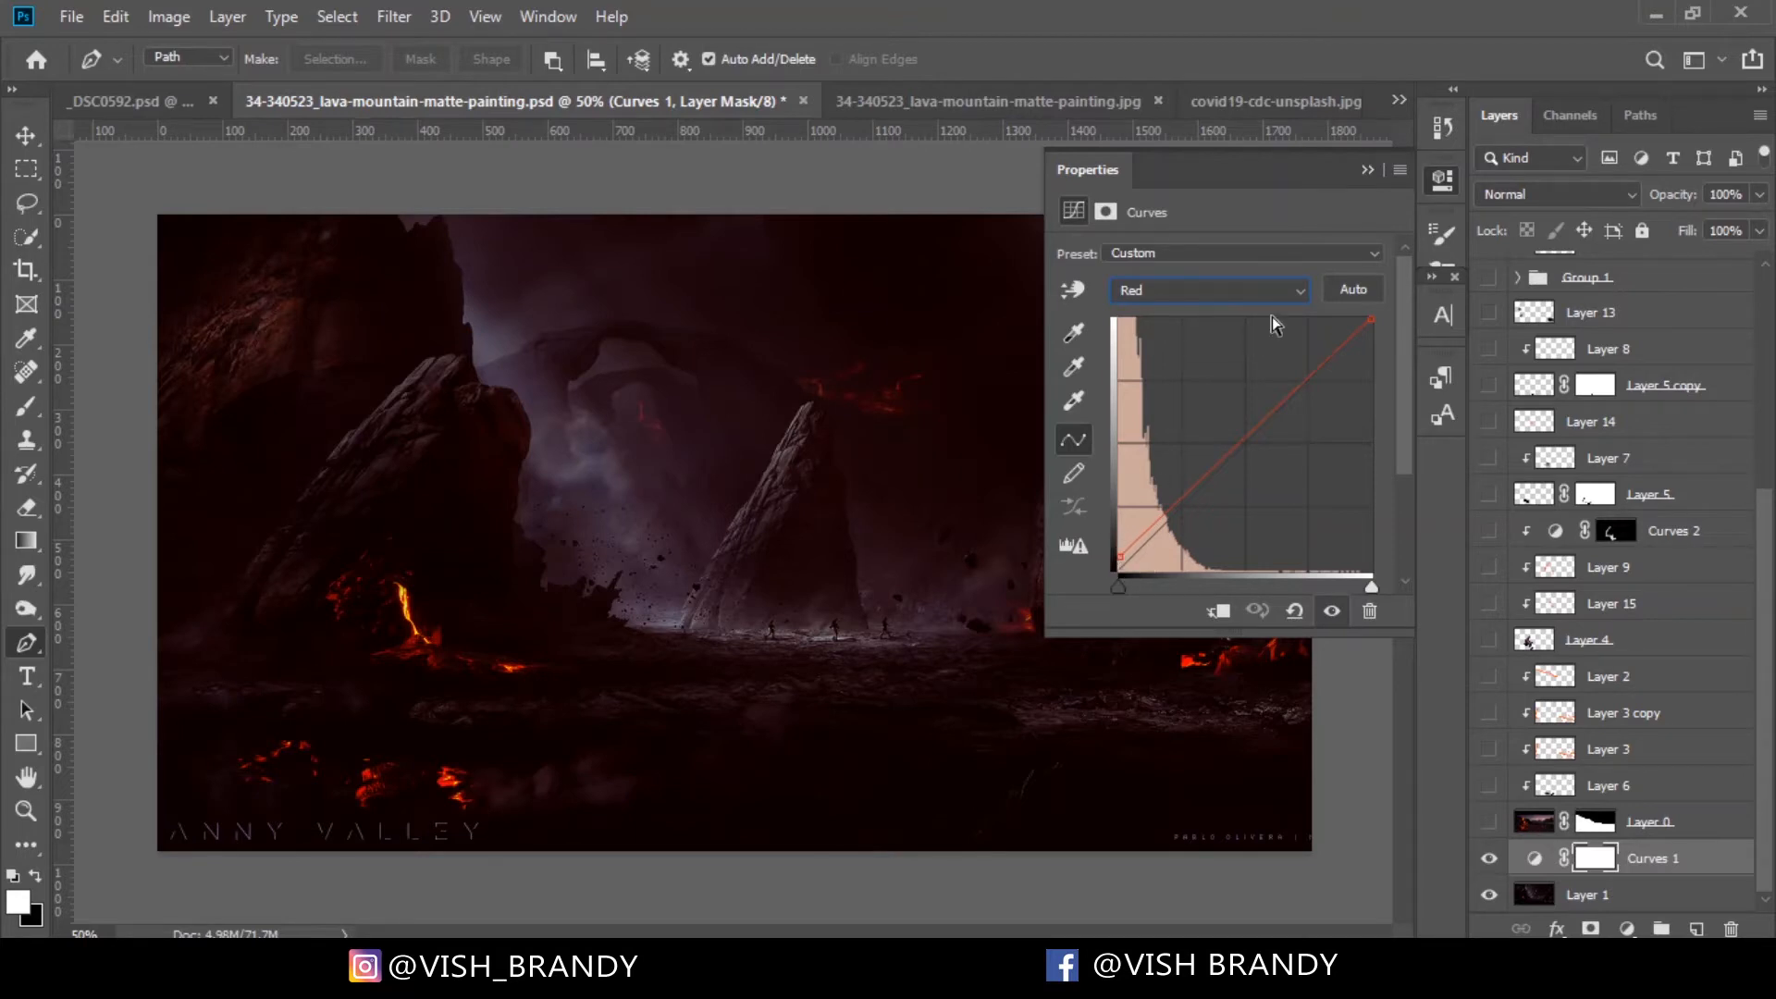
click(1364, 170)
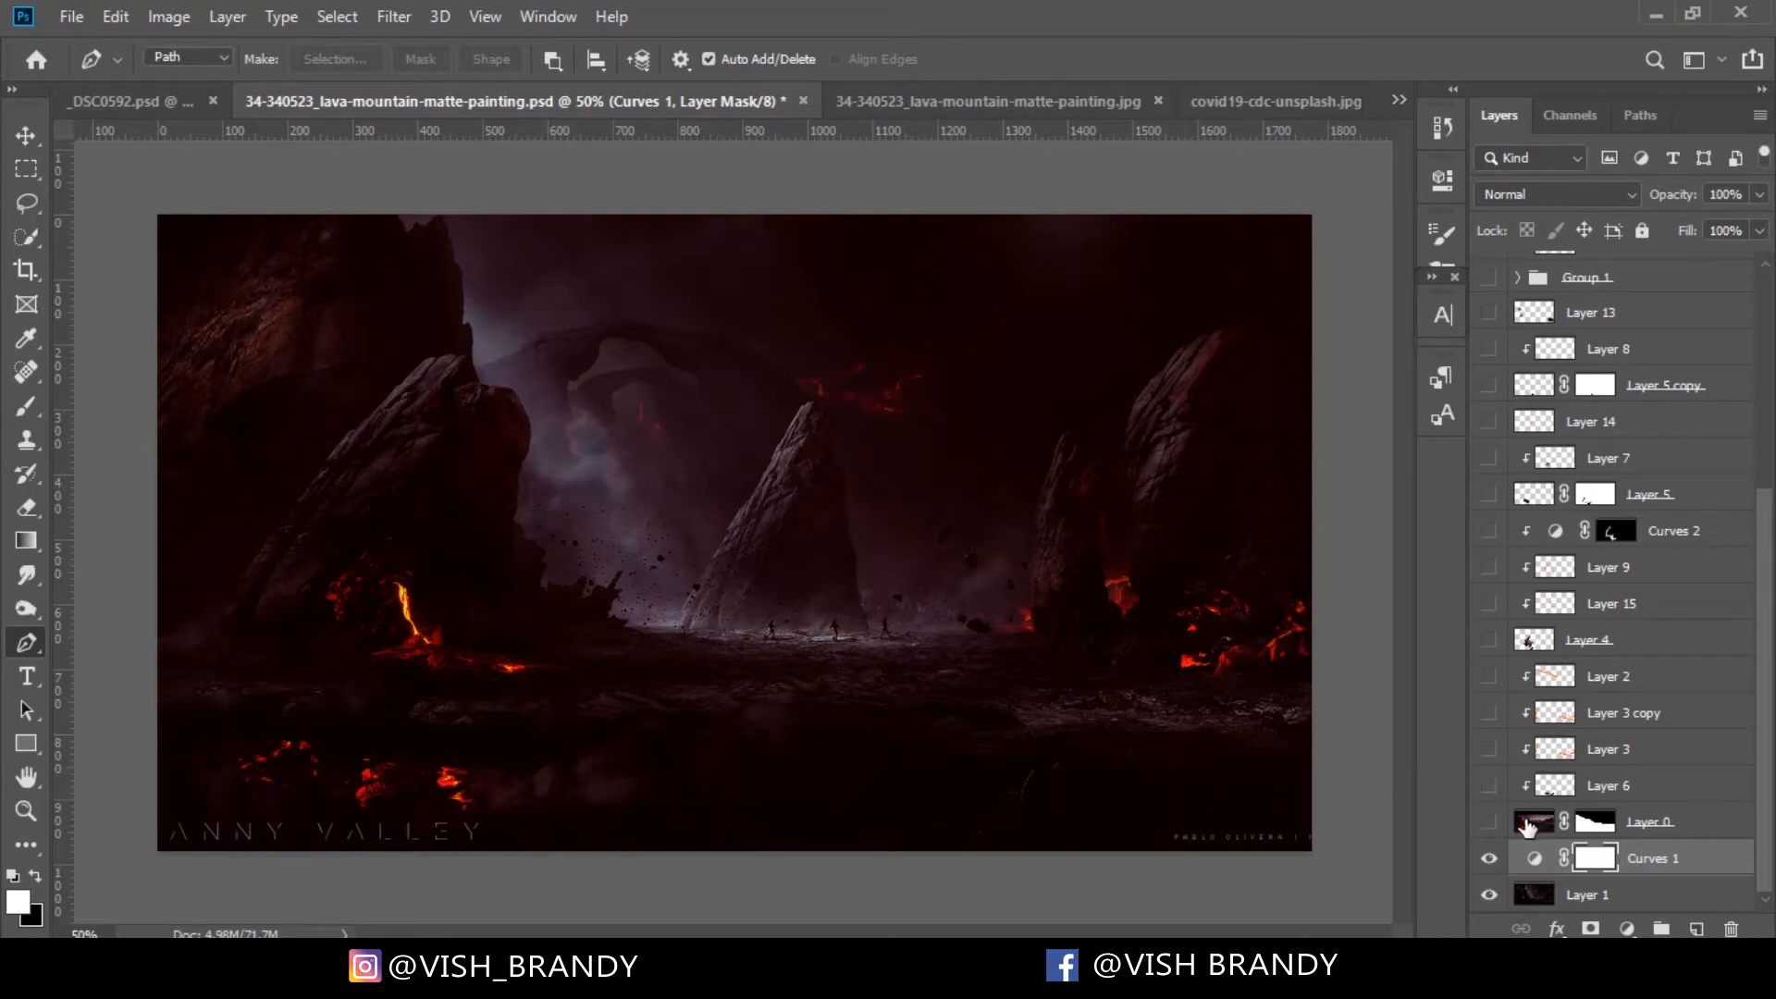
click(1489, 821)
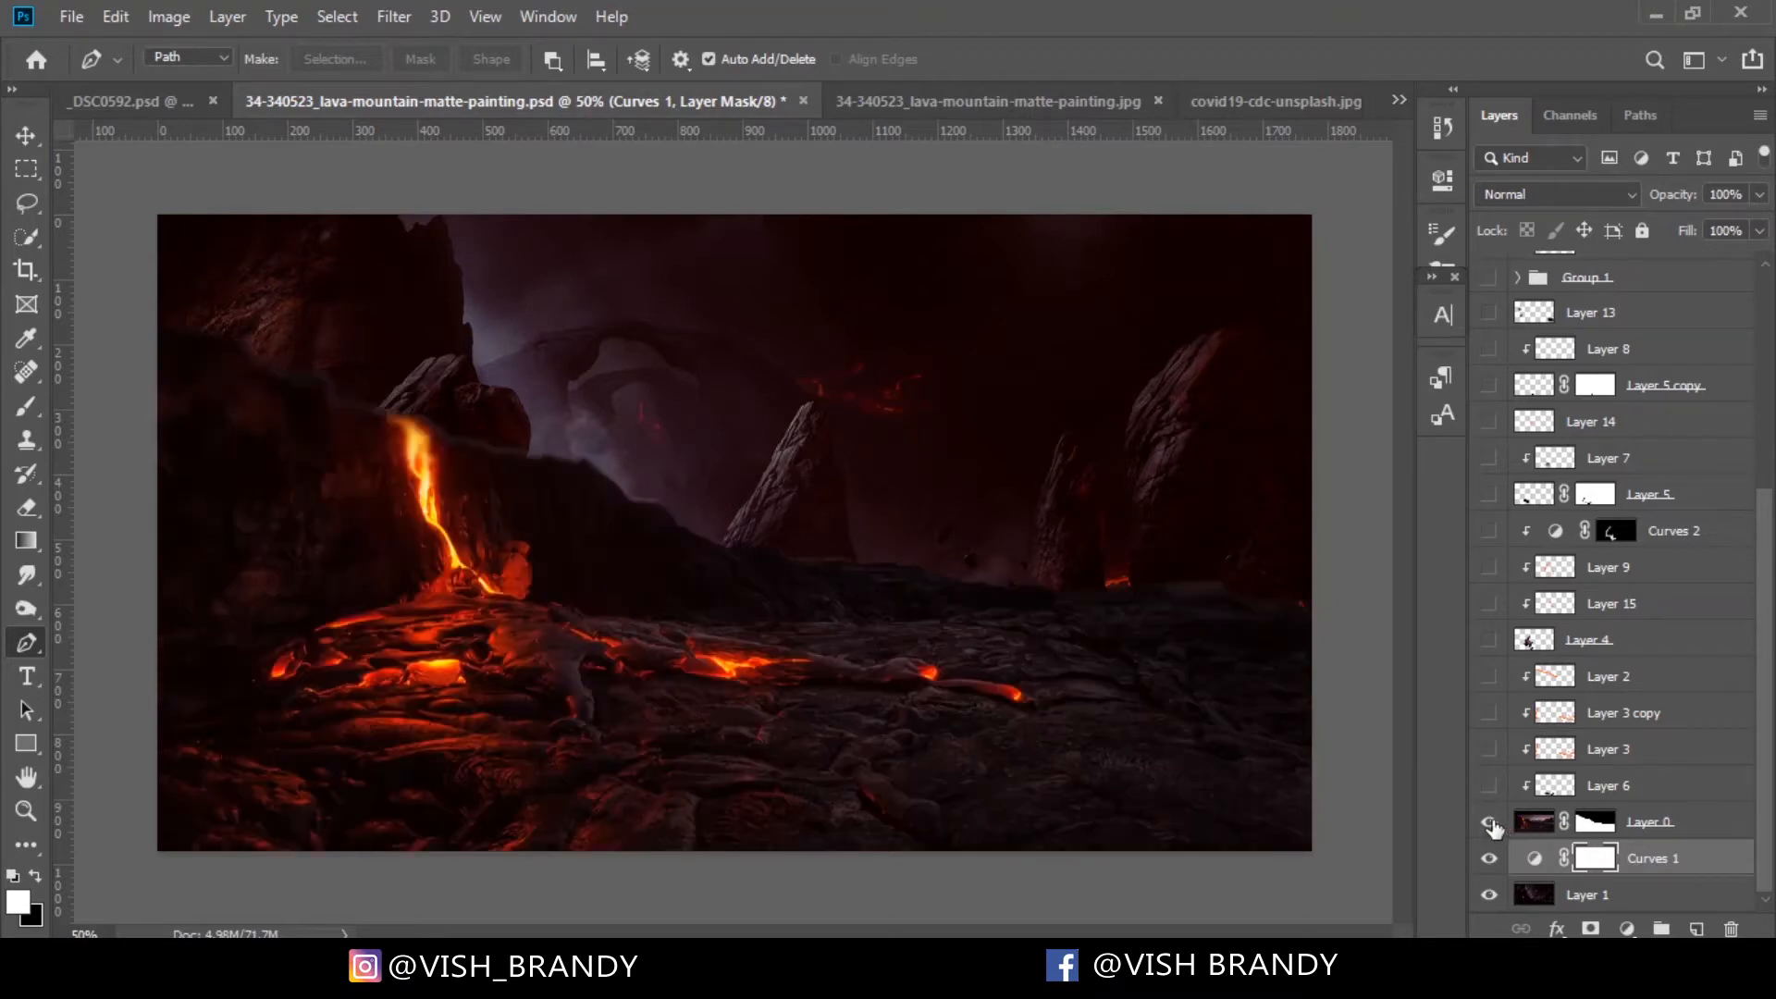
In 34-340523_lava-mountain-matte-painting.jpg, select the cliff, lava ground and clouds below the sky with the Quick Selection tool
click(1278, 102)
click(575, 101)
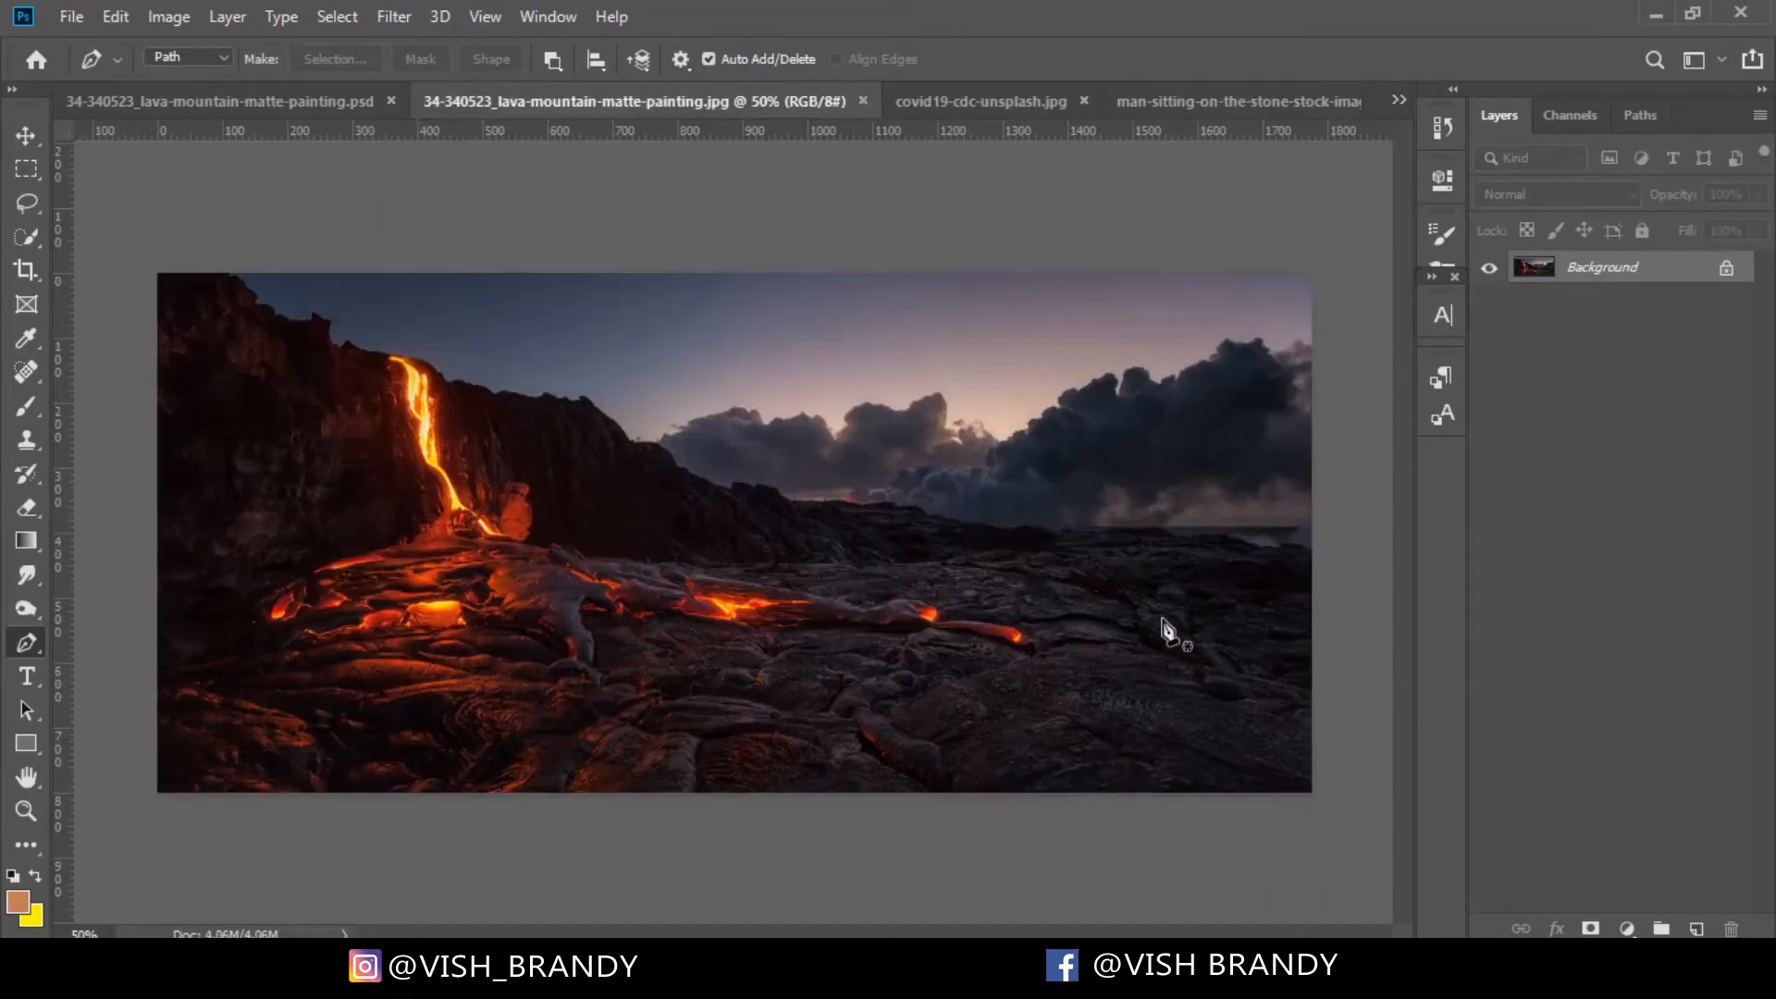
click(26, 236)
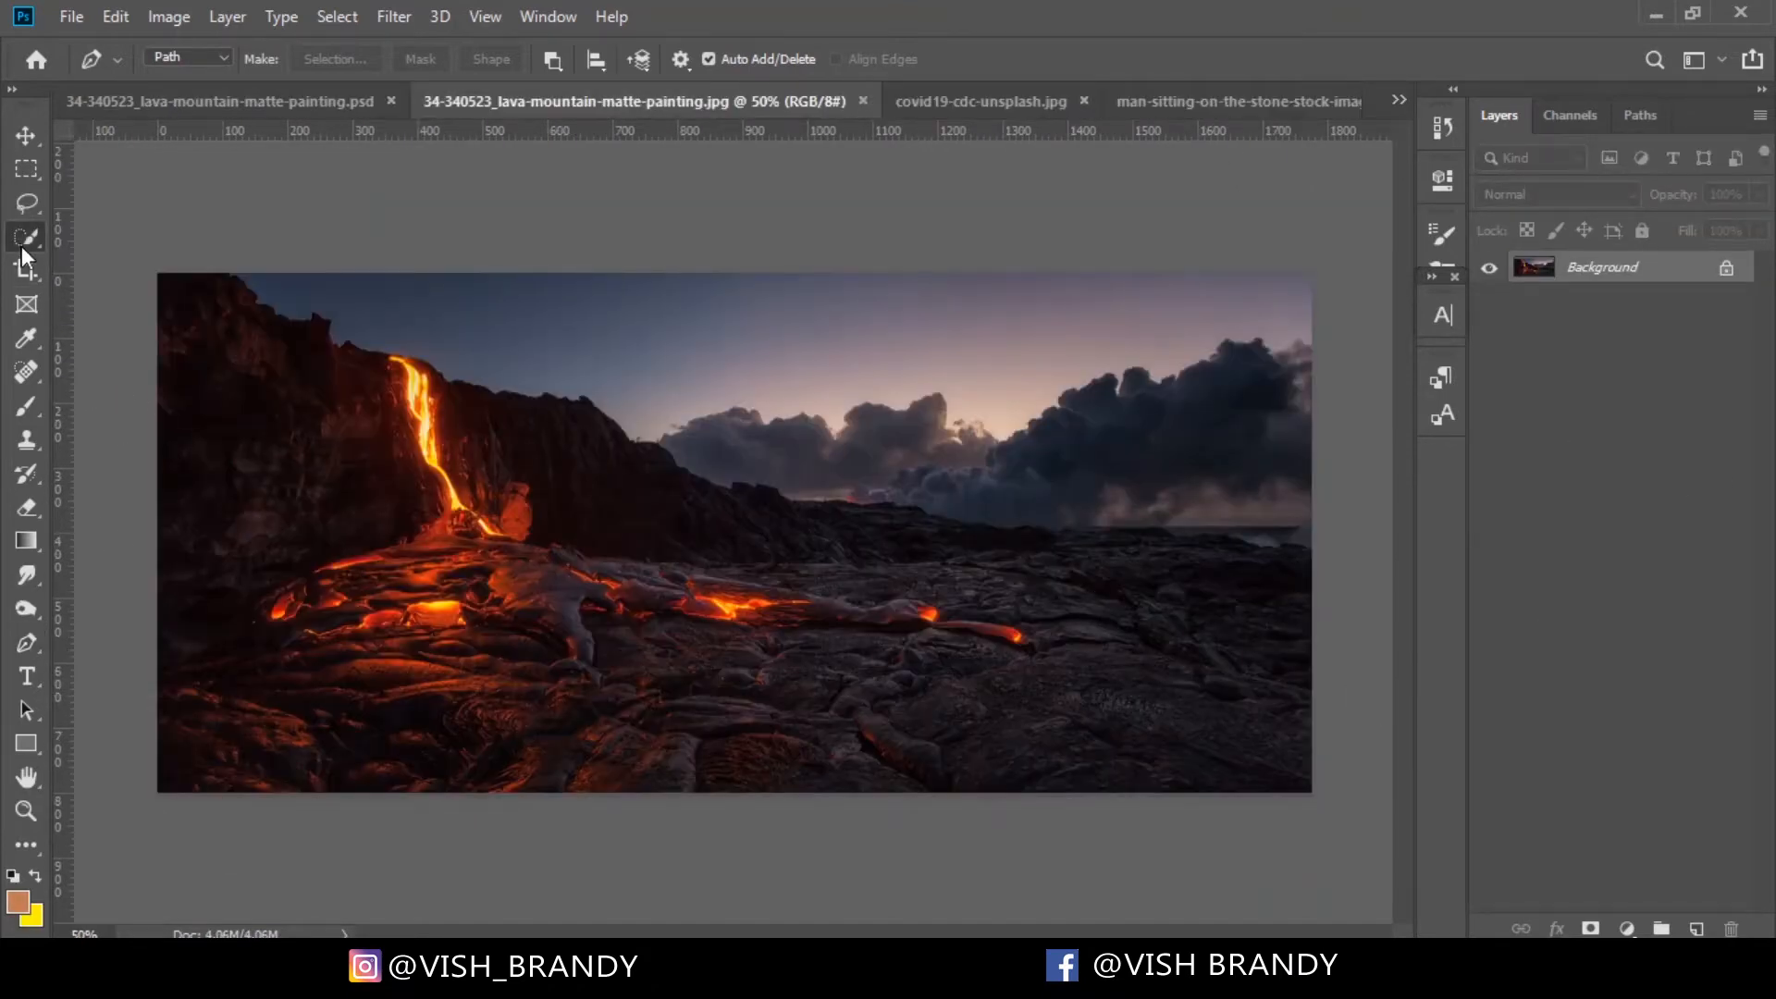
click(277, 351)
mouse_move(309, 443)
mouse_down()
mouse_move(925, 686)
mouse_move(1081, 701)
mouse_move(1204, 746)
mouse_move(1304, 686)
mouse_up()
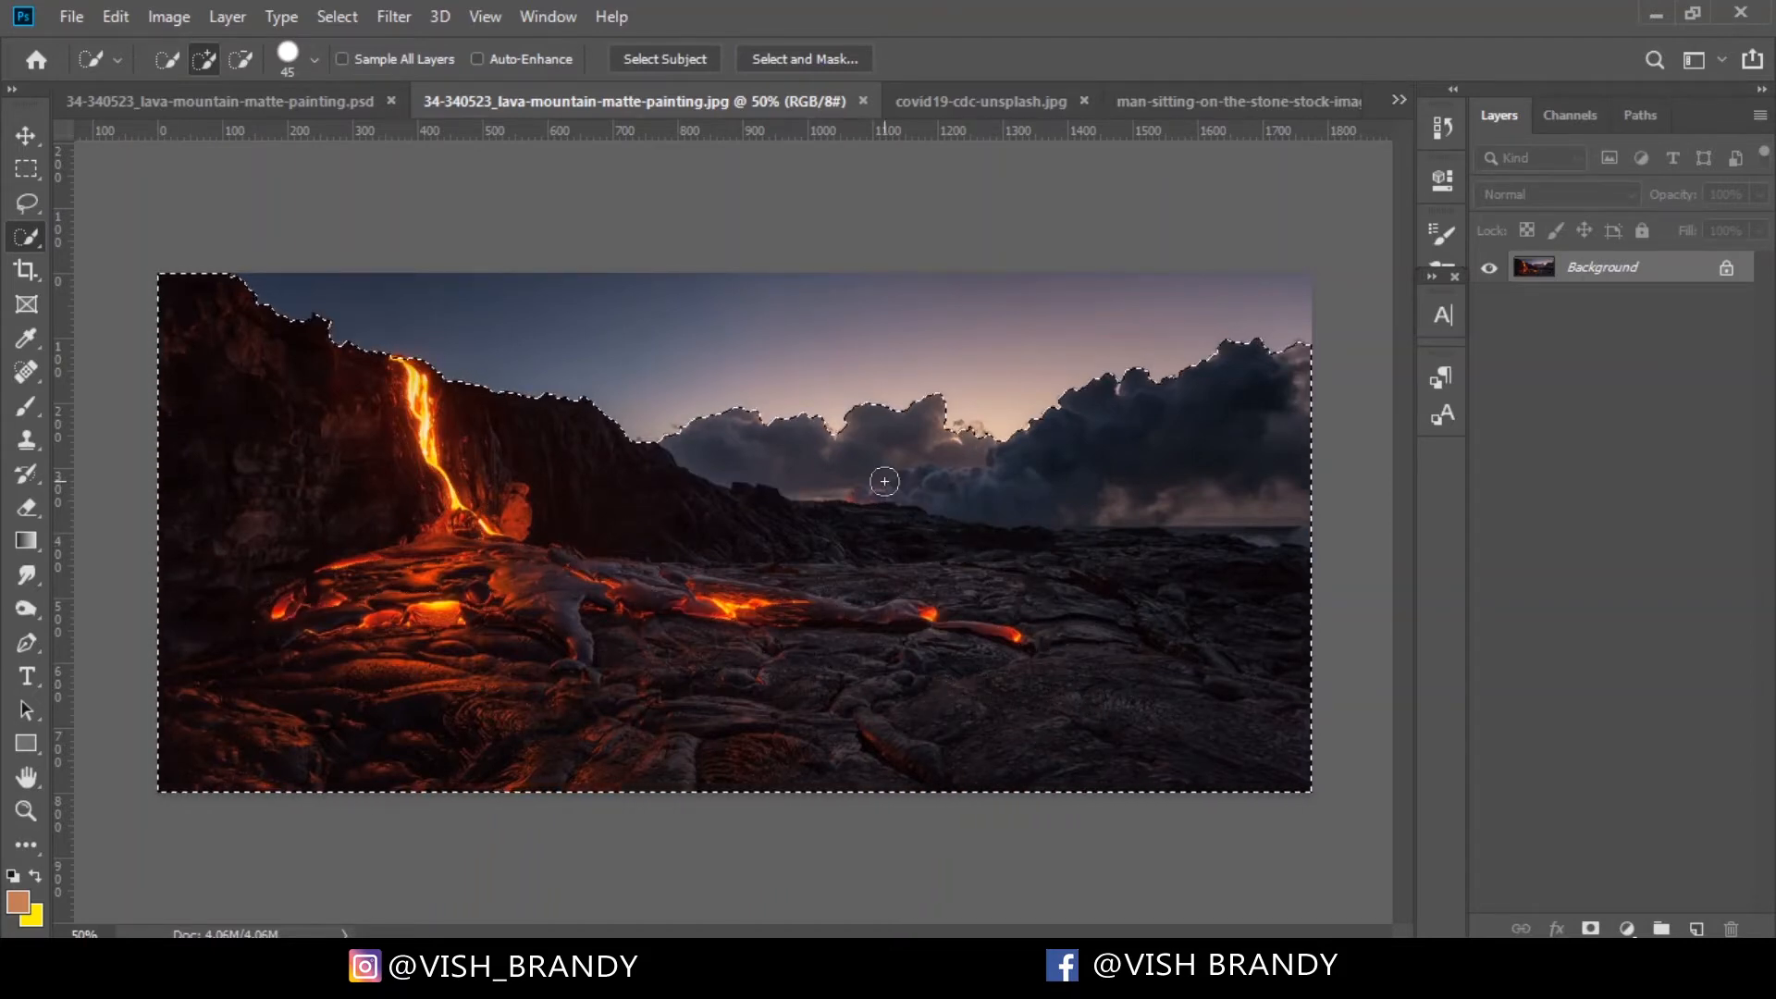
Return to the 34-340523_lava-mountain-matte-painting.psd document and select Layer 0's image
click(274, 103)
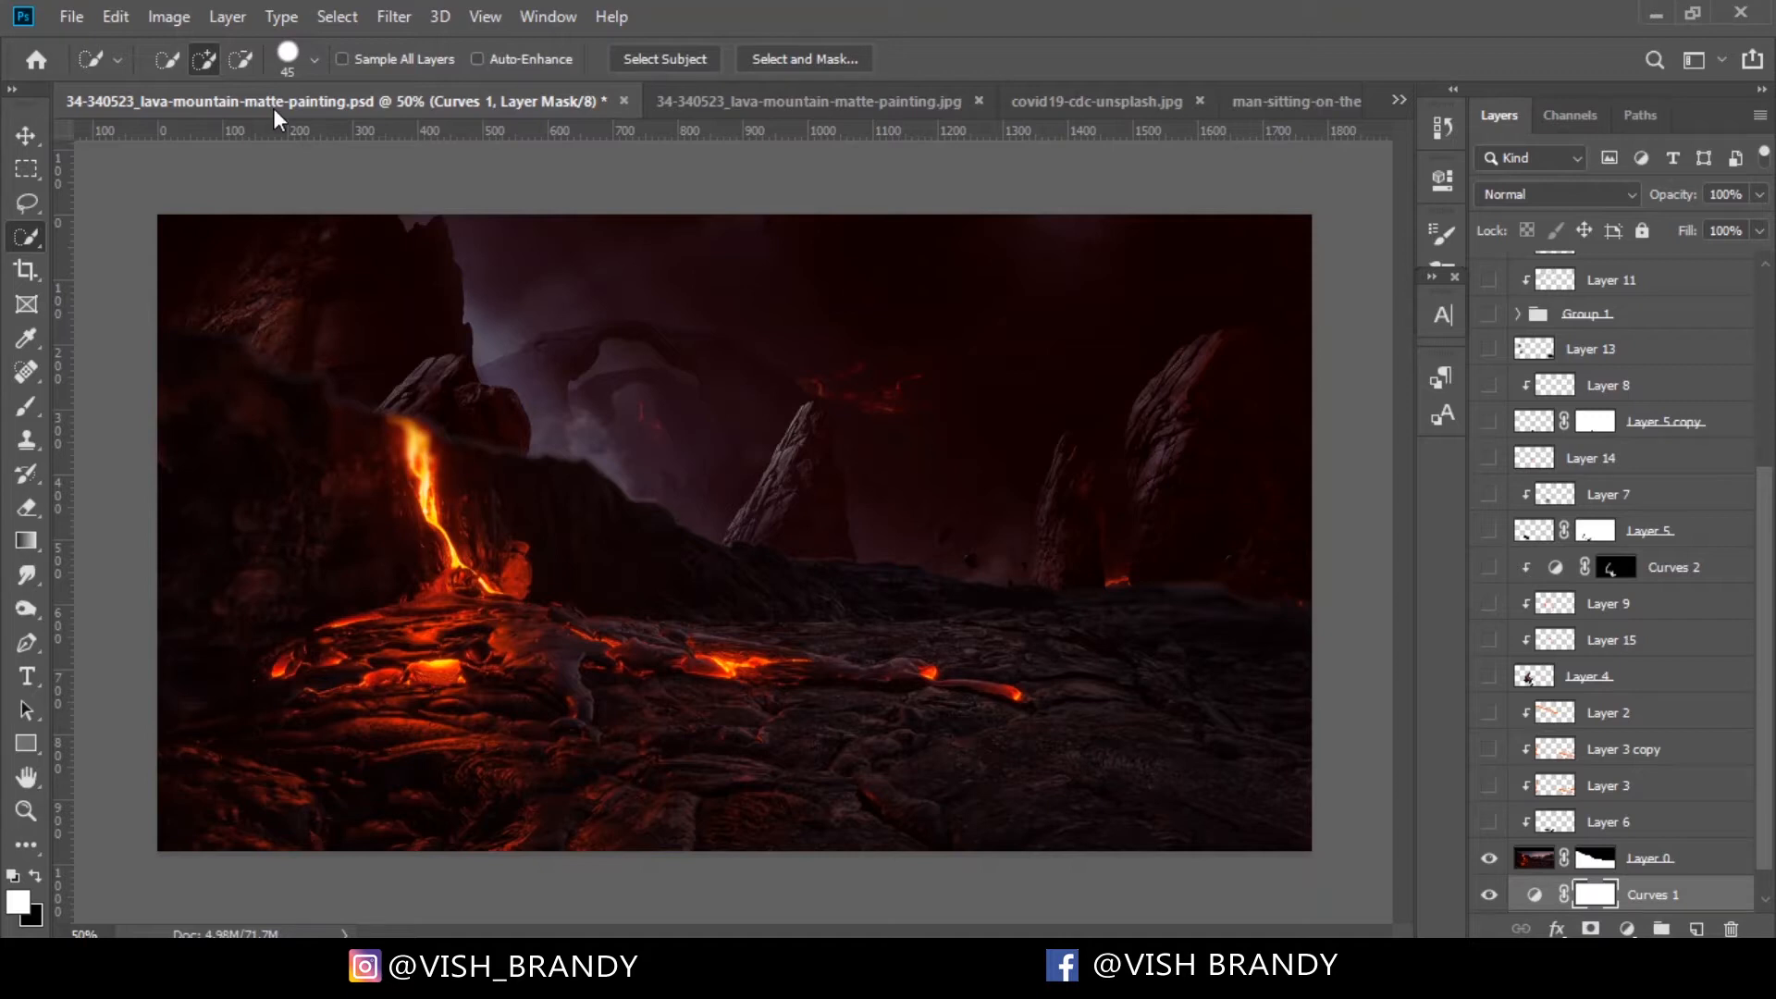
click(1532, 860)
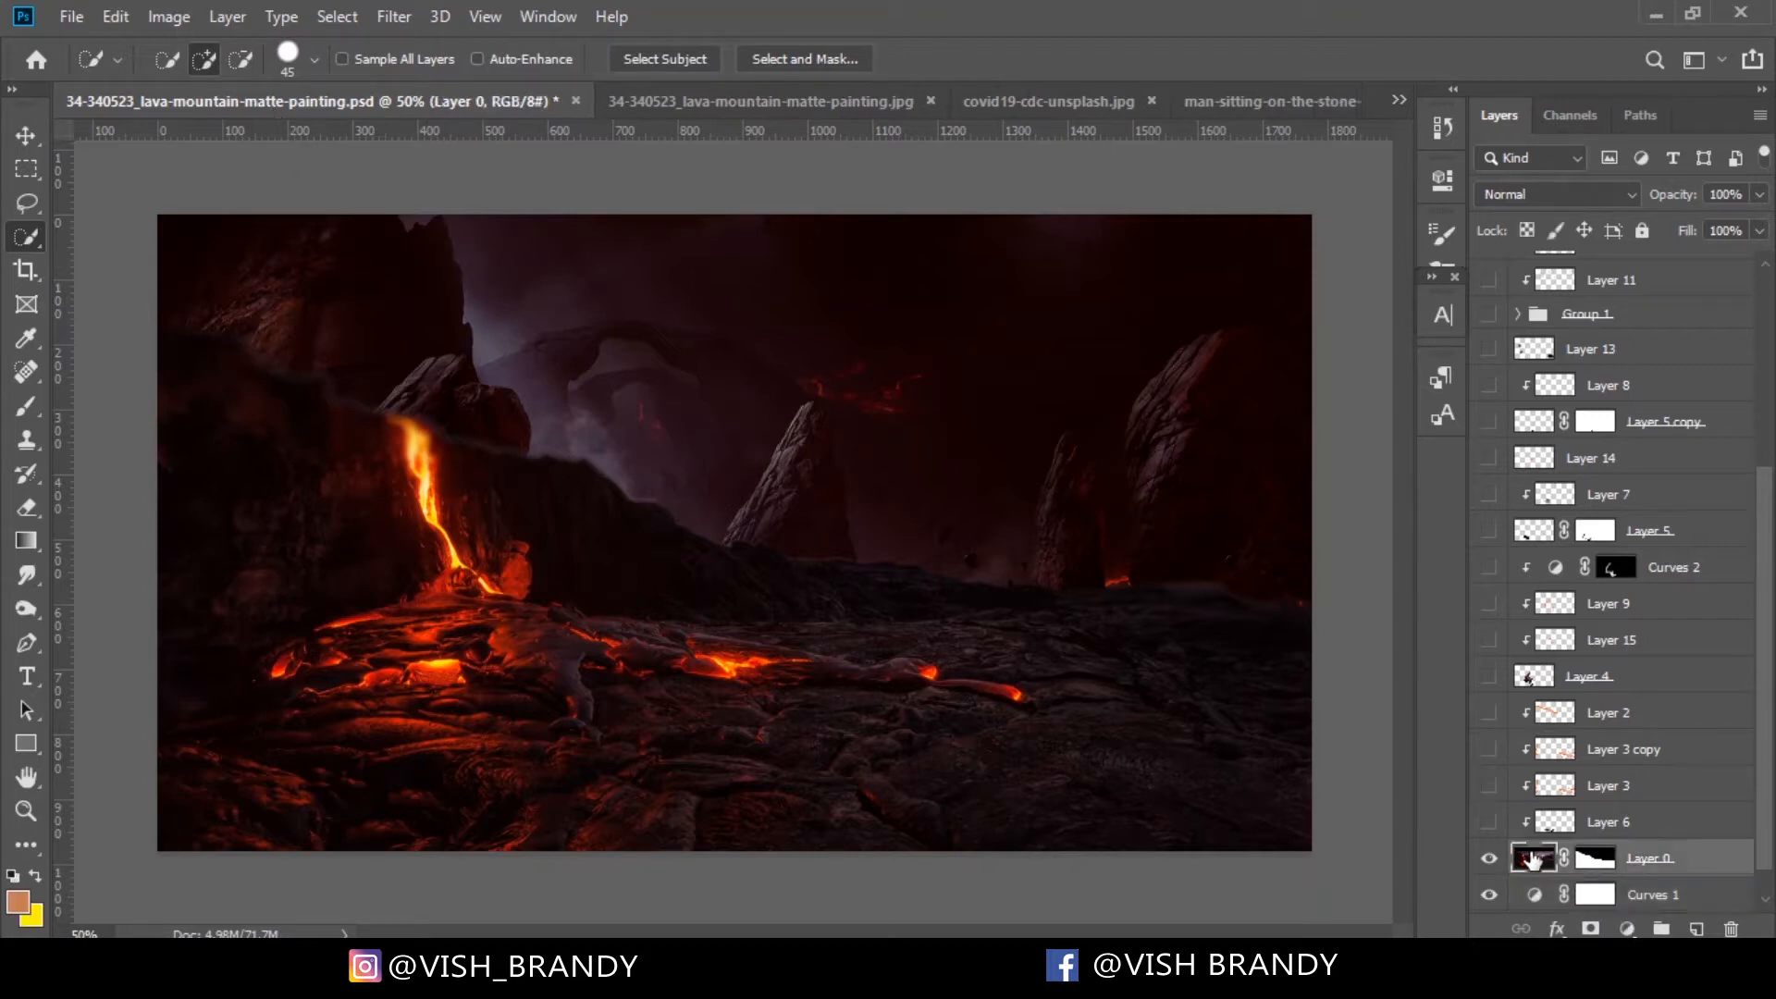
Try a Tilt-Shift blur on Layer 0, tilting and repositioning the focus band across the lava ground, and cancel it
click(384, 14)
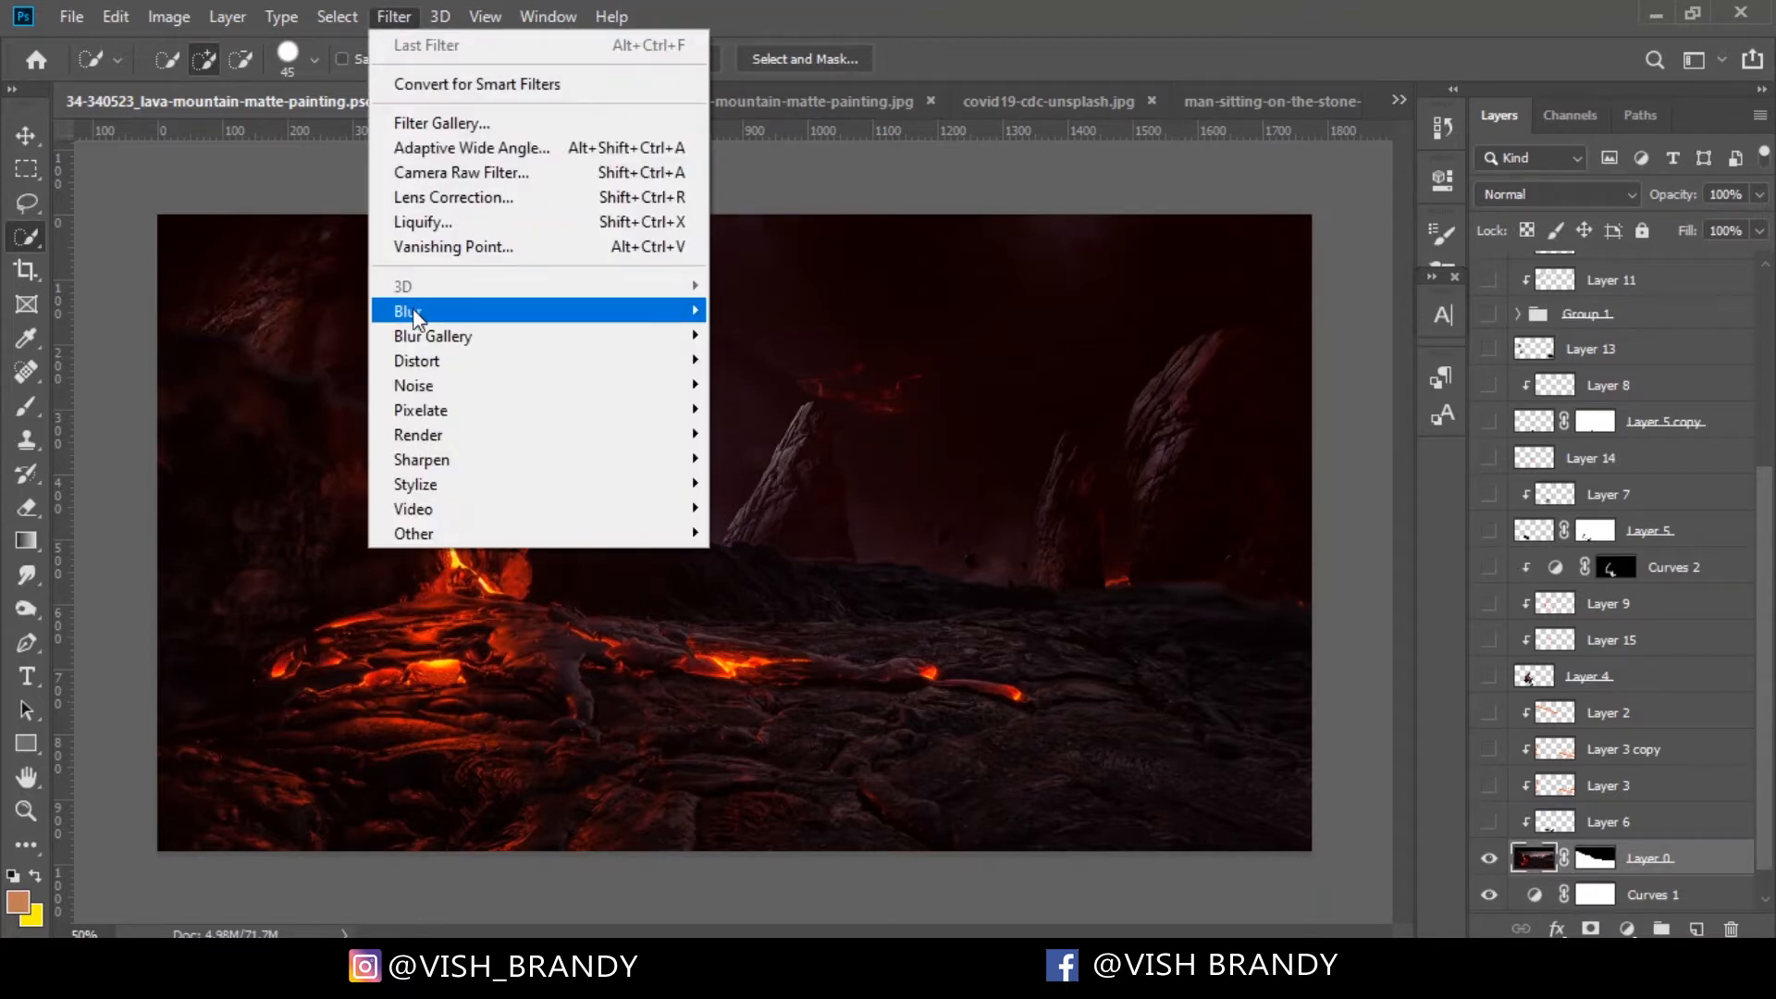
mouse_move(412, 308)
mouse_move(671, 350)
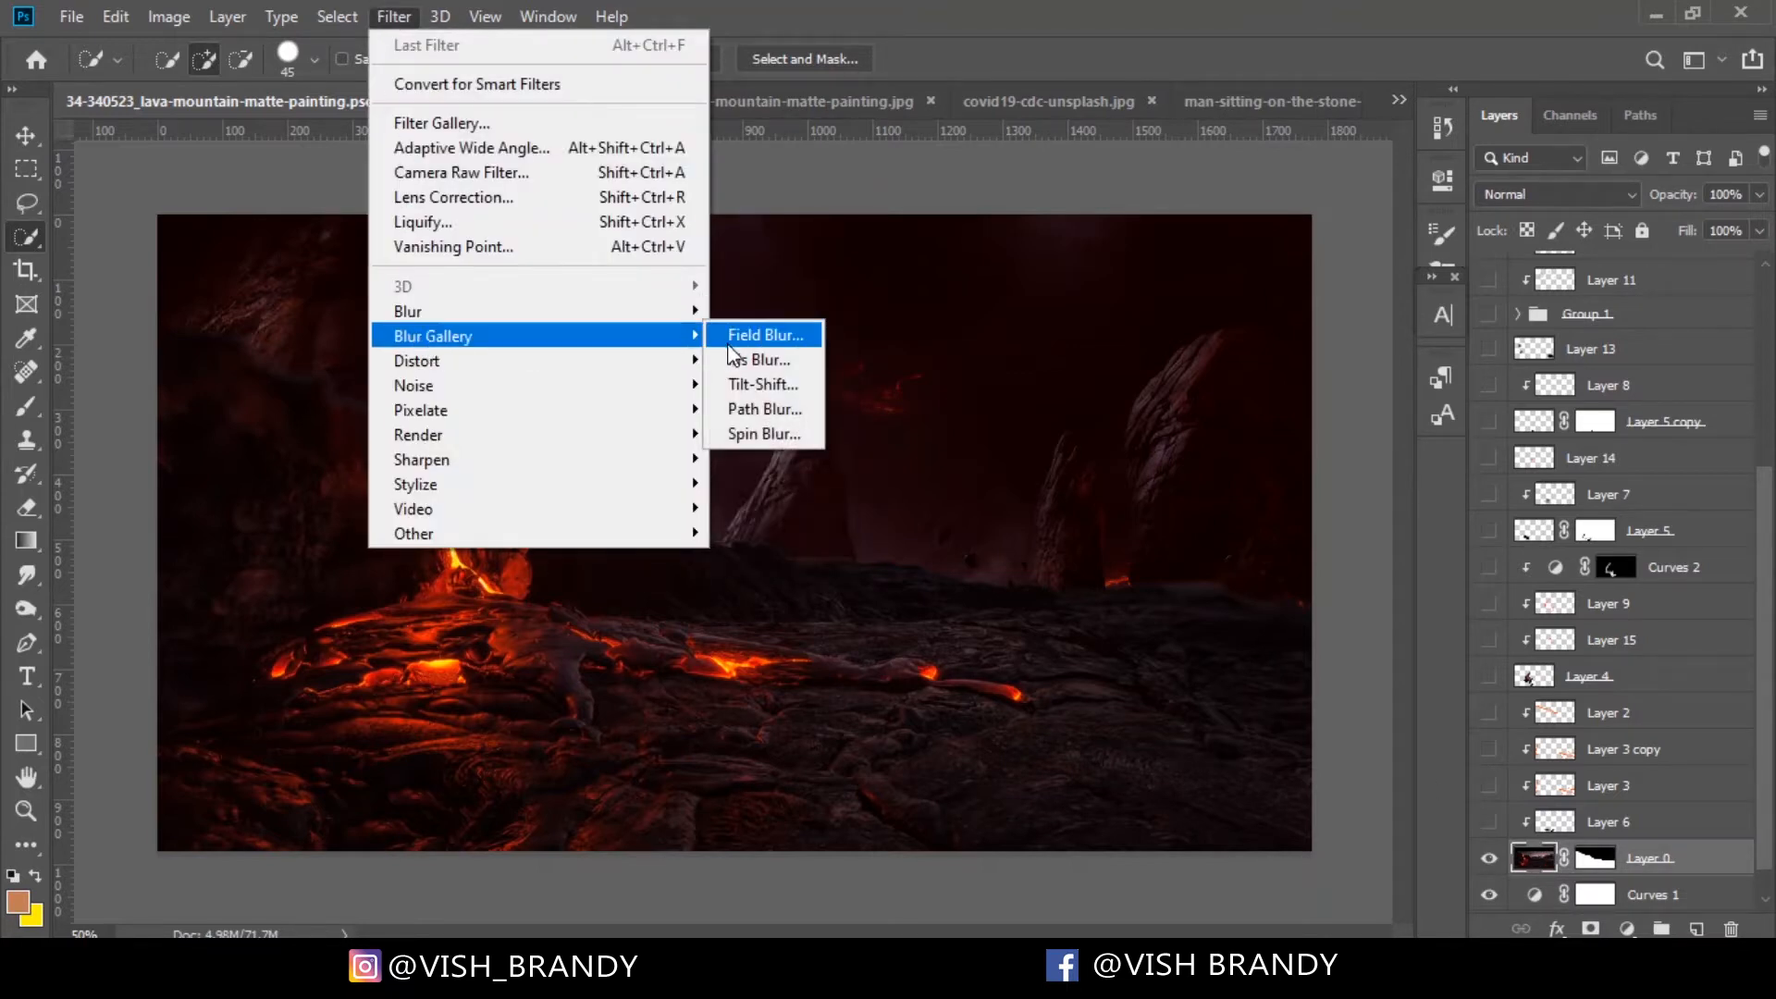
click(740, 384)
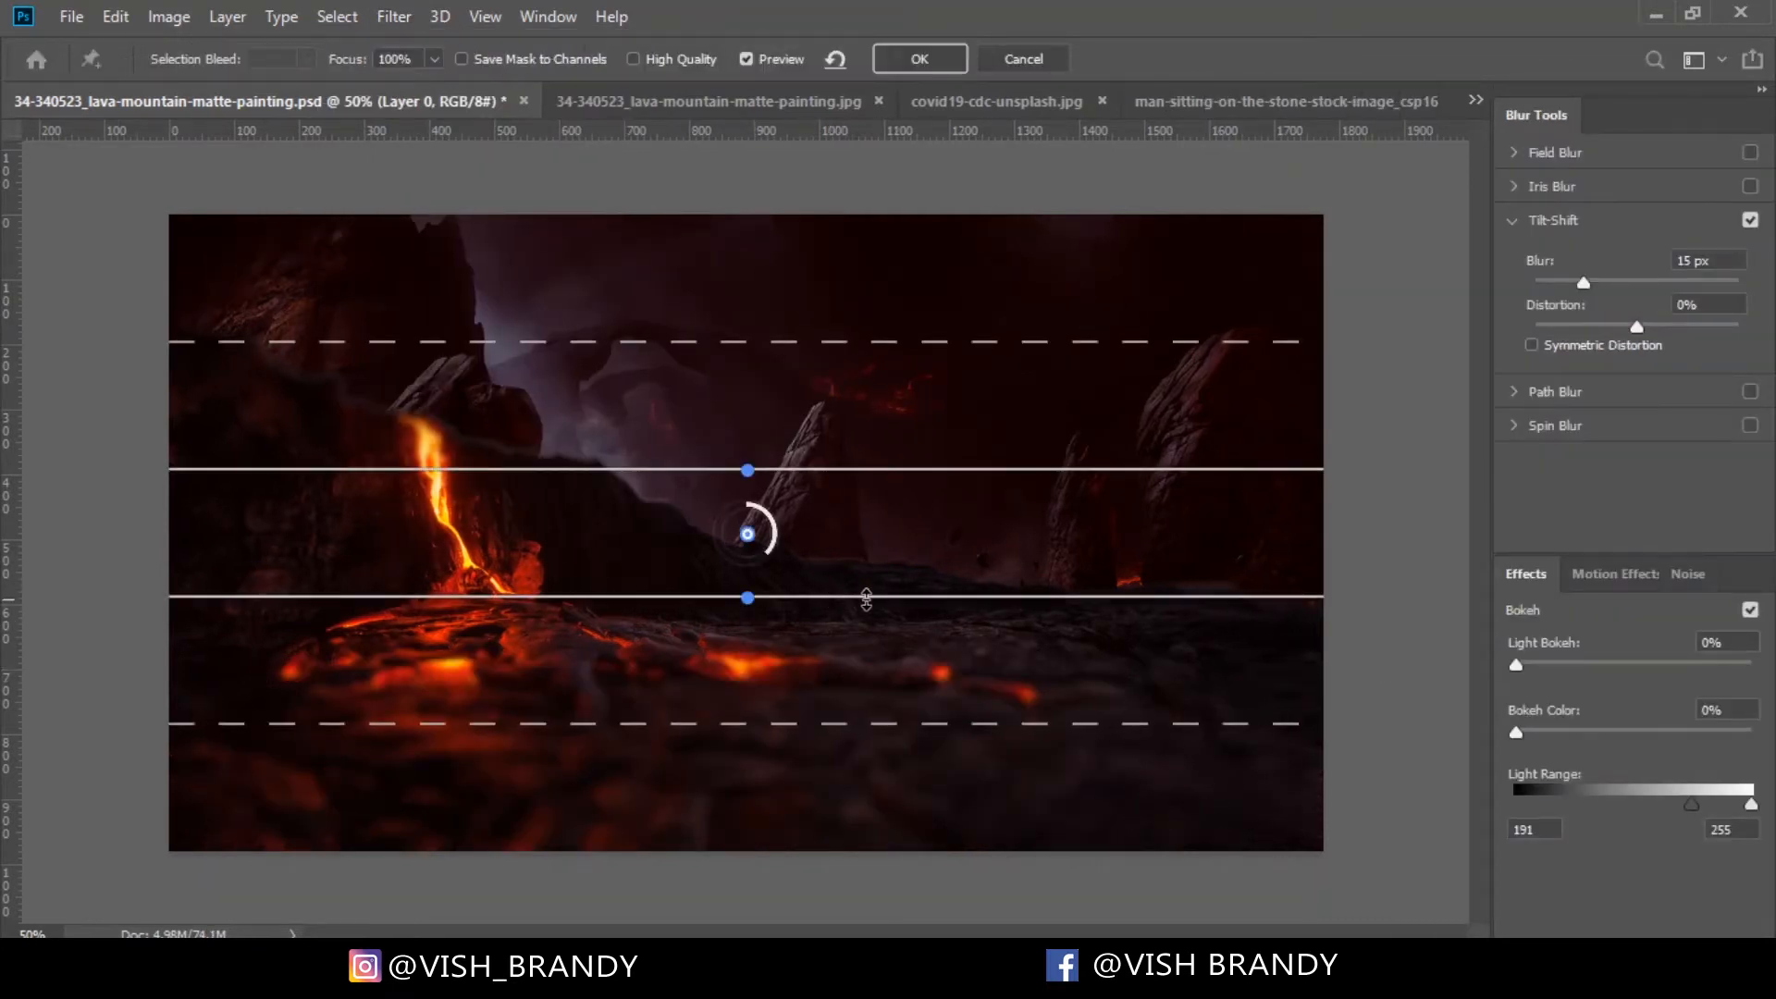
drag(770, 456, 786, 467)
drag(747, 534, 921, 537)
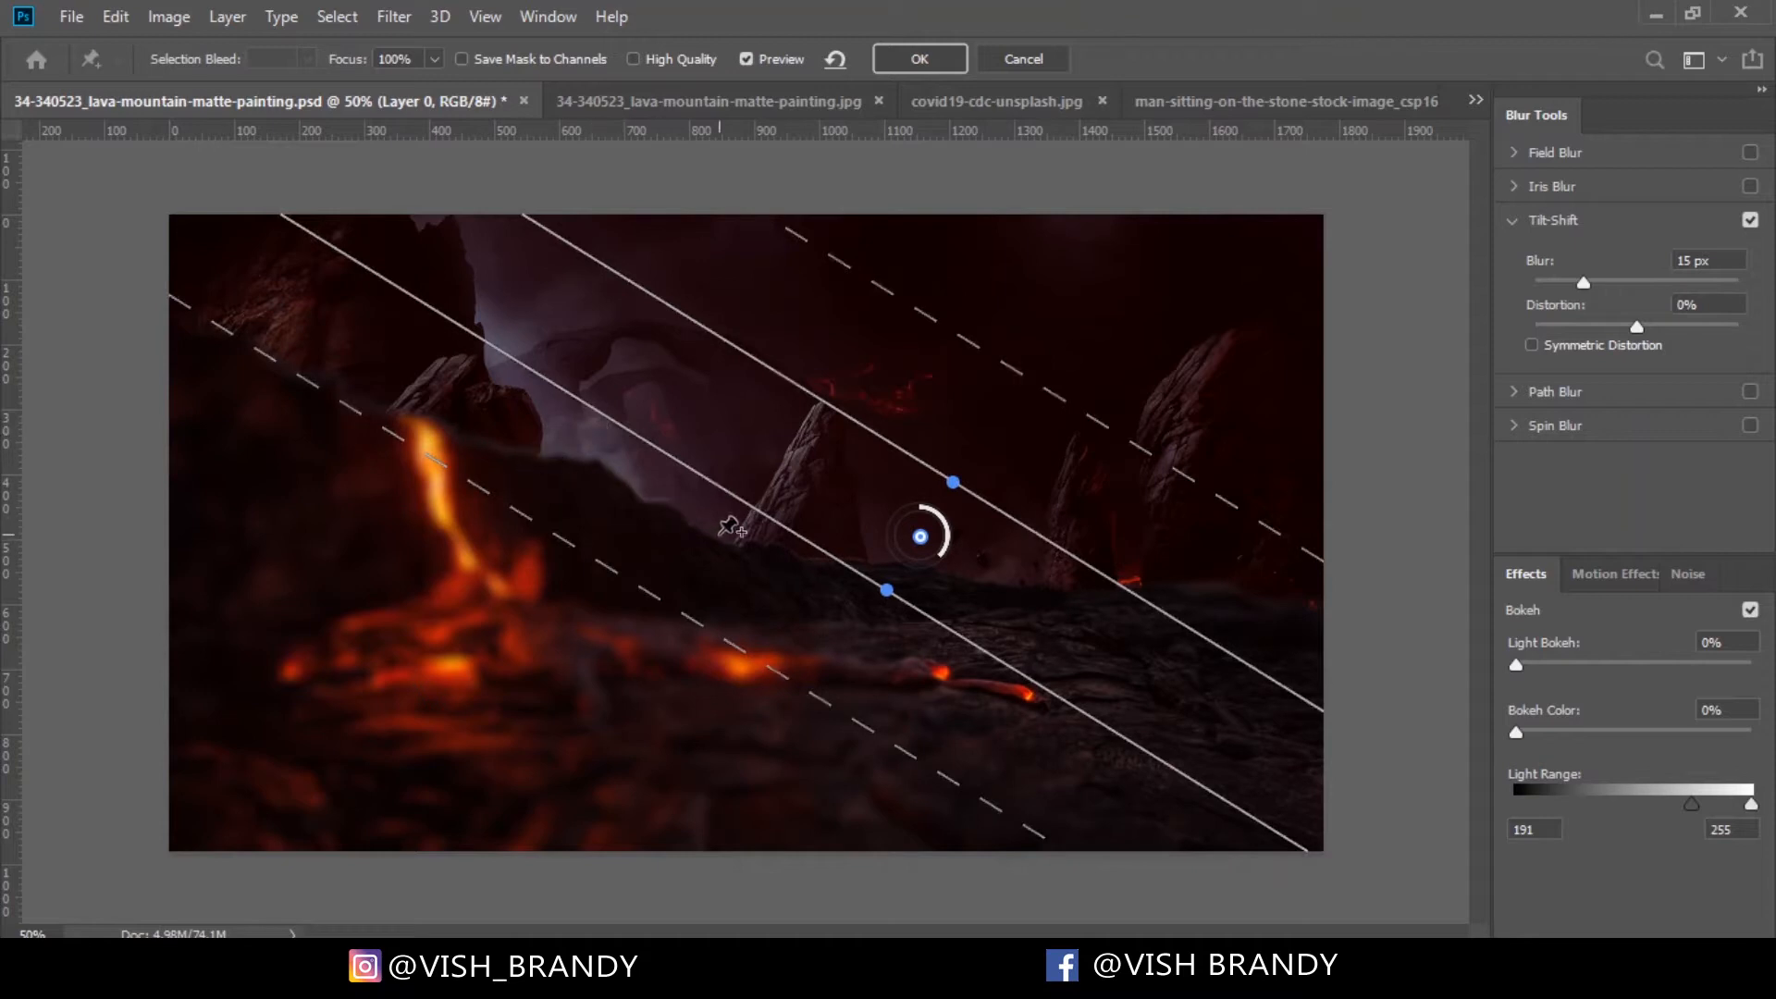
drag(749, 648, 185, 837)
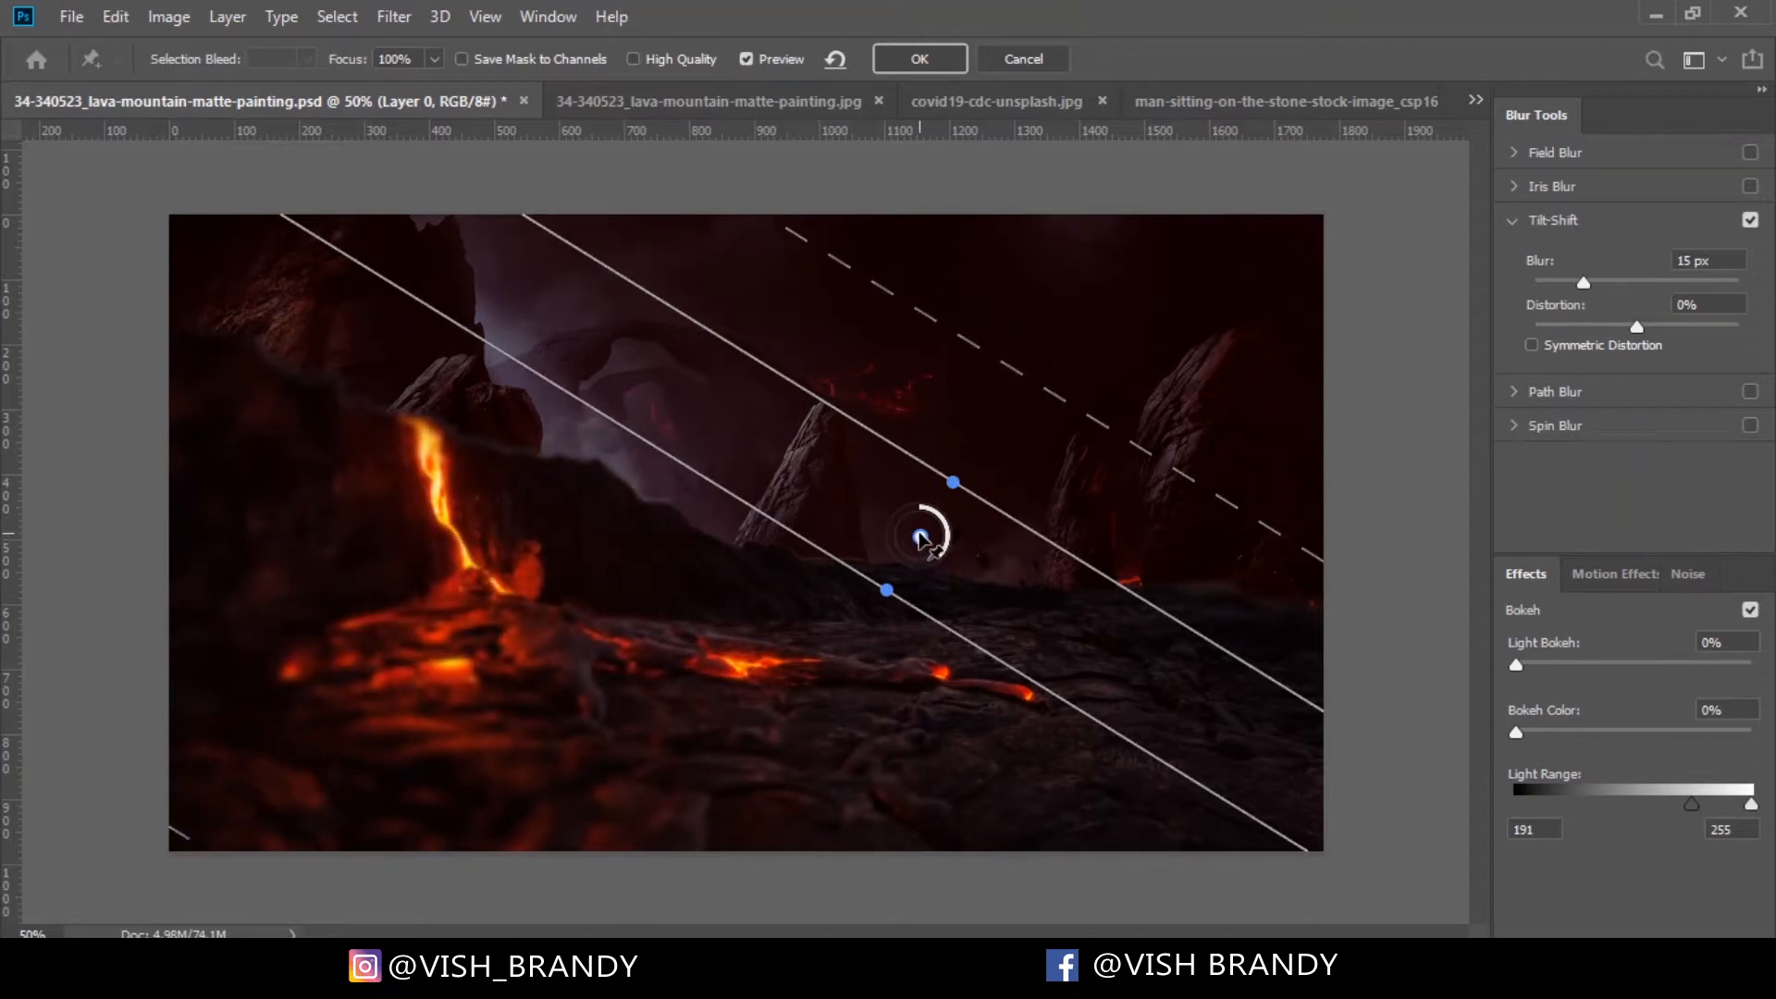
drag(920, 537, 873, 583)
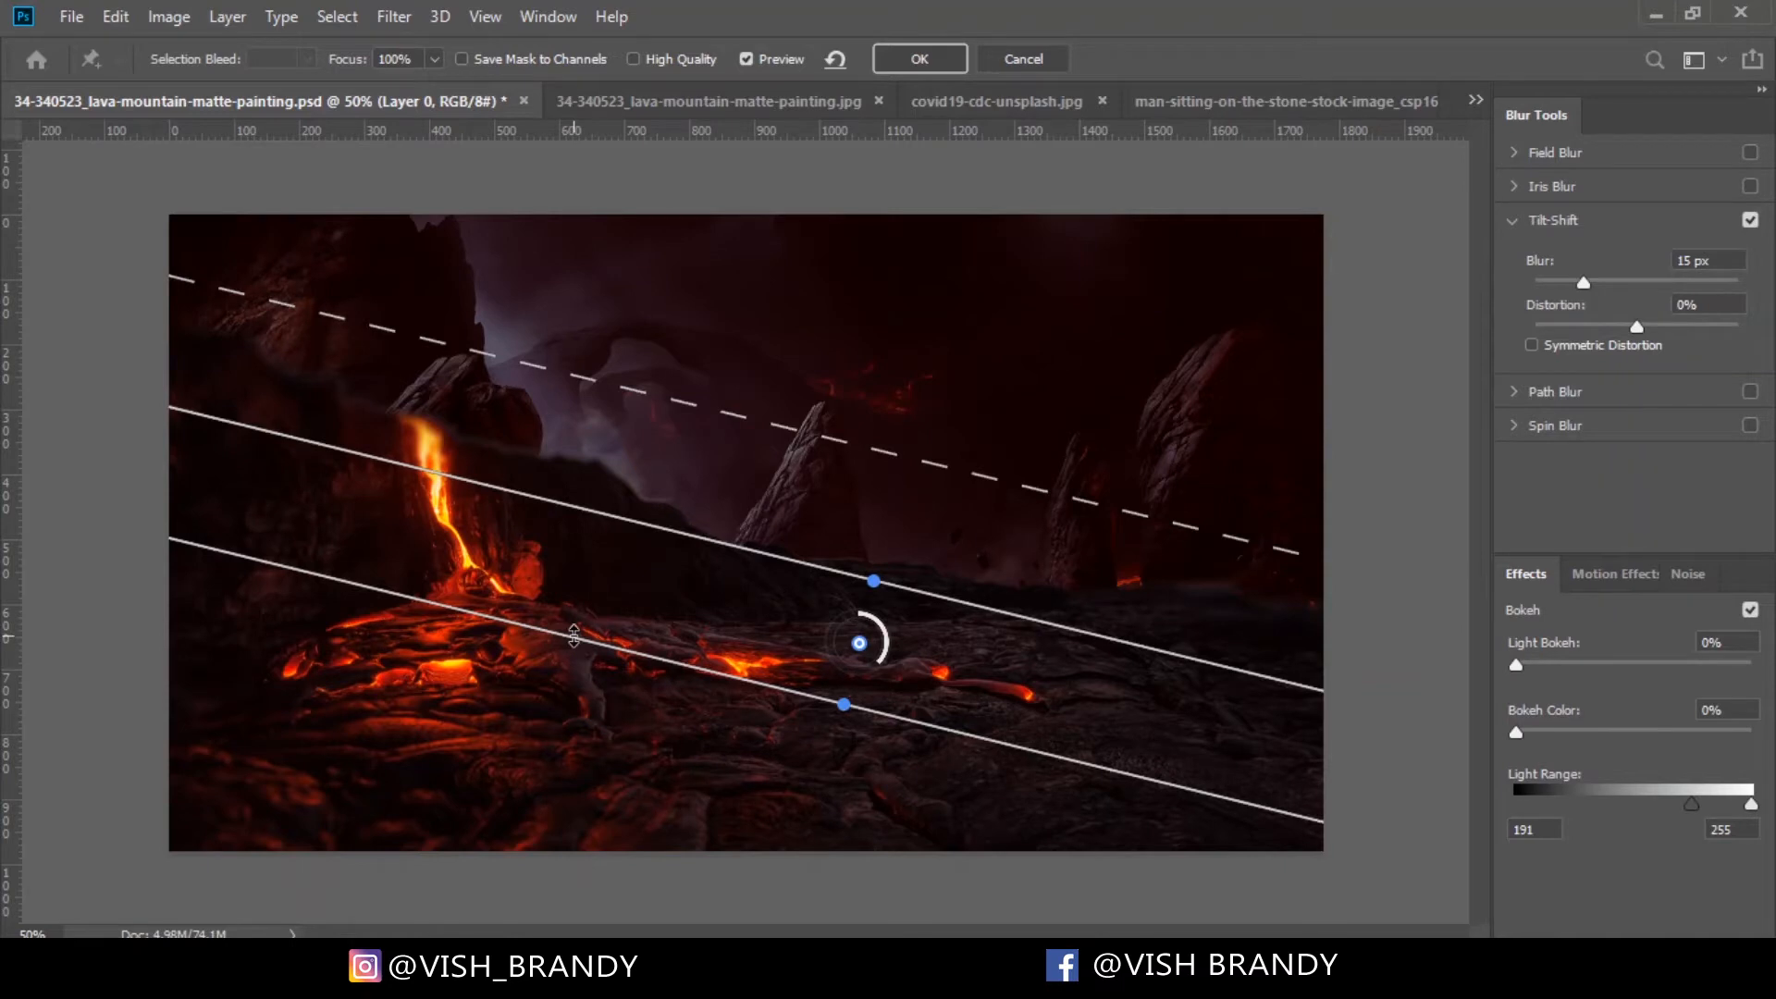
click(1040, 58)
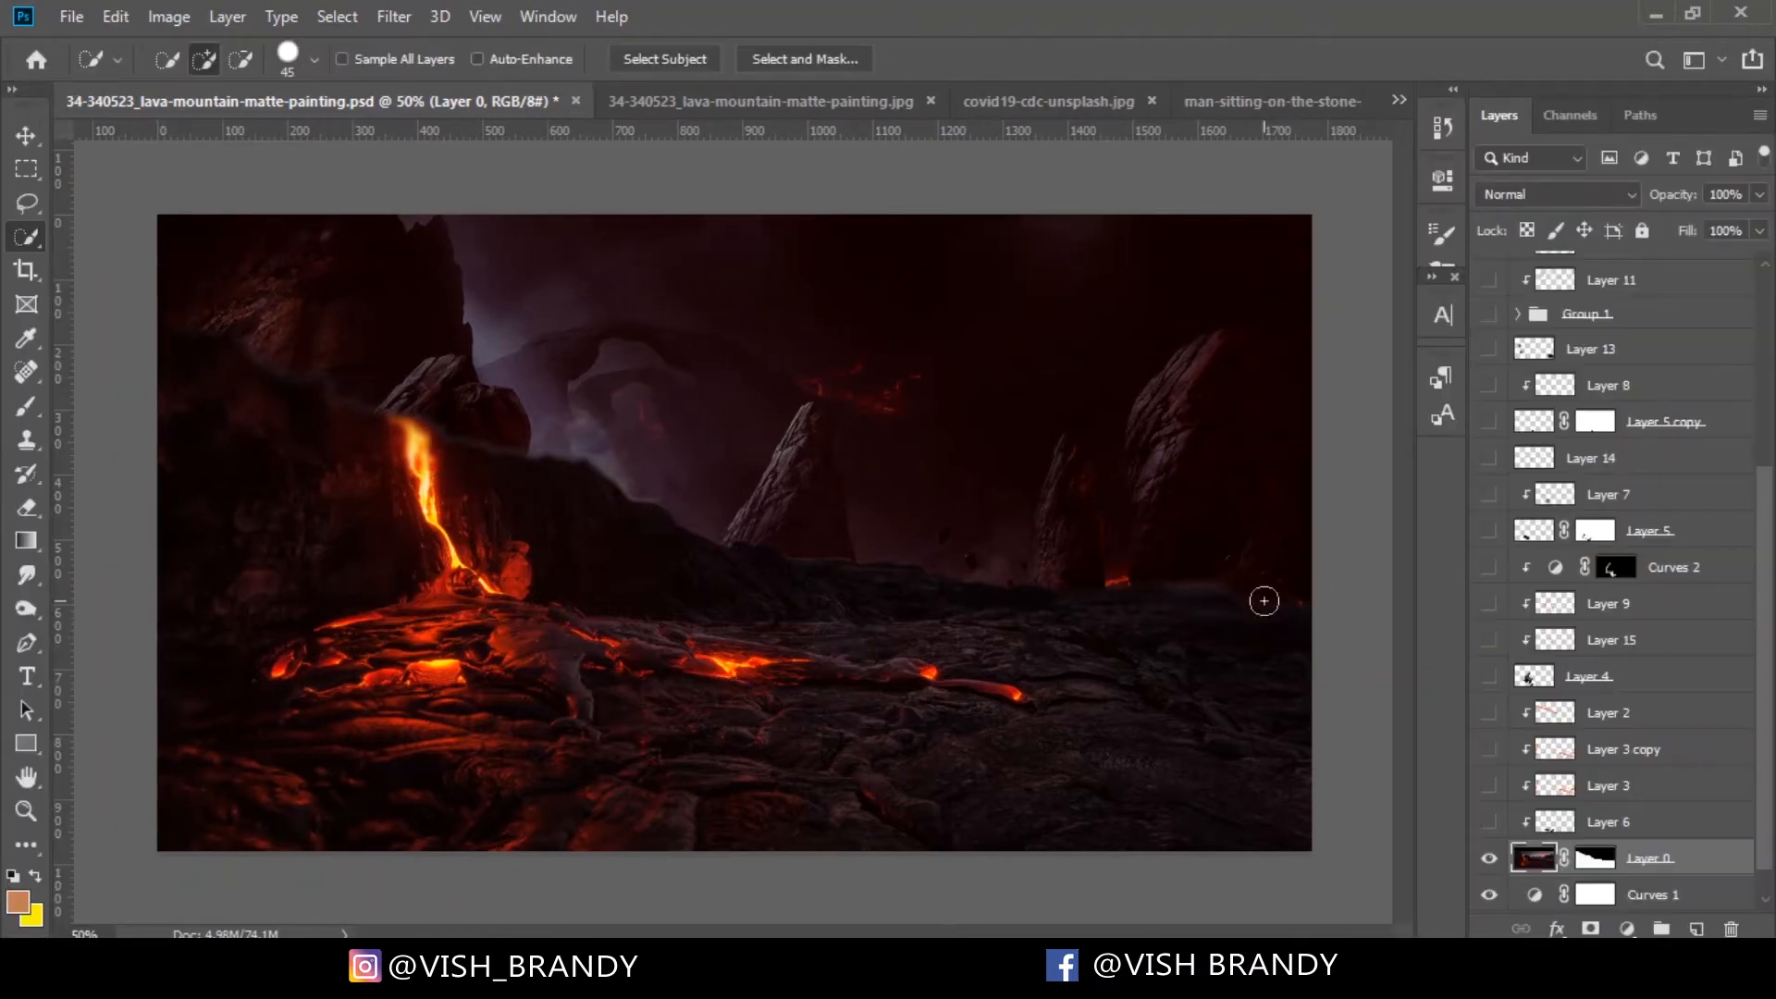
Show the clipped Layer 6 directly above Layer 0
click(1484, 826)
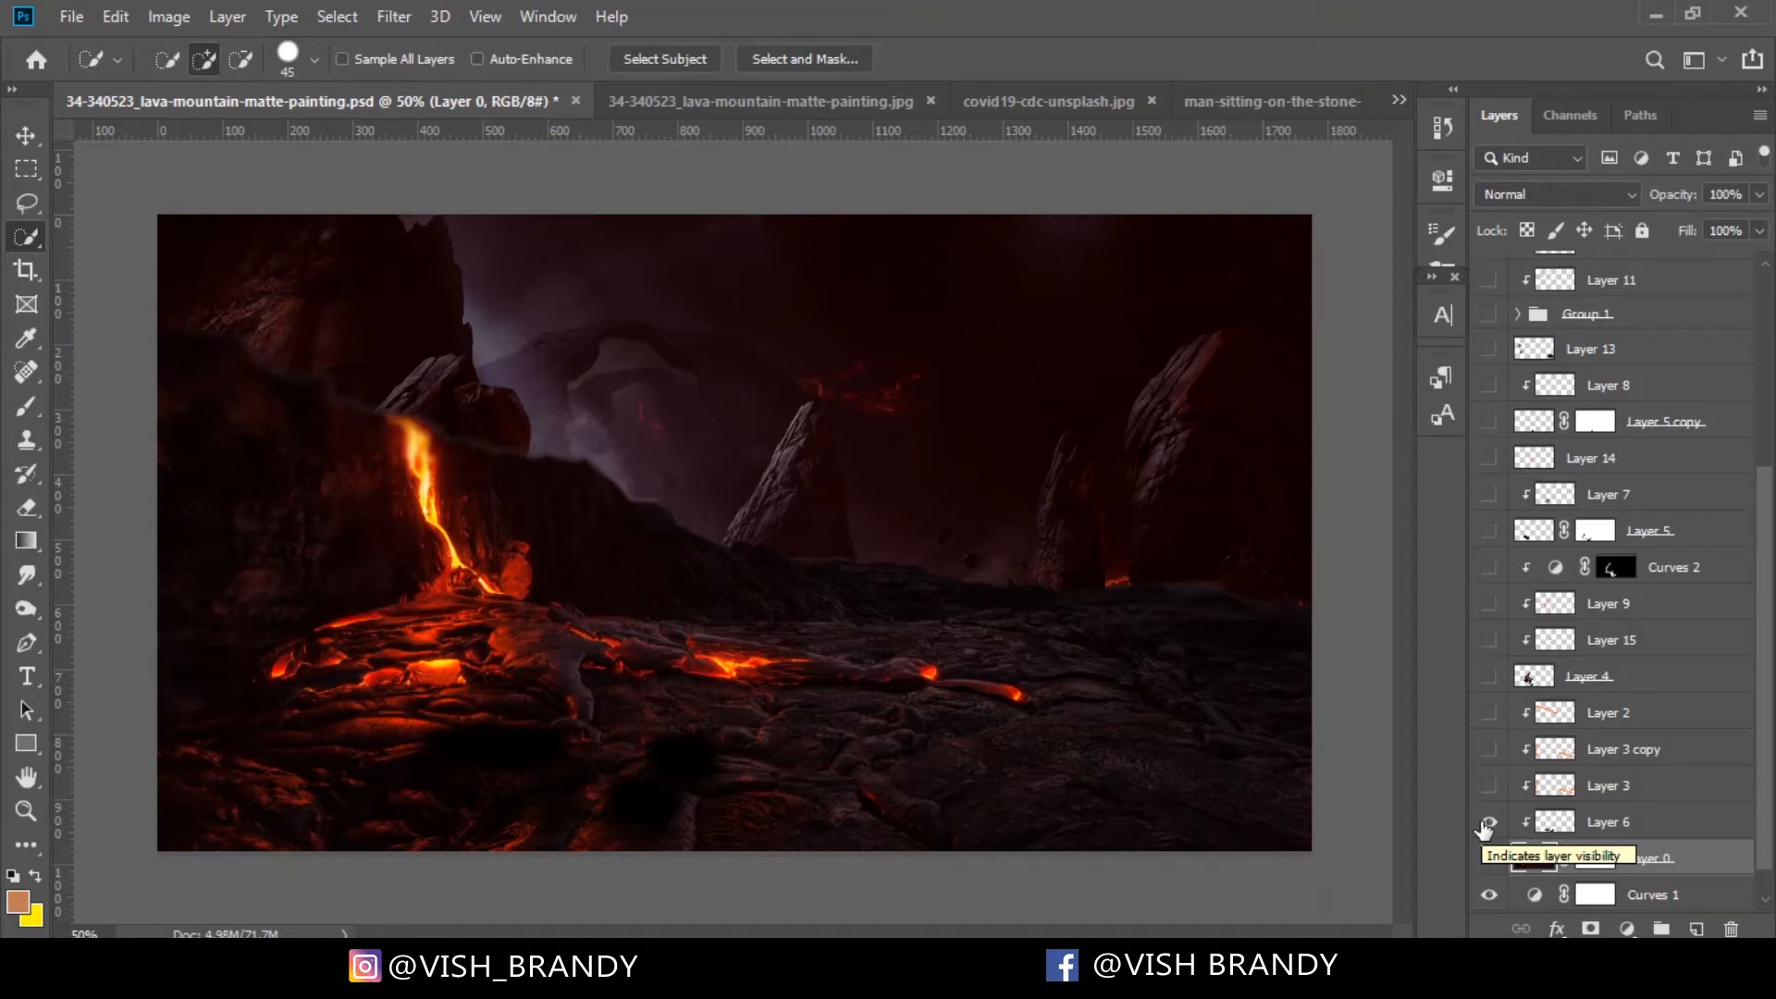
Hide Layer 6 and show the clipped Layer 3, Layer 3 copy and Layer 2 above Layer 0
click(1486, 823)
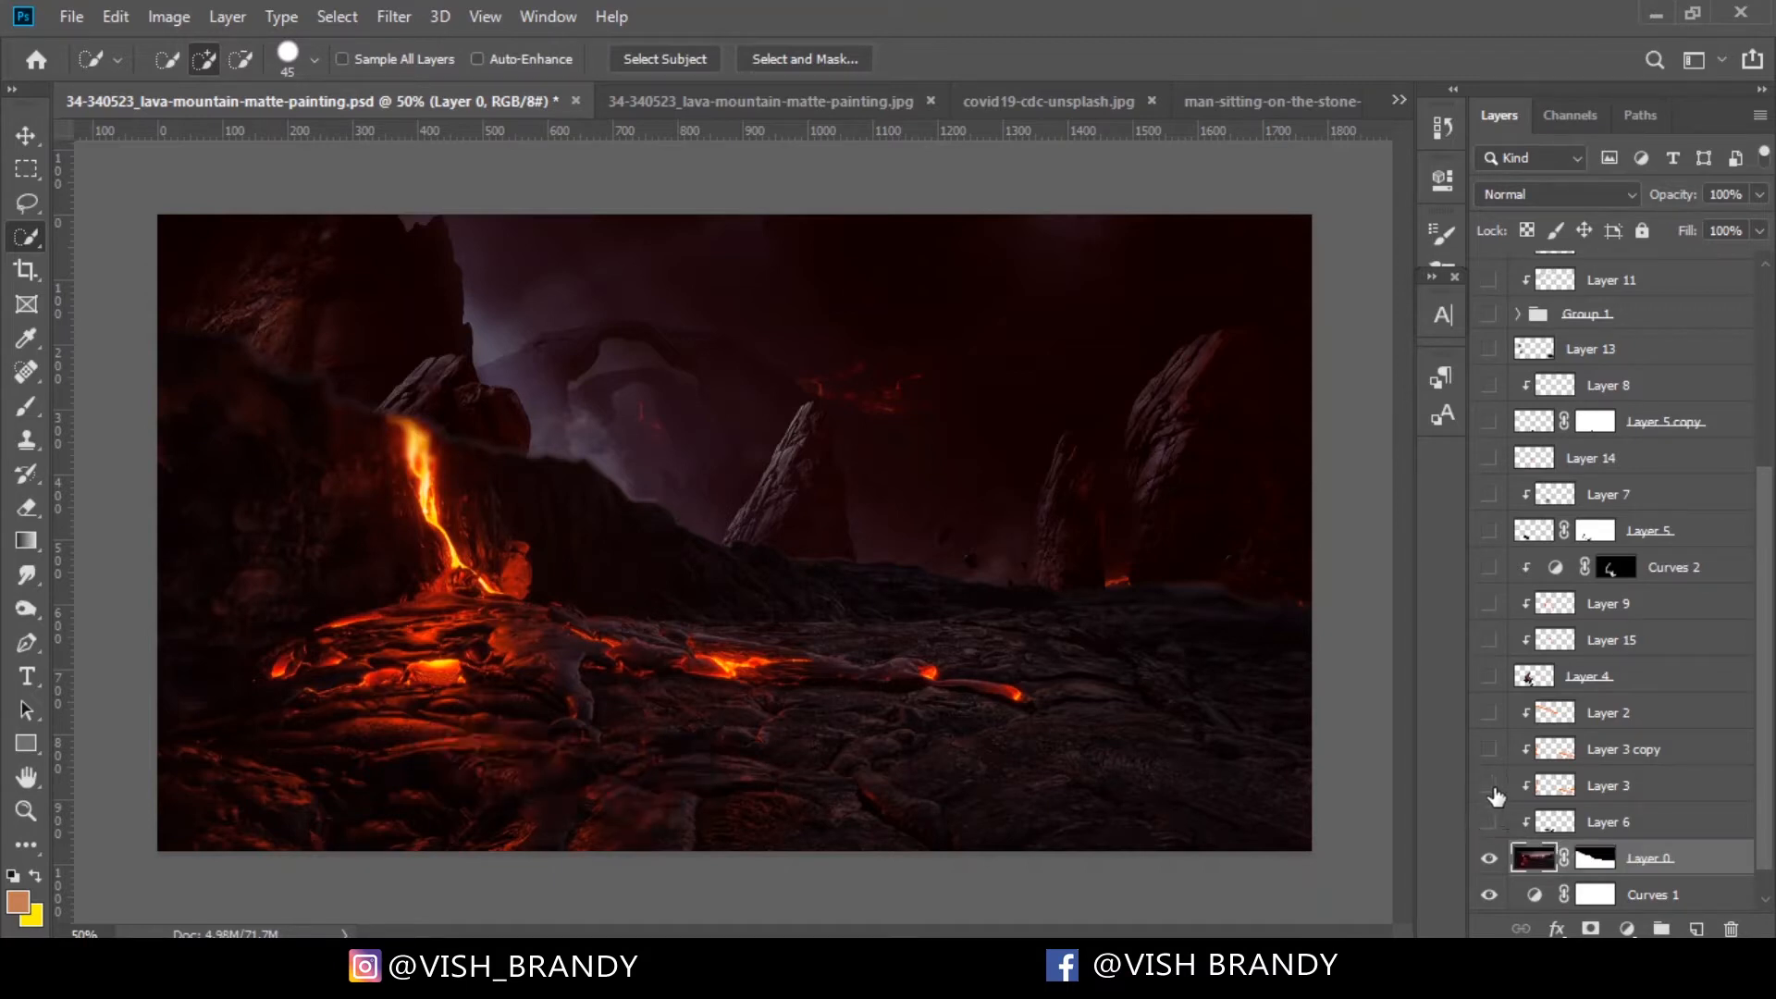
click(1489, 787)
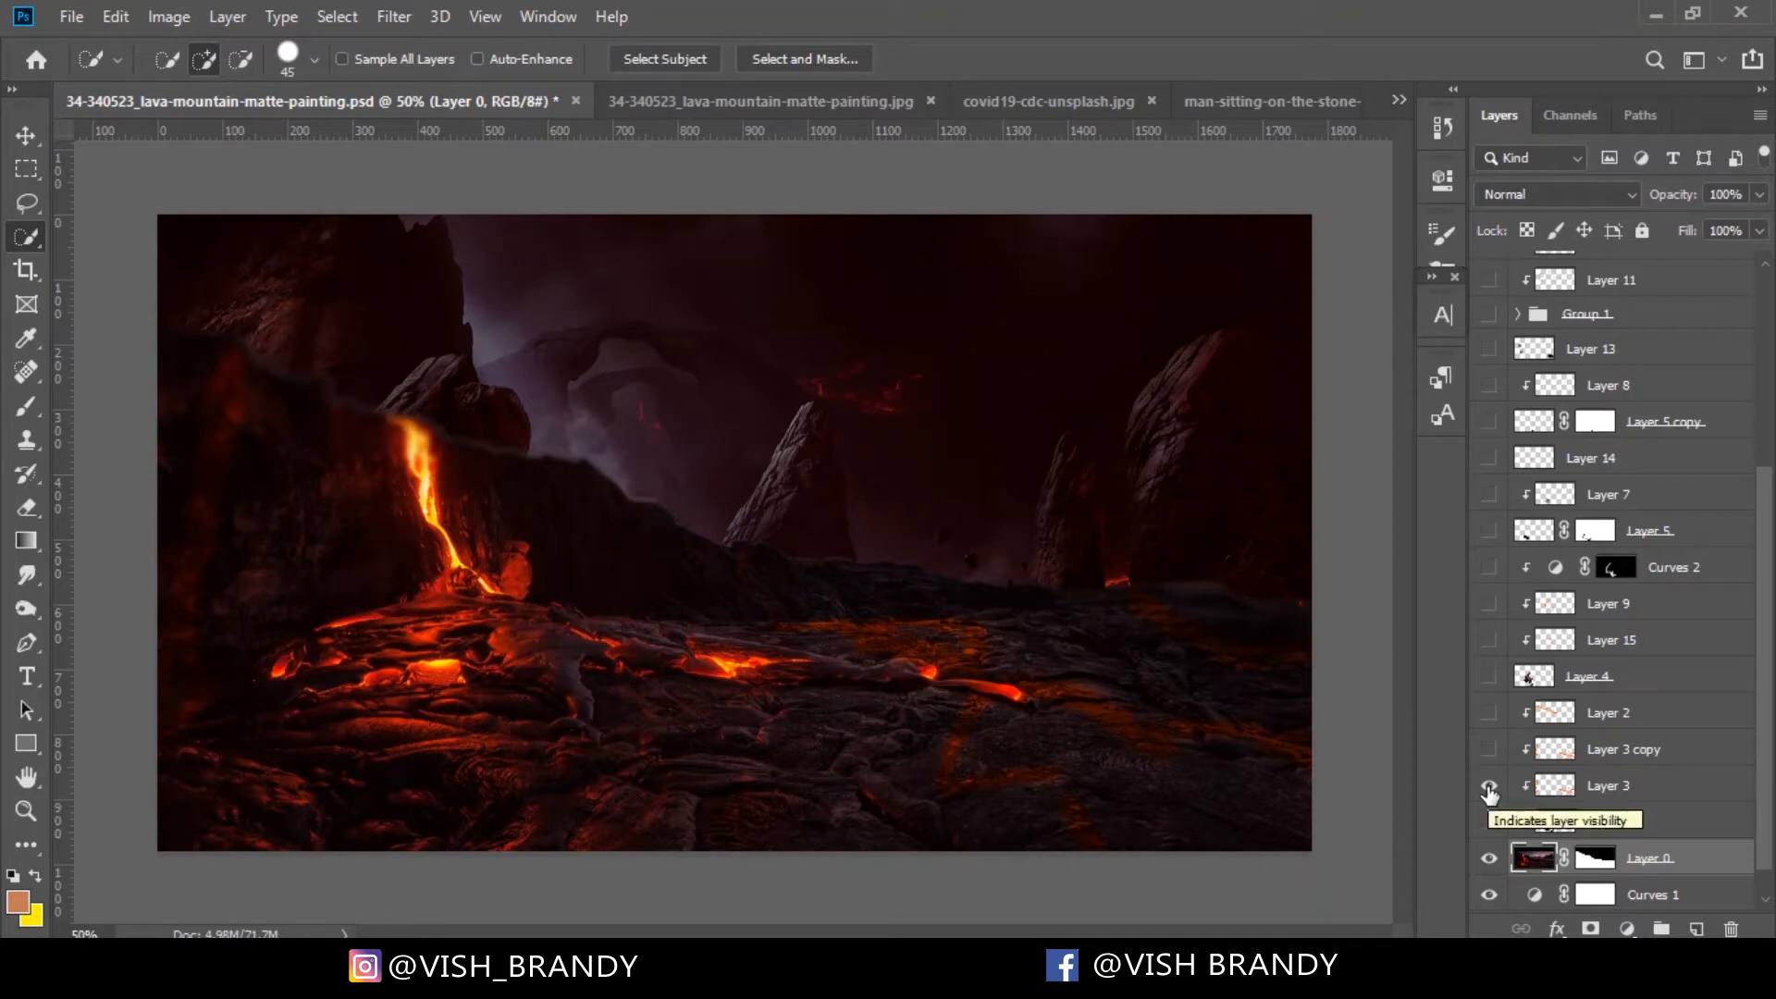
click(1489, 786)
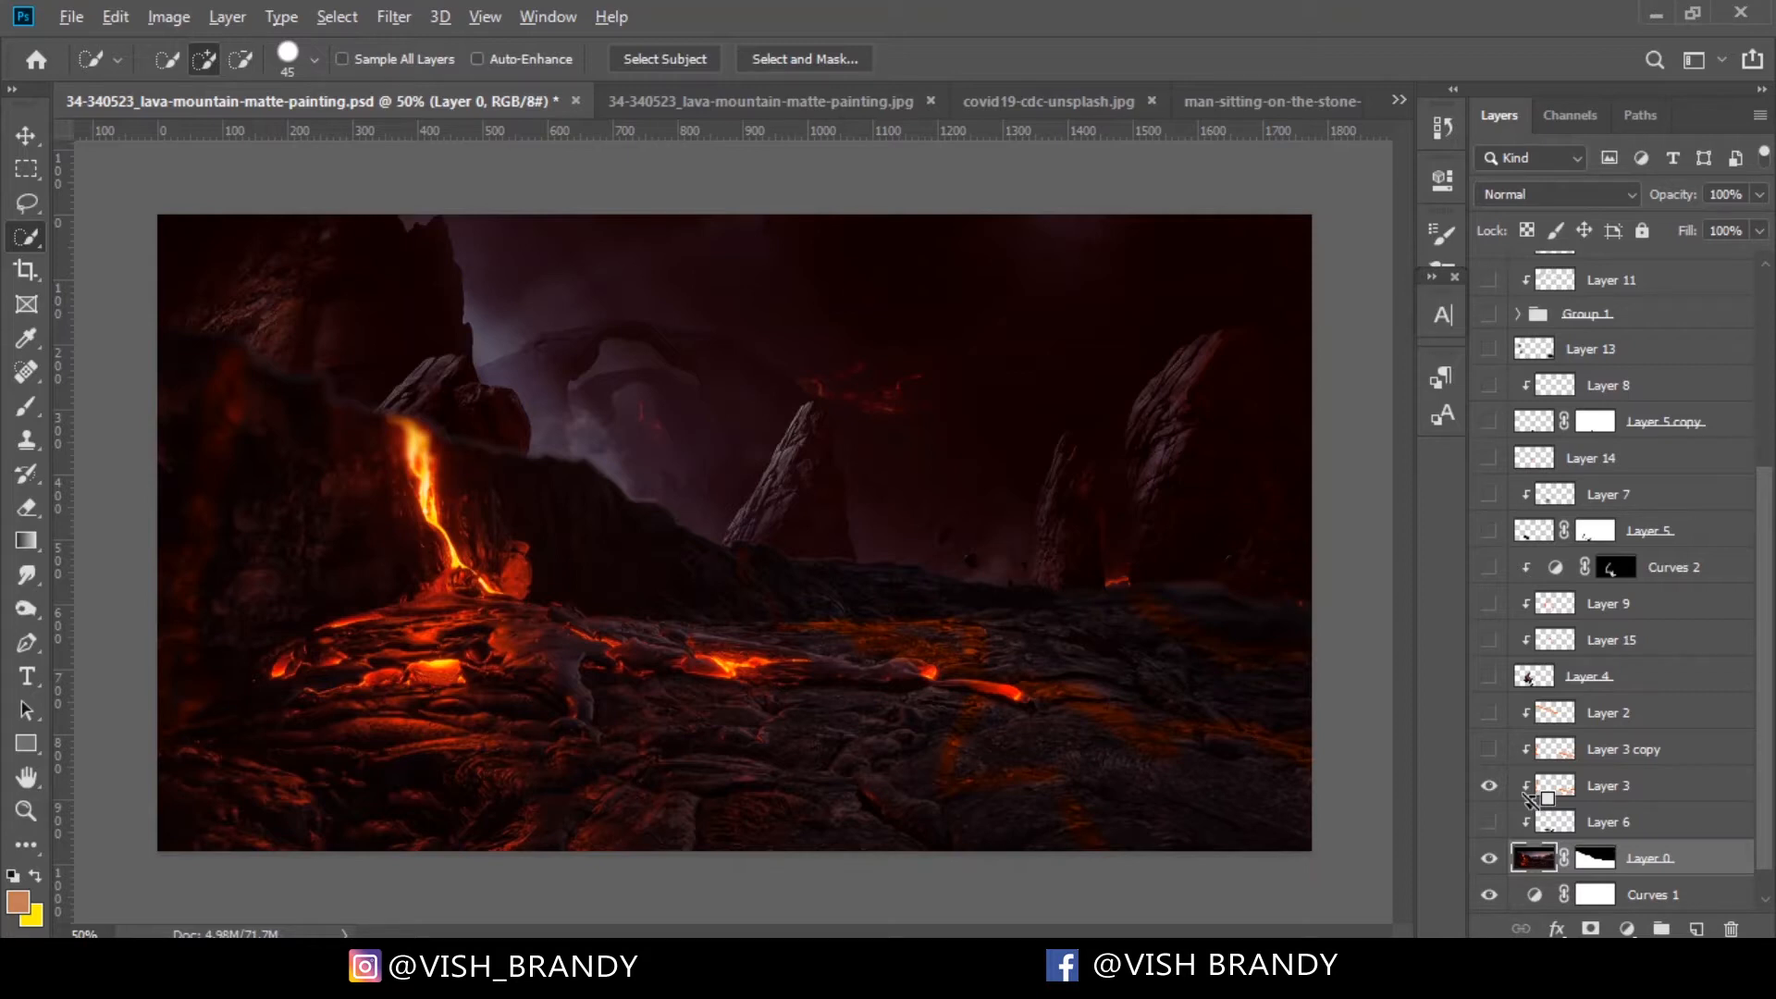
click(1489, 754)
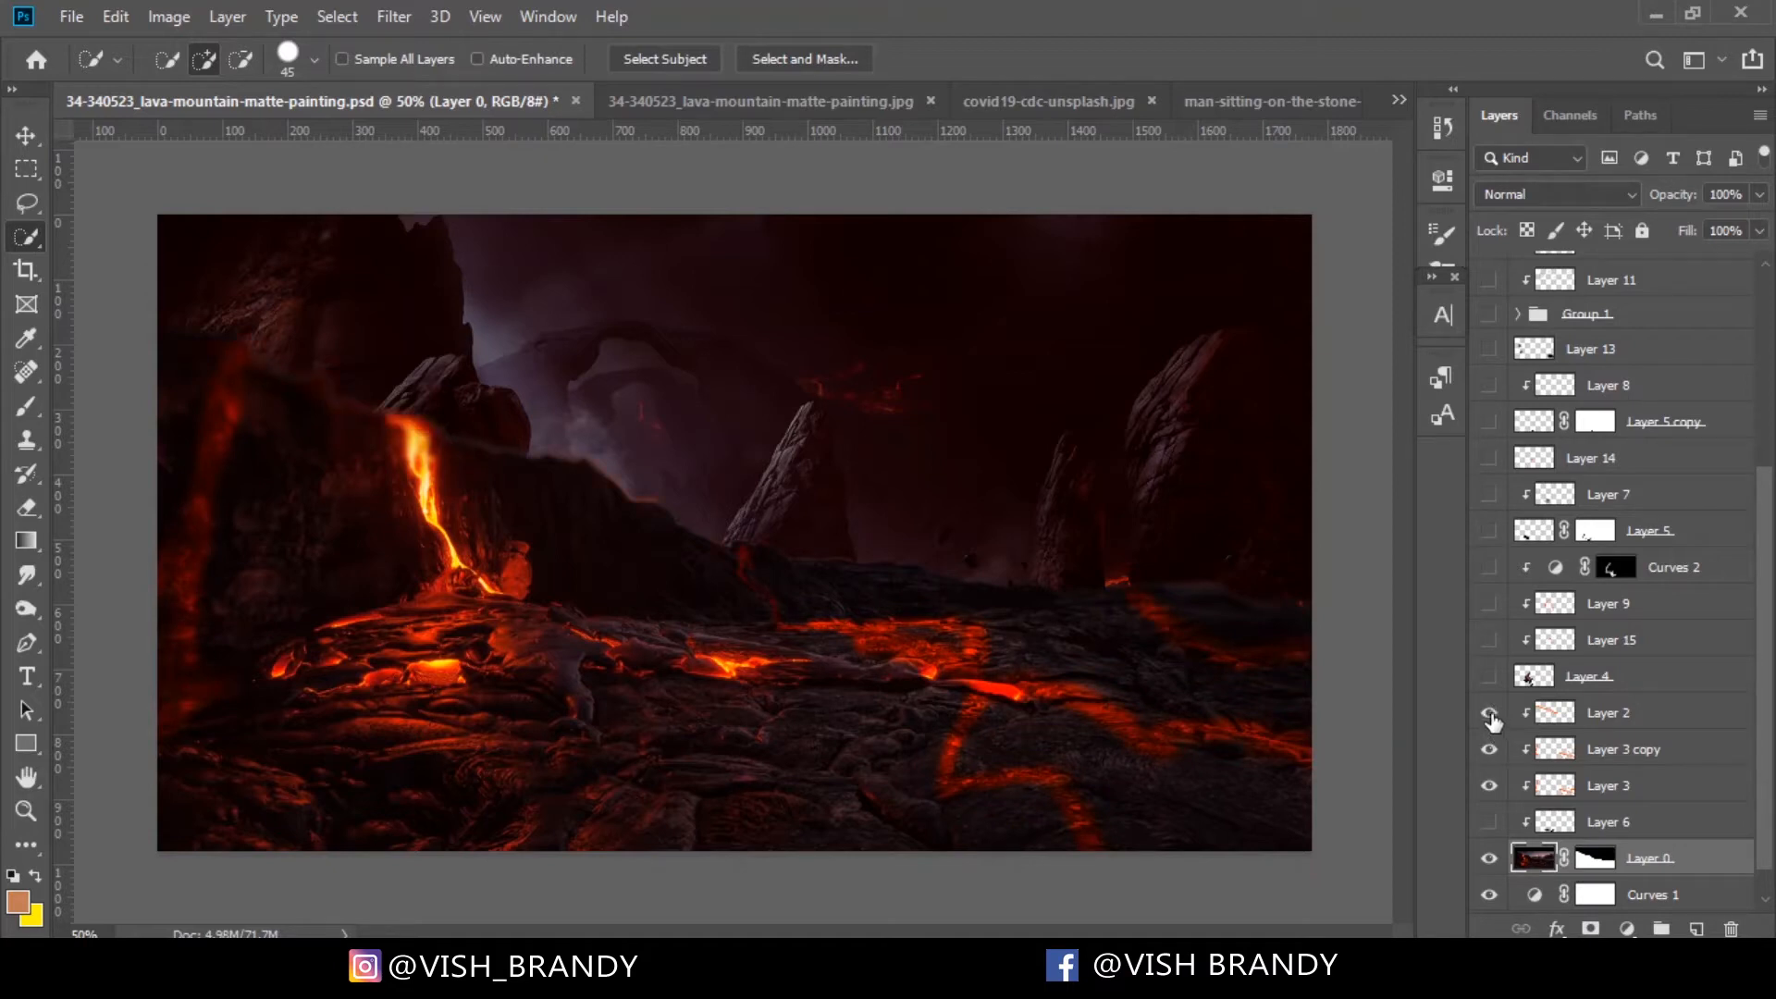
click(1489, 714)
click(1488, 713)
Switch to the Brush tool and sample an orange foreground colour from the glowing lava fall on the cliff
click(28, 410)
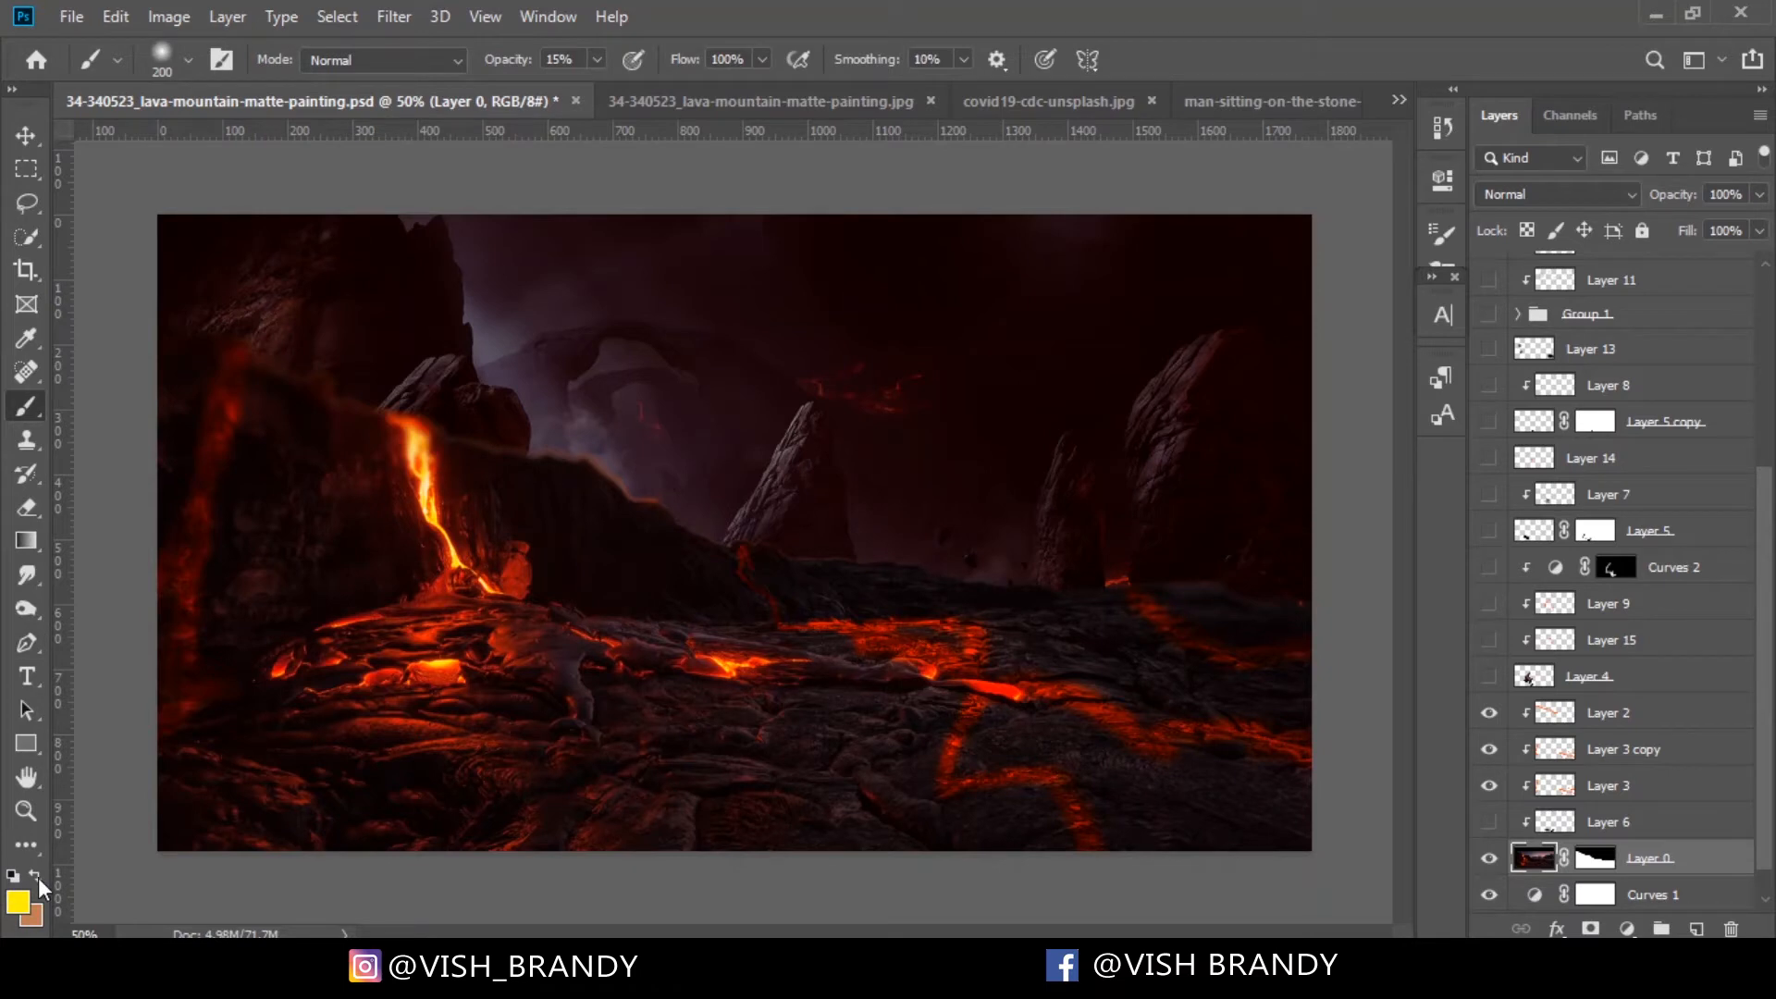
click(19, 902)
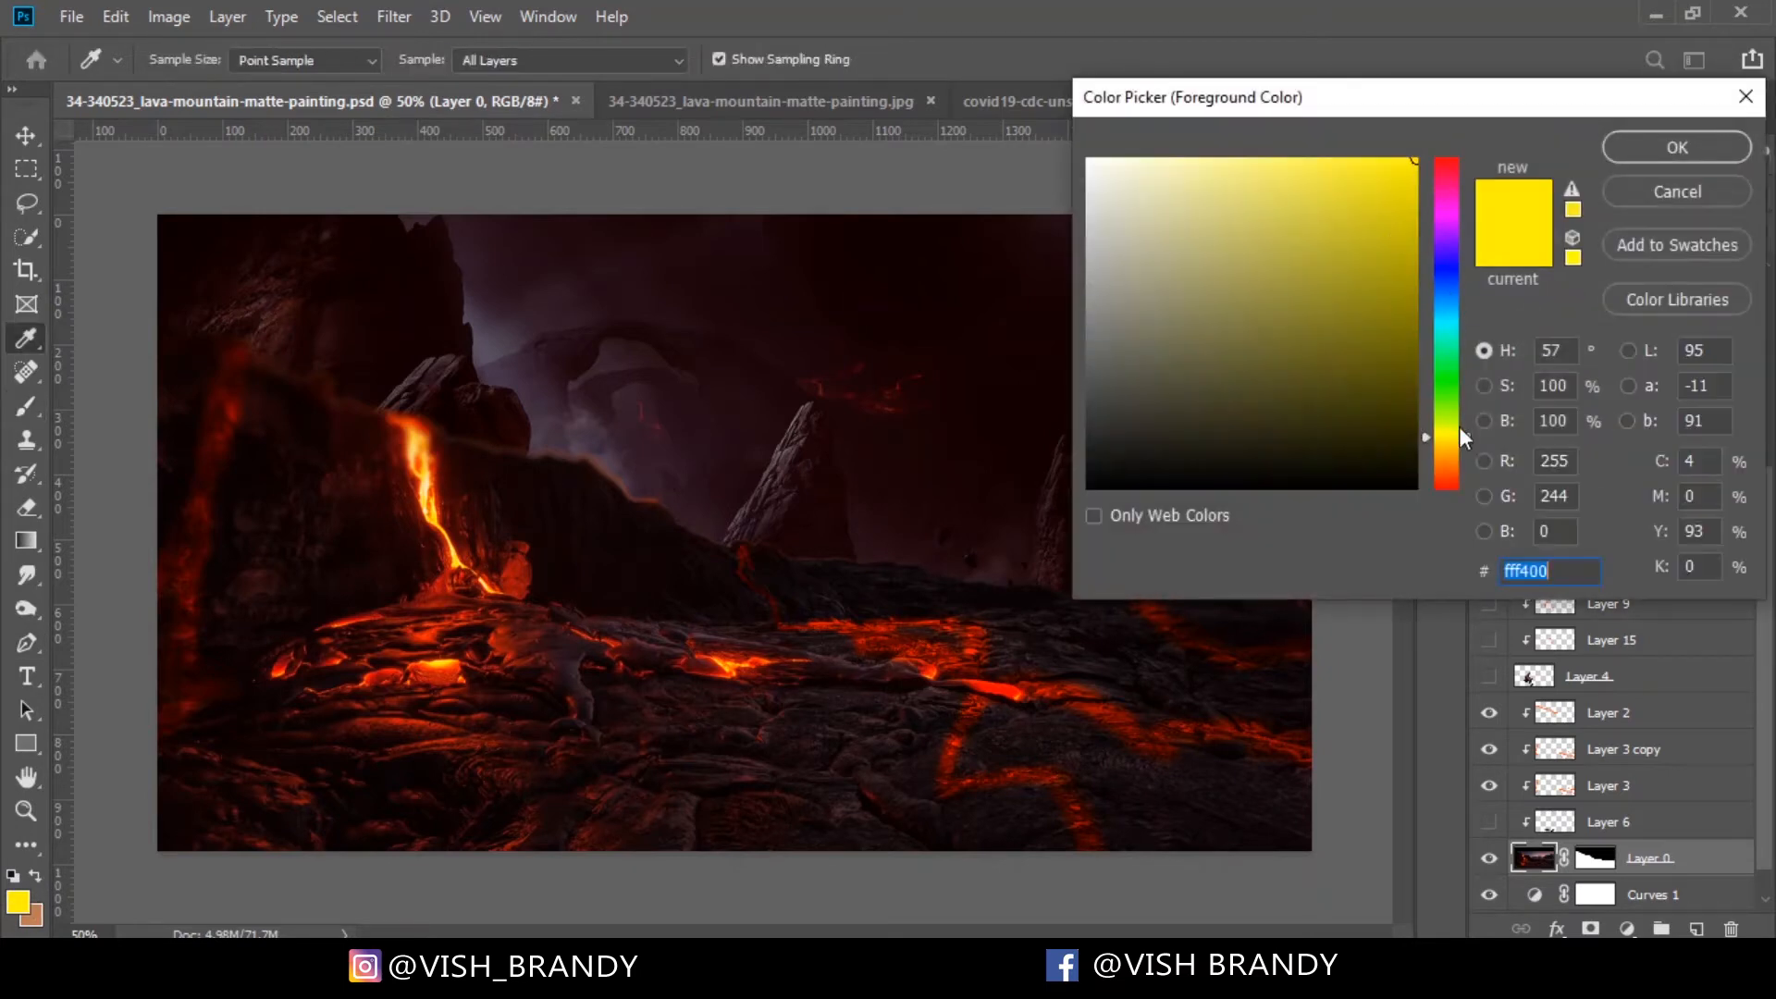
drag(1461, 440, 1452, 475)
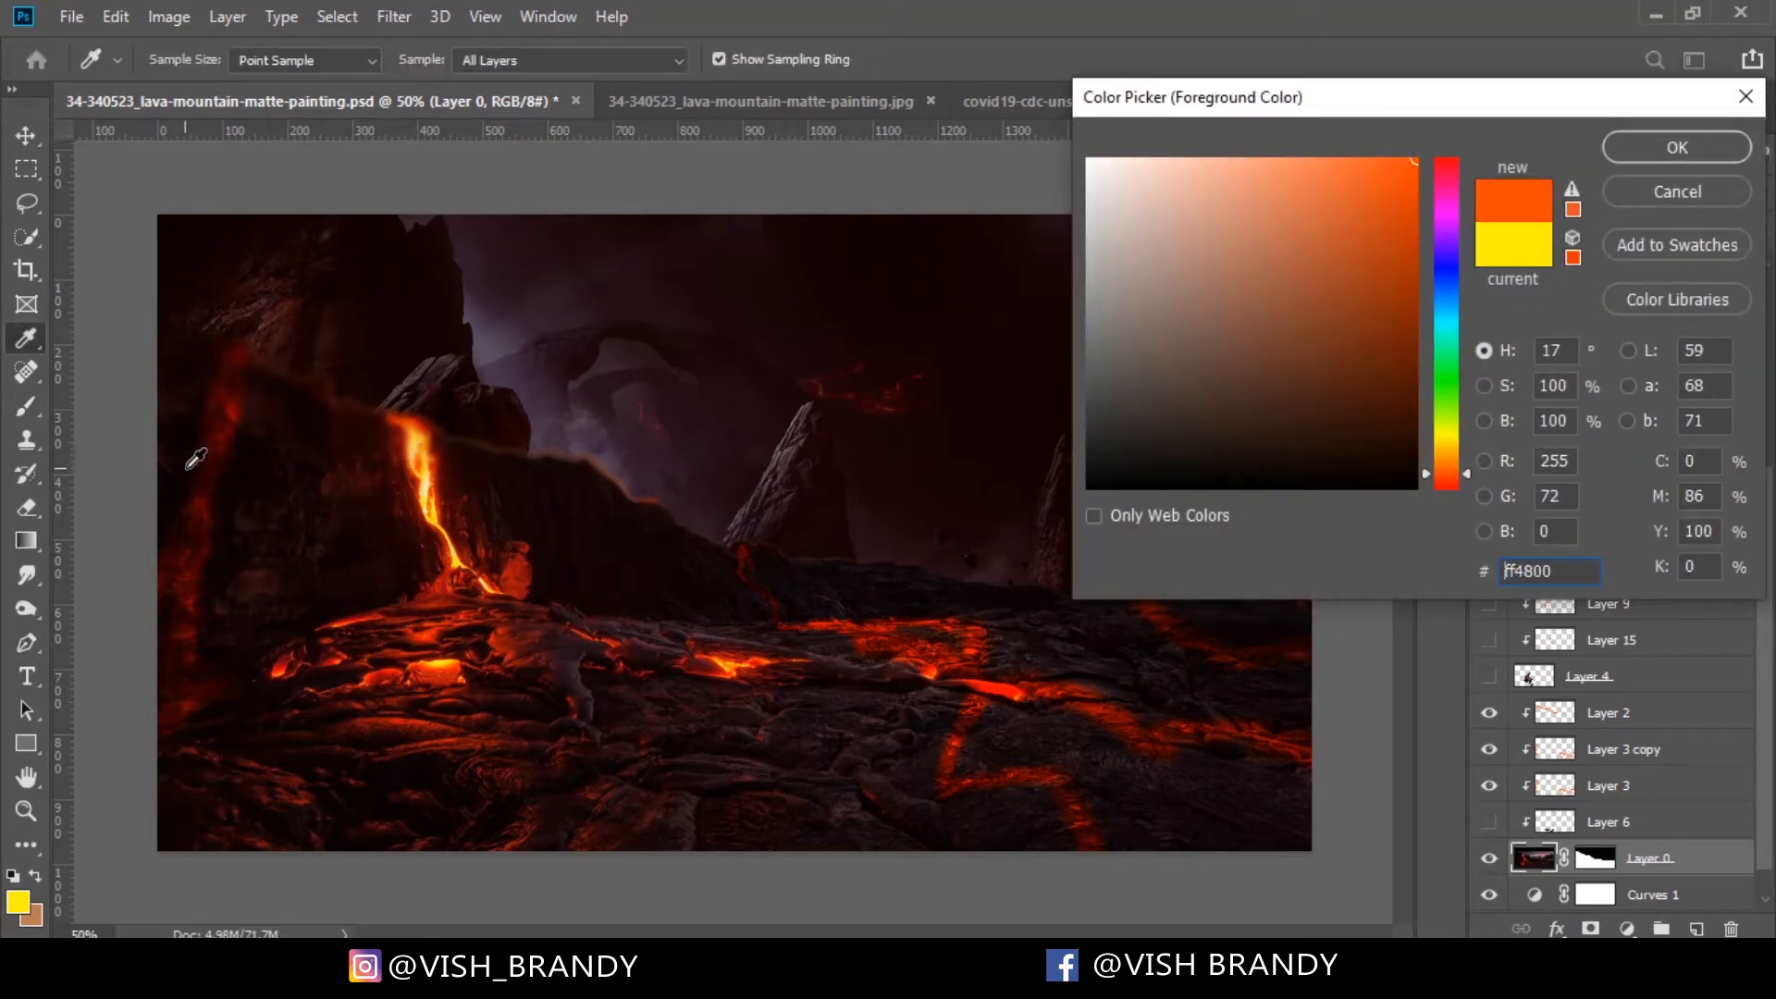
click(207, 466)
click(426, 440)
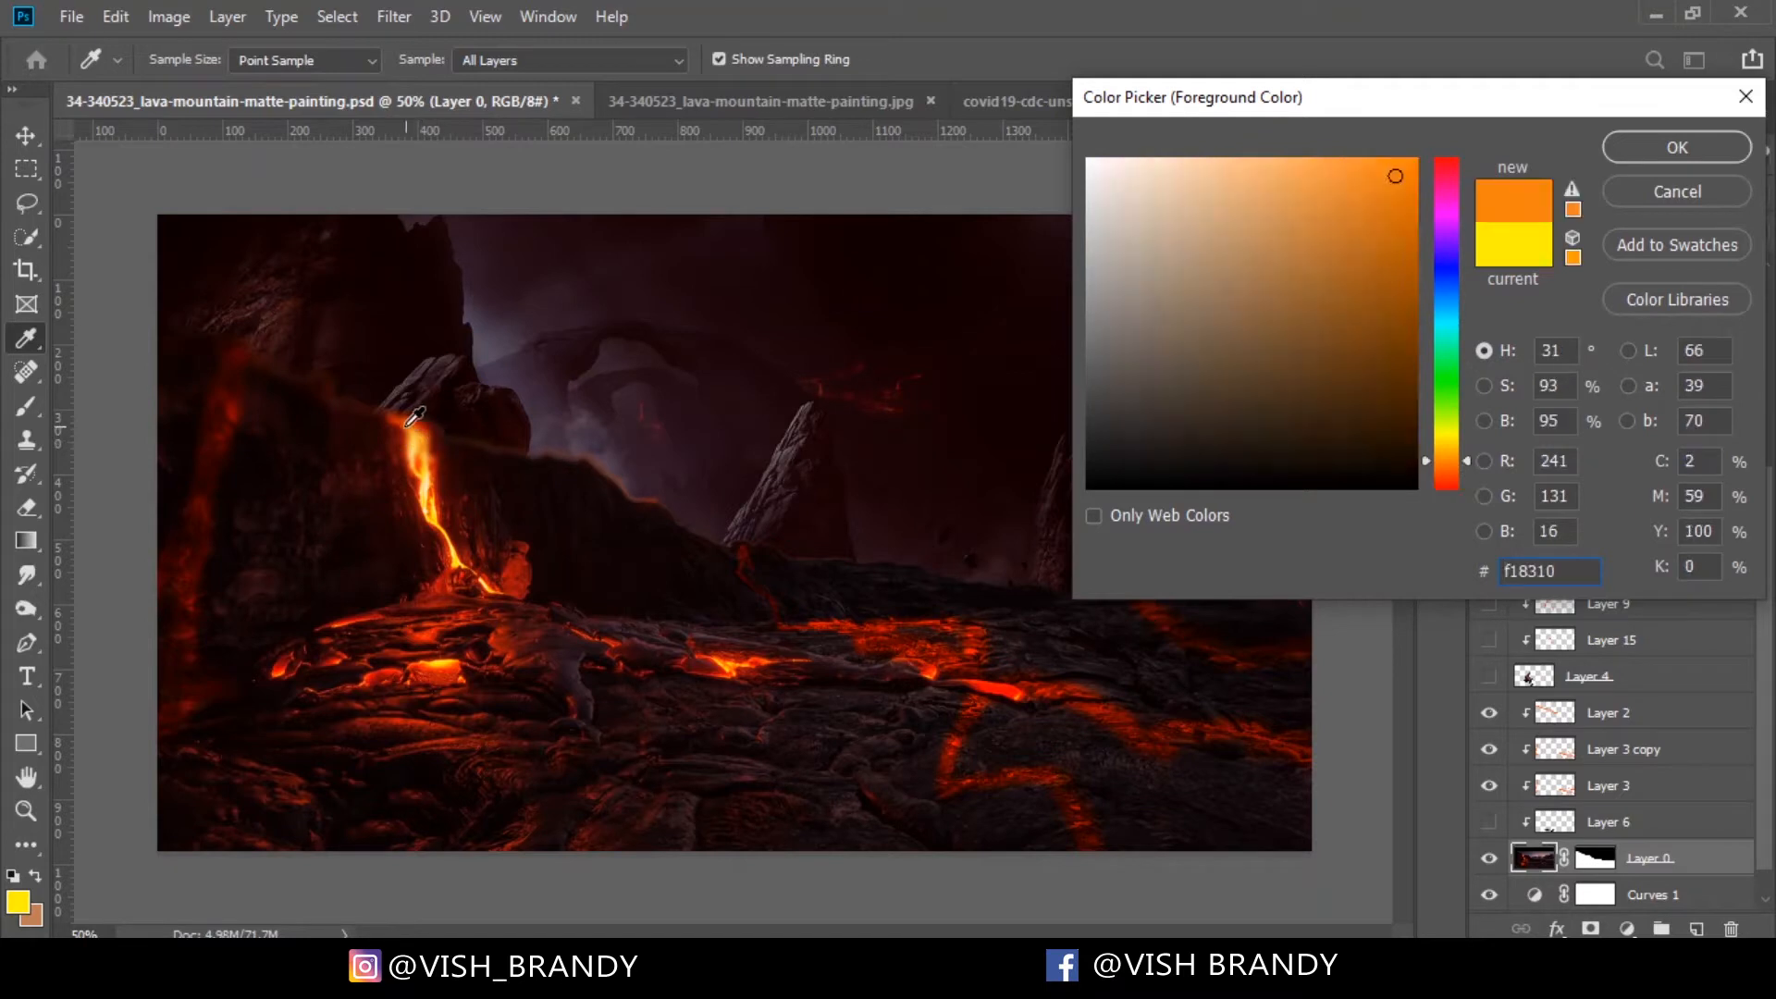
click(408, 426)
click(1641, 154)
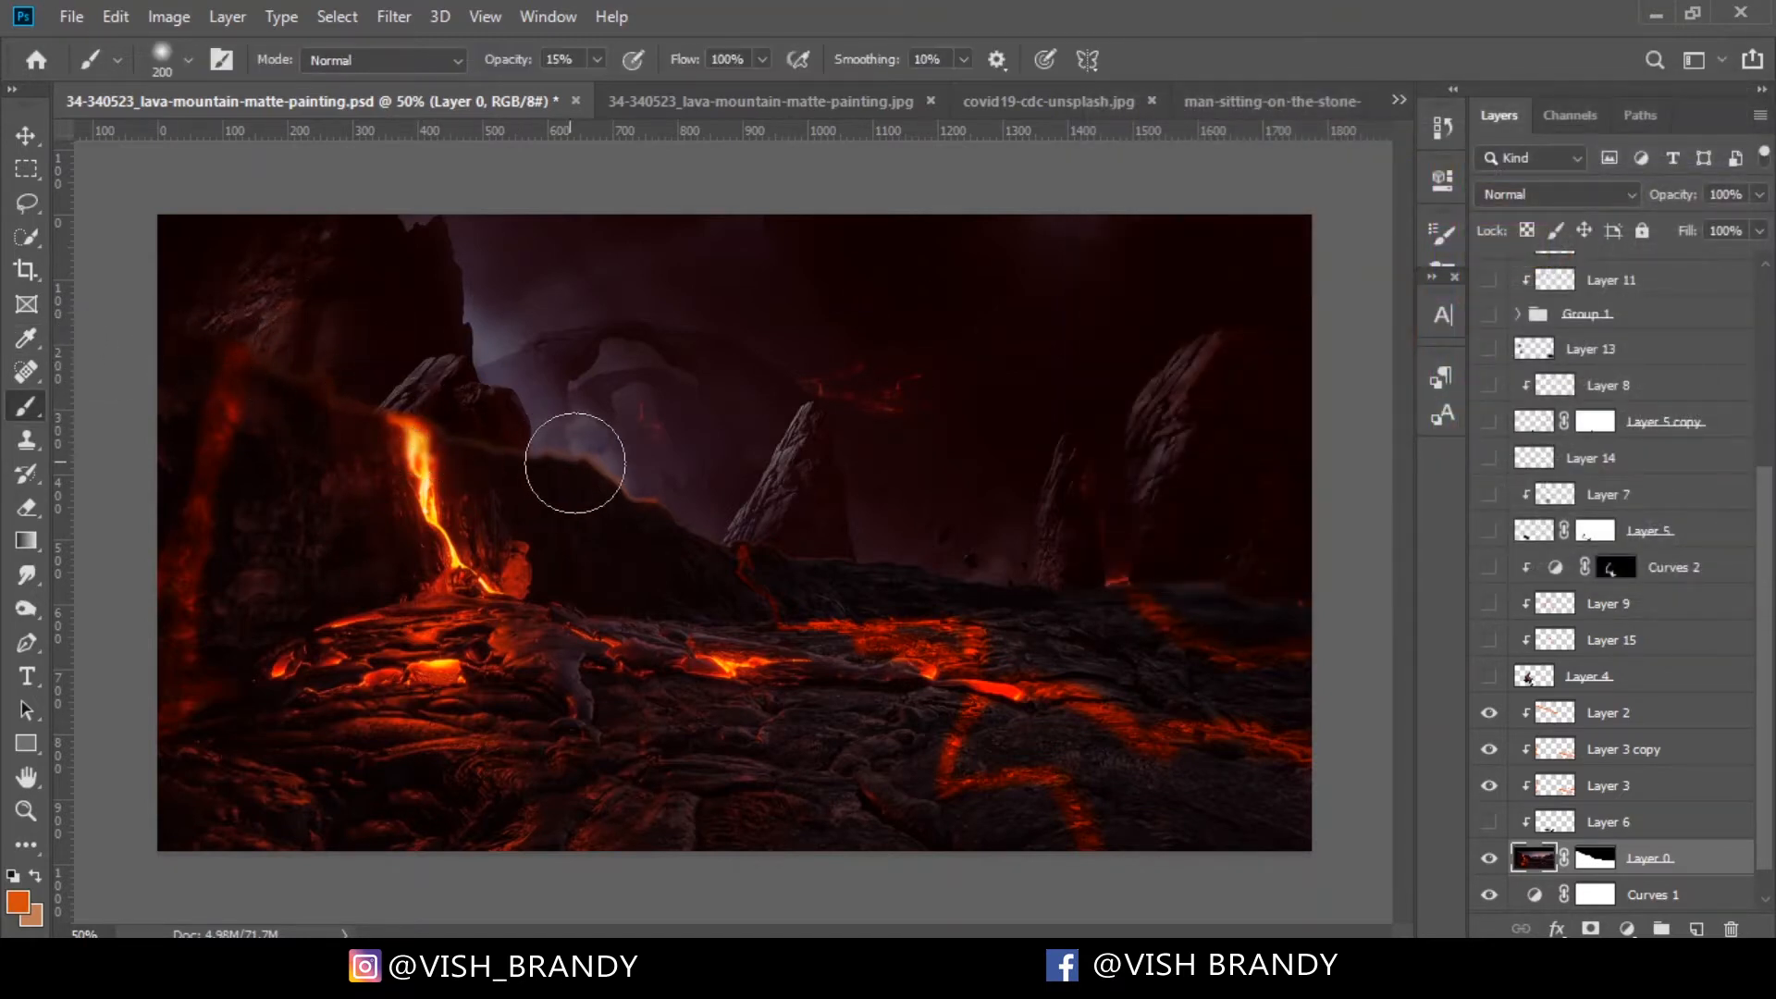
Select Layer 2 and show Layer 4 with the cut-out seated man directly above it
click(1630, 712)
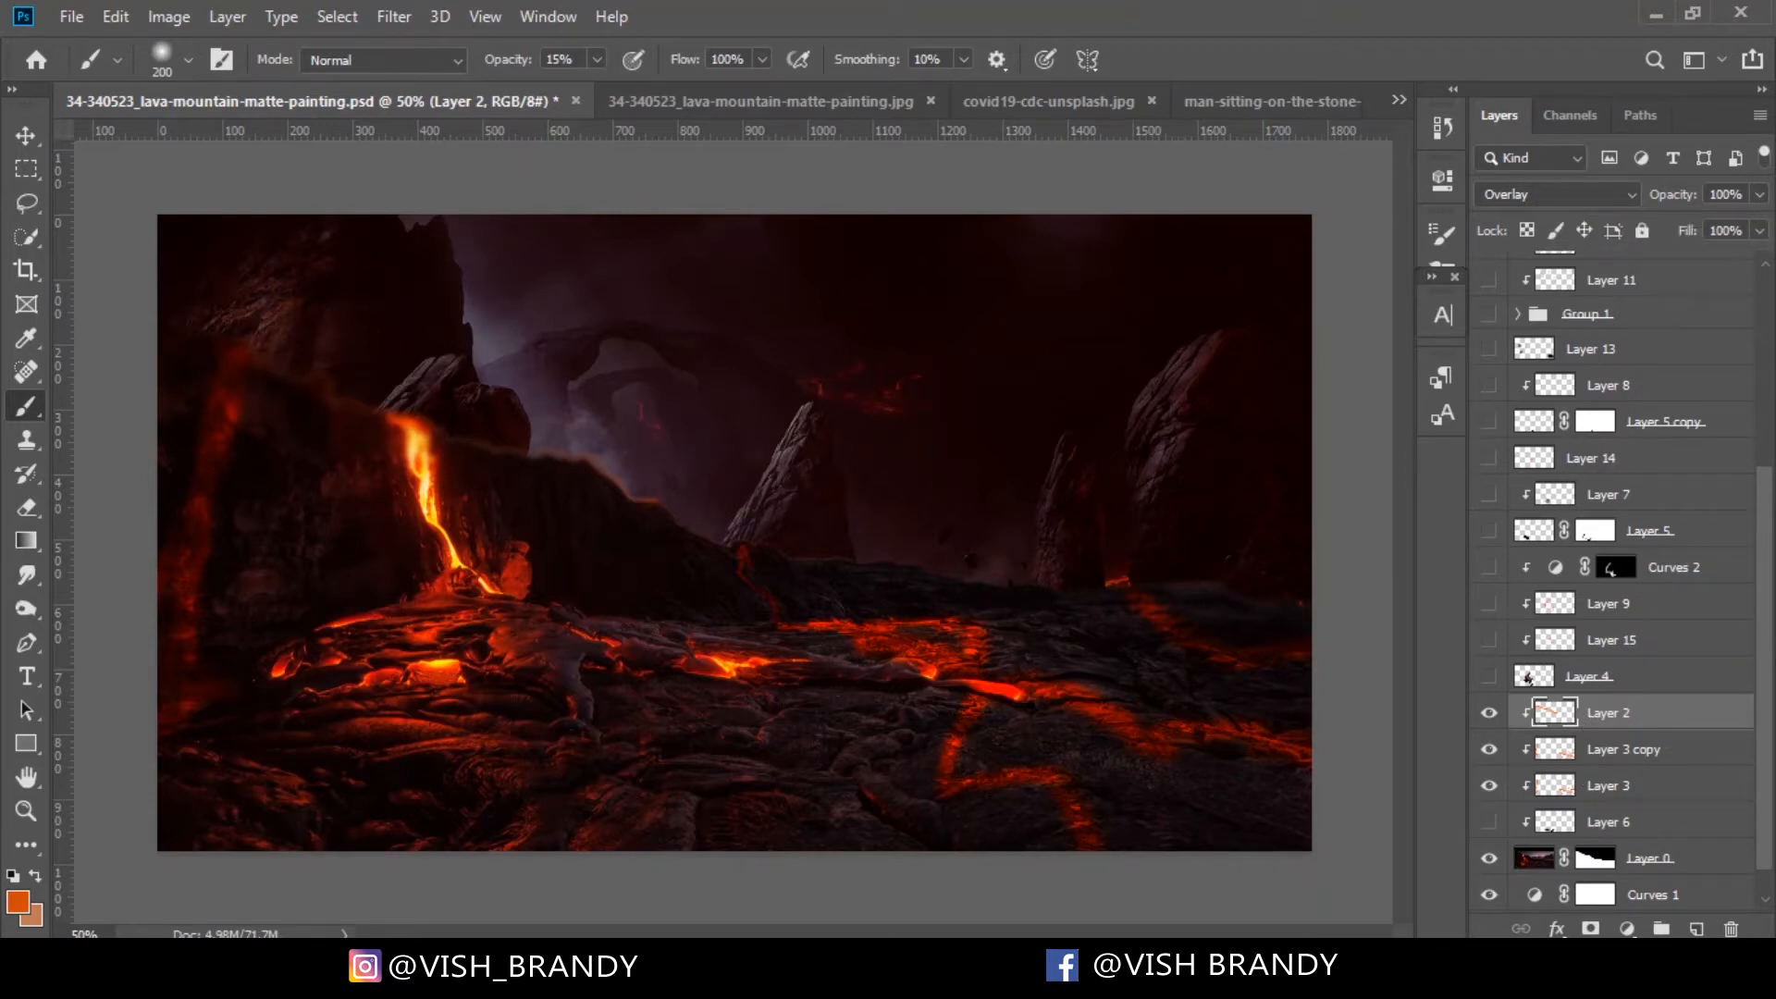
scroll(1768, 645, down, 1)
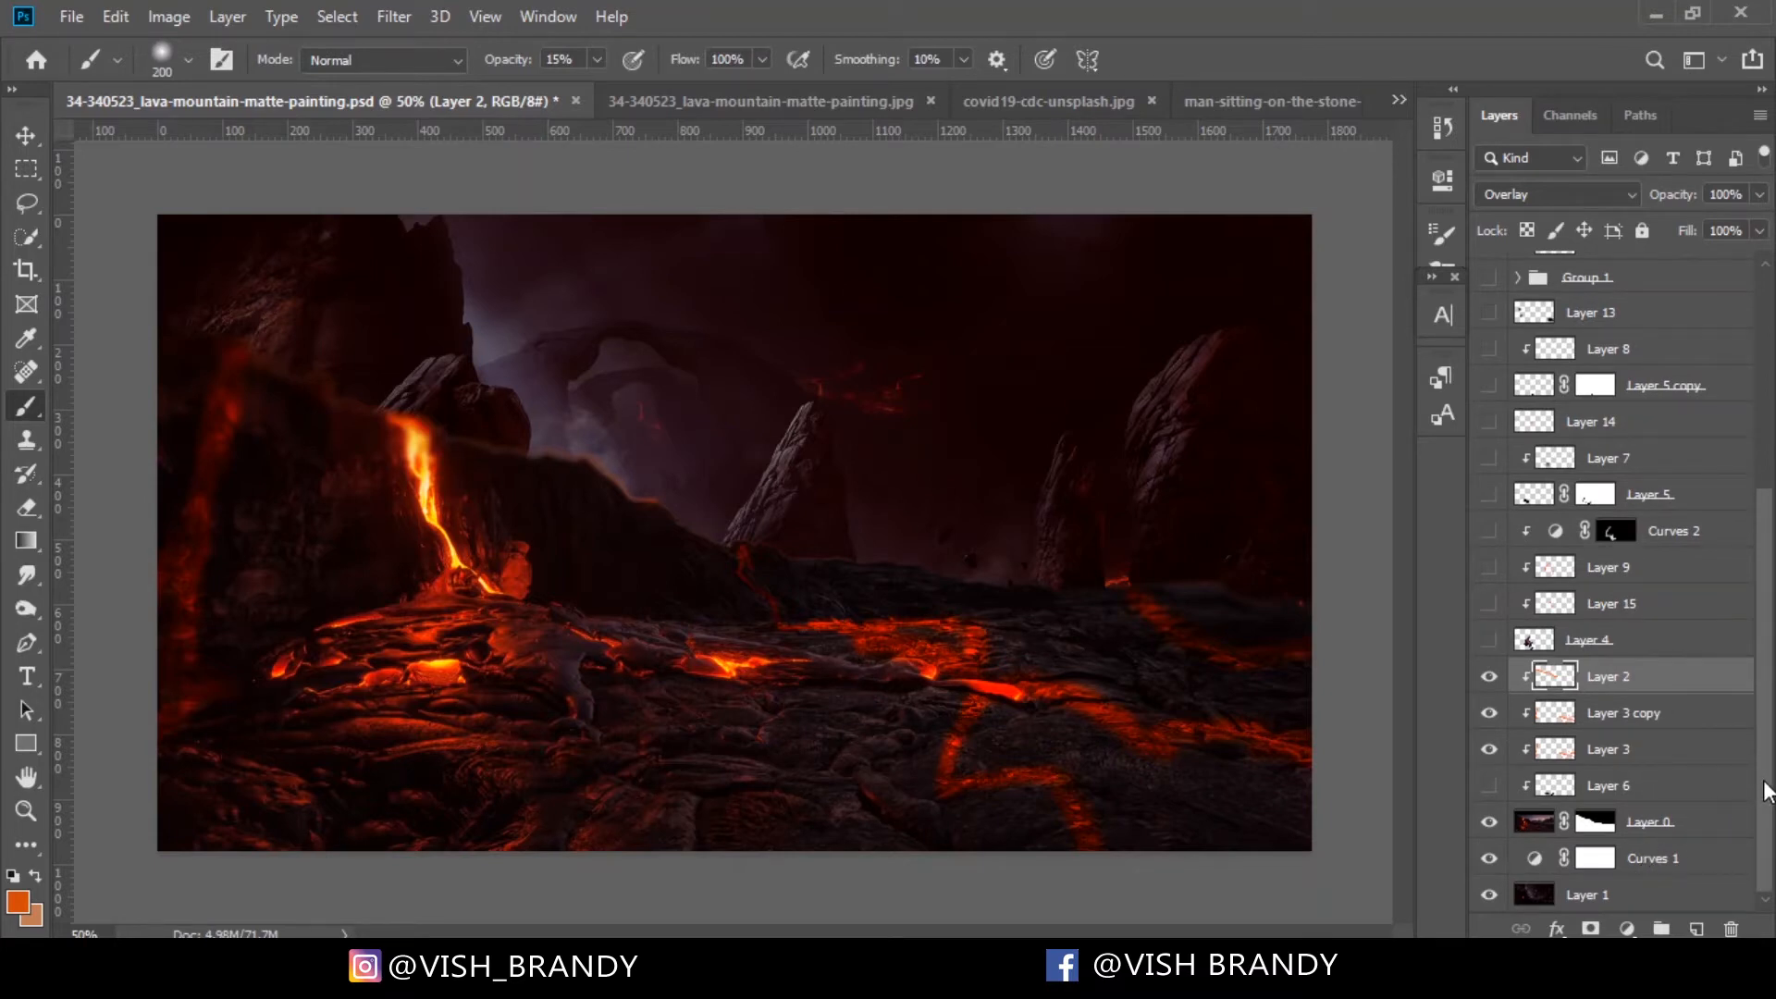
scroll(1769, 791, up, 2)
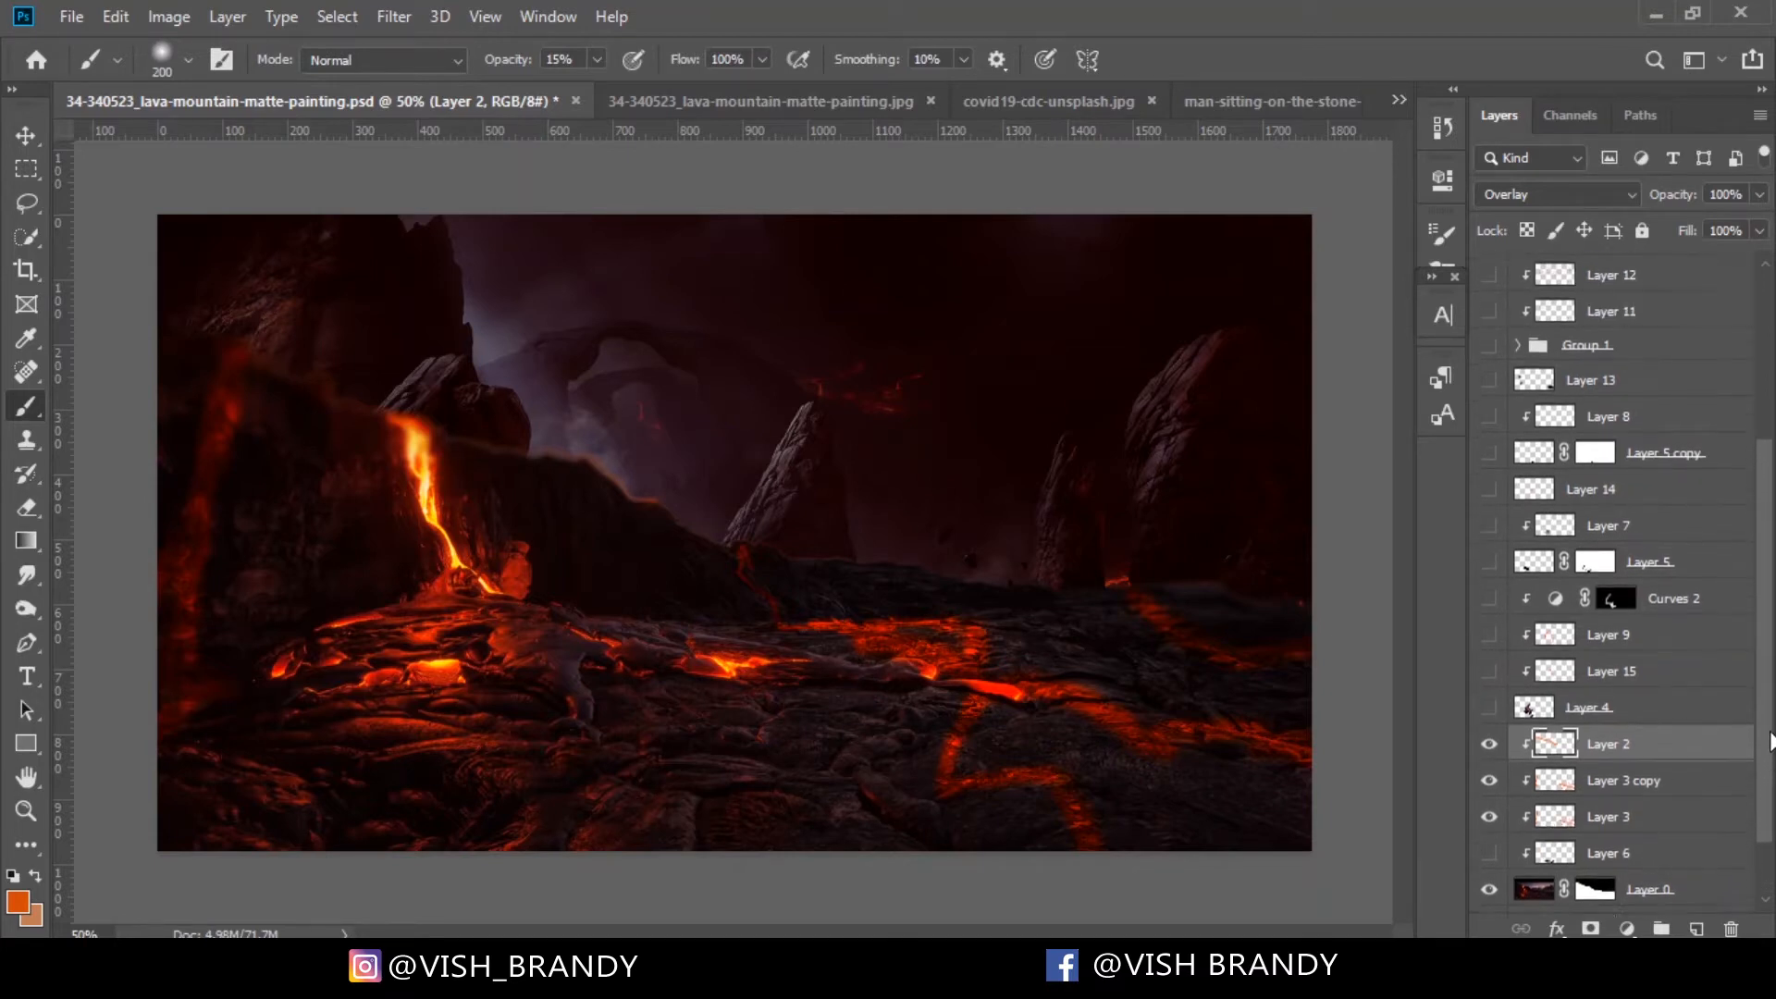
click(1488, 727)
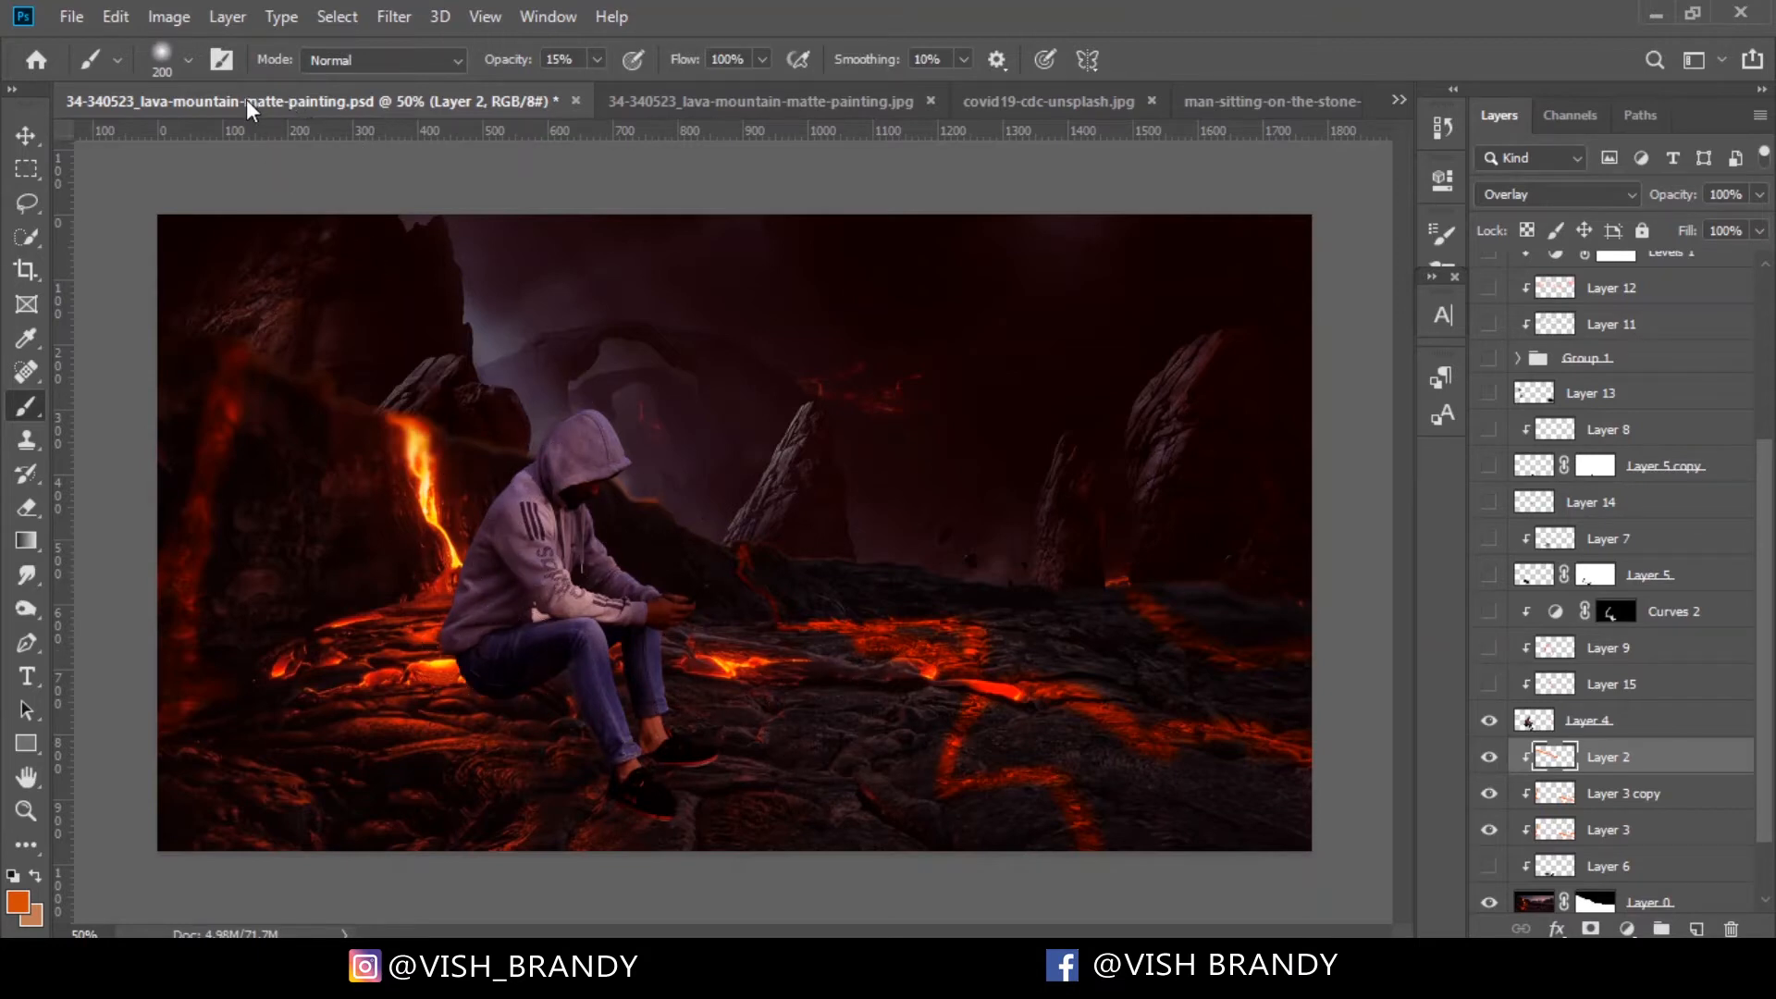
Check the cut-out man in _DSC0592.psd and return to the 34-340523_lava-mountain-matte-painting.psd document
click(1398, 100)
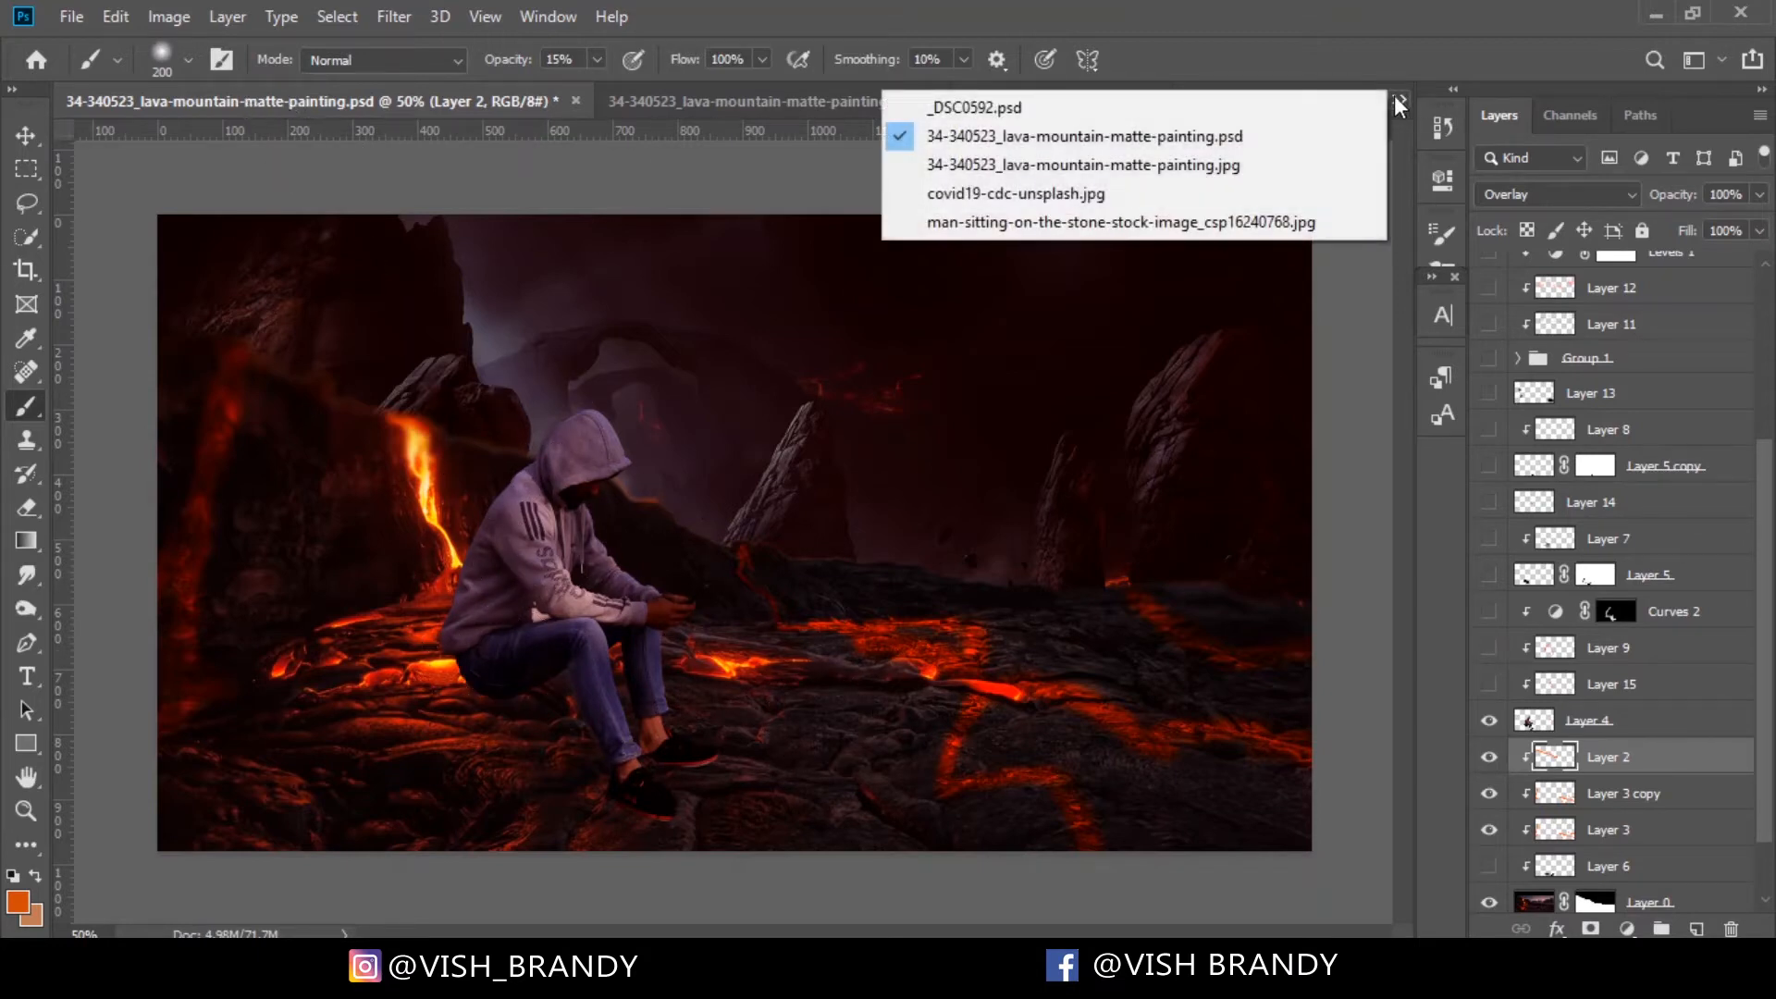
click(1044, 109)
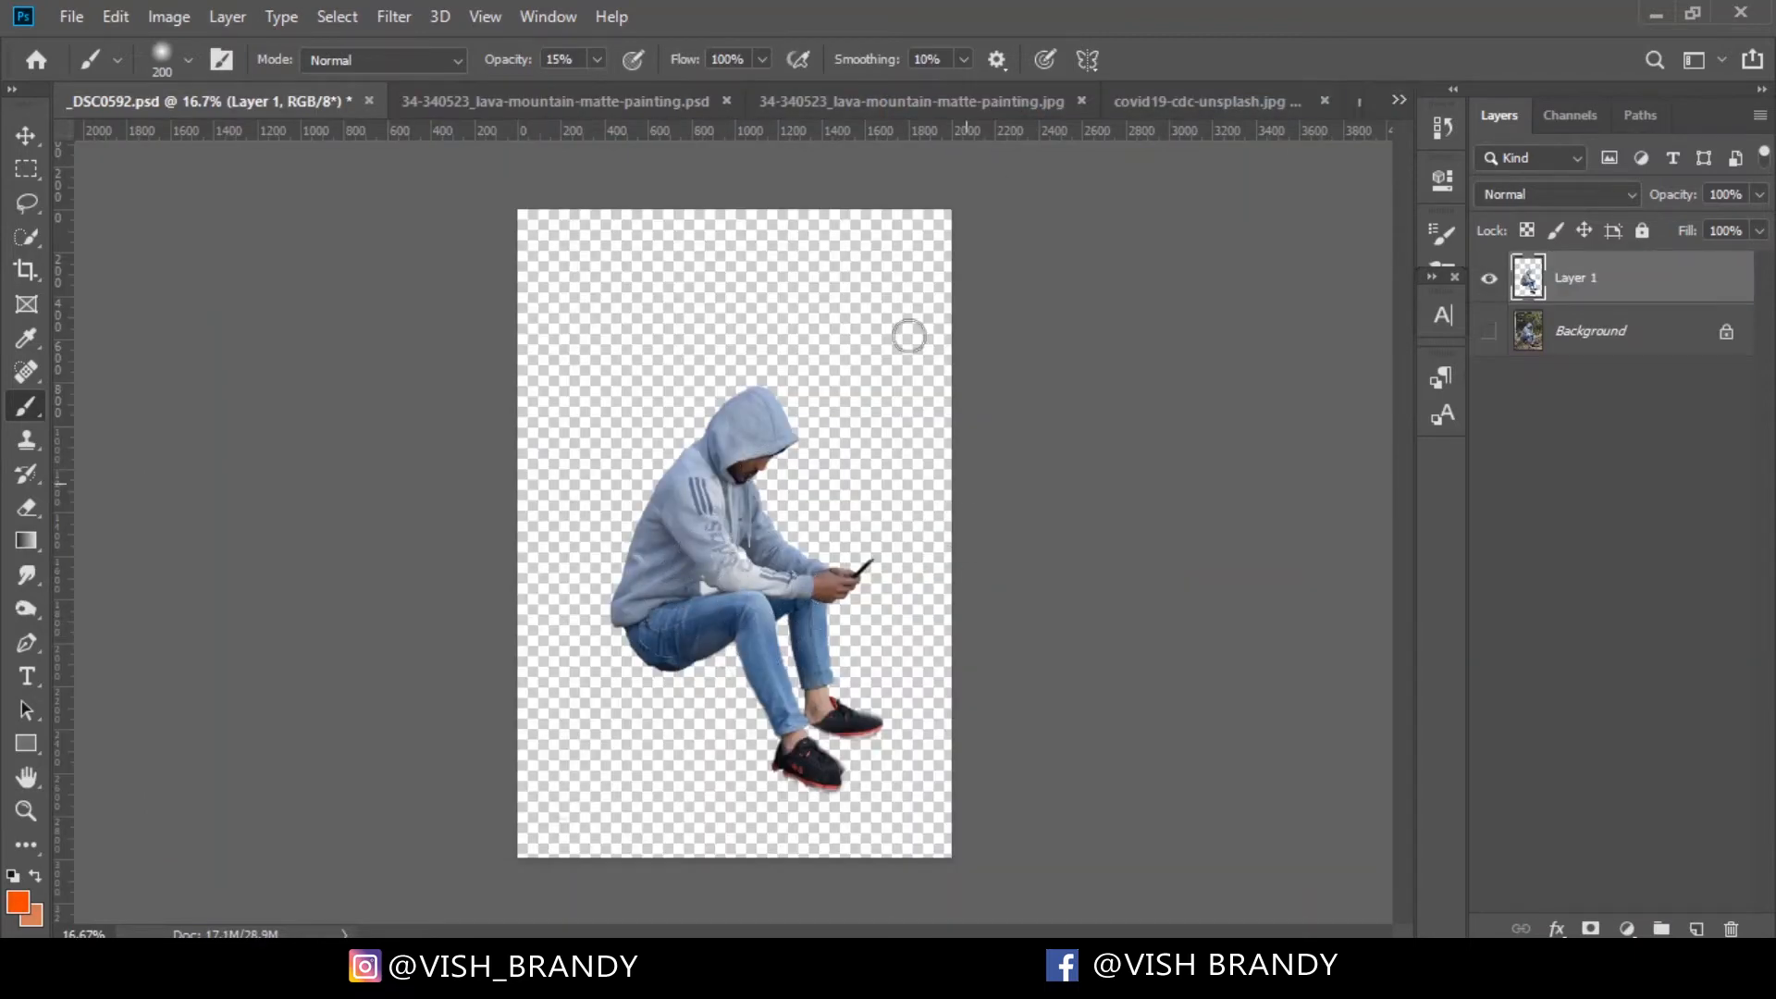
click(586, 102)
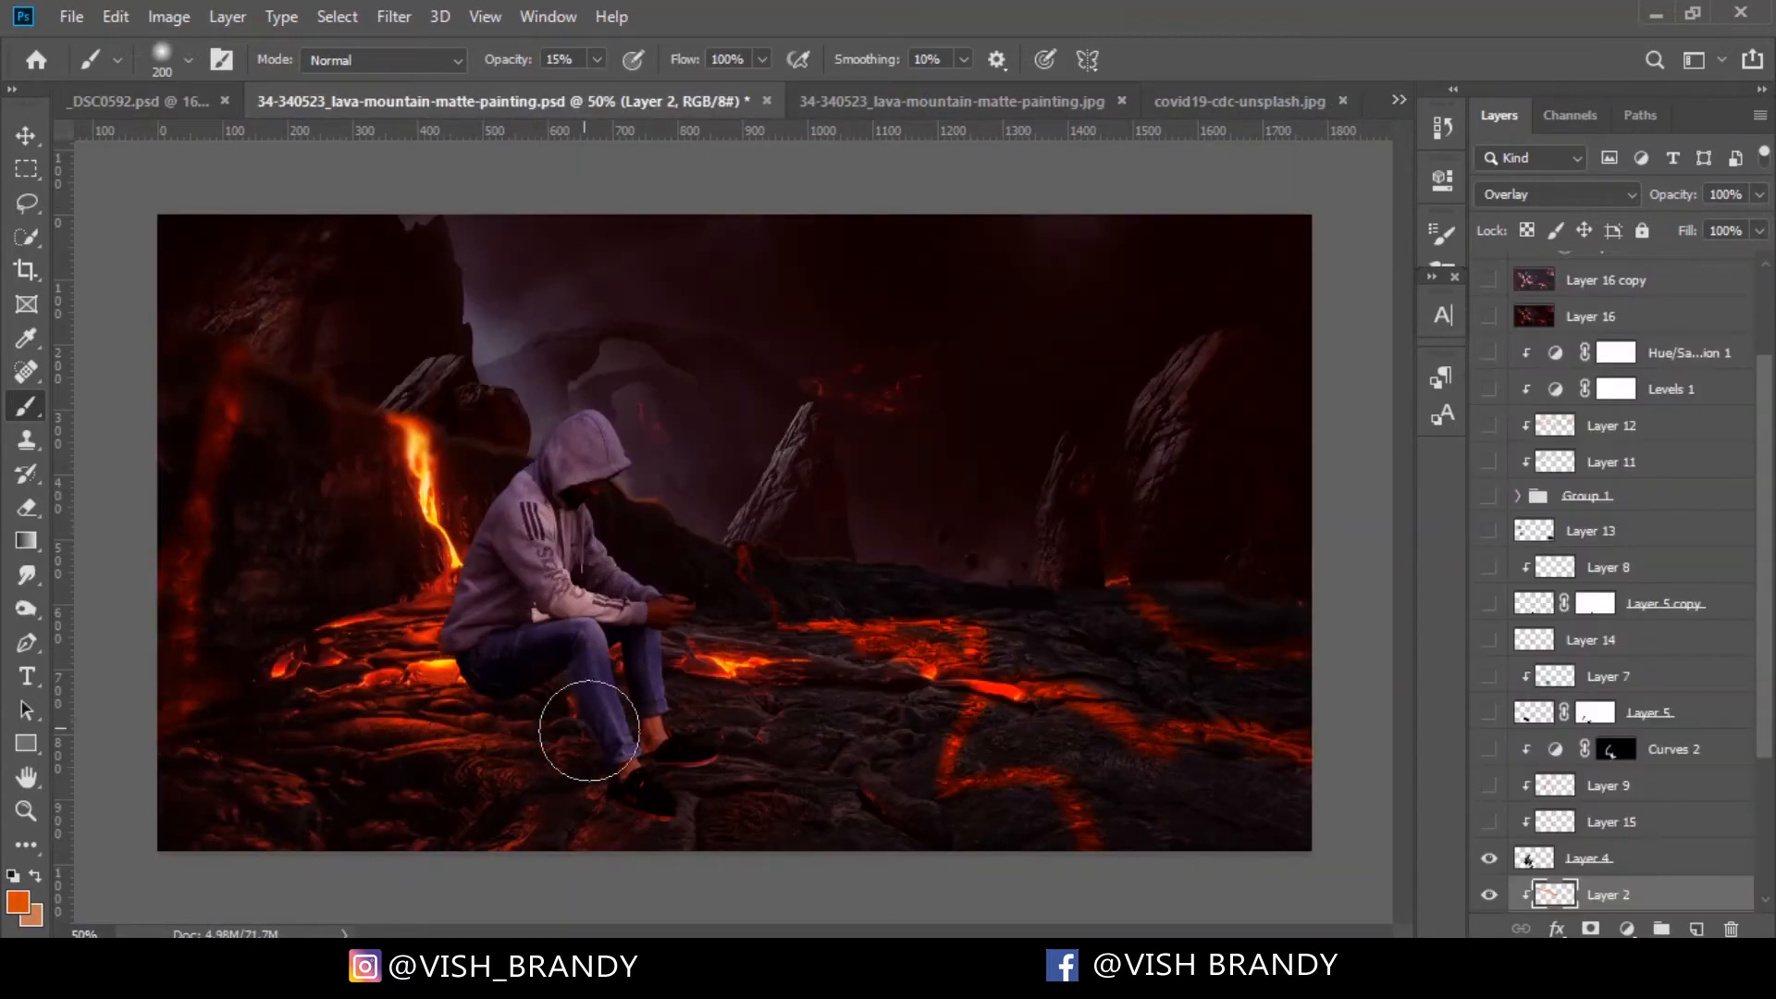
Try a Levels adjustment on Layer 4, raising the Red channel's midtones to 1.19, and cancel it
click(1561, 860)
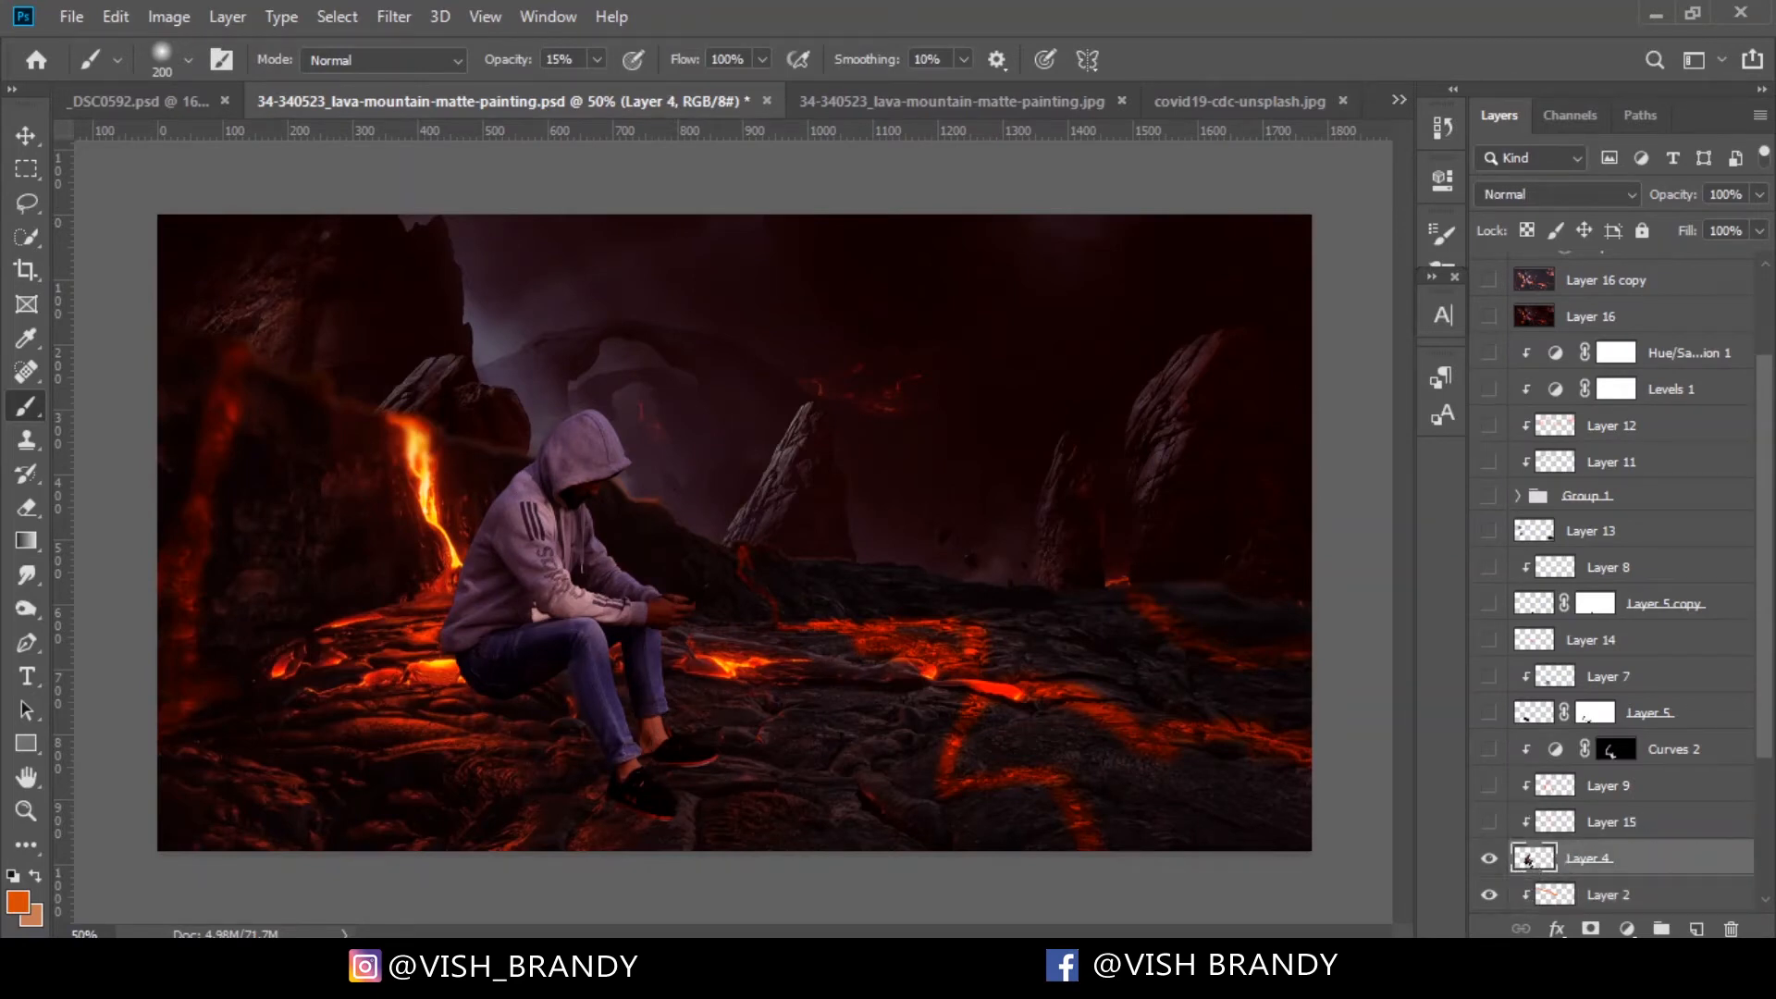
scroll(1587, 672, down, 5)
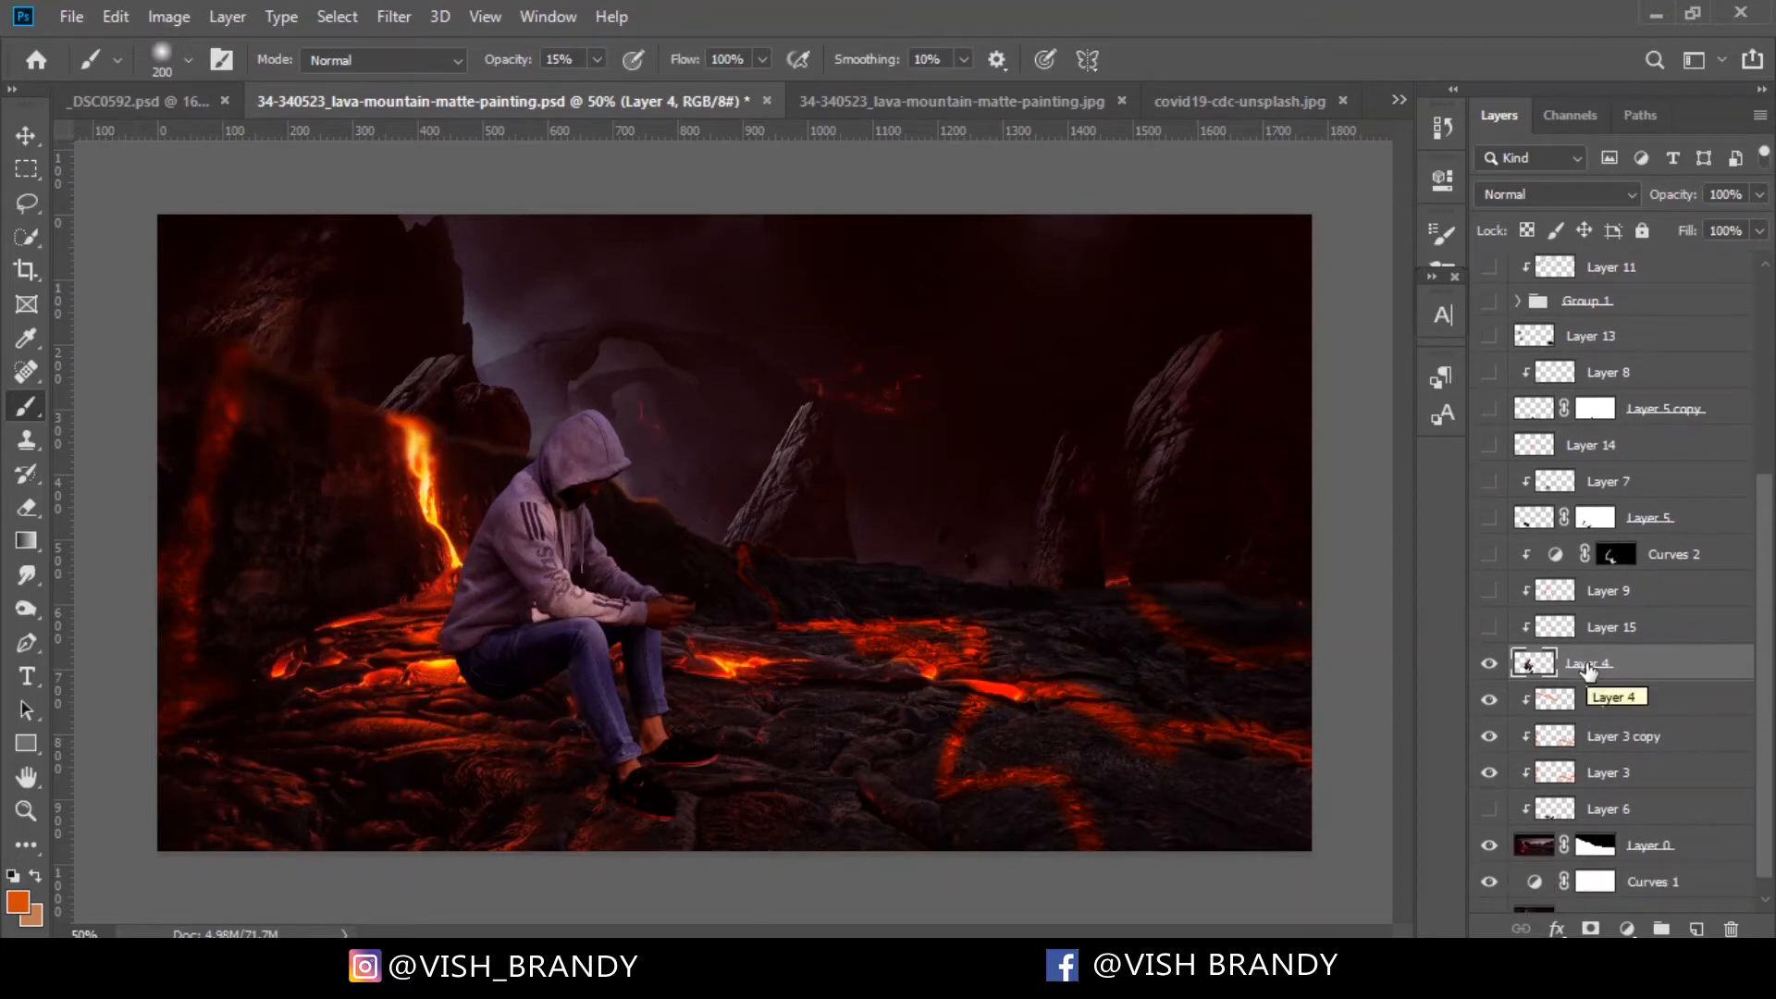
key(ctrl+l)
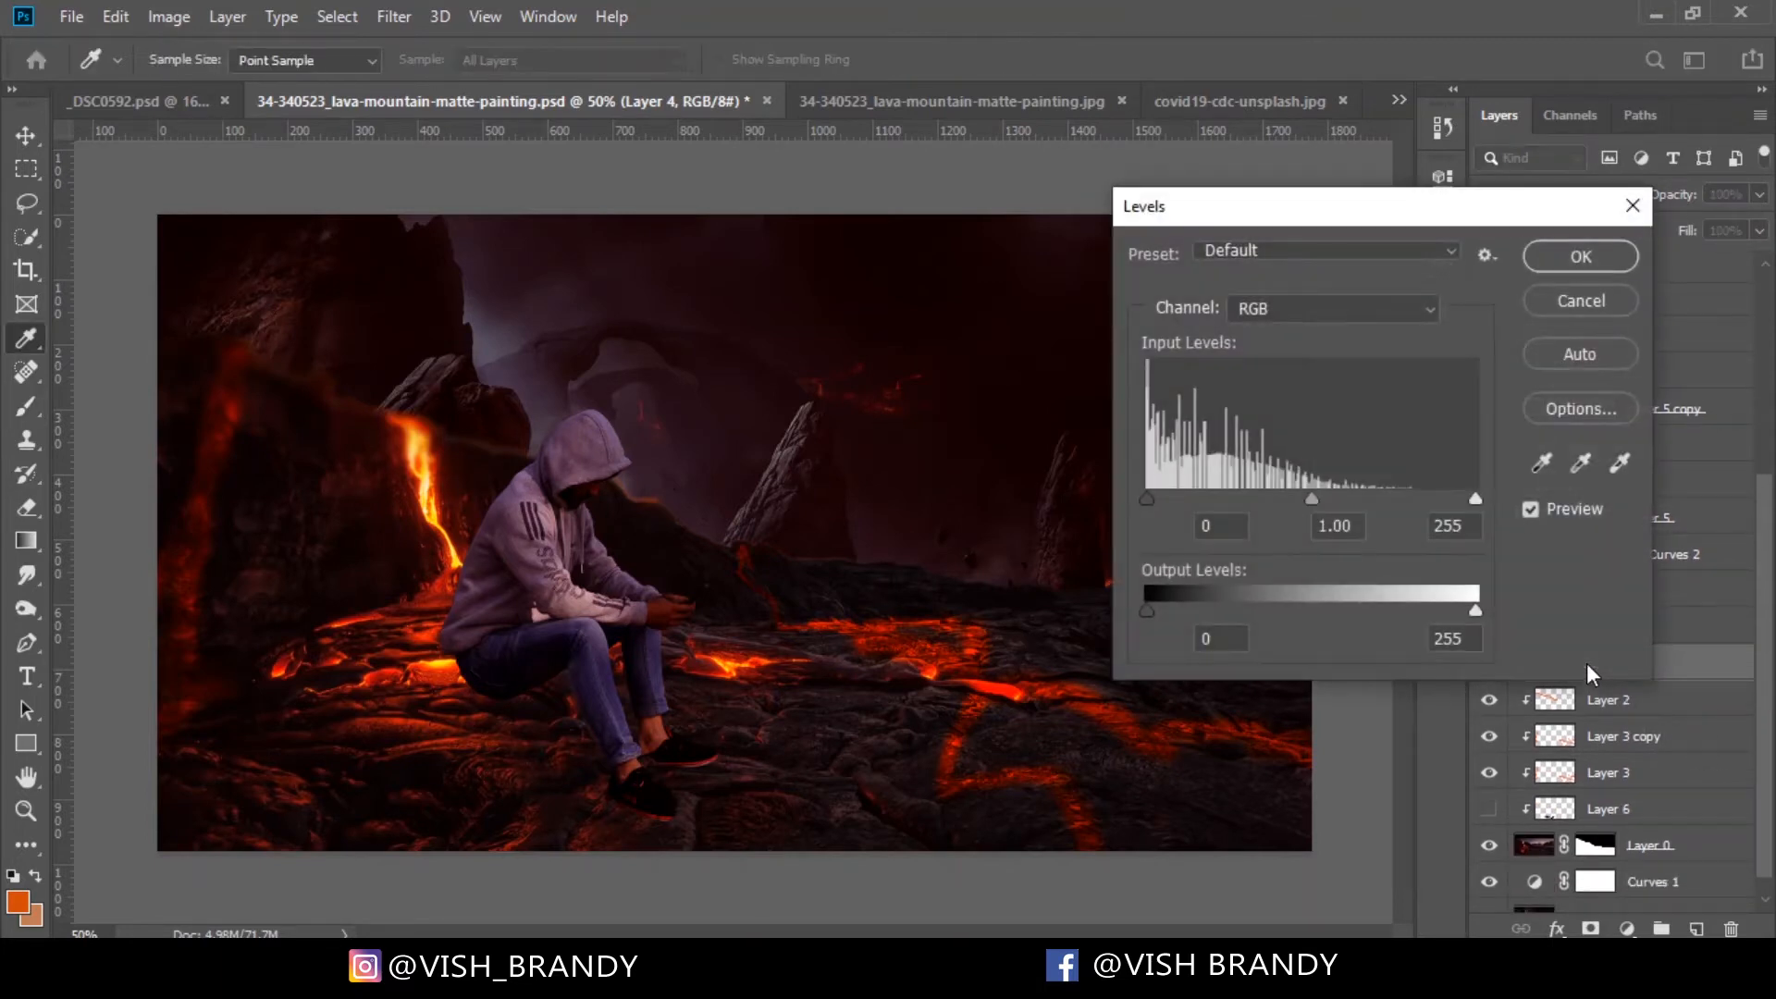
drag(1357, 230, 1177, 155)
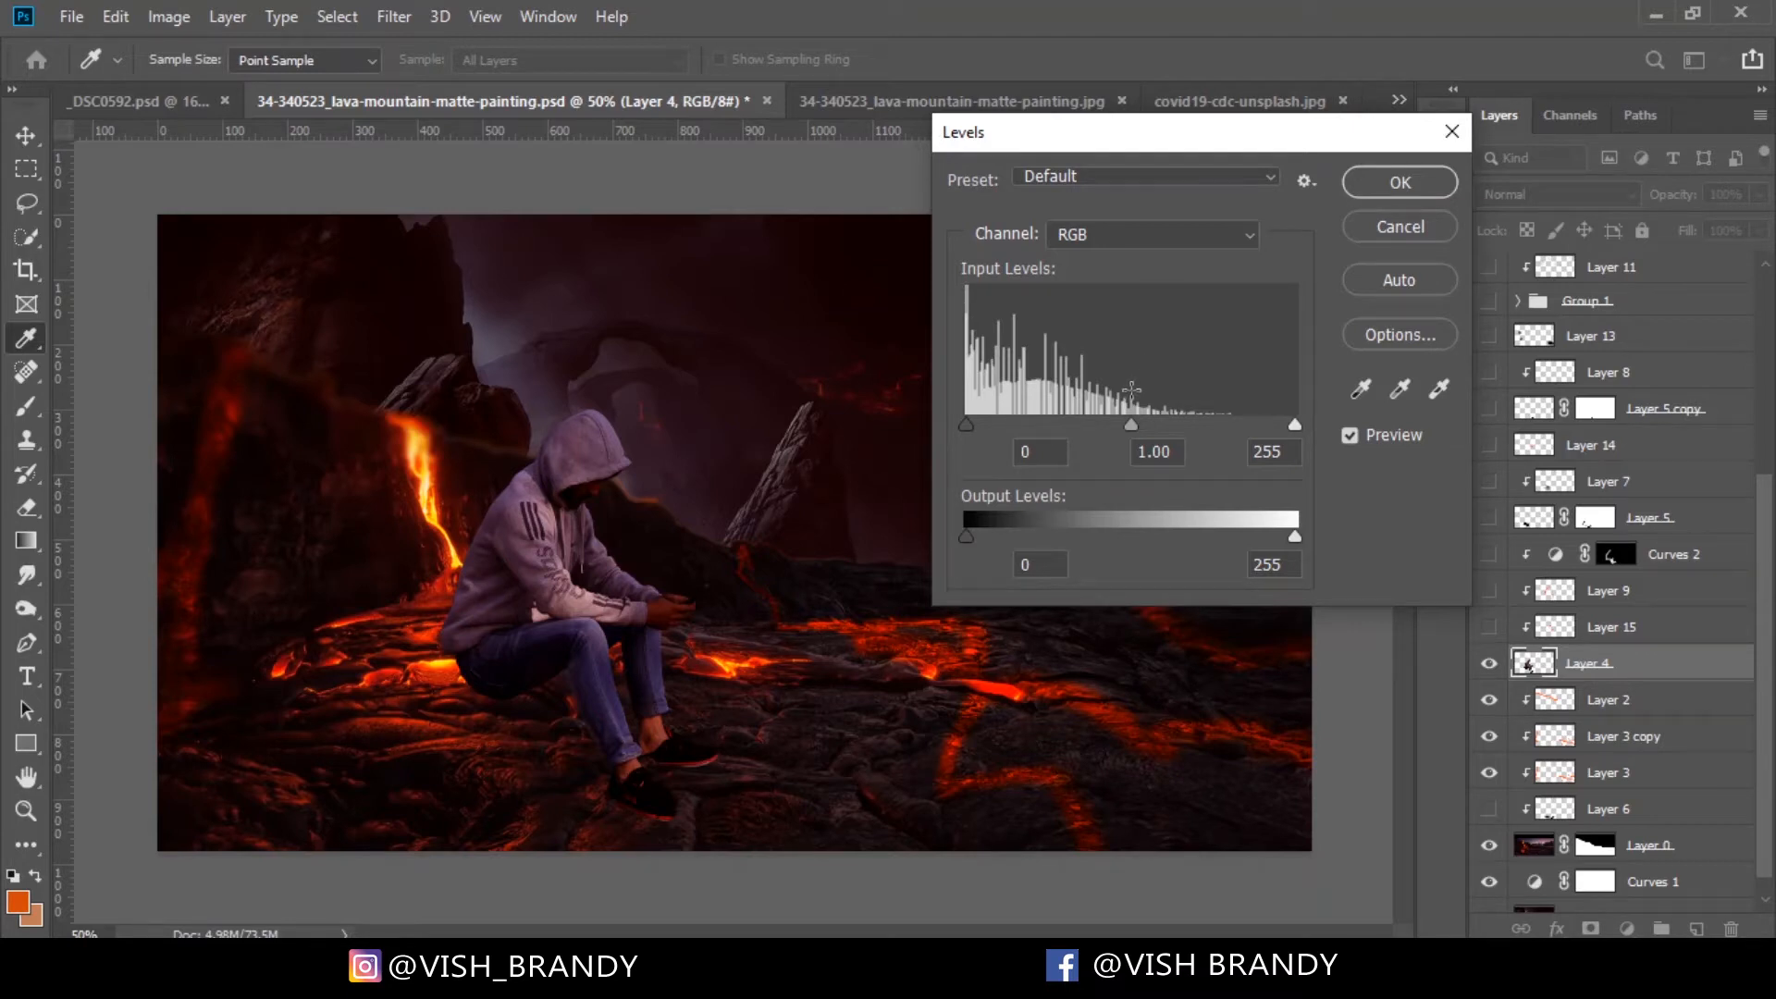
click(1139, 239)
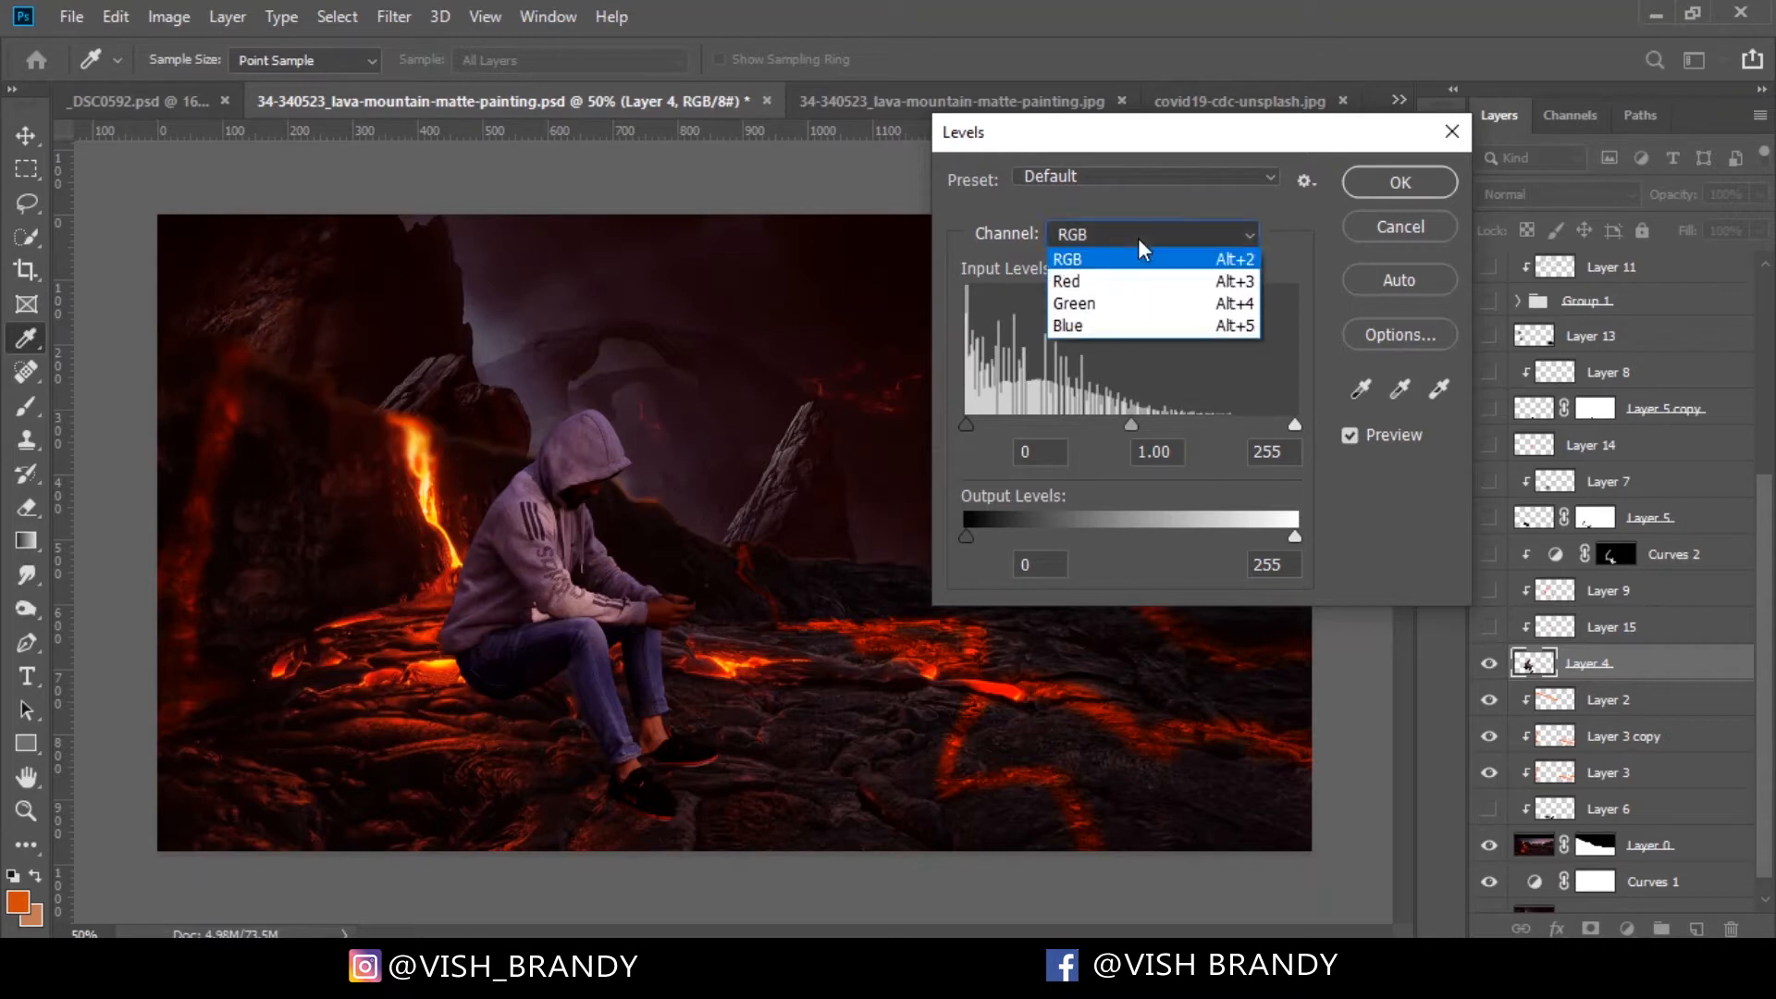
click(1097, 282)
mouse_move(1128, 425)
mouse_down()
mouse_move(1084, 425)
mouse_move(1185, 425)
mouse_move(1095, 433)
mouse_up()
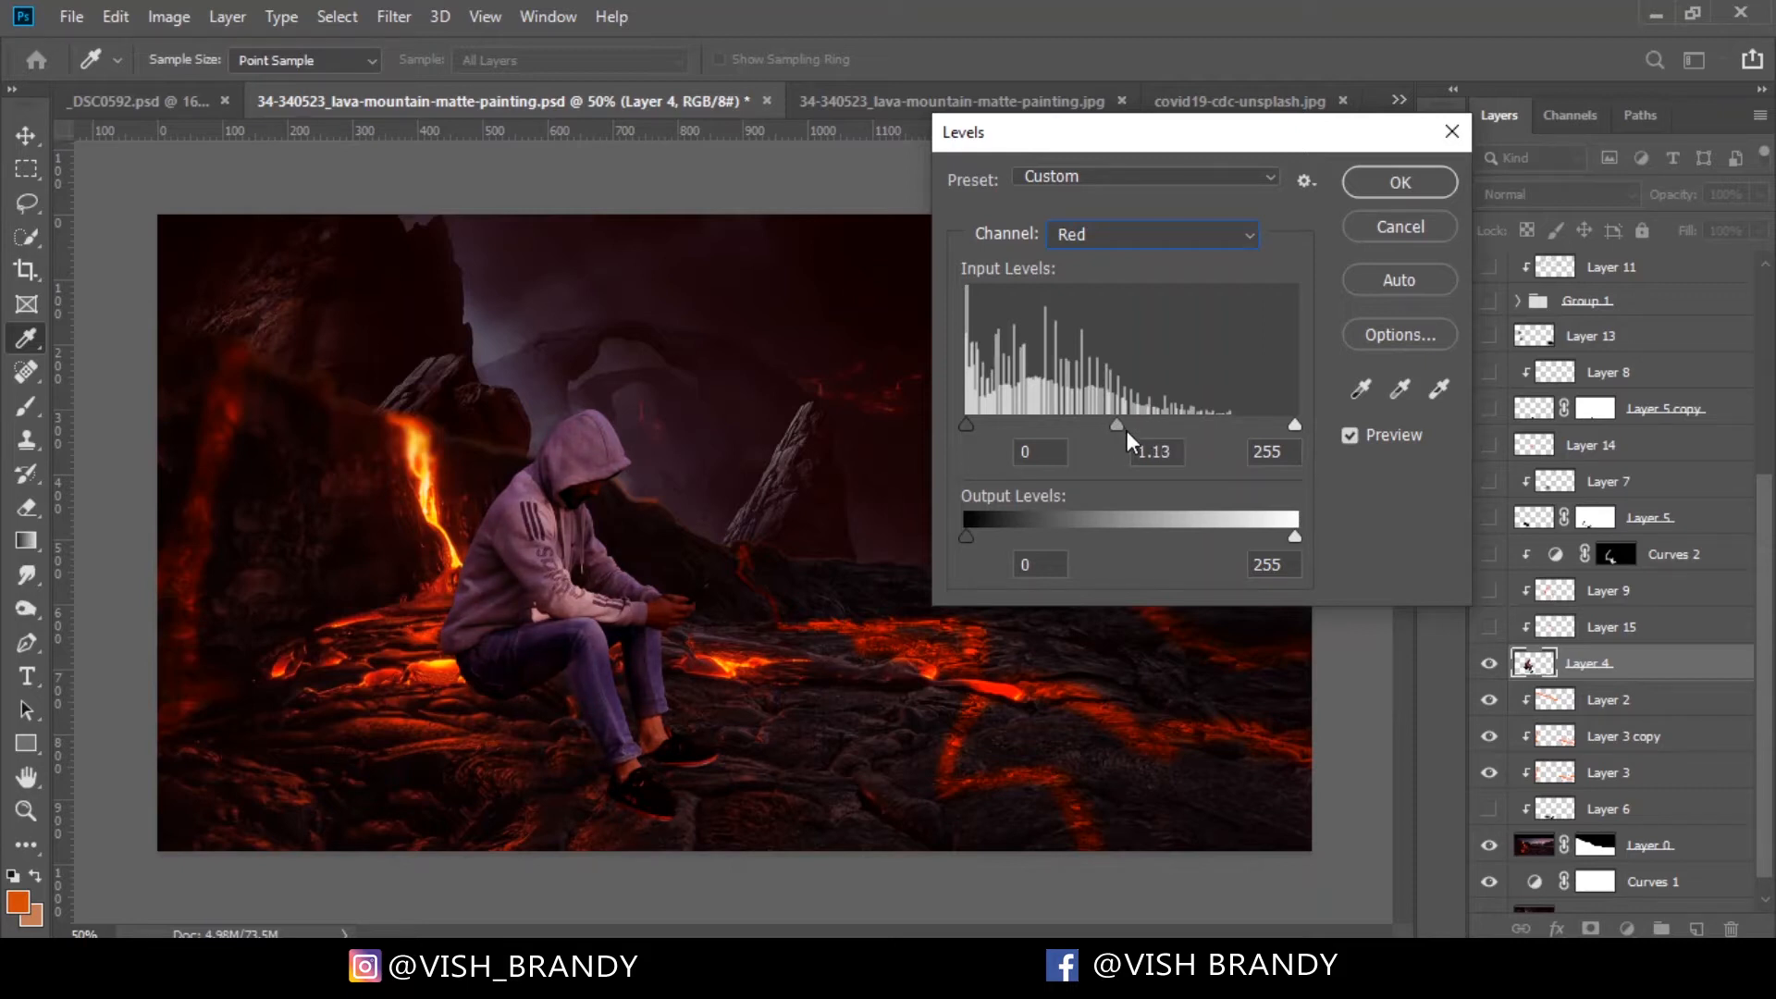
mouse_move(1127, 430)
mouse_down()
mouse_move(1075, 425)
mouse_move(1127, 427)
mouse_up()
click(1189, 237)
click(1185, 235)
drag(1120, 430, 1112, 425)
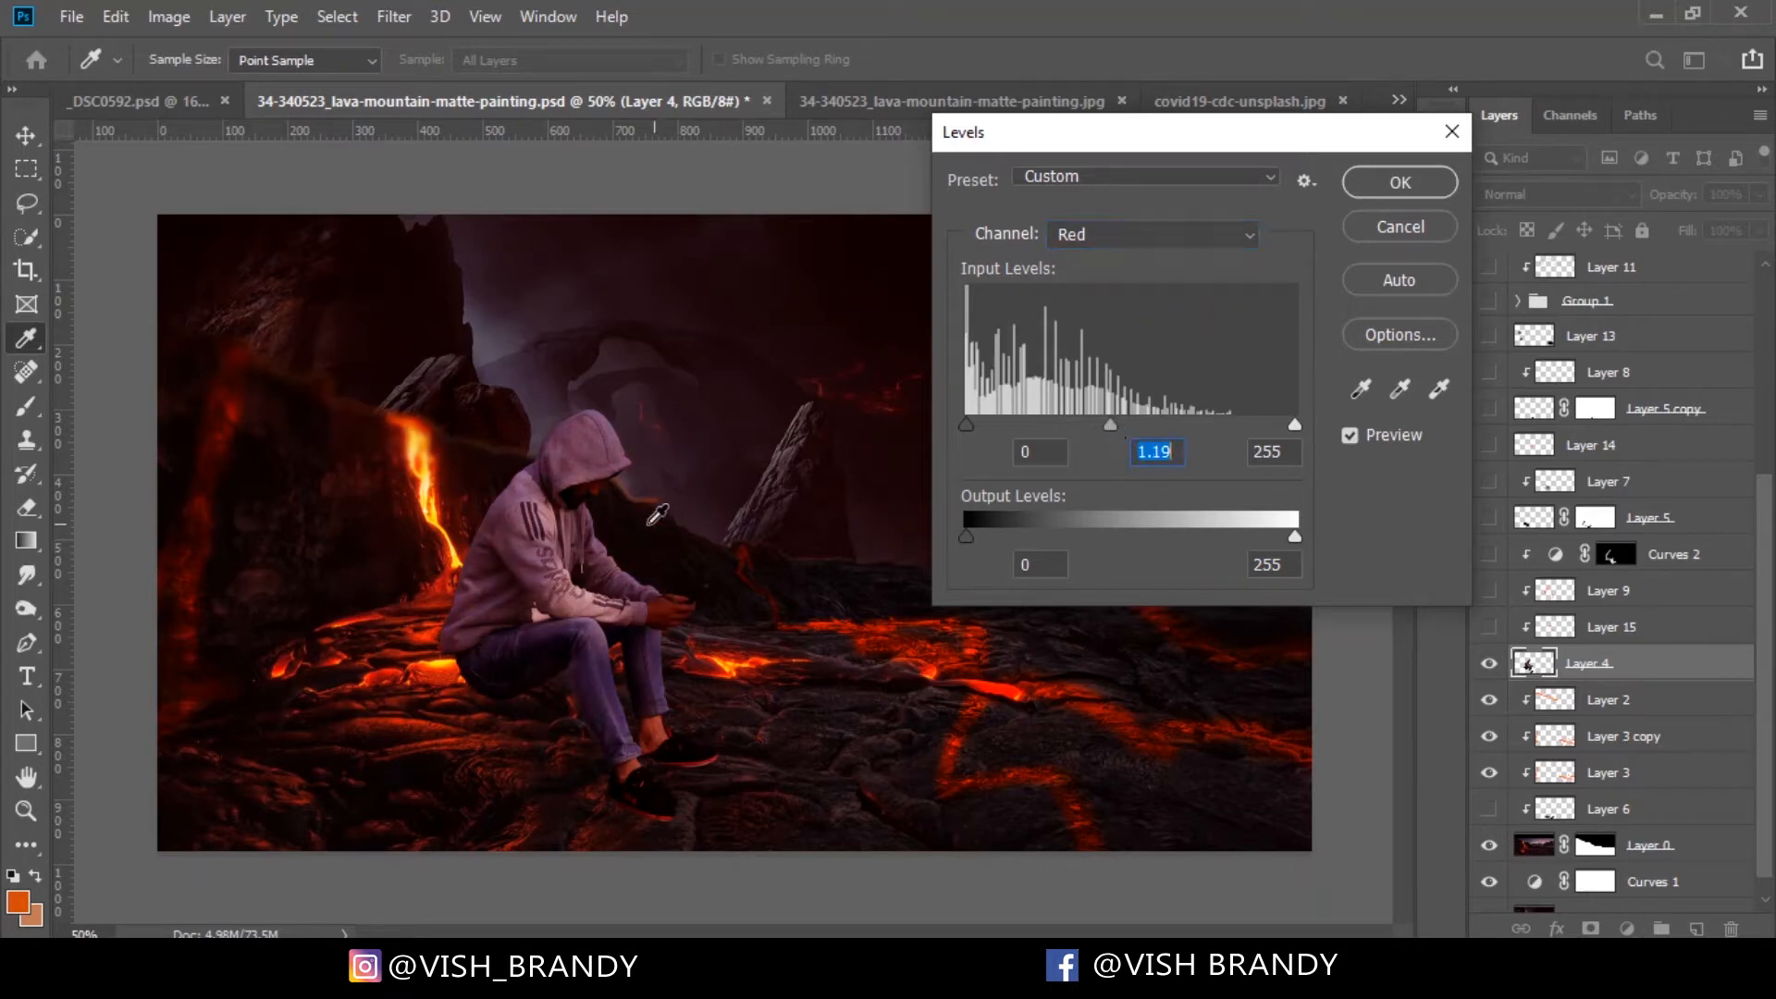
click(1395, 231)
key(b)
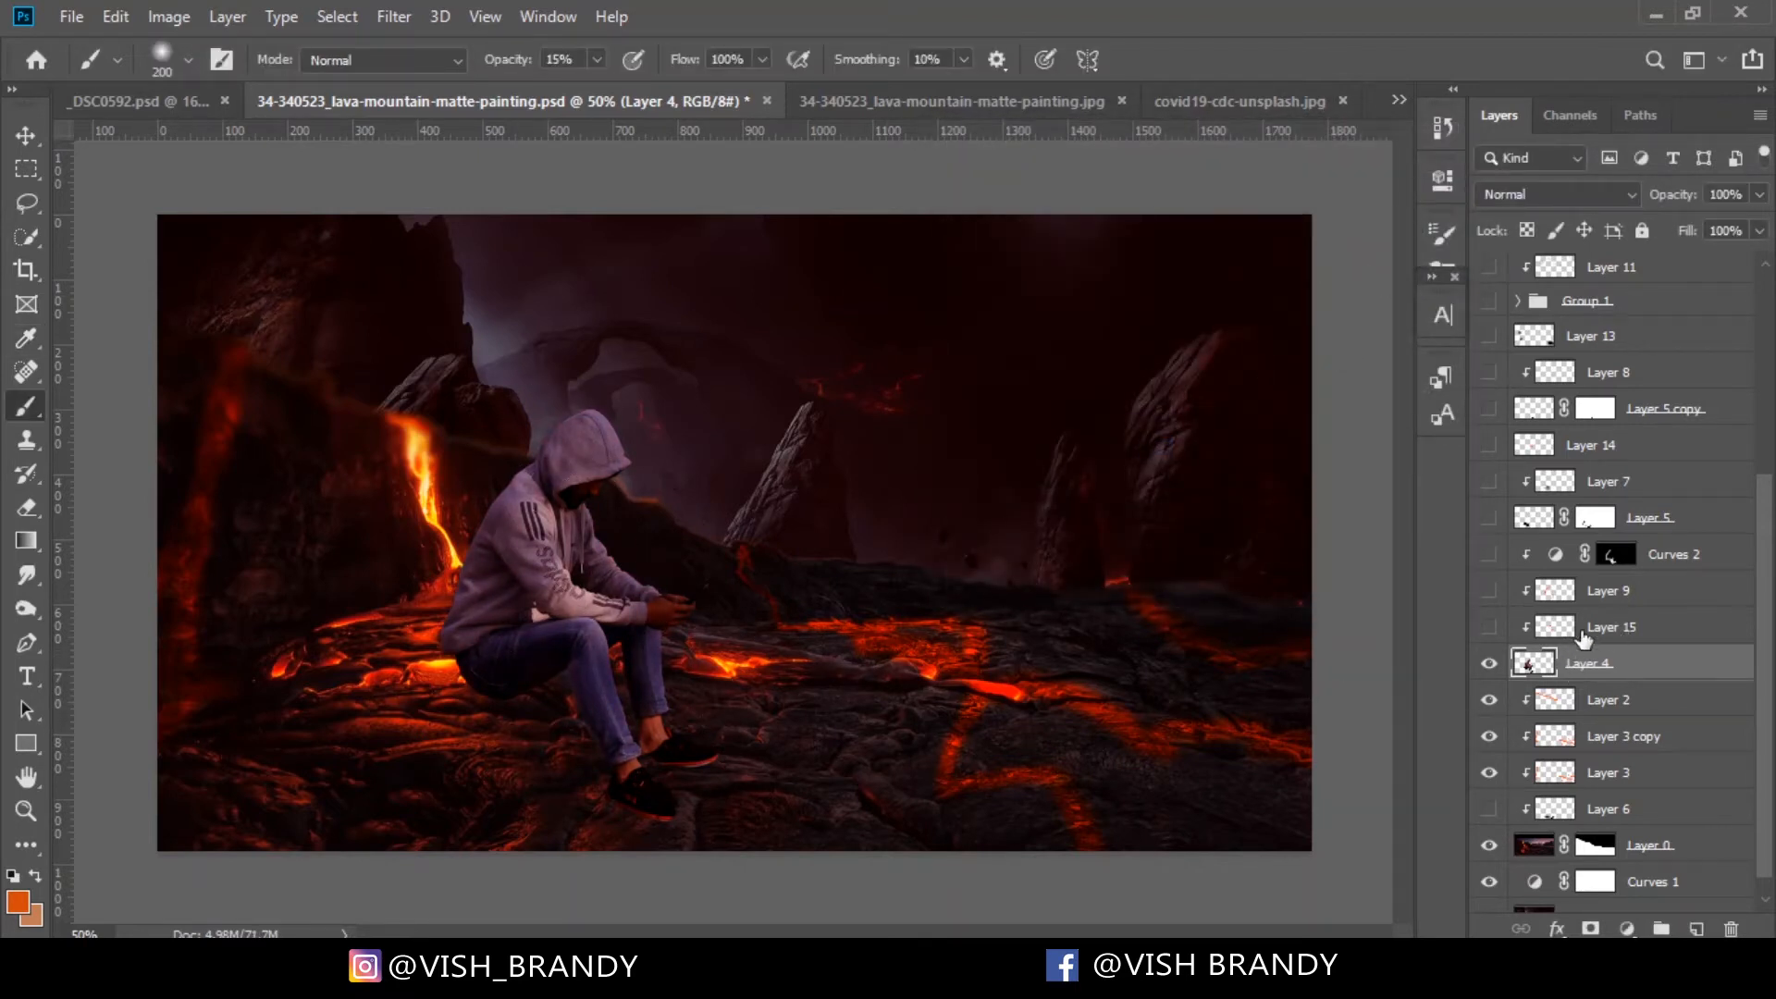
Show the clipped Layer 15 above the seated man, comparing the image with and without it, and select that layer
click(1489, 631)
click(1490, 633)
click(1488, 628)
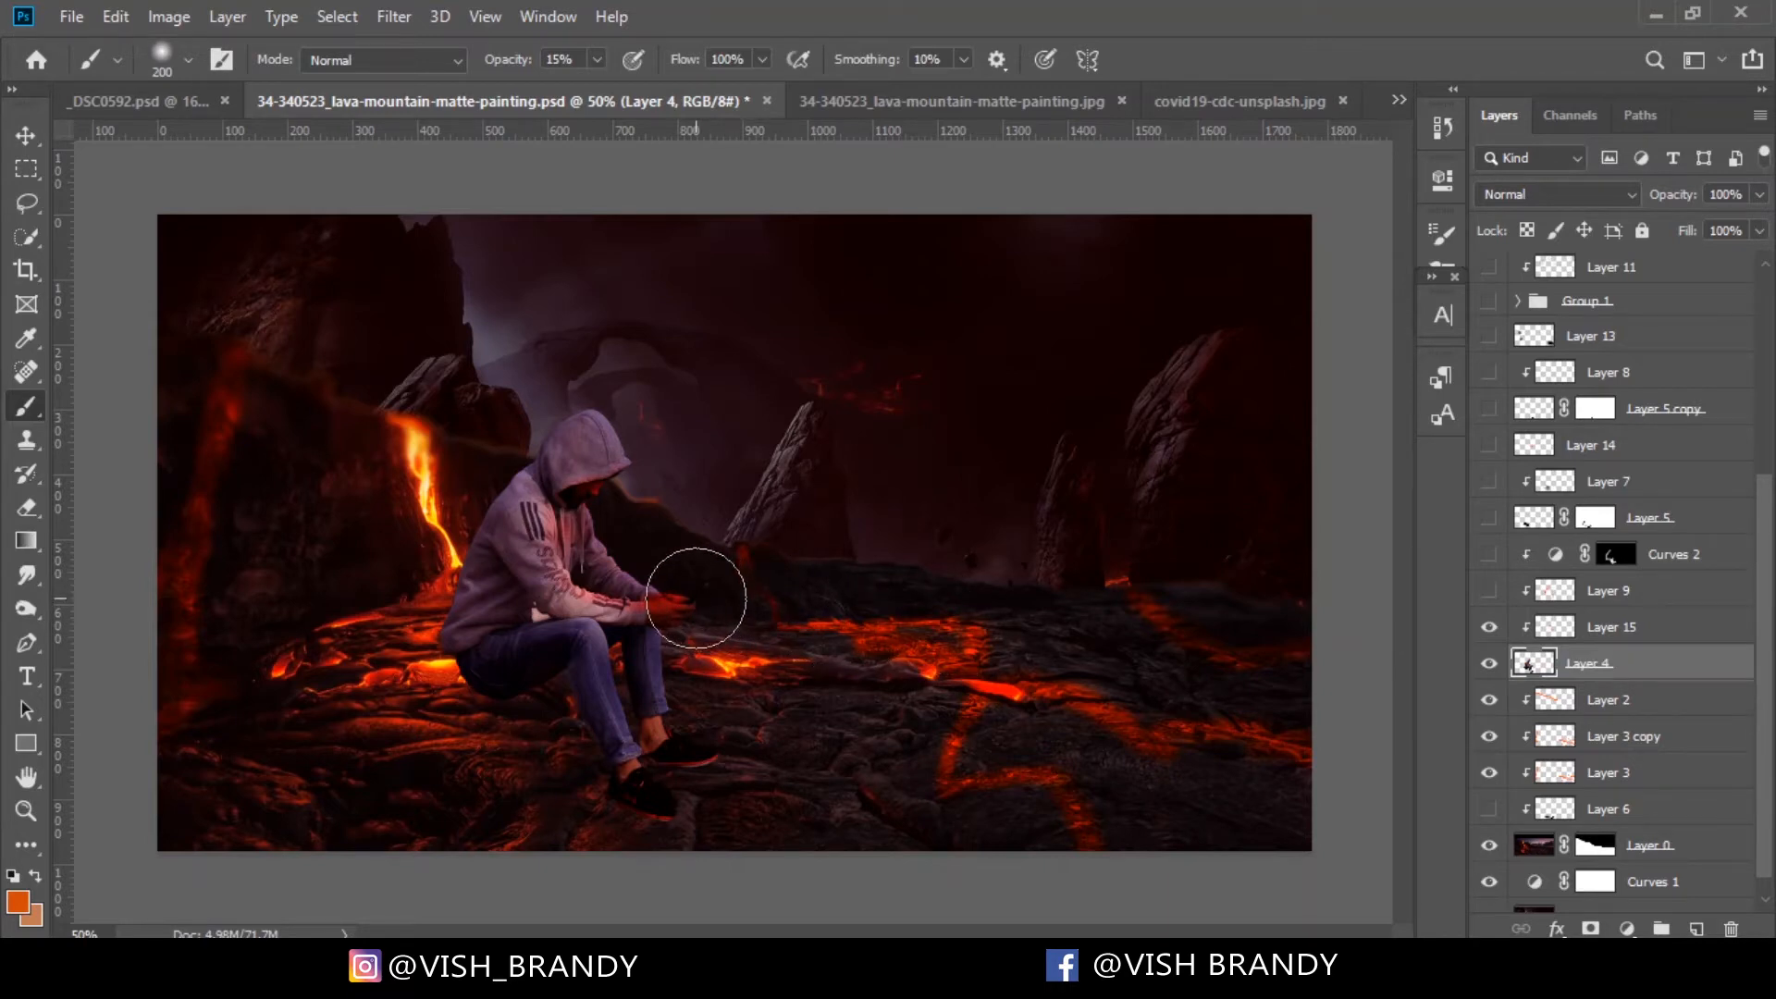
click(1488, 663)
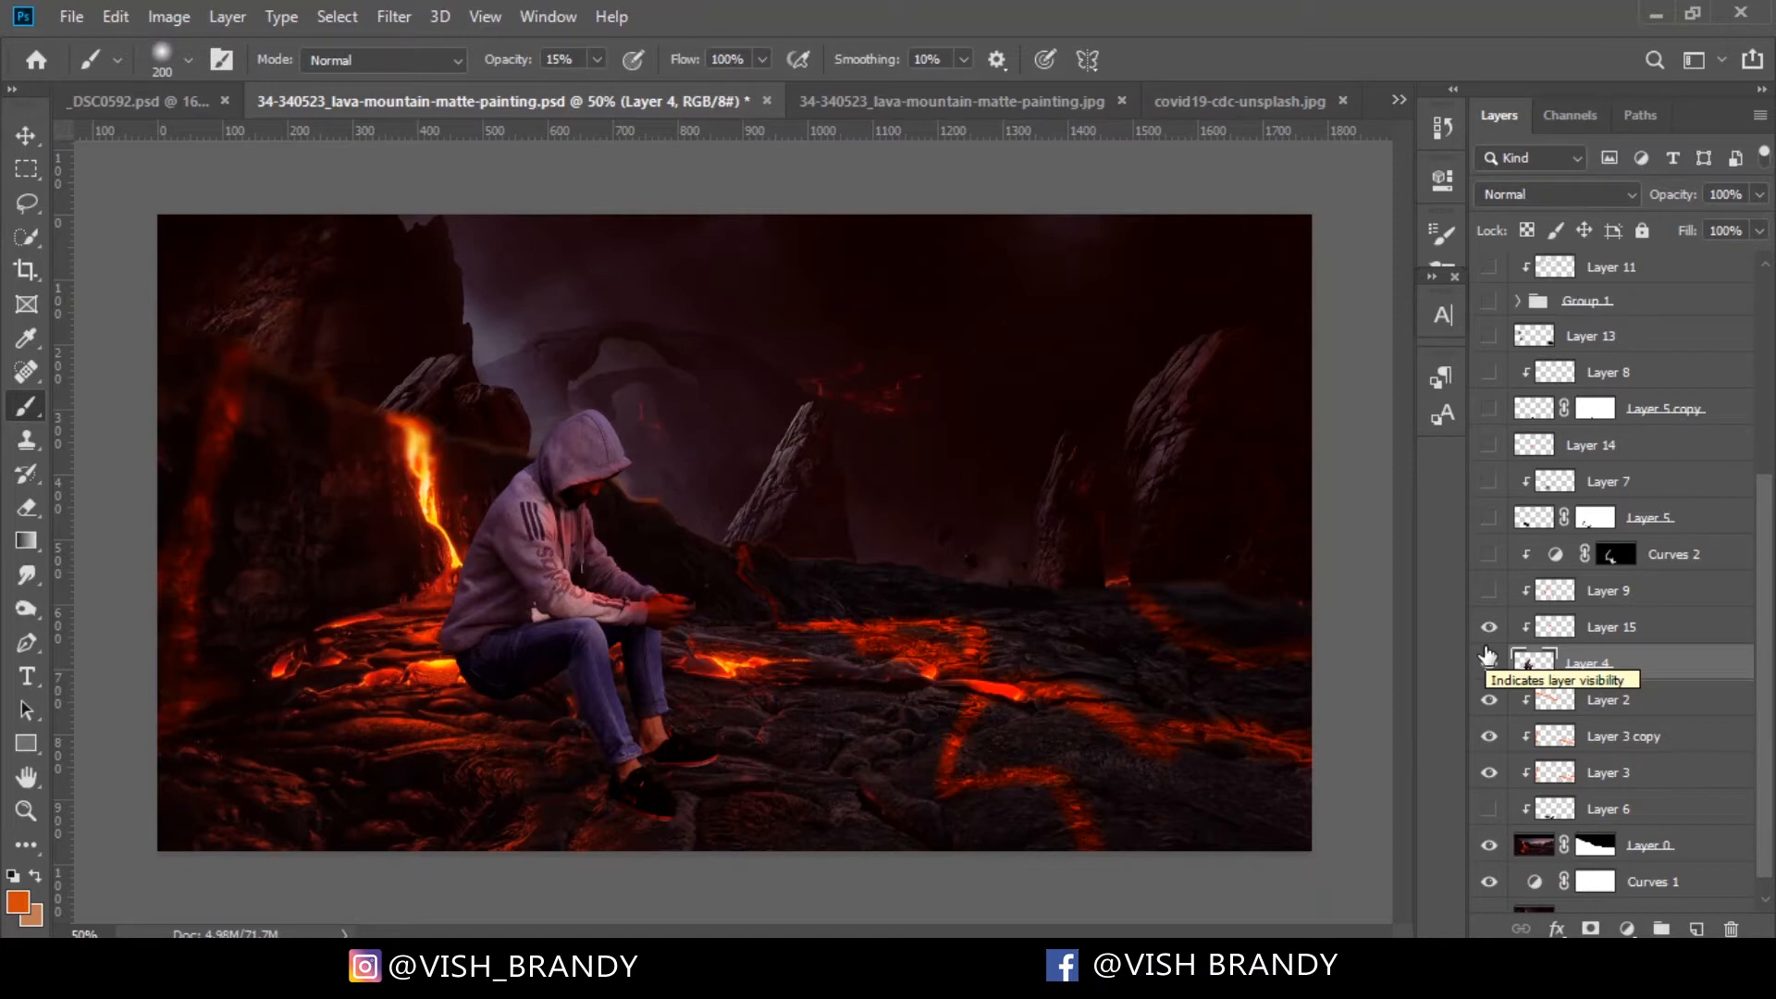
click(1488, 660)
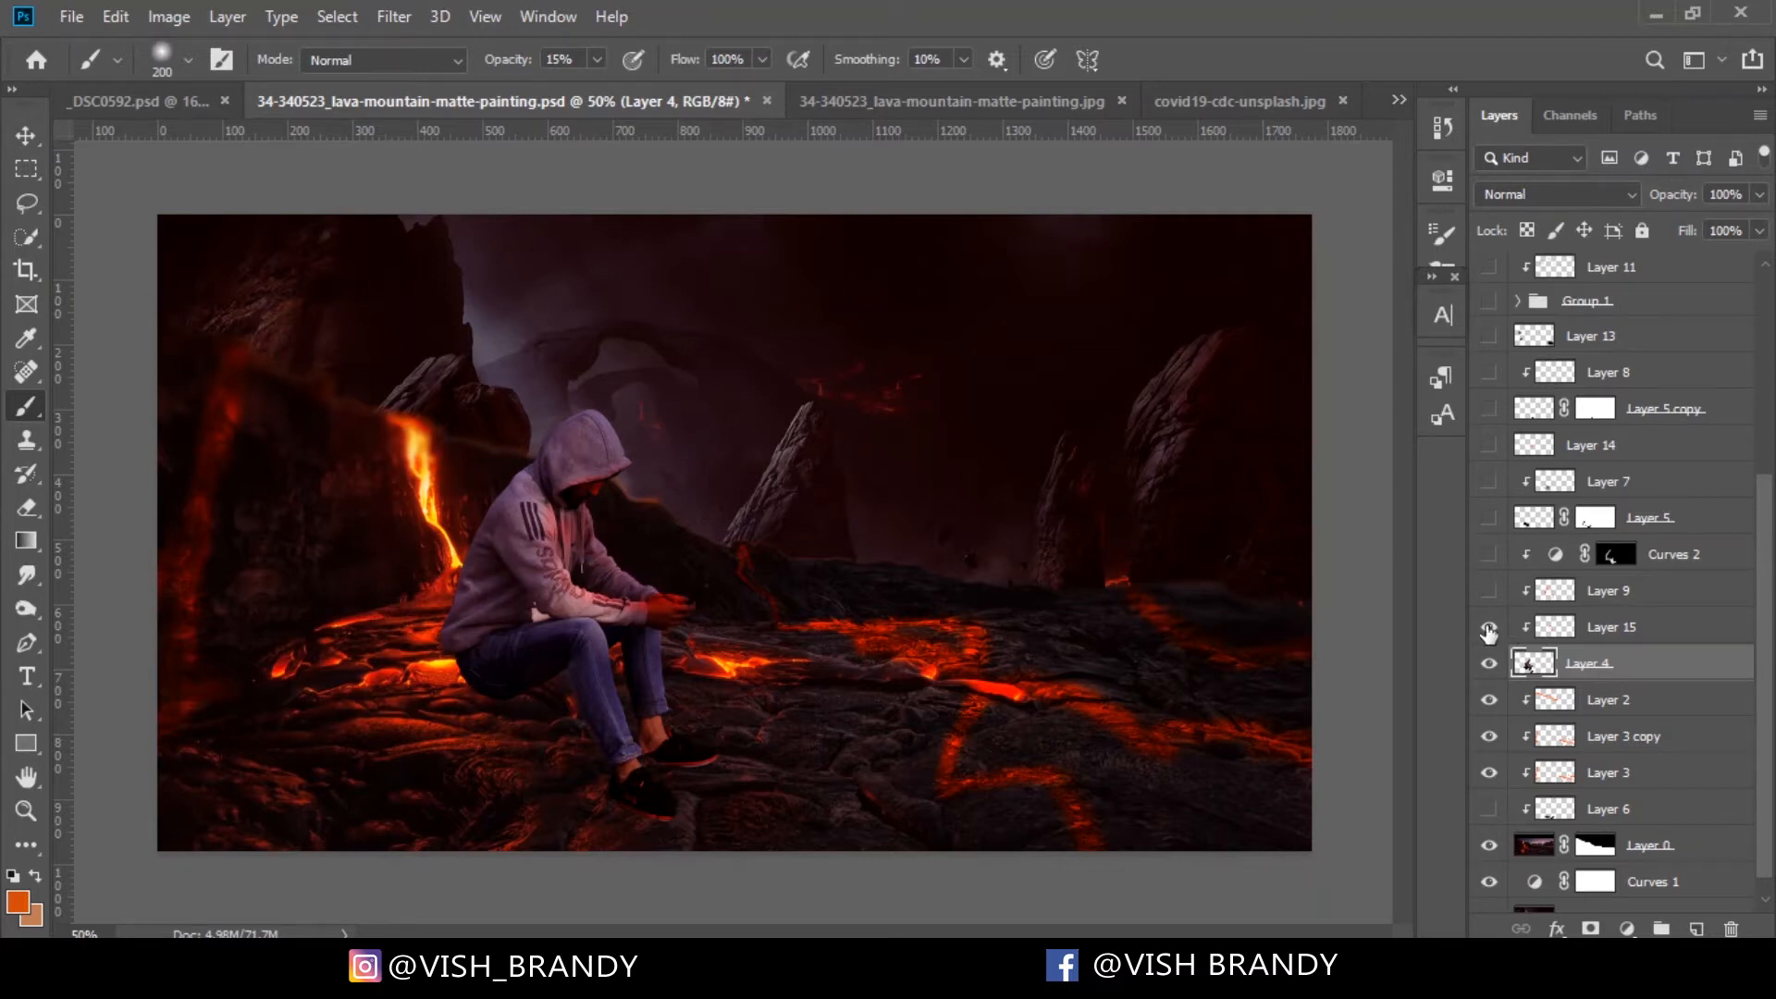
click(1603, 628)
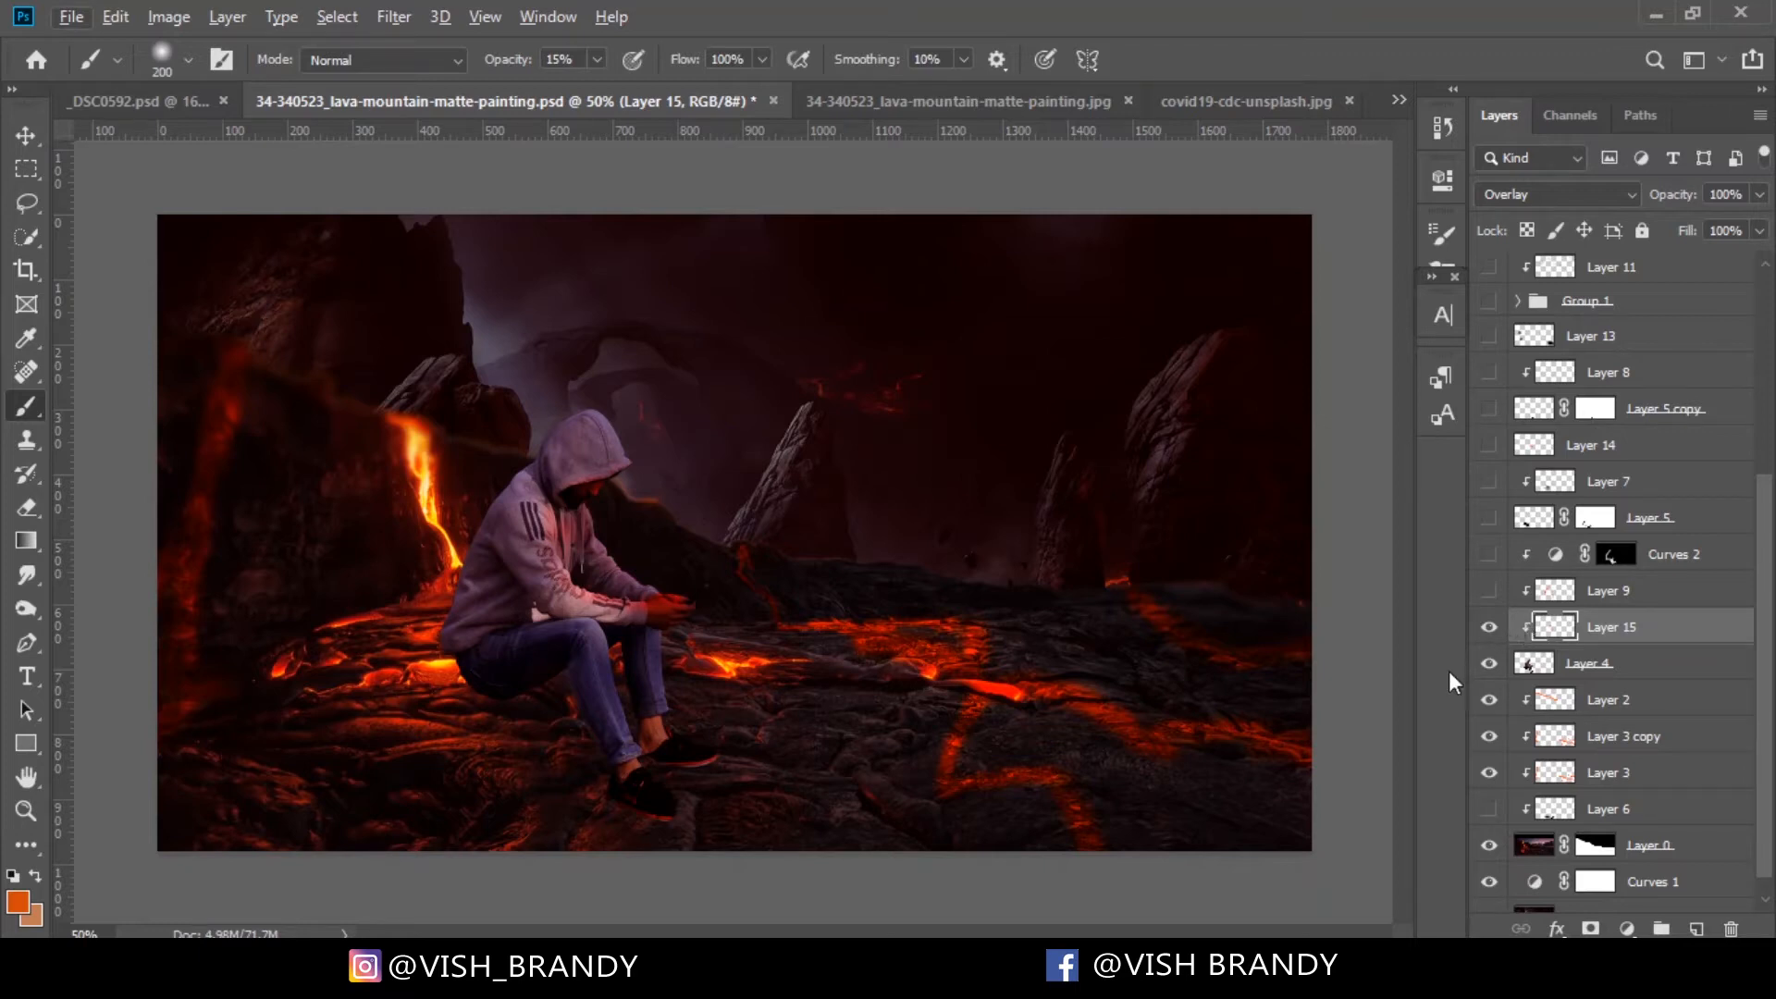
alt+click(1527, 638)
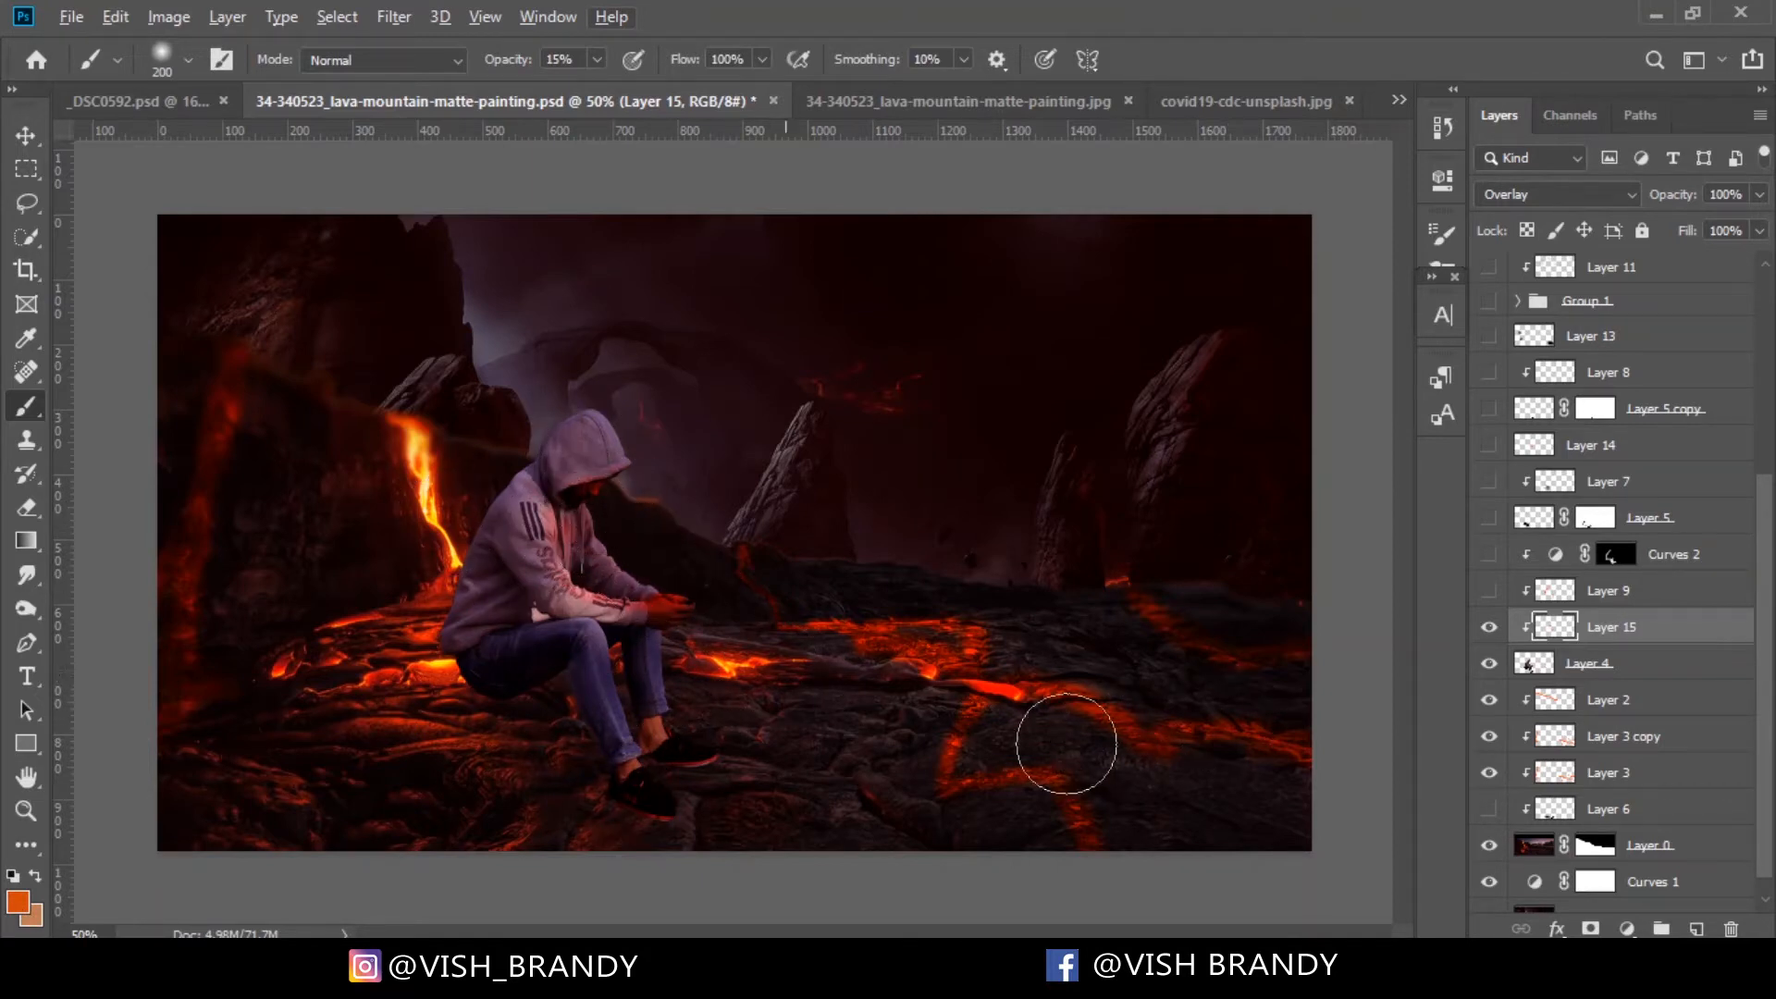
Show the clipped Layer 9 above Layer 15, comparing the seated man's lighting with and without it
click(1490, 592)
click(1490, 592)
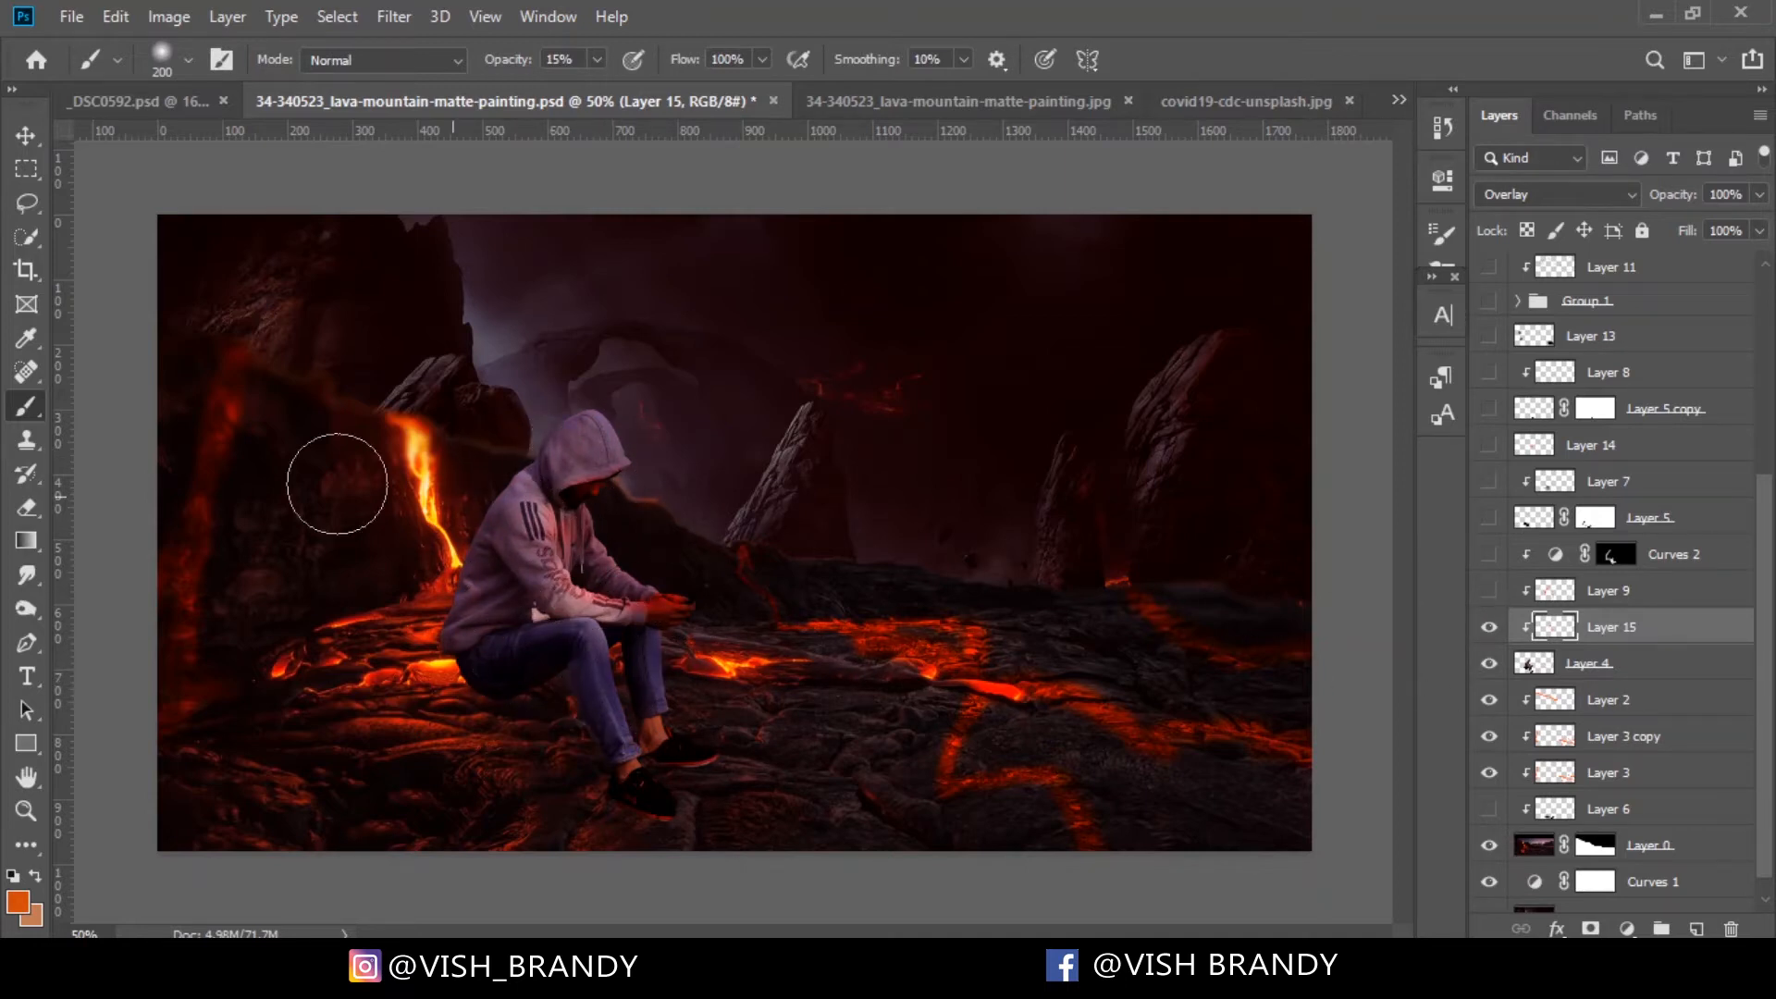
alt+click(1520, 614)
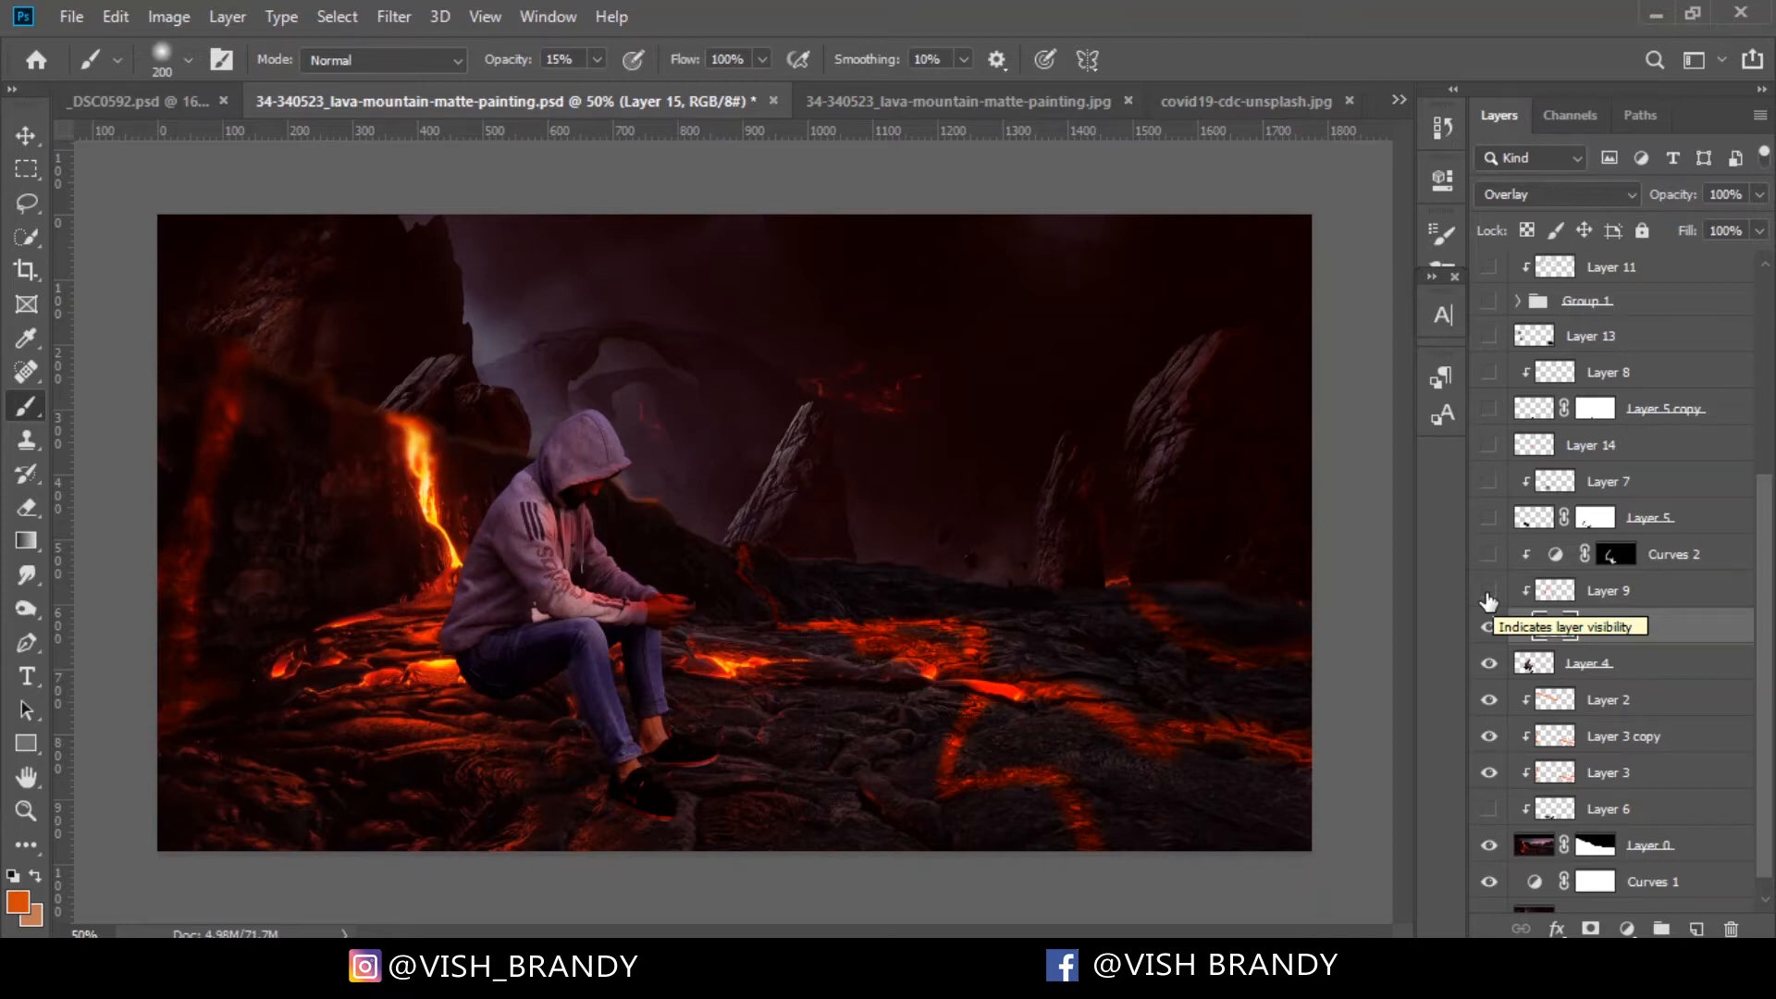
click(1489, 597)
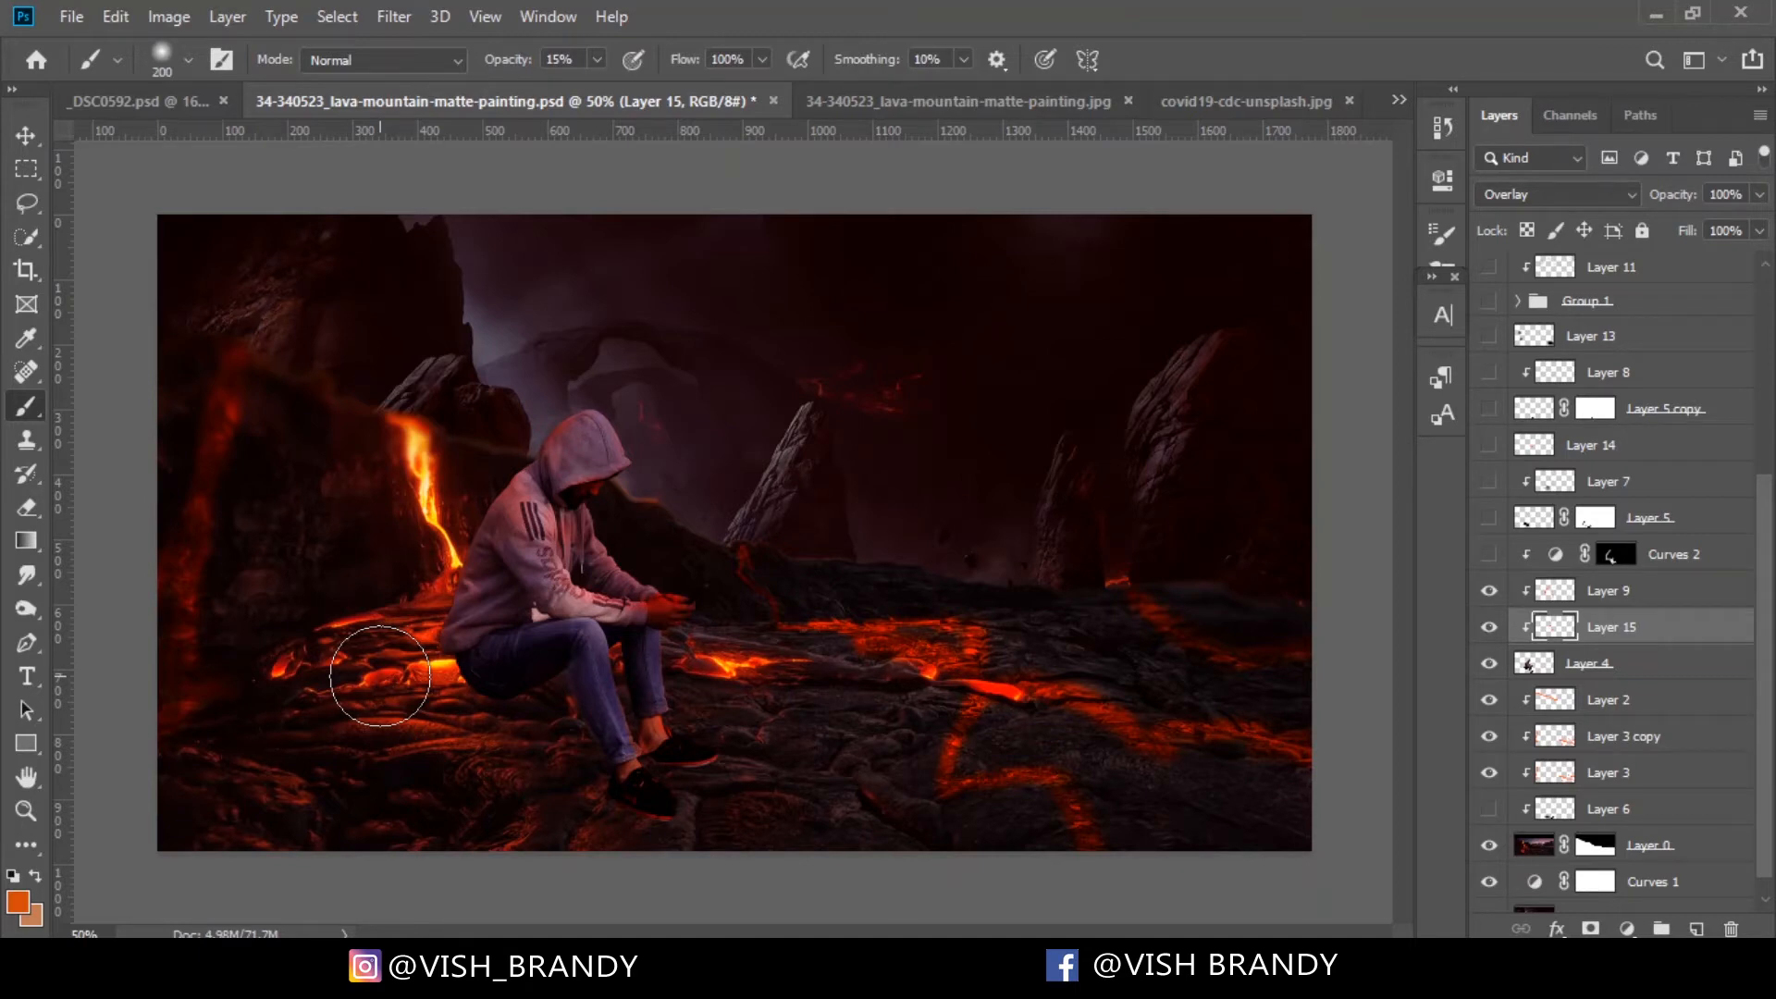
click(1491, 592)
click(1491, 592)
click(1490, 592)
click(1490, 592)
click(1490, 592)
click(1490, 592)
Inspect the curve of the clipped Curves 2 adjustment and show that adjustment layer above Layer 9
click(1486, 558)
click(1486, 557)
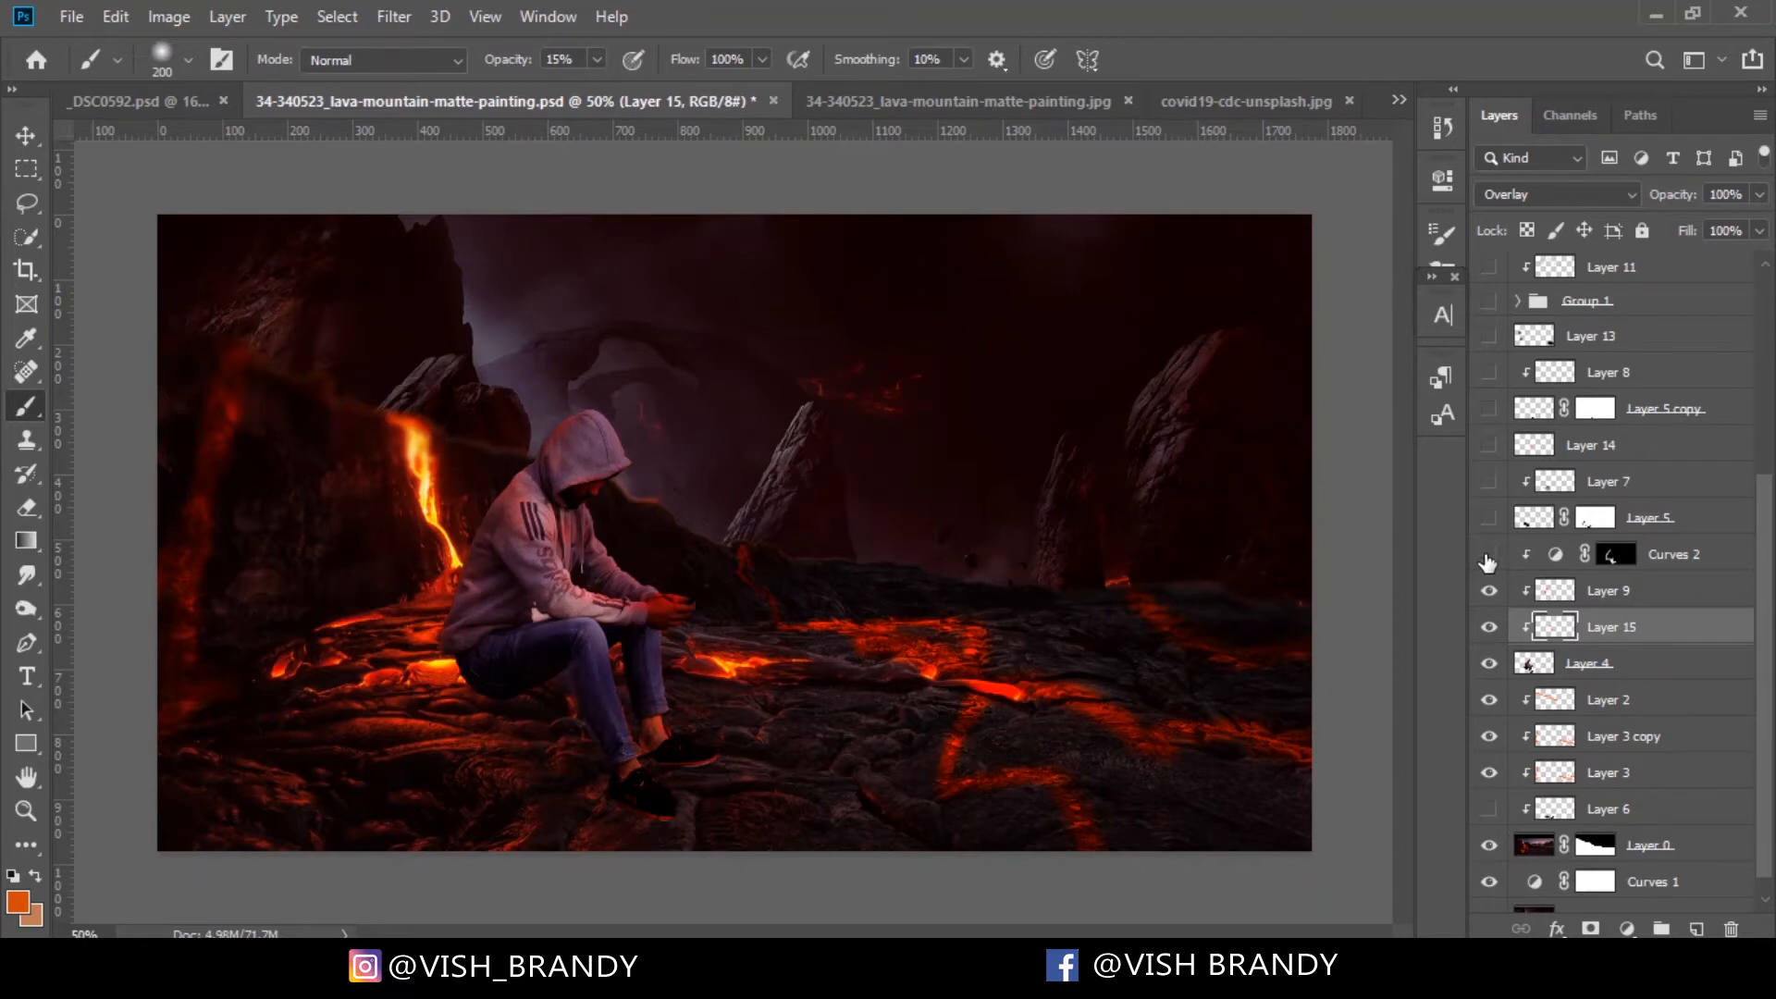
double_click(1554, 554)
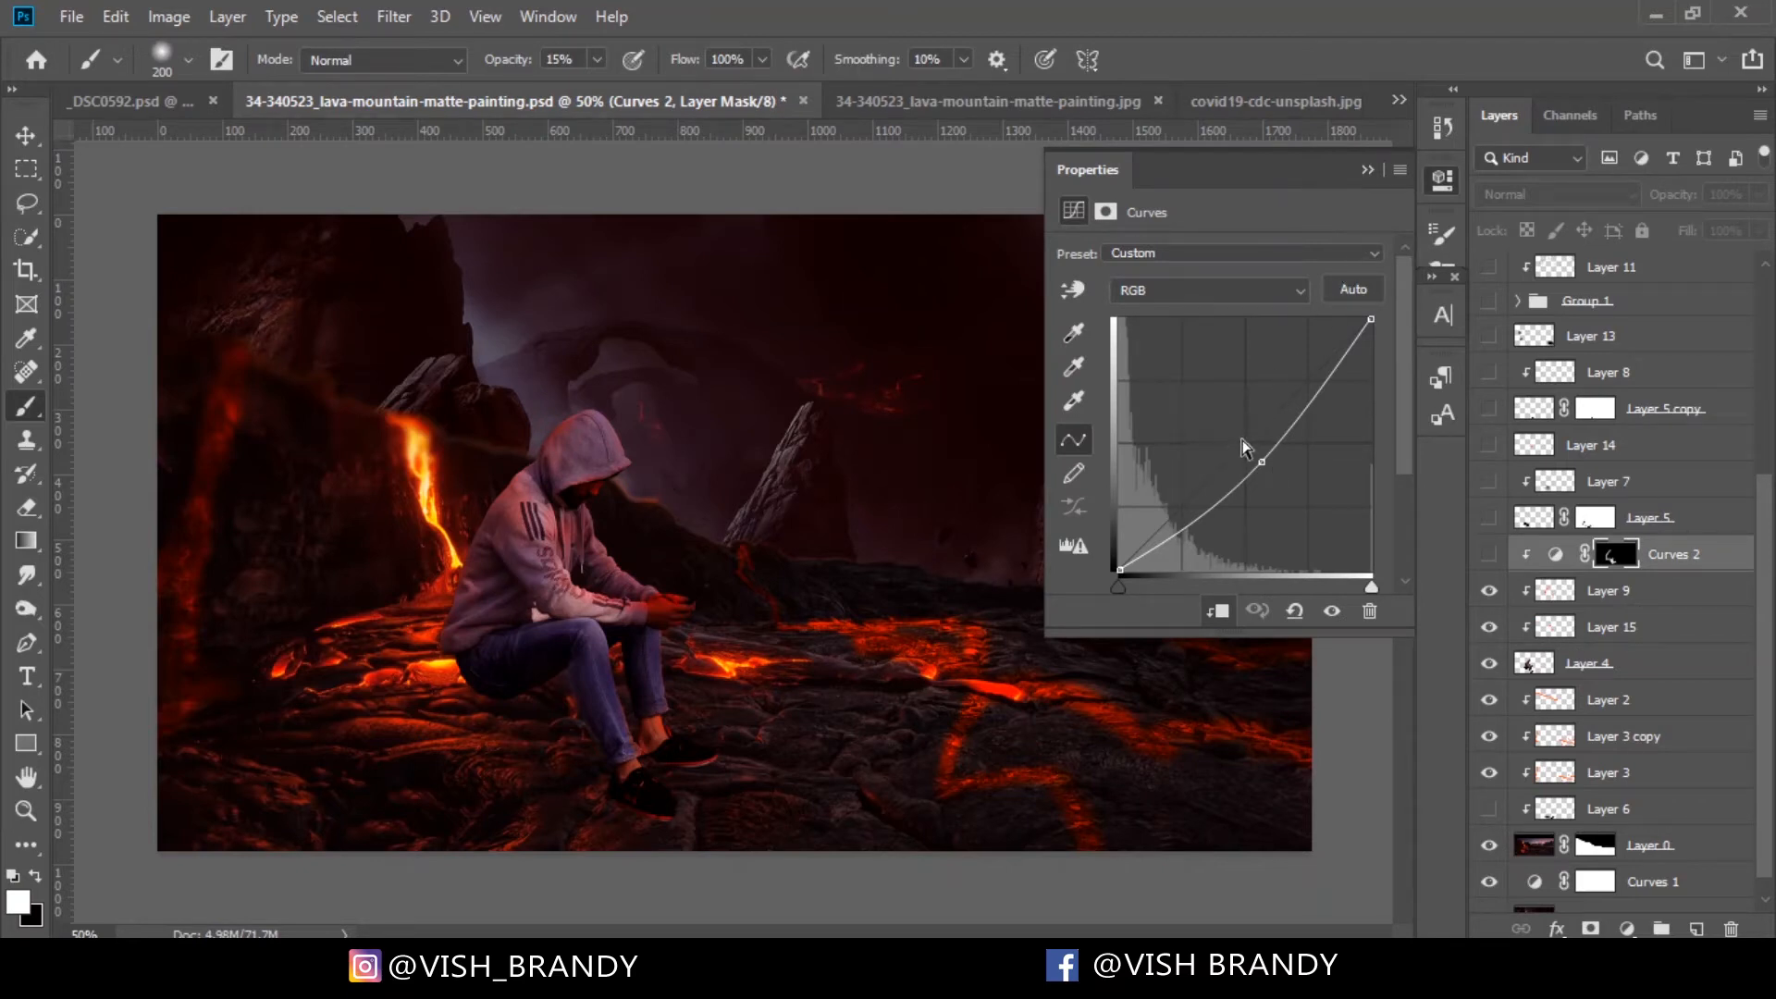
click(1366, 171)
click(1489, 554)
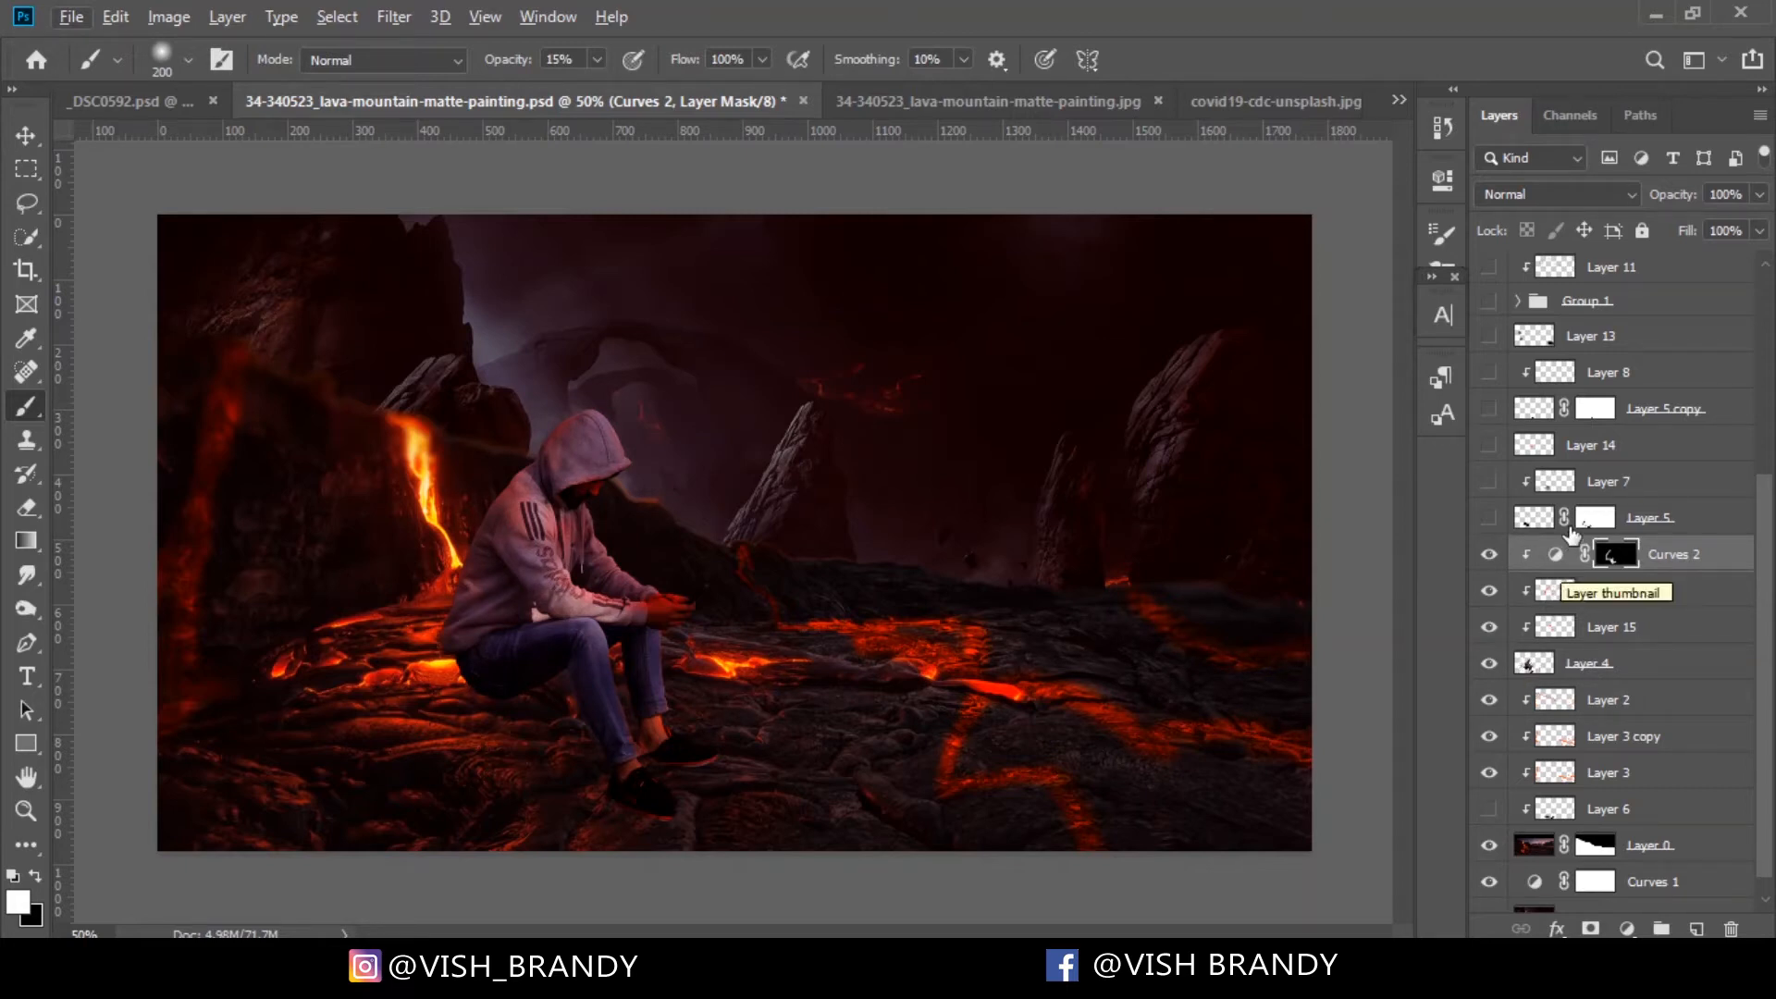
Show Layer 5, the rock under the seated man, comparing the image with and without it
scroll(1765, 525, up, 3)
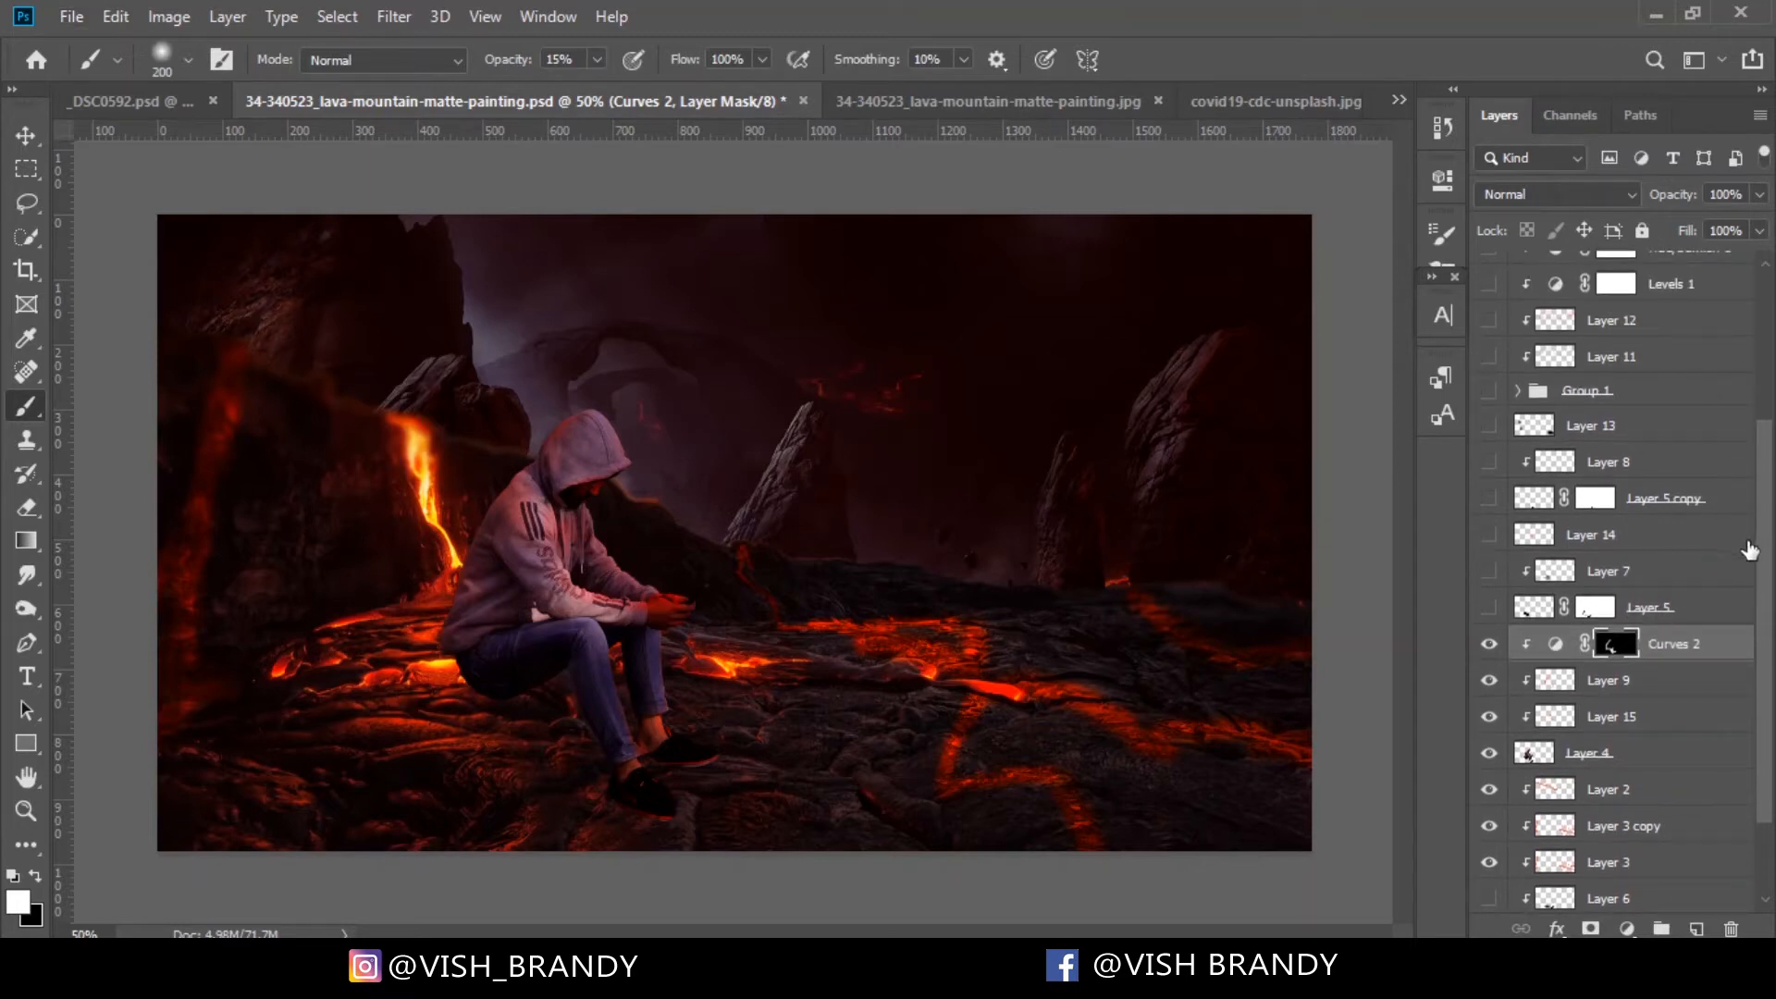
click(1489, 611)
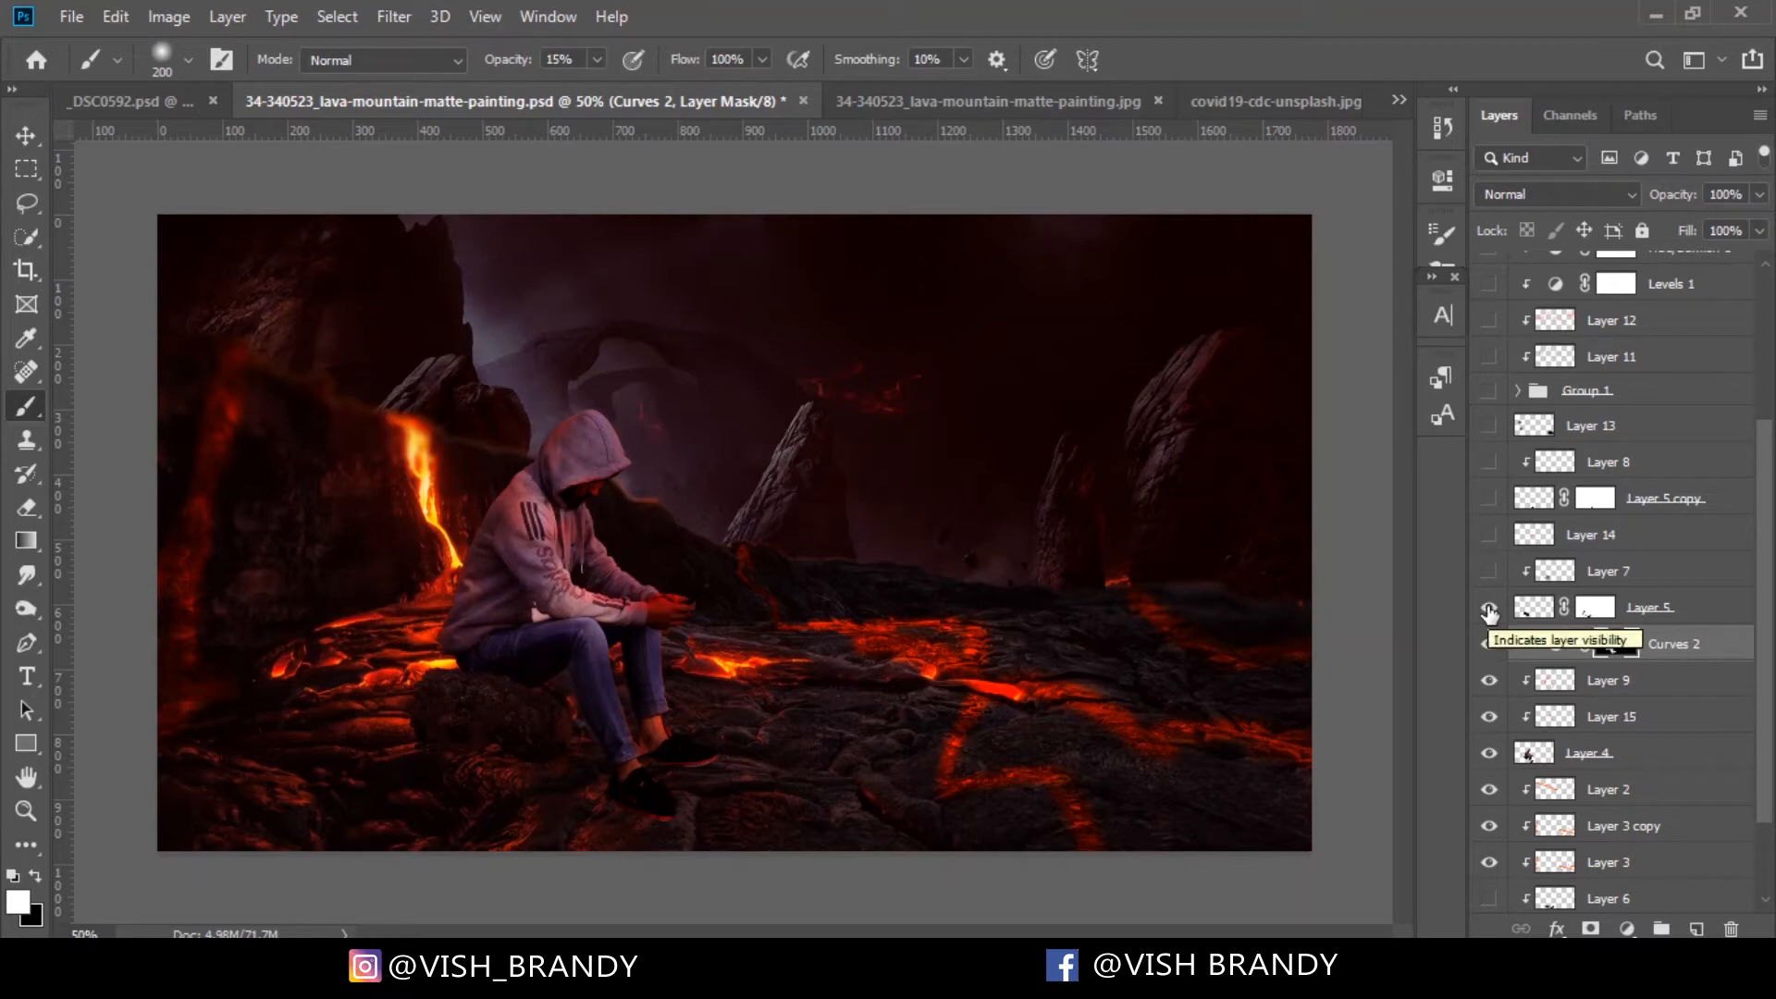
click(1489, 610)
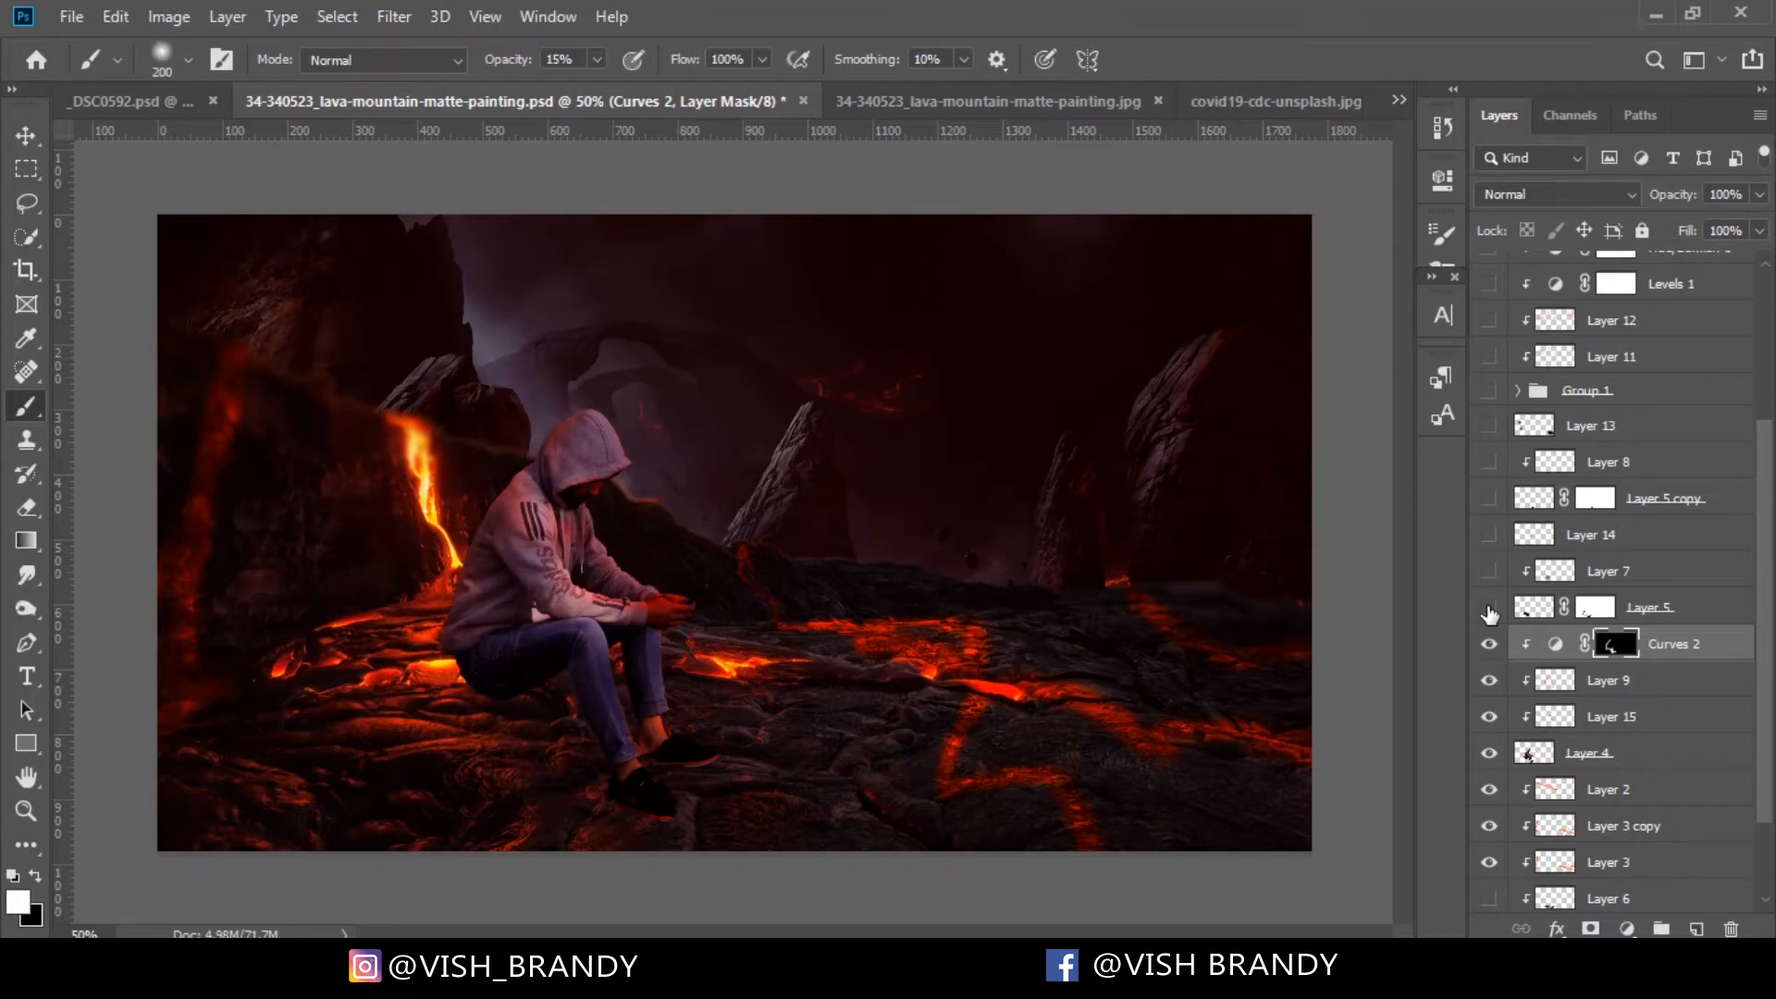
click(1489, 611)
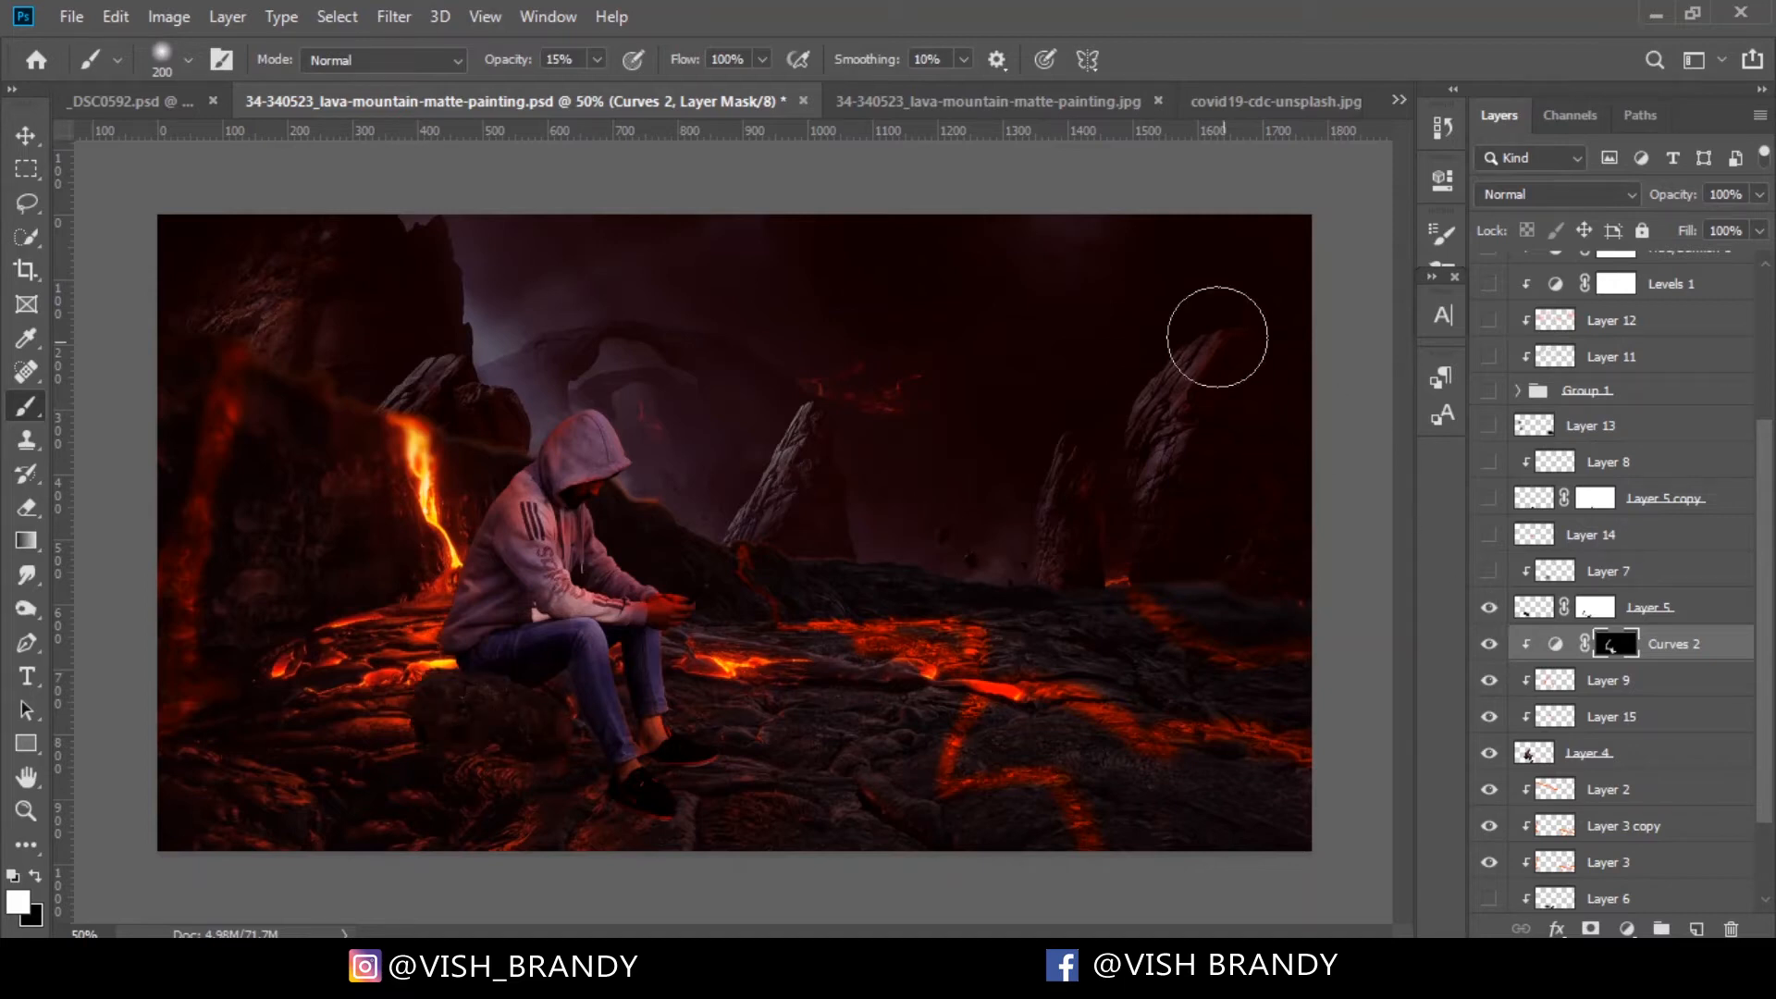
In the man-sitting-on-the-stone stock photo, select the large rock beneath the man with the Quick Selection tool
click(1398, 100)
click(1015, 171)
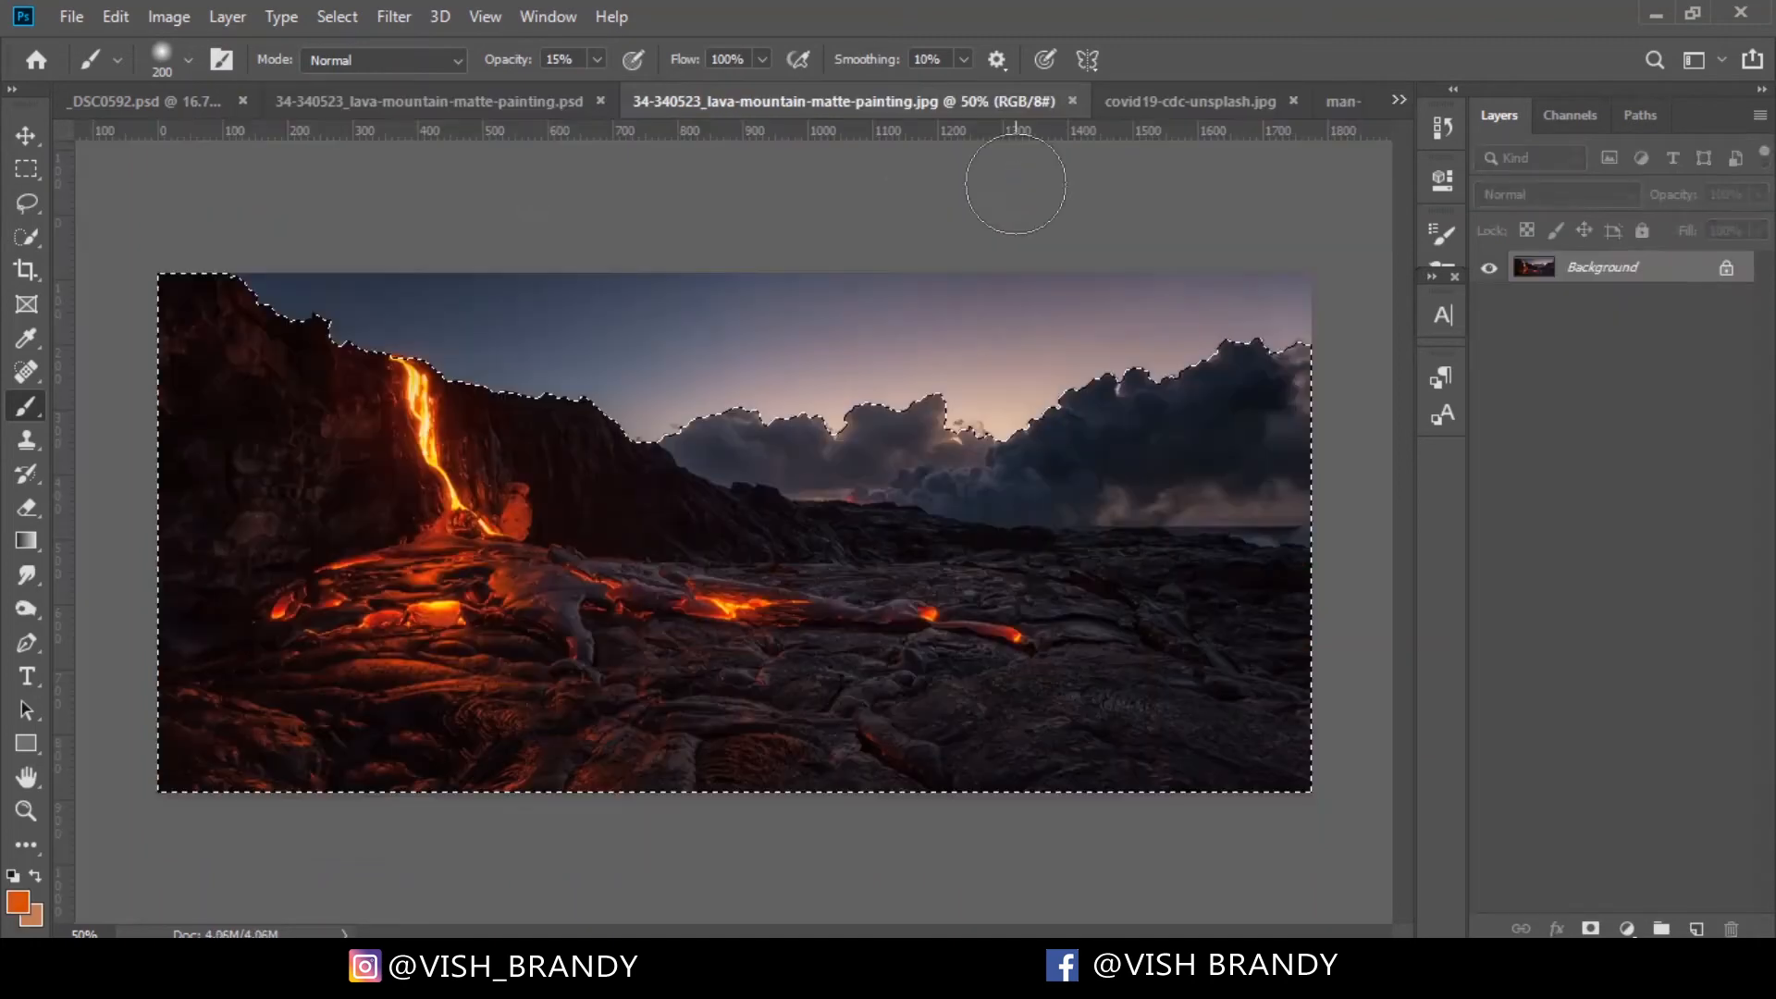
key(ctrl+Tab)
key(ctrl+Tab)
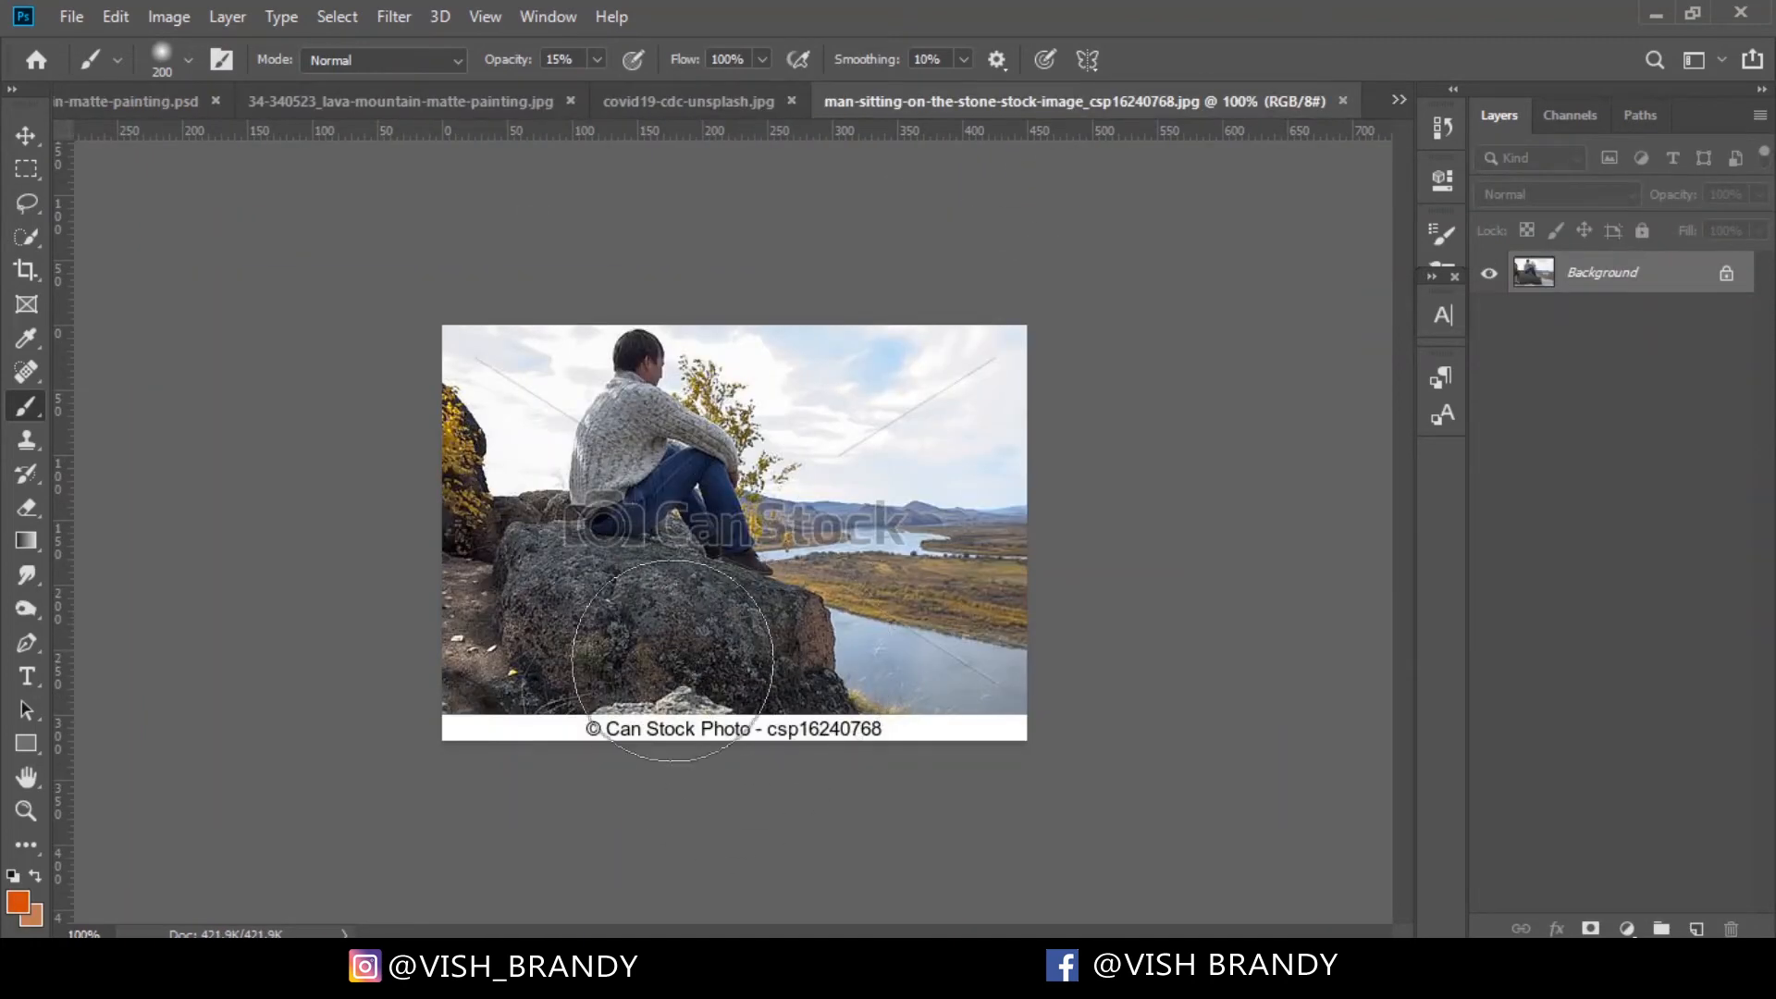
click(26, 237)
mouse_move(575, 585)
mouse_down()
mouse_move(768, 656)
mouse_move(747, 605)
mouse_move(641, 627)
mouse_move(556, 674)
mouse_move(643, 615)
mouse_up()
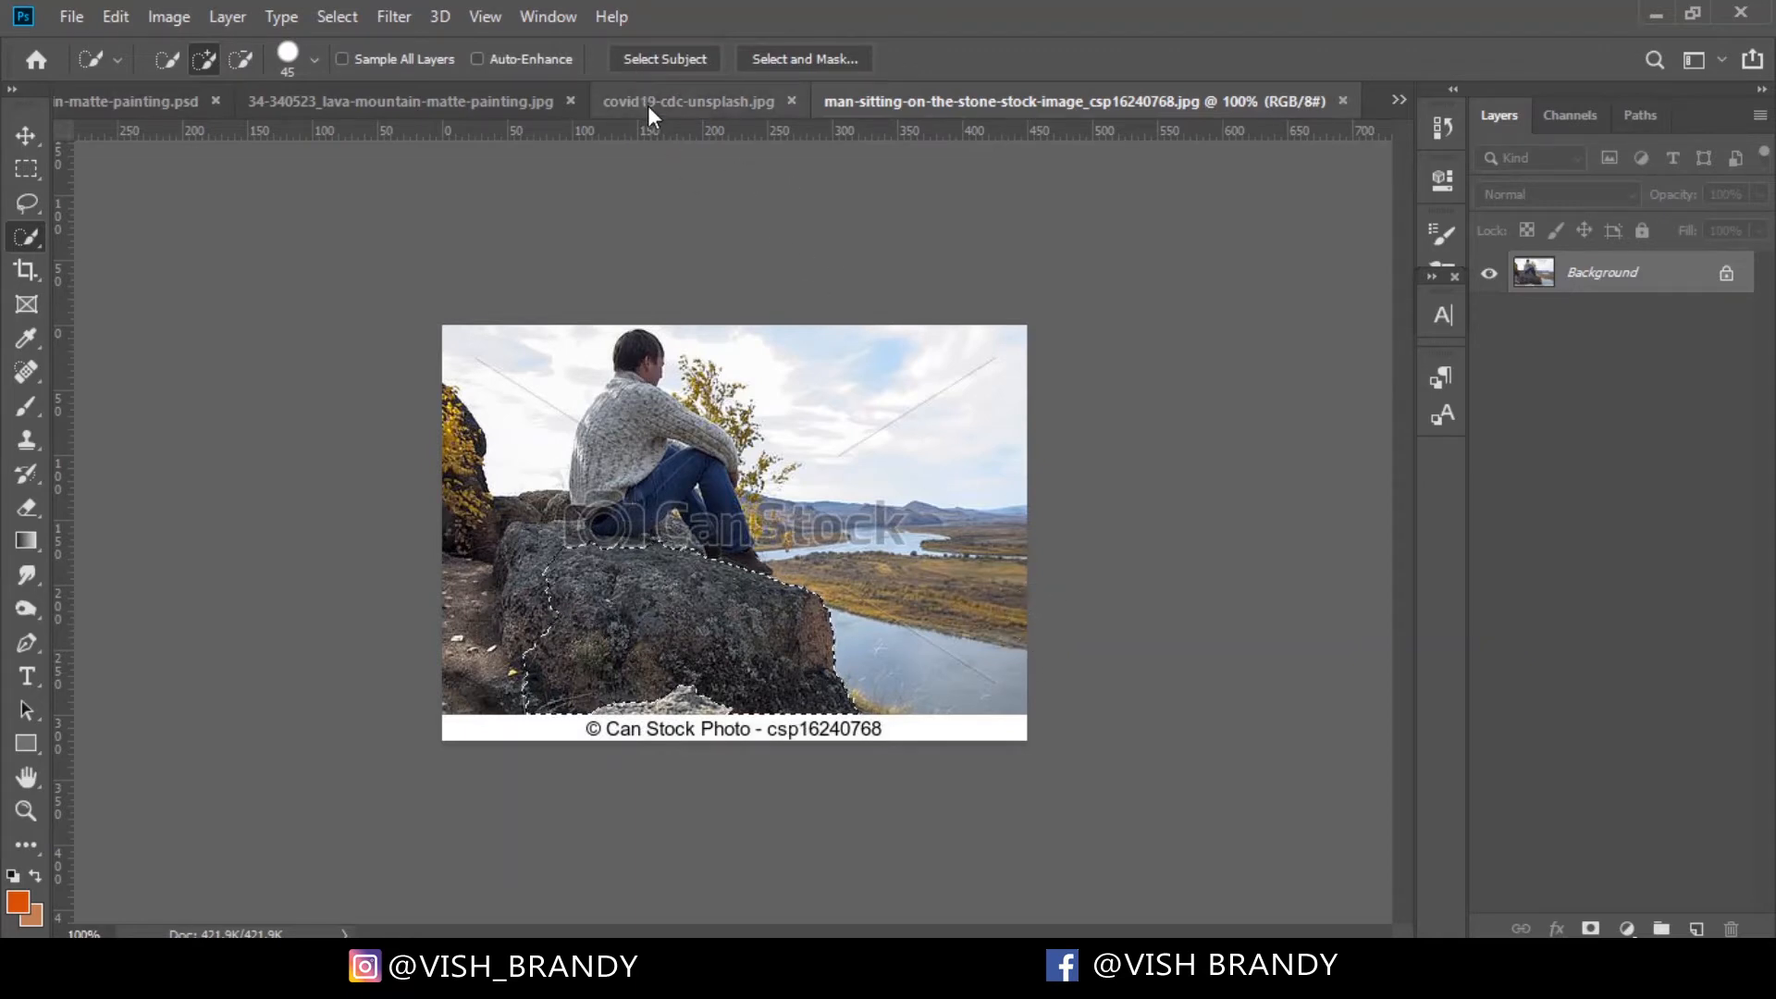
Return to the 34-340523_lava-mountain-matte-painting.psd document and select Layer 5
click(440, 103)
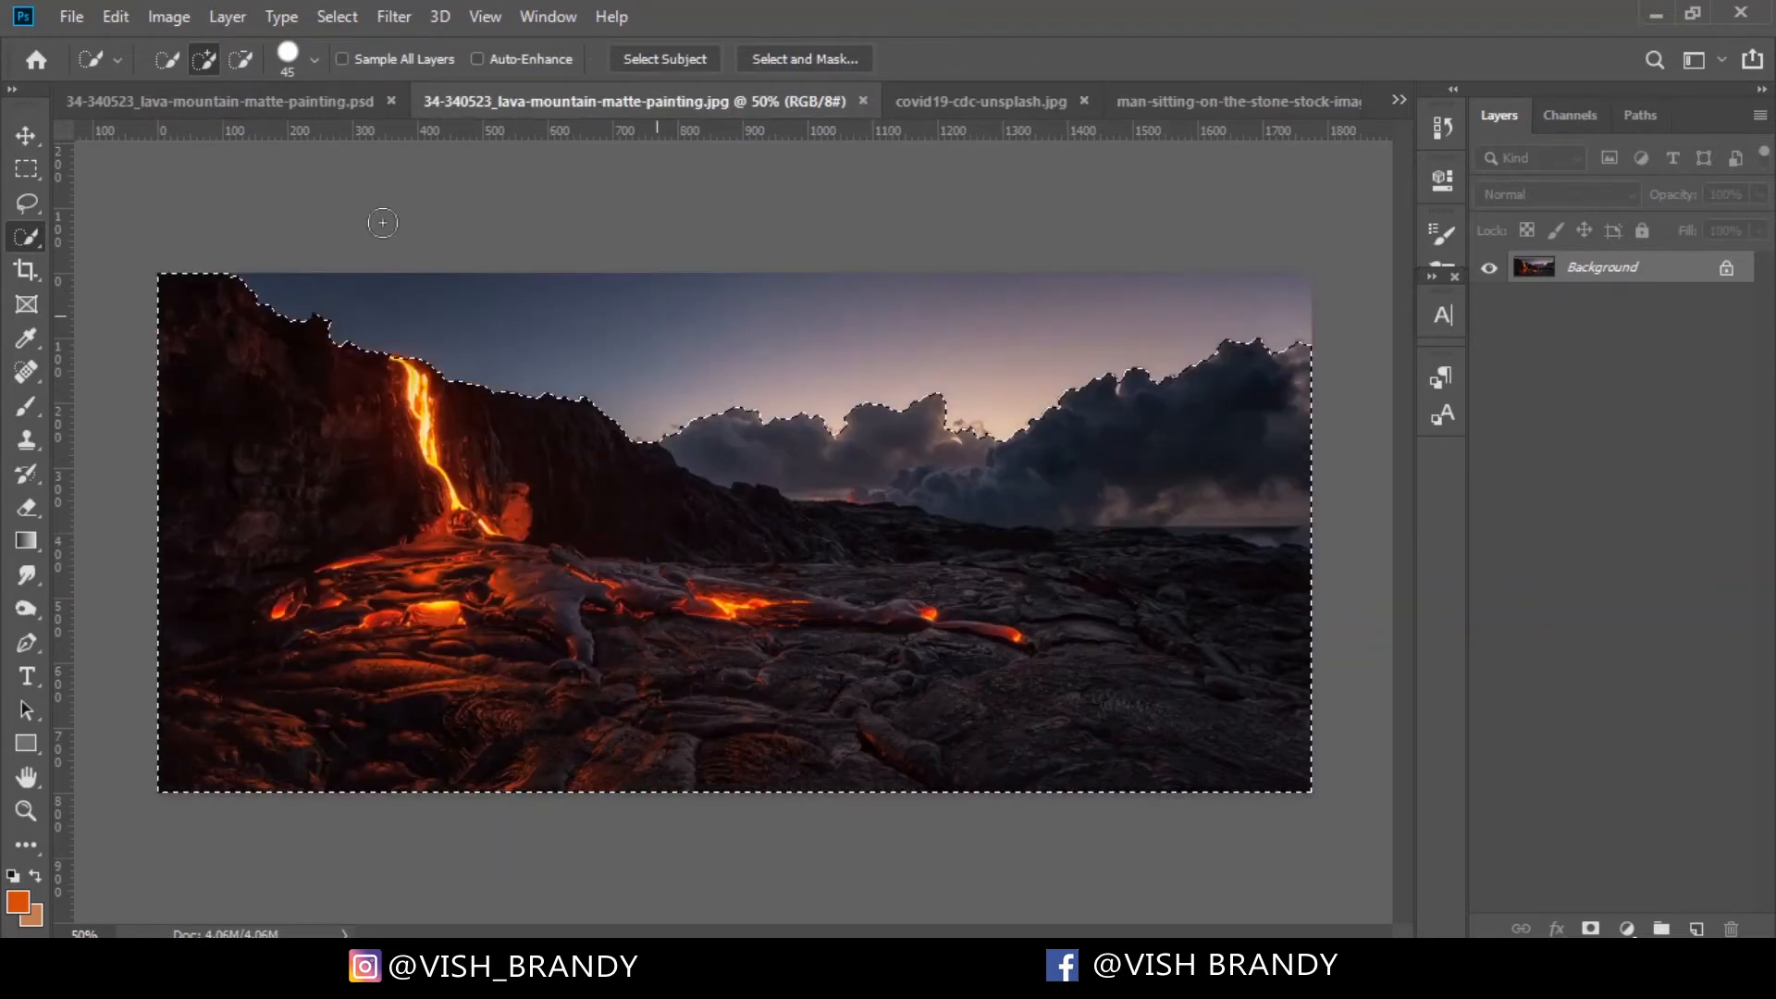
click(191, 107)
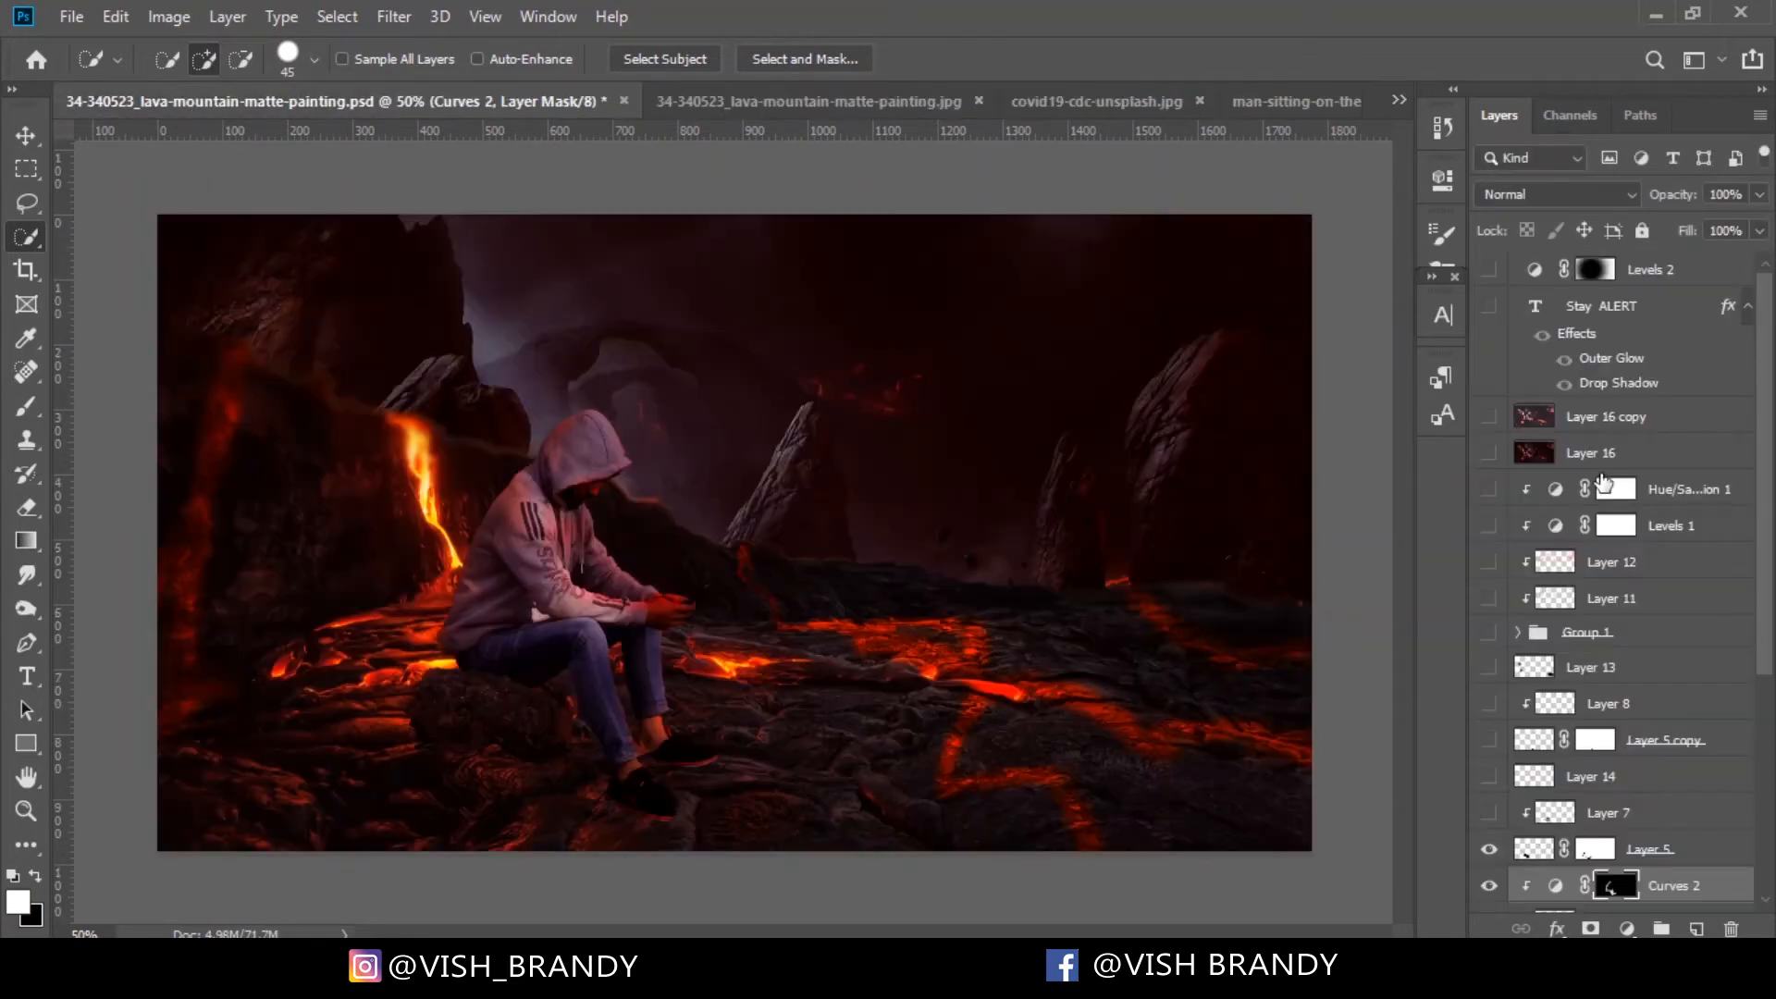
scroll(1674, 601, down, 3)
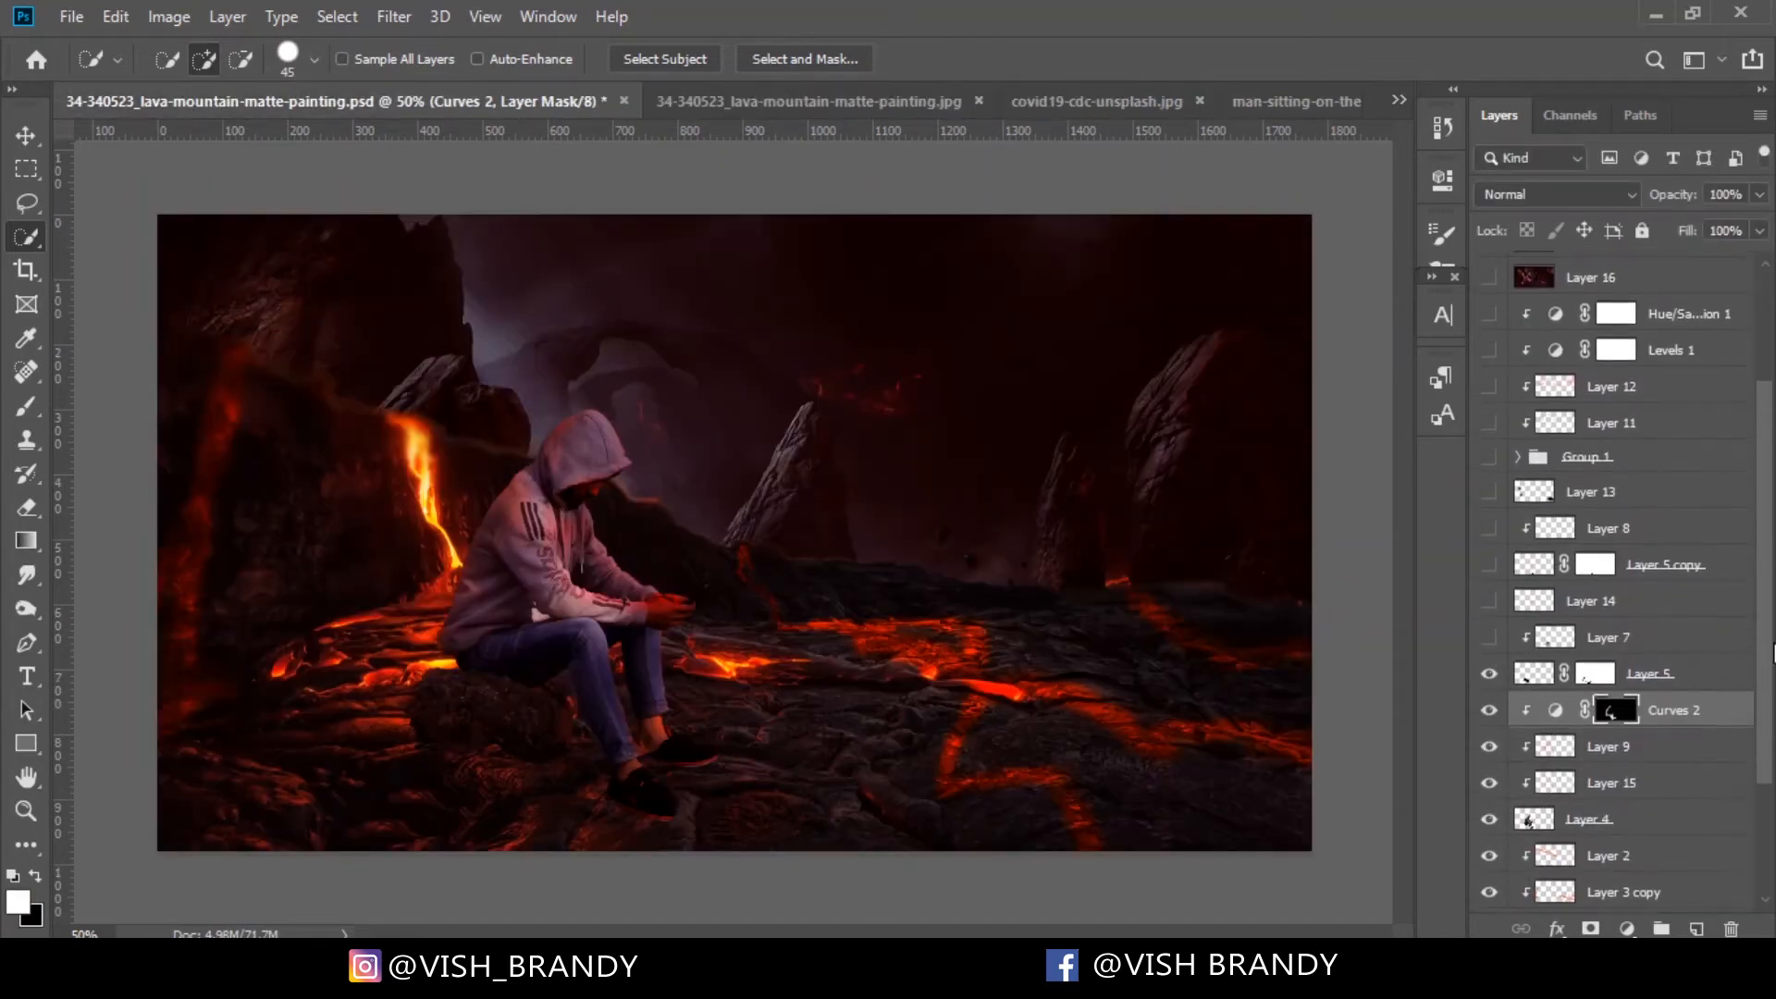
click(1654, 668)
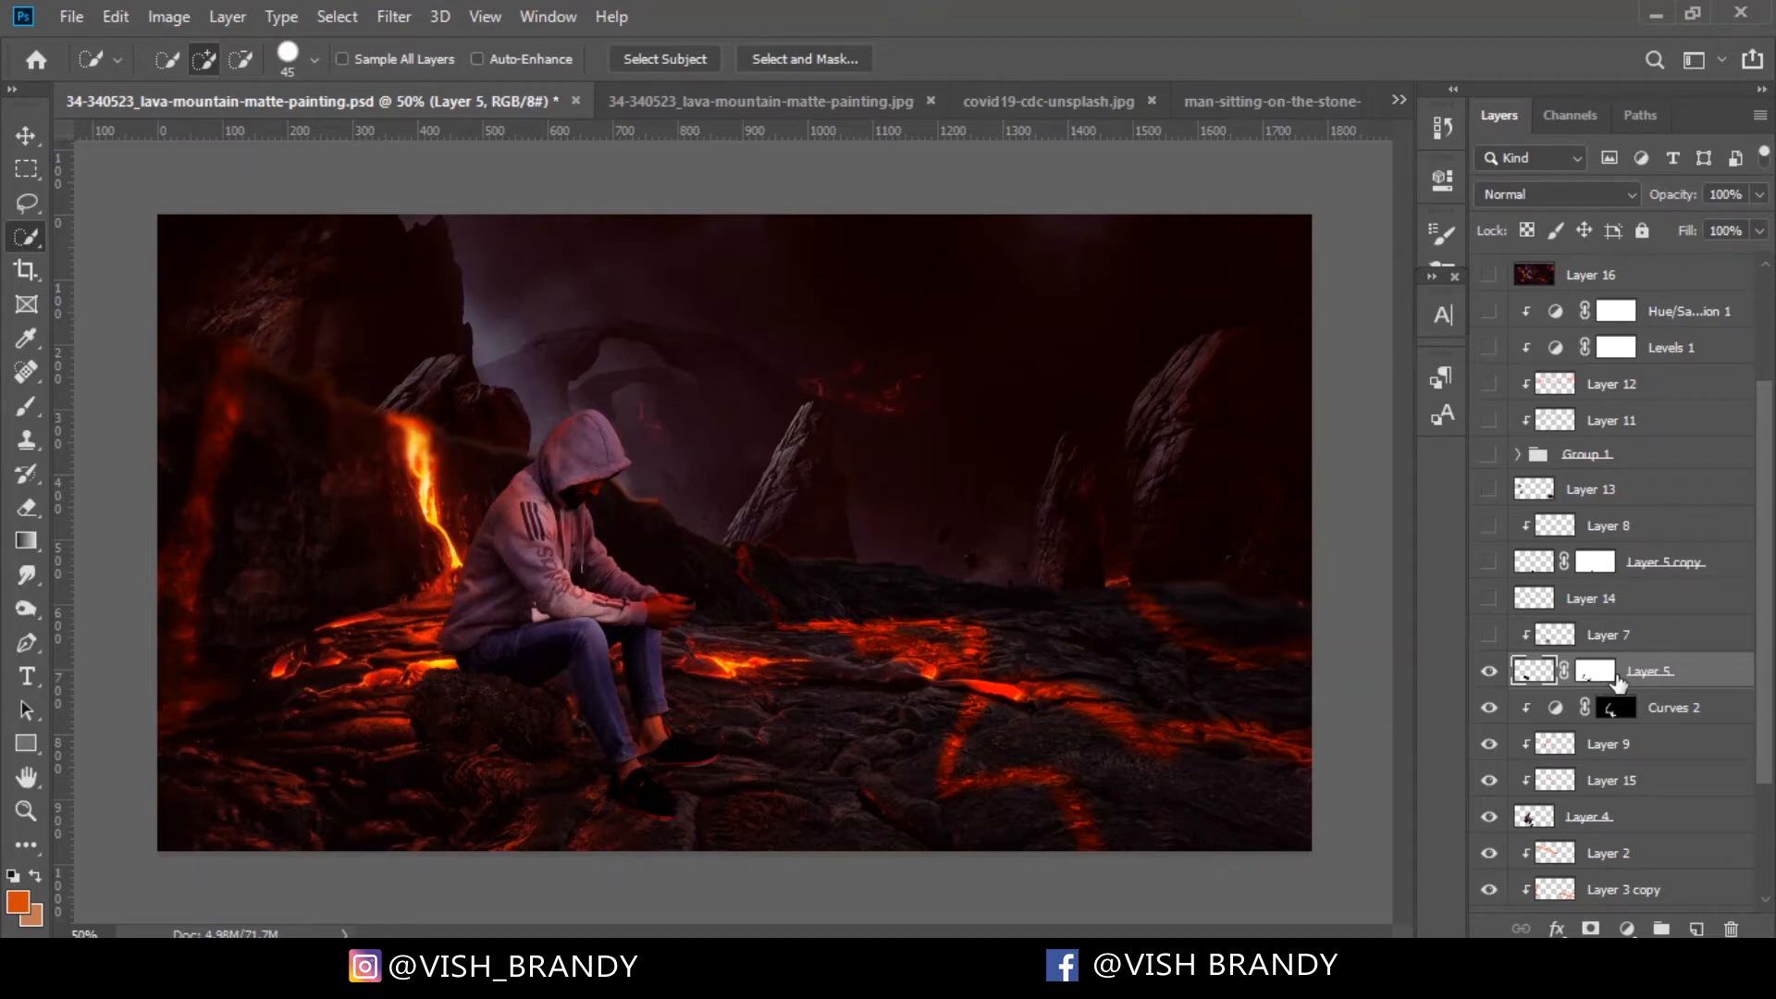
Set up the Brush tool with maximum hardness and black (000000) as the foreground colour
click(27, 409)
click(188, 60)
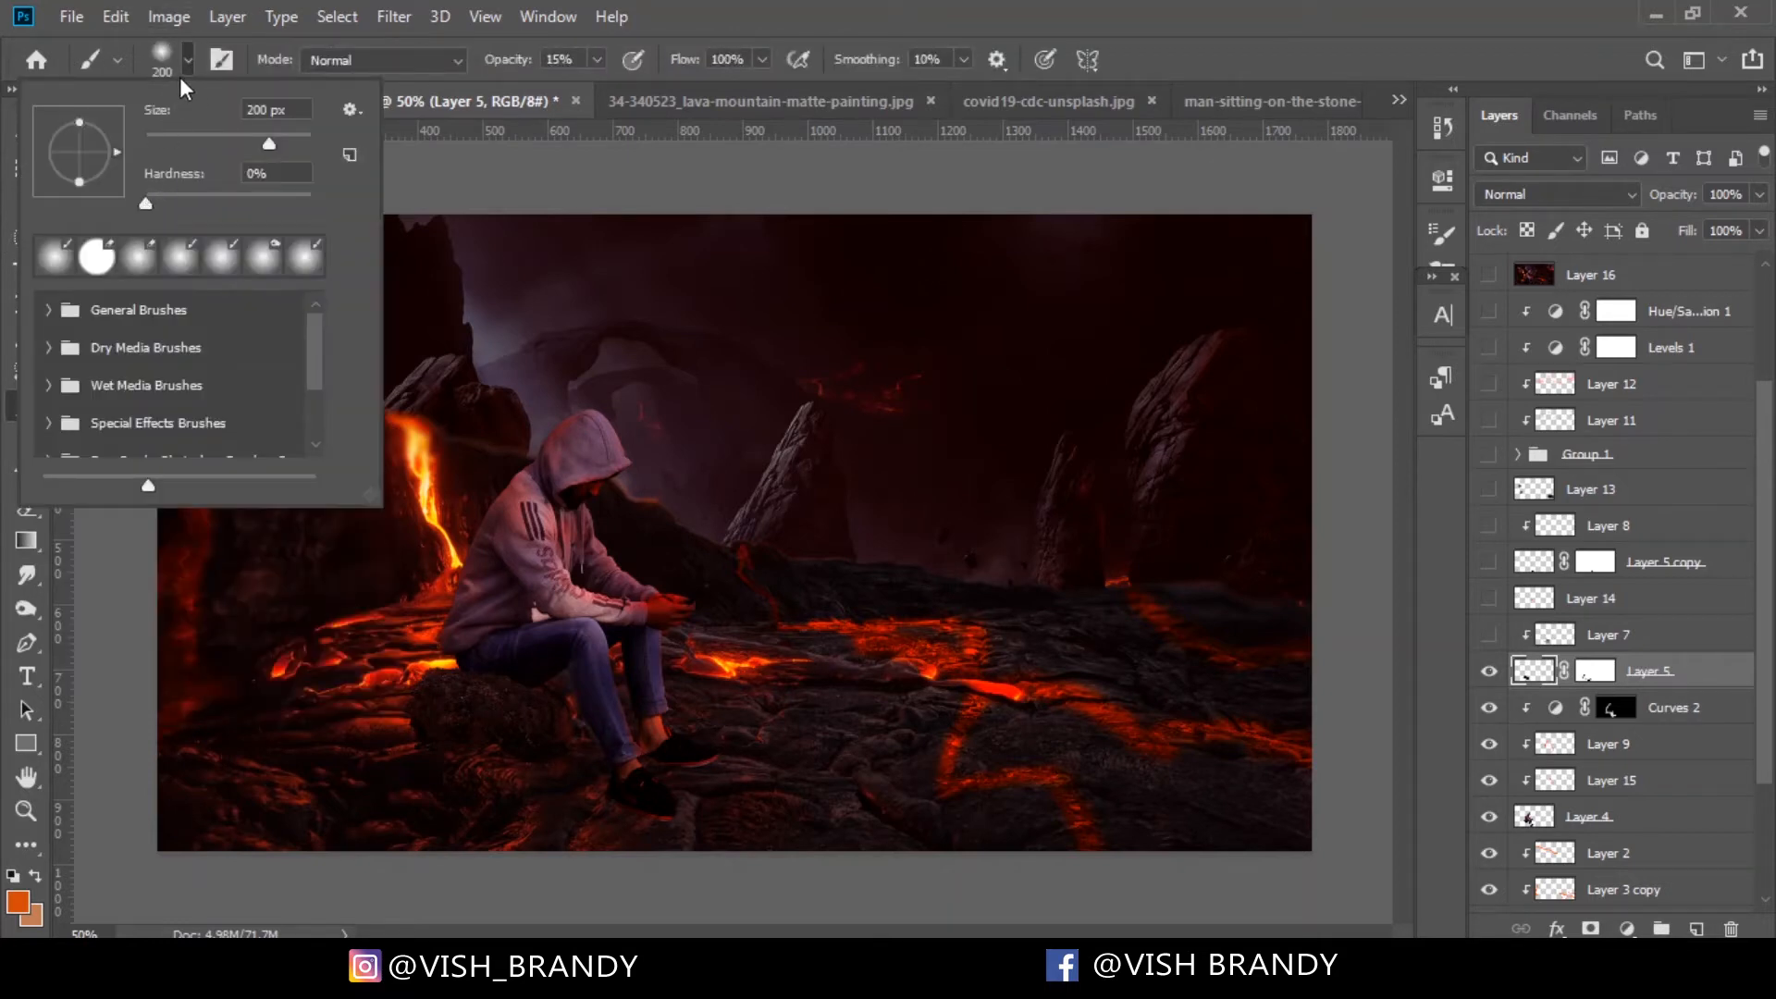
mouse_move(147, 198)
mouse_down()
mouse_move(336, 213)
mouse_move(324, 196)
mouse_up()
click(202, 70)
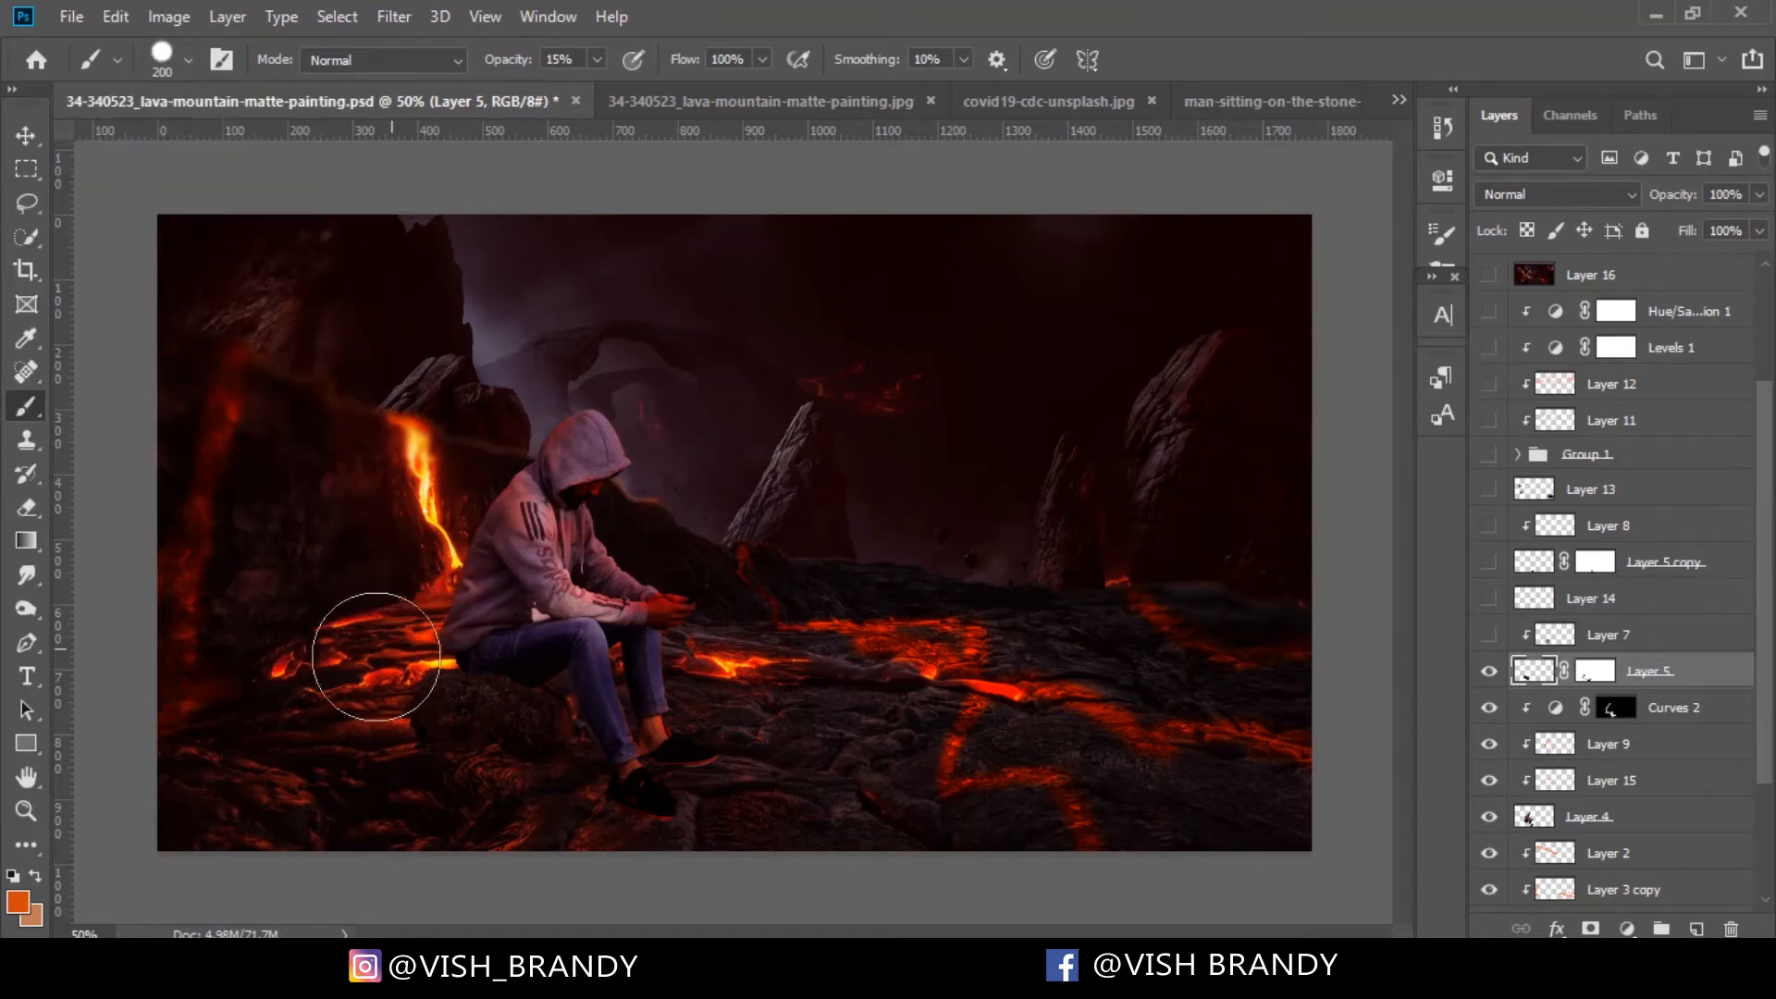
click(18, 902)
click(1002, 559)
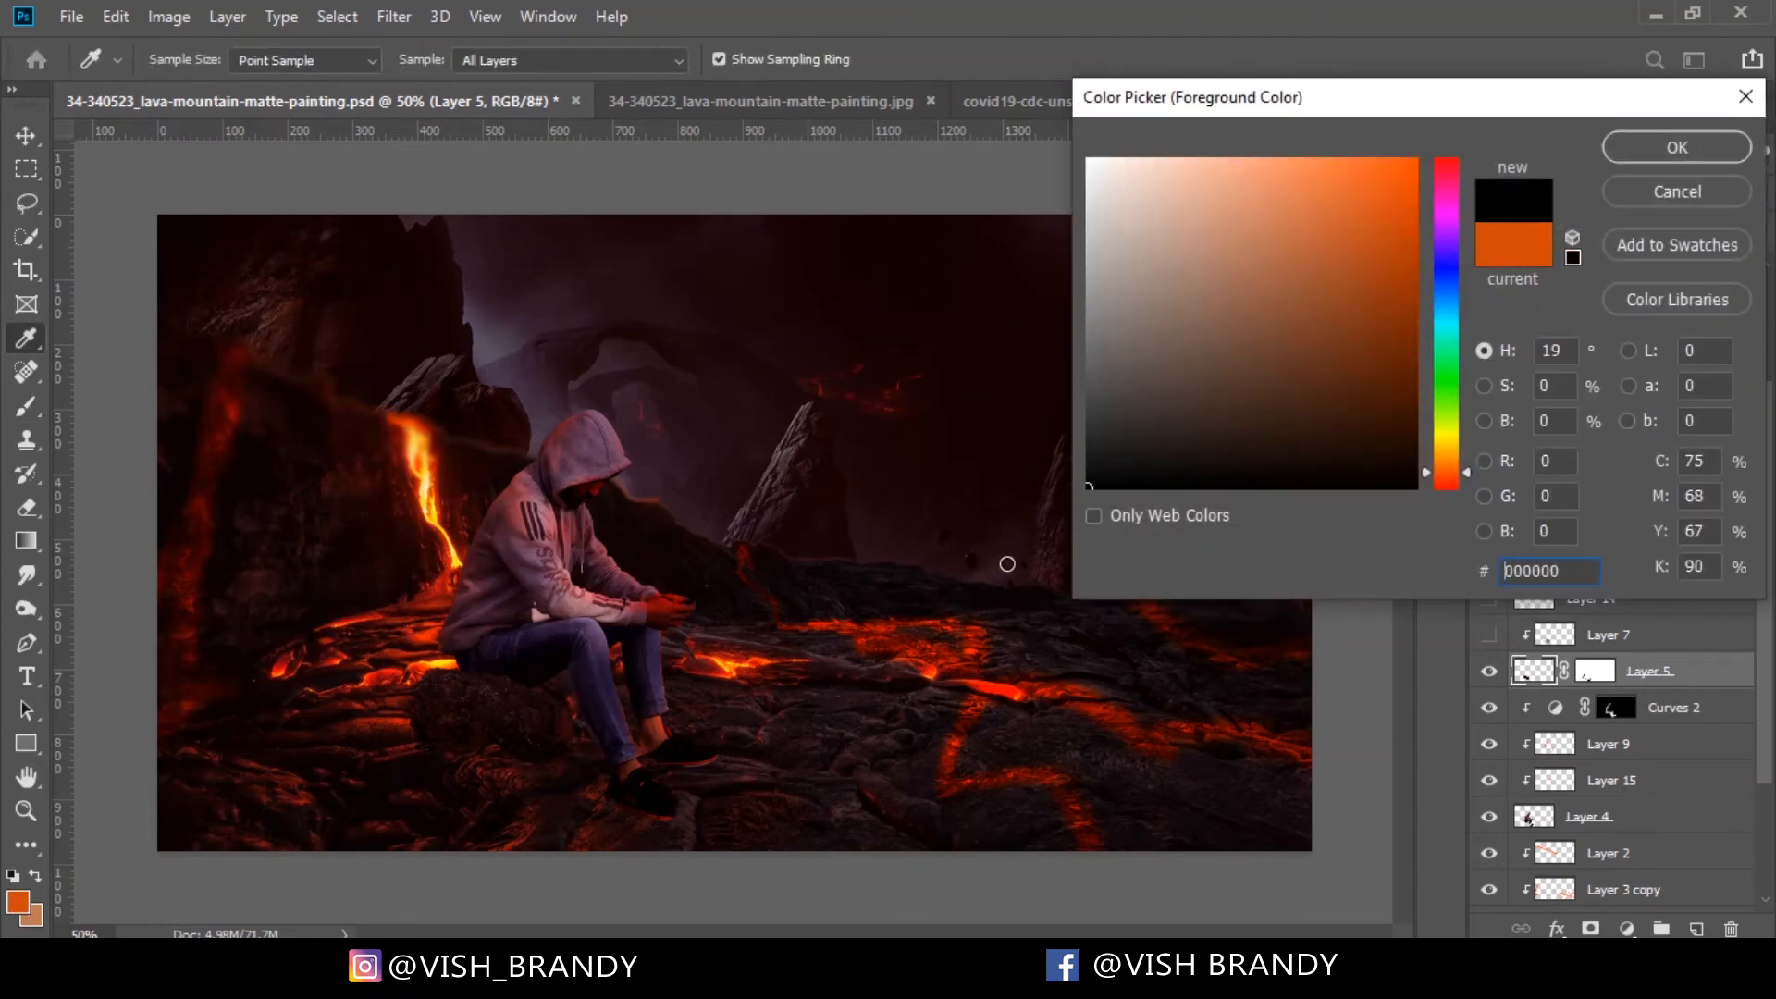
click(1673, 169)
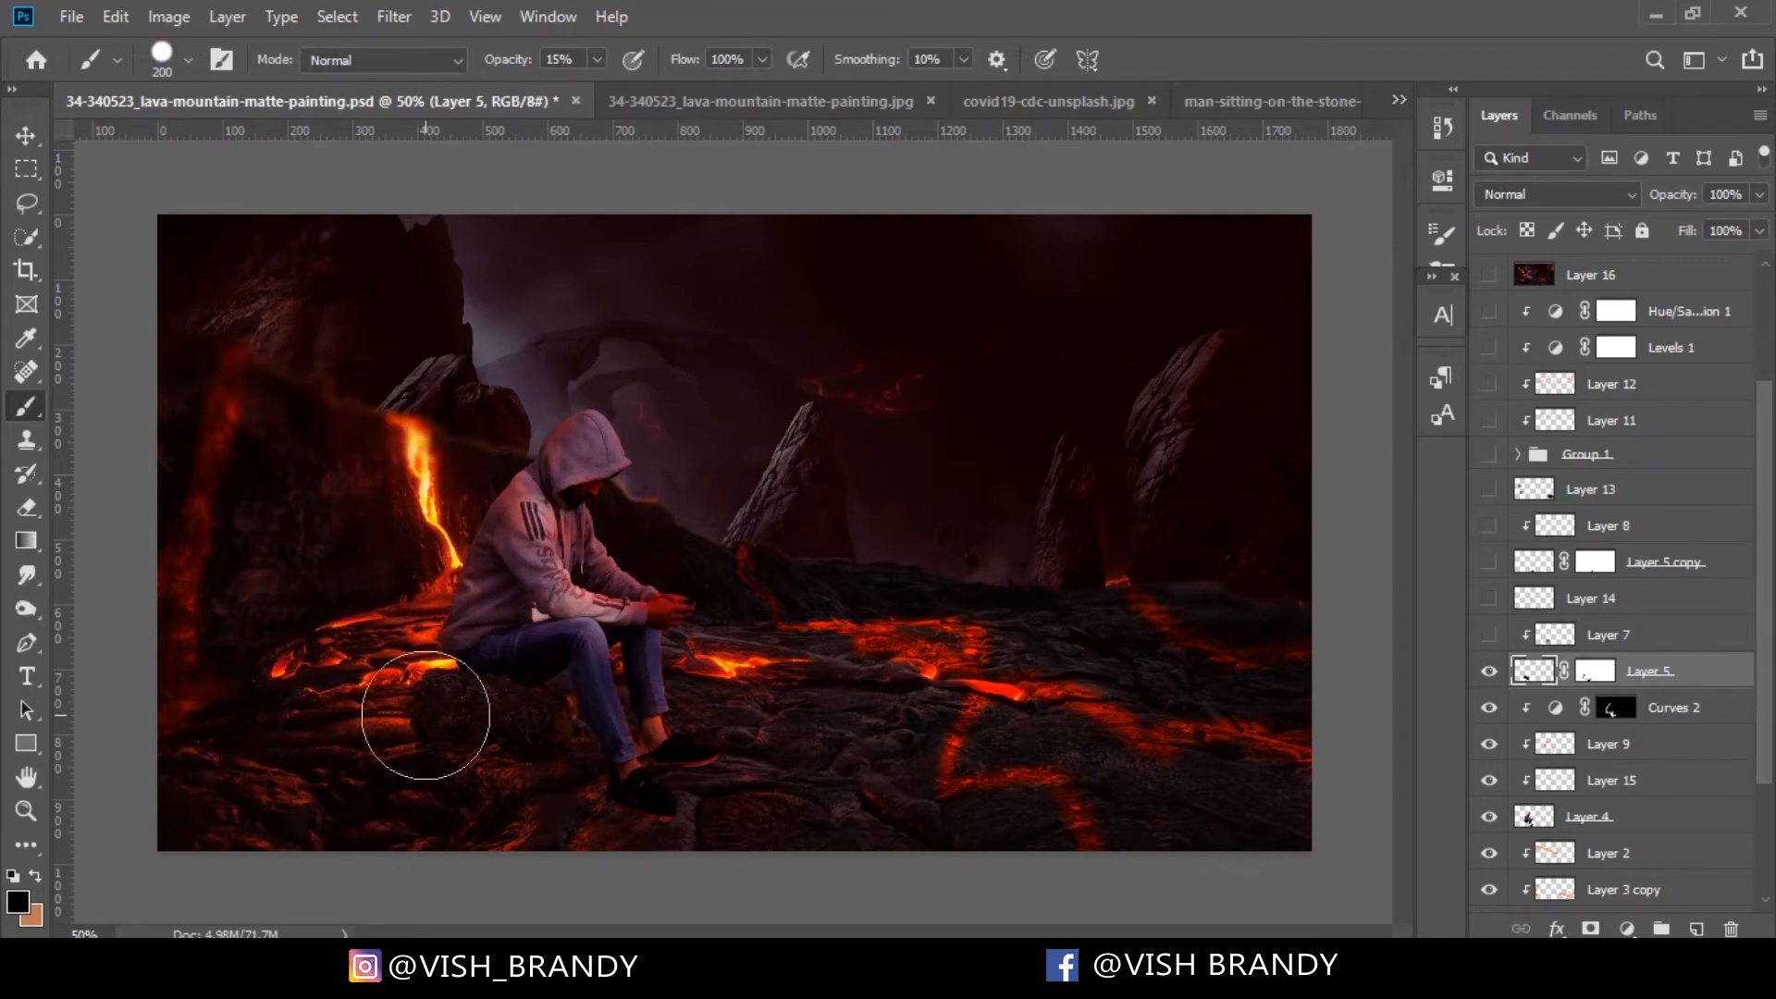
Select Layer 5's layer mask and look at the document's edit history
click(1594, 638)
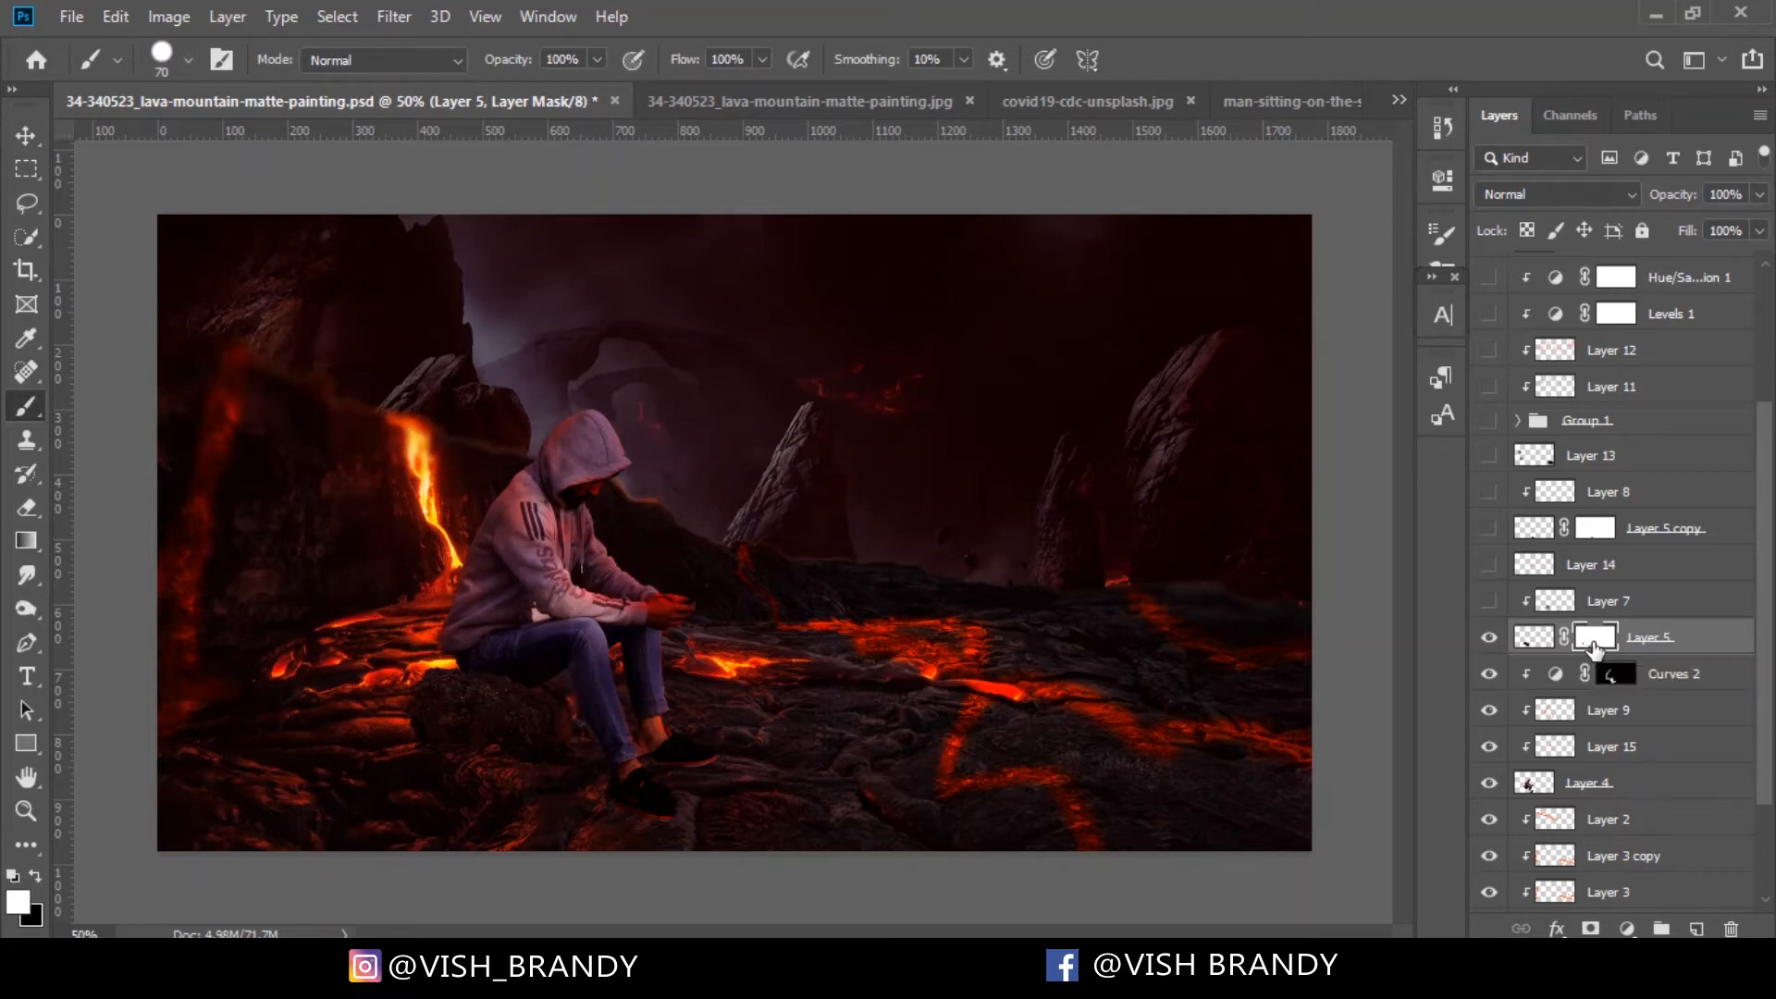
click(1442, 127)
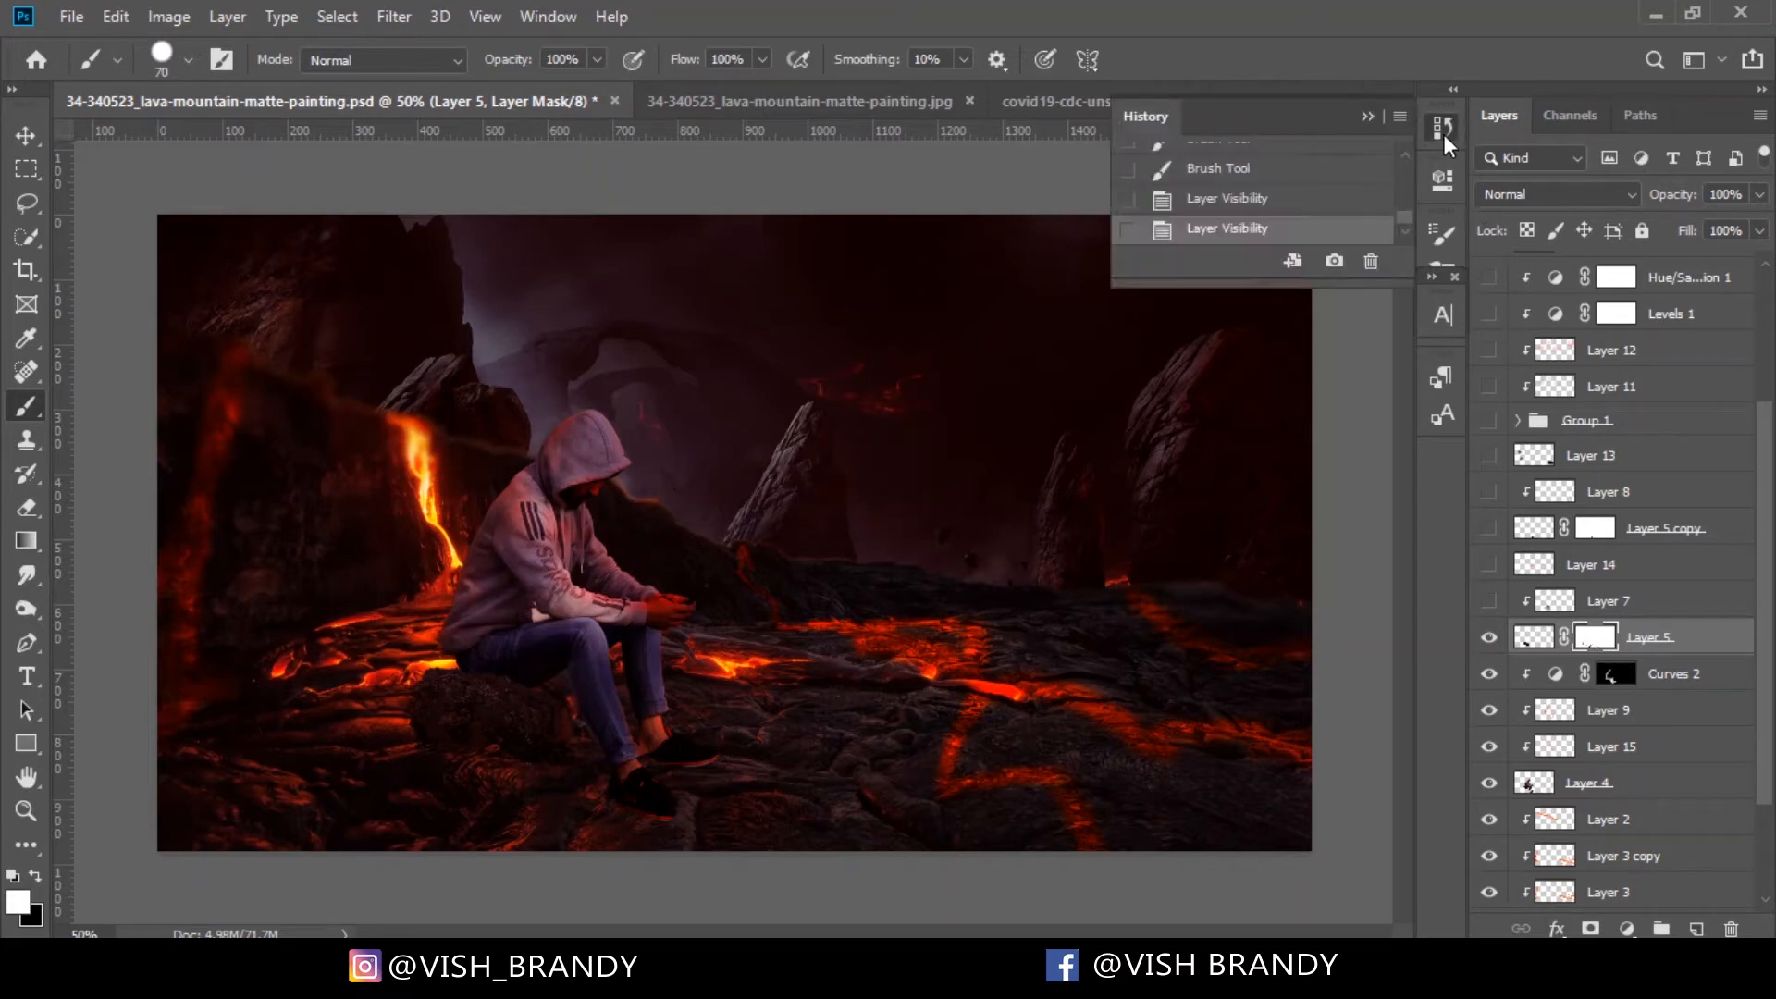
click(1367, 116)
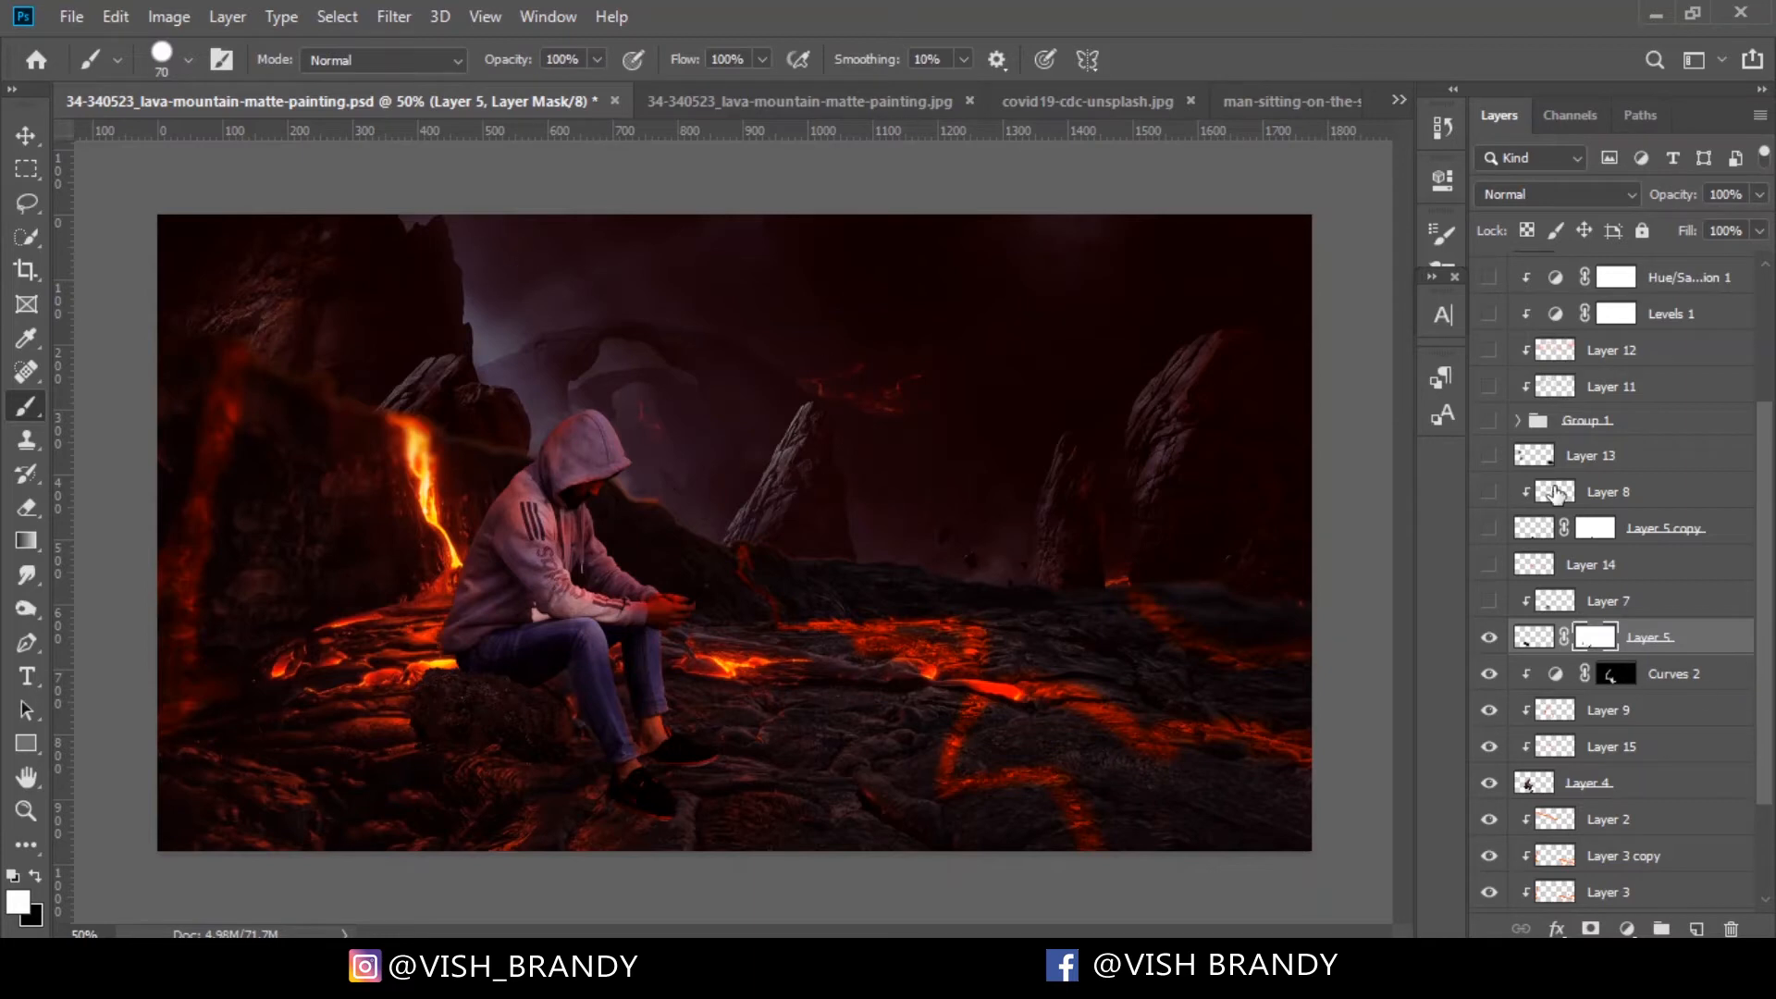
Show and select the clipped Layer 7 that shades the rock, and make black the foreground colour
click(1489, 605)
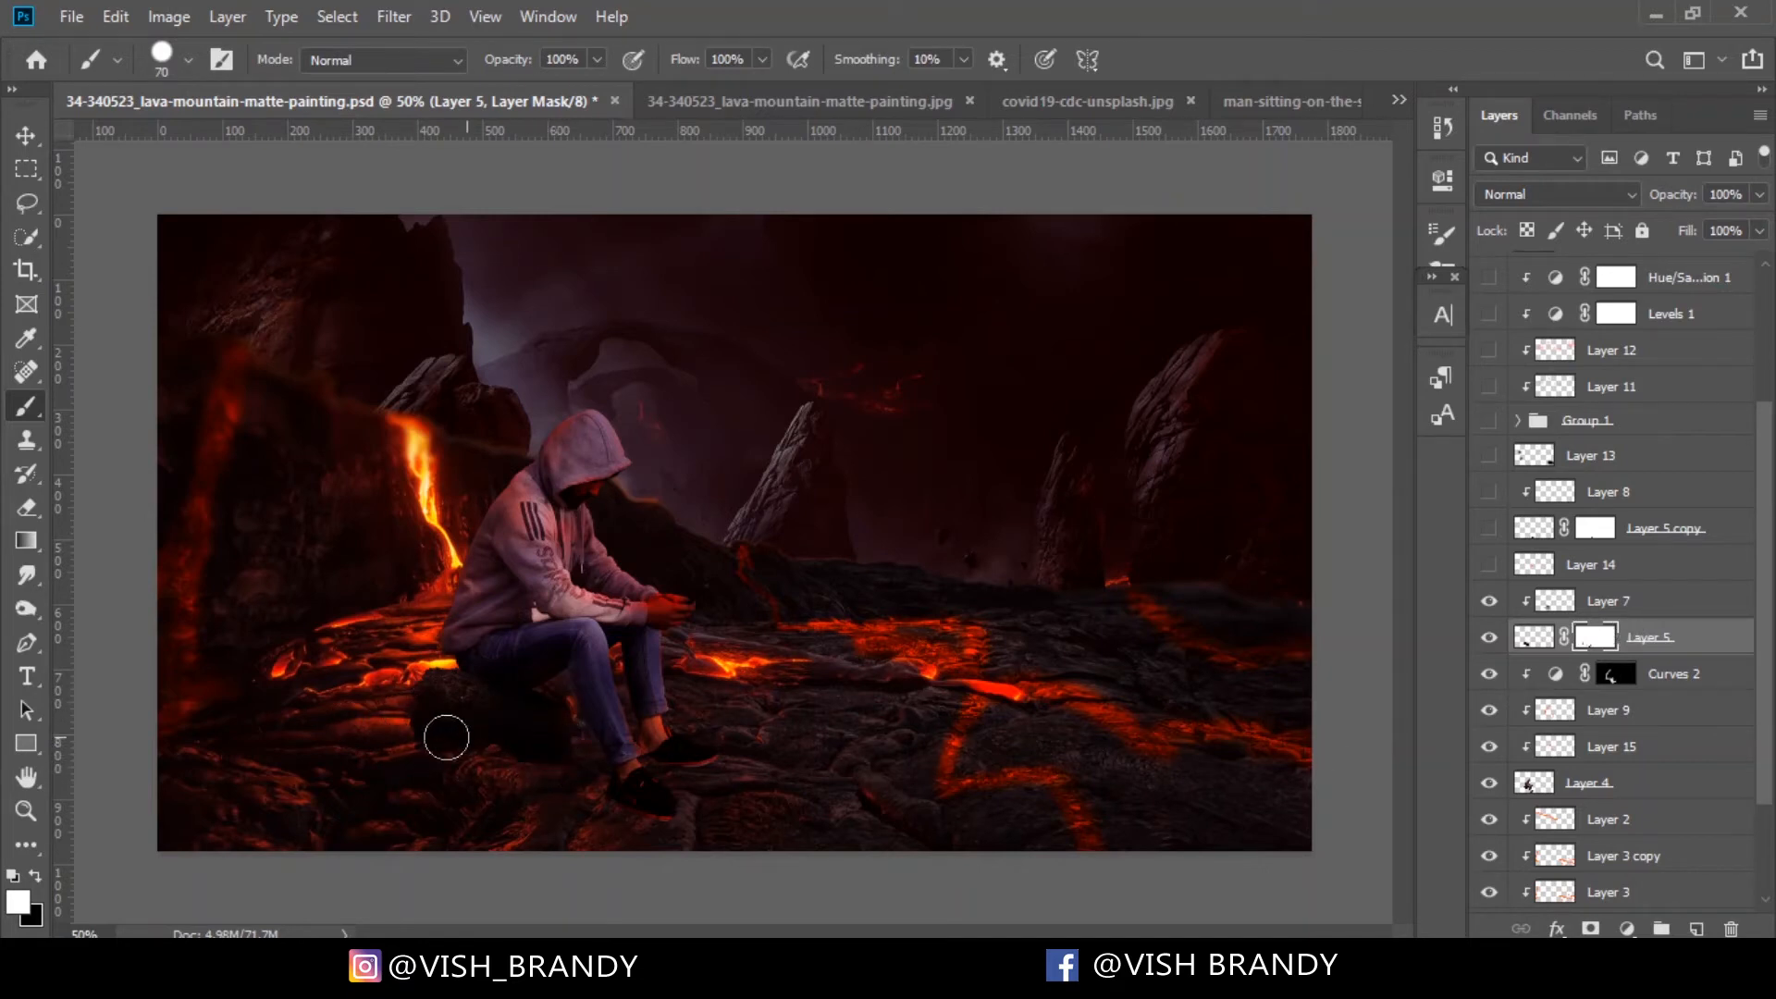
click(1554, 601)
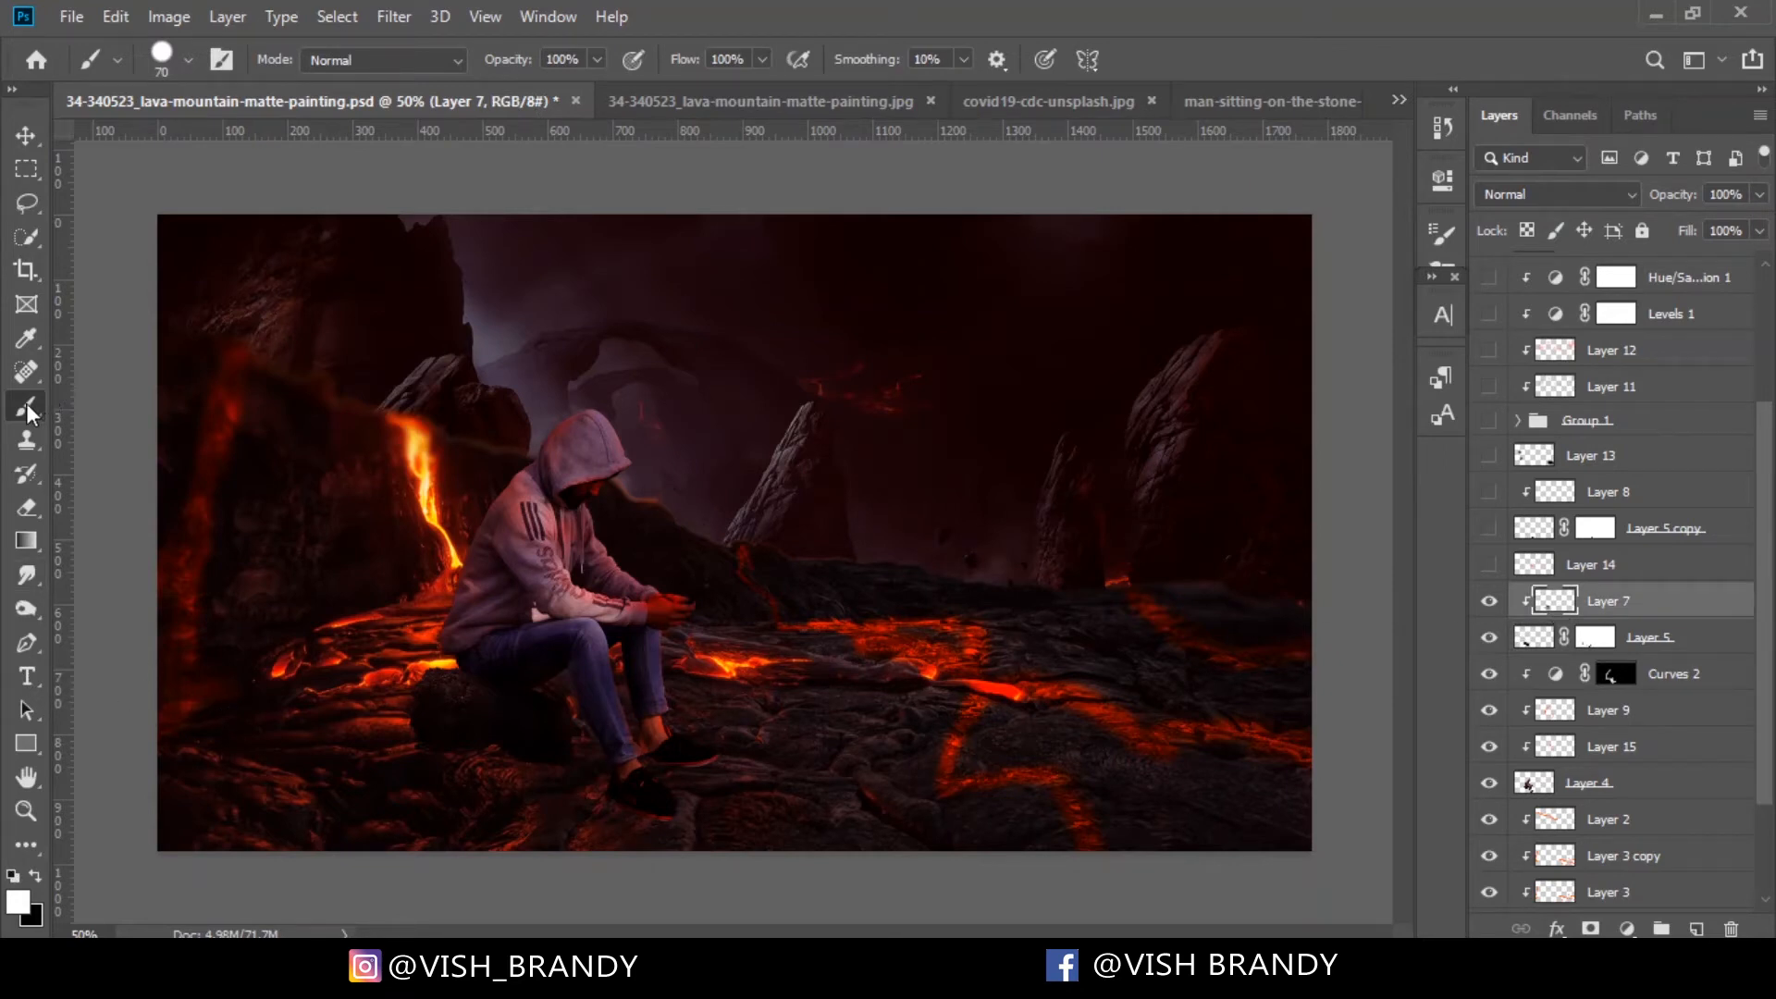
click(35, 875)
Show Layer 14, the red glow between the man's phone and his face, and make it the active layer
scroll(1665, 601, up, 2)
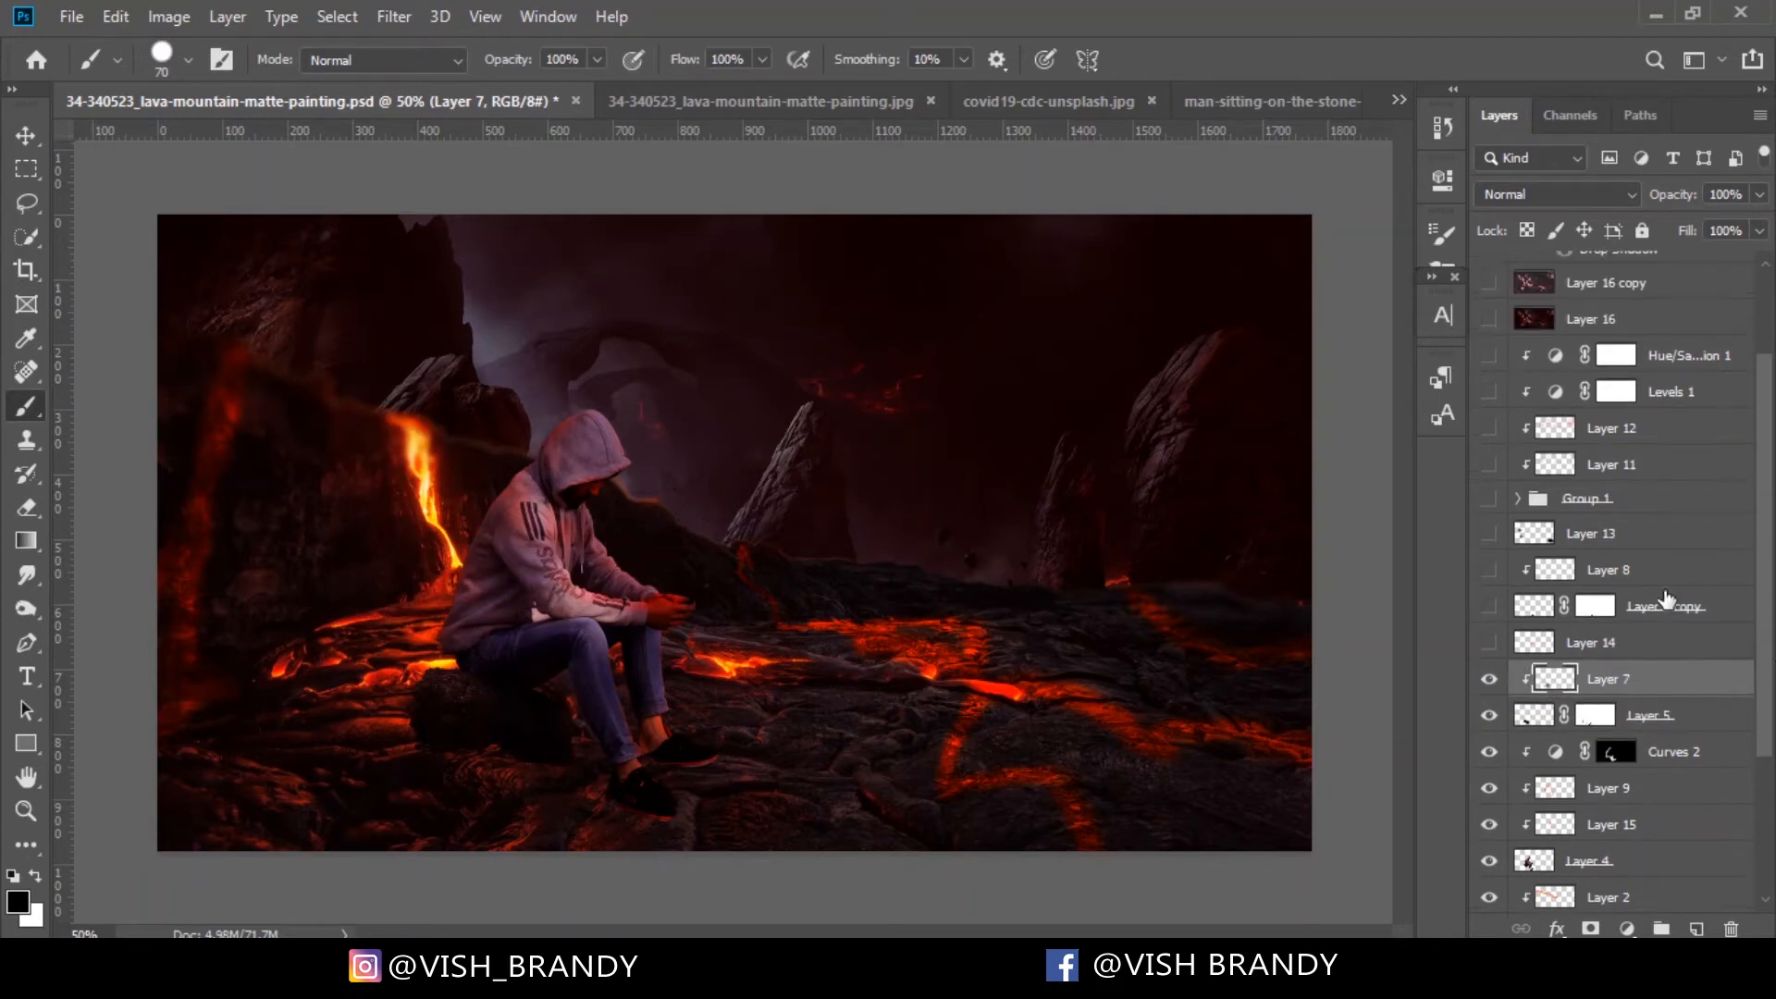
click(1489, 644)
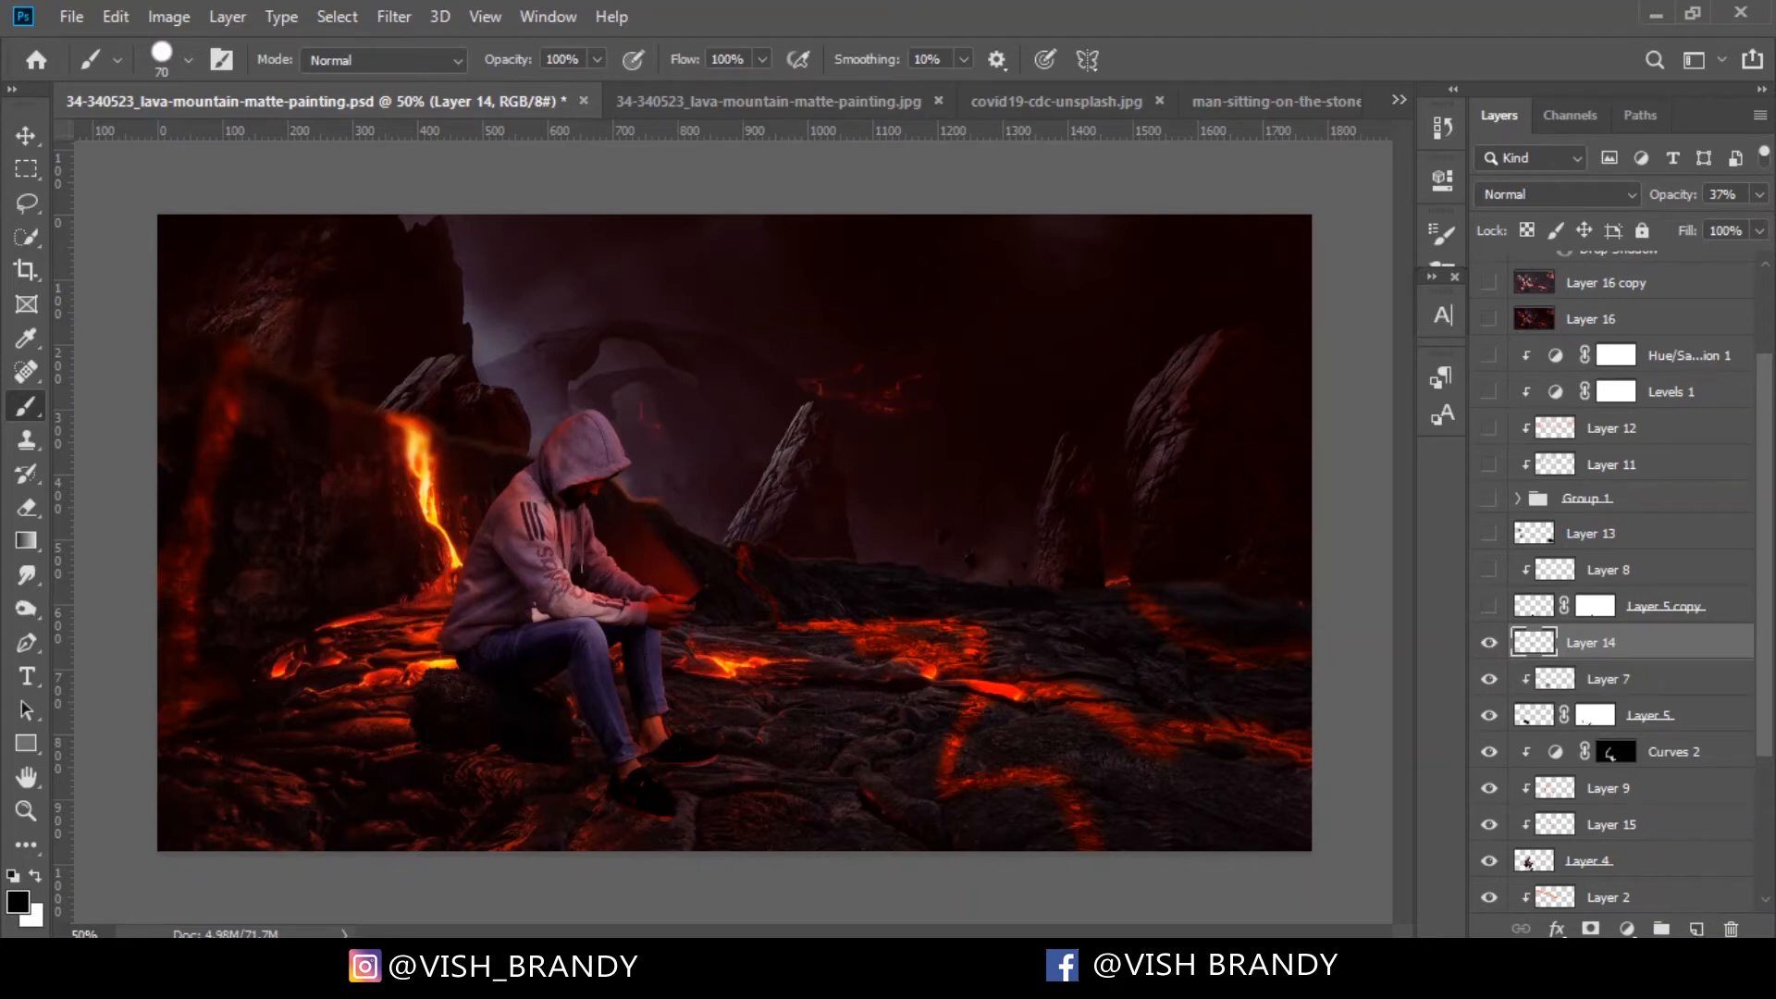
Outline the four-sided glow area from the phone to the man's upper body with the Pen tool and turn it into a selection
click(25, 647)
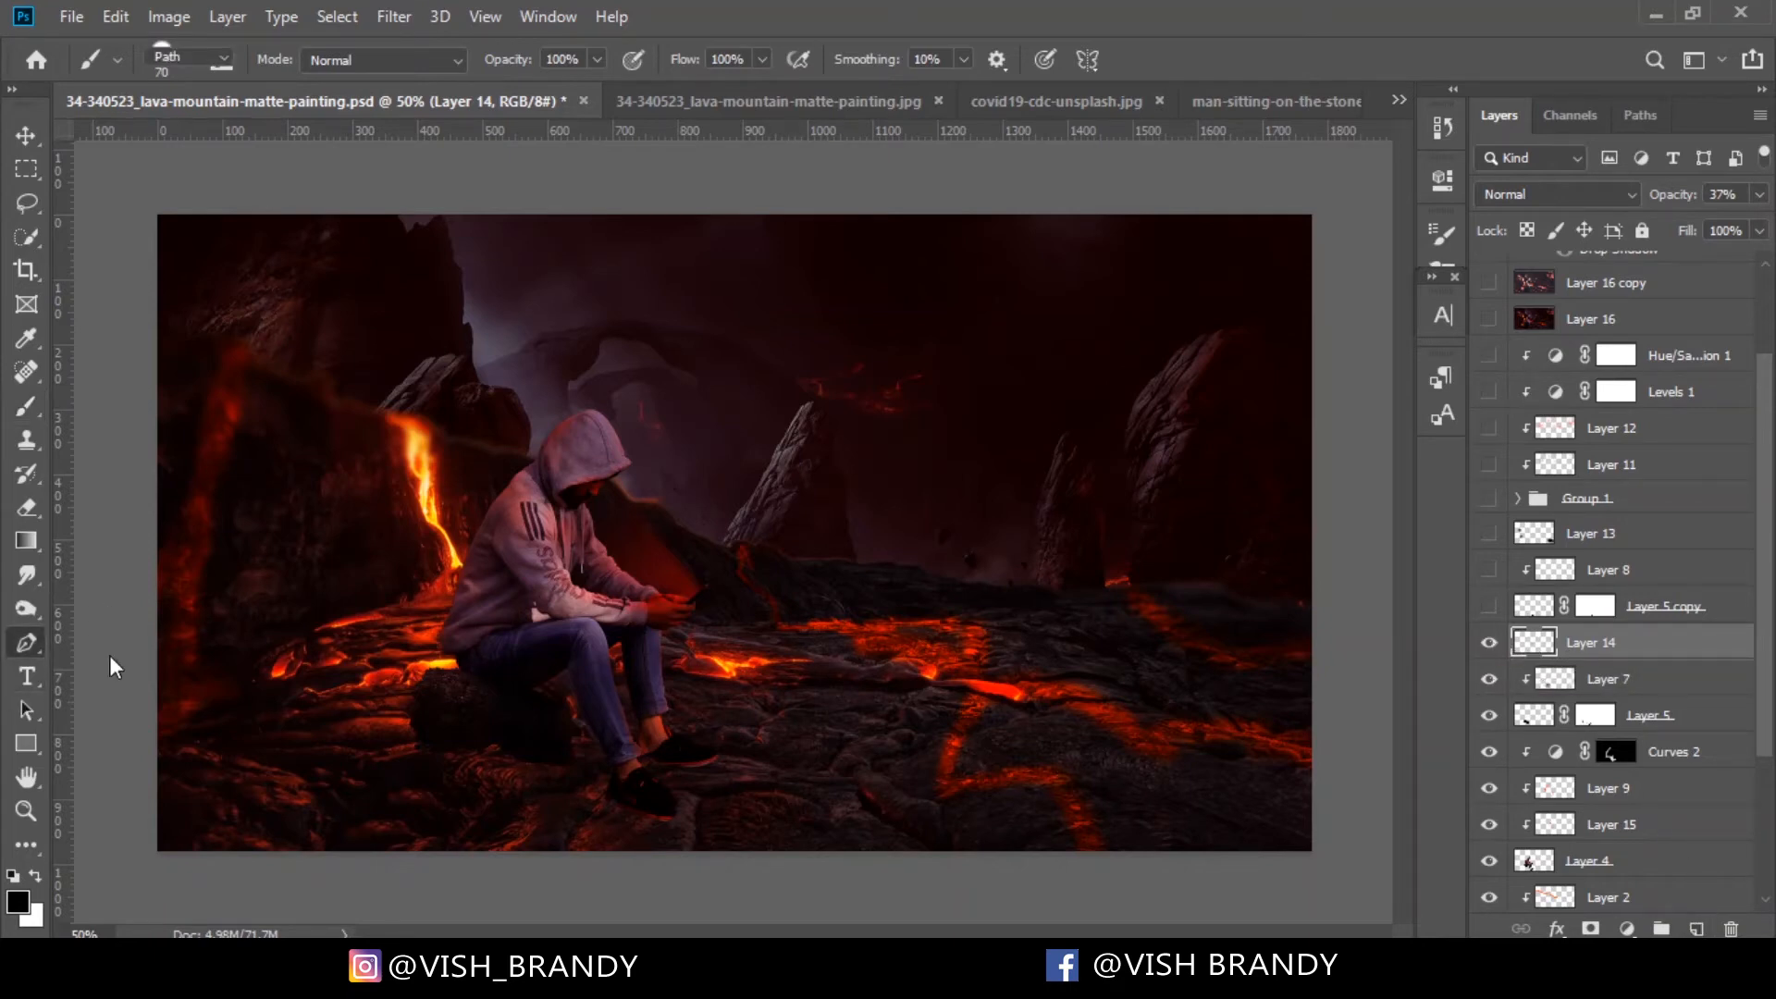
click(668, 612)
click(701, 586)
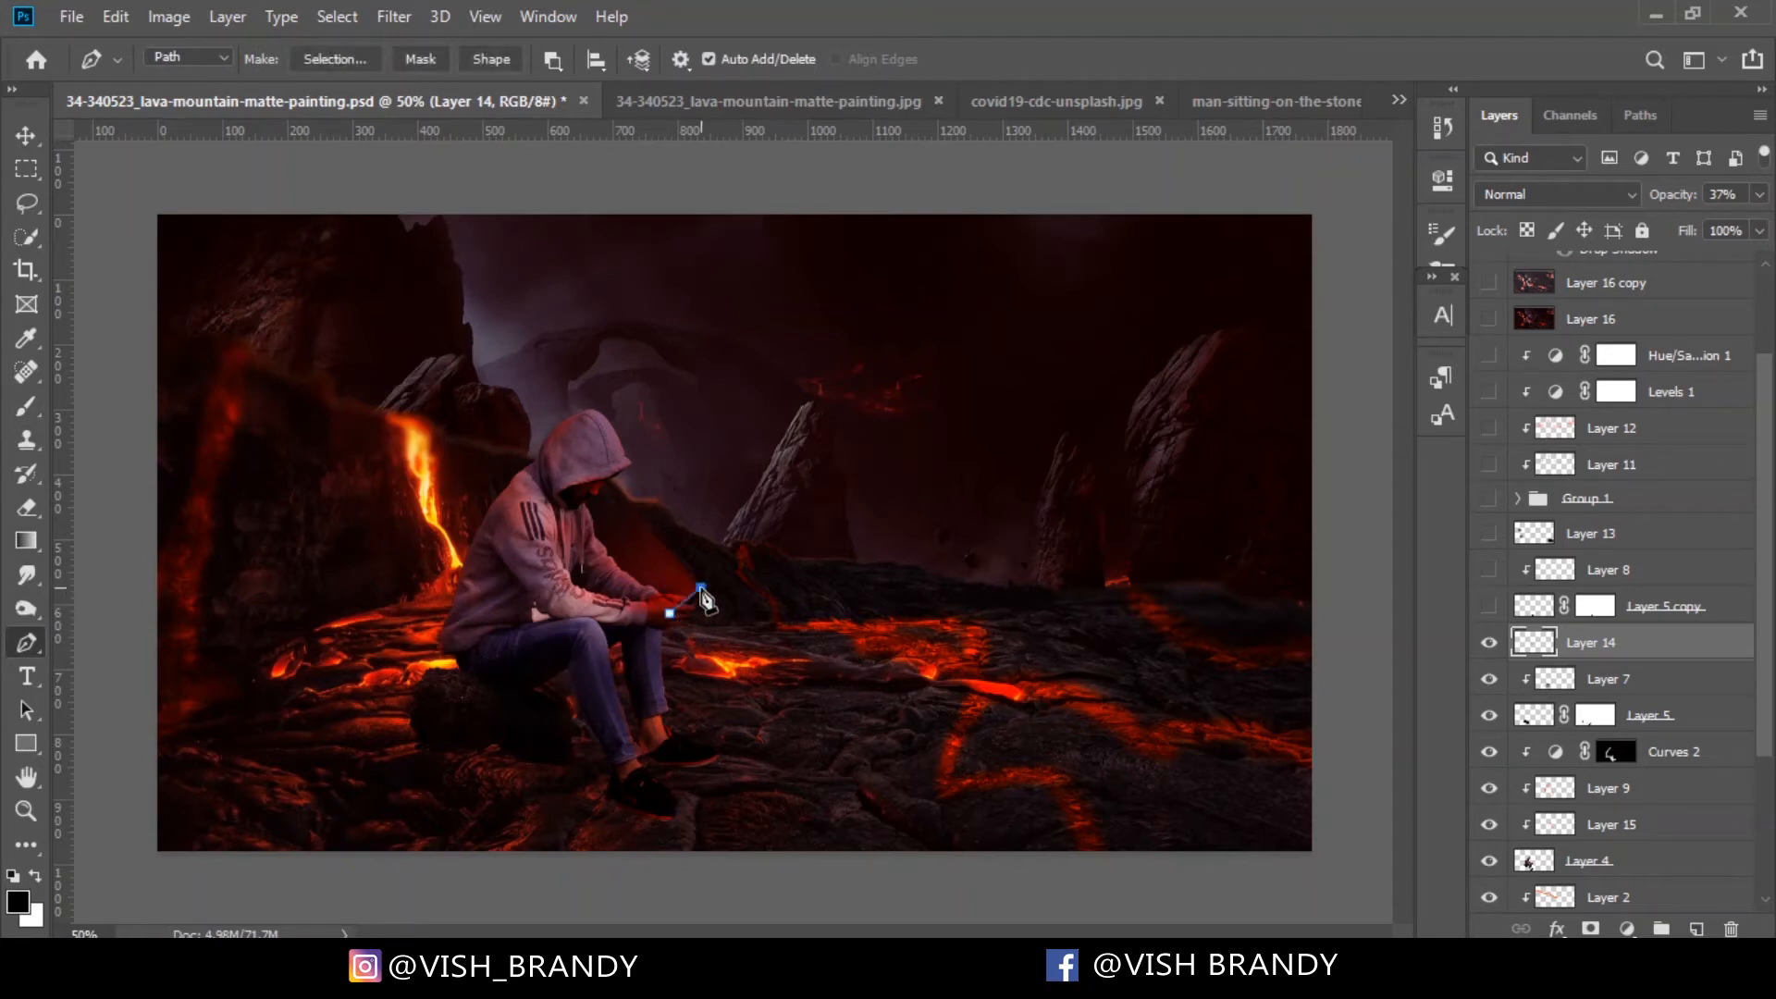
click(630, 503)
click(541, 557)
click(669, 612)
key(ctrl+Return)
key(ctrl+shift+i)
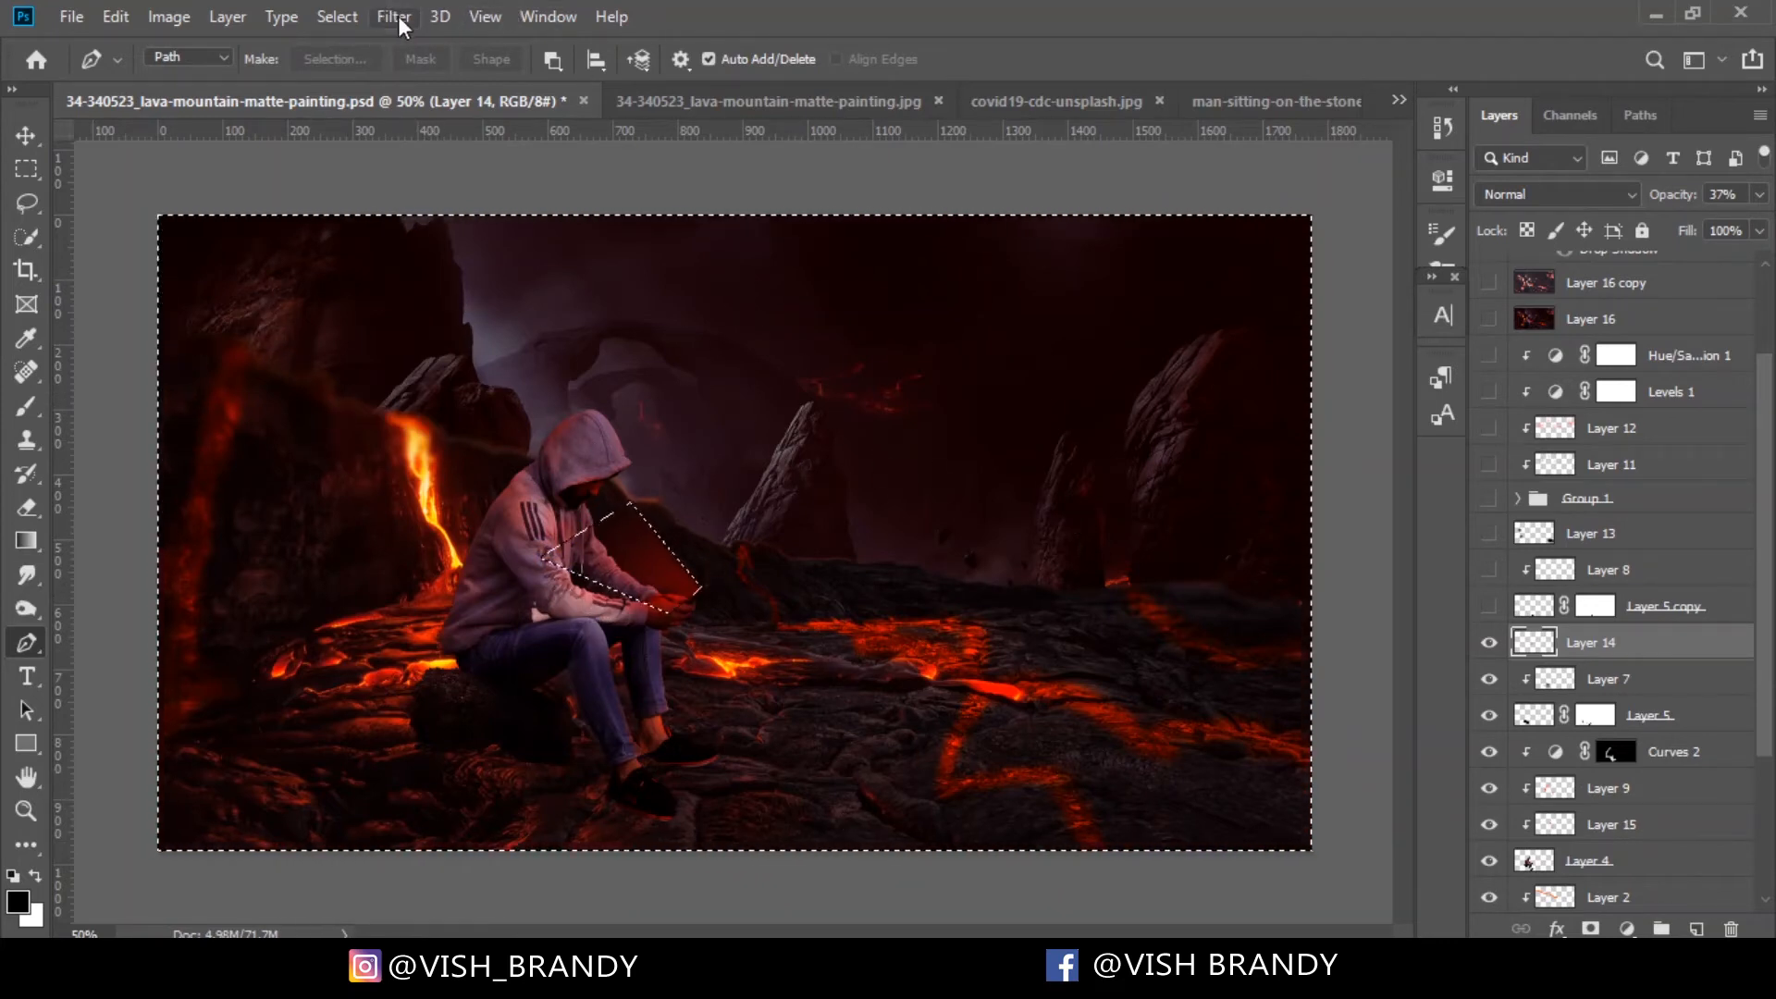
click(337, 17)
click(370, 119)
Set up the Gradient tool with a bright red foreground colour and the Foreground to Transparent preset, and clear the selection
click(28, 541)
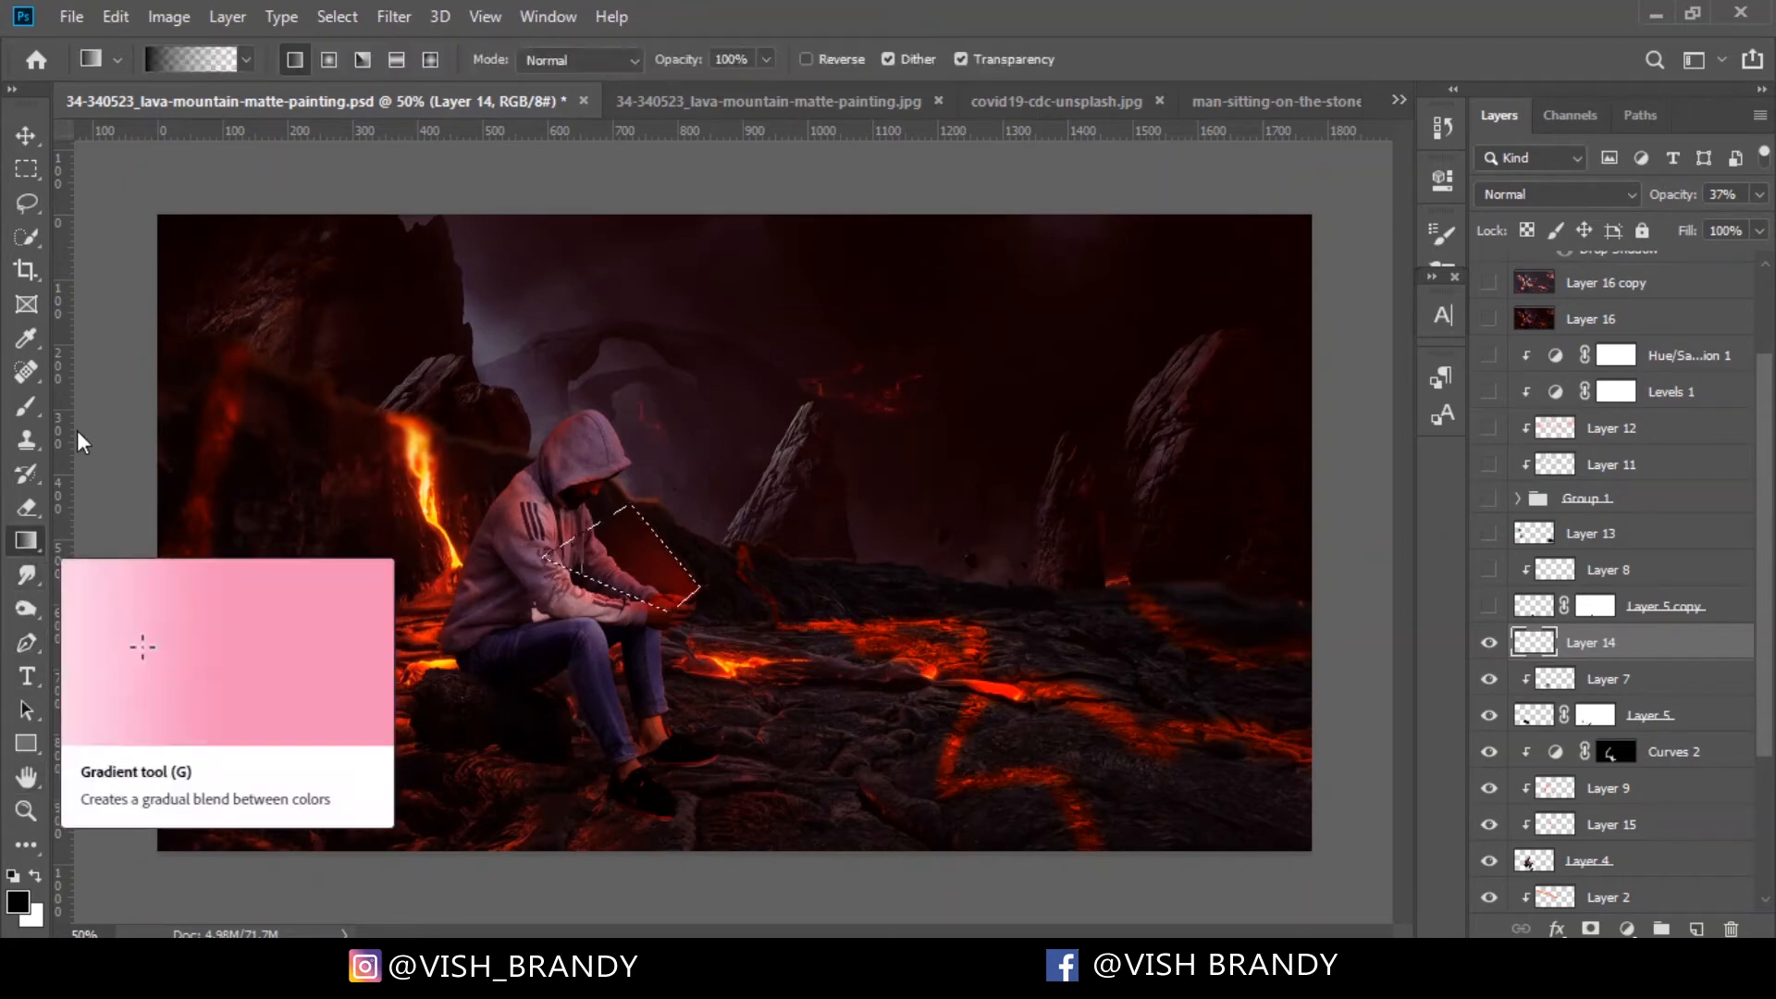
click(168, 60)
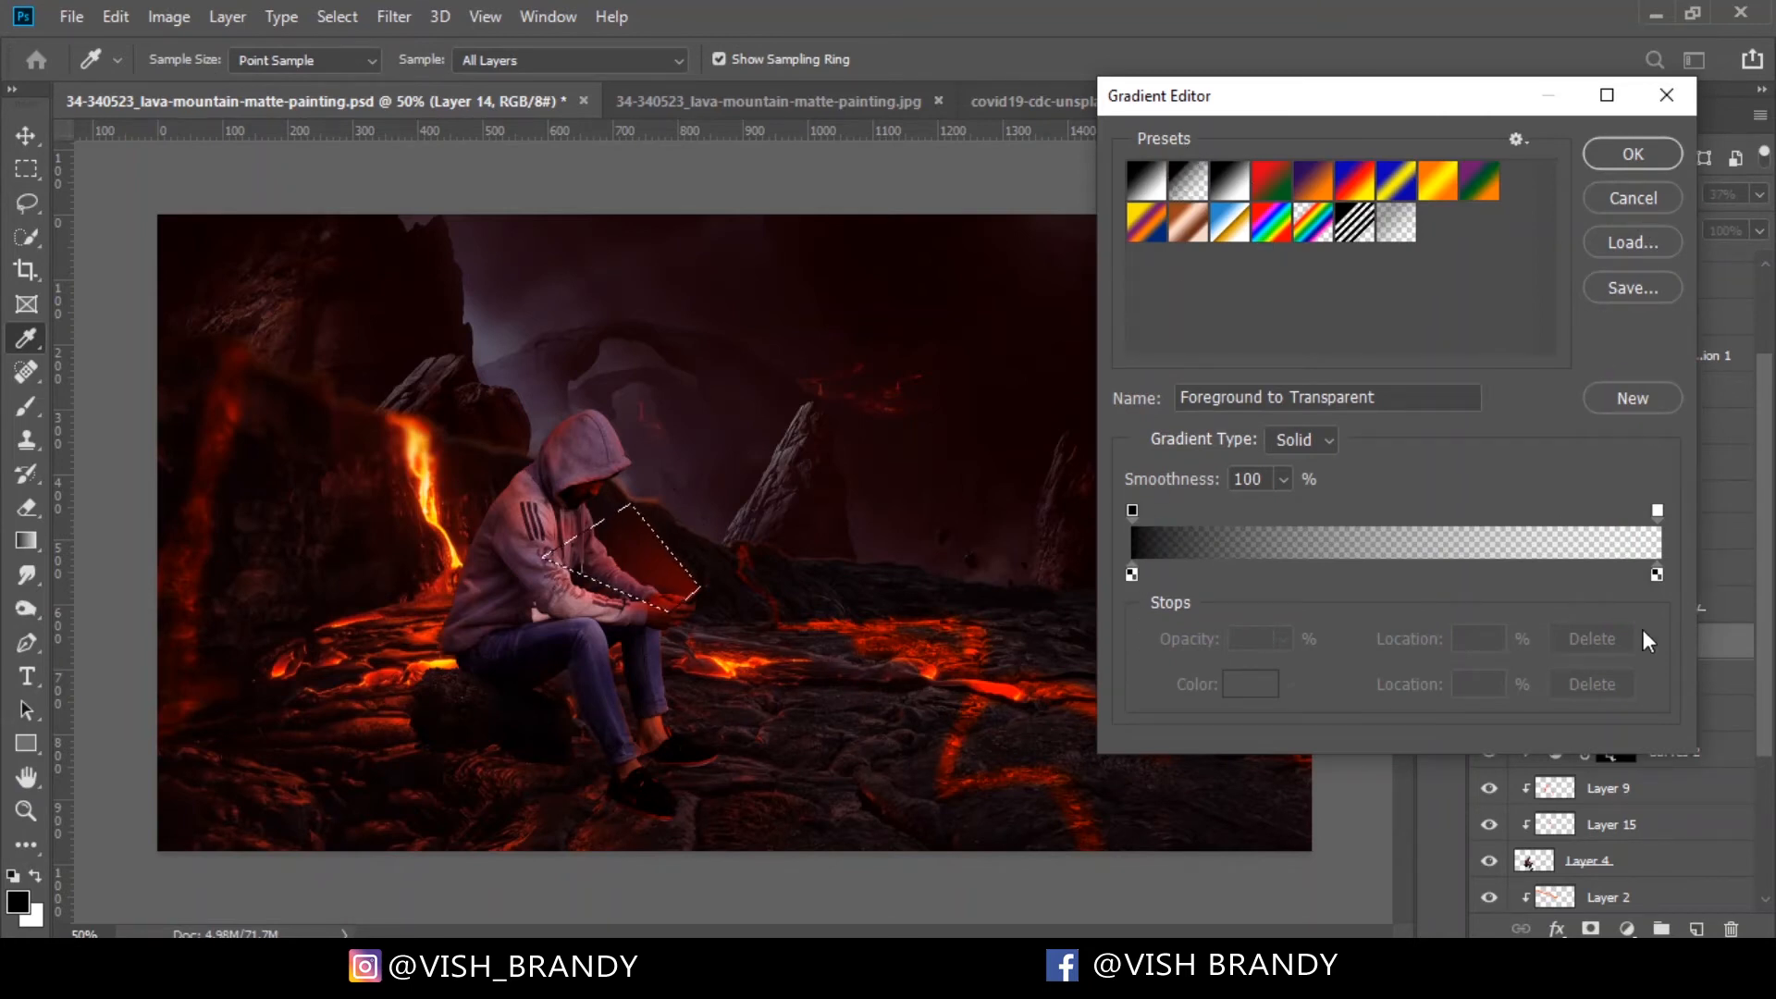
click(1624, 206)
click(19, 901)
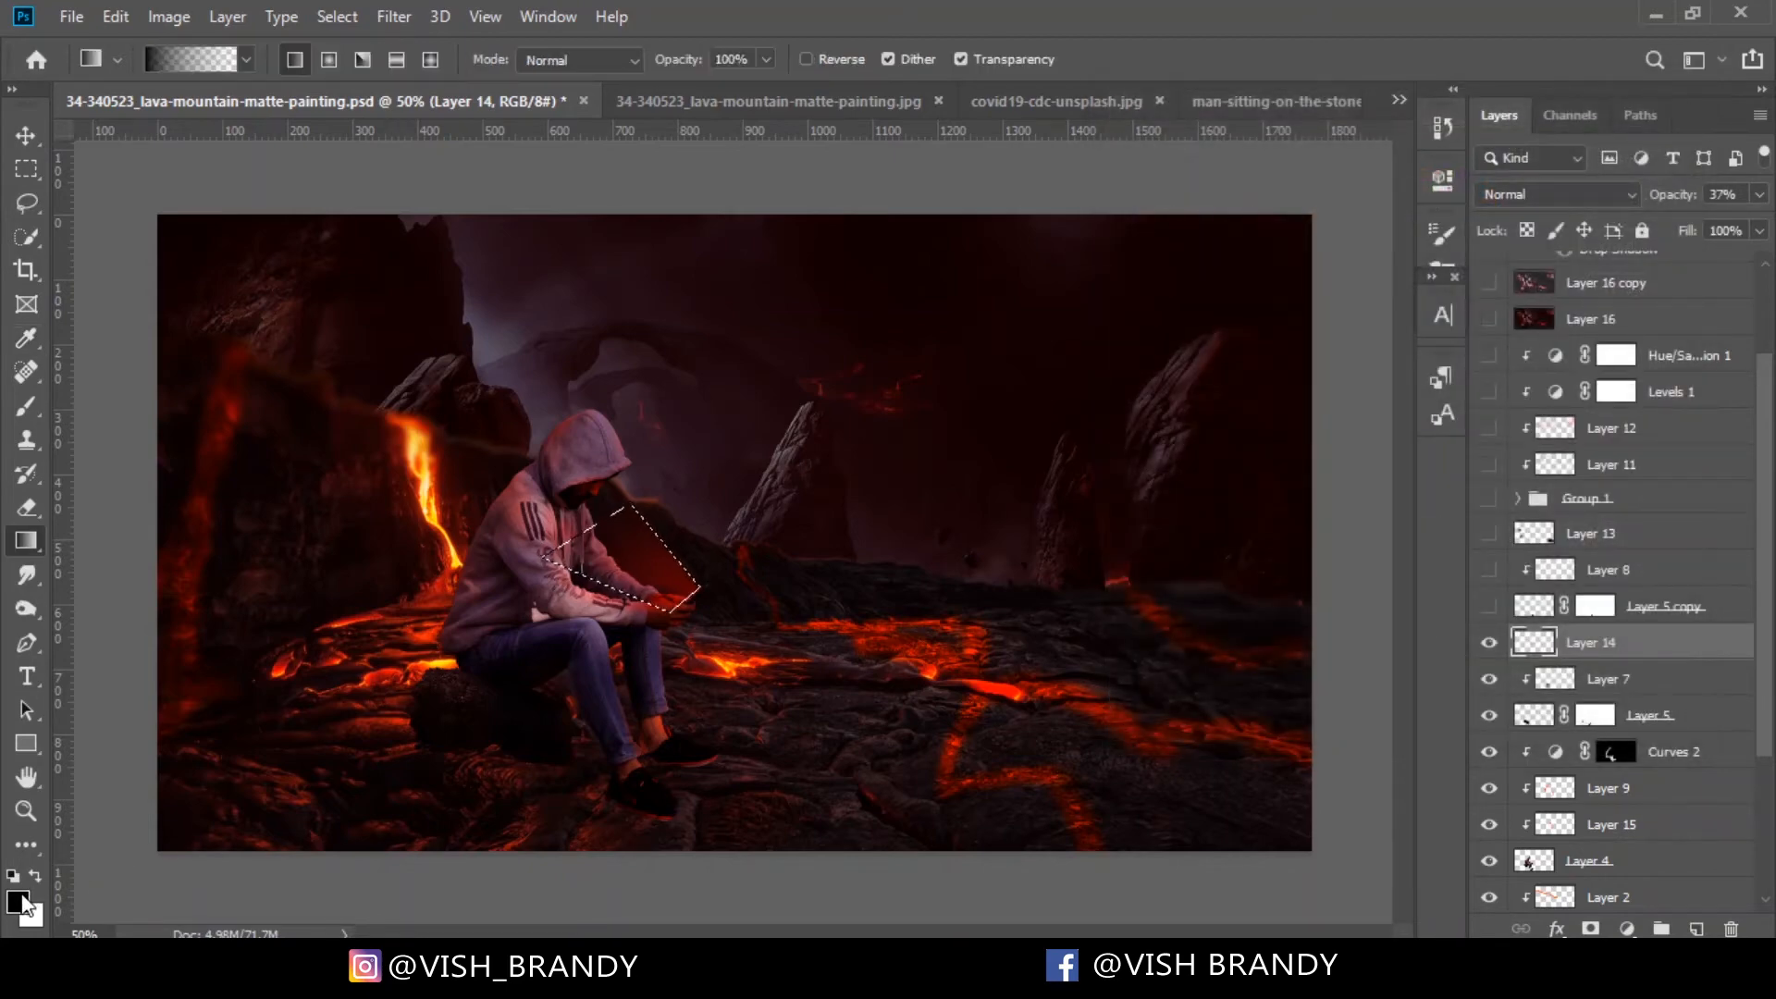
click(1449, 189)
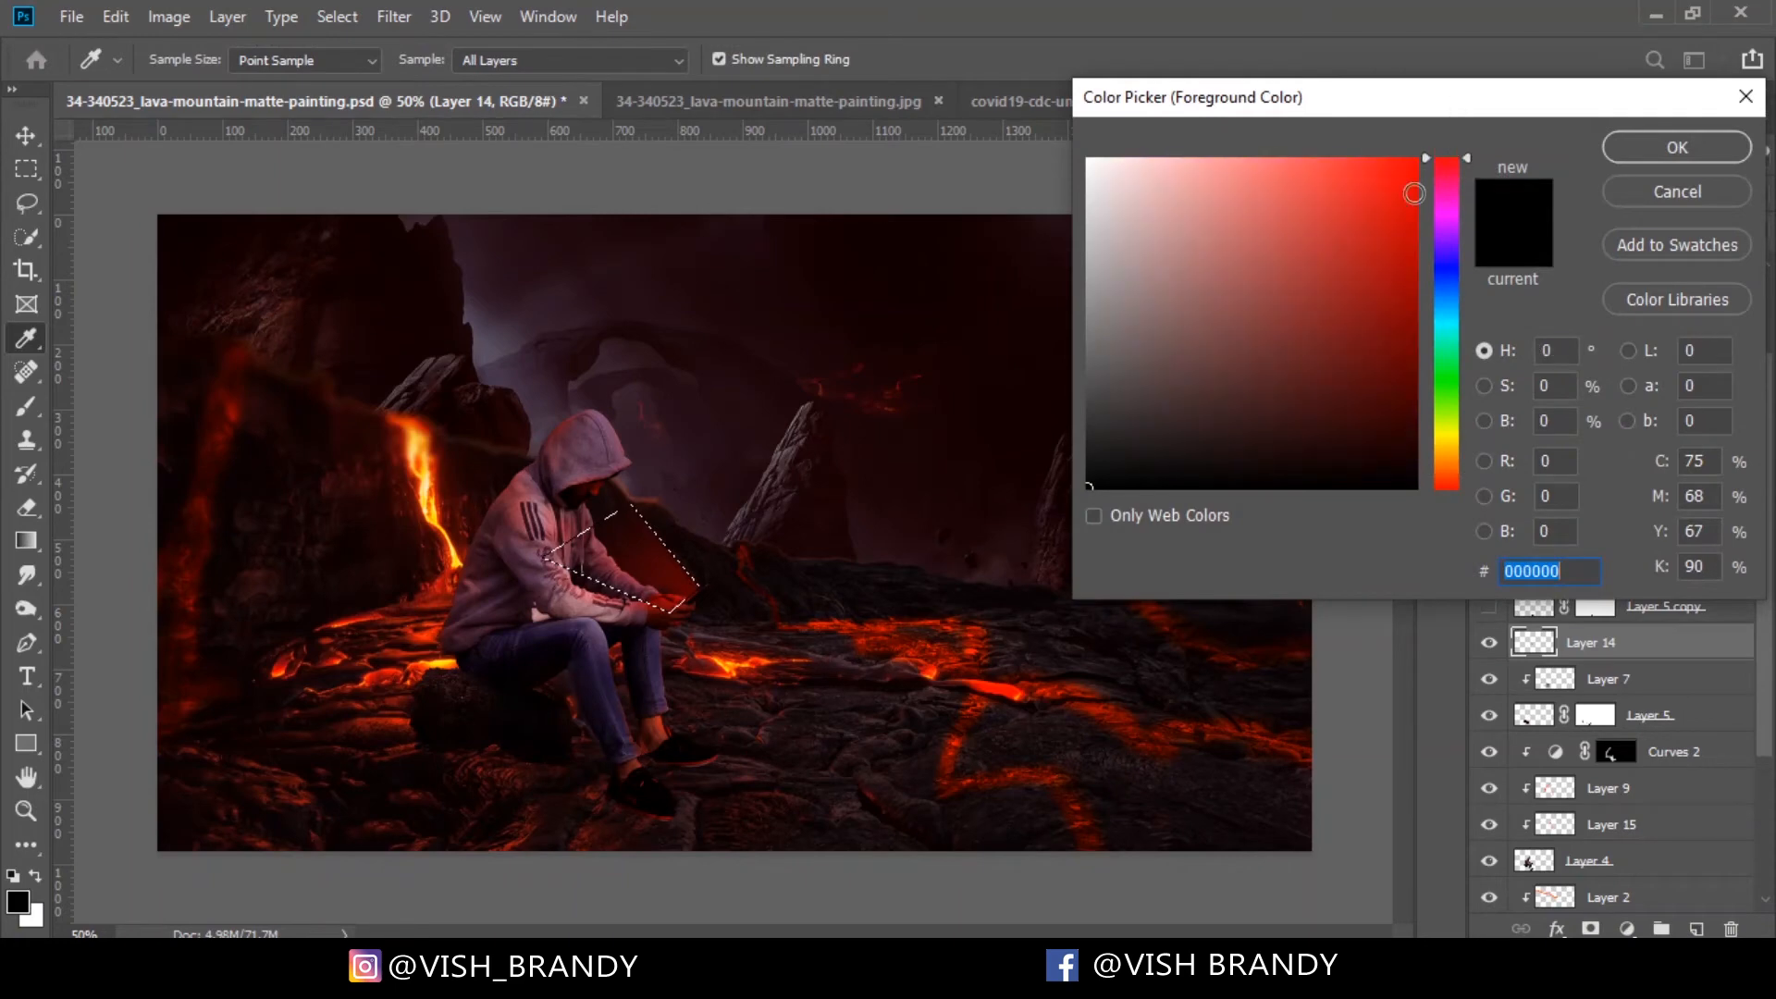
click(1410, 182)
click(1680, 141)
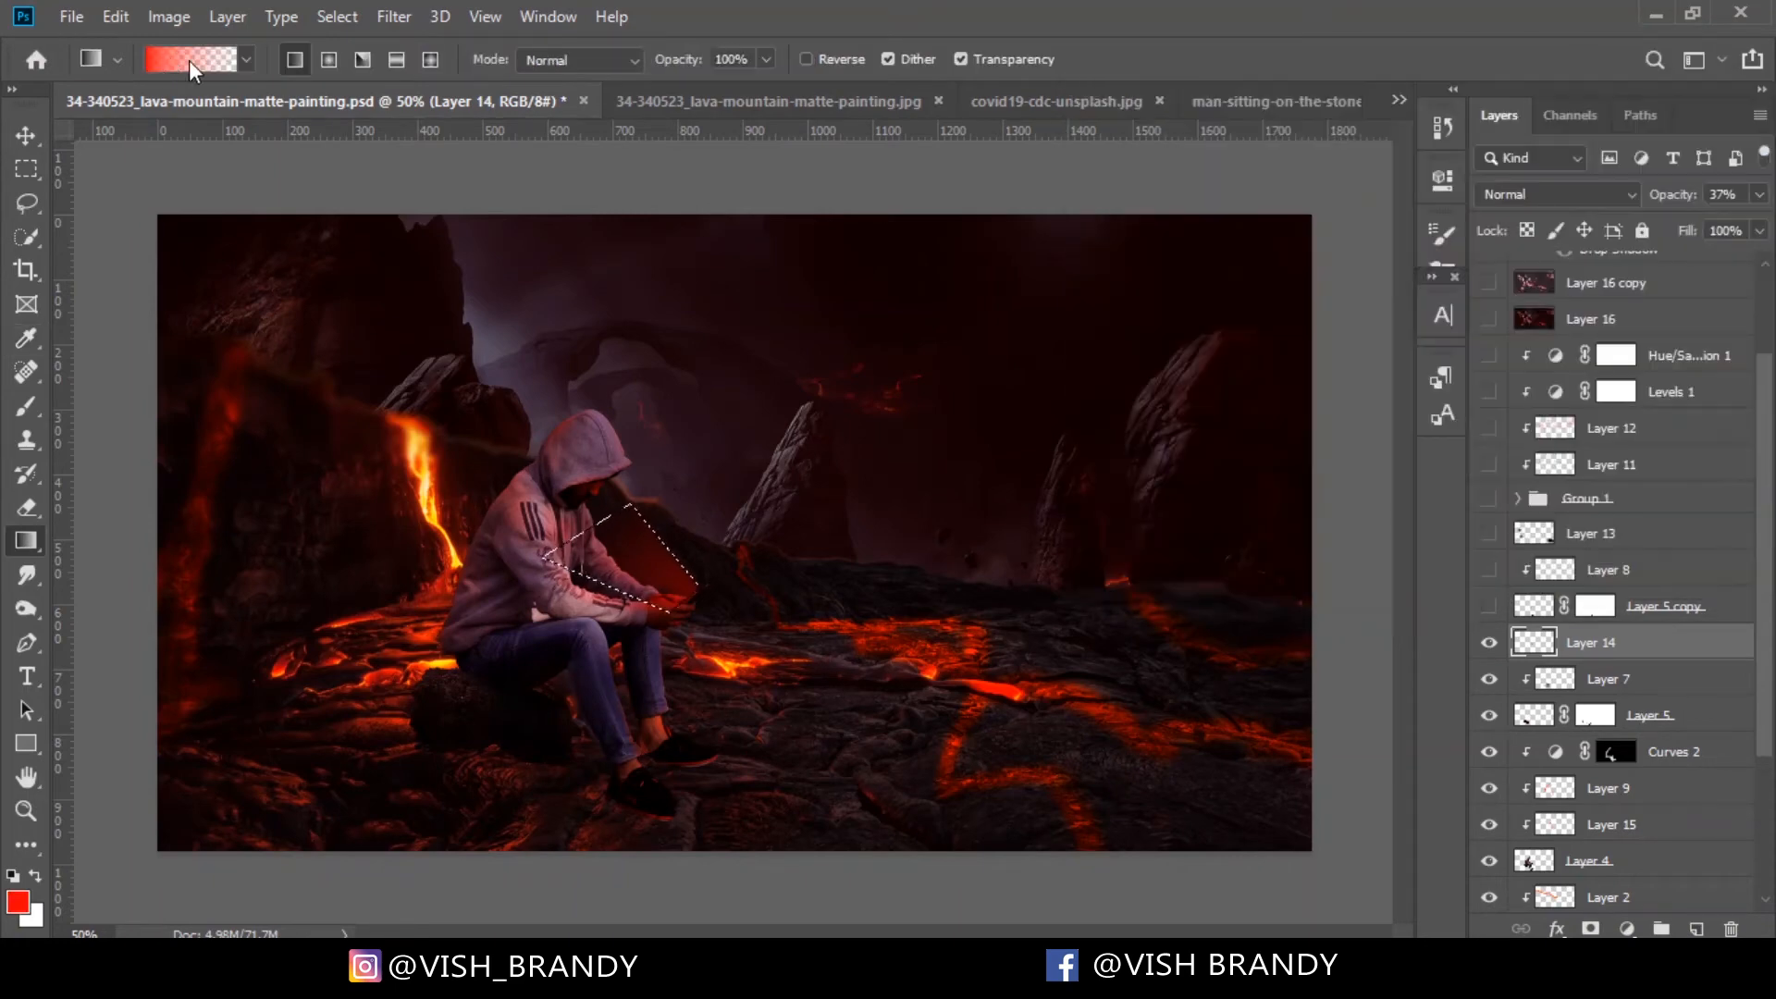
click(174, 54)
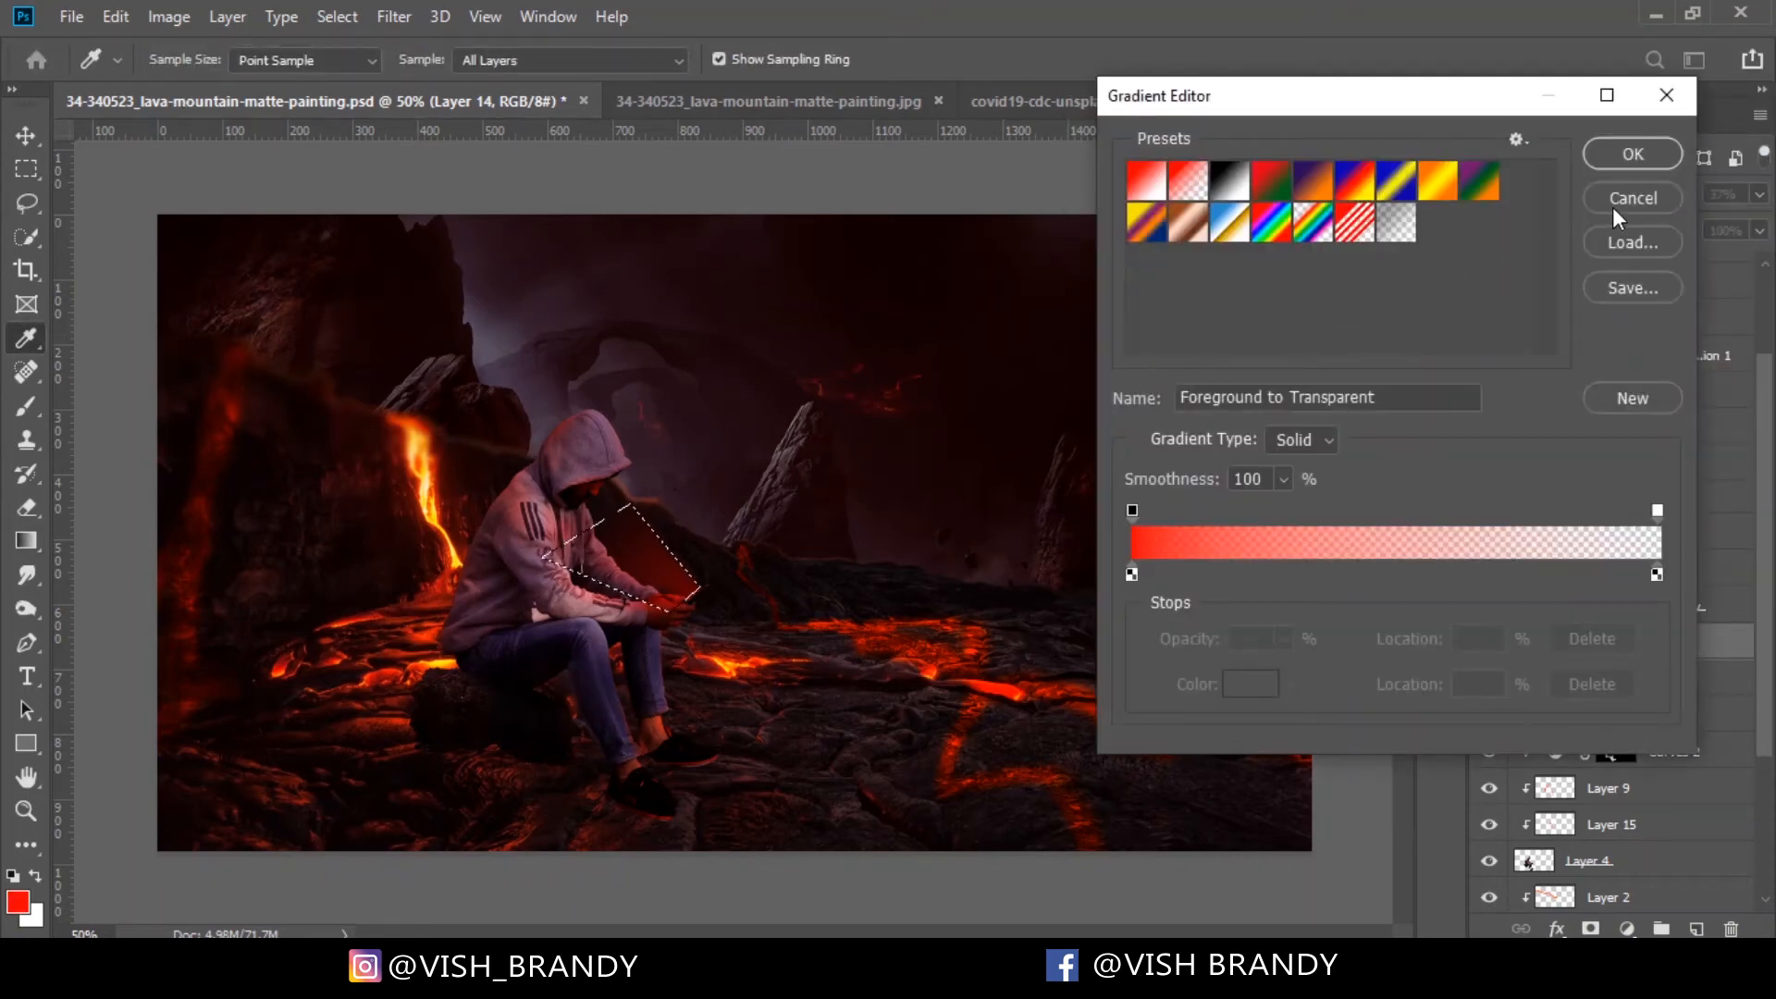
click(1632, 155)
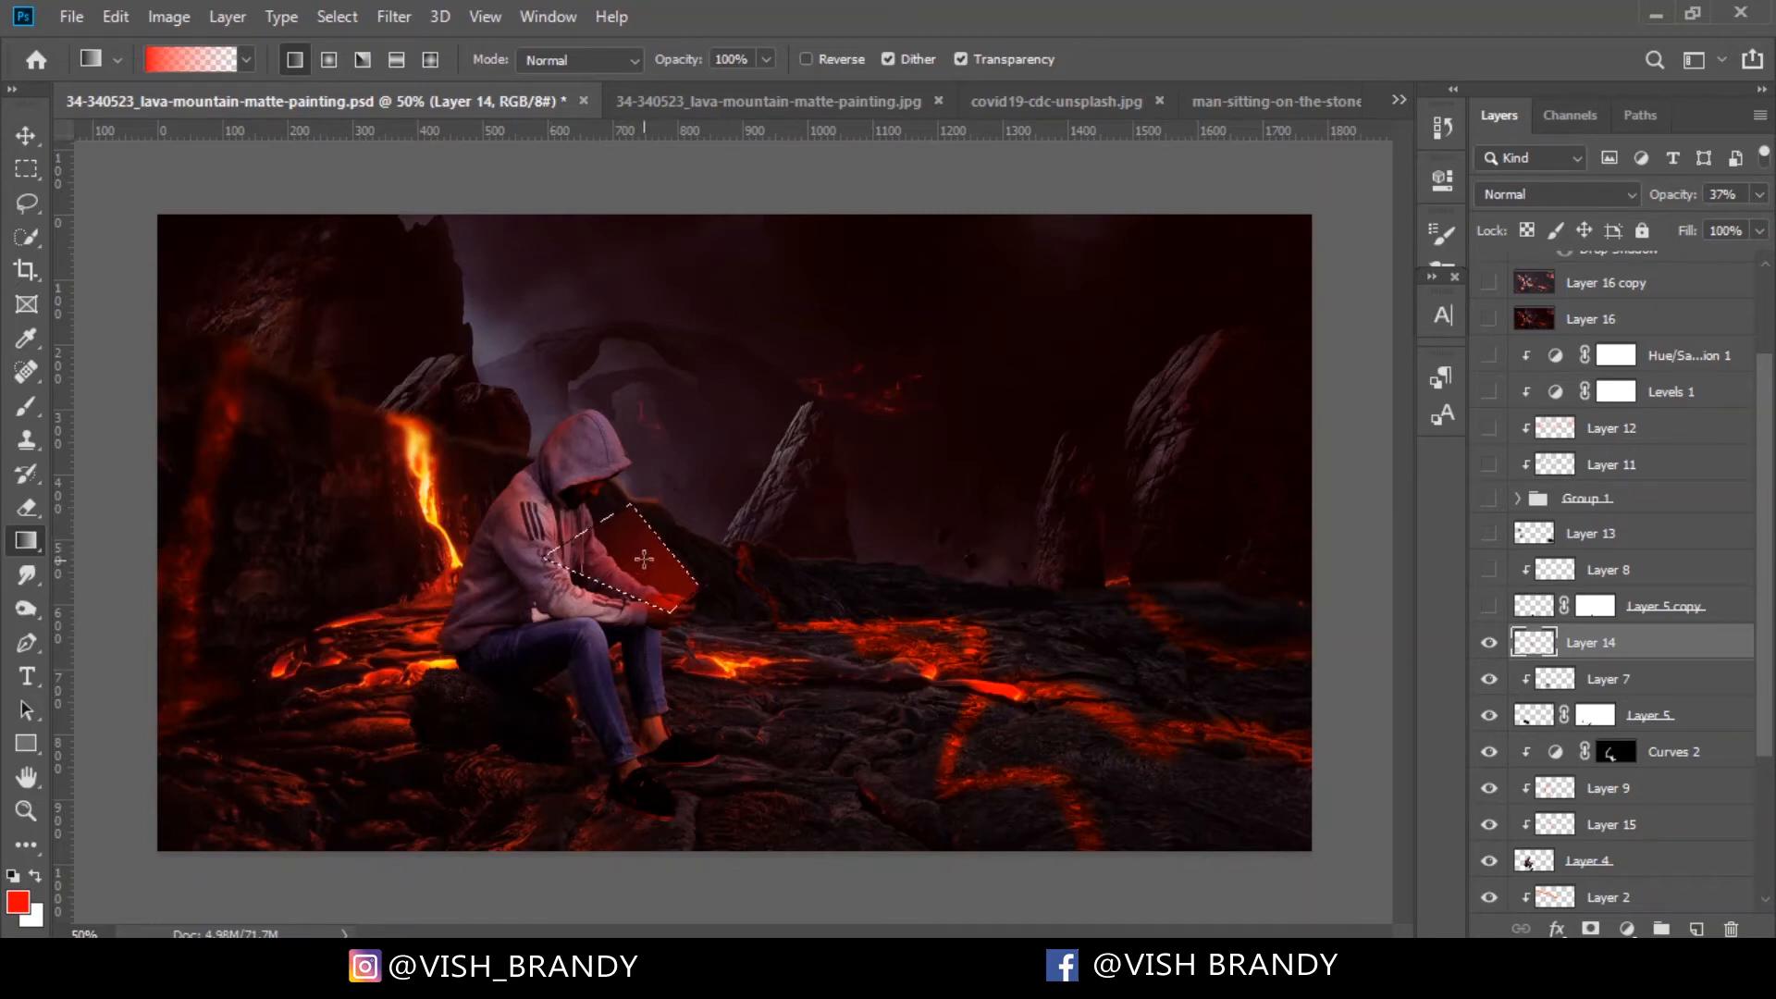
key(ctrl+d)
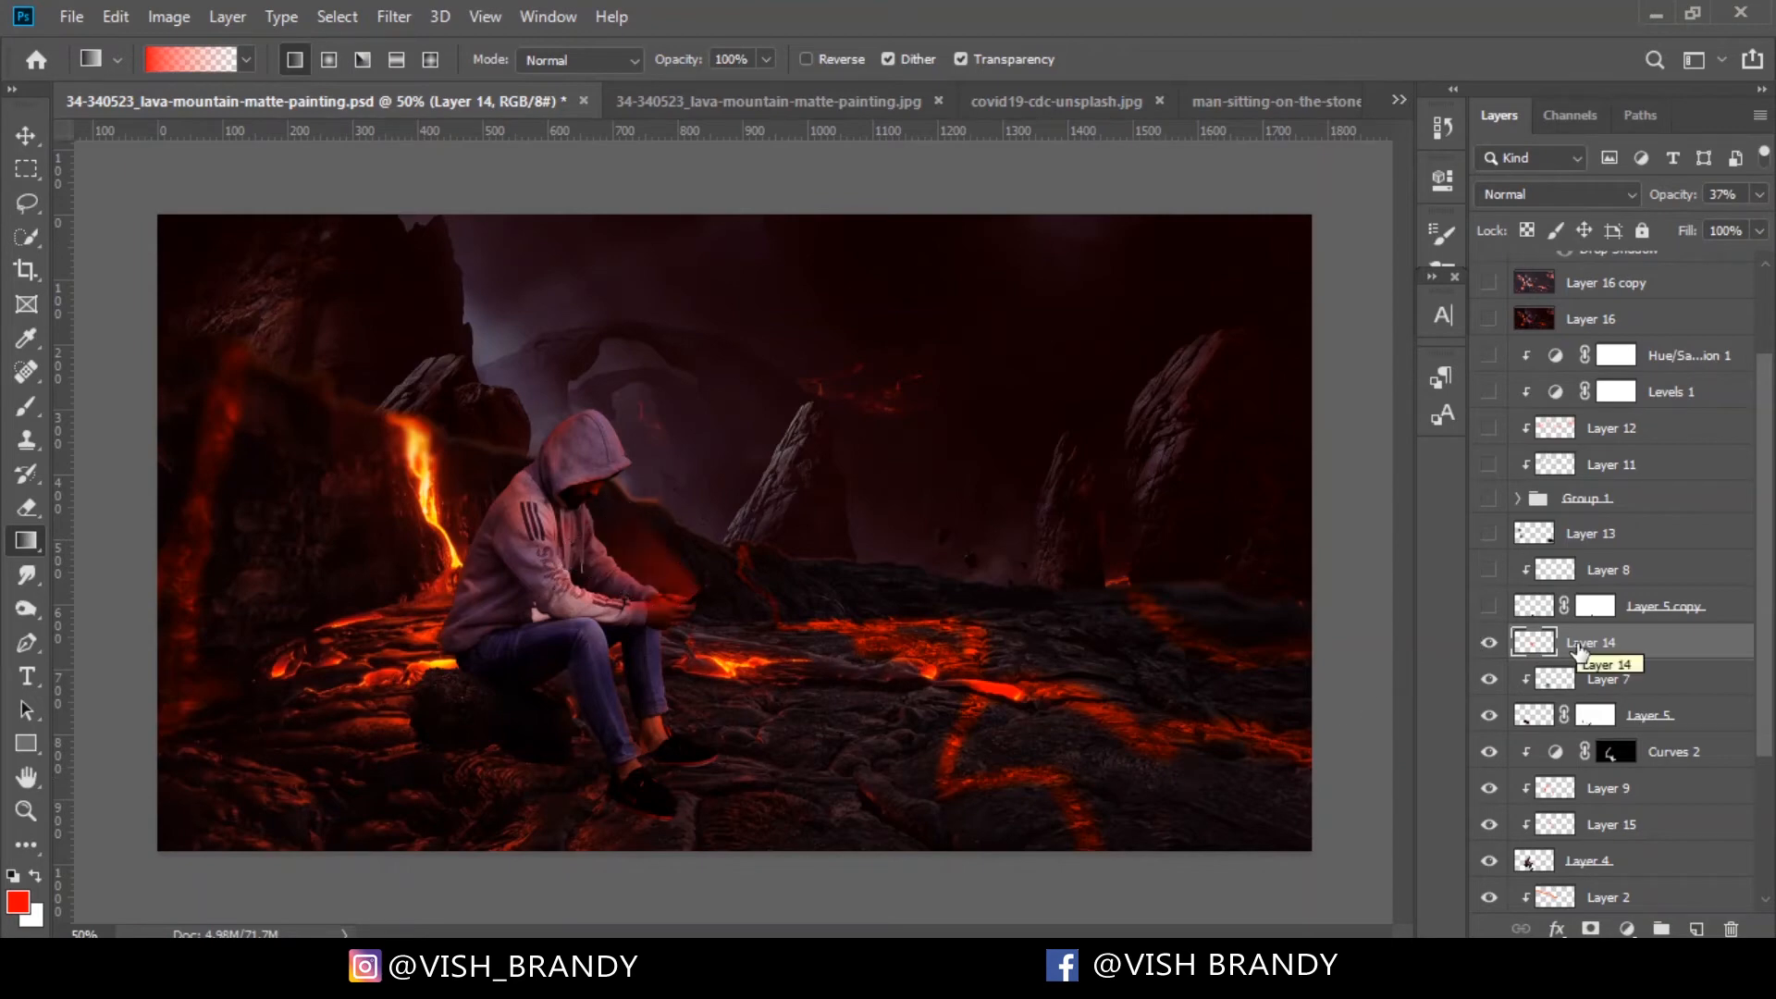
Set up the Eraser with a soft-edged 125 px brush for the red glow between the man's phone and face
key(ctrl+plus)
key(ctrl+plus)
key(ctrl+plus)
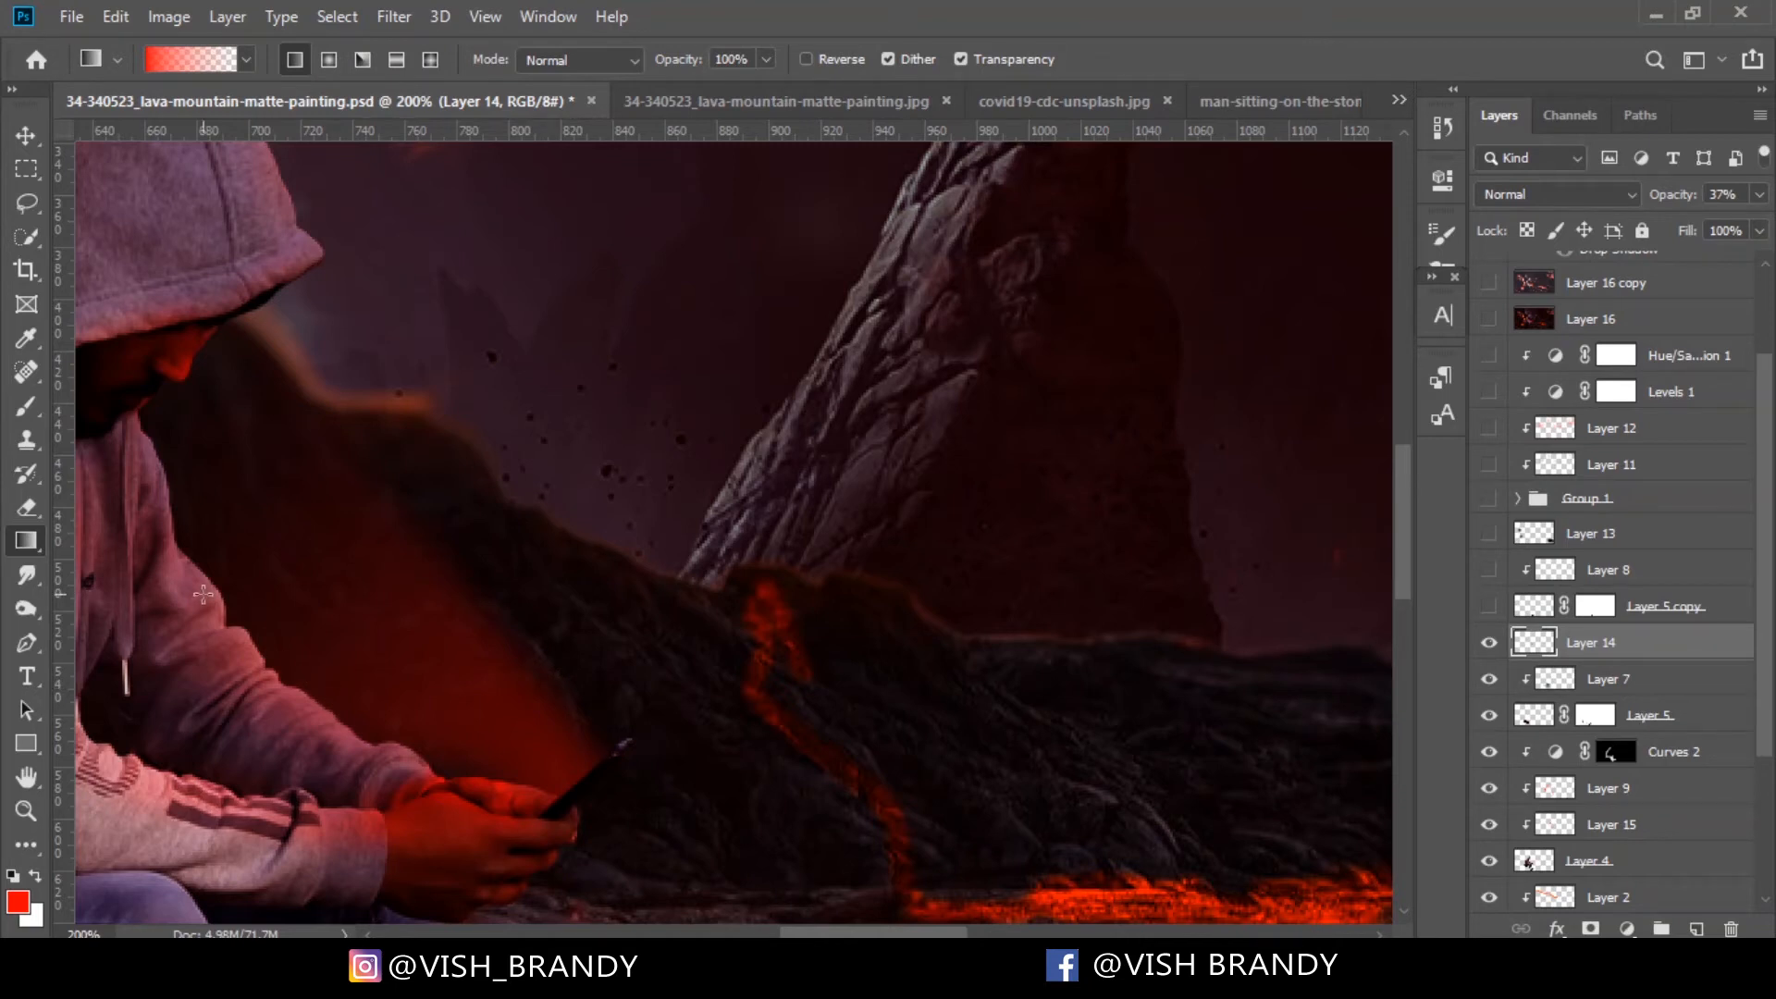
click(28, 507)
click(189, 61)
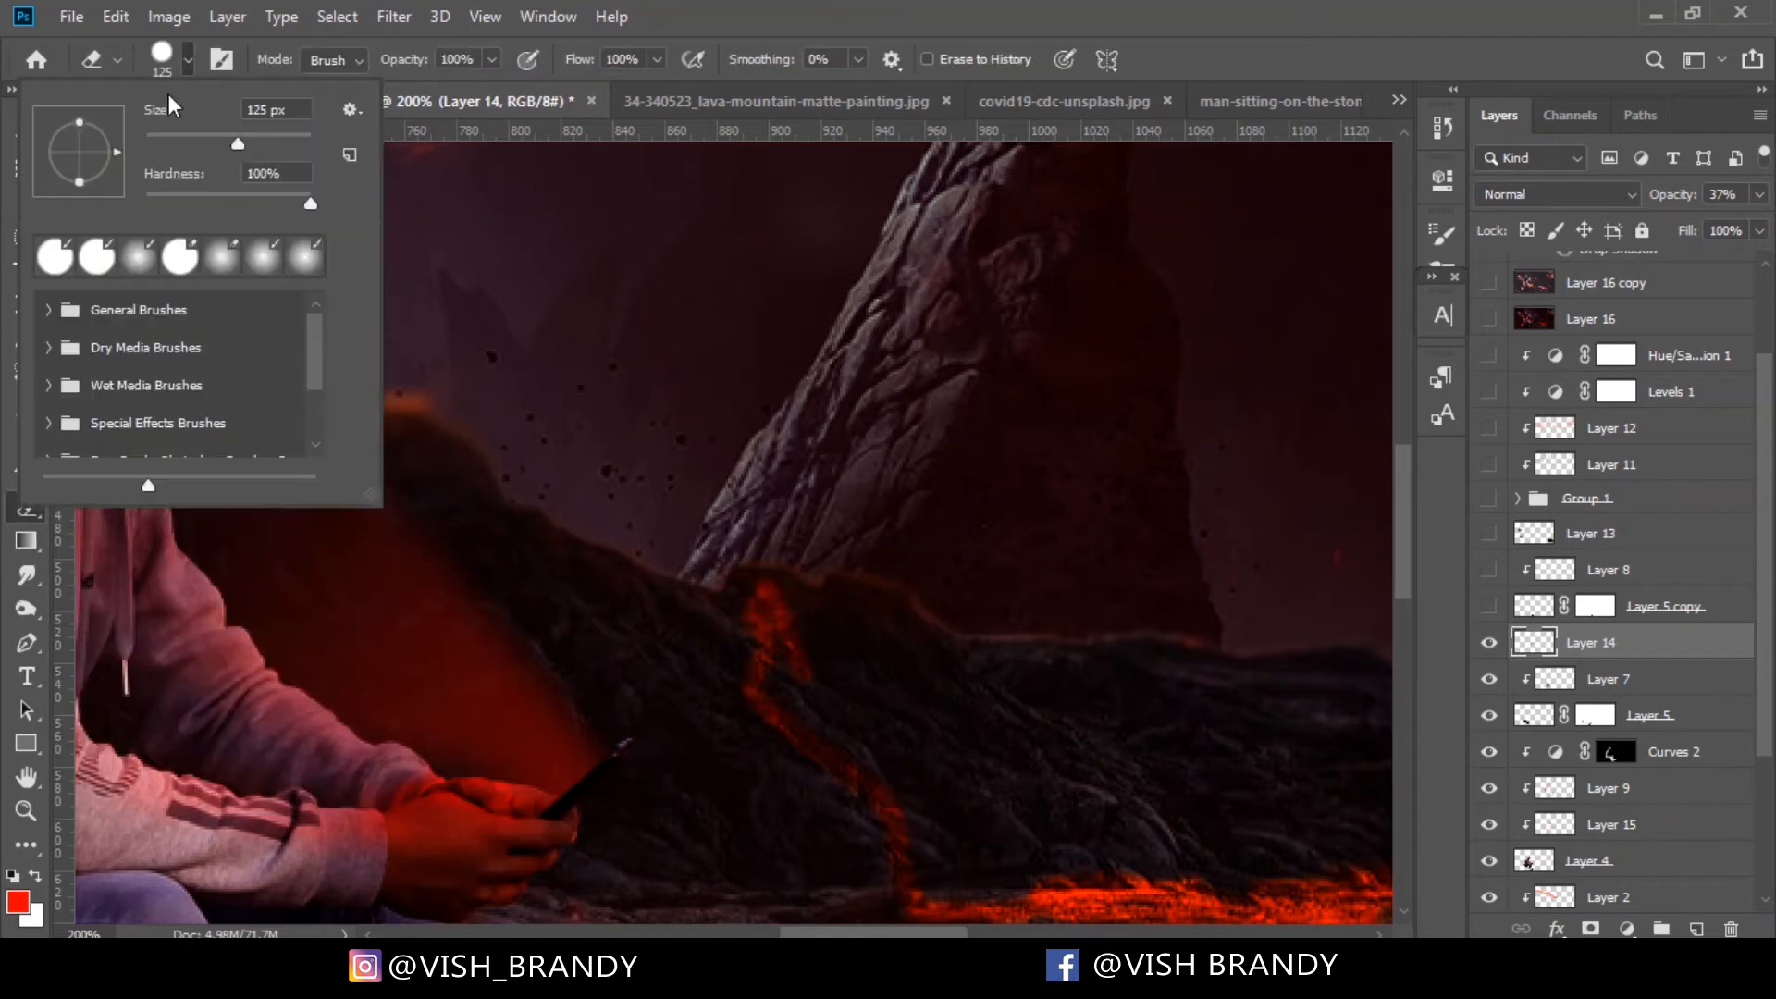
click(144, 194)
click(188, 60)
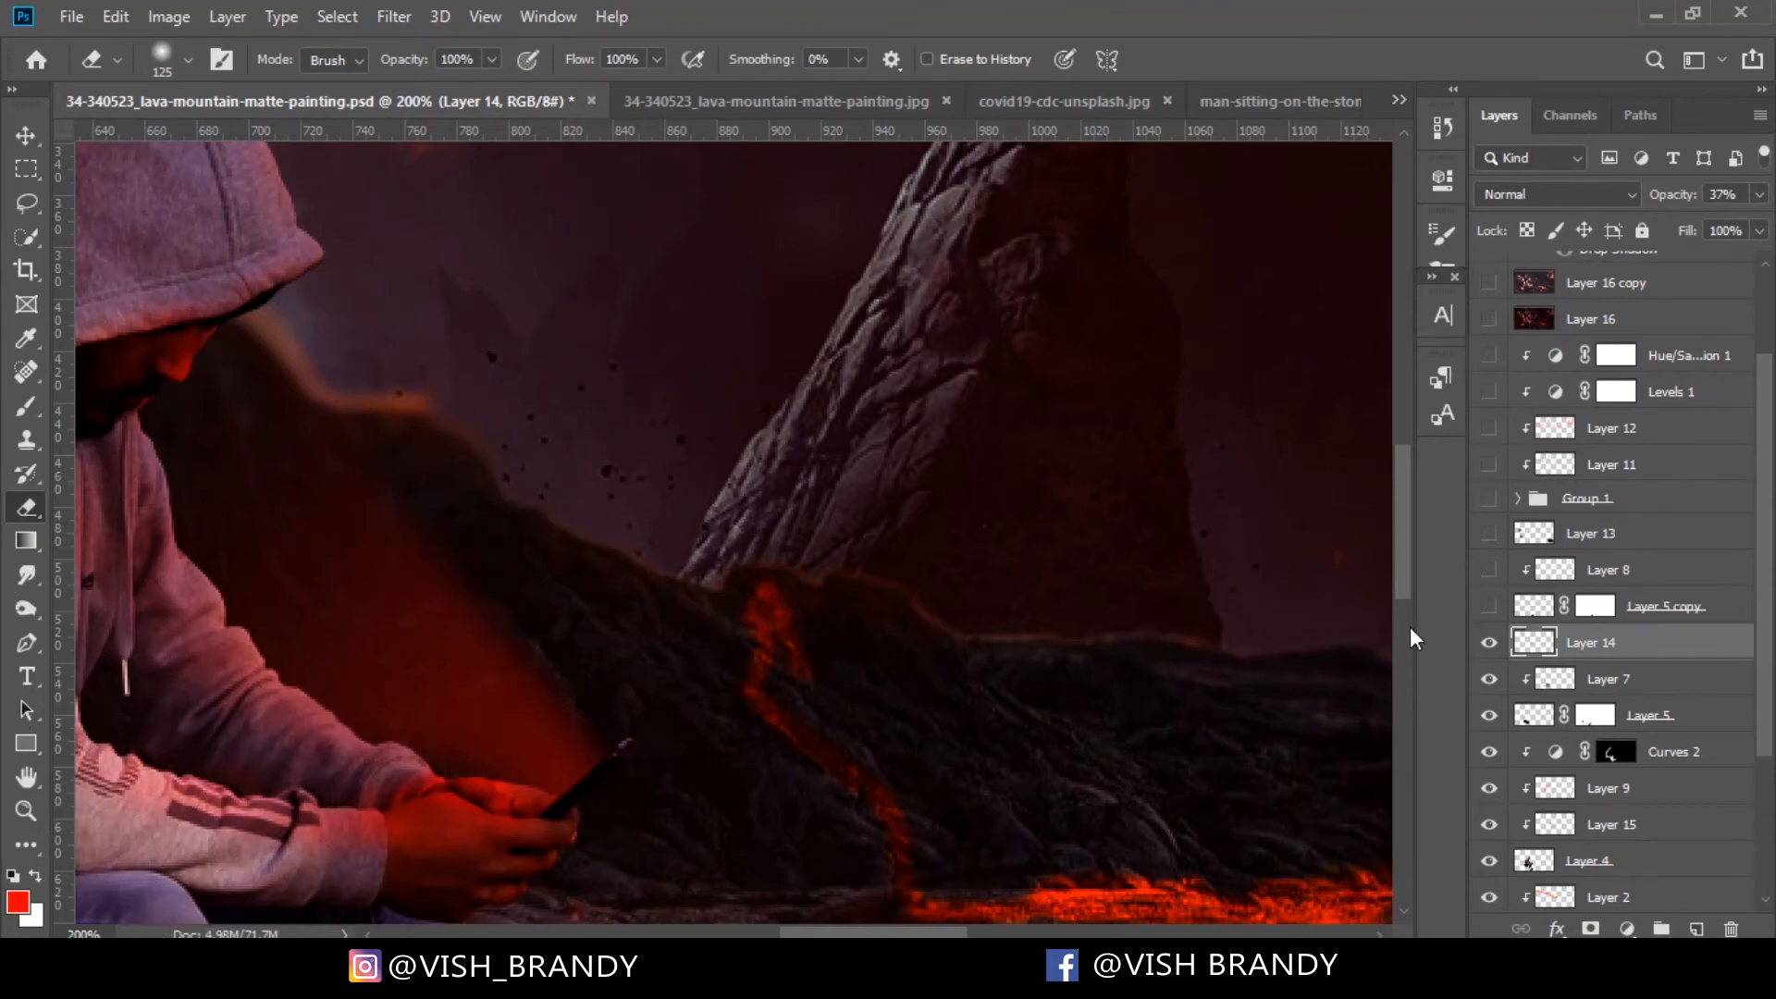
Show the masked Layer 5 copy, which covers the sole of the man's front shoe
key(ctrl+minus)
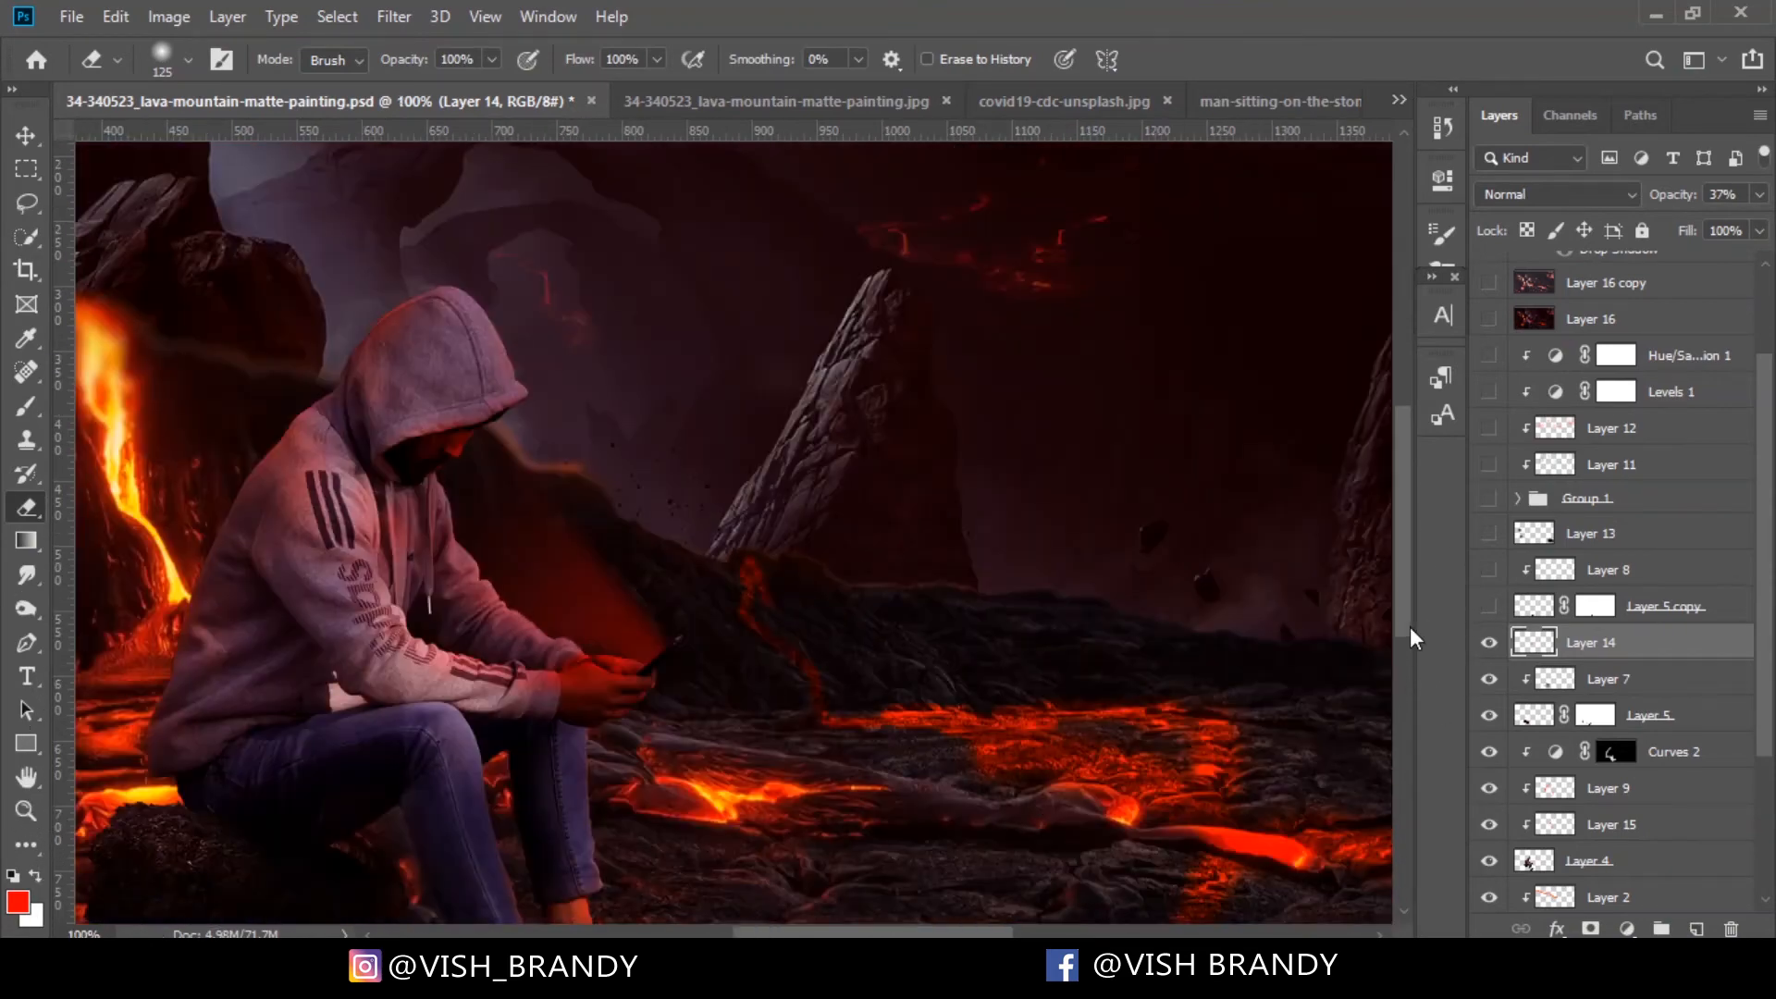
key(ctrl+minus)
key(ctrl+minus)
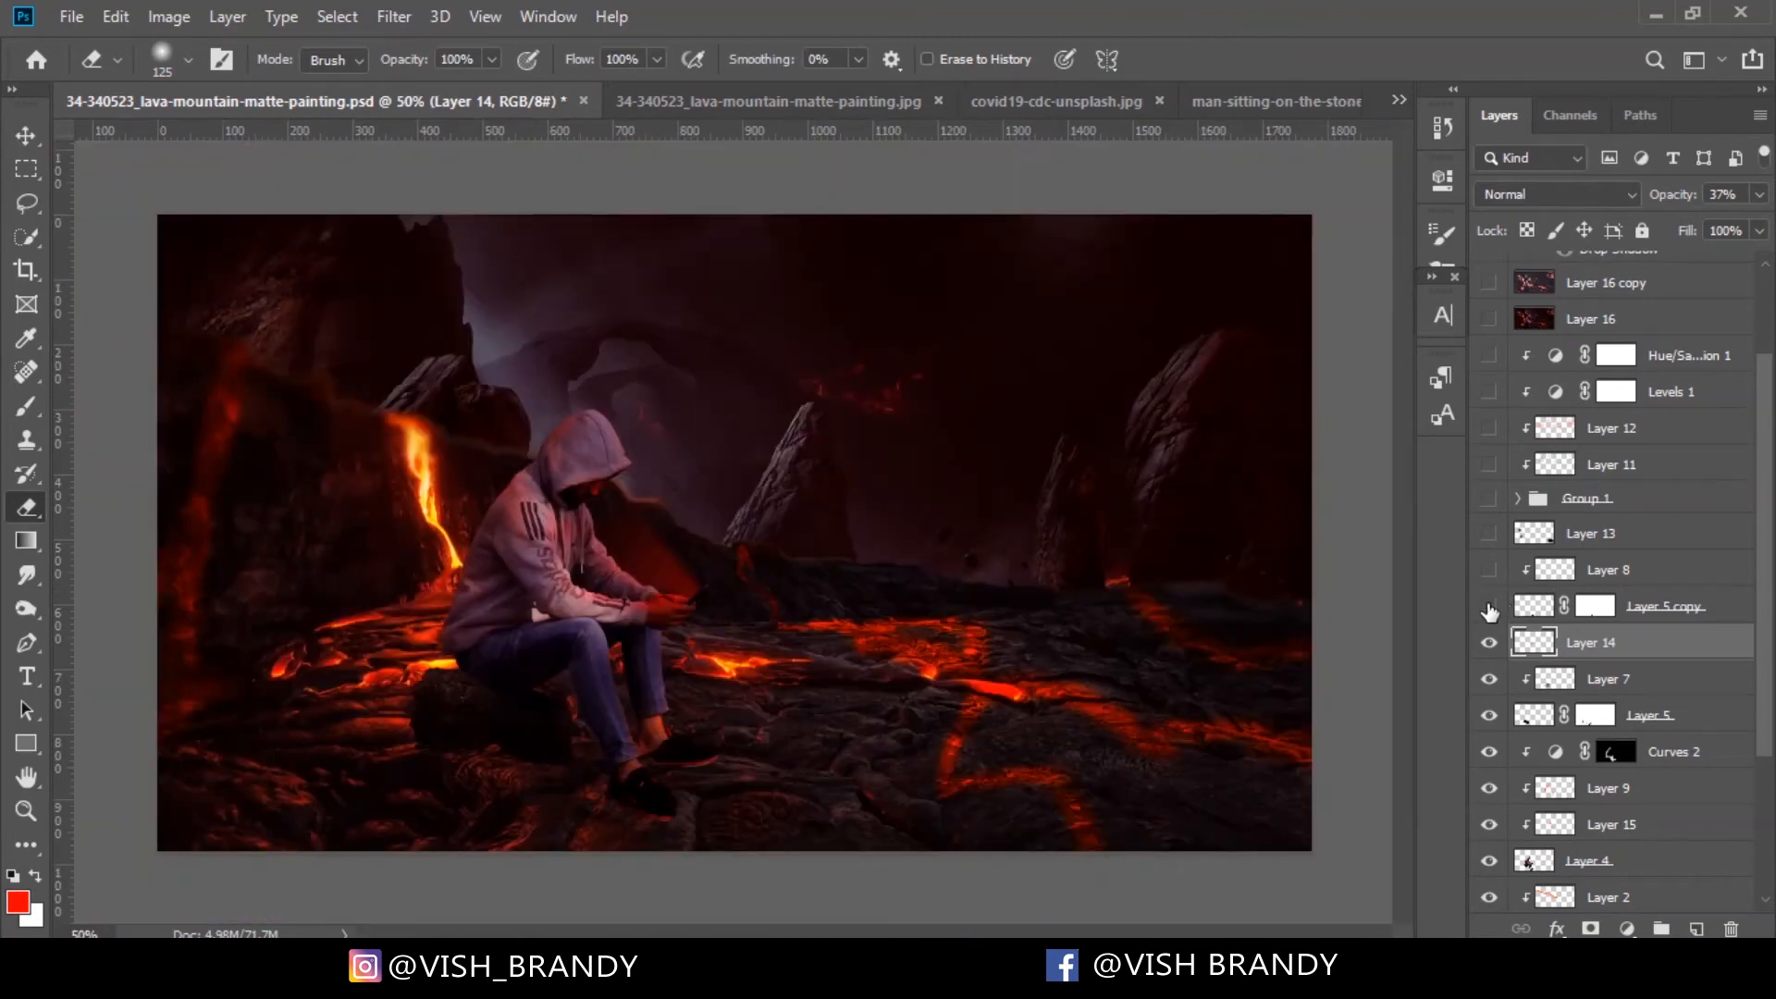
click(1489, 612)
click(1489, 611)
key(ctrl+plus)
key(ctrl+plus)
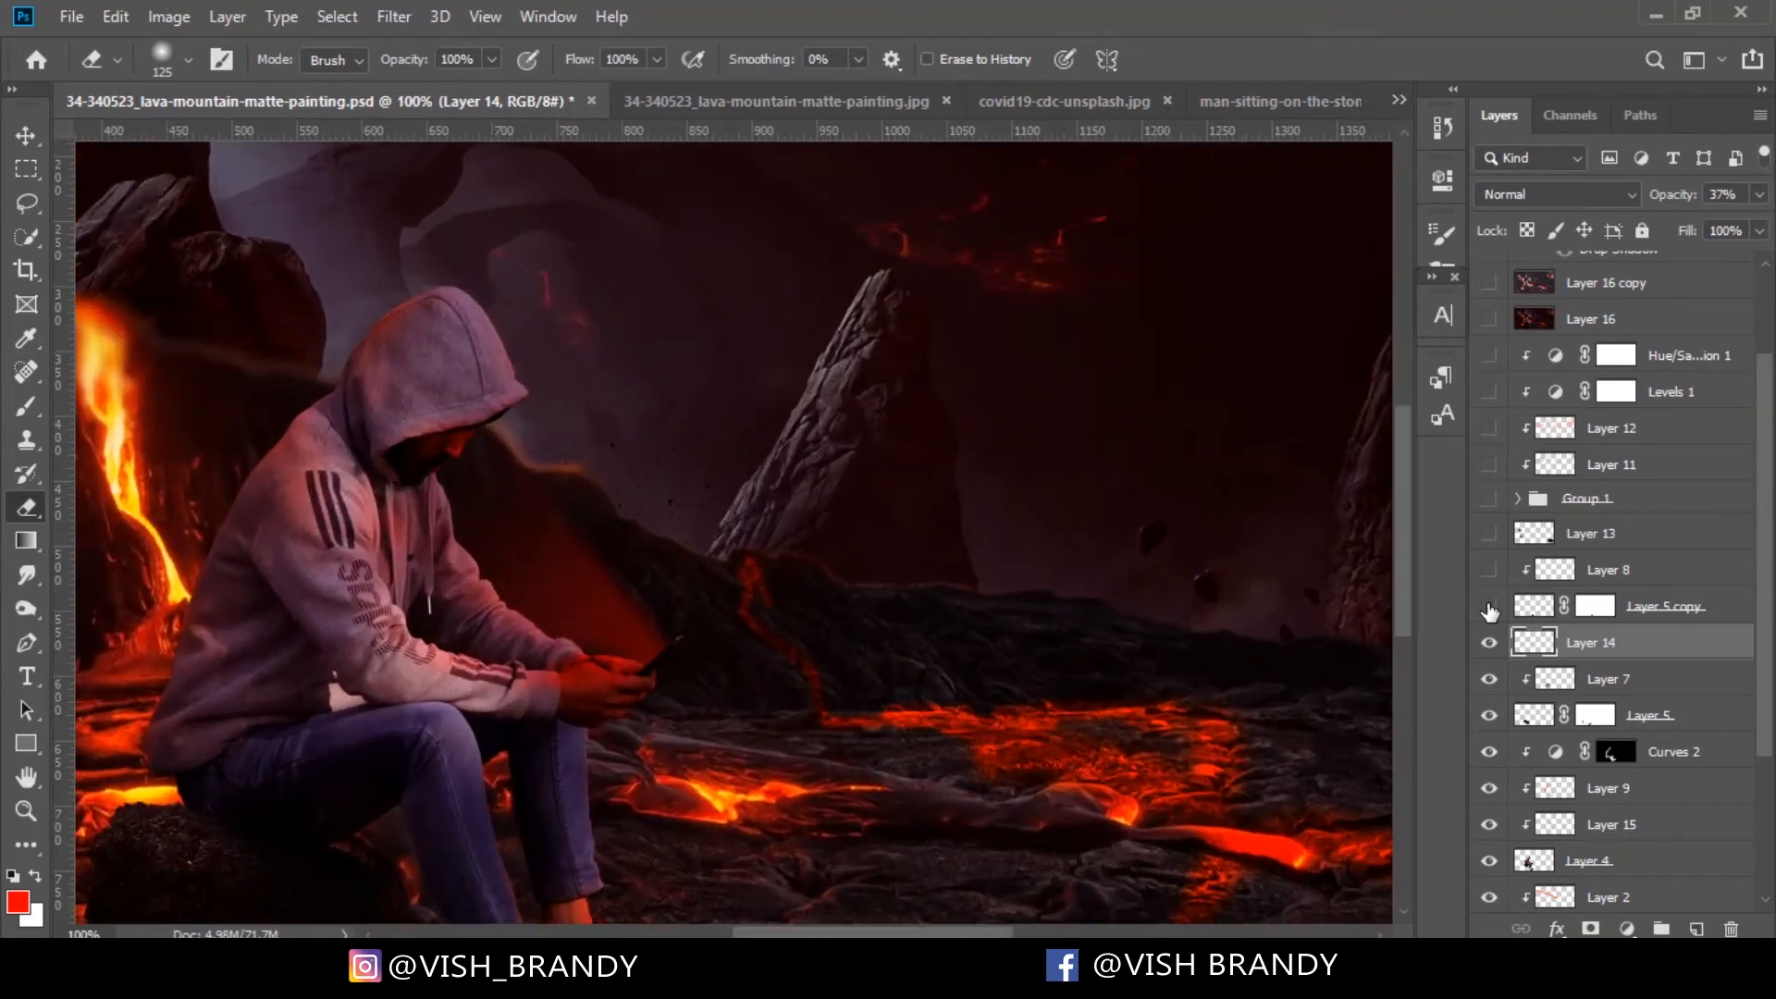
drag(1415, 481, 1400, 590)
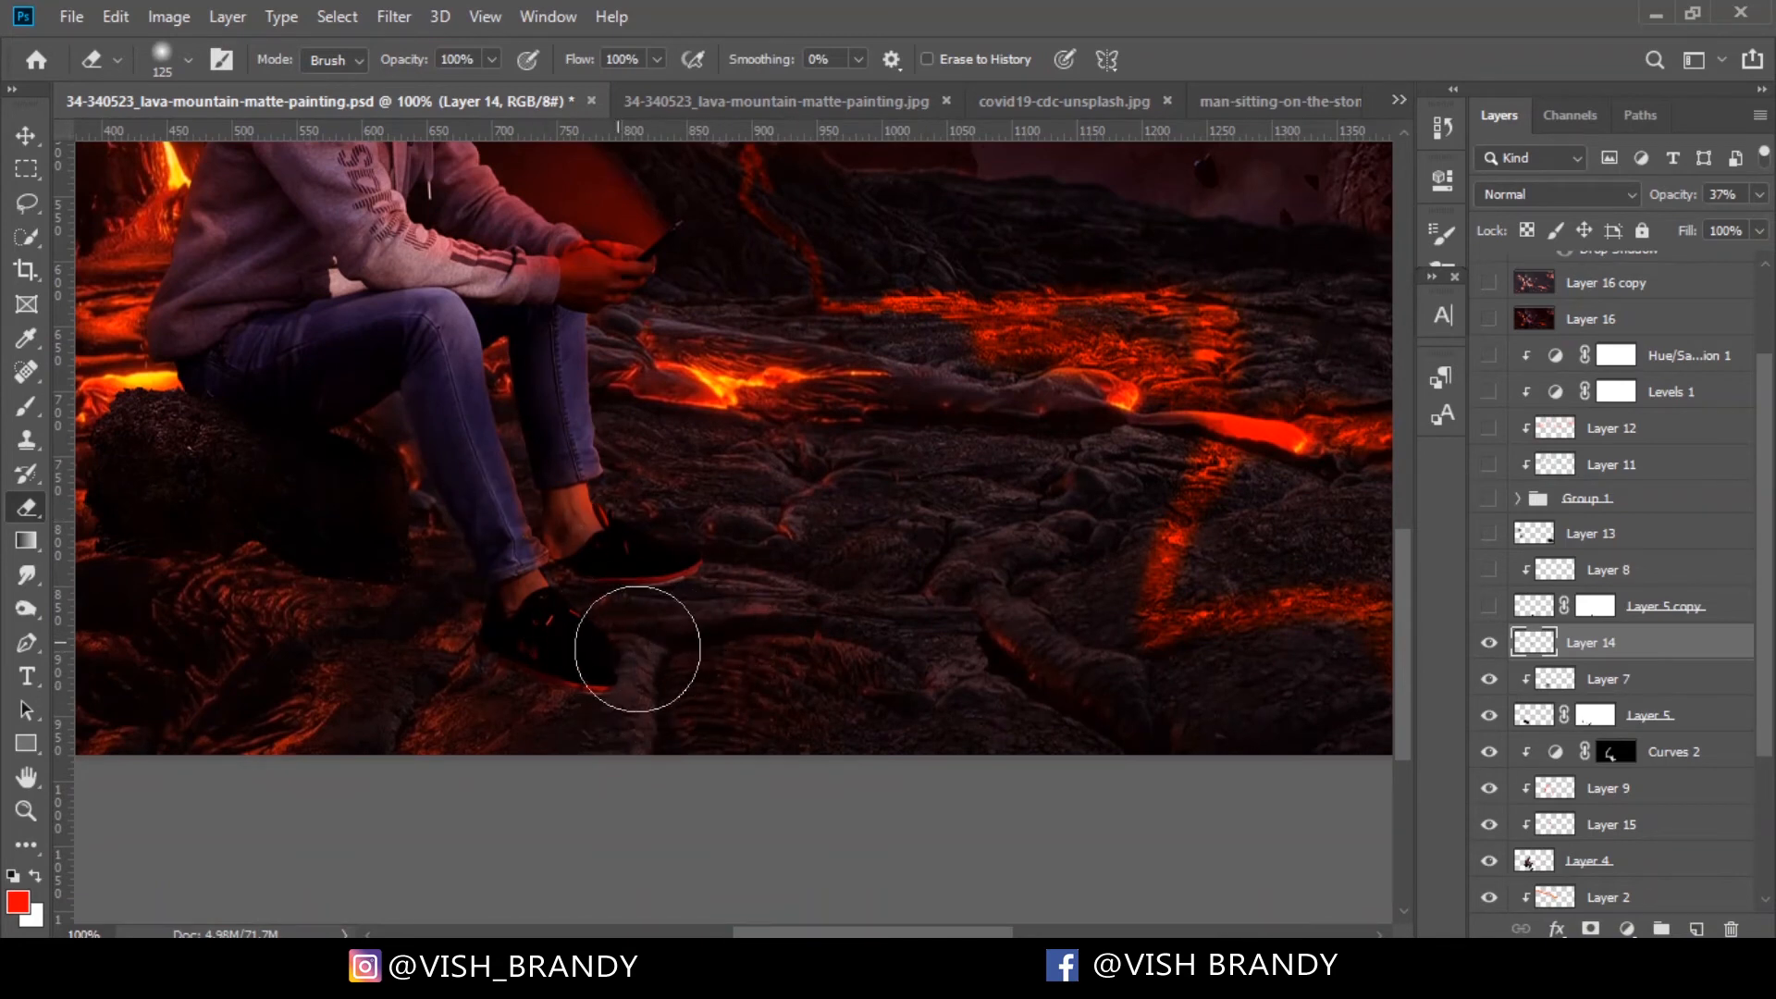
click(1488, 606)
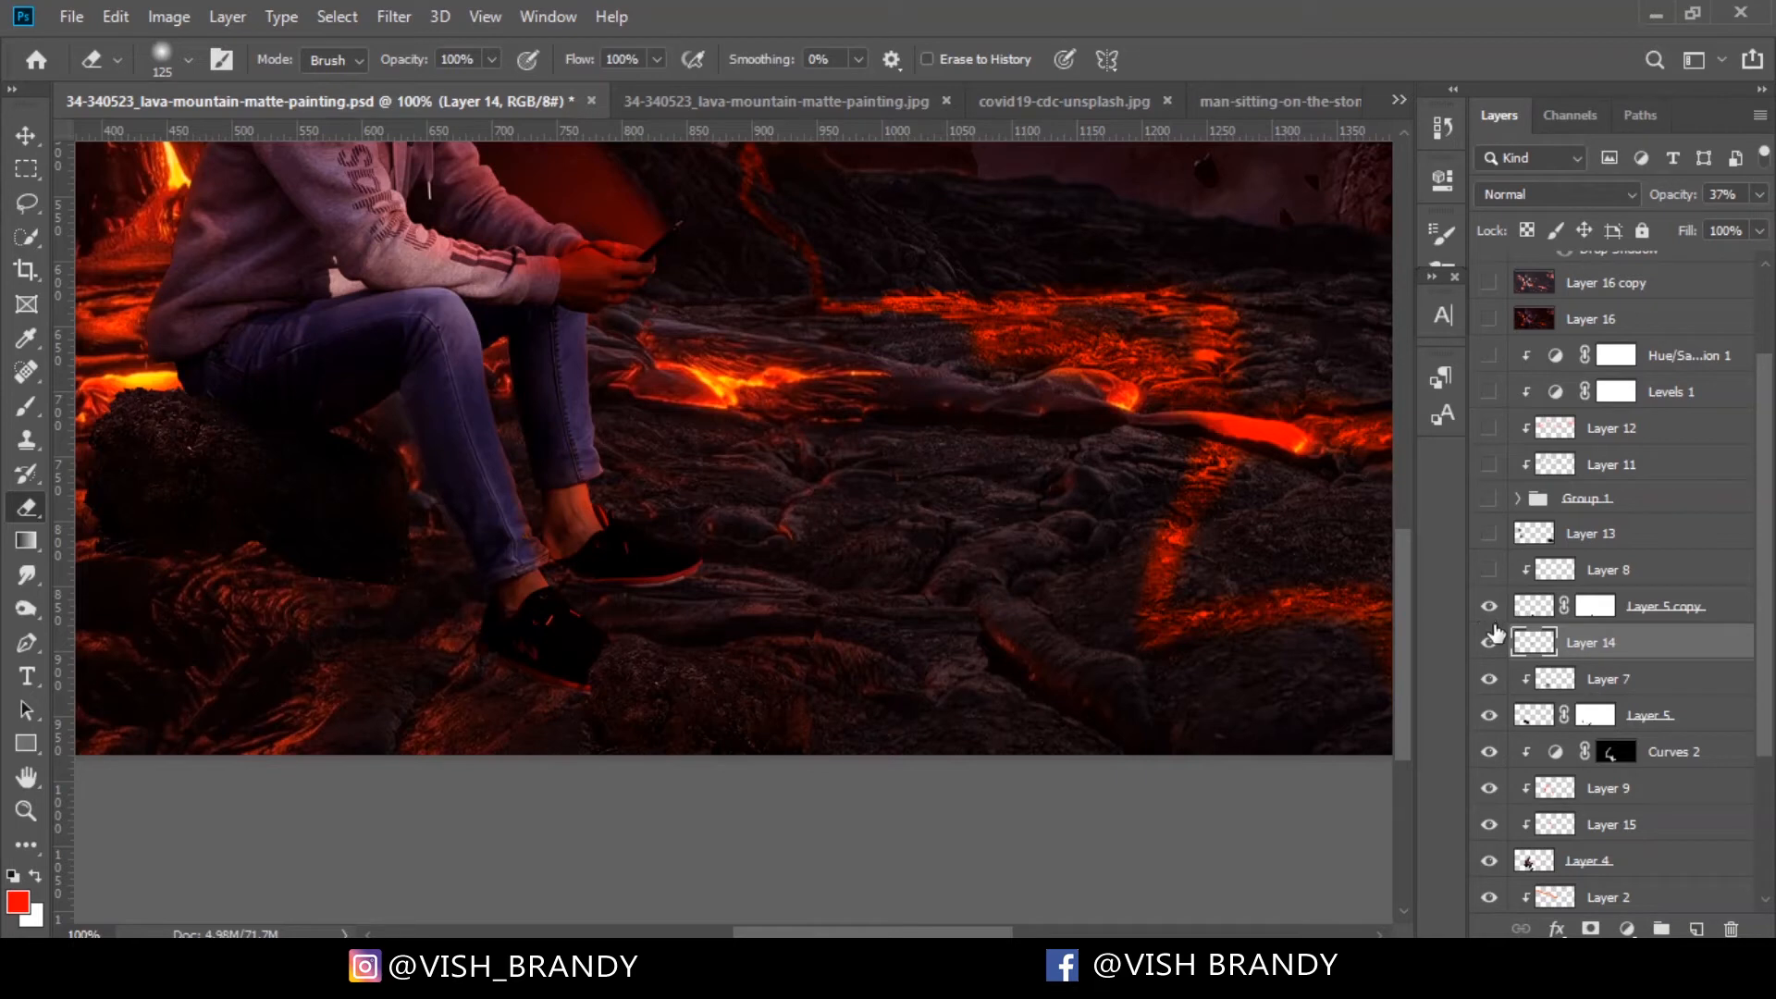
drag(1402, 680, 1402, 604)
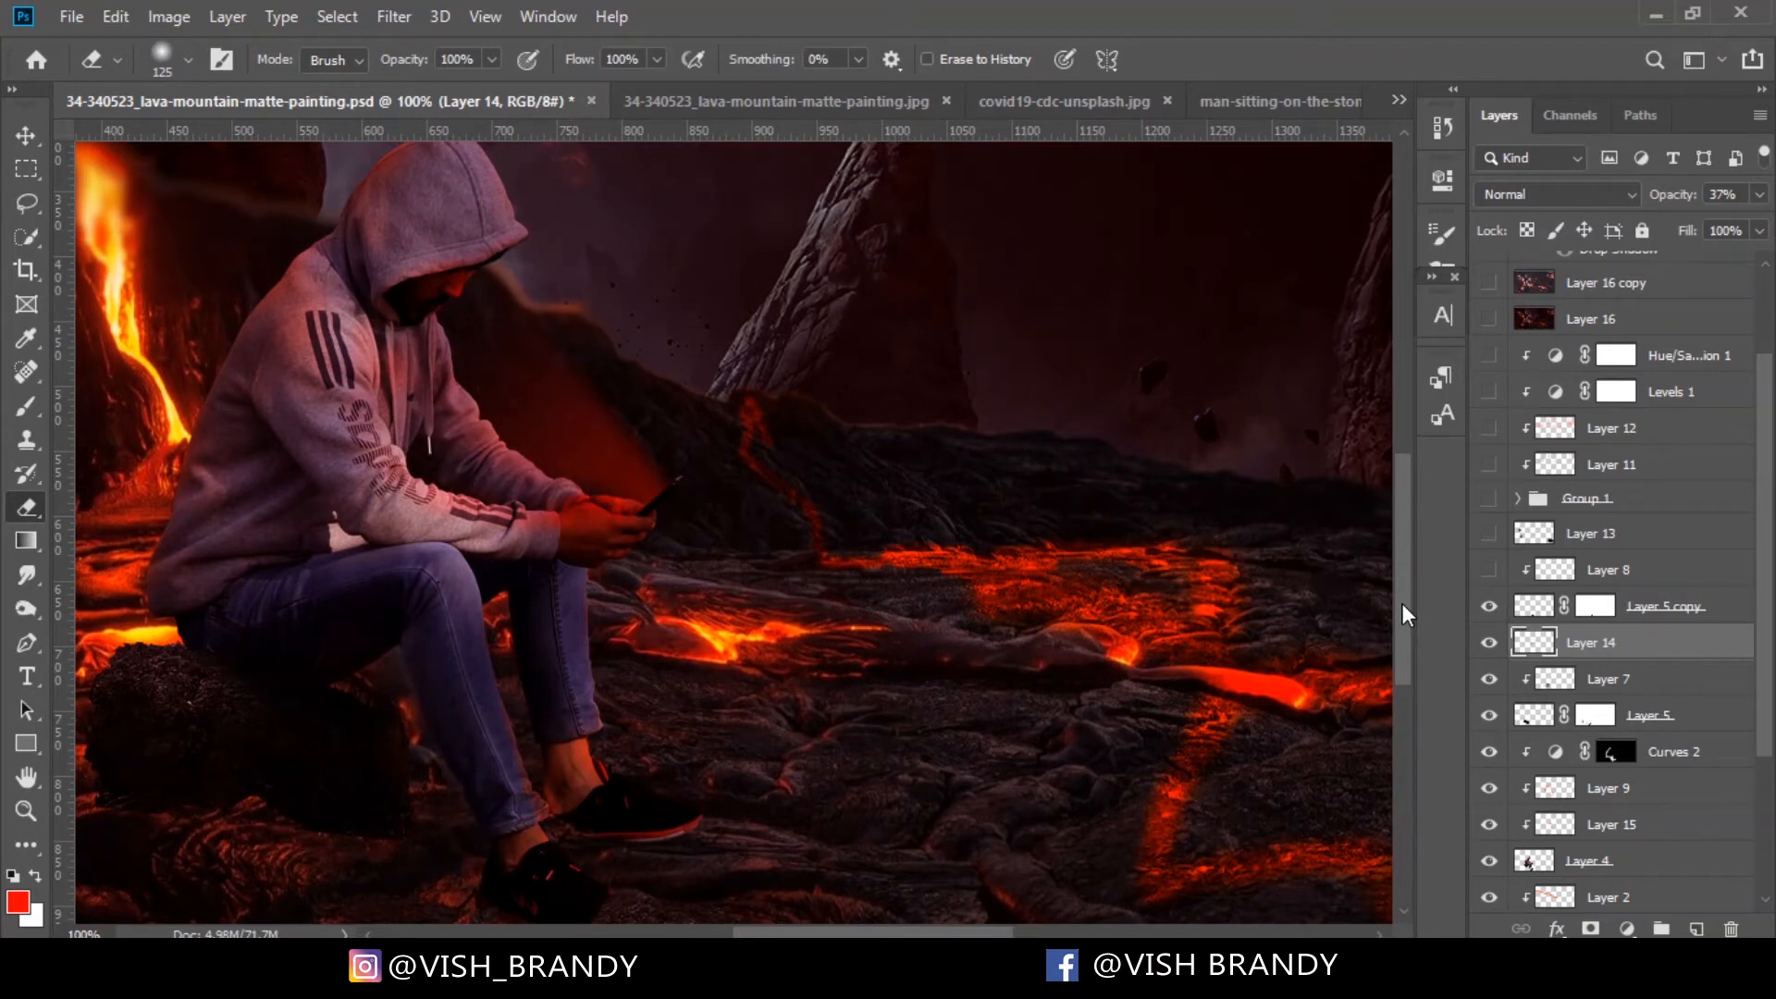
drag(1401, 603, 1404, 594)
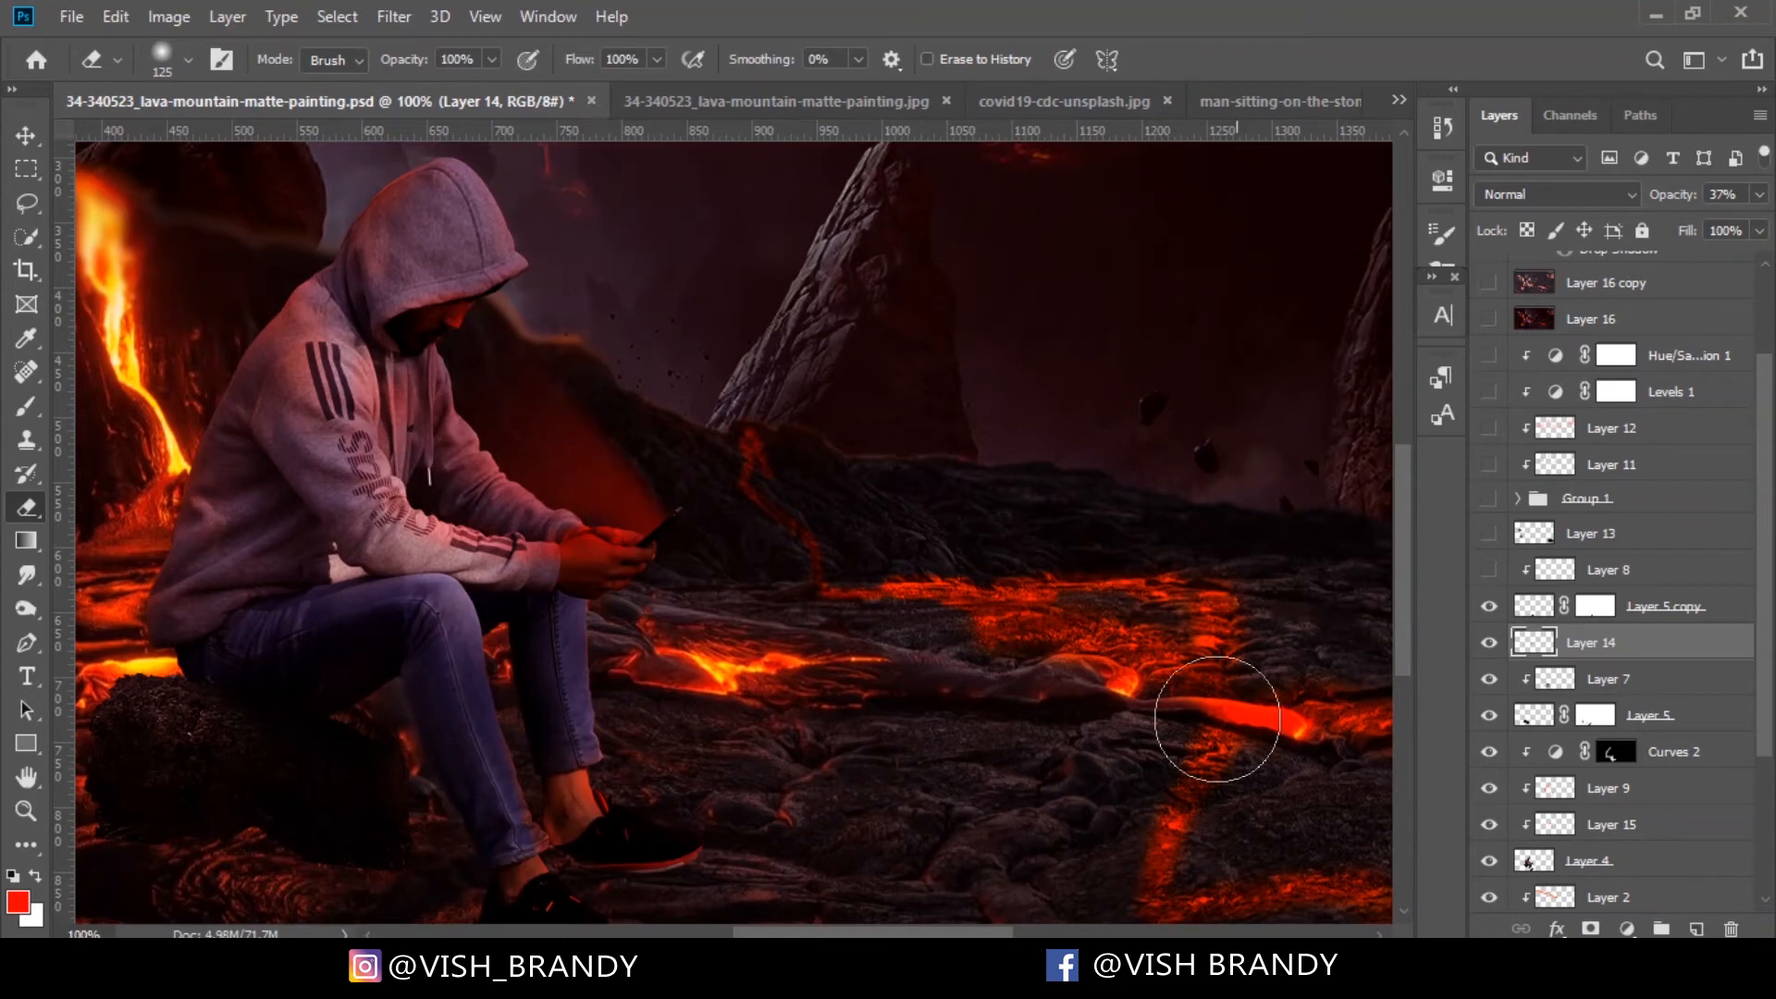
Show Layer 8, the clipped shading on Layer 5 copy
key(ctrl+minus)
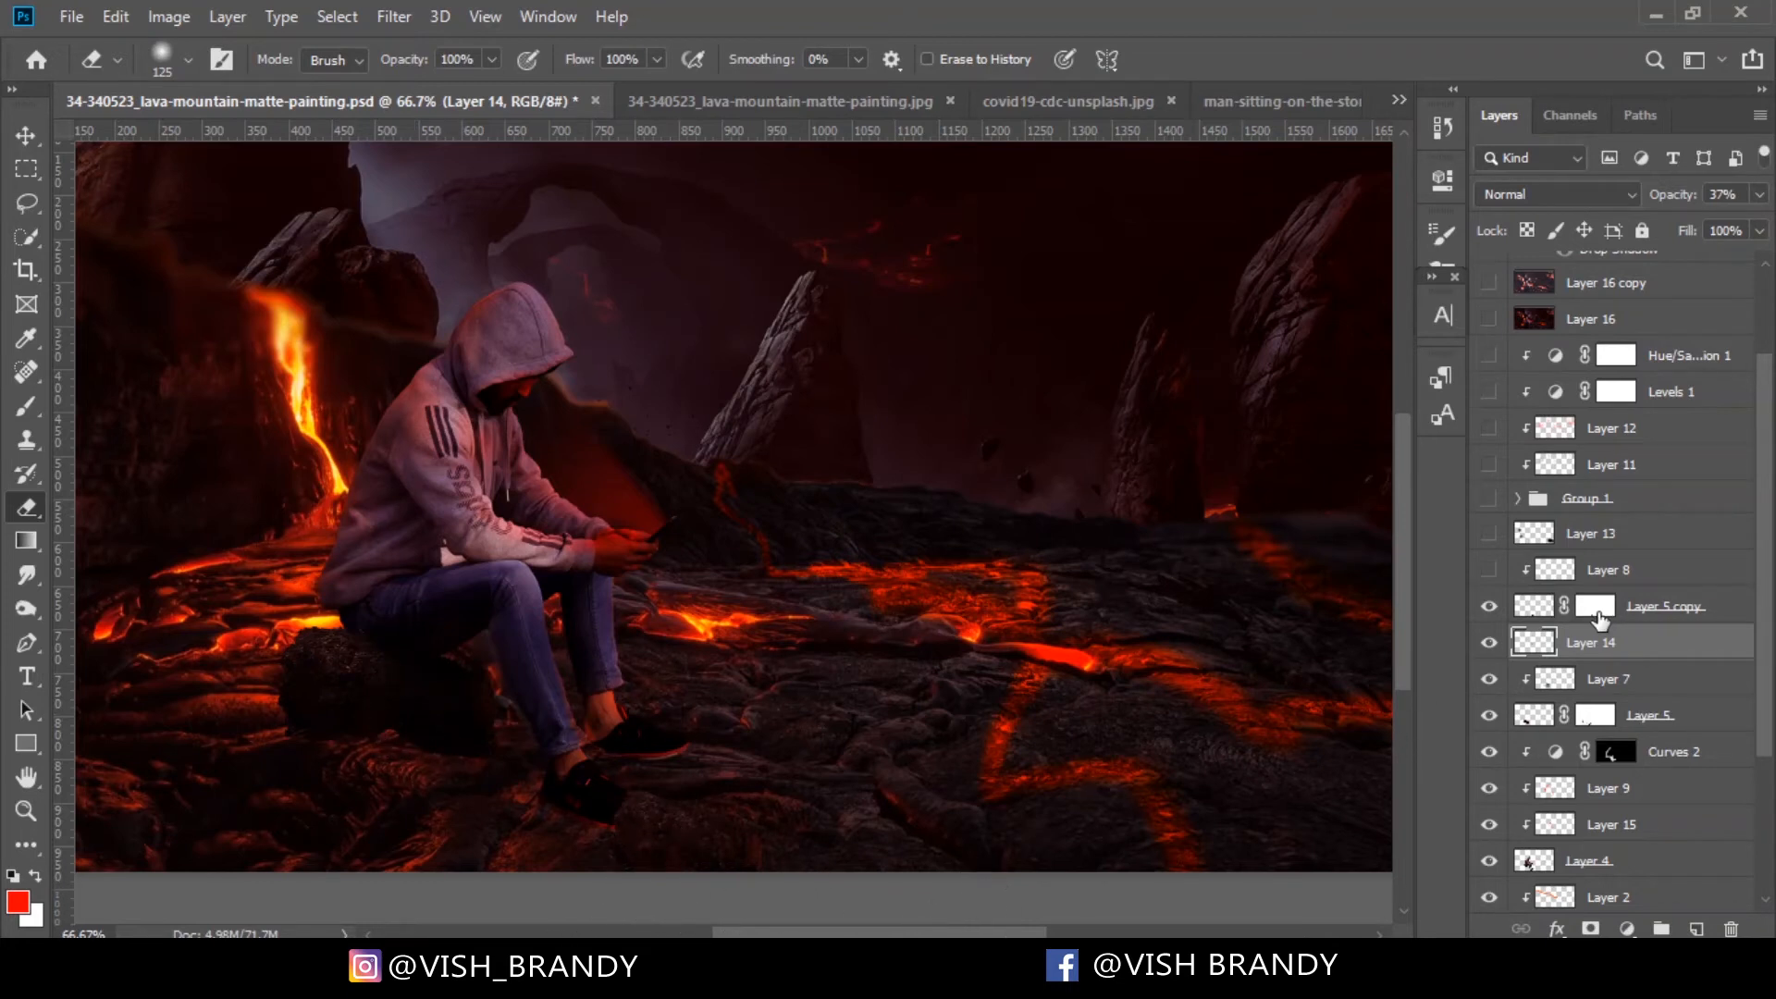
click(1488, 570)
click(1488, 574)
click(1489, 575)
Compare the scene with and without Layer 13, and leave that layer hidden
click(1488, 534)
click(1489, 535)
click(1488, 536)
click(1488, 536)
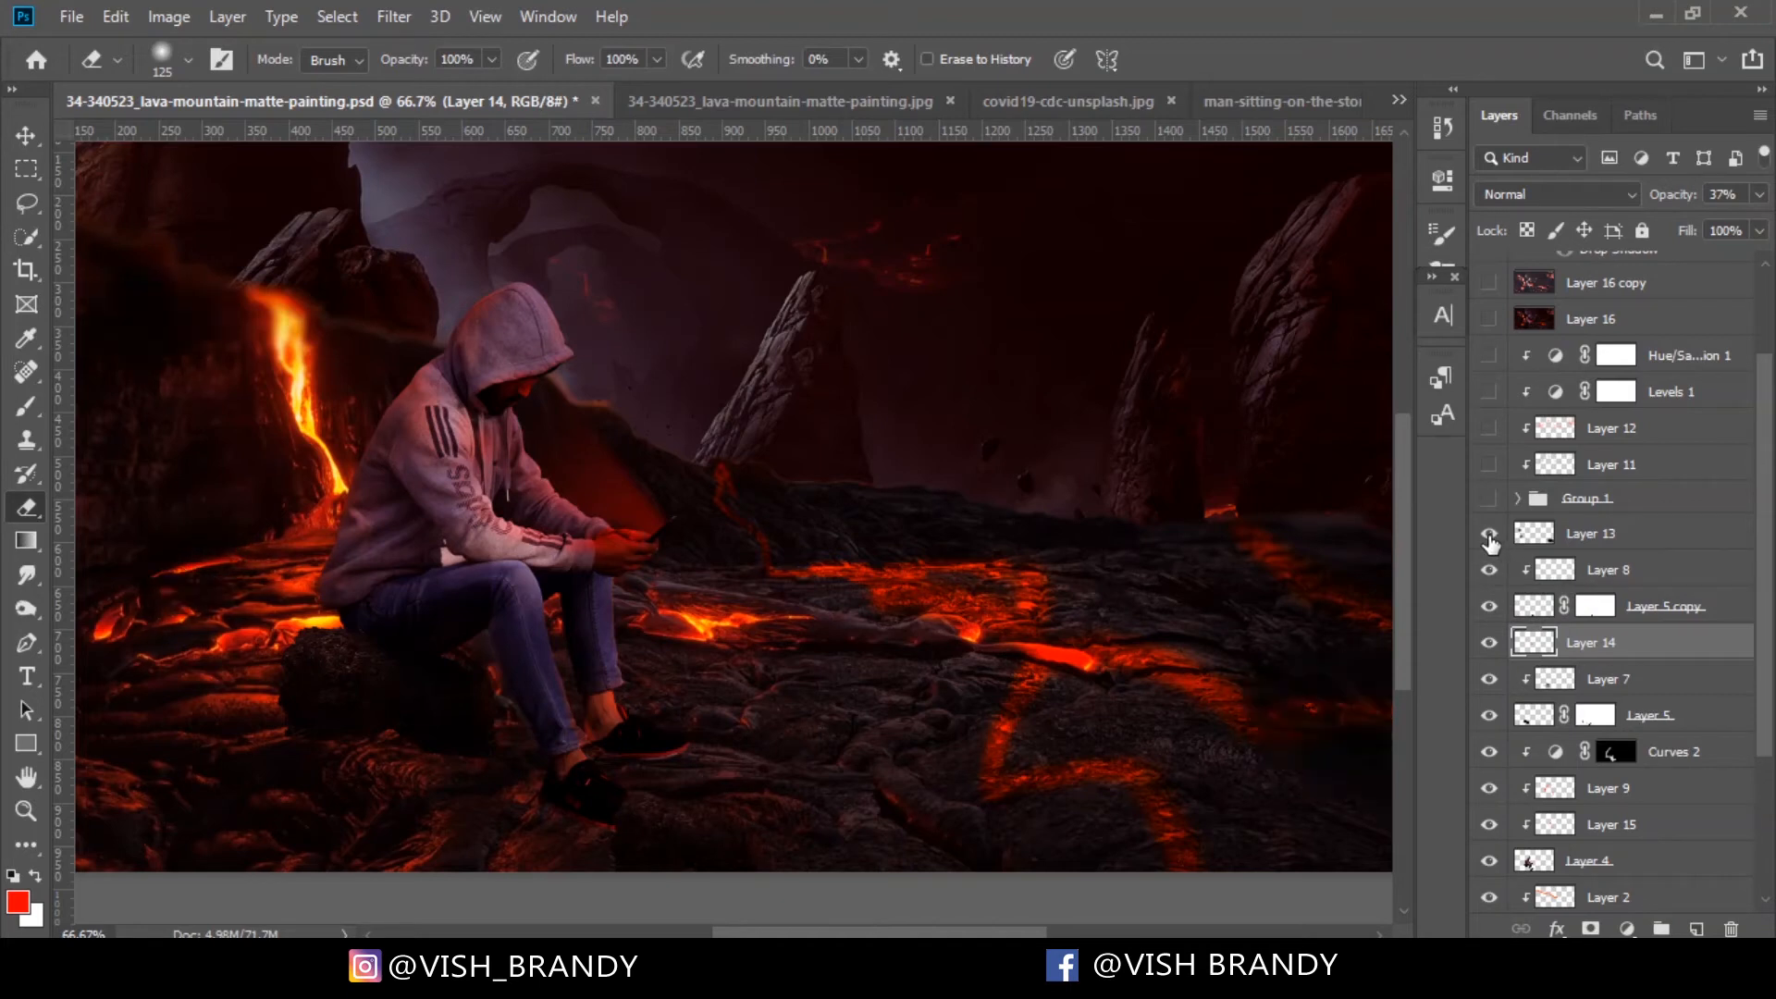
click(1488, 534)
click(1488, 534)
click(1488, 535)
click(1488, 534)
click(1489, 534)
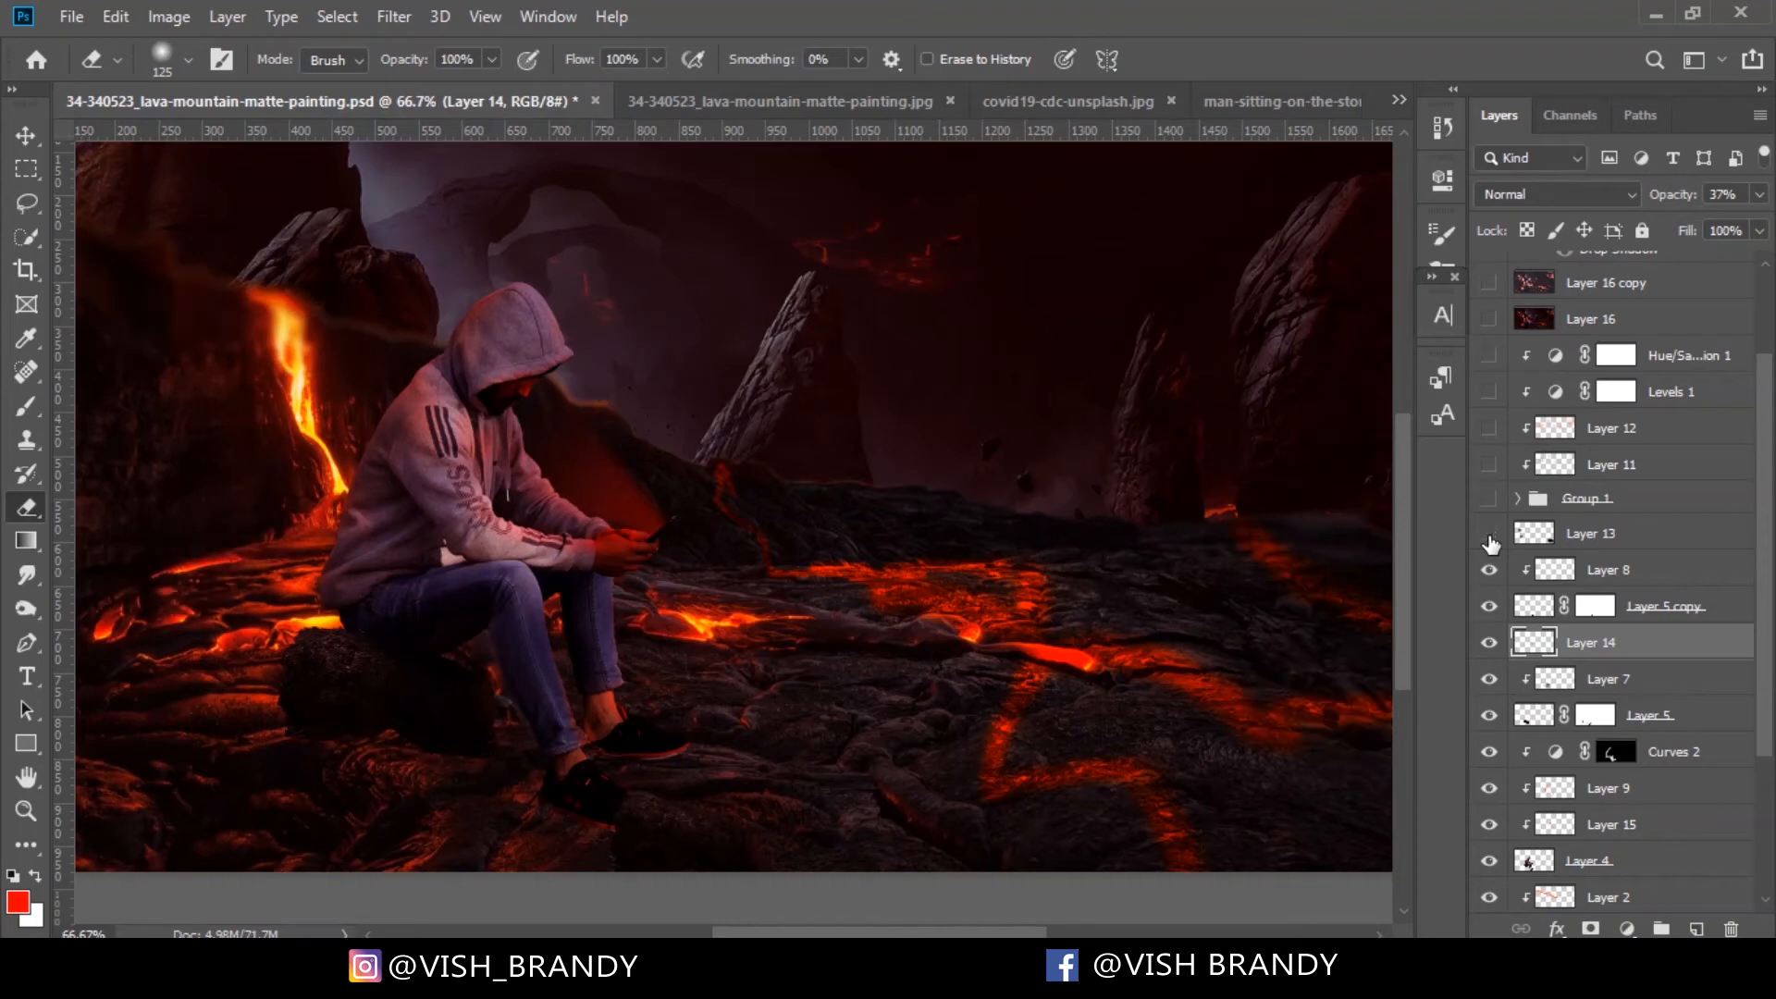
Show the clipped Layer 6, which shades the ground around the man's feet, and make it the active layer
scroll(1772, 504, down, 1)
scroll(1773, 504, down, 5)
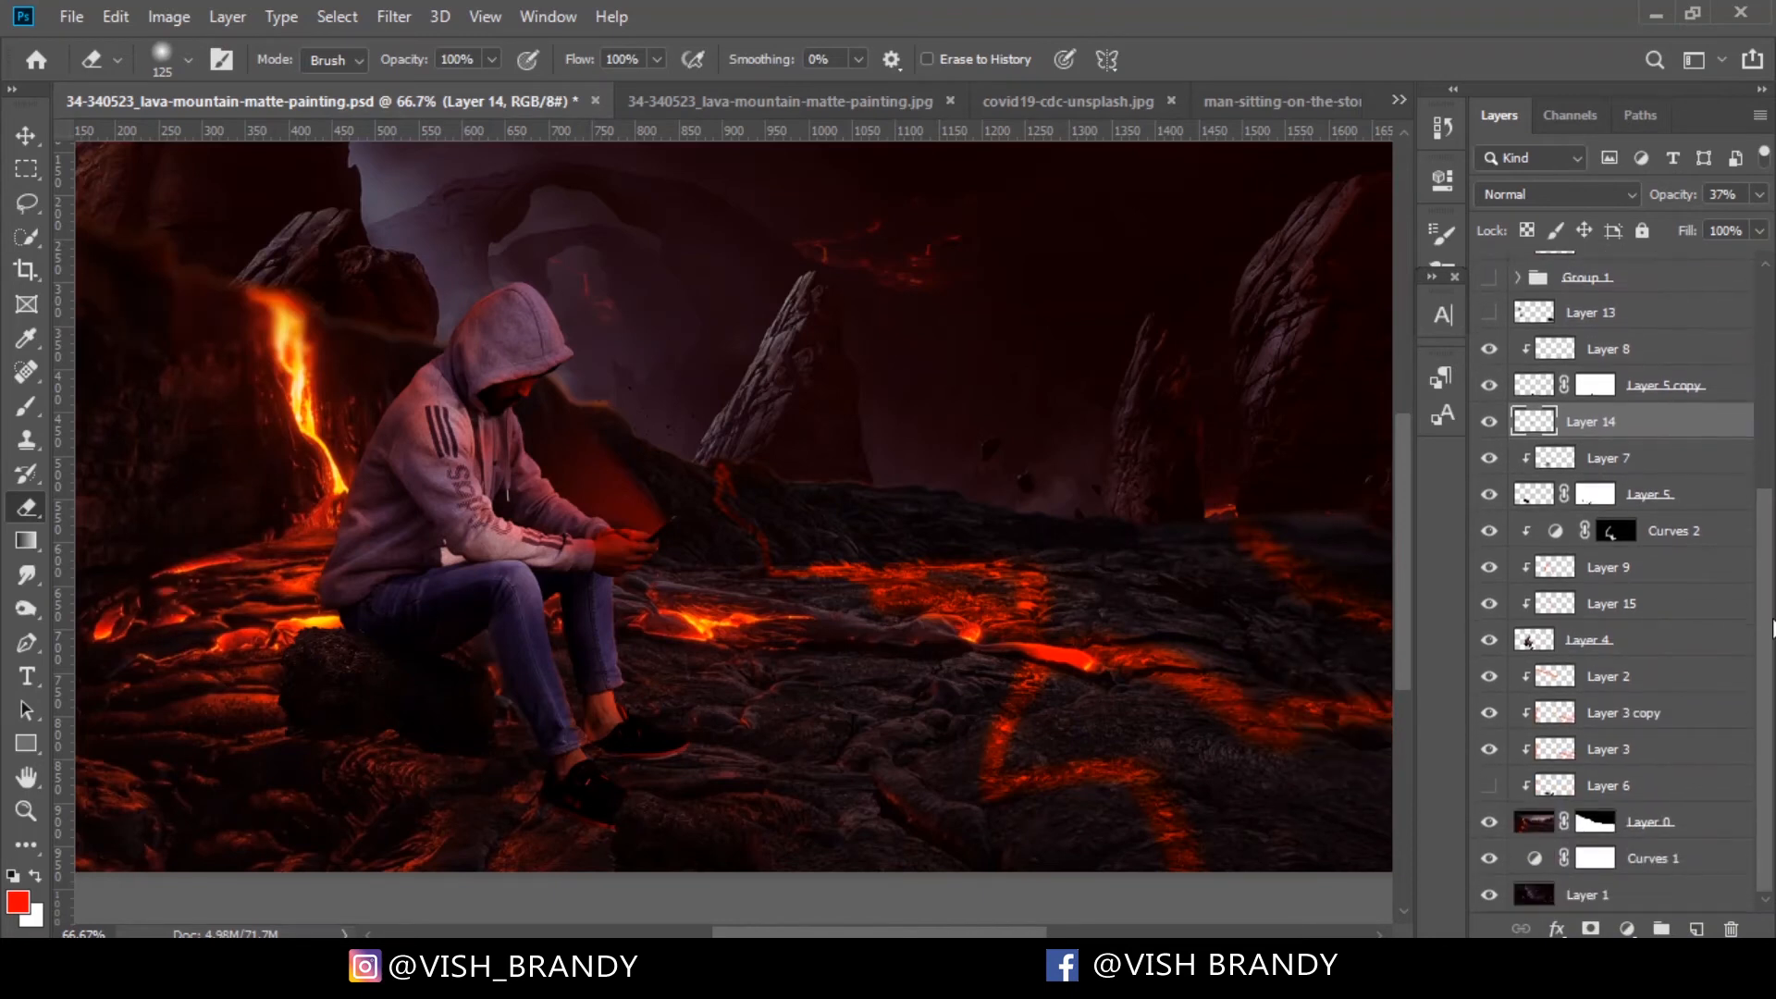
click(1489, 786)
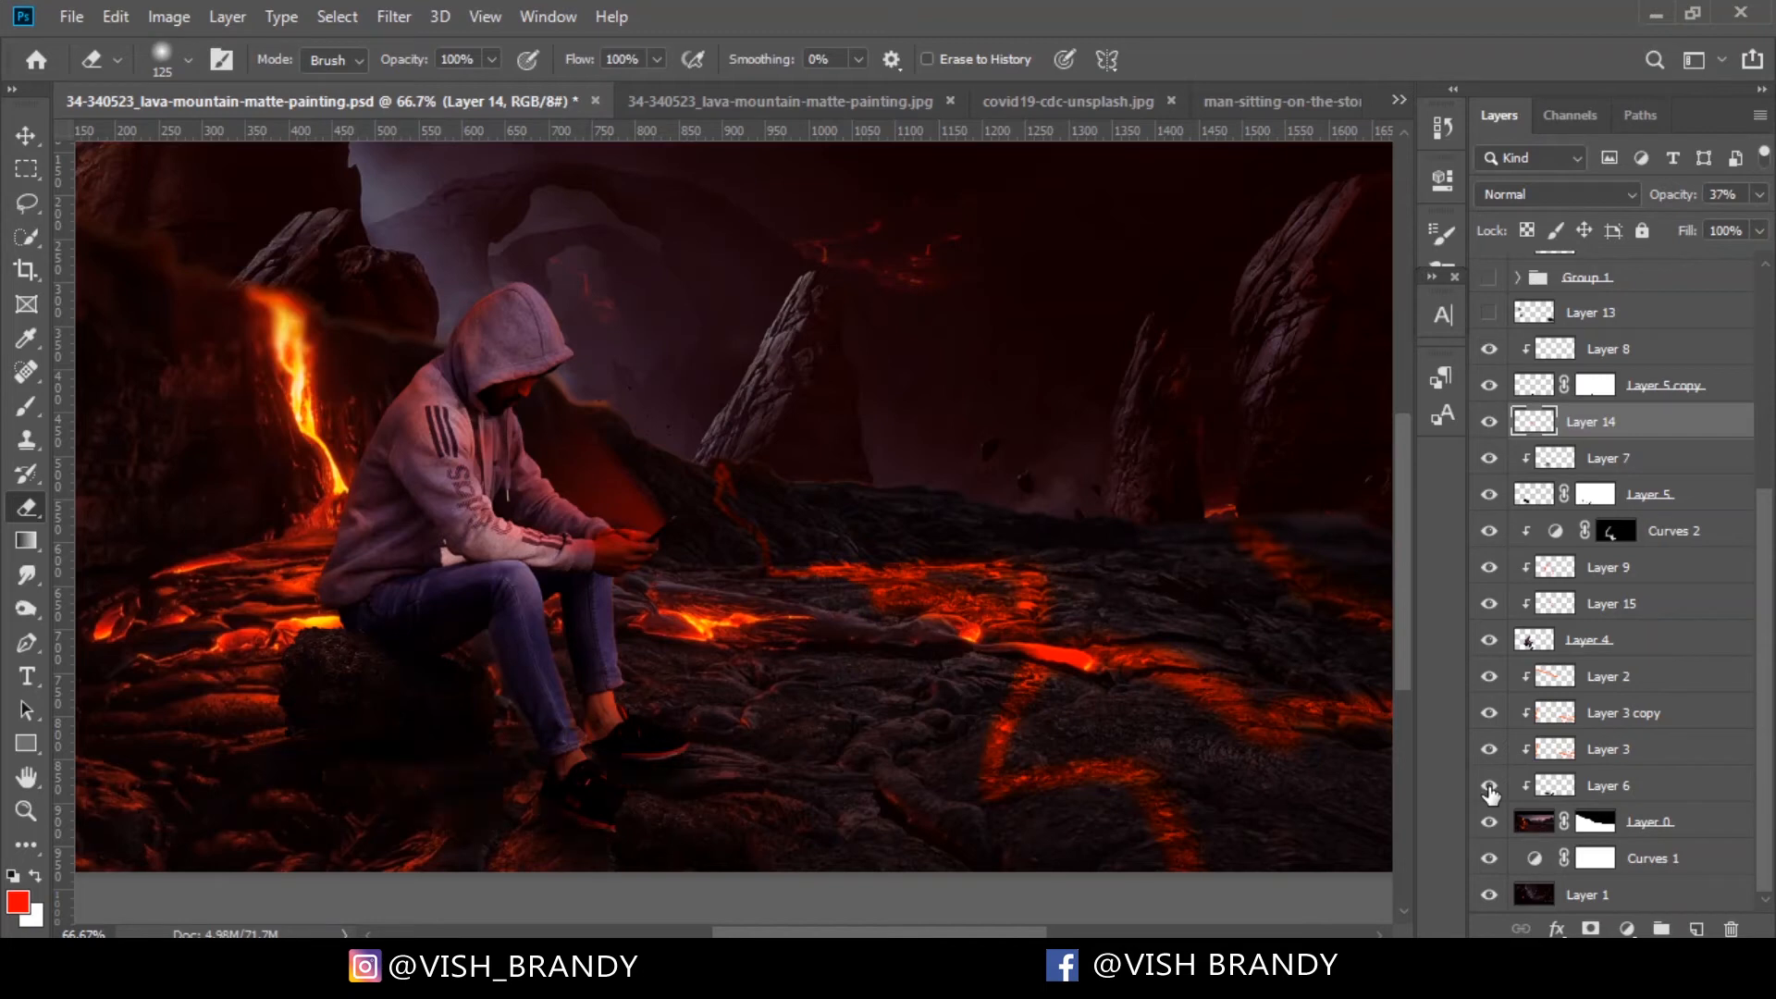
click(1489, 786)
click(1490, 786)
click(1489, 786)
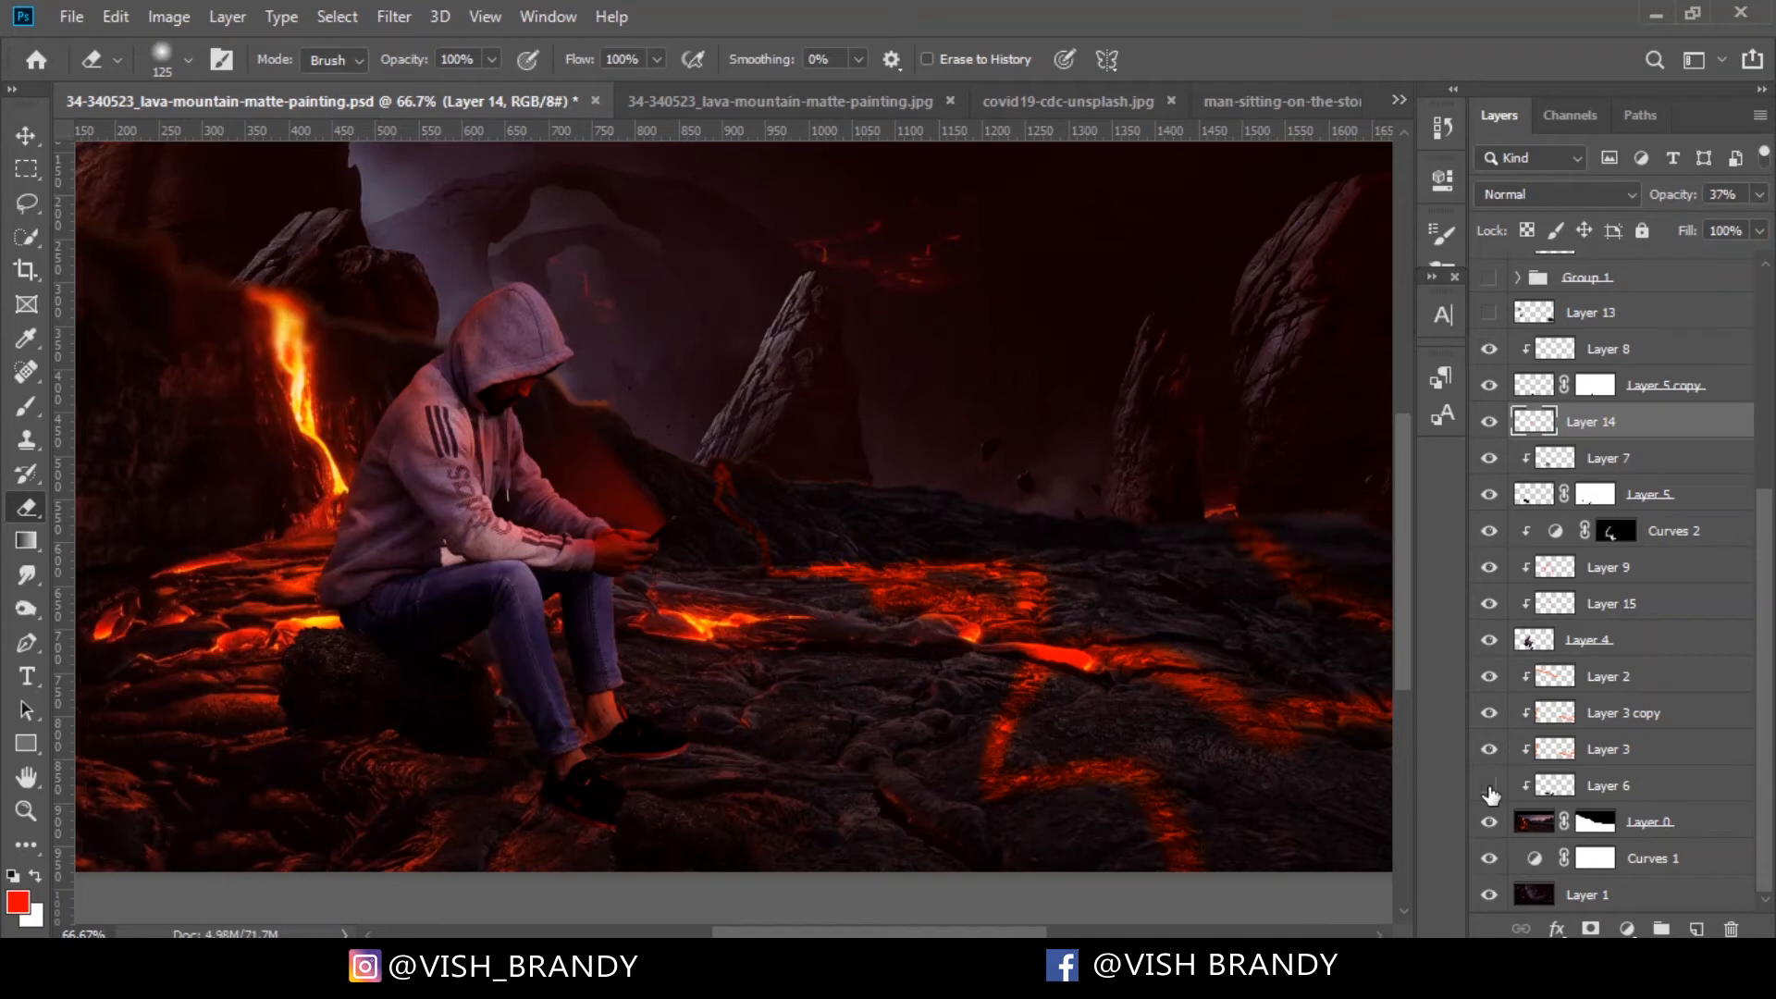
click(1490, 787)
click(1489, 787)
click(1489, 787)
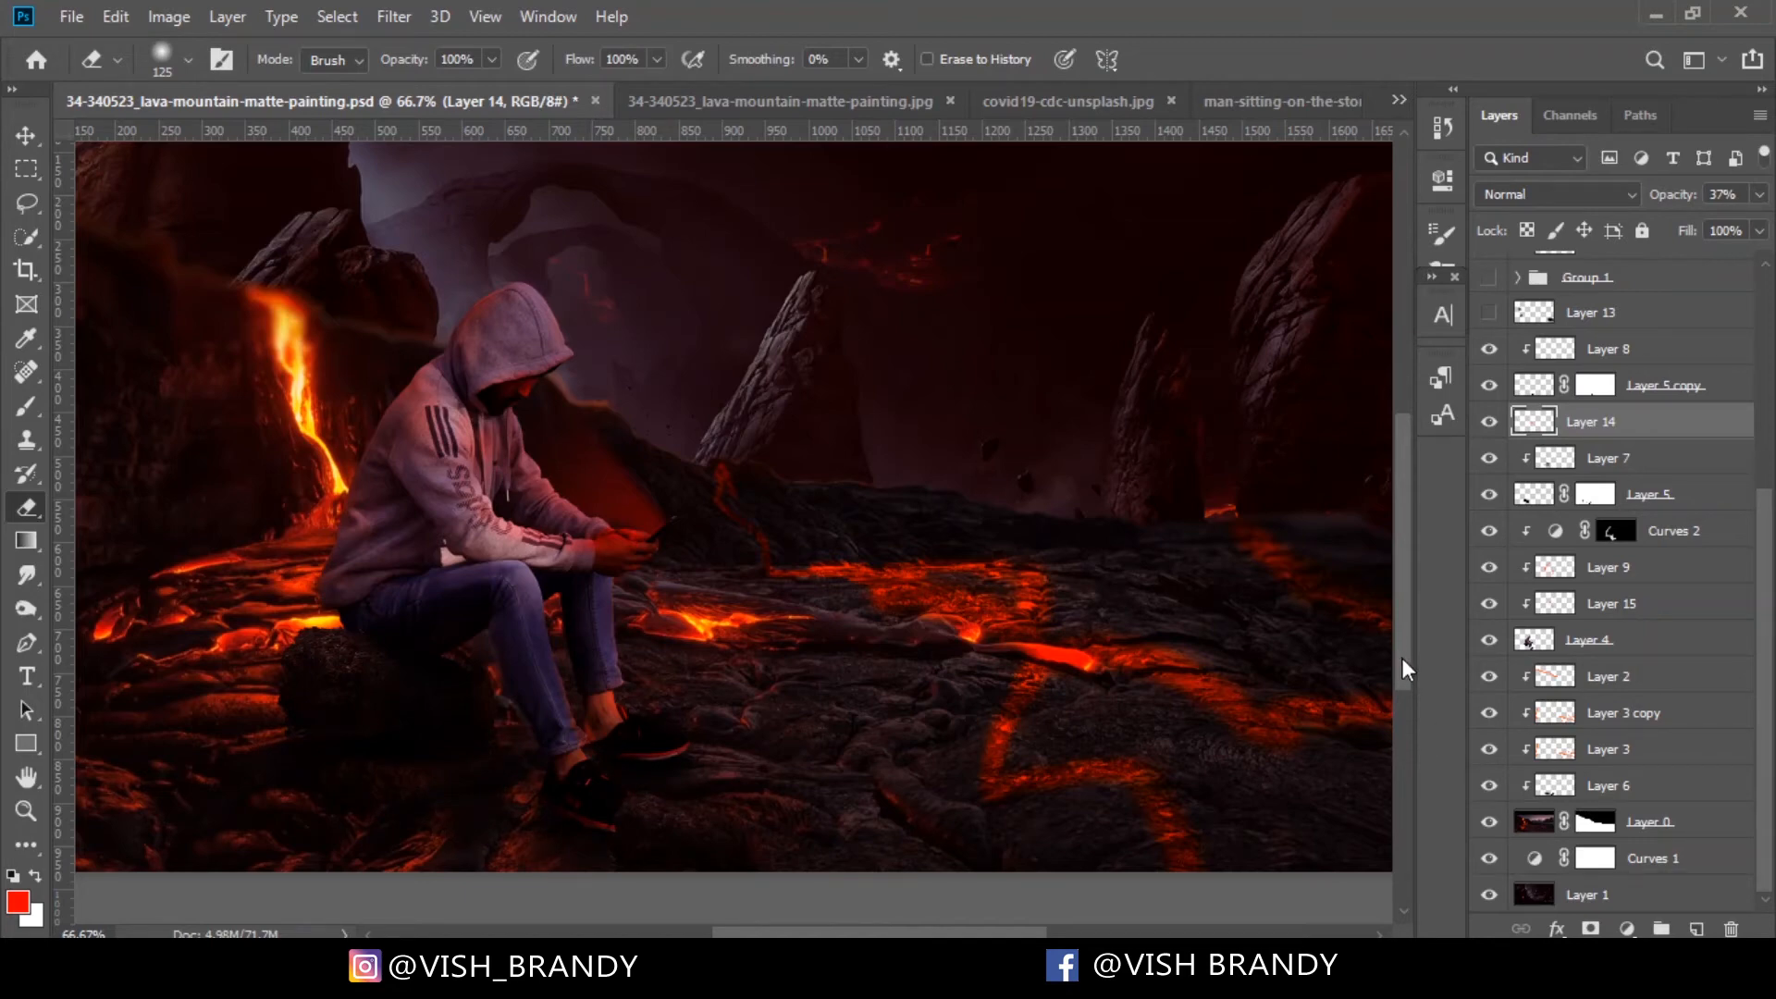
mouse_move(1401, 658)
mouse_down()
mouse_move(1407, 562)
mouse_move(1422, 637)
mouse_up()
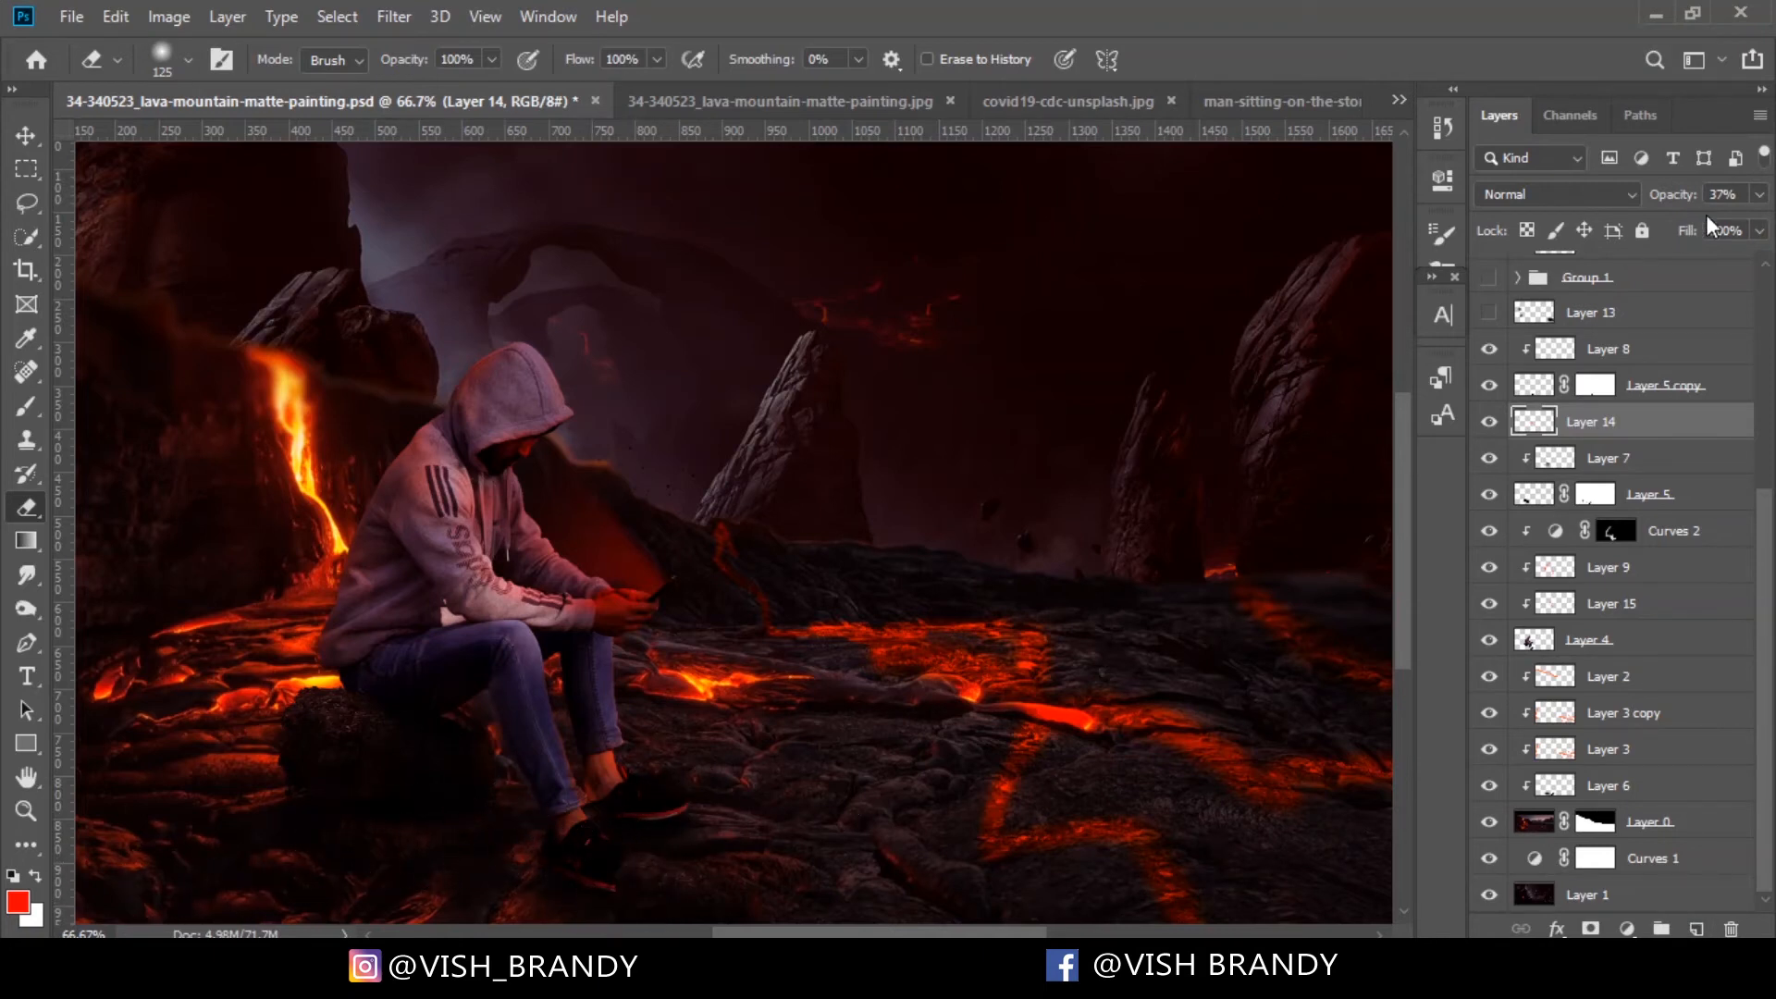
click(1610, 798)
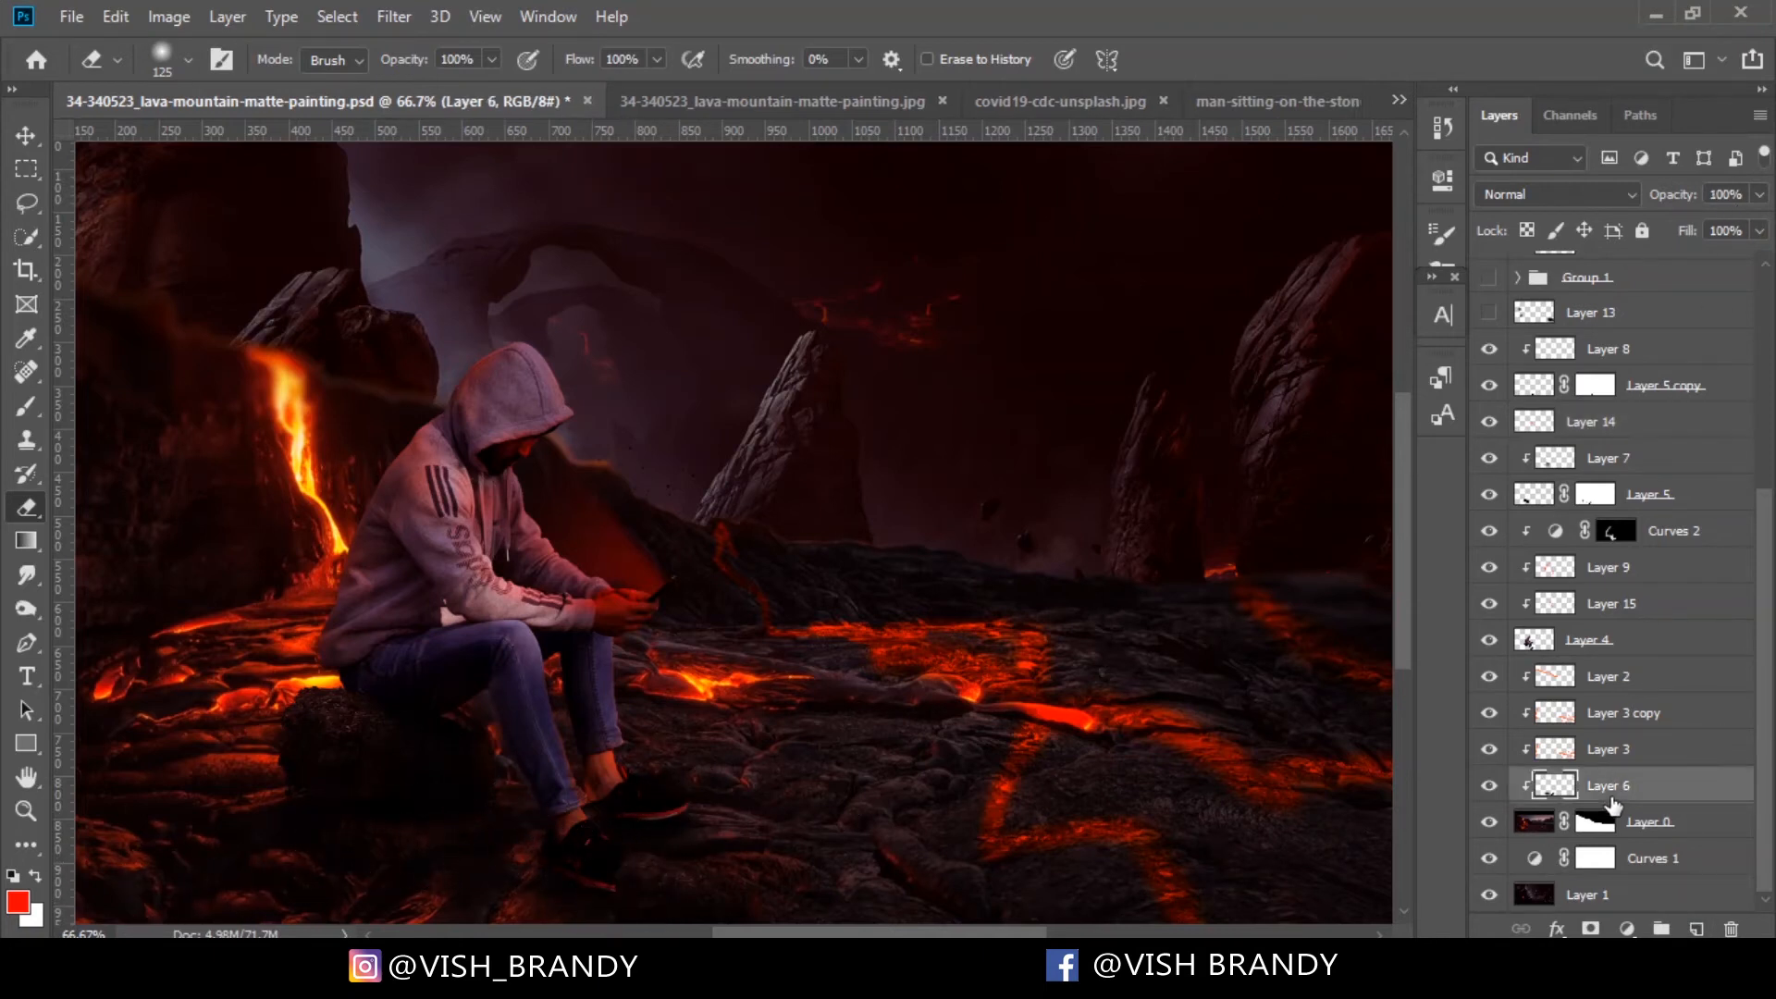
Show Group 1, which holds the floating virus particles, and select the group
scroll(1739, 696, up, 5)
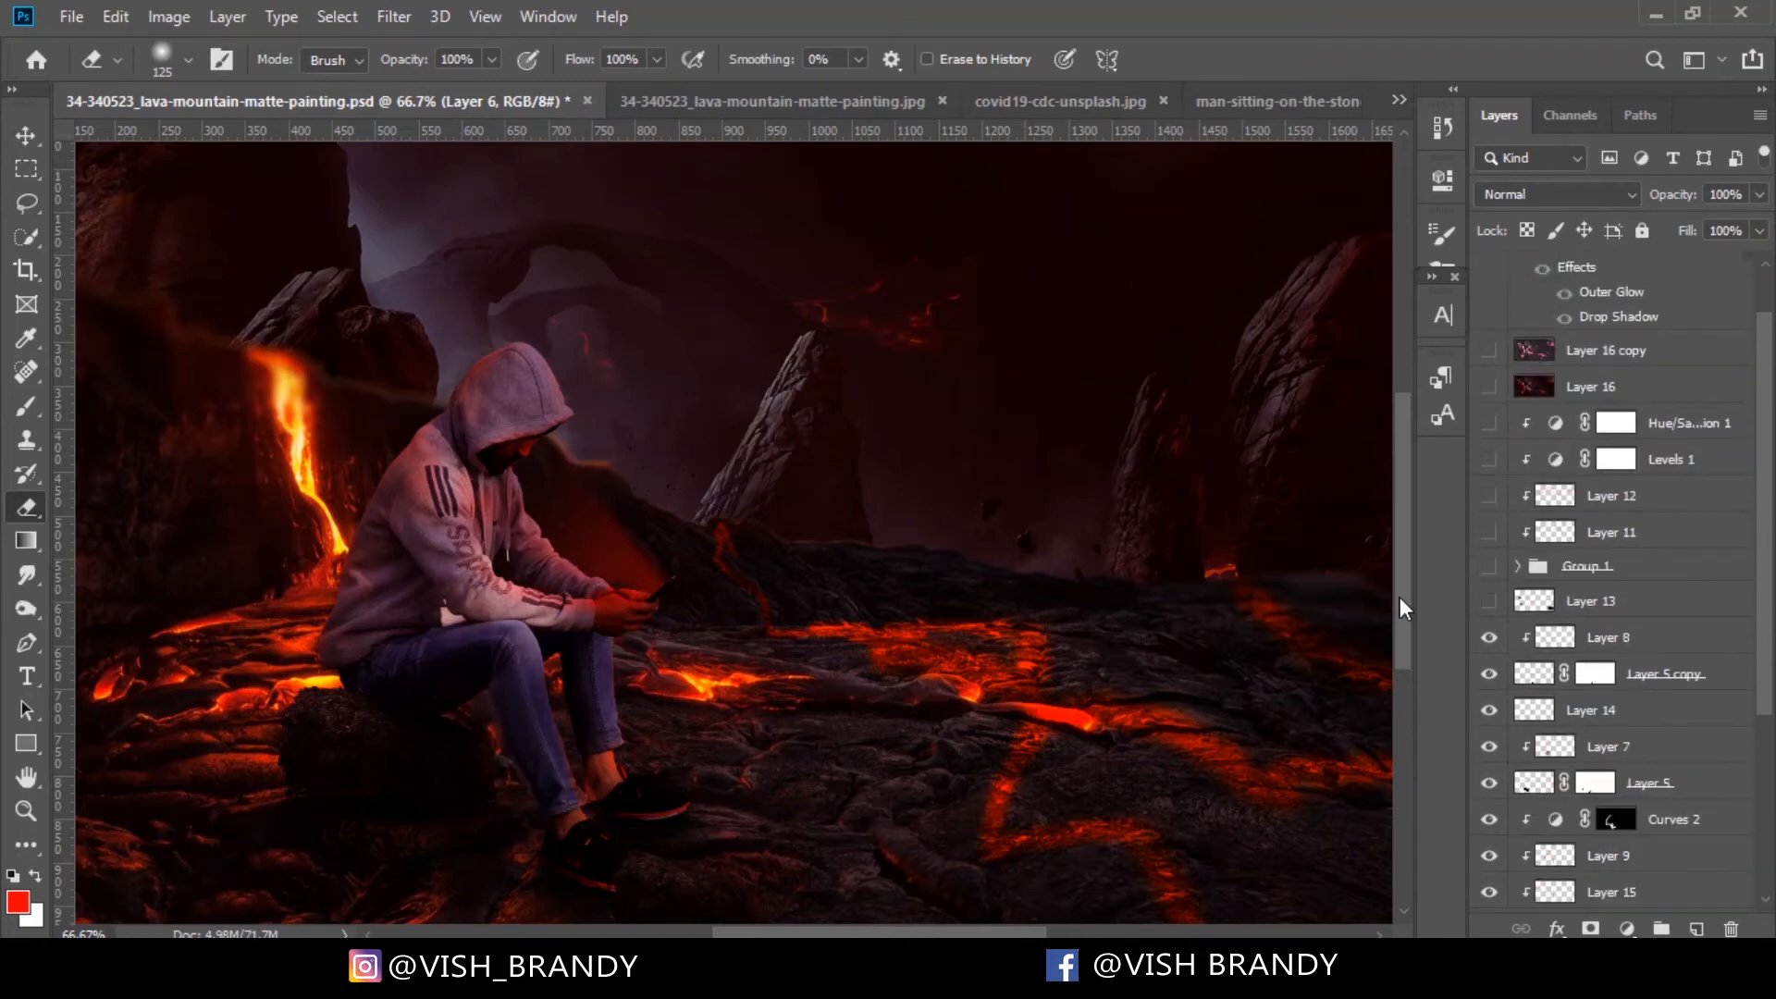
key(ctrl+minus)
click(1486, 603)
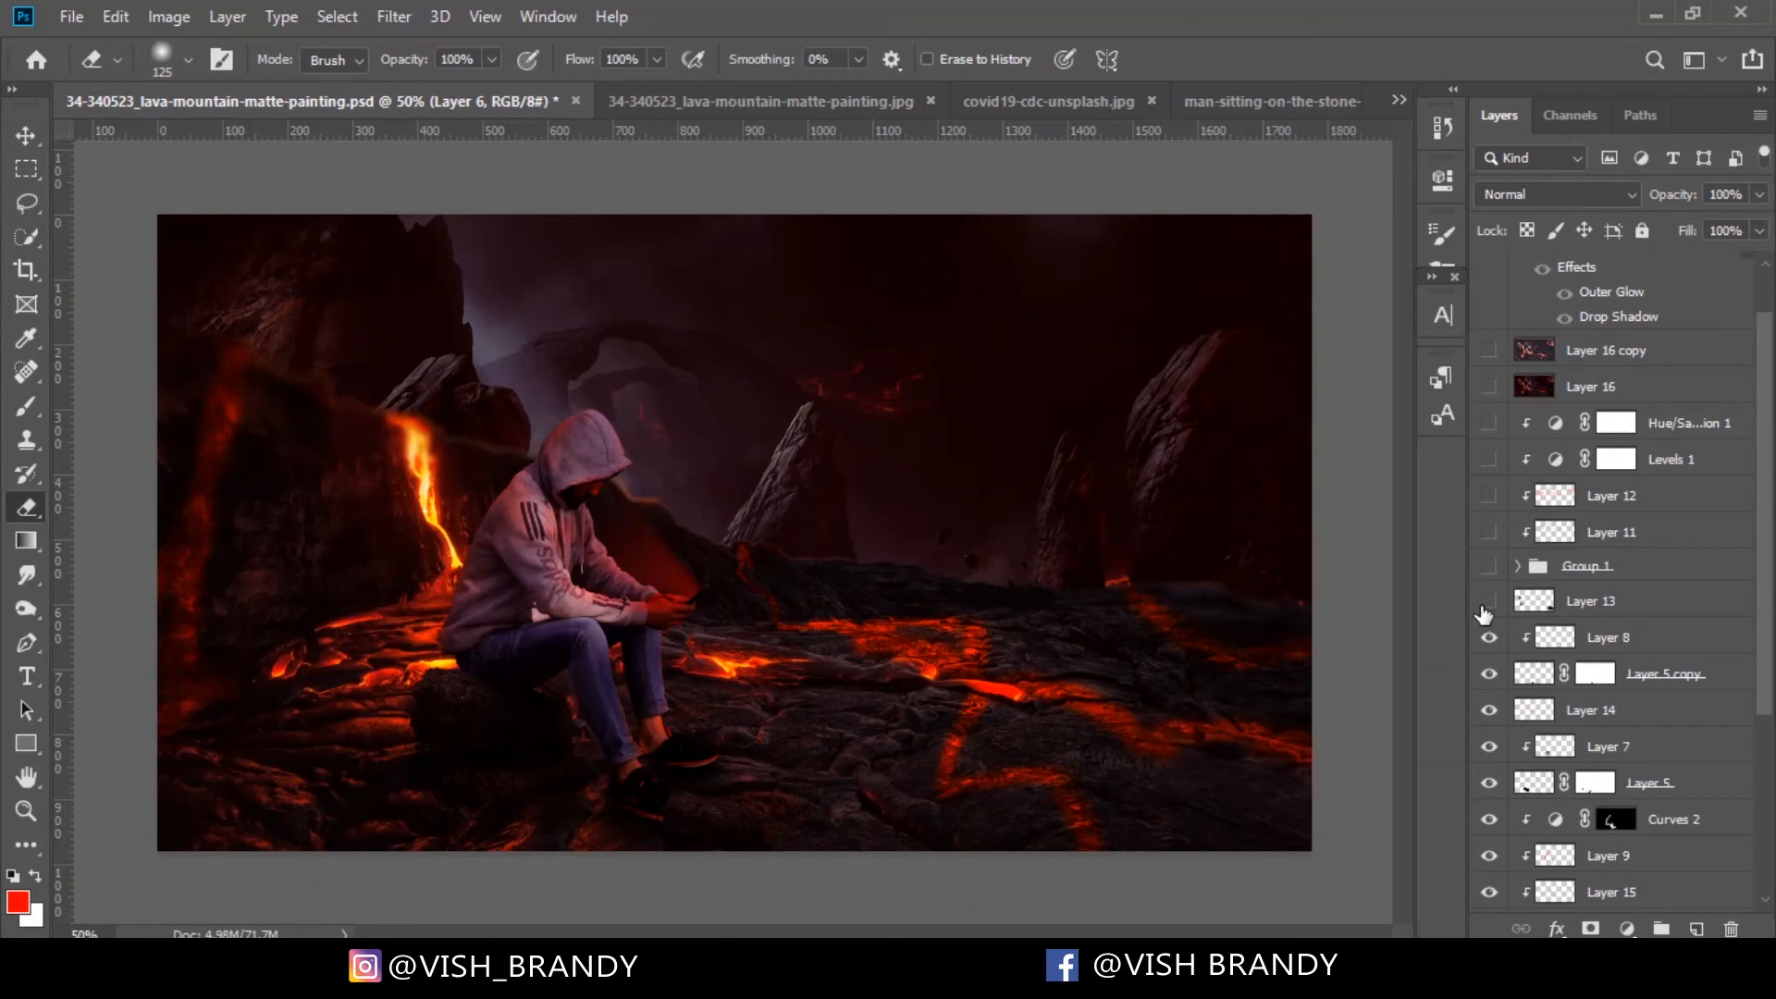
click(1486, 603)
click(1489, 568)
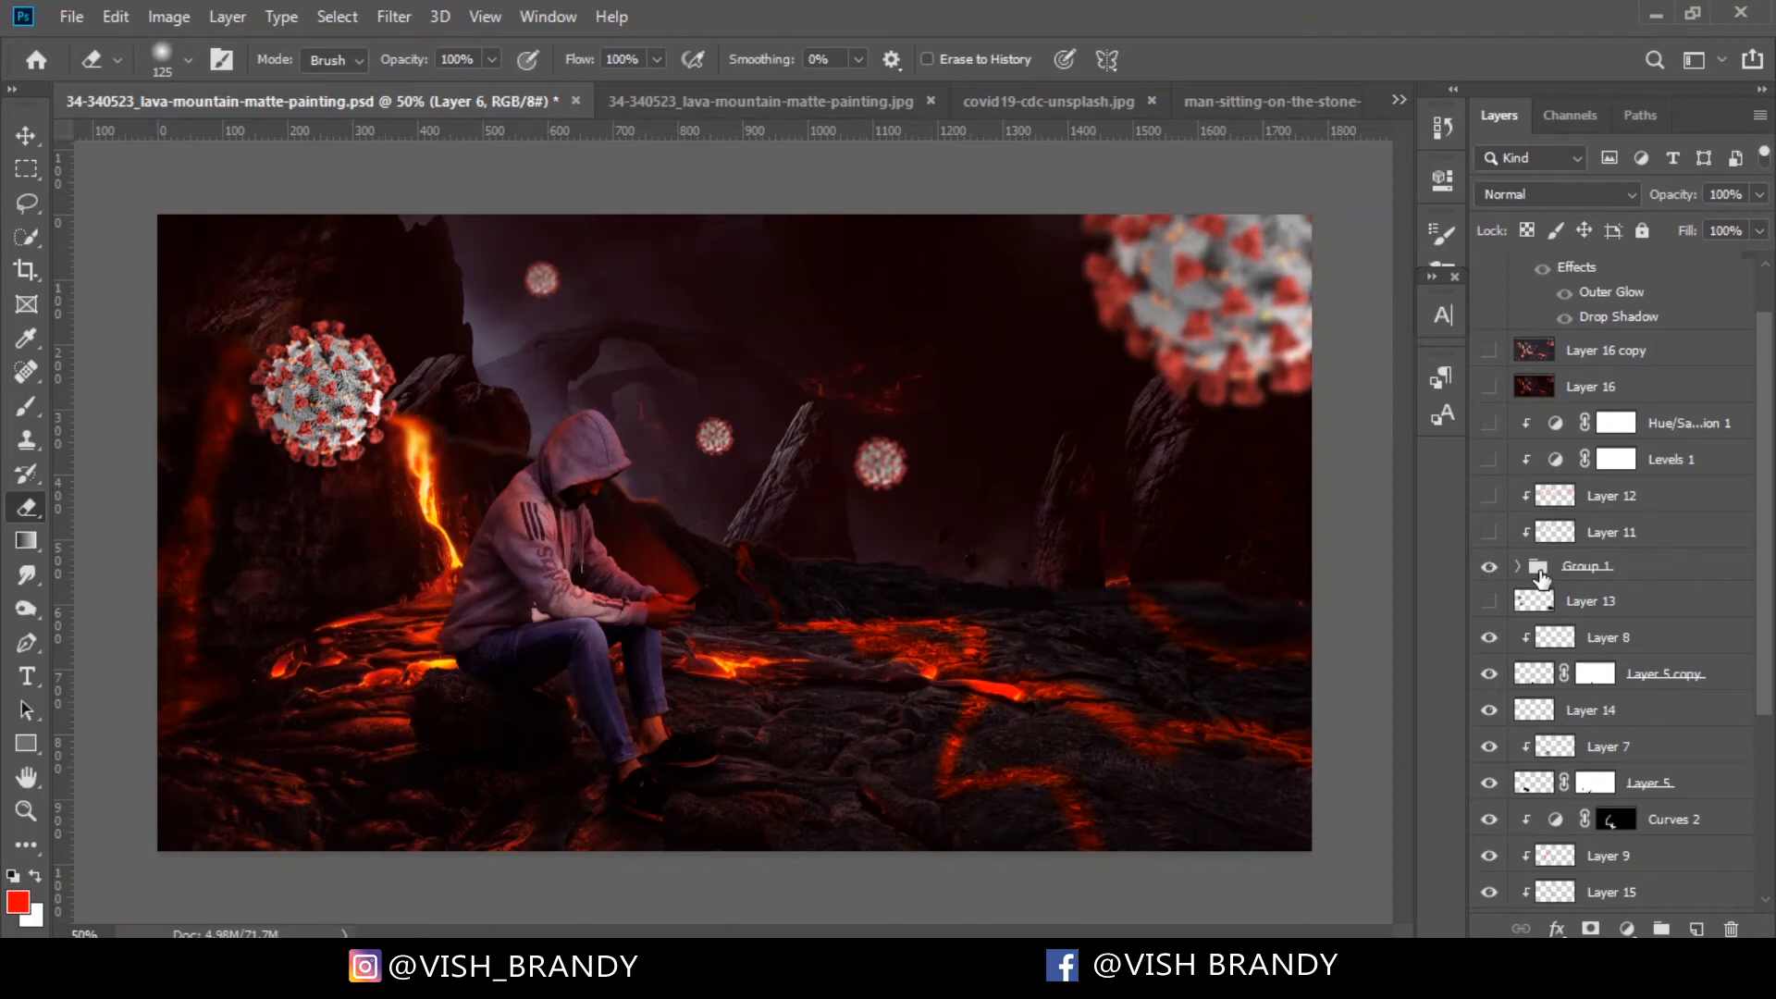
click(1540, 577)
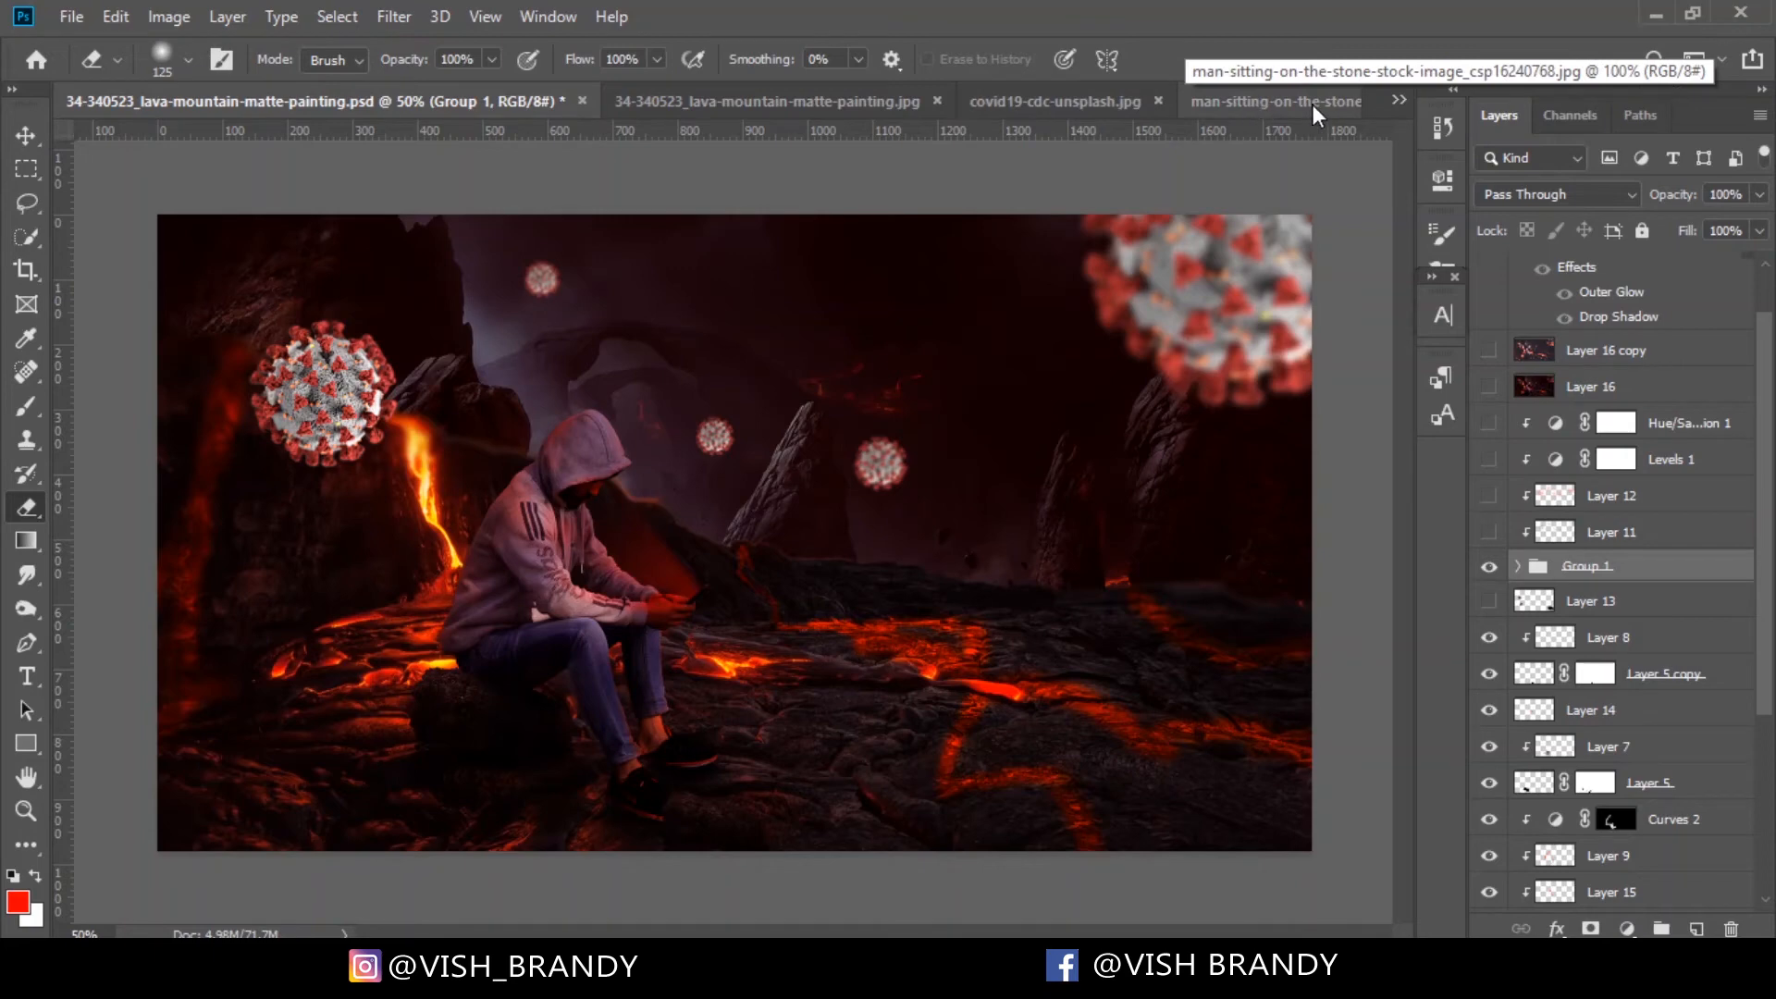
Switch to covid19-cdc-unsplash.jpg and select most of the virus body with the Quick Selection tool
click(1397, 100)
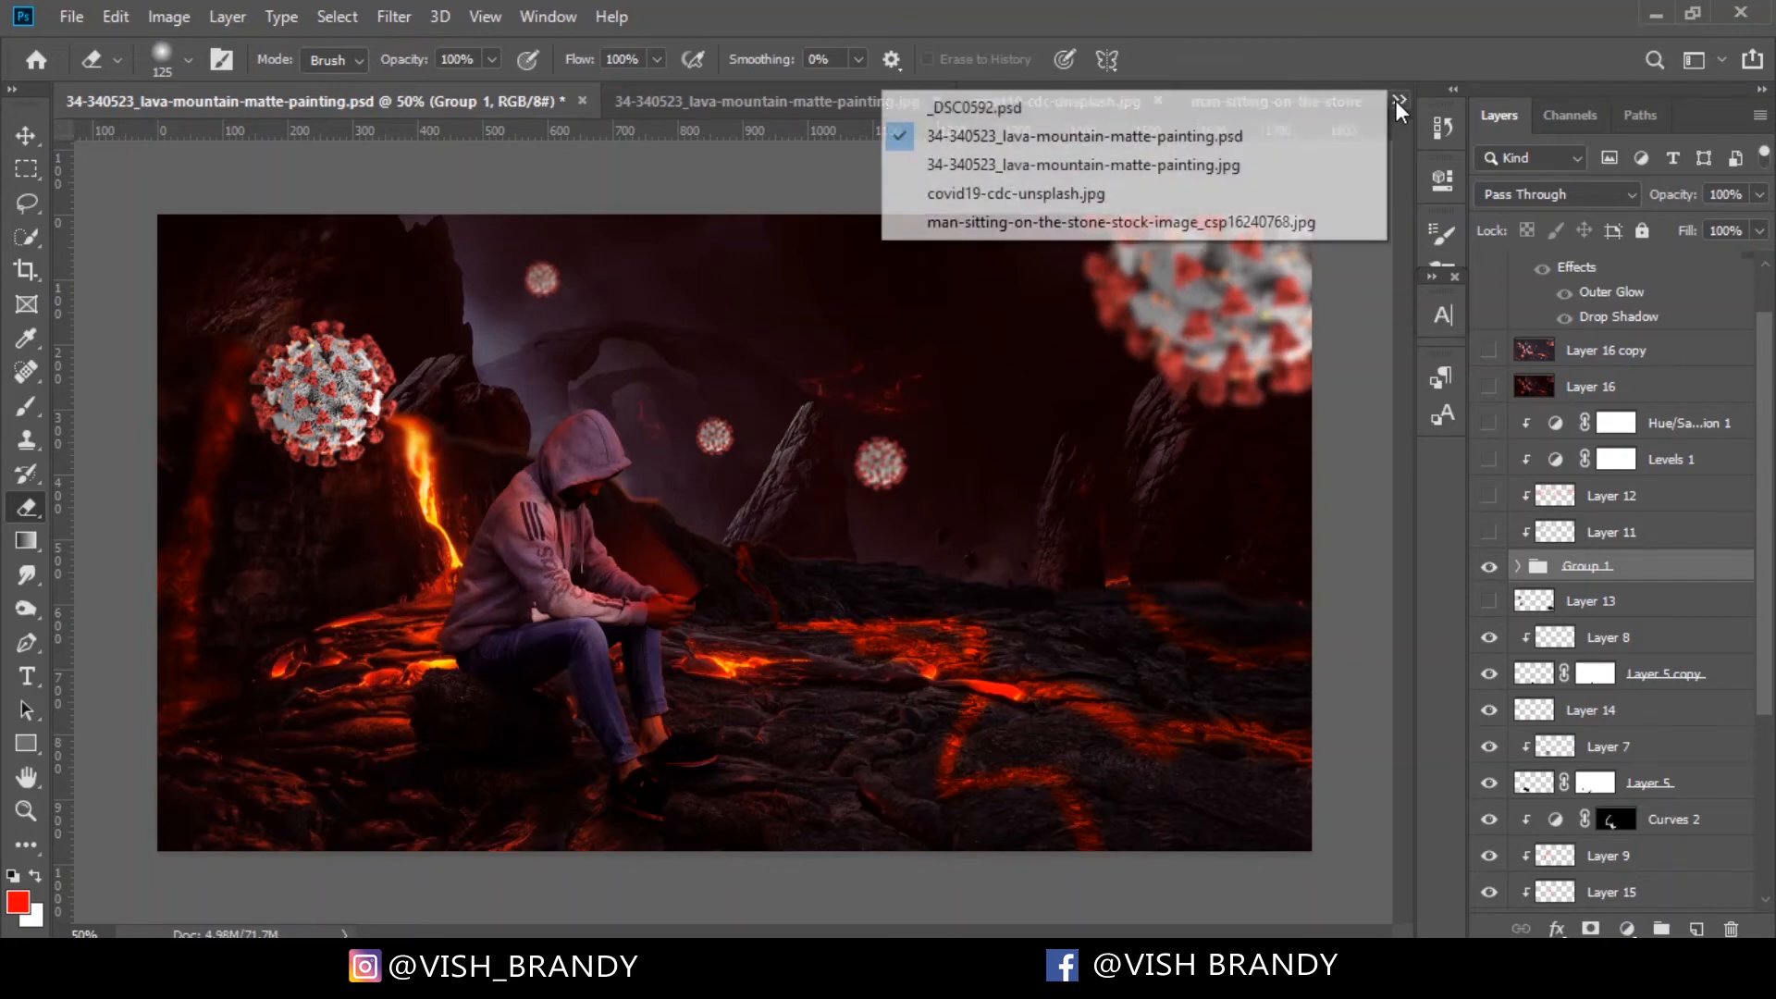
click(962, 194)
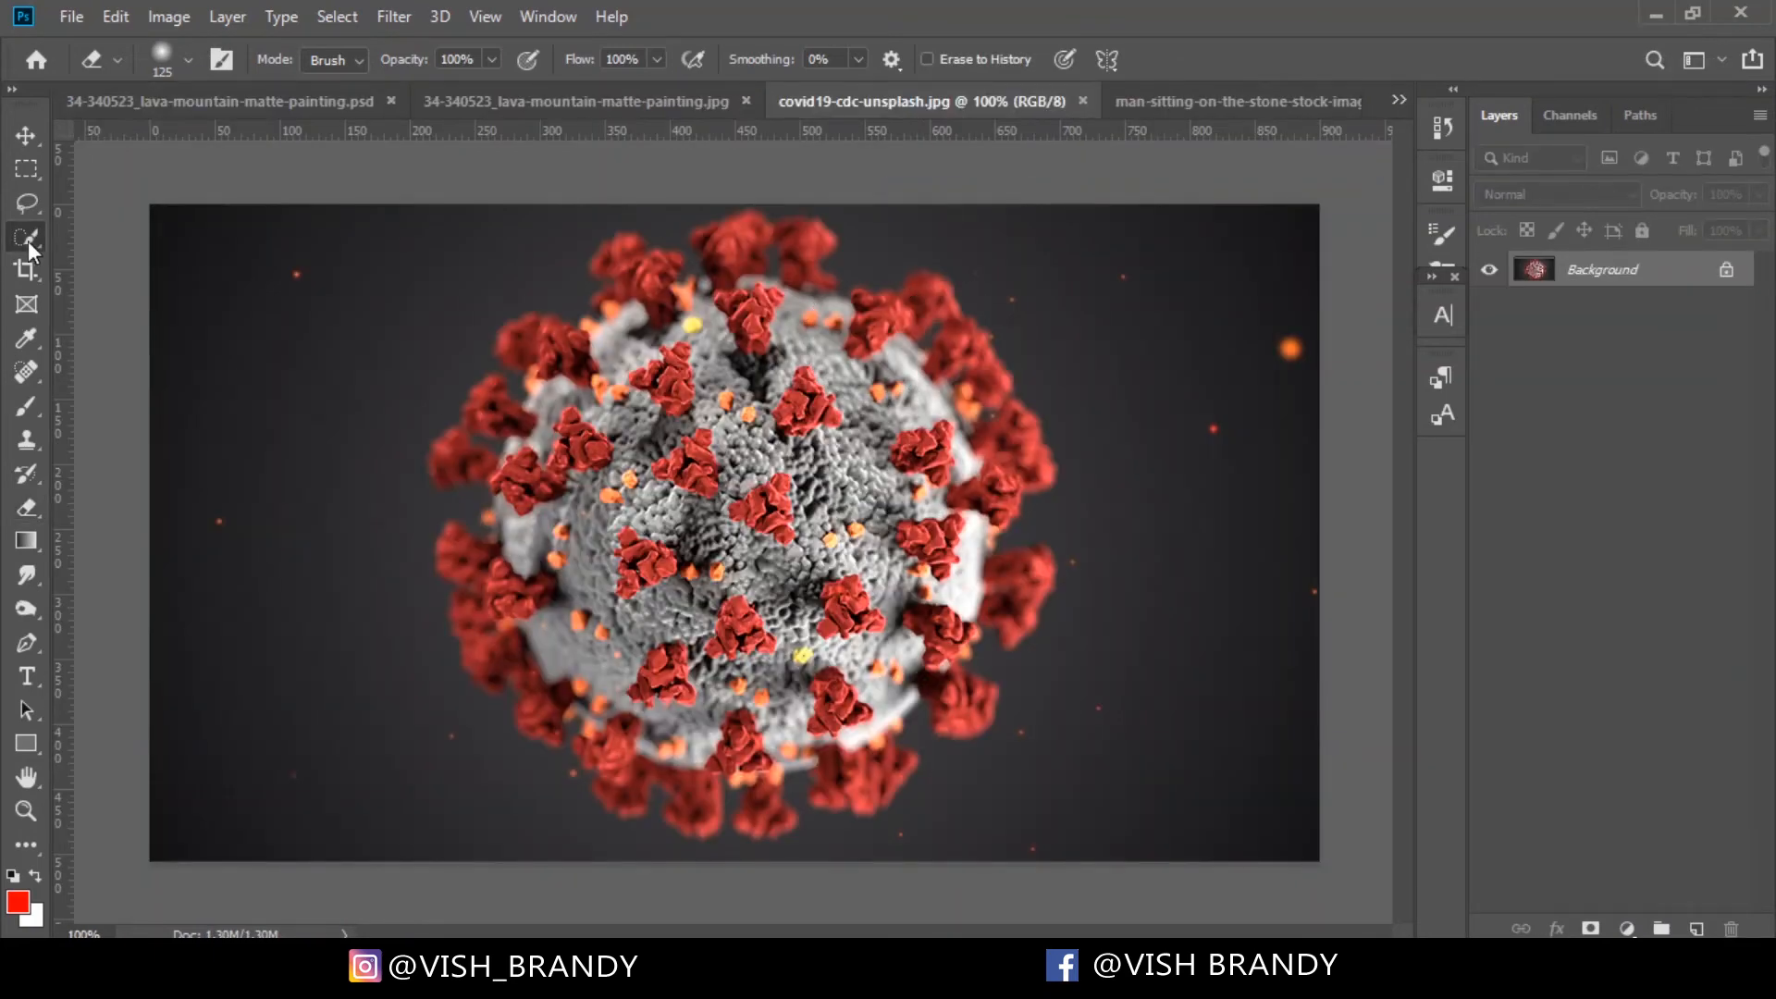
click(30, 248)
mouse_move(491, 585)
mouse_down()
mouse_move(678, 643)
mouse_move(828, 641)
mouse_move(776, 432)
mouse_move(649, 597)
mouse_move(822, 458)
mouse_move(662, 560)
mouse_move(713, 421)
mouse_move(500, 524)
mouse_move(637, 384)
mouse_move(718, 370)
mouse_move(912, 481)
mouse_move(895, 659)
mouse_move(744, 745)
mouse_up()
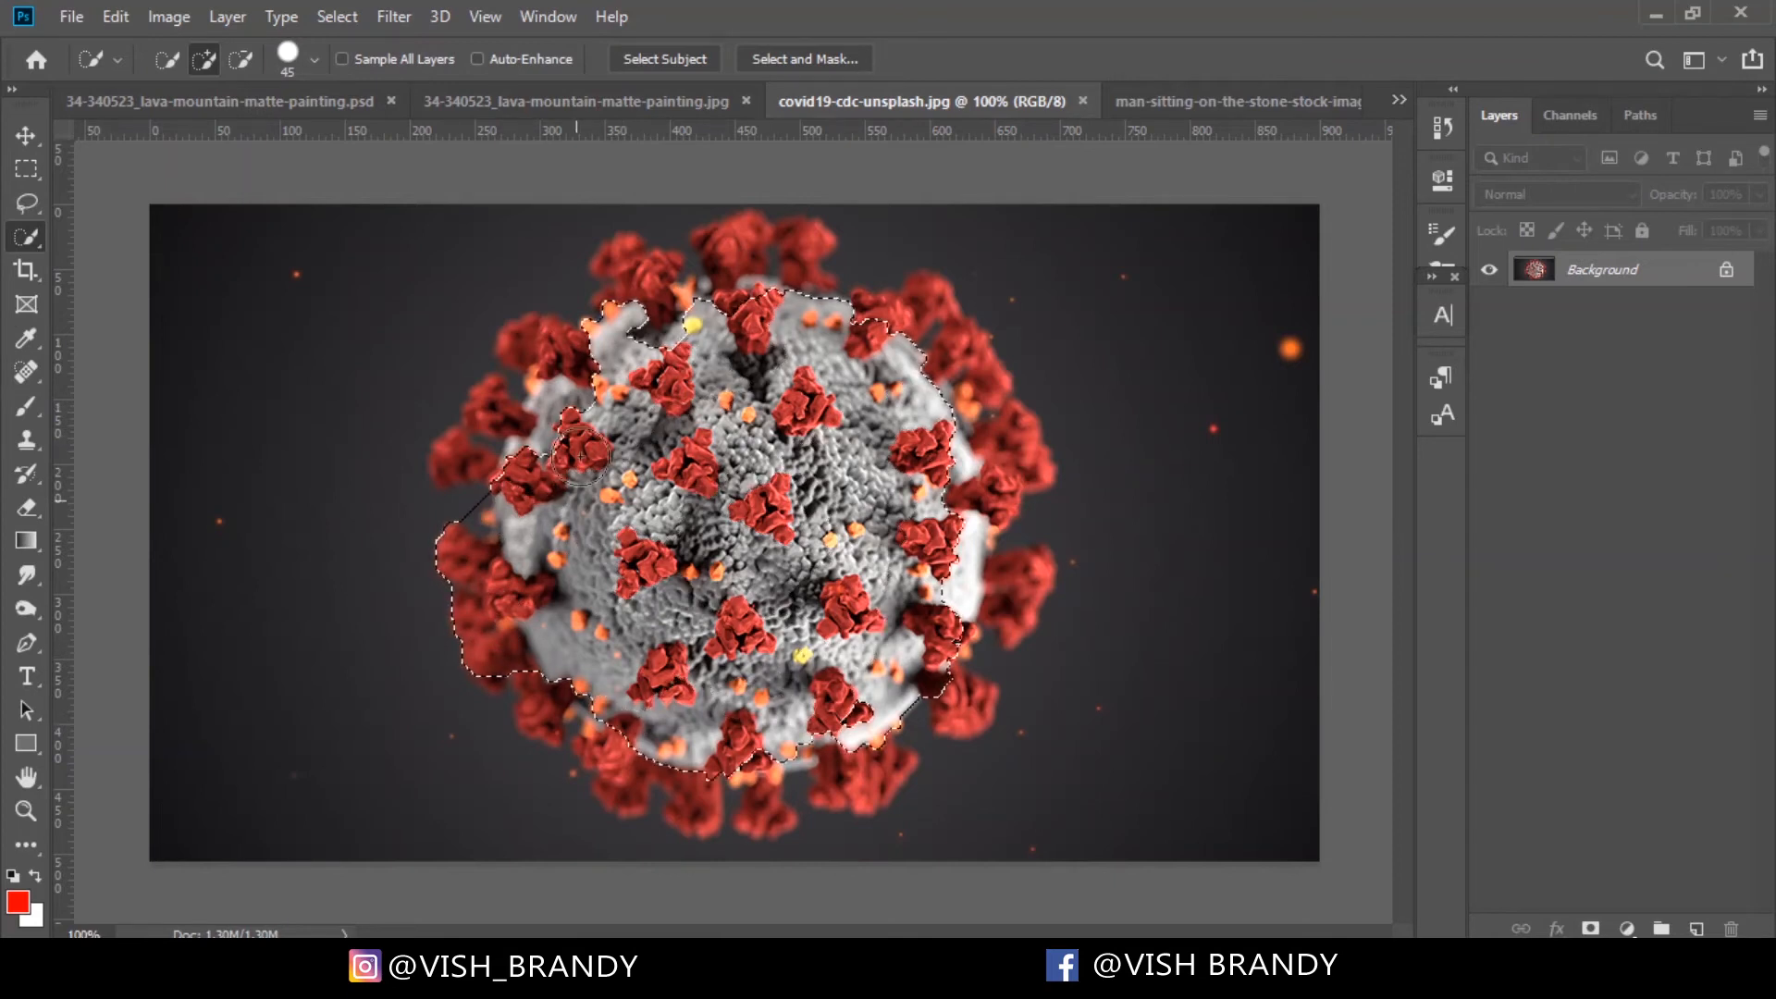
Return to the lava-mountain composition, expand Group 1 and make Layer 10, the large corner virus, active
click(255, 108)
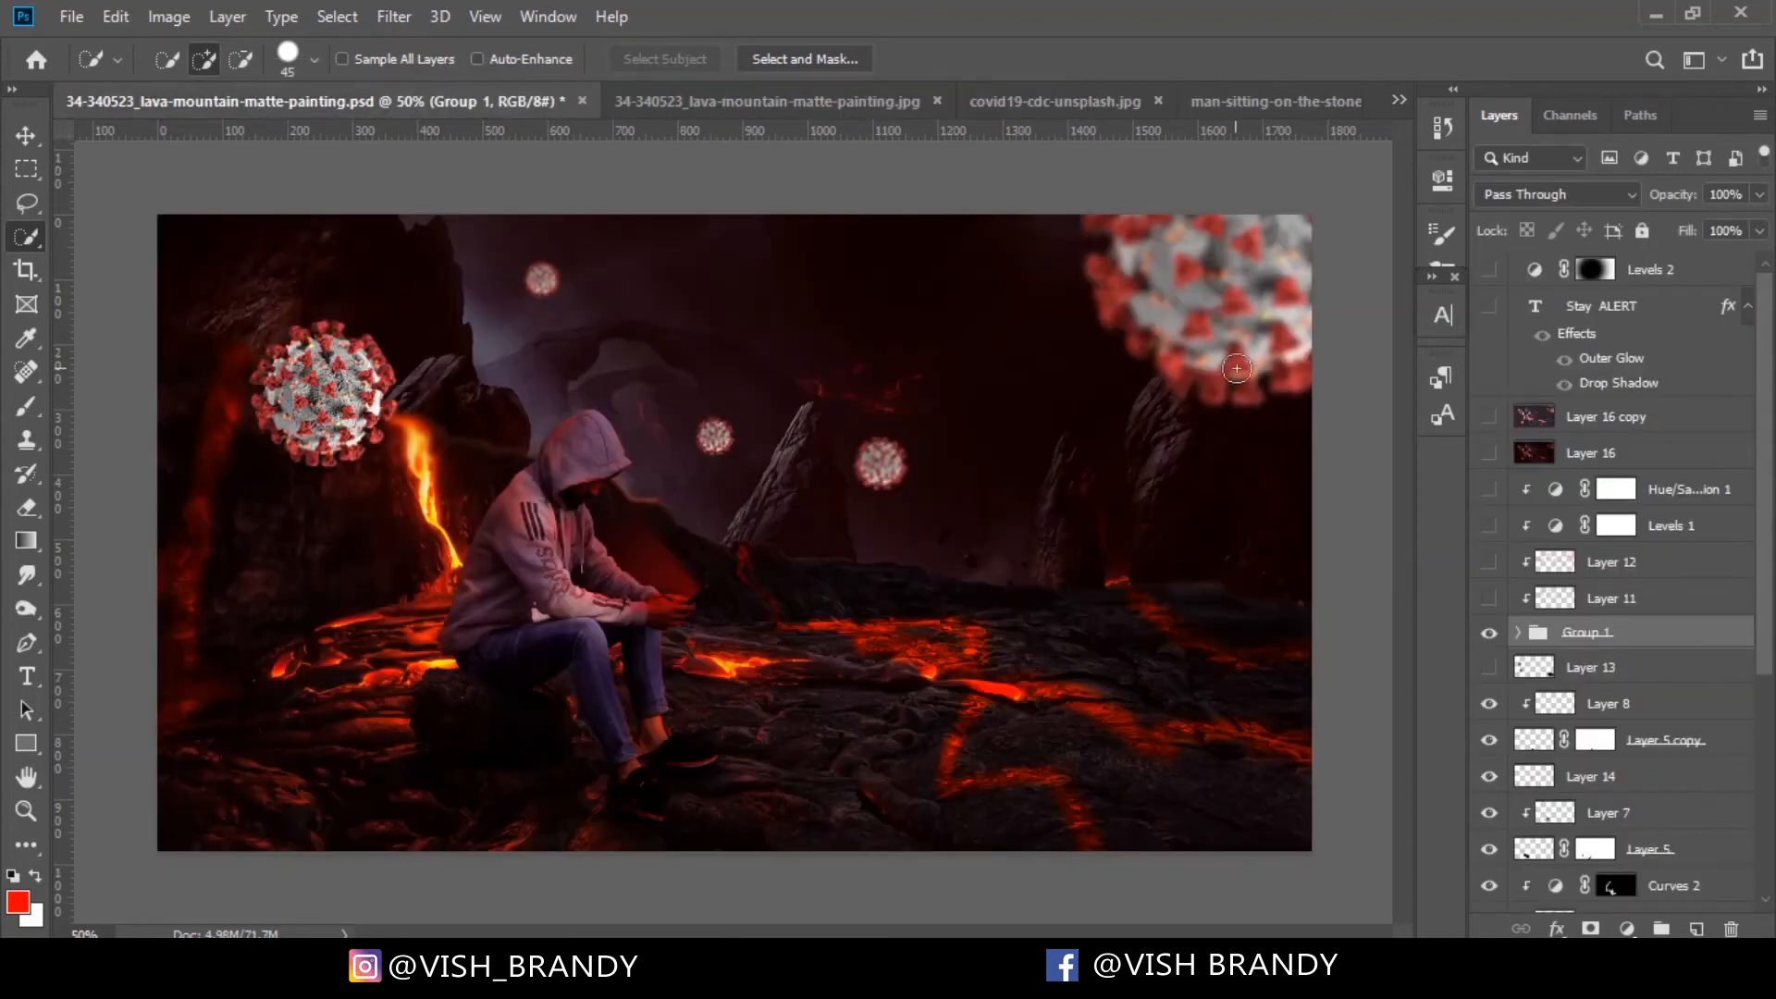
click(1517, 633)
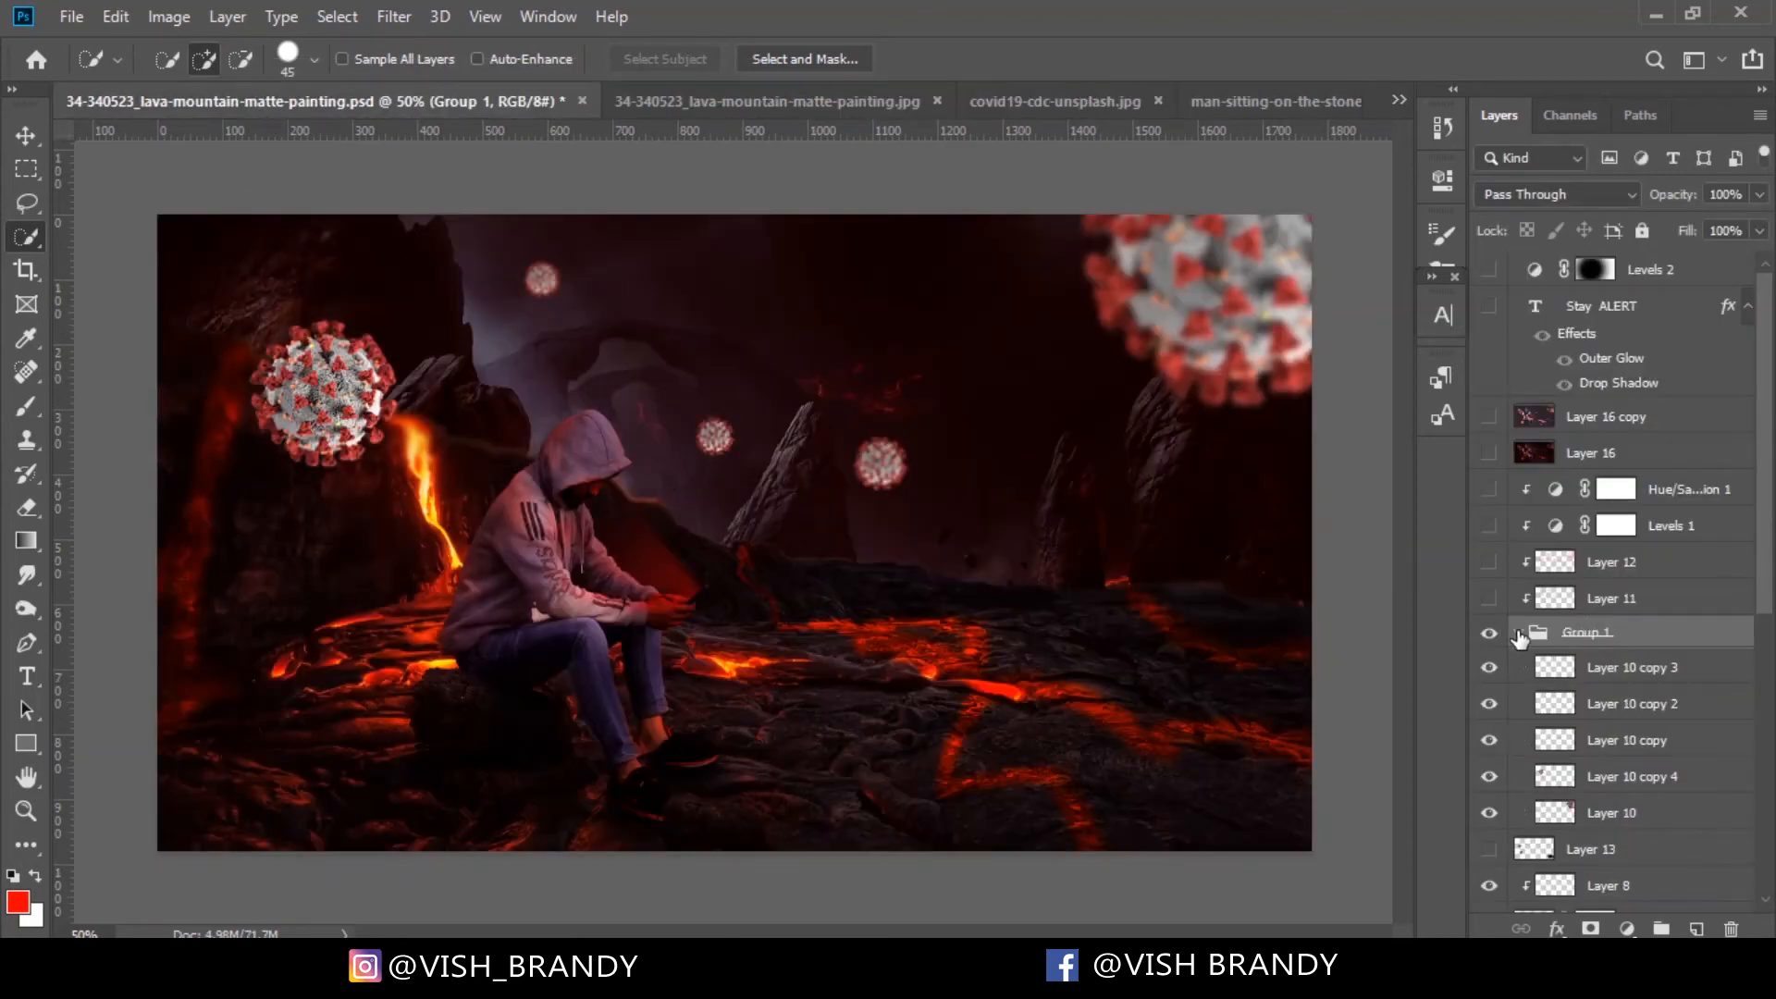
scroll(1496, 645, down, 5)
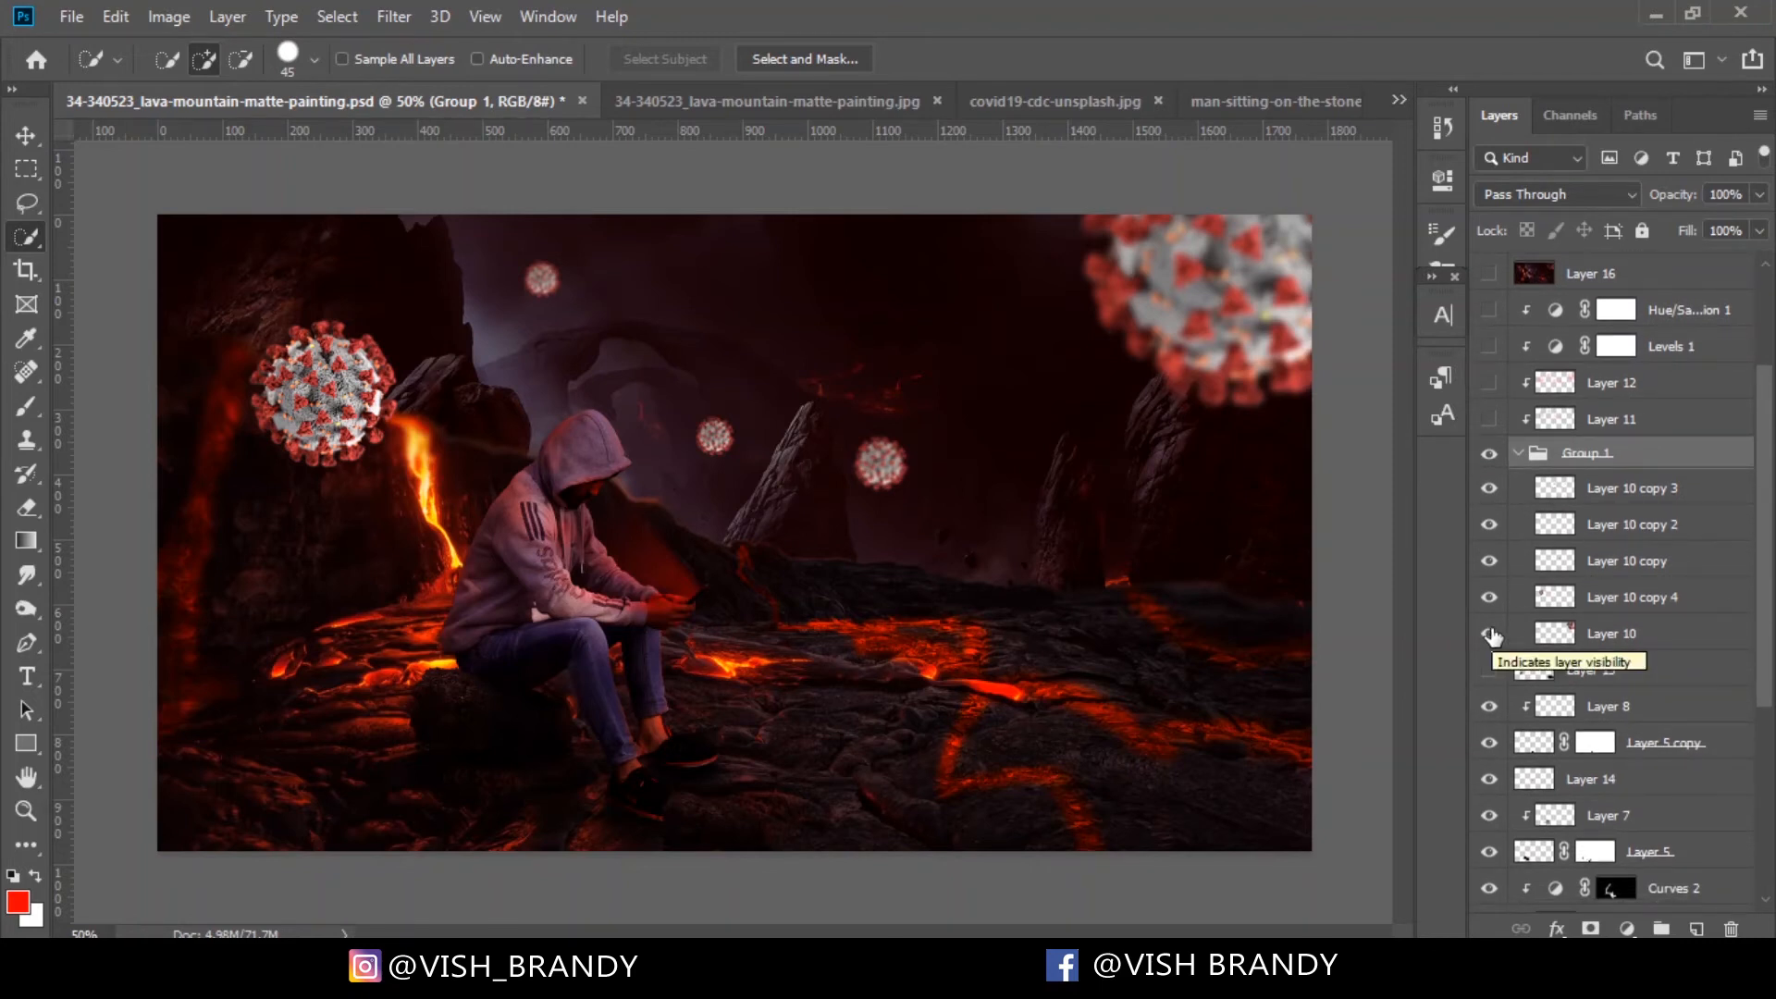
click(1608, 636)
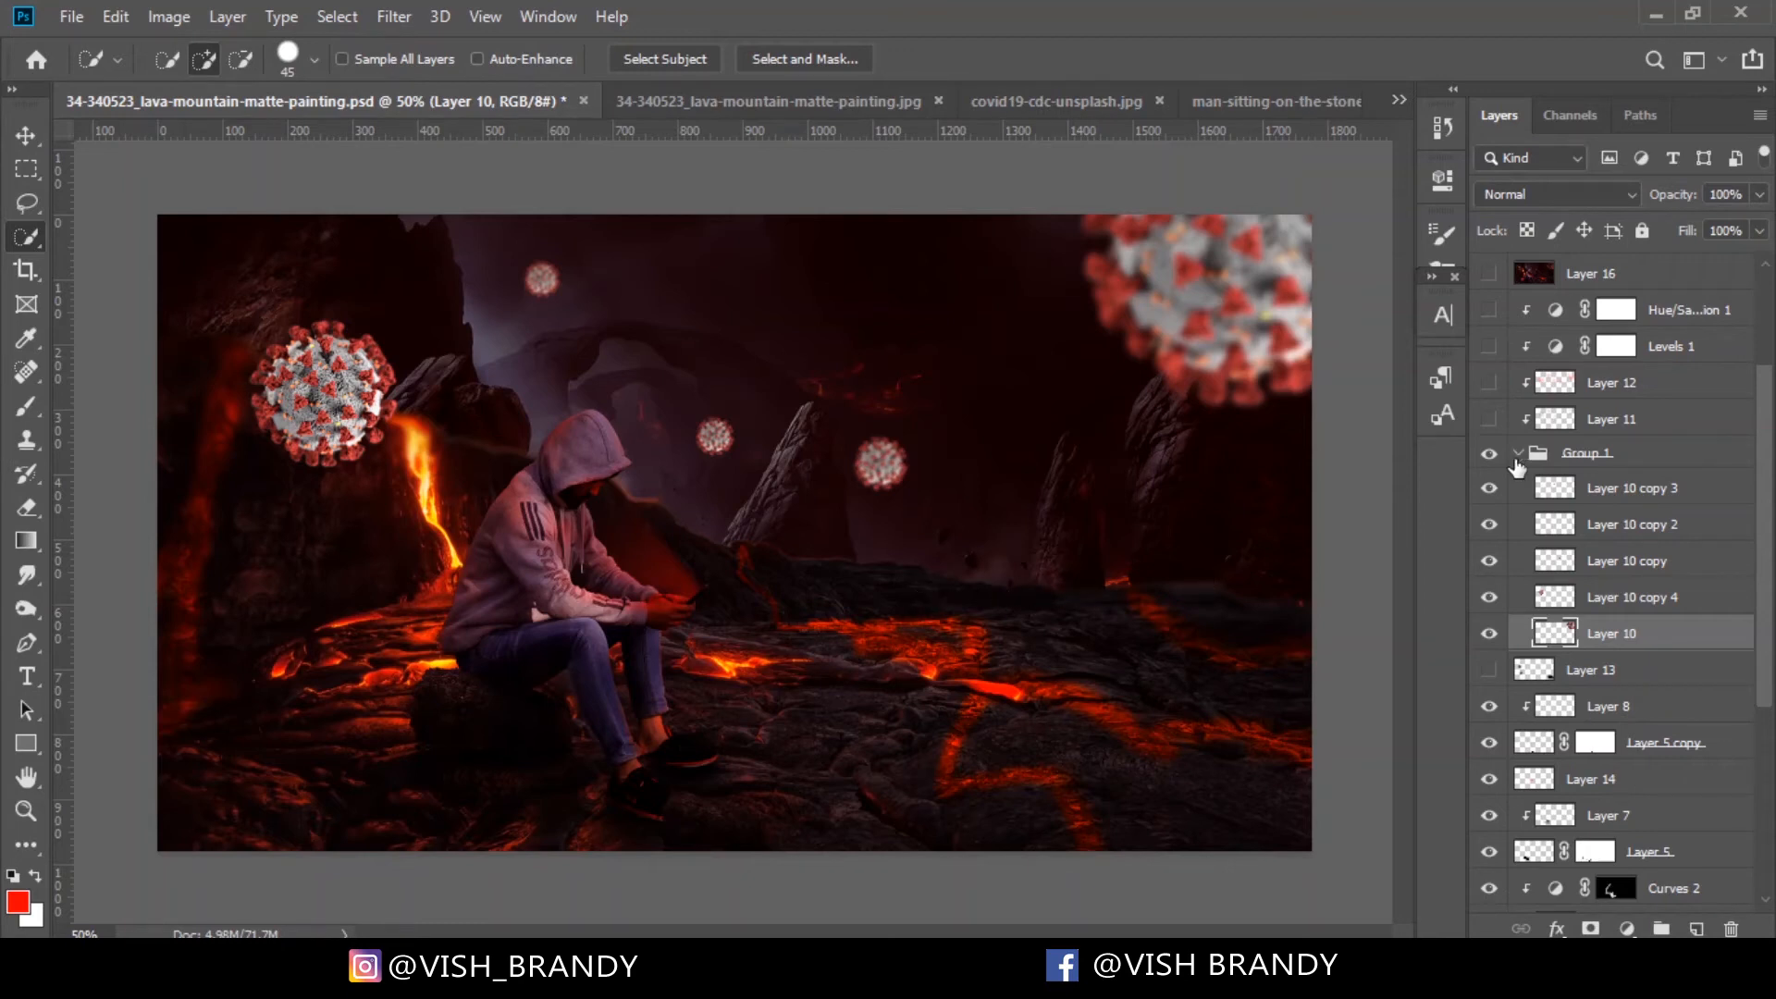
Try a Gaussian Blur at several radii on Layer 10, the large corner virus, and discard it
click(386, 14)
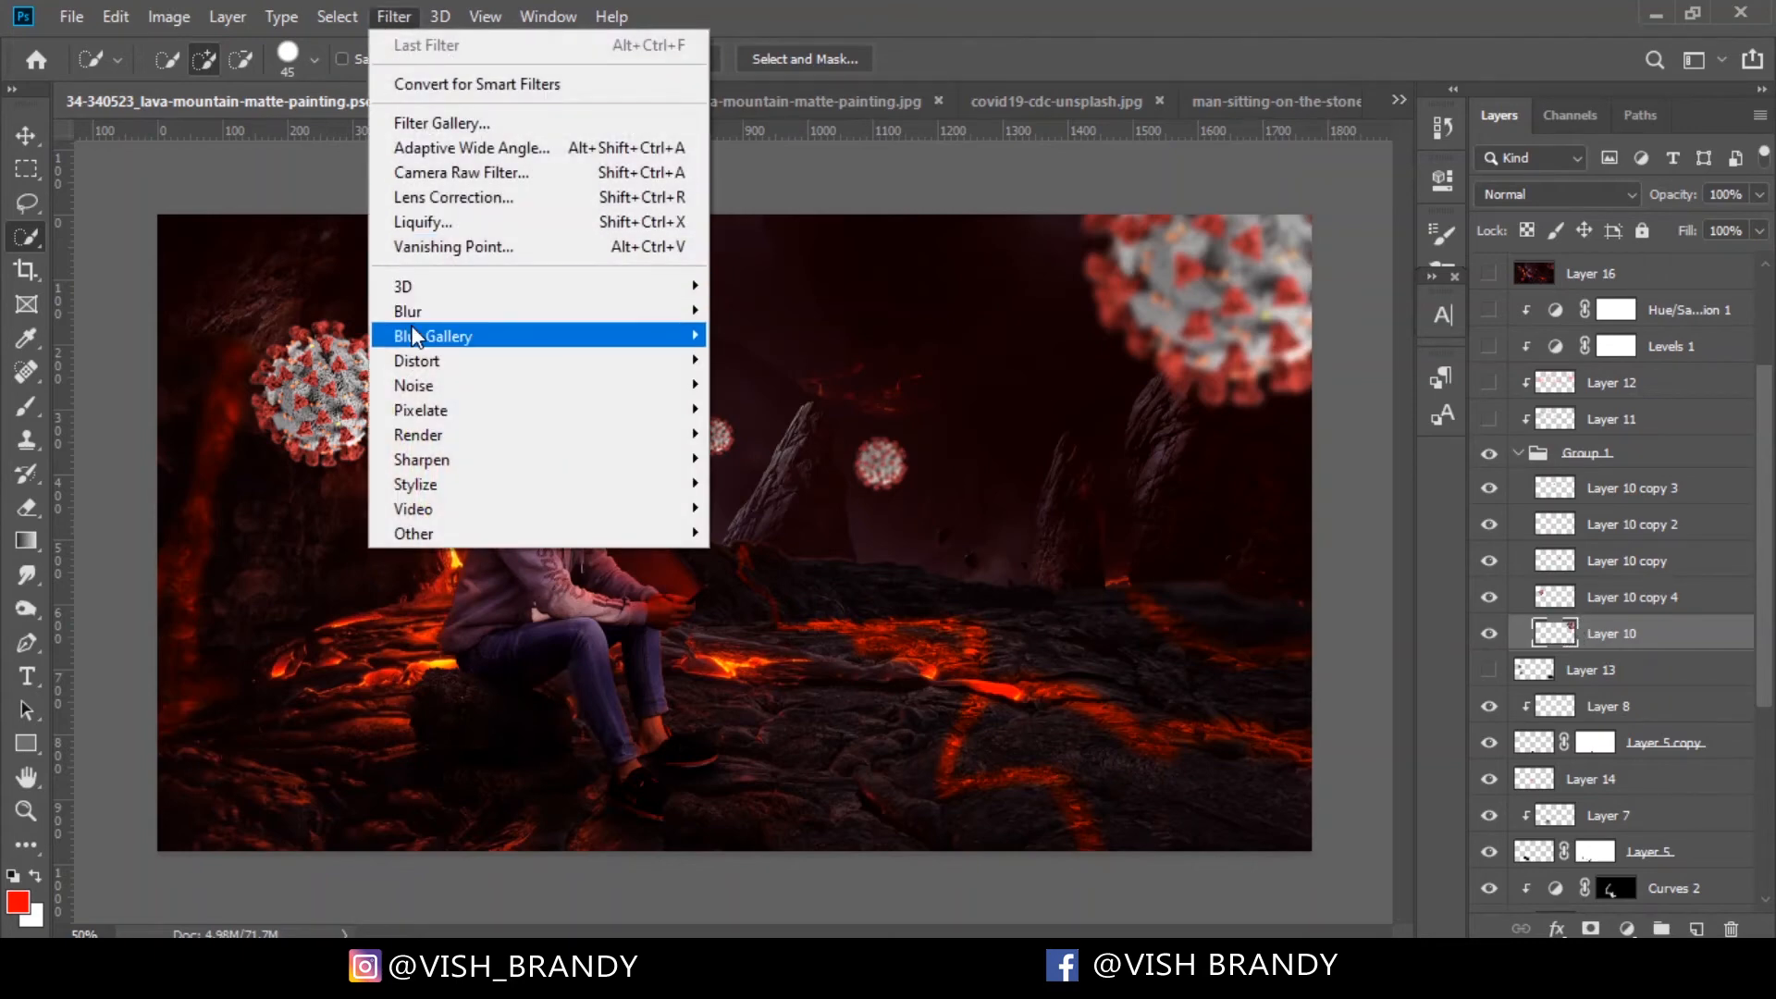
mouse_move(427, 318)
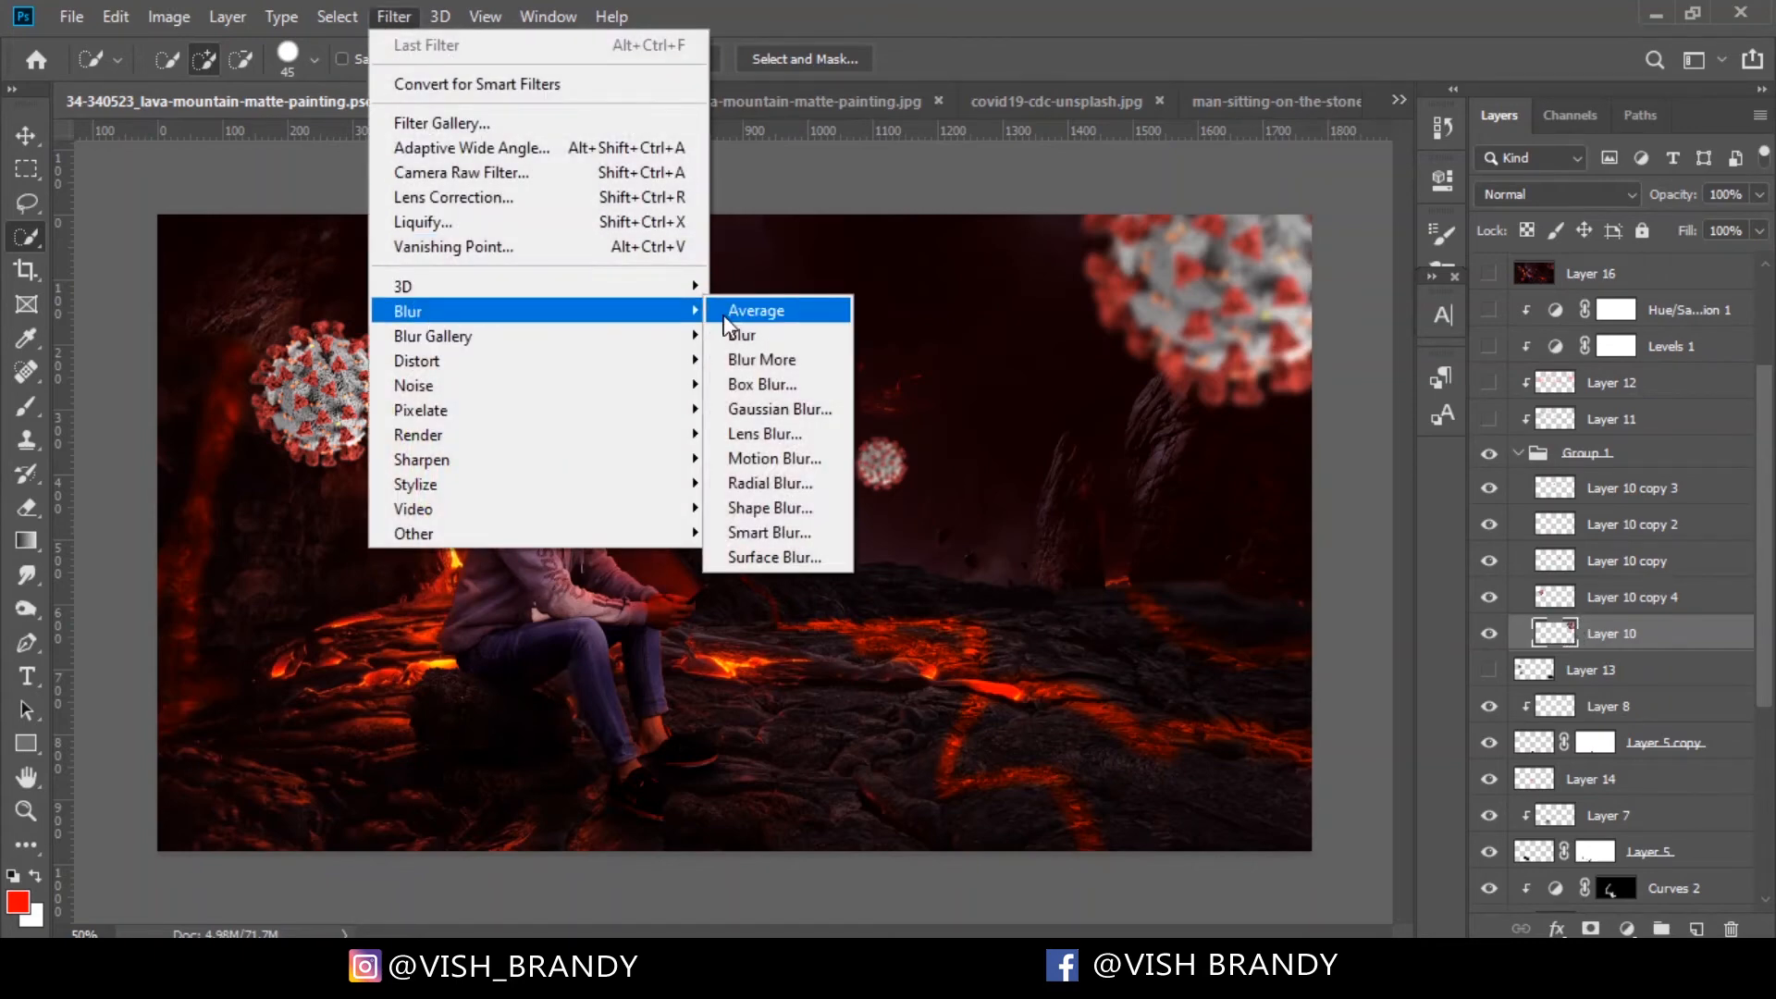
click(770, 416)
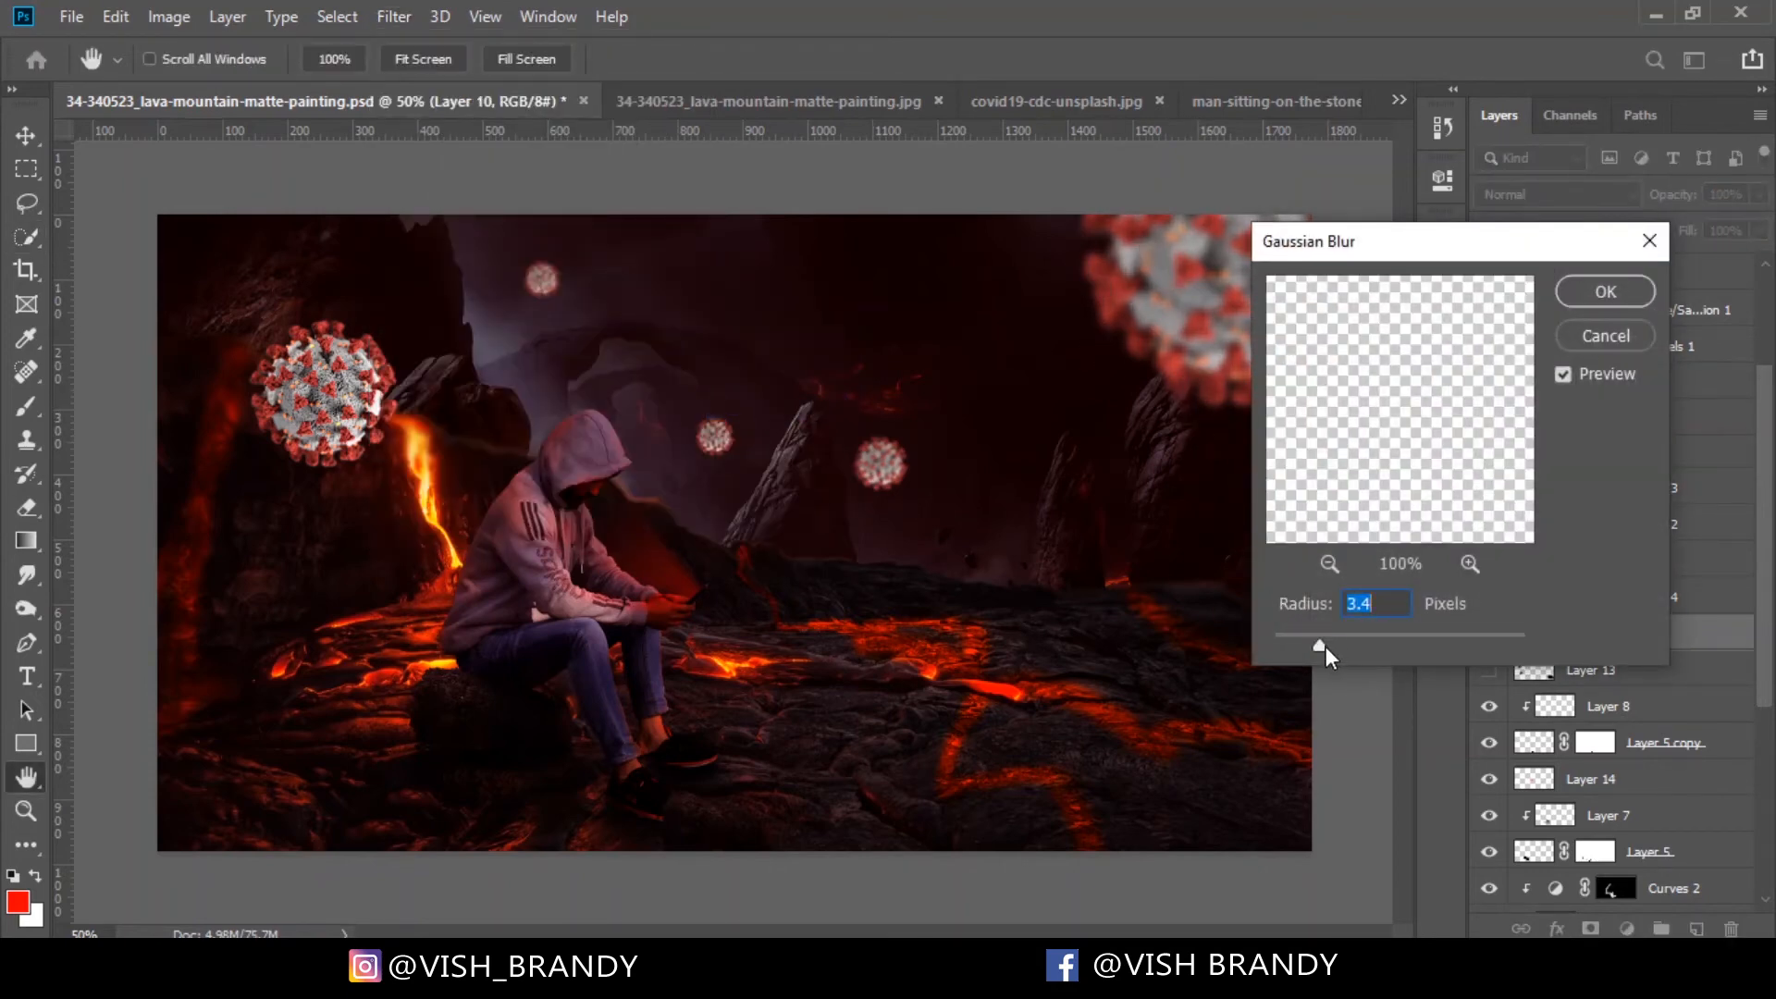
drag(1325, 647, 1494, 645)
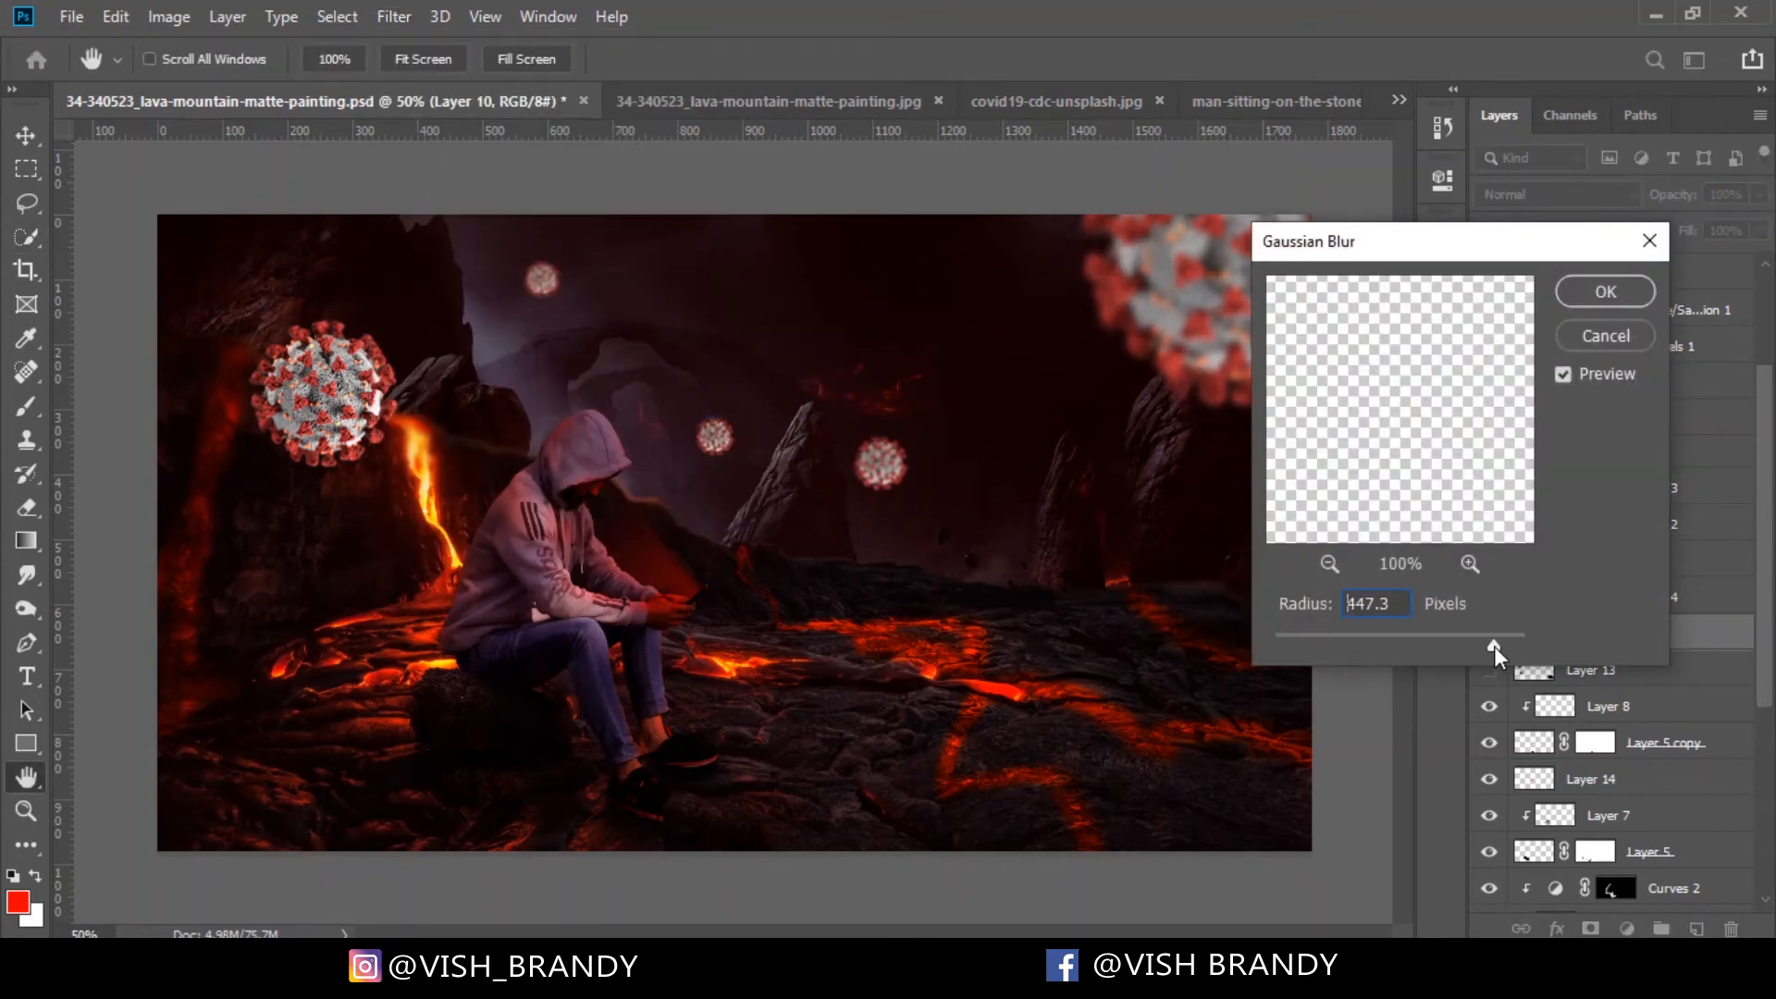
click(1370, 642)
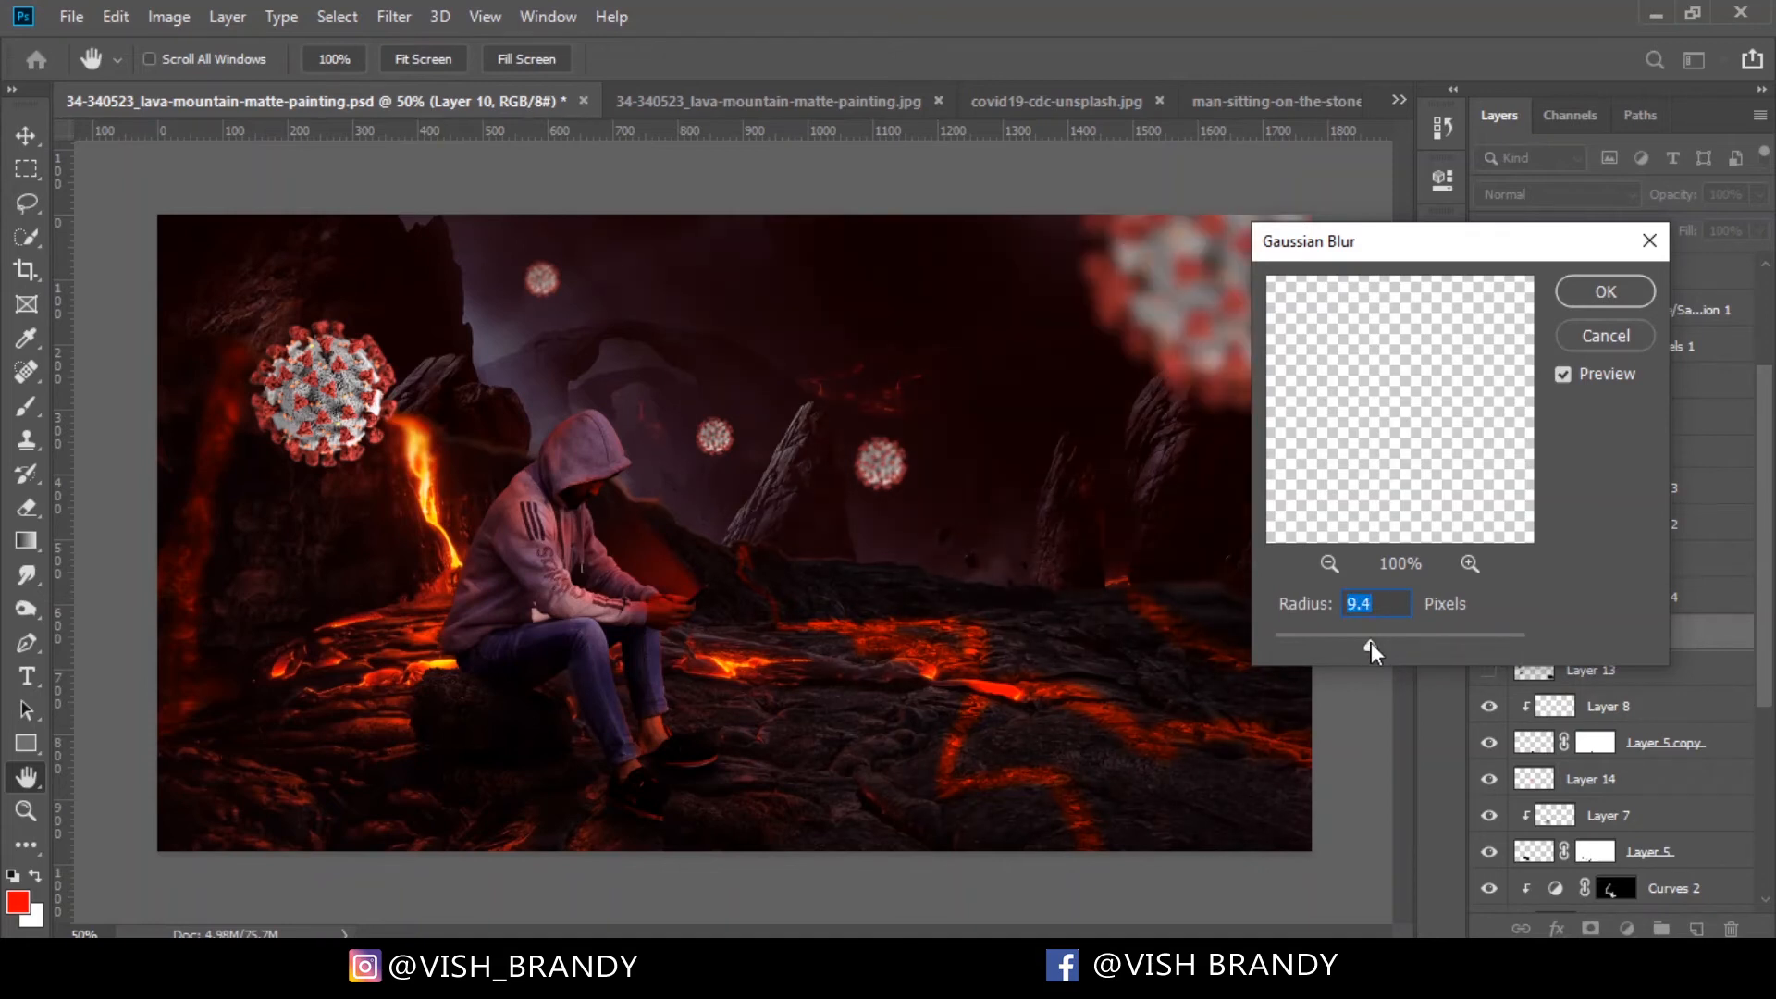
drag(1371, 641, 1116, 634)
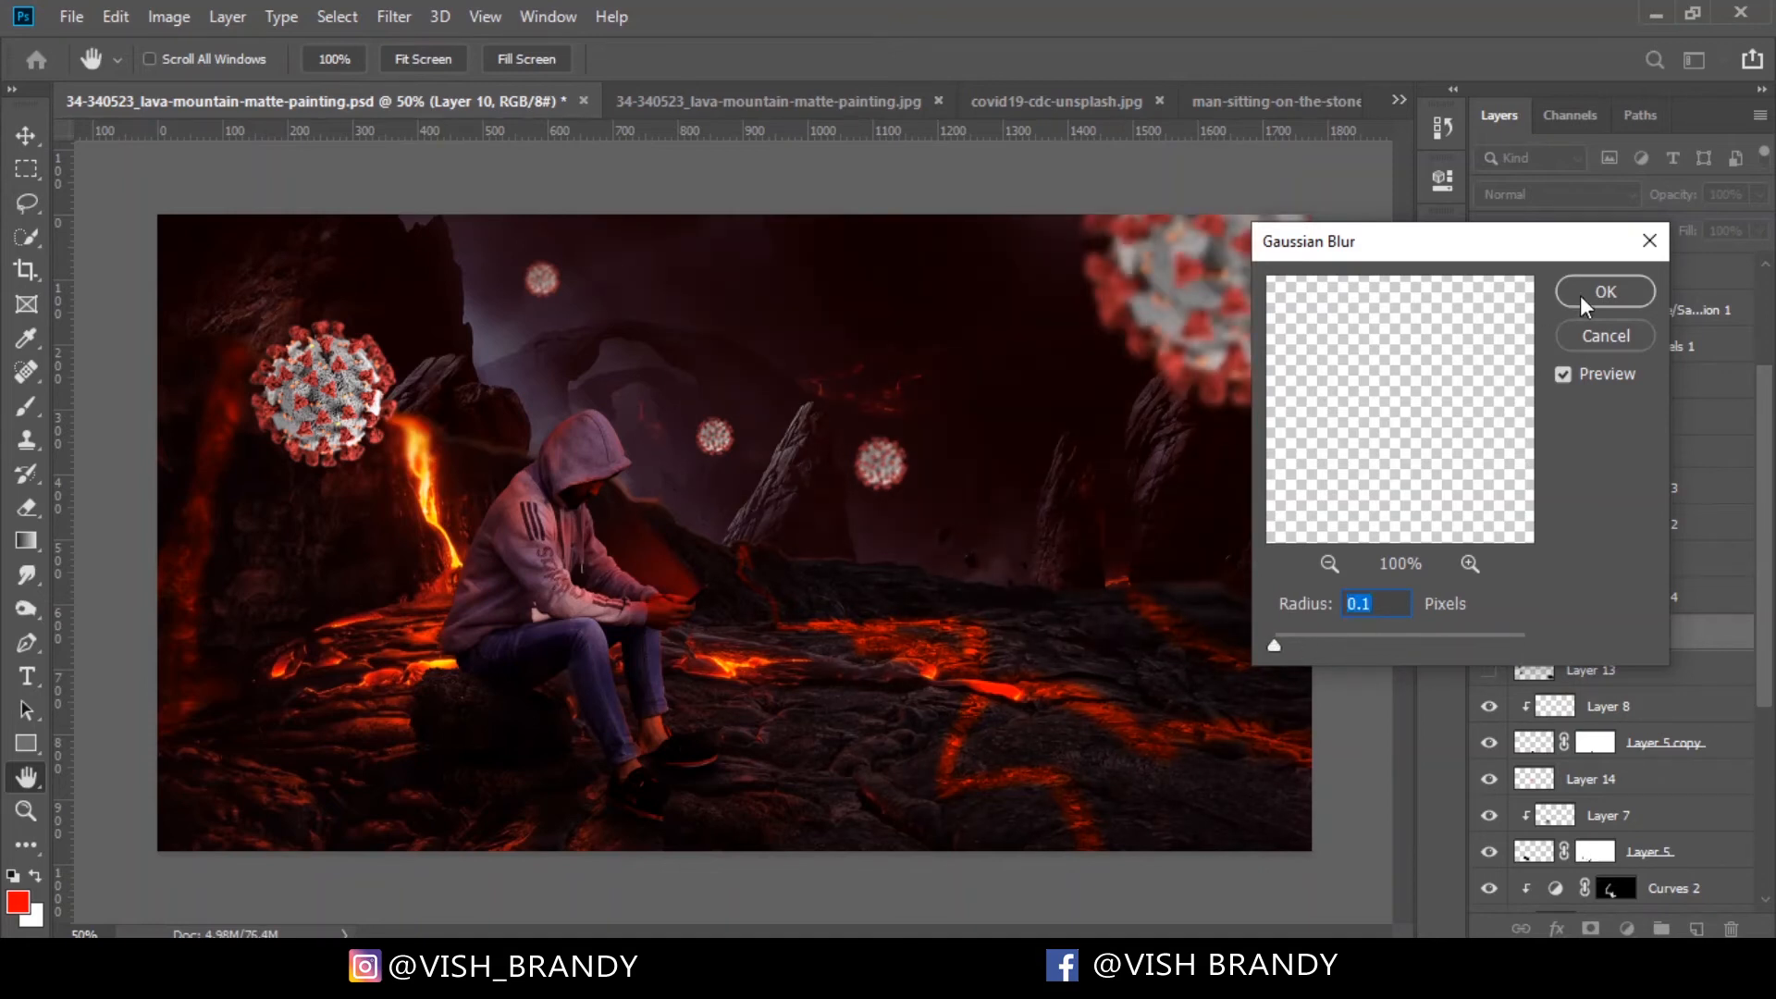
click(1608, 335)
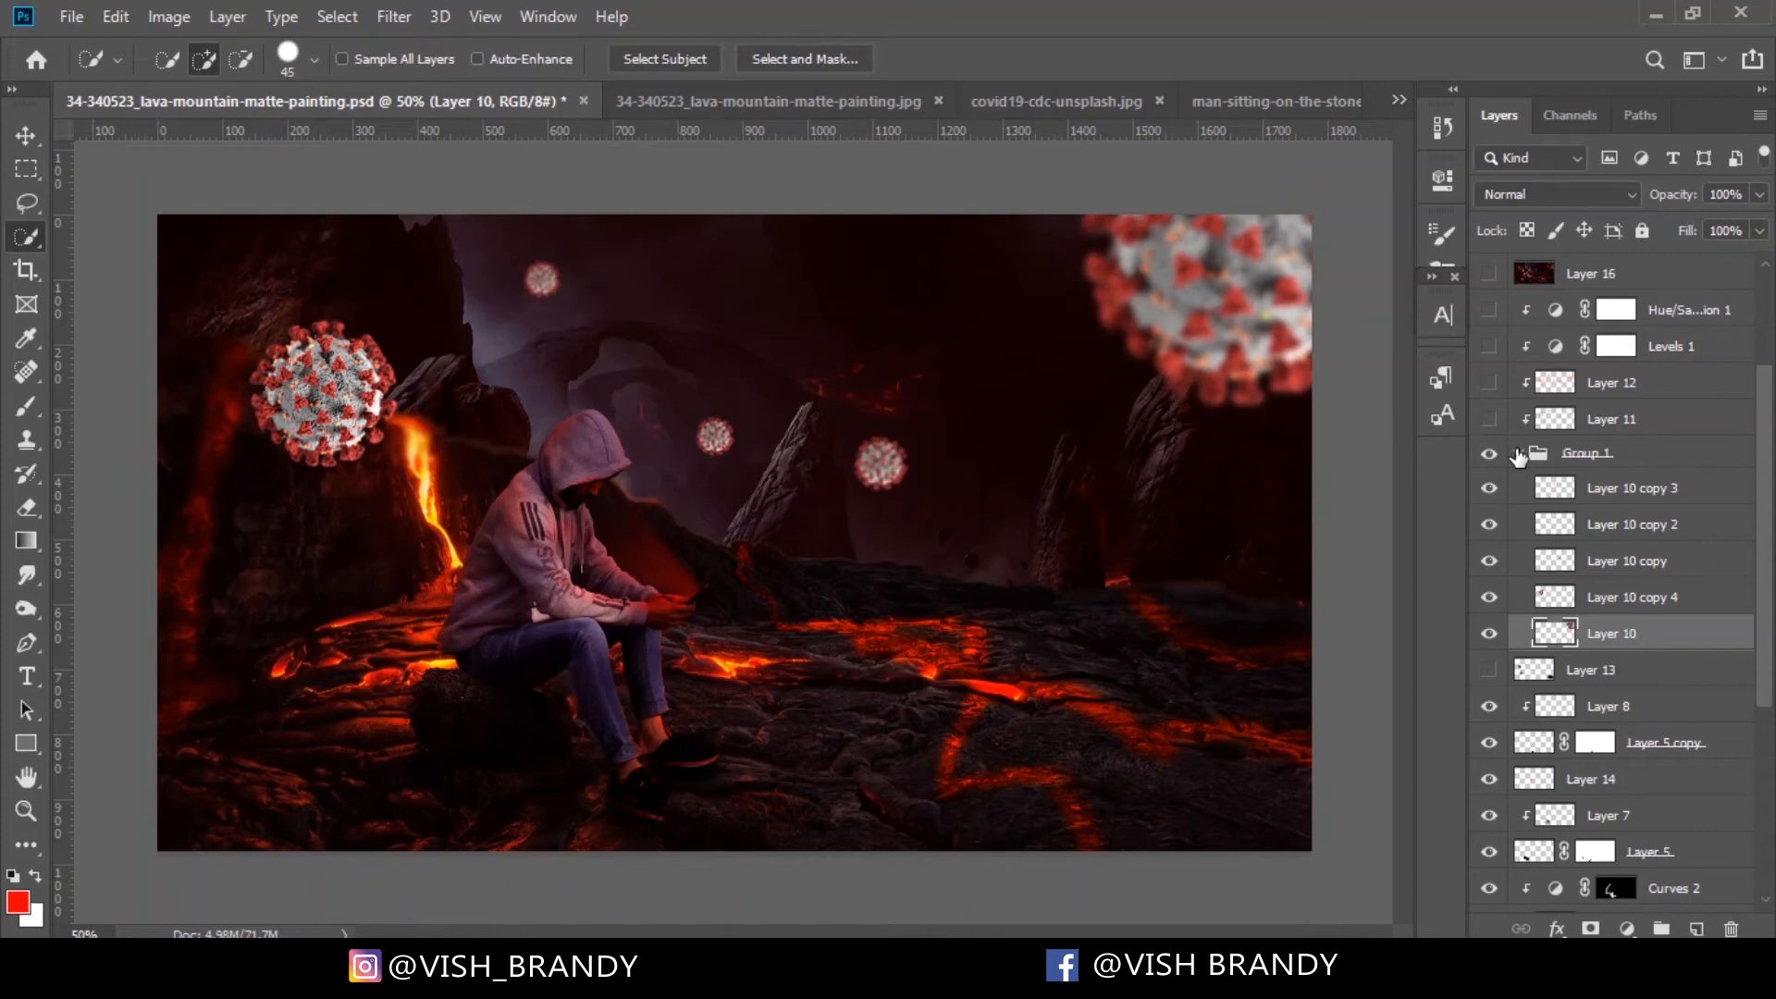
Toggle Layer 10 copy 4 off and on to identify its virus, and make that layer active
click(1489, 600)
click(1489, 600)
click(1581, 603)
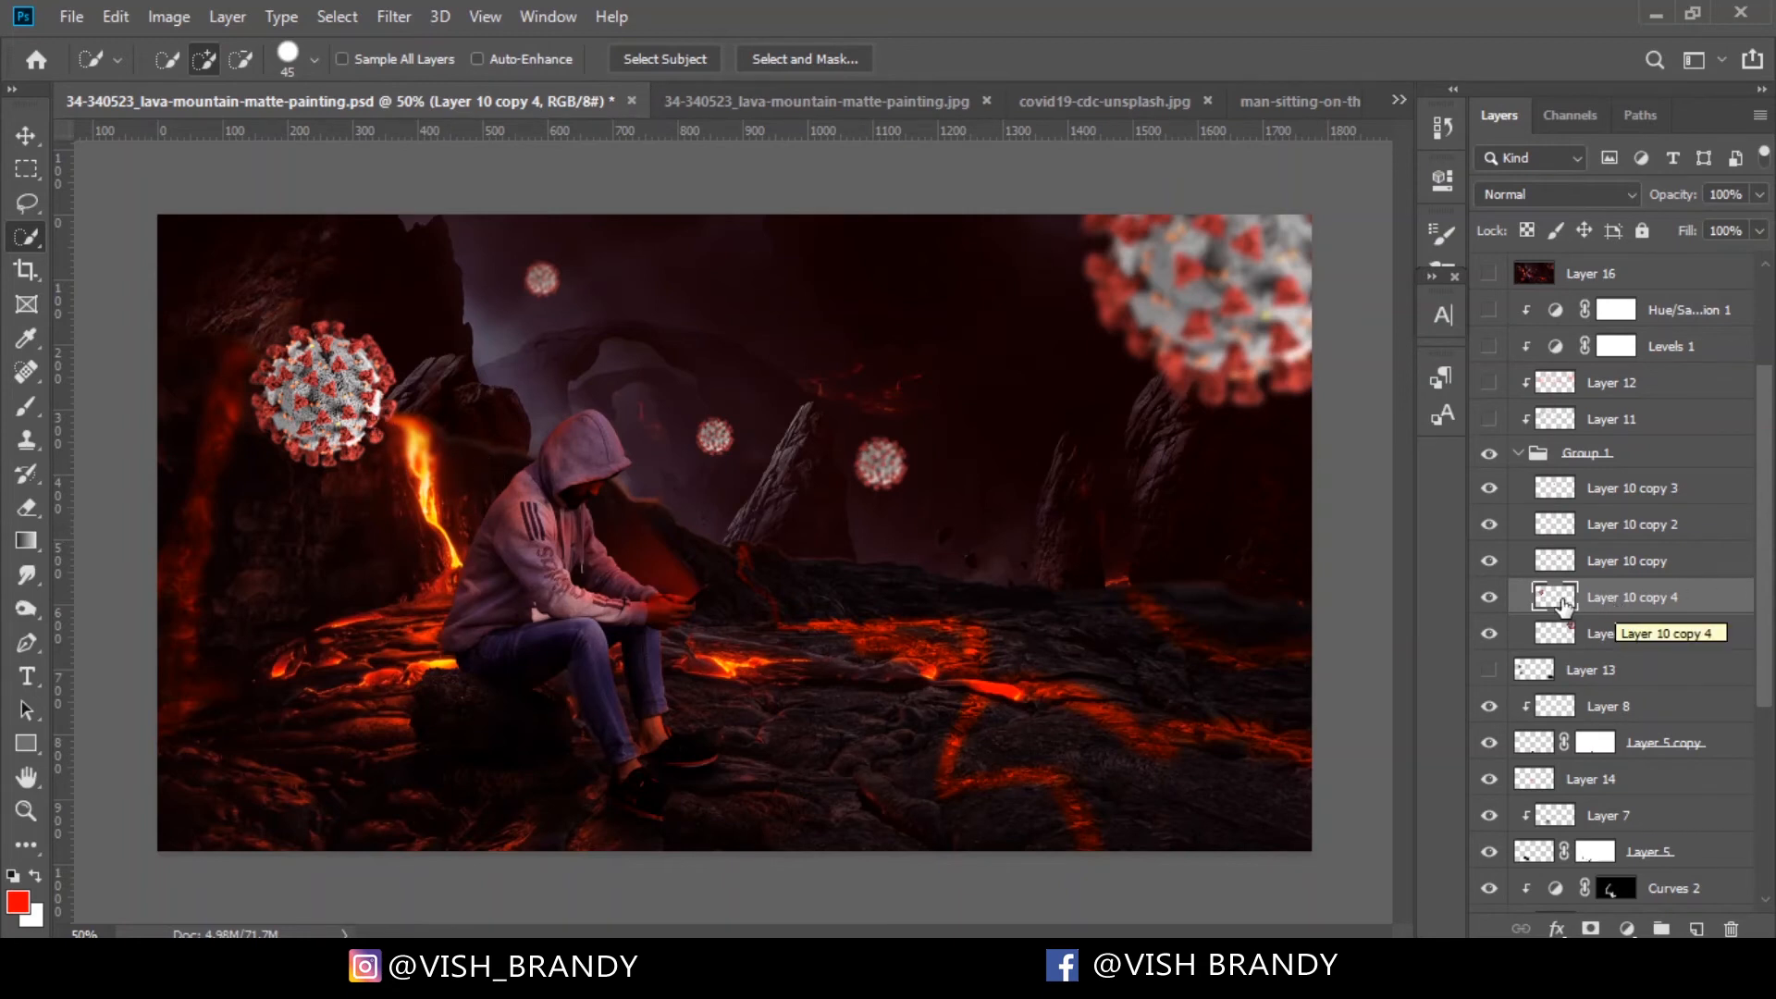
Hide Layer 10 copy, copy 2 and copy 3 to identify their small viruses, and show them again
click(1489, 561)
click(1489, 524)
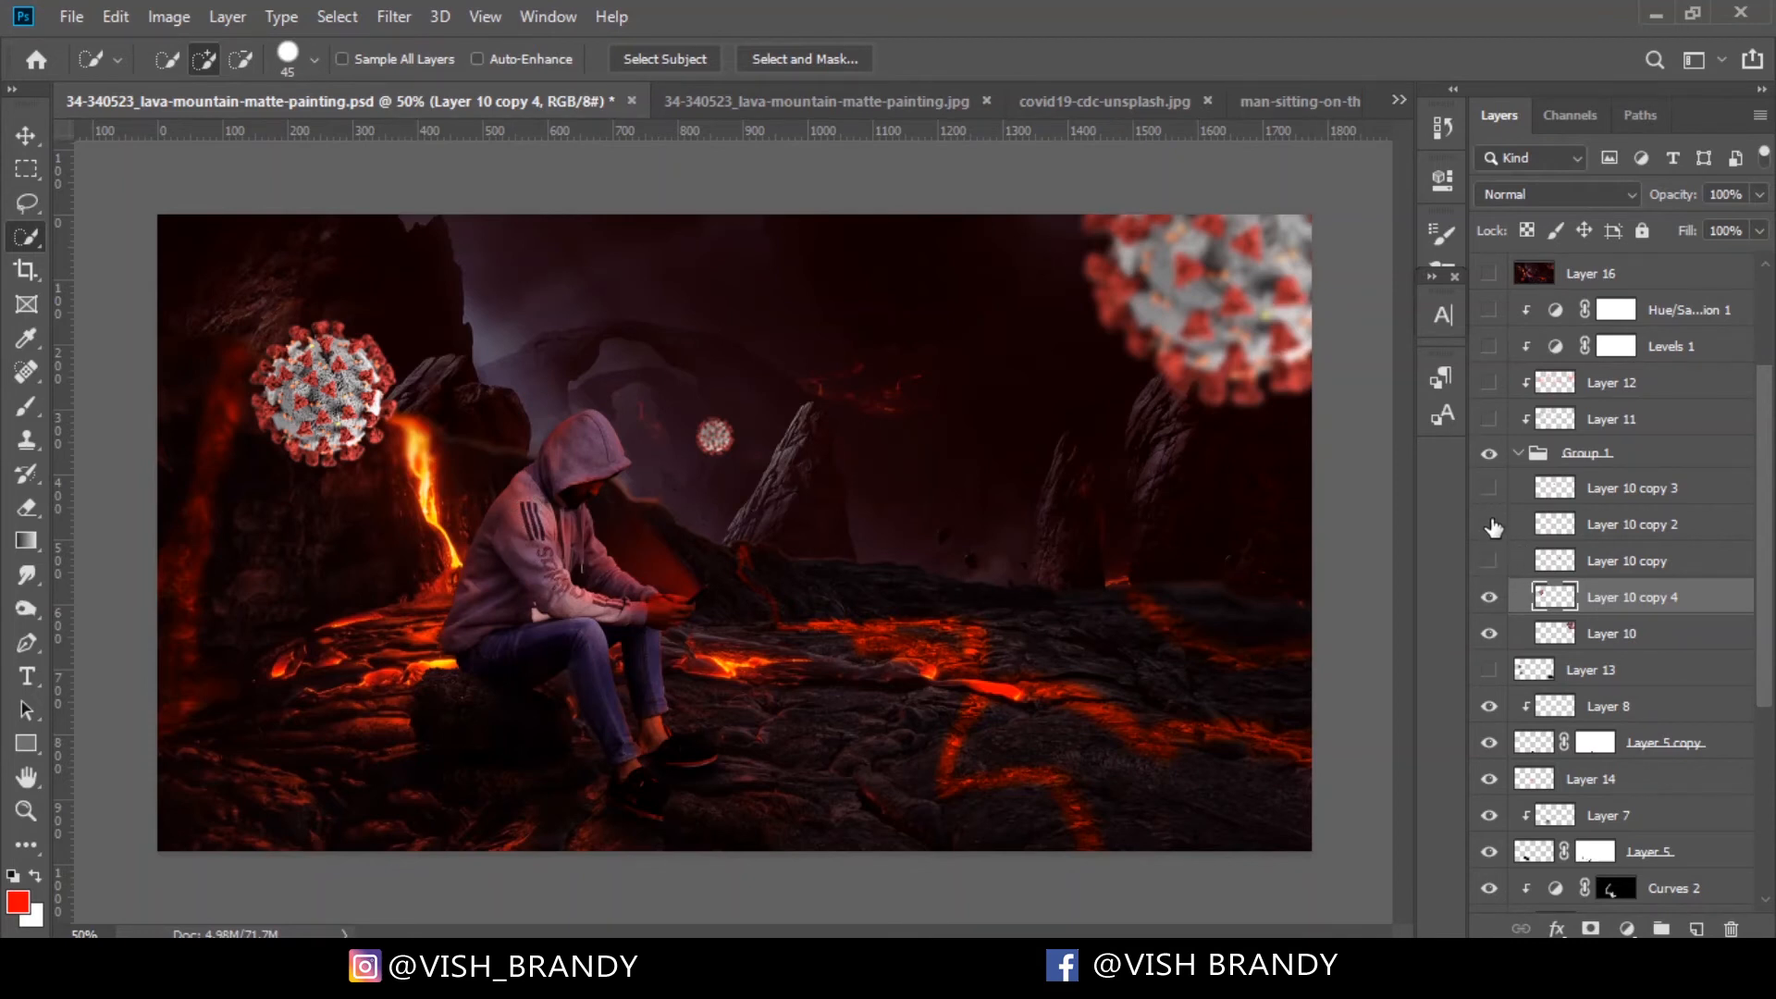
click(1489, 488)
click(1489, 524)
click(1489, 561)
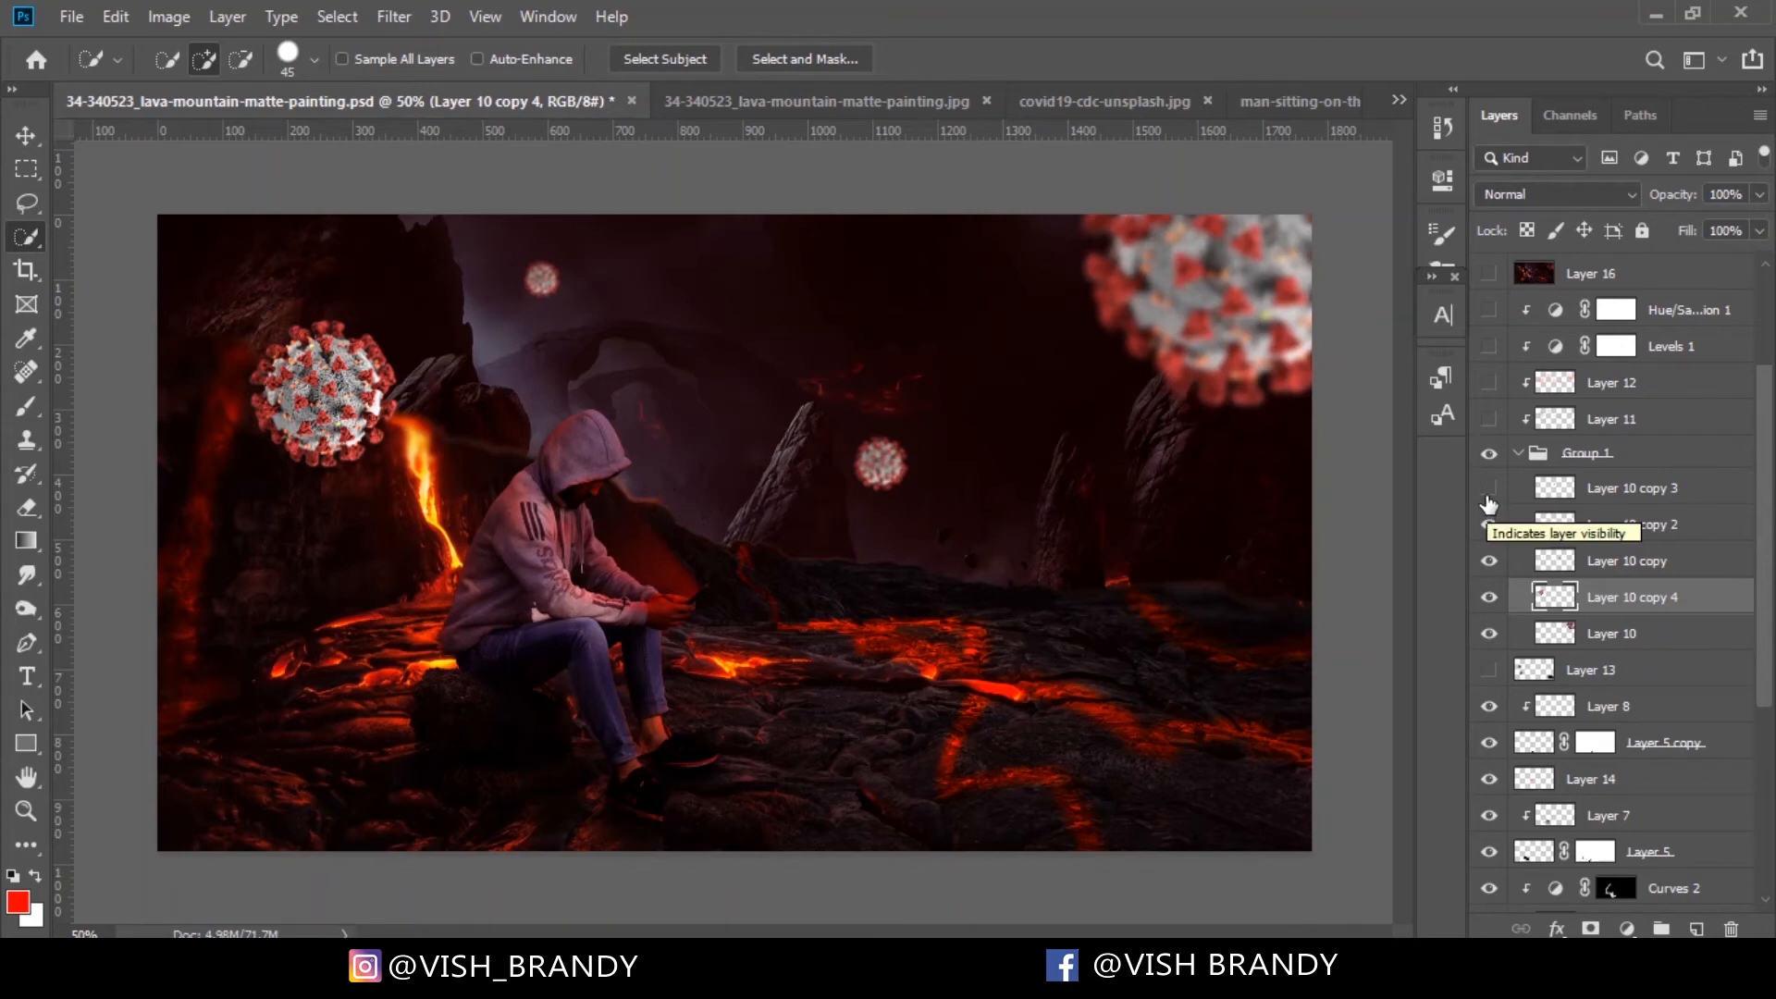
click(1490, 487)
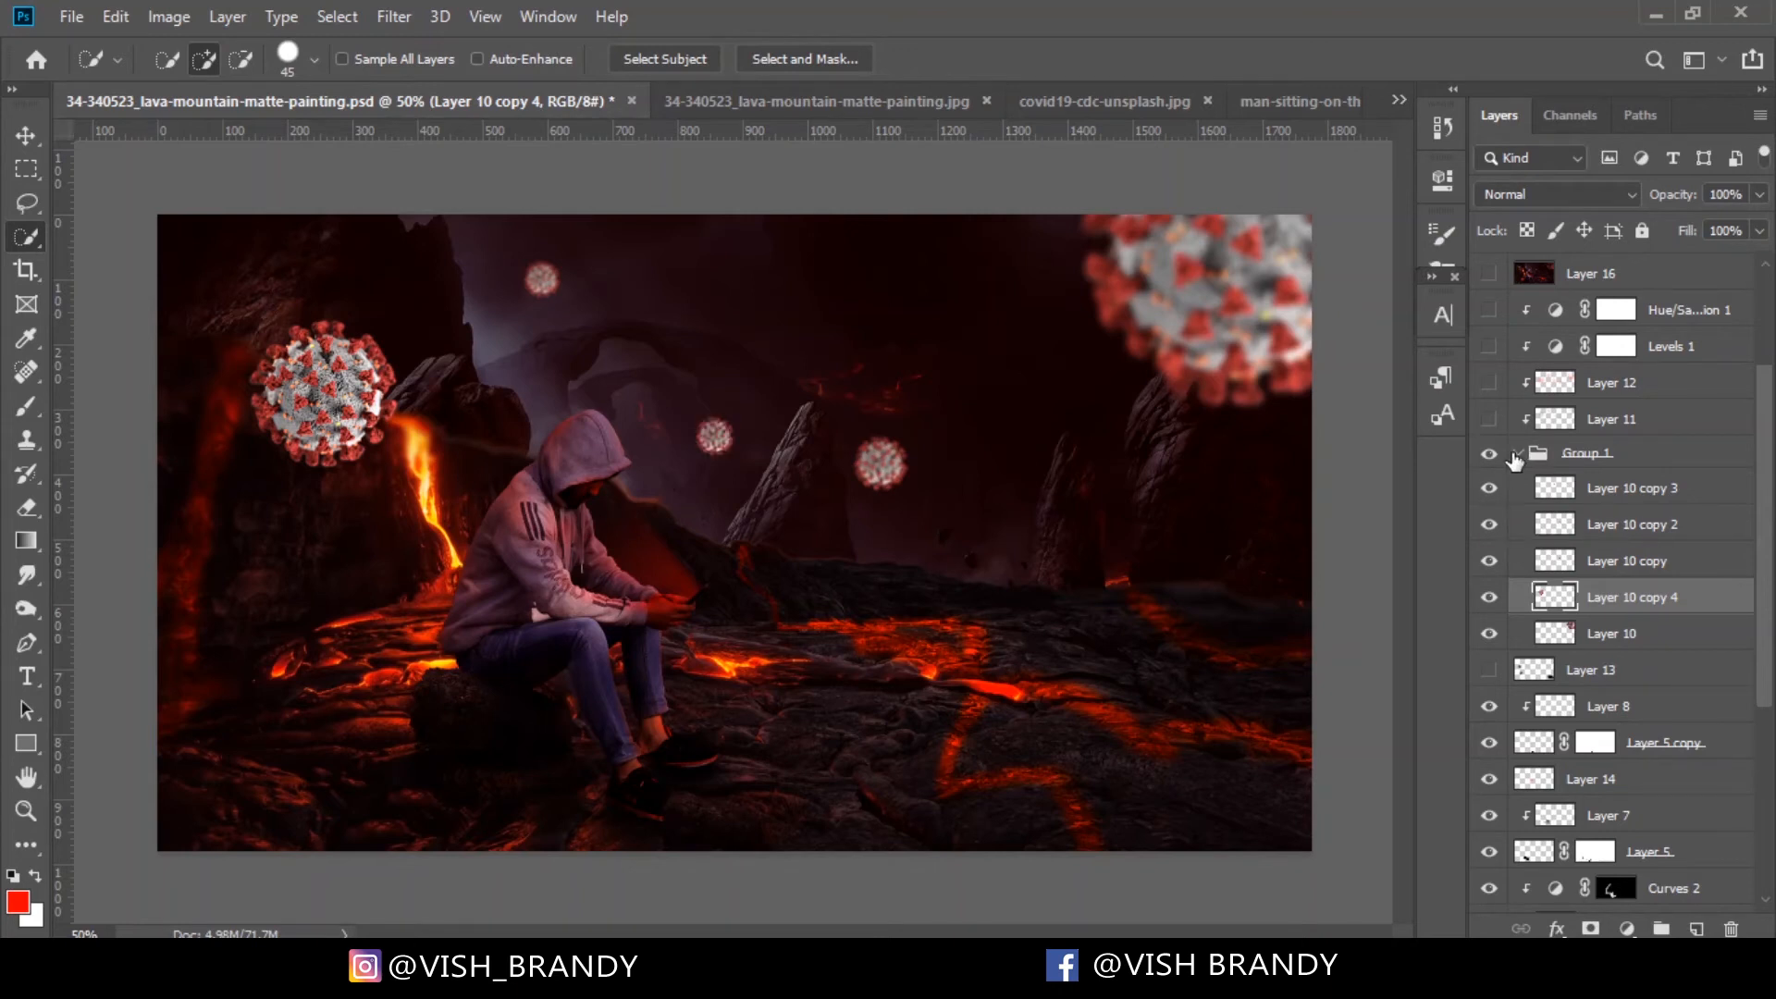
Select the five virus layers from Layer 10 copy 3 to Layer 10, and leave Group 1 collapsed and selected
click(1514, 459)
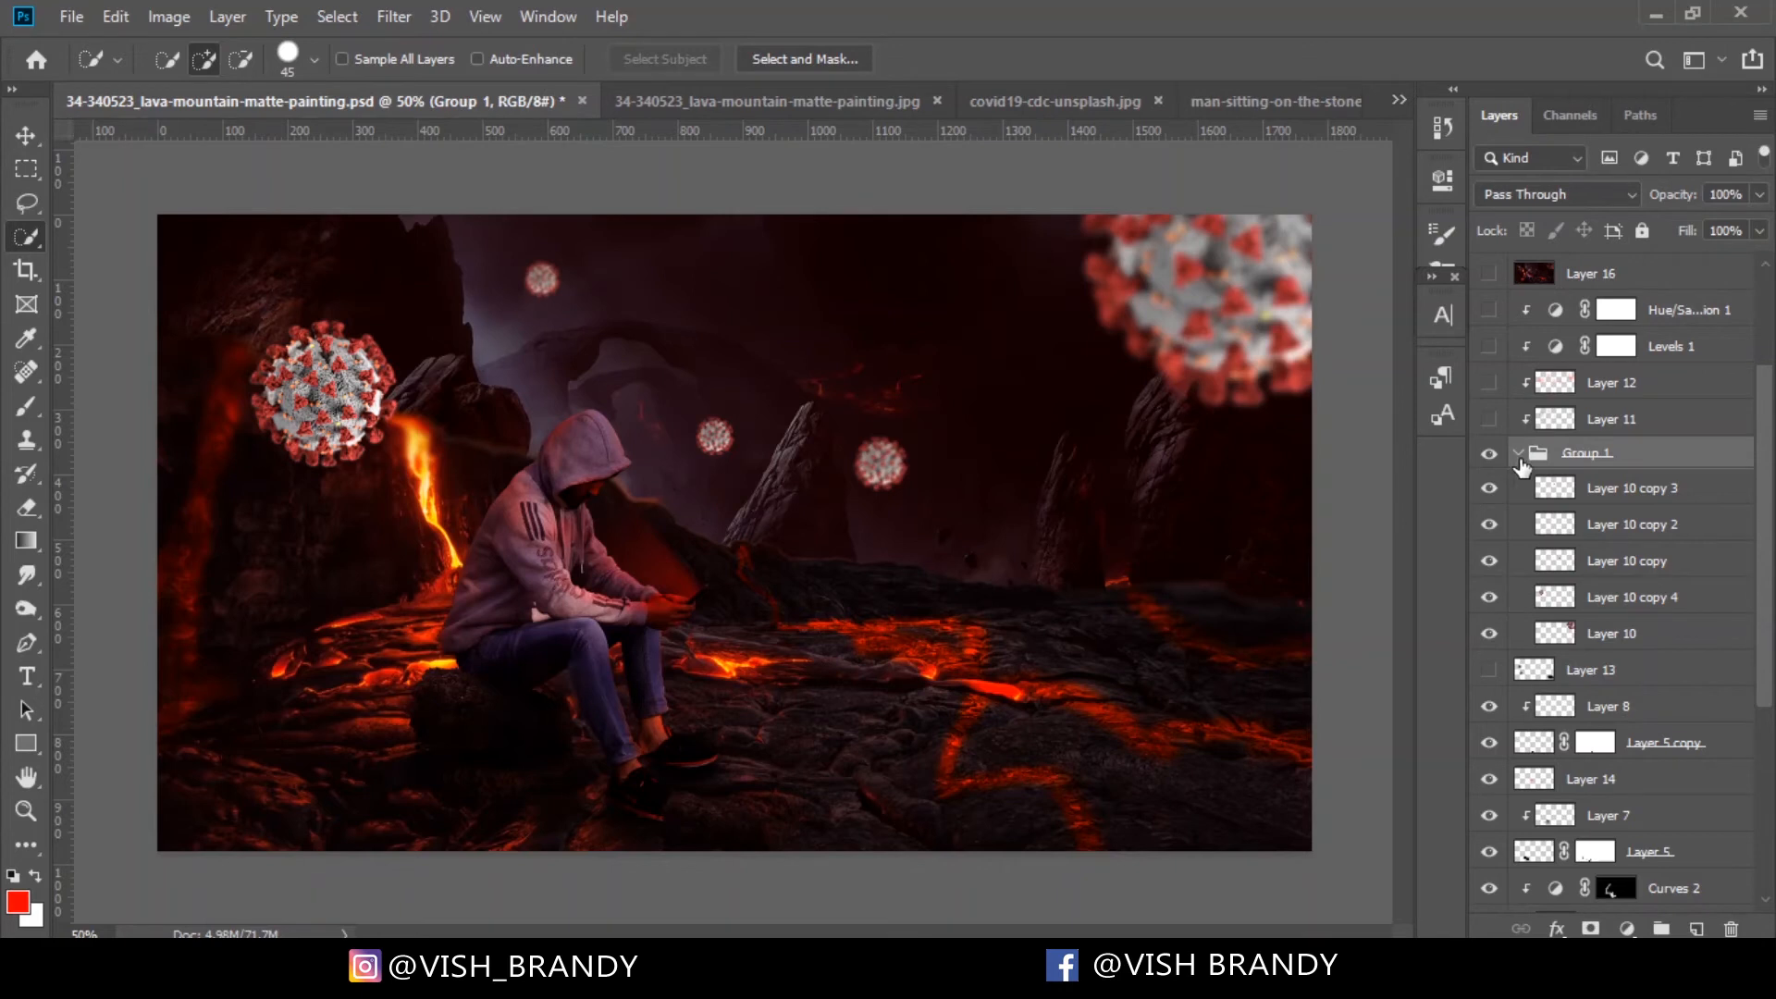
click(1518, 456)
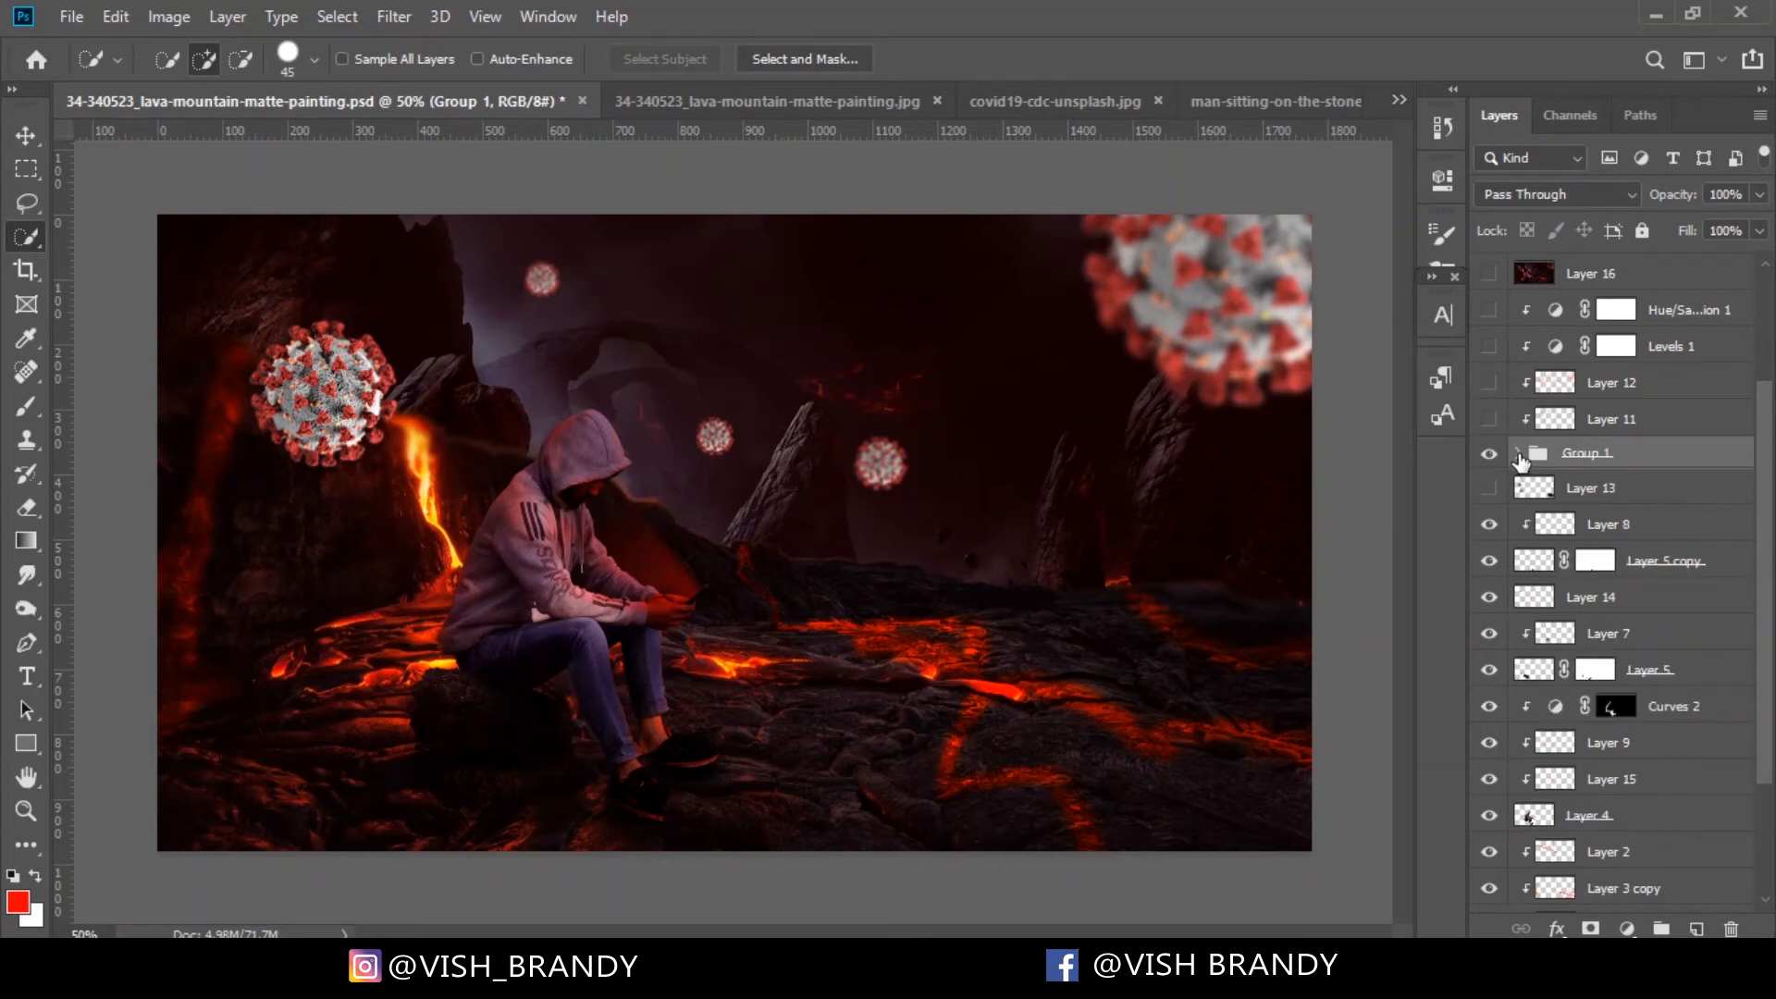
click(1518, 454)
click(1587, 491)
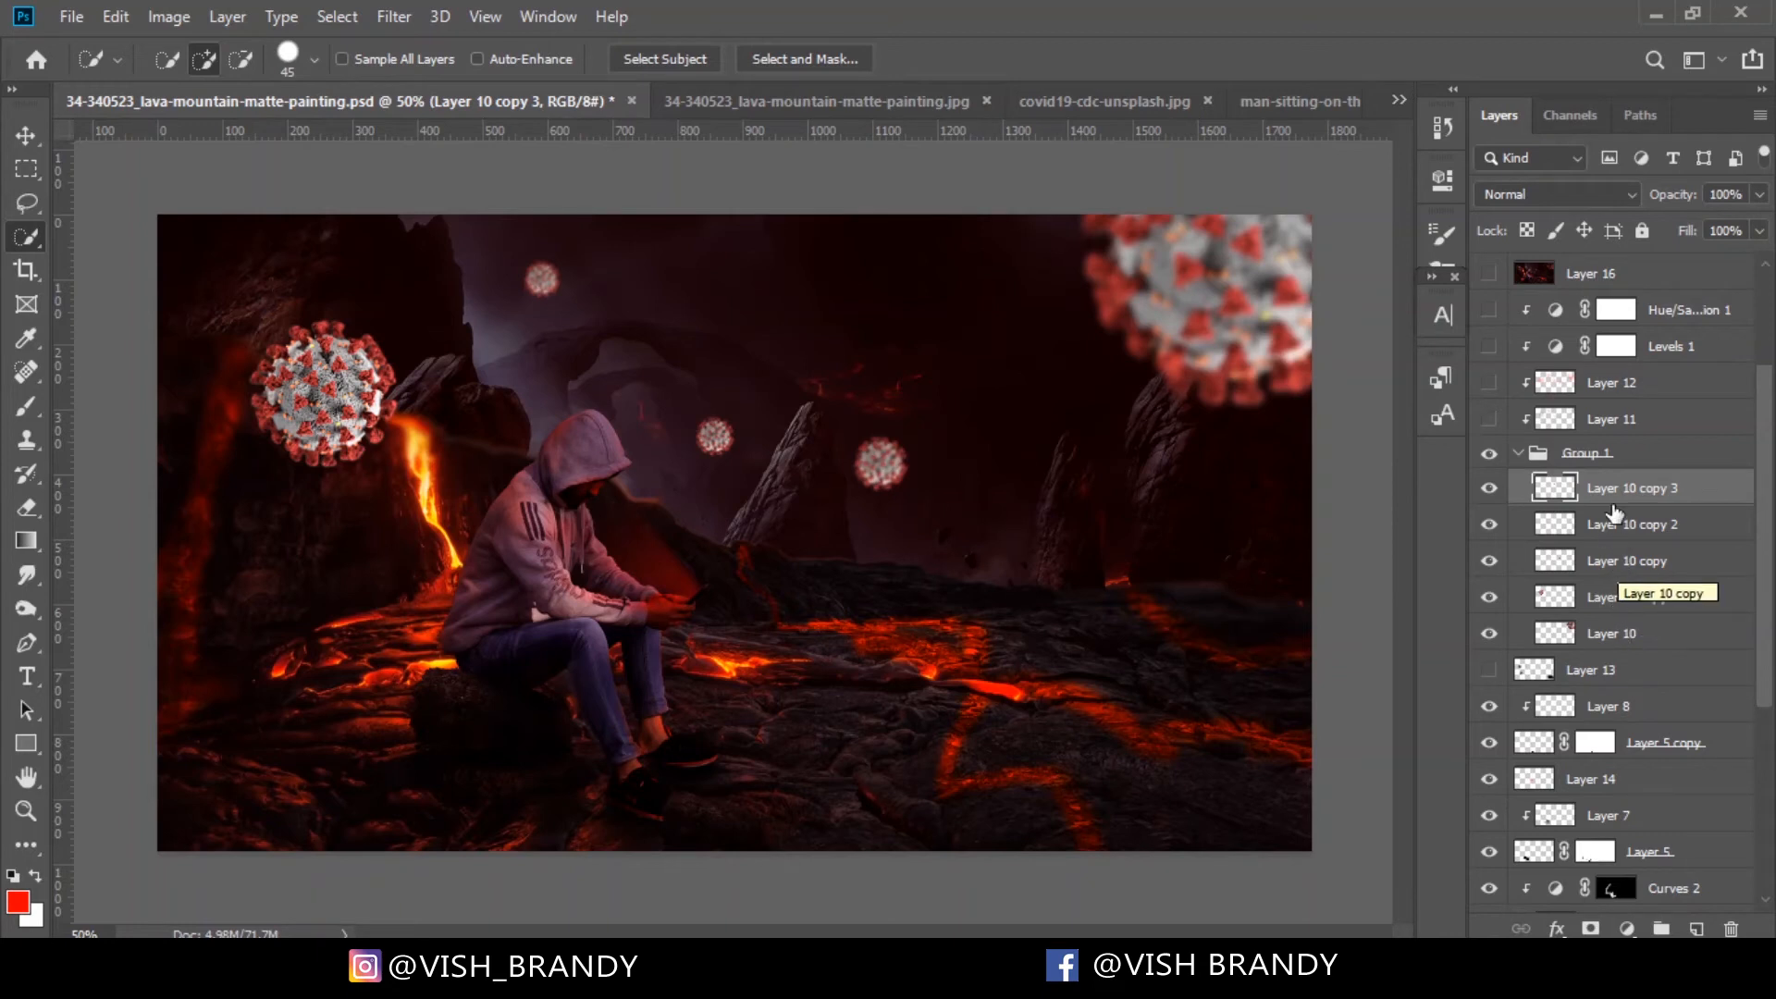
shift+click(1614, 634)
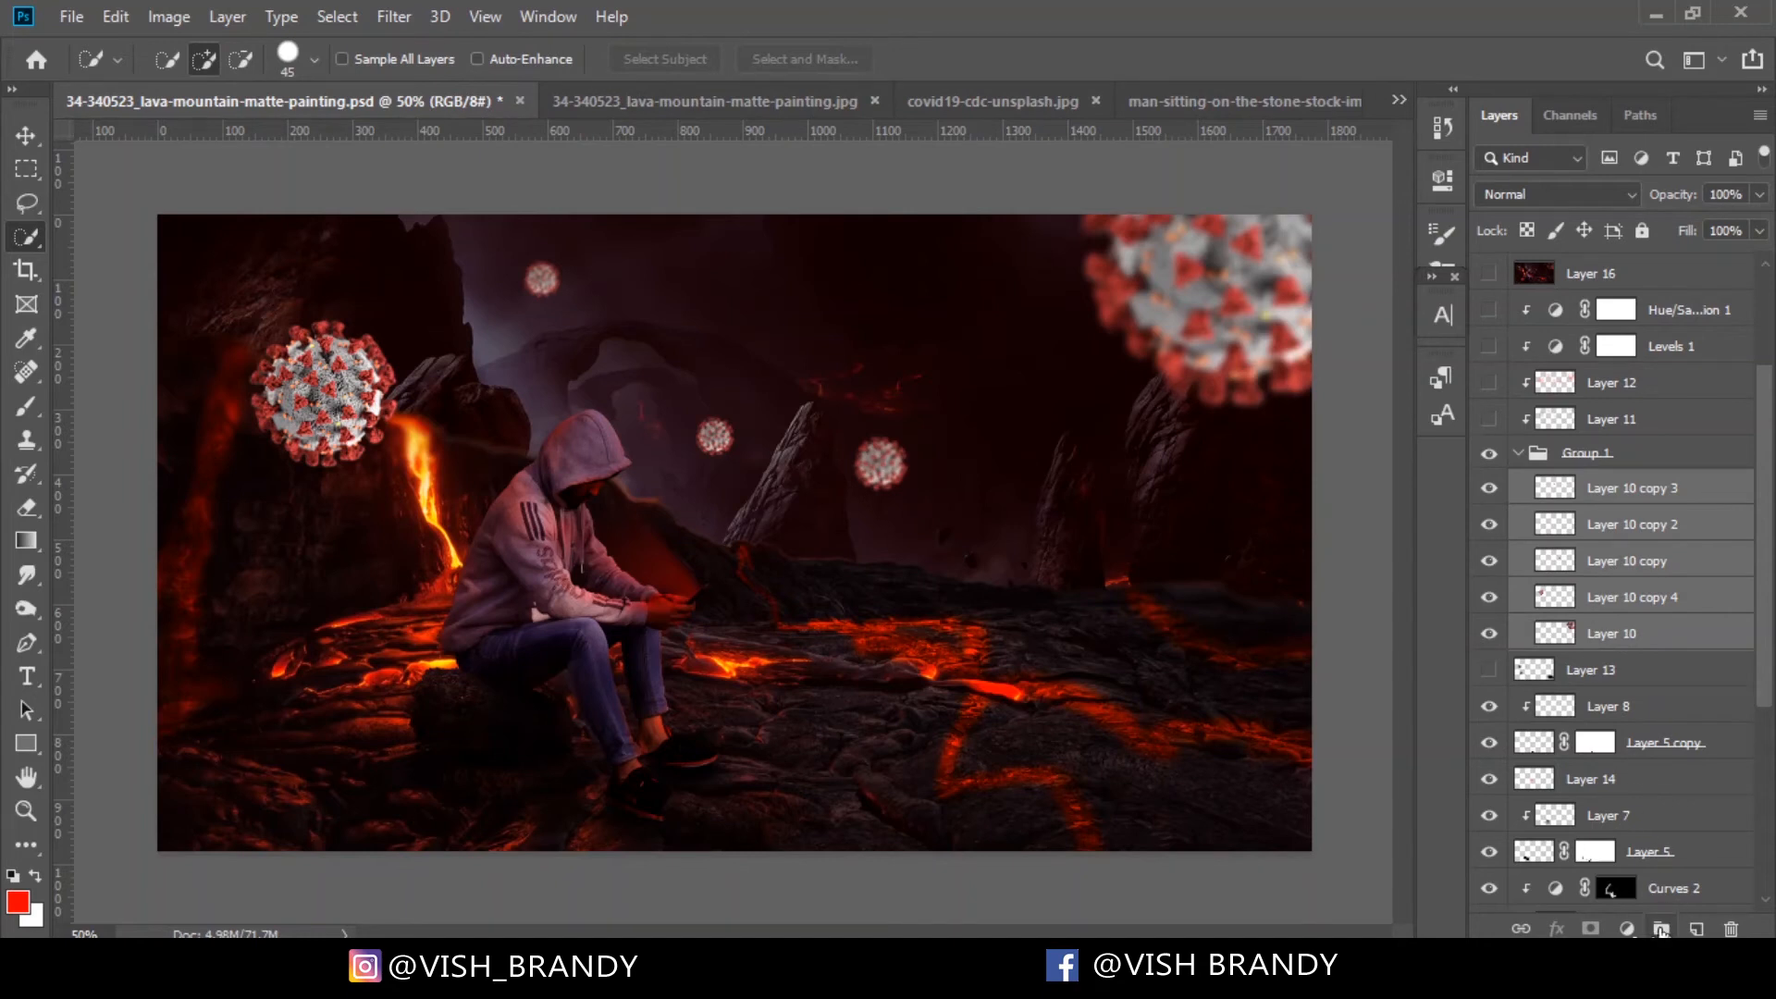
click(1518, 454)
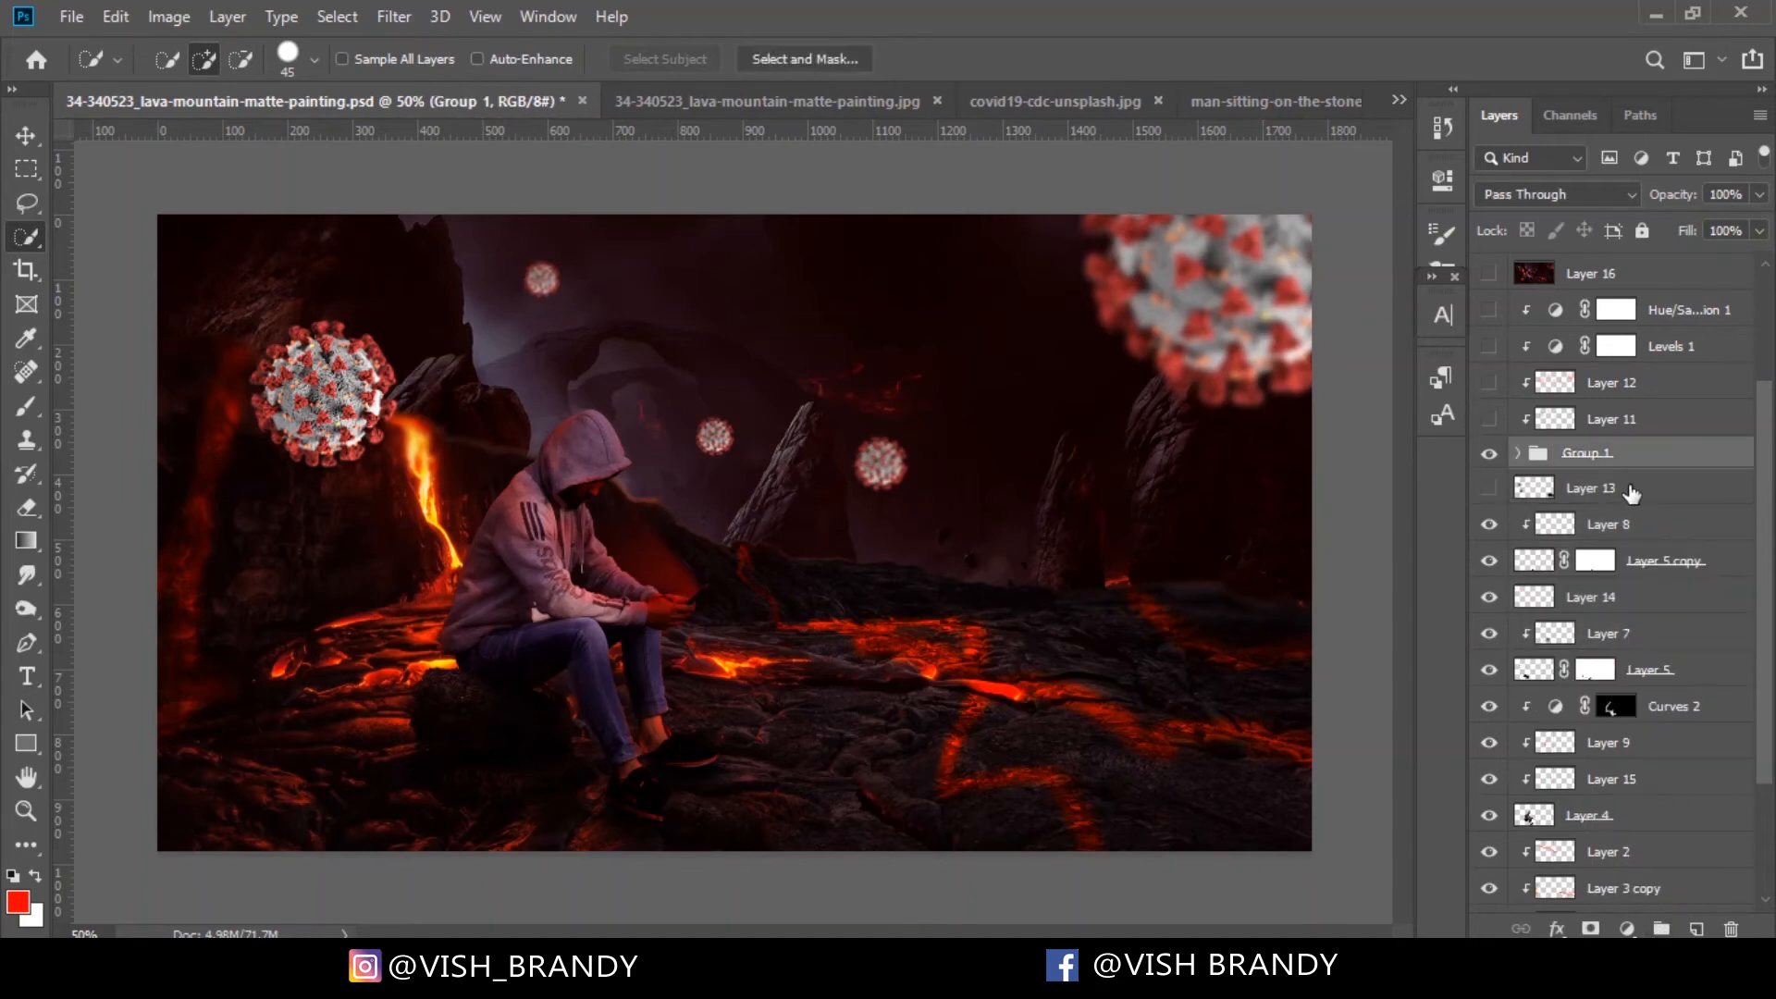
Show Layer 13 below Group 1, toggling its visibility to compare the scene with and without it
click(1491, 490)
click(1490, 490)
click(1490, 491)
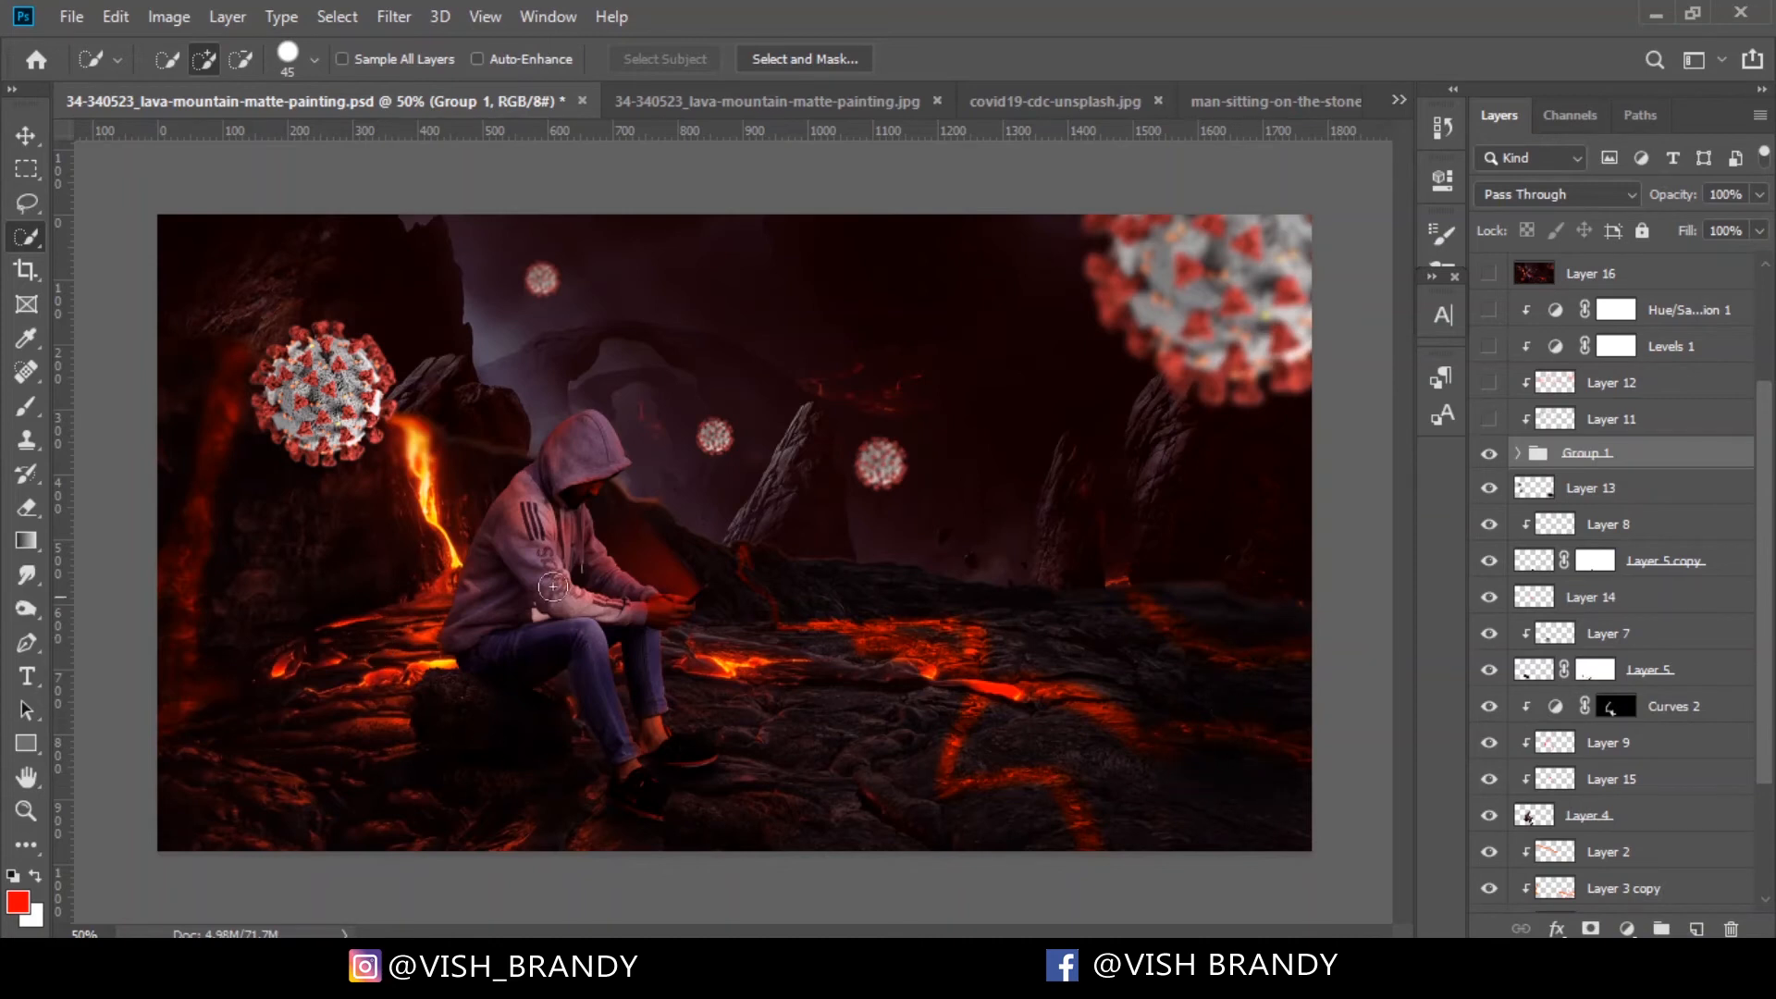
click(1489, 488)
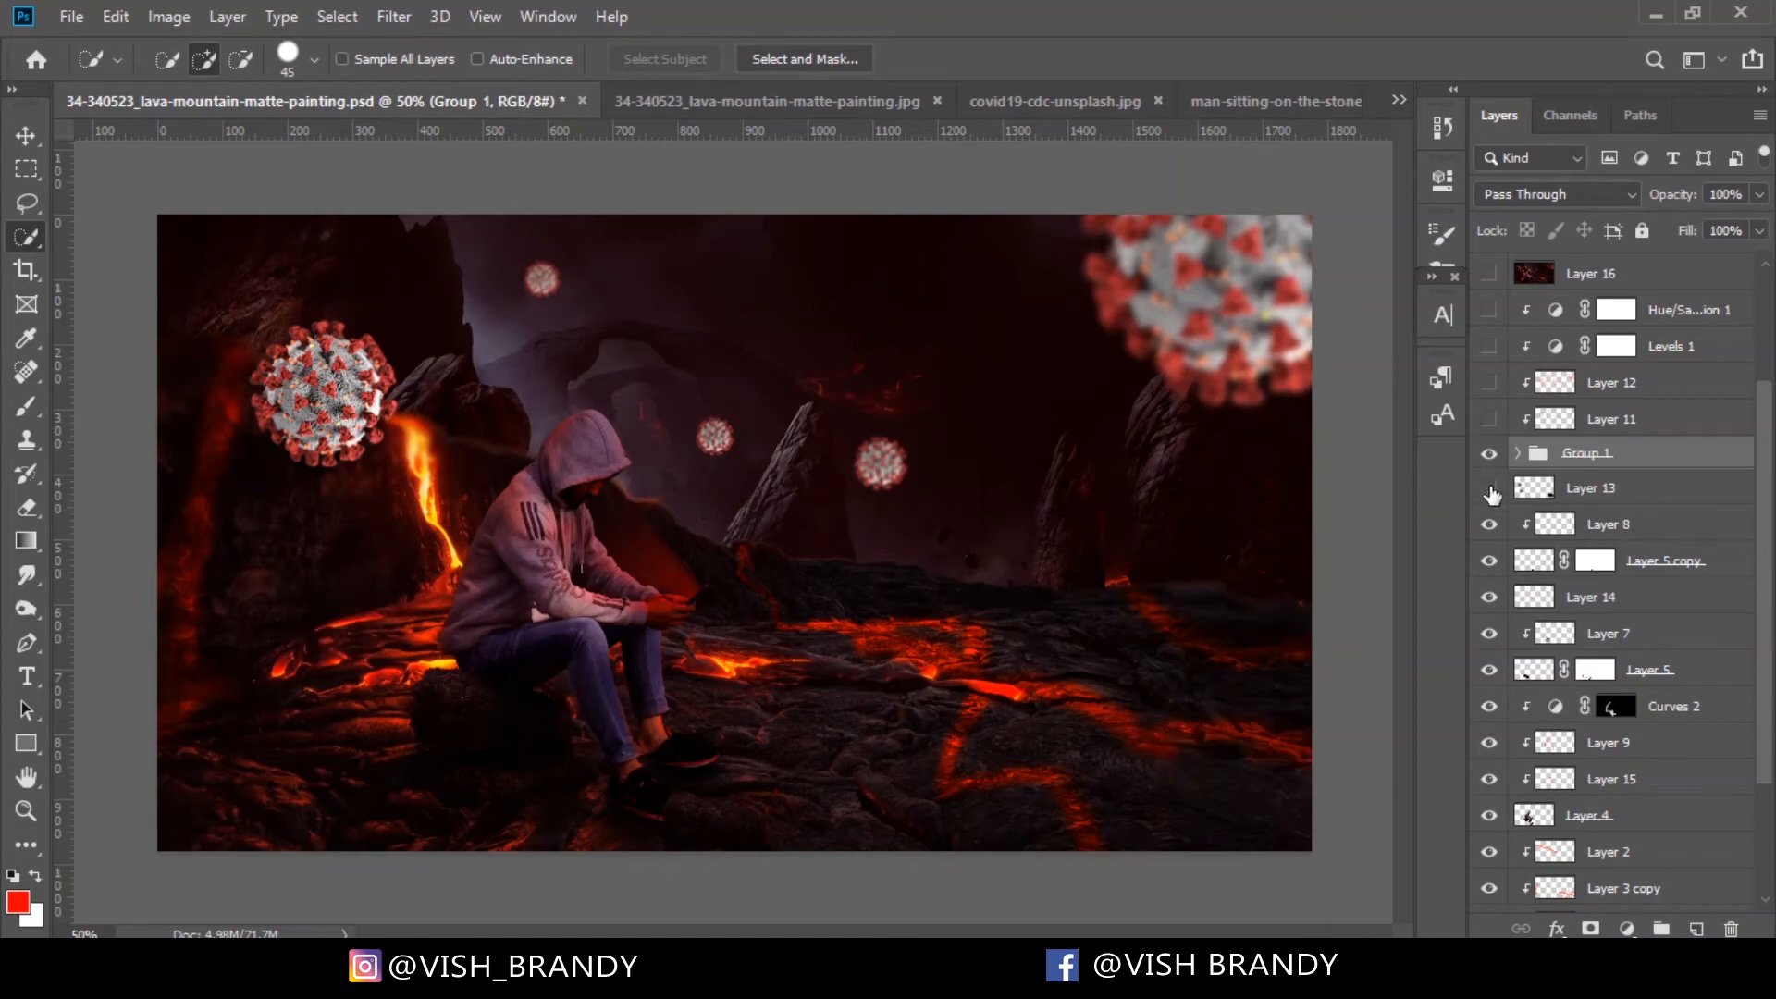
click(1489, 488)
click(1489, 488)
click(1489, 488)
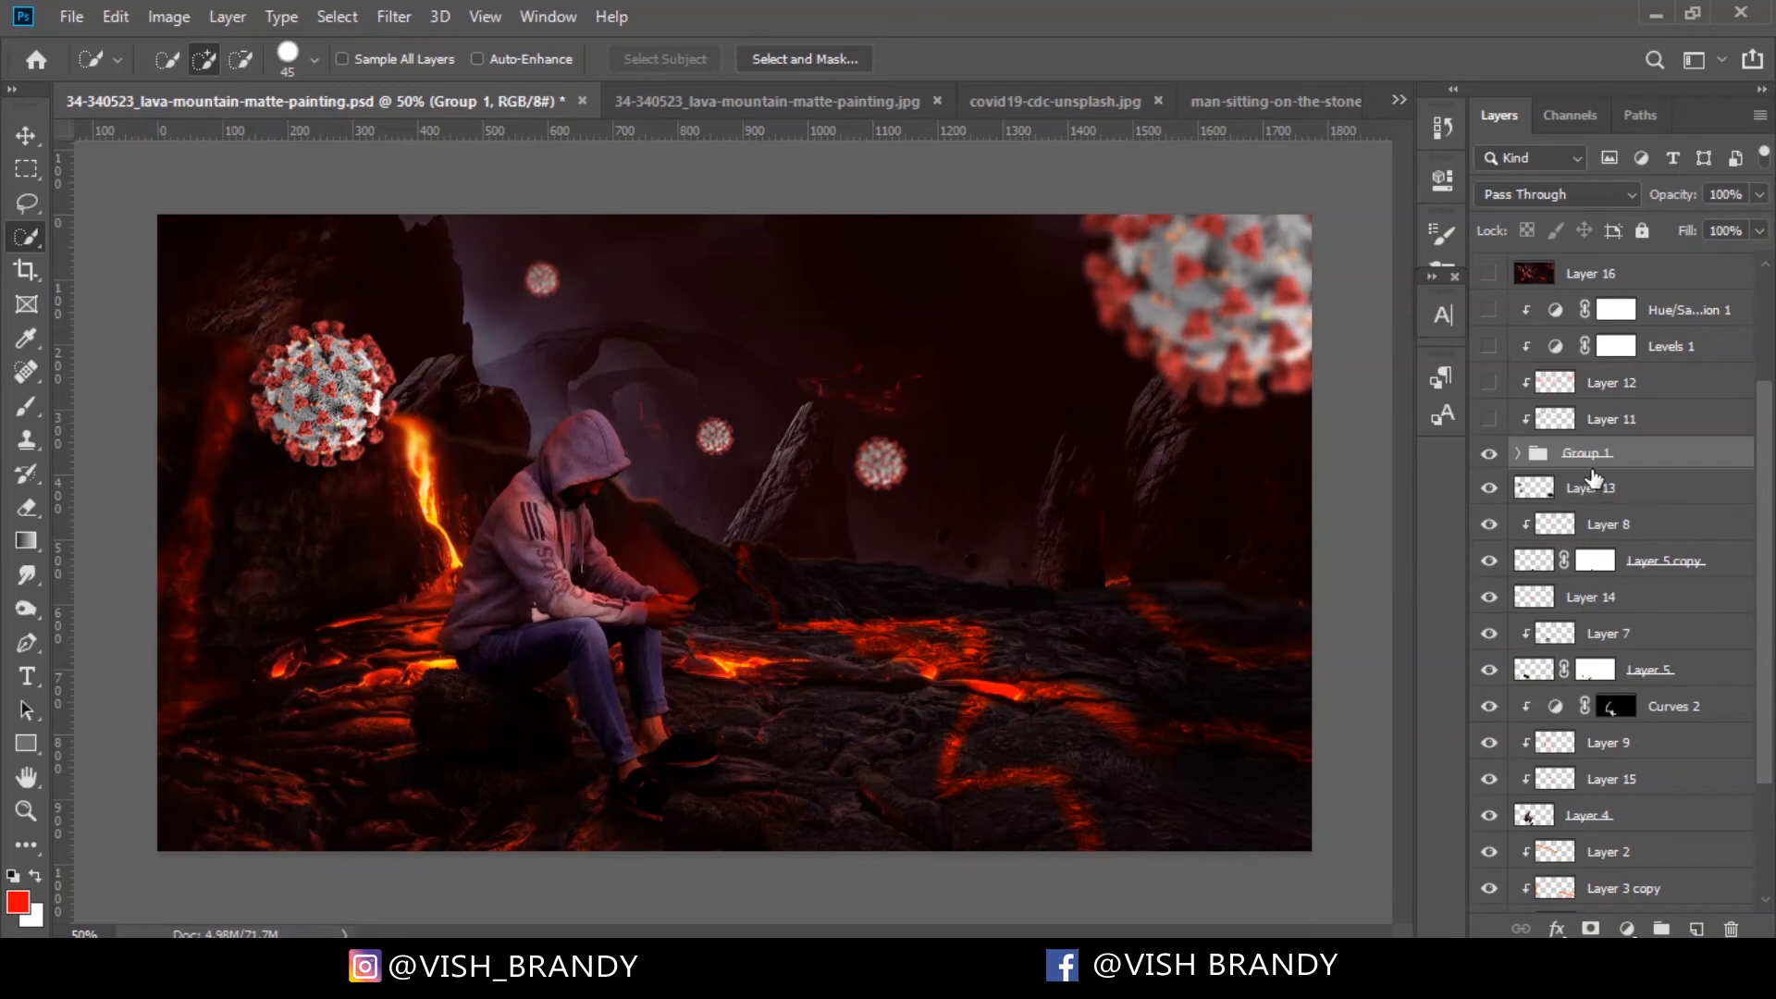
Show the clipped Layer 11 above Group 1, make it active and set the Brush to colour 000000 at 9% opacity
click(1489, 421)
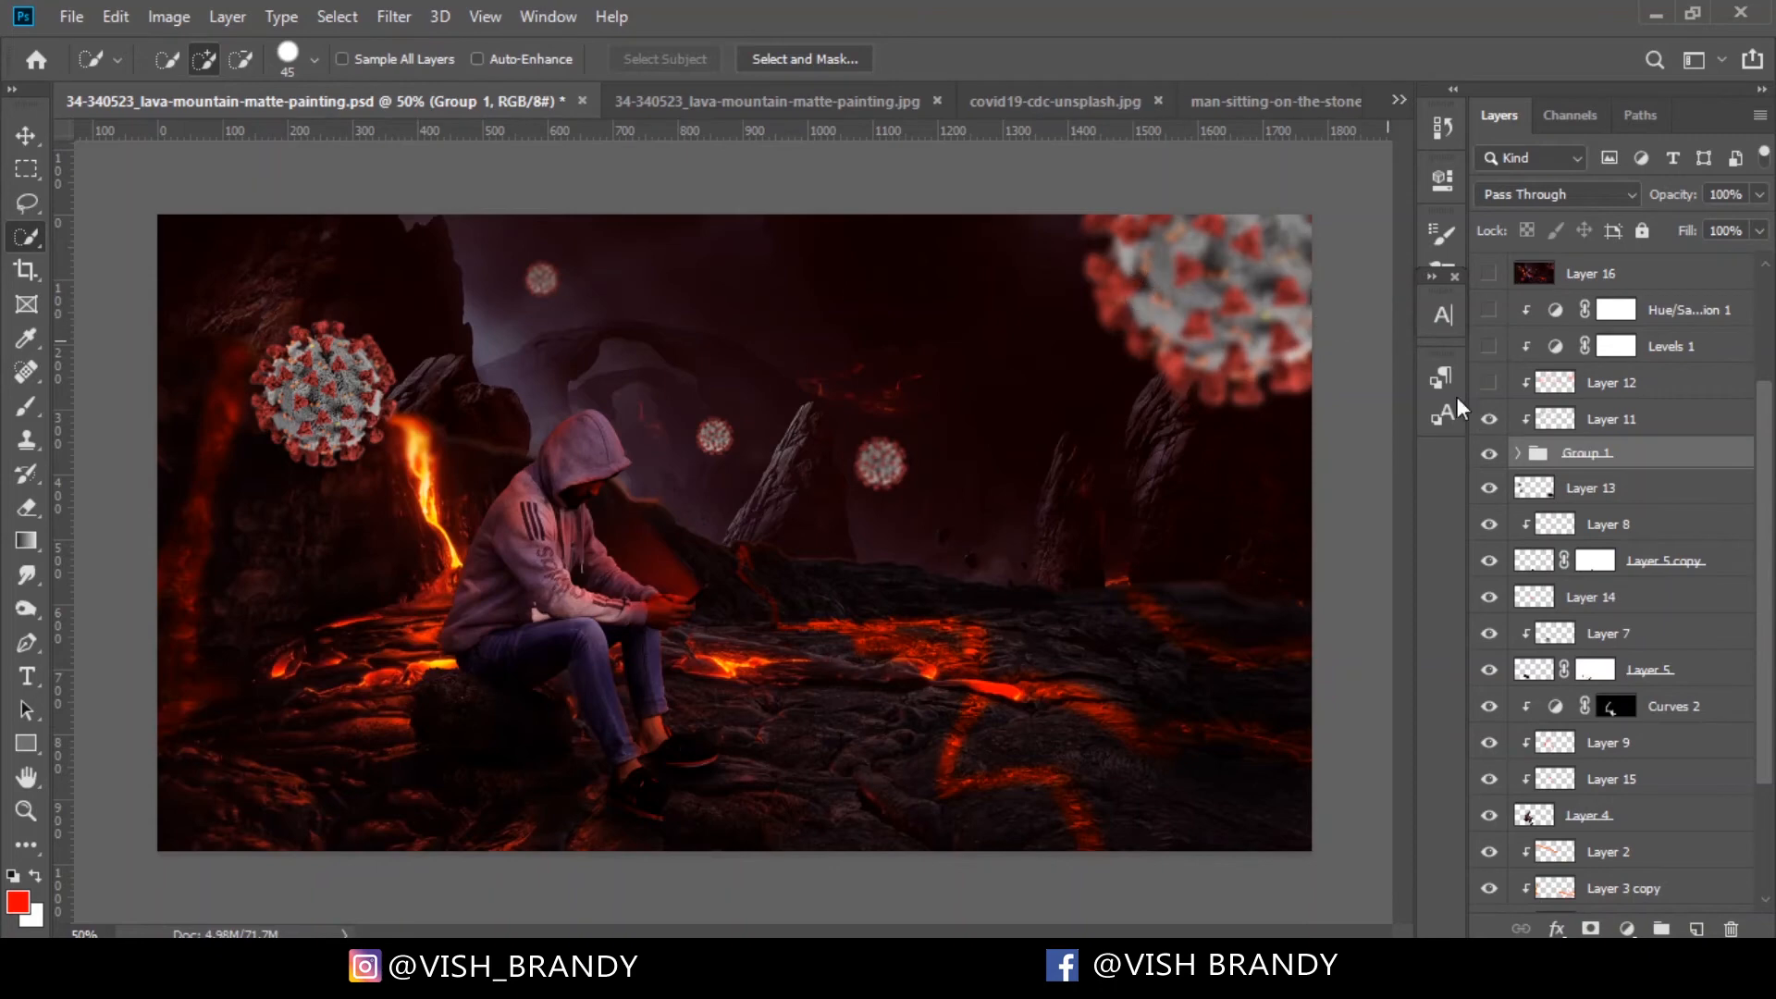
click(1611, 422)
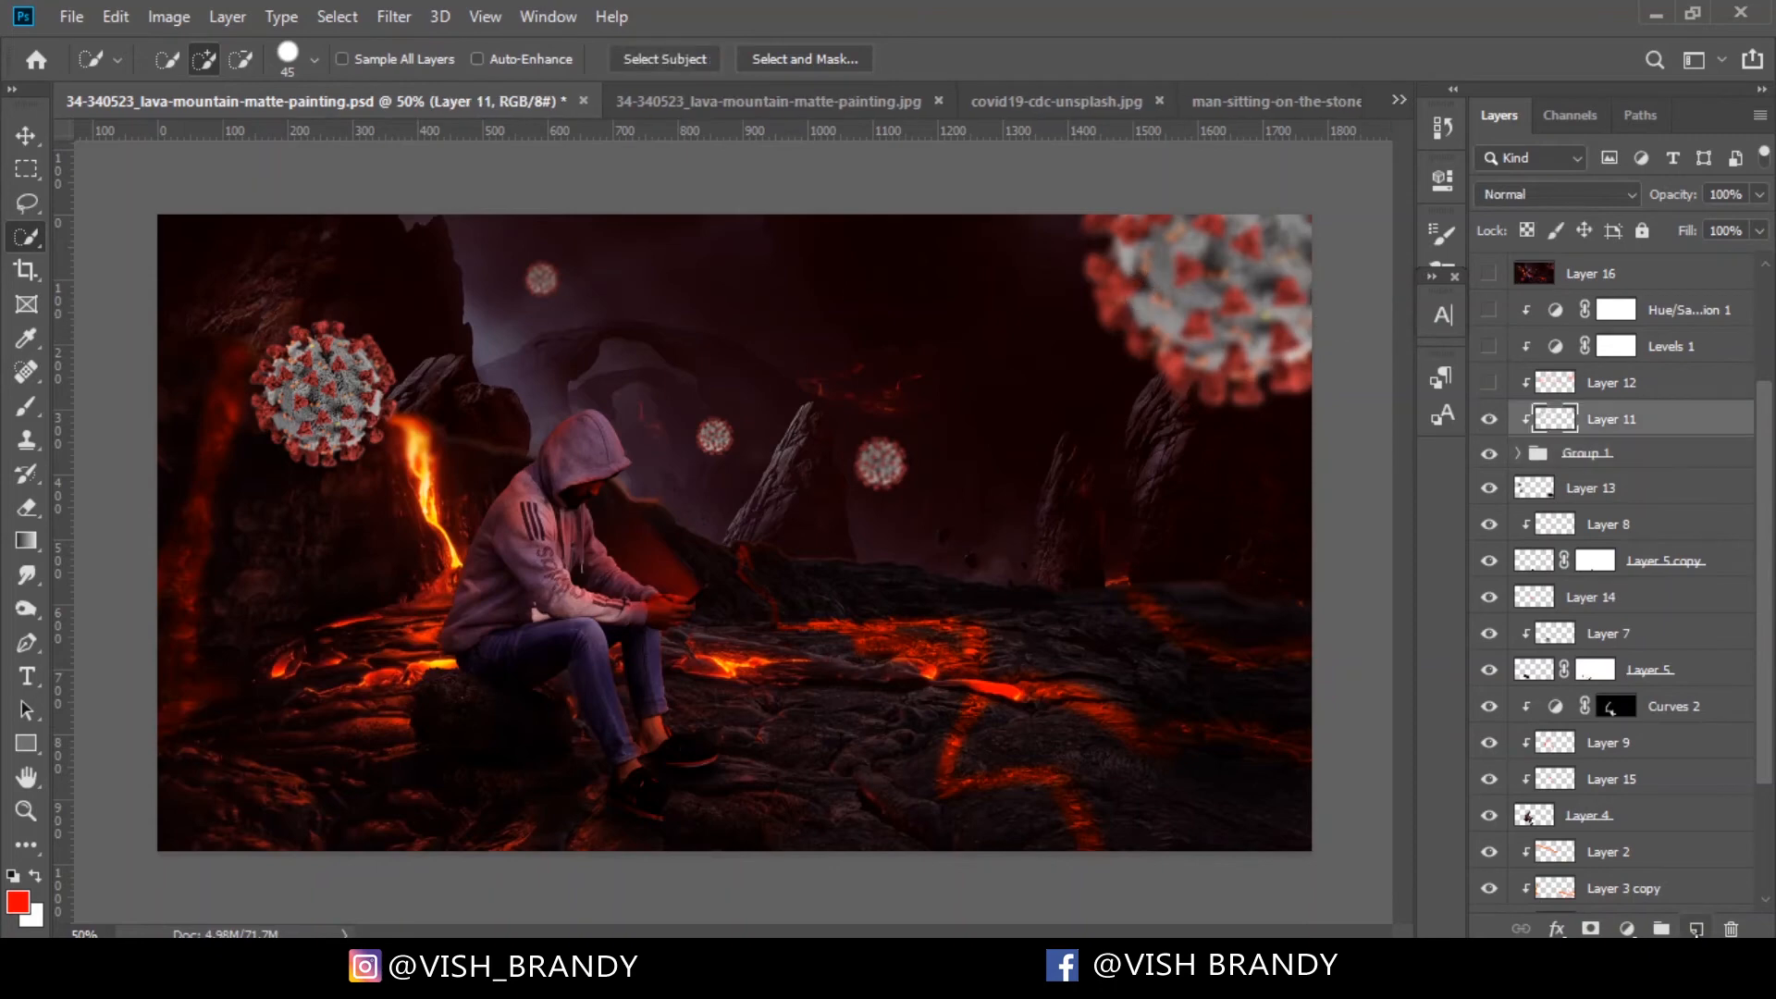
click(21, 402)
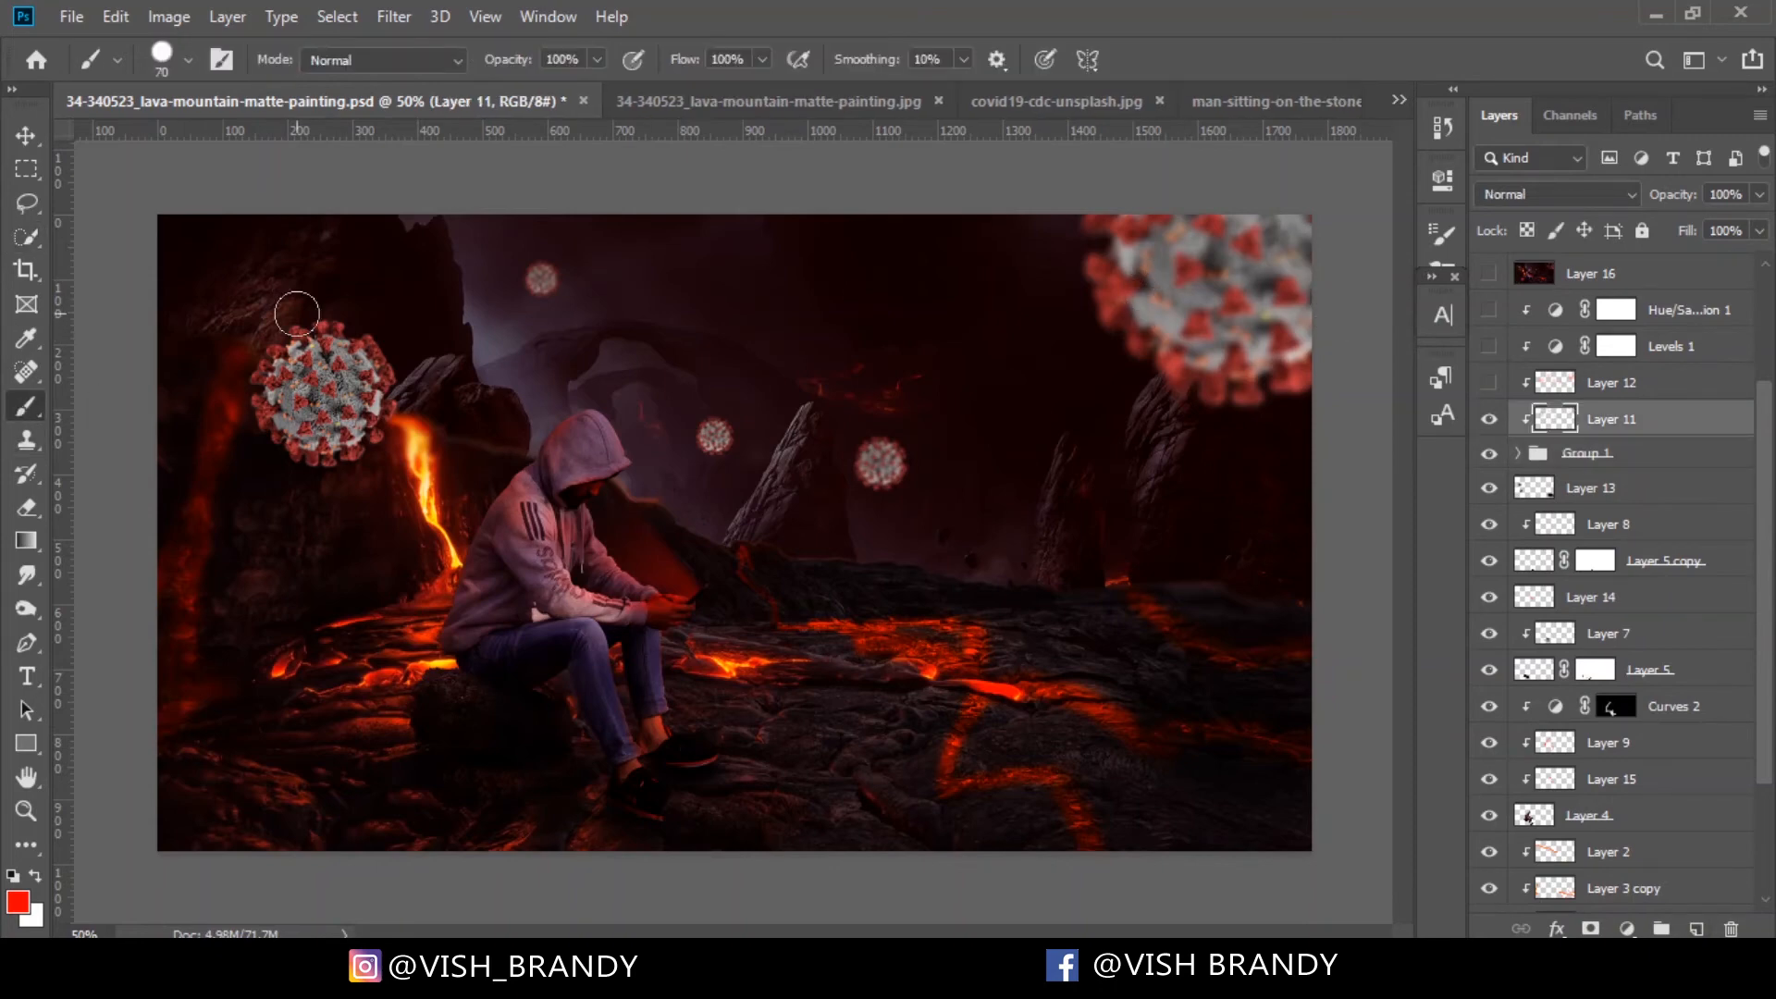
click(18, 901)
text(000000)
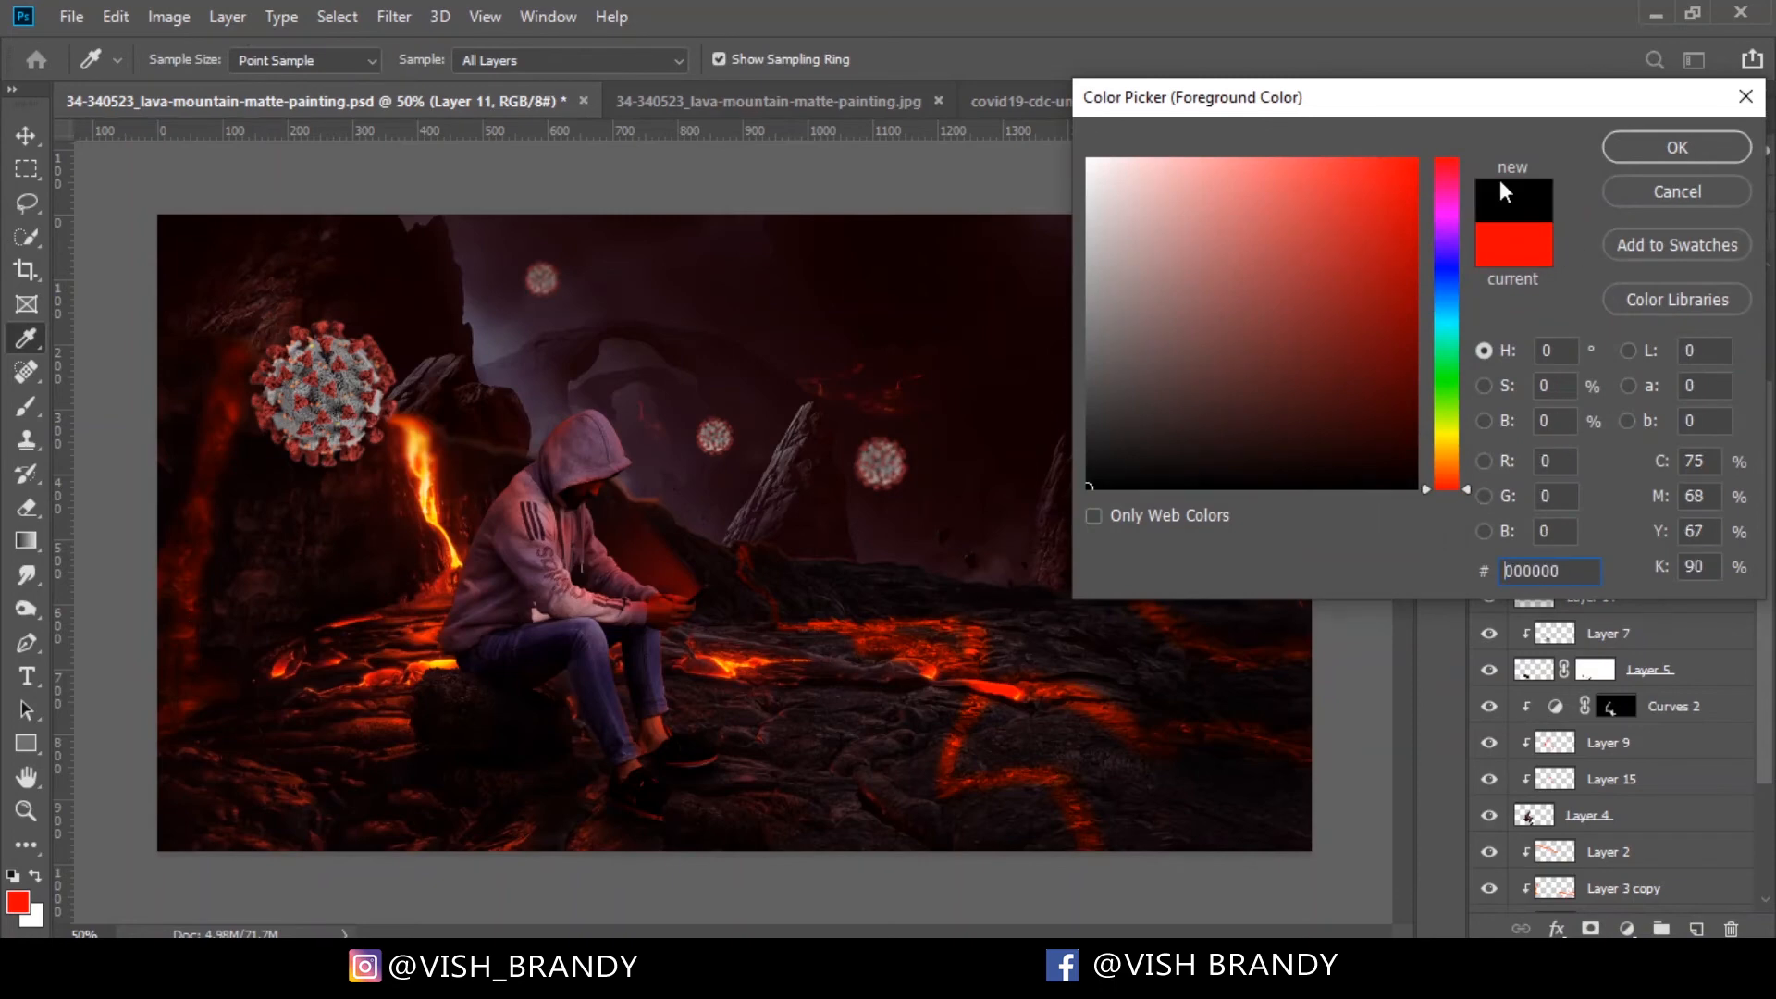
click(1648, 145)
drag(598, 69, 487, 92)
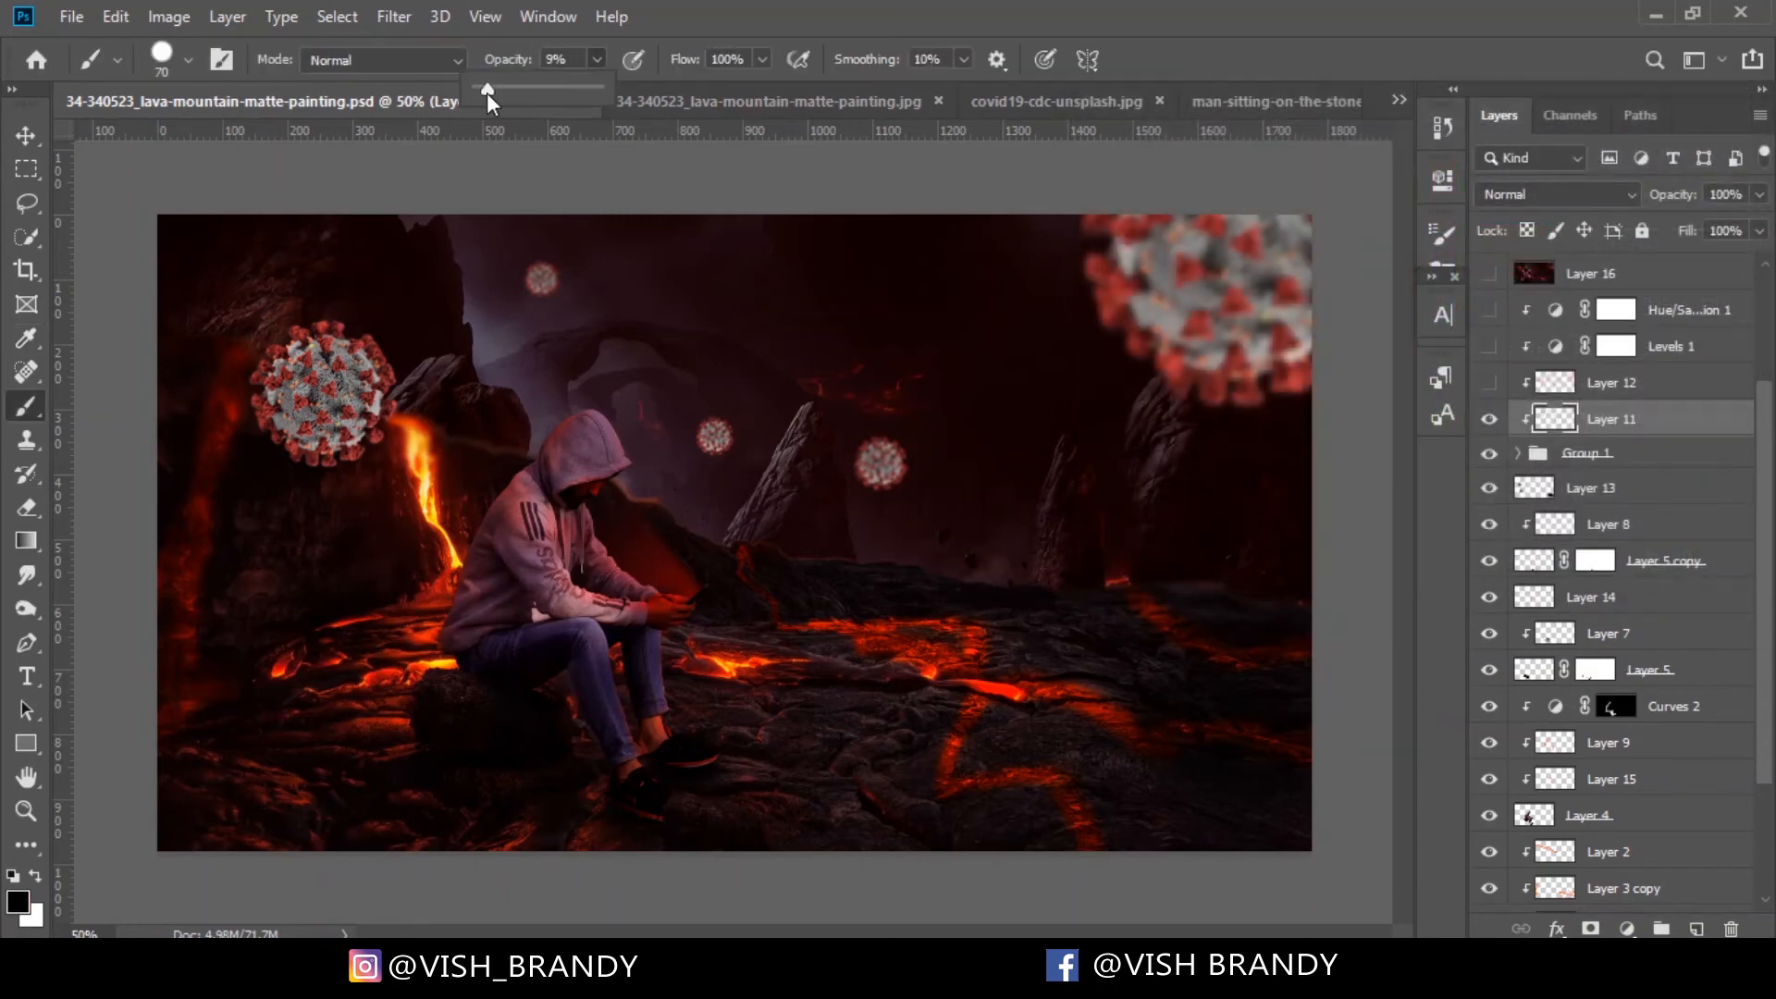
click(601, 58)
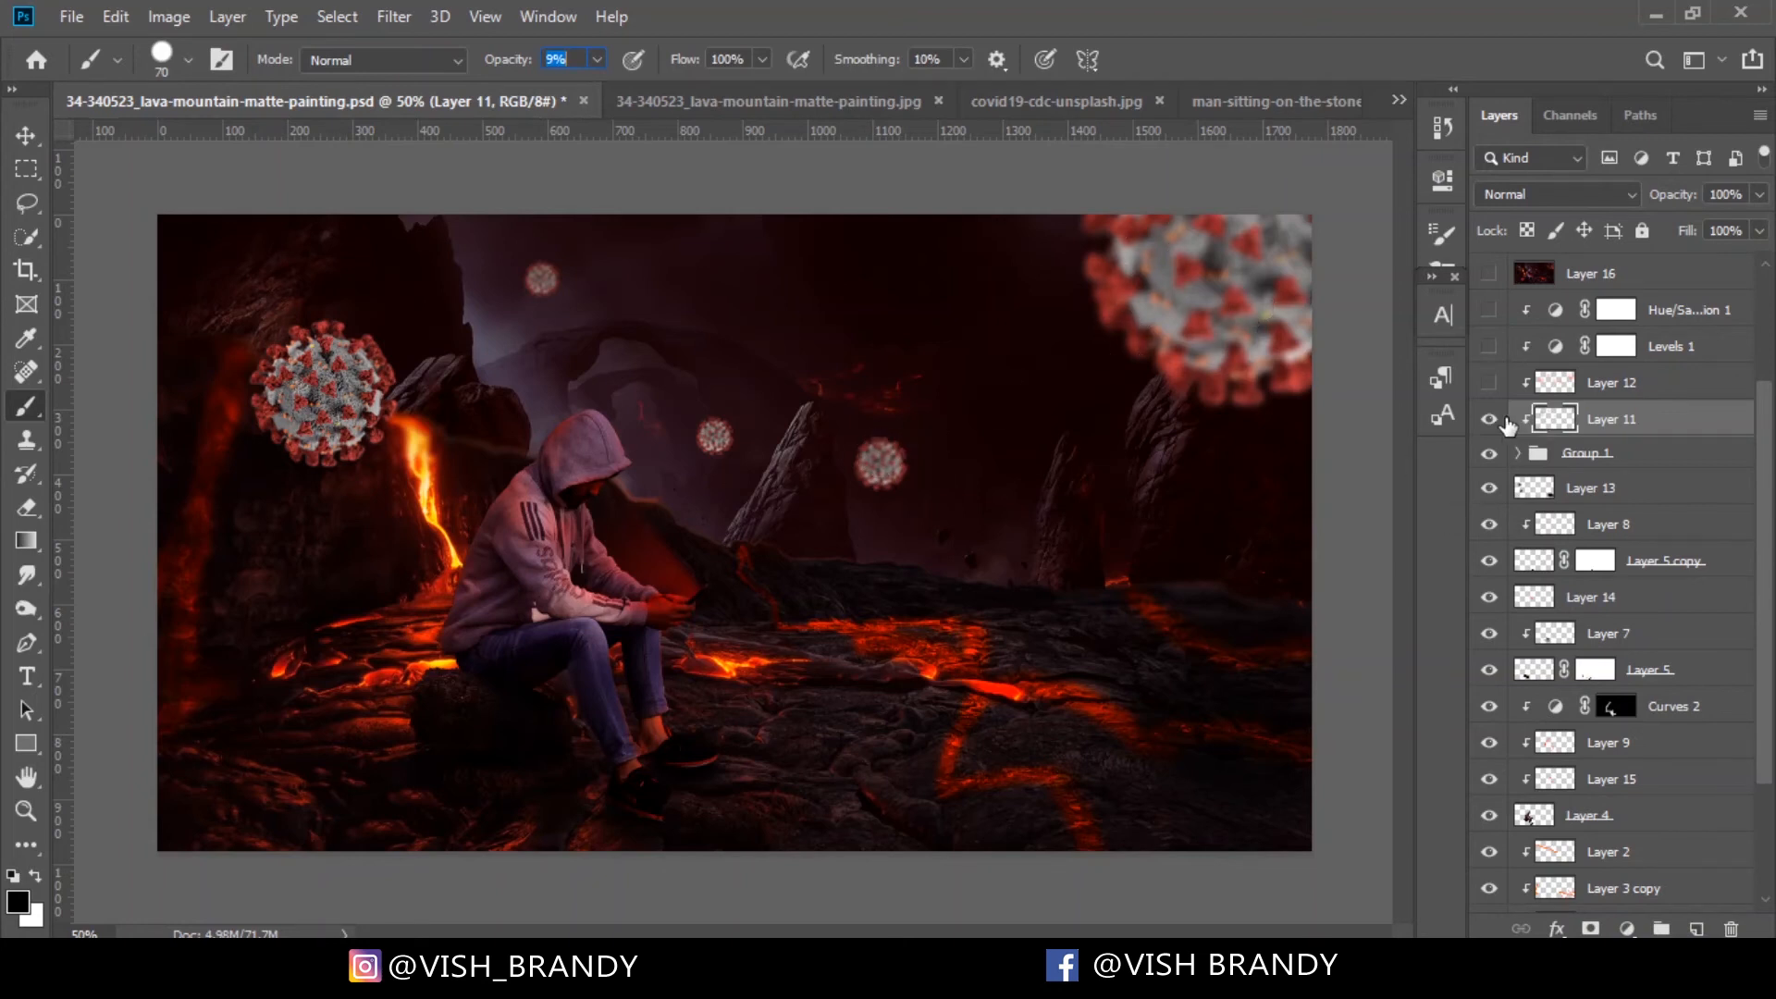
click(1489, 421)
click(1490, 421)
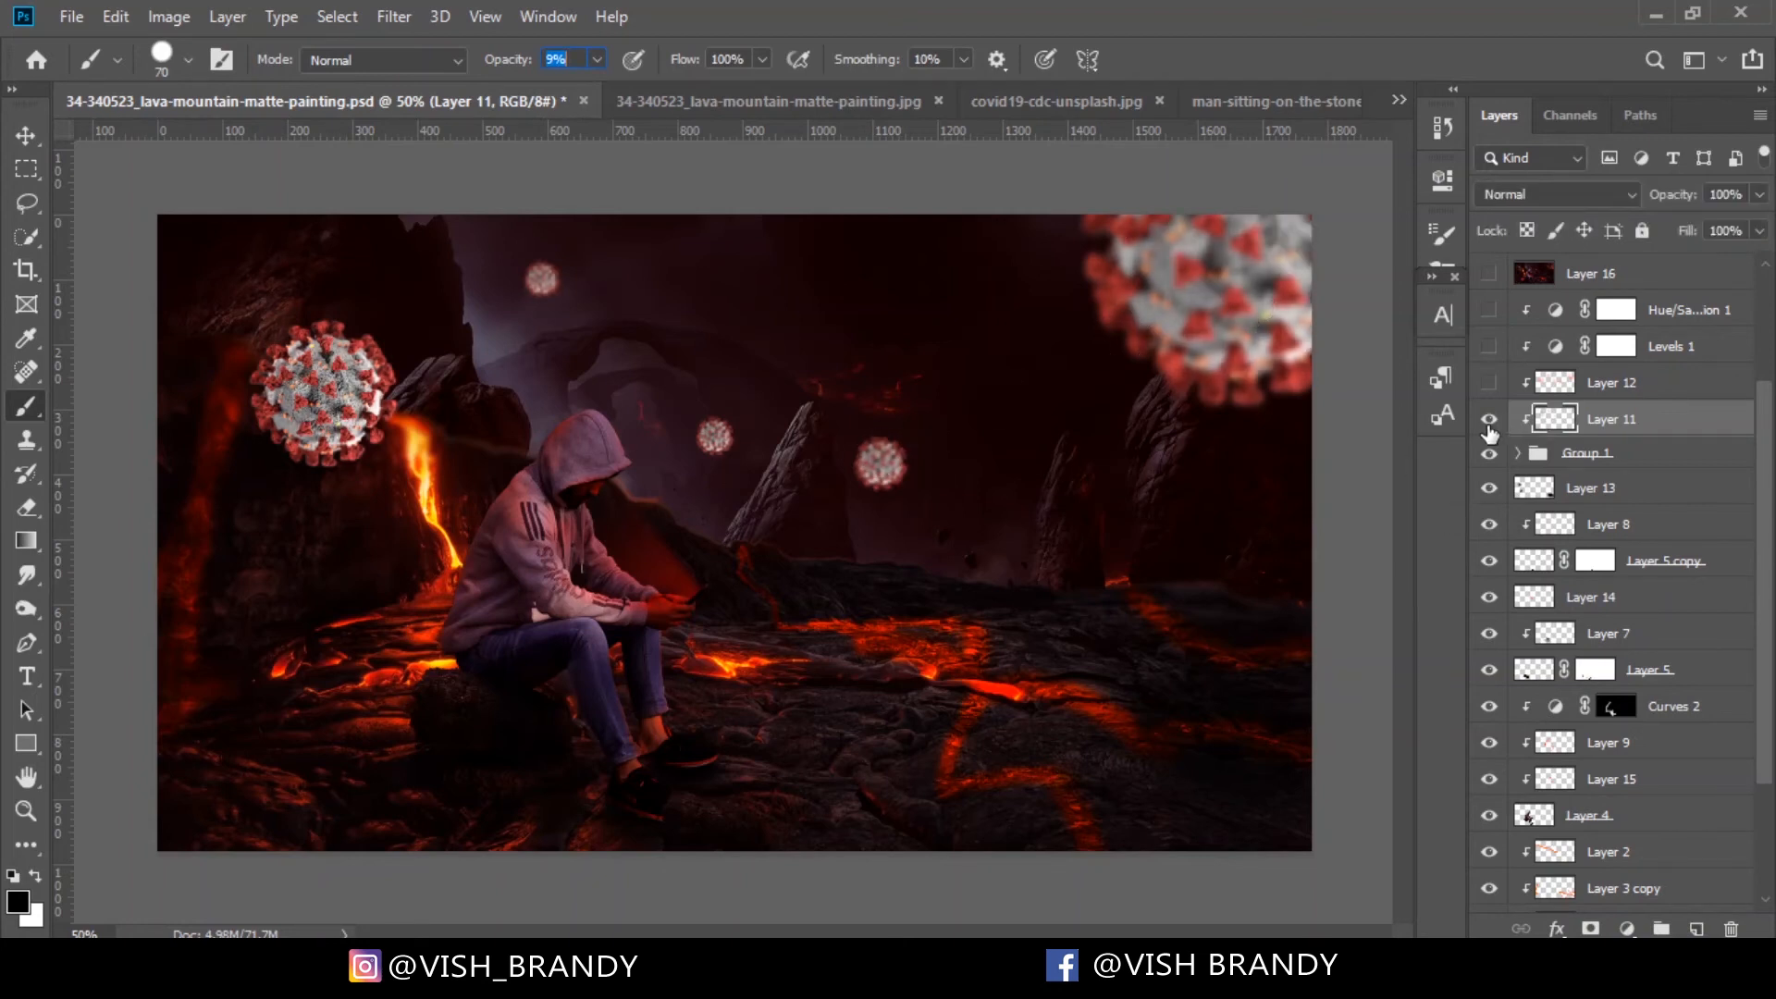
Show the clipped Layer 12, make it active and choose a bright orange foreground colour for the Brush
click(1489, 383)
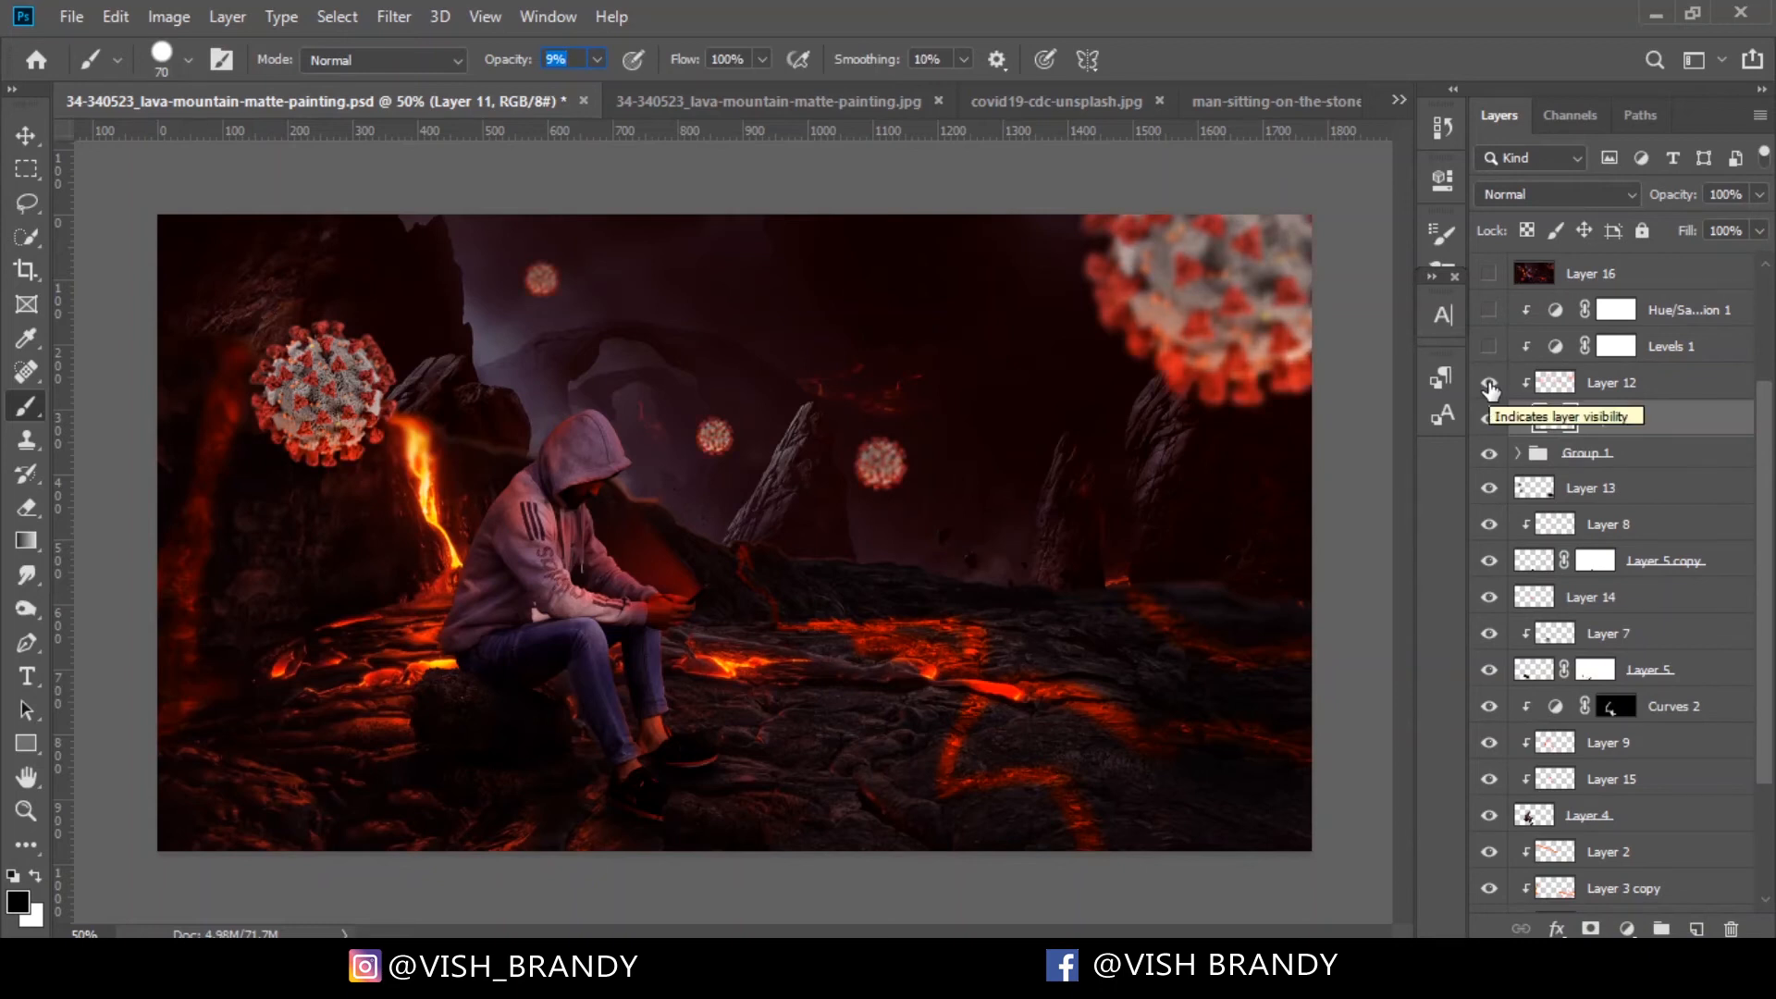
click(1557, 383)
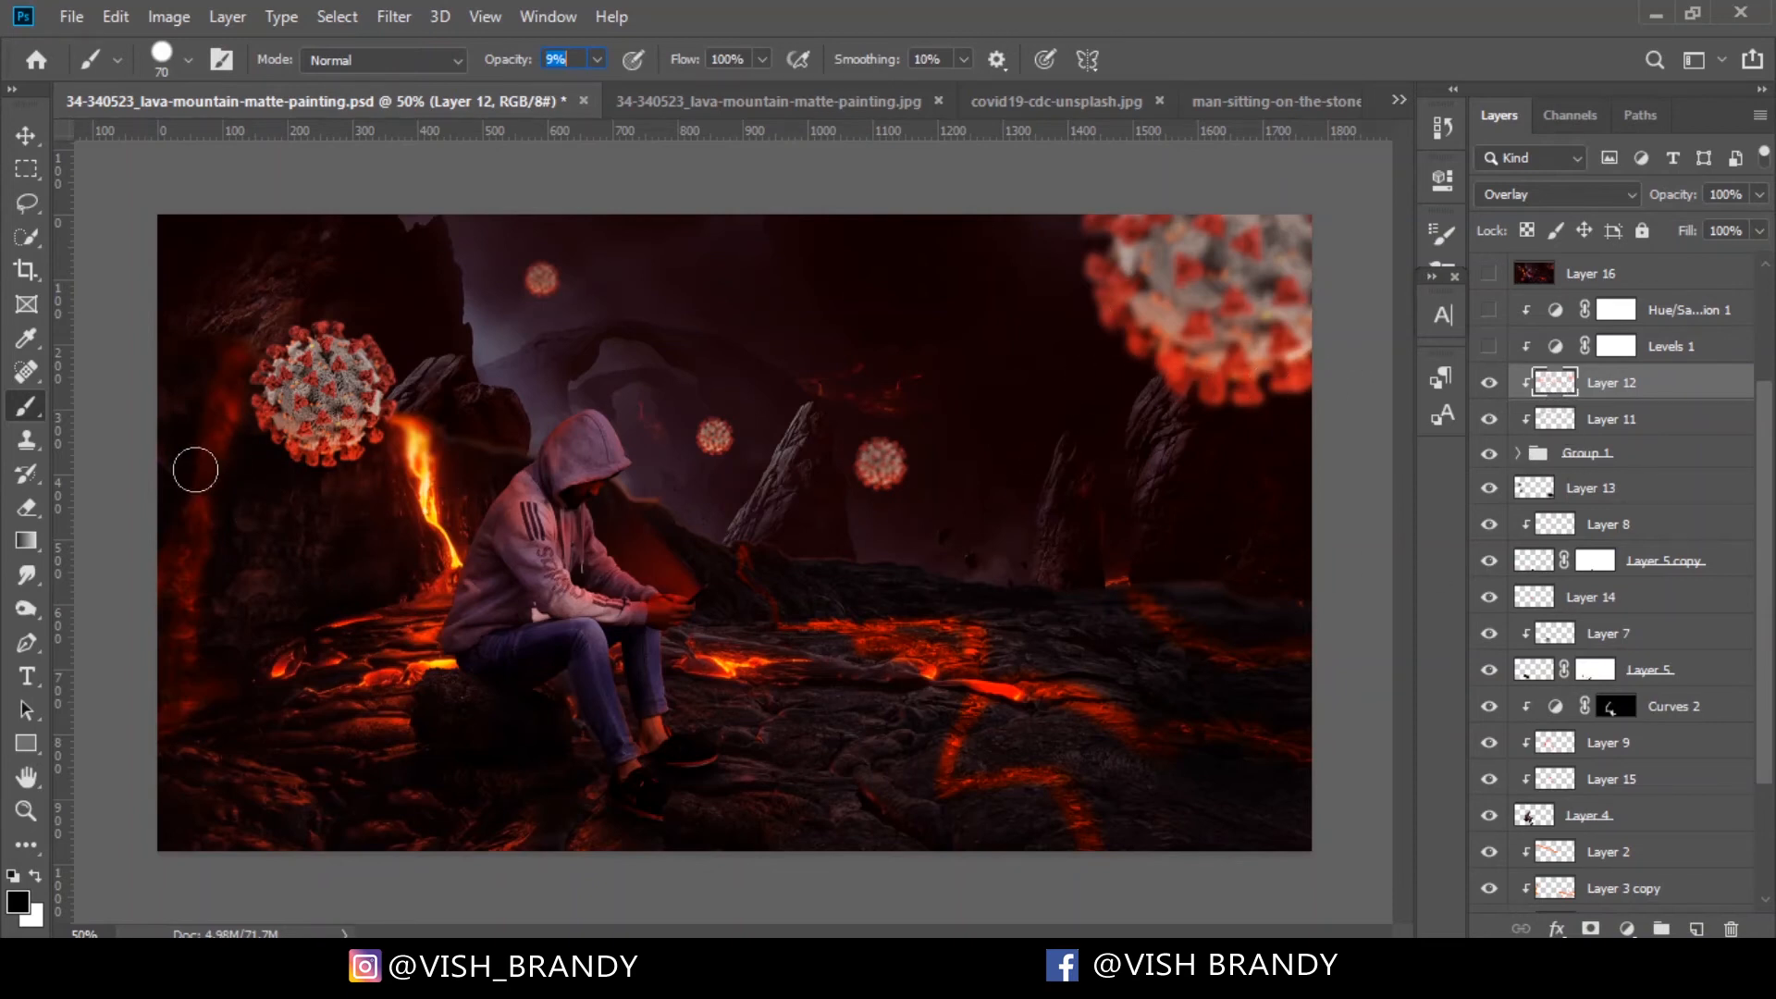
click(19, 903)
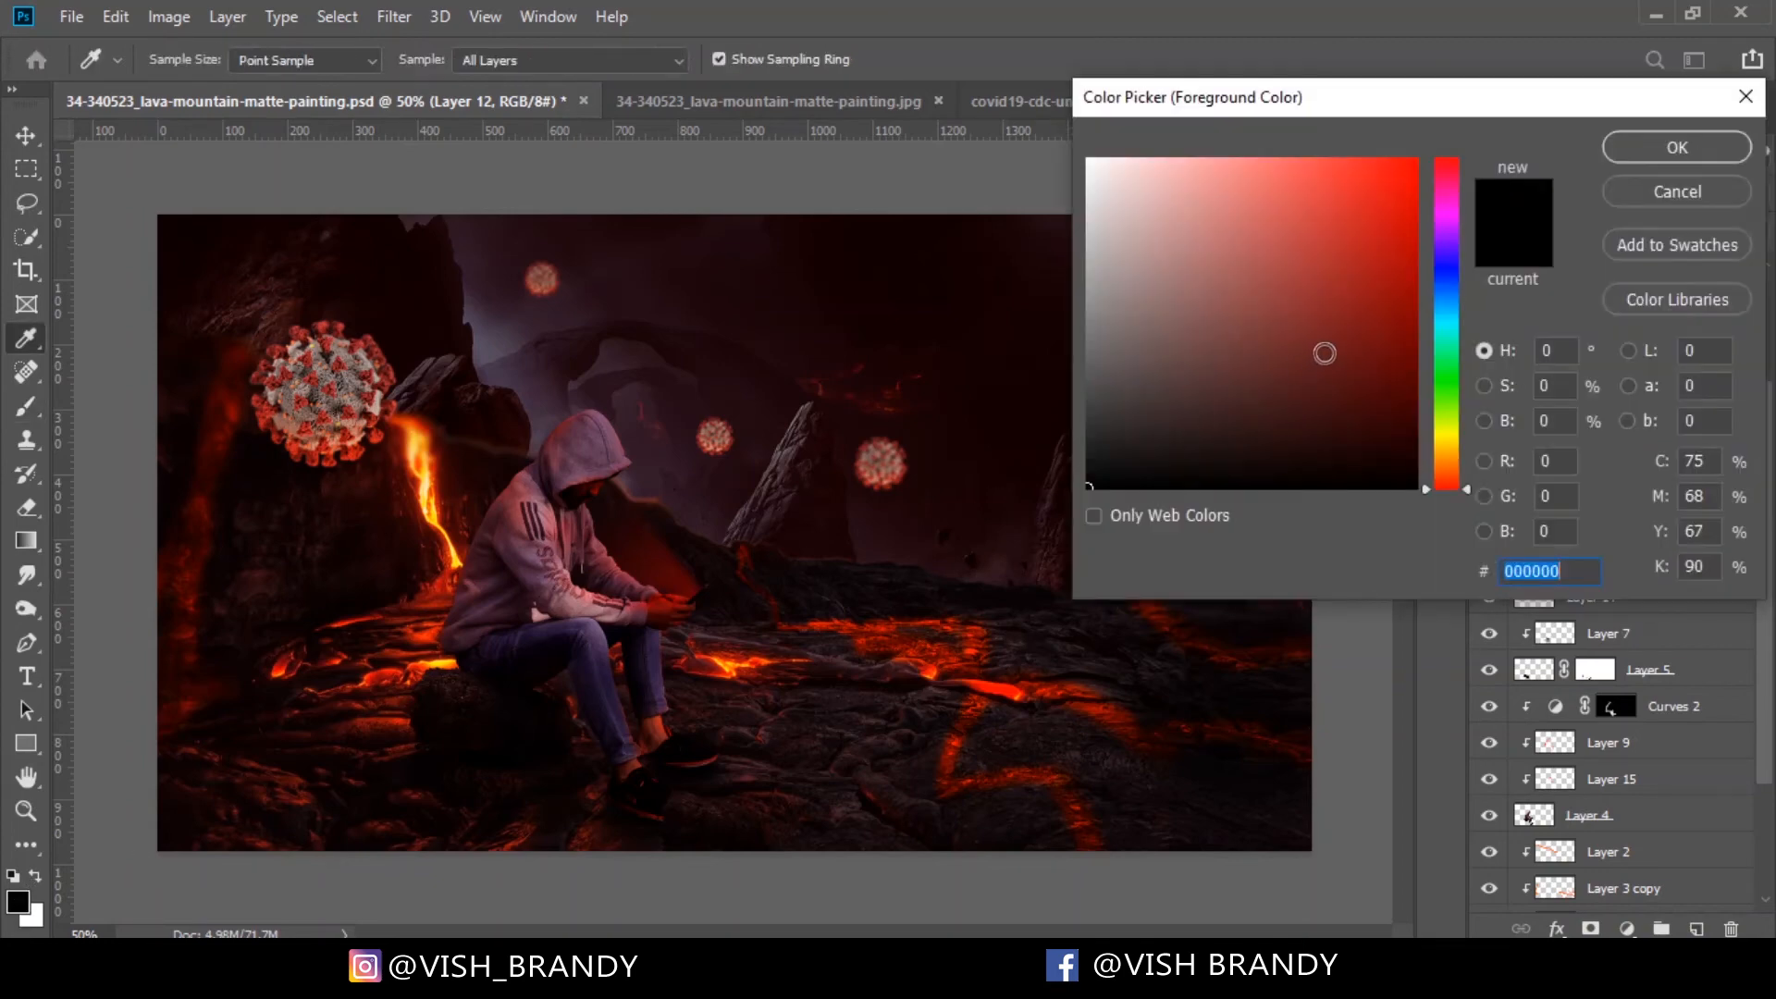
text(ff0000)
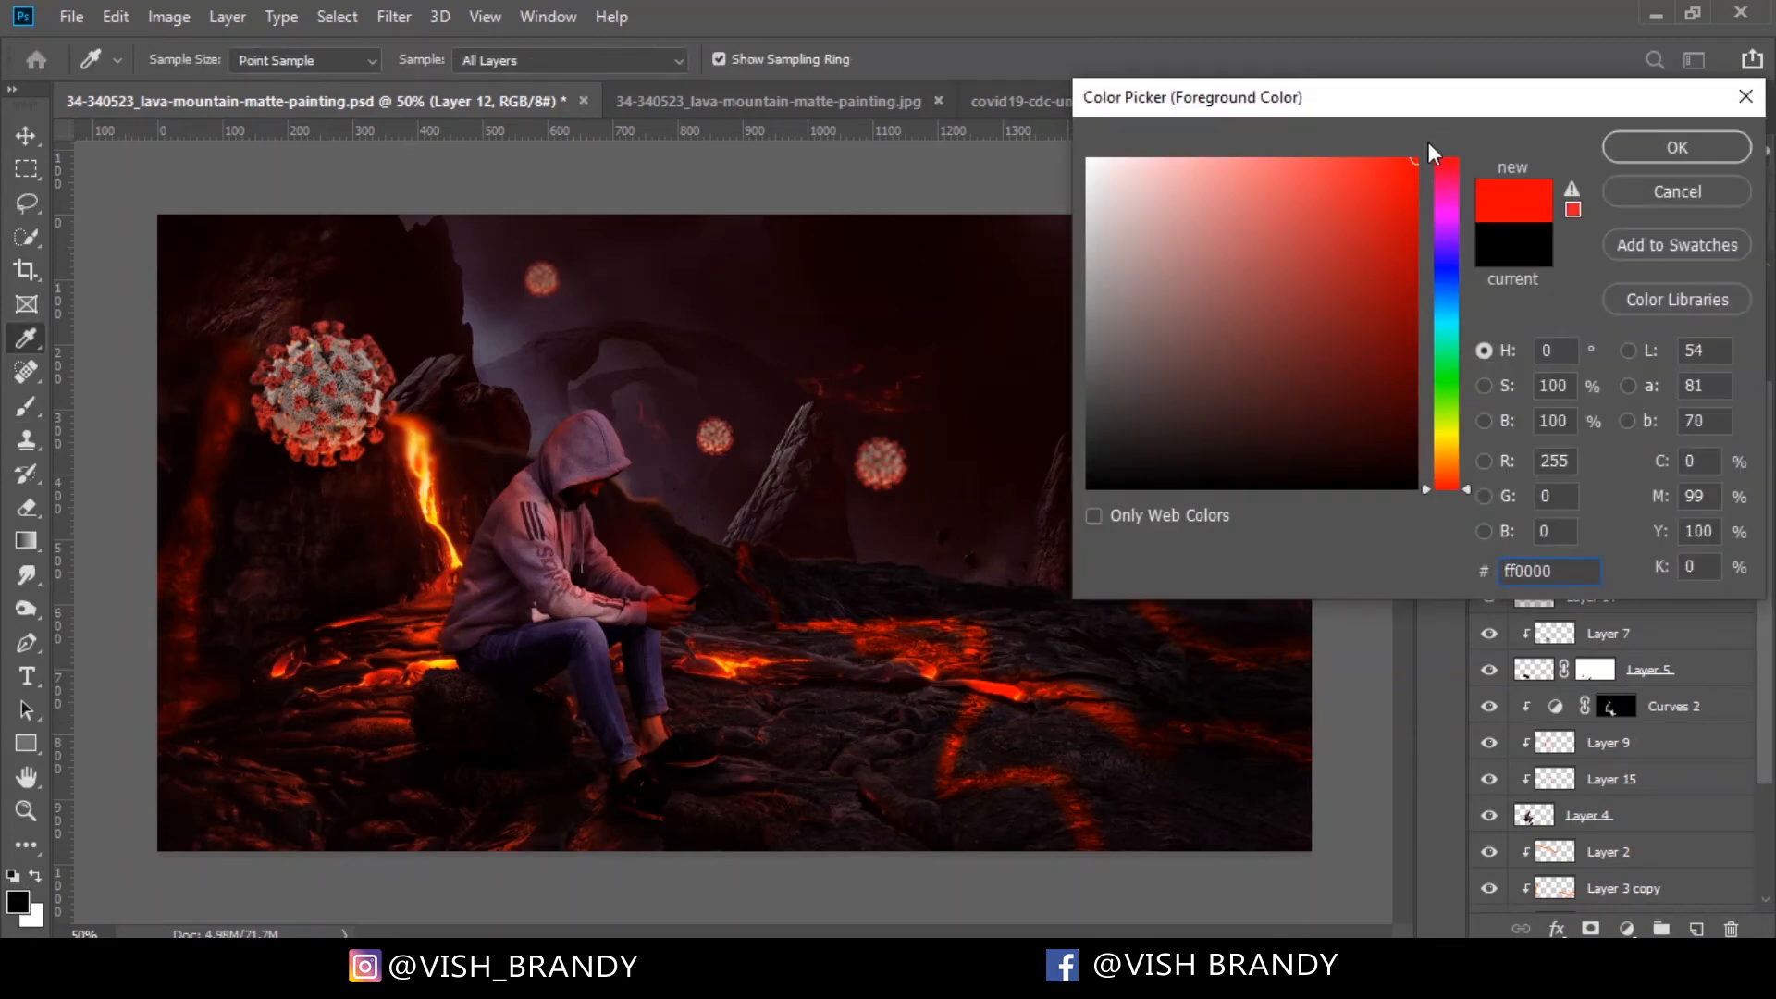
click(427, 459)
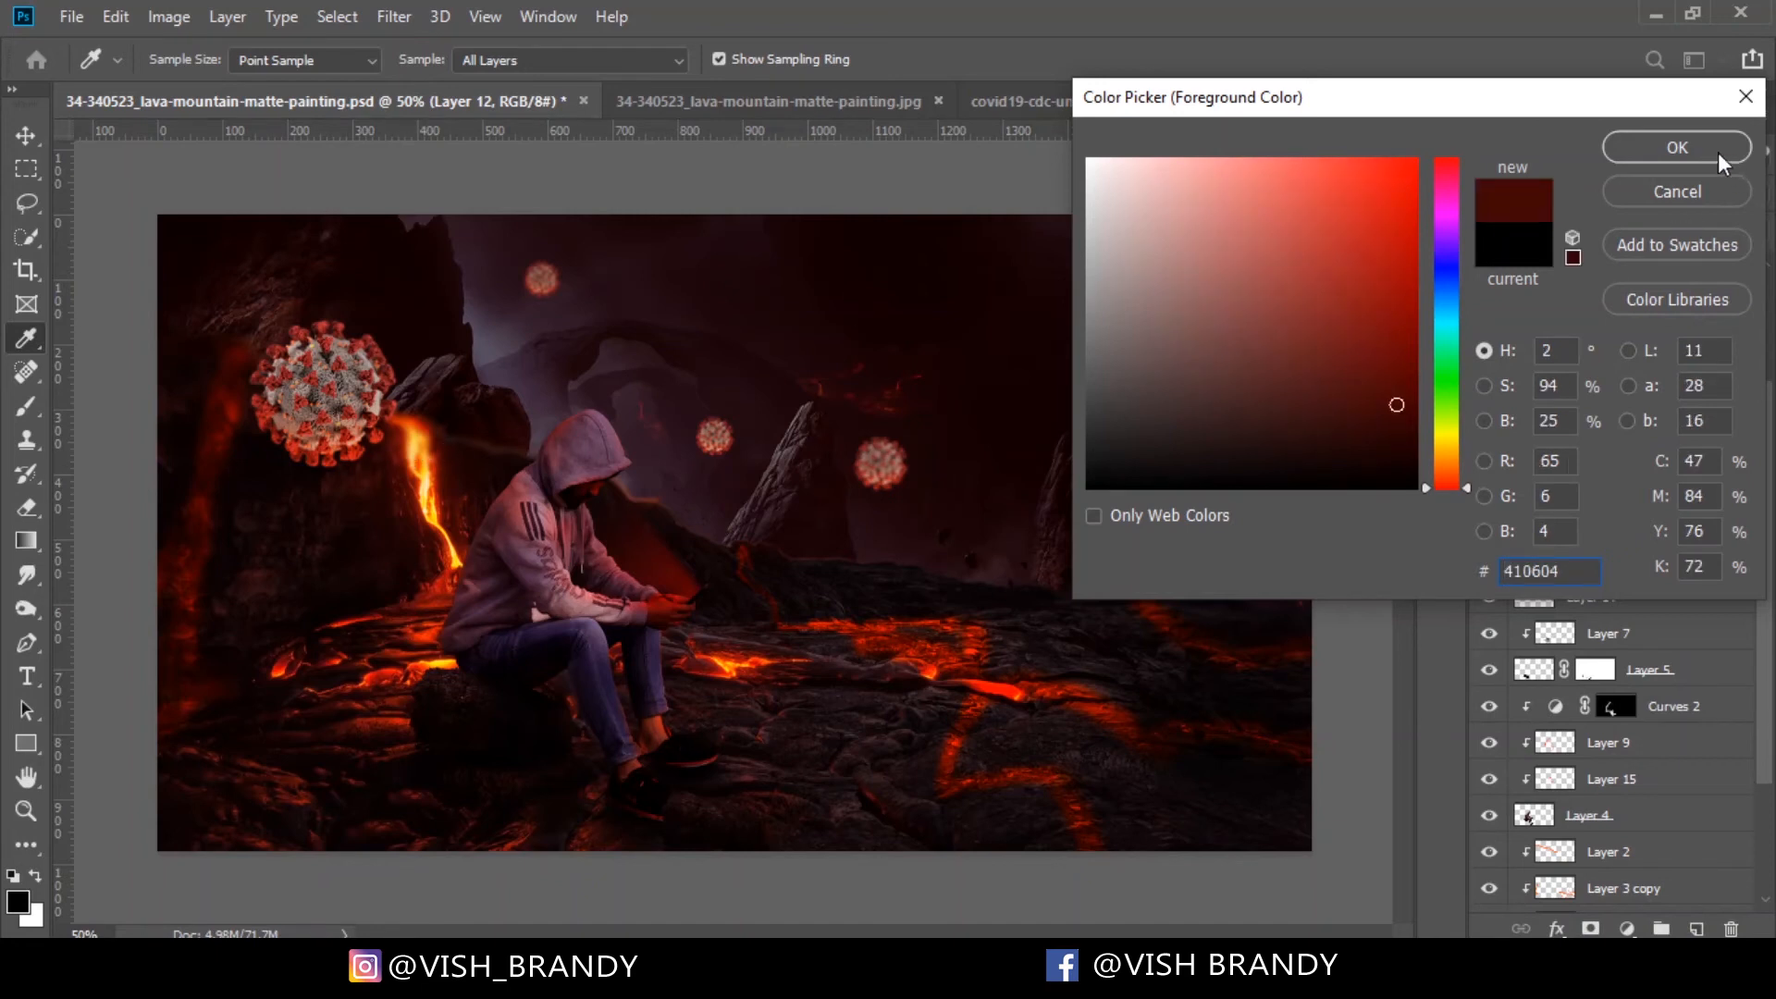
click(769, 652)
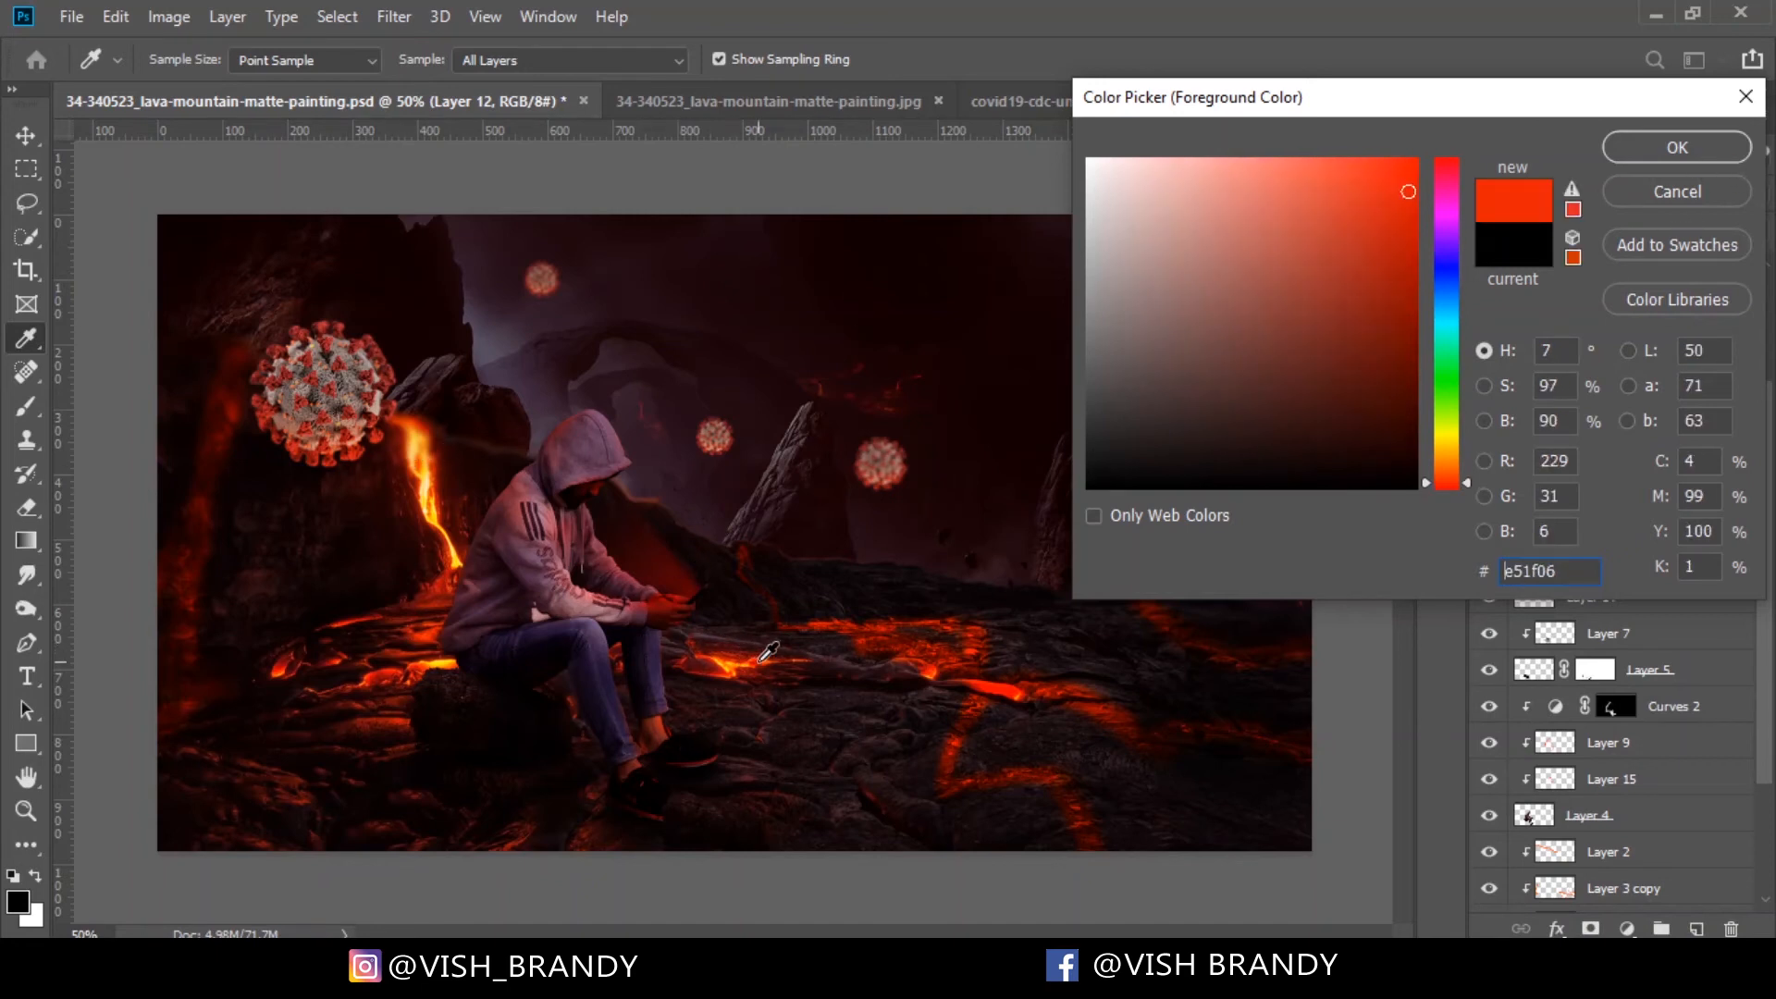
click(214, 480)
drag(1458, 407, 1447, 472)
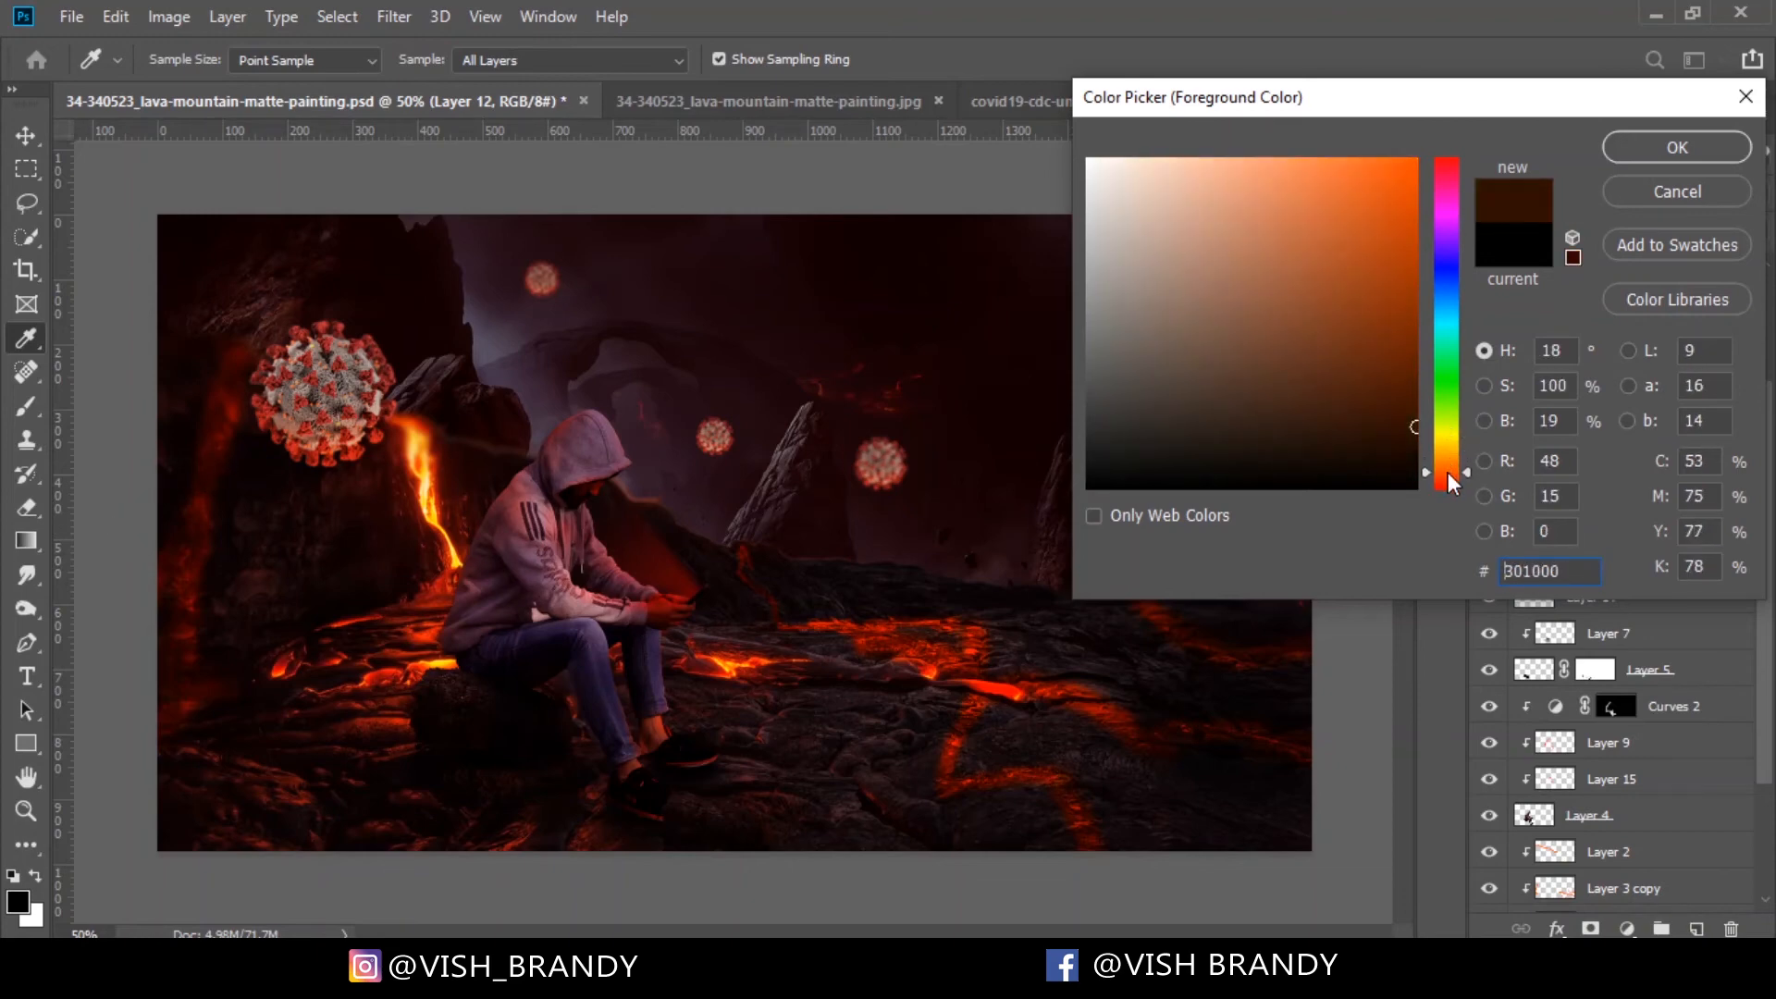
click(1379, 259)
click(1664, 143)
key(b)
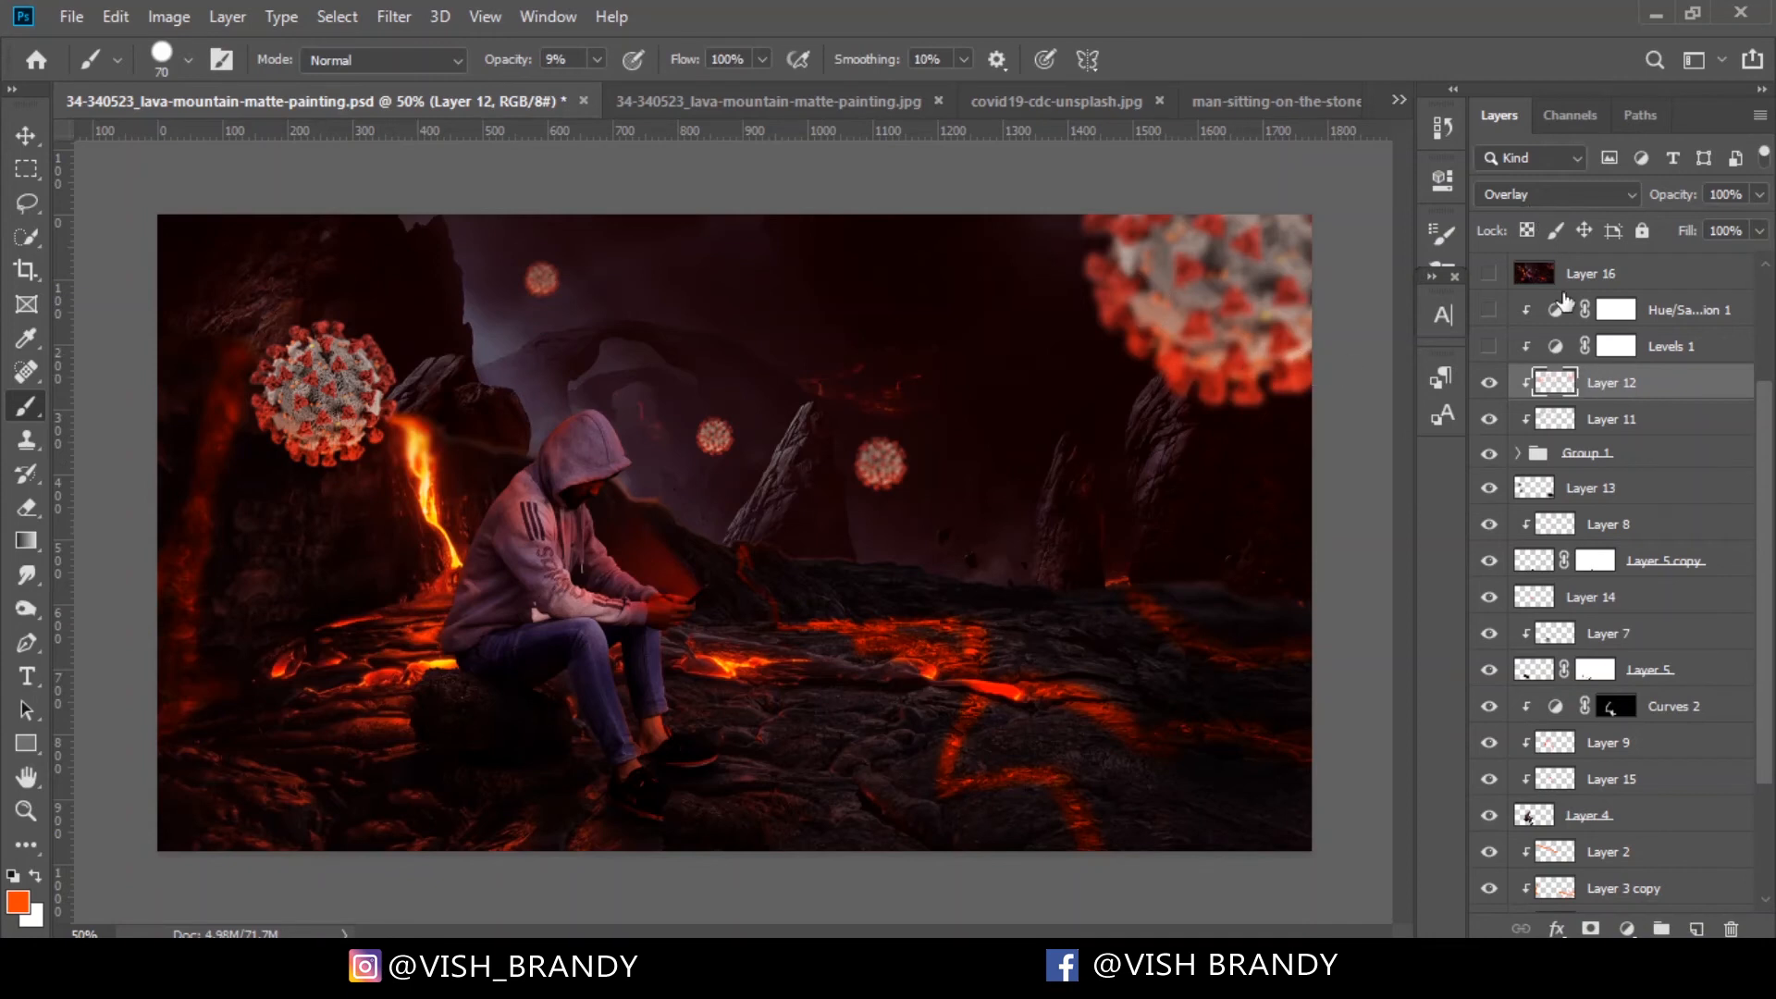
Compare Layer 12 in the Normal blend mode with its Overlay look, leaving it on Overlay
click(1588, 197)
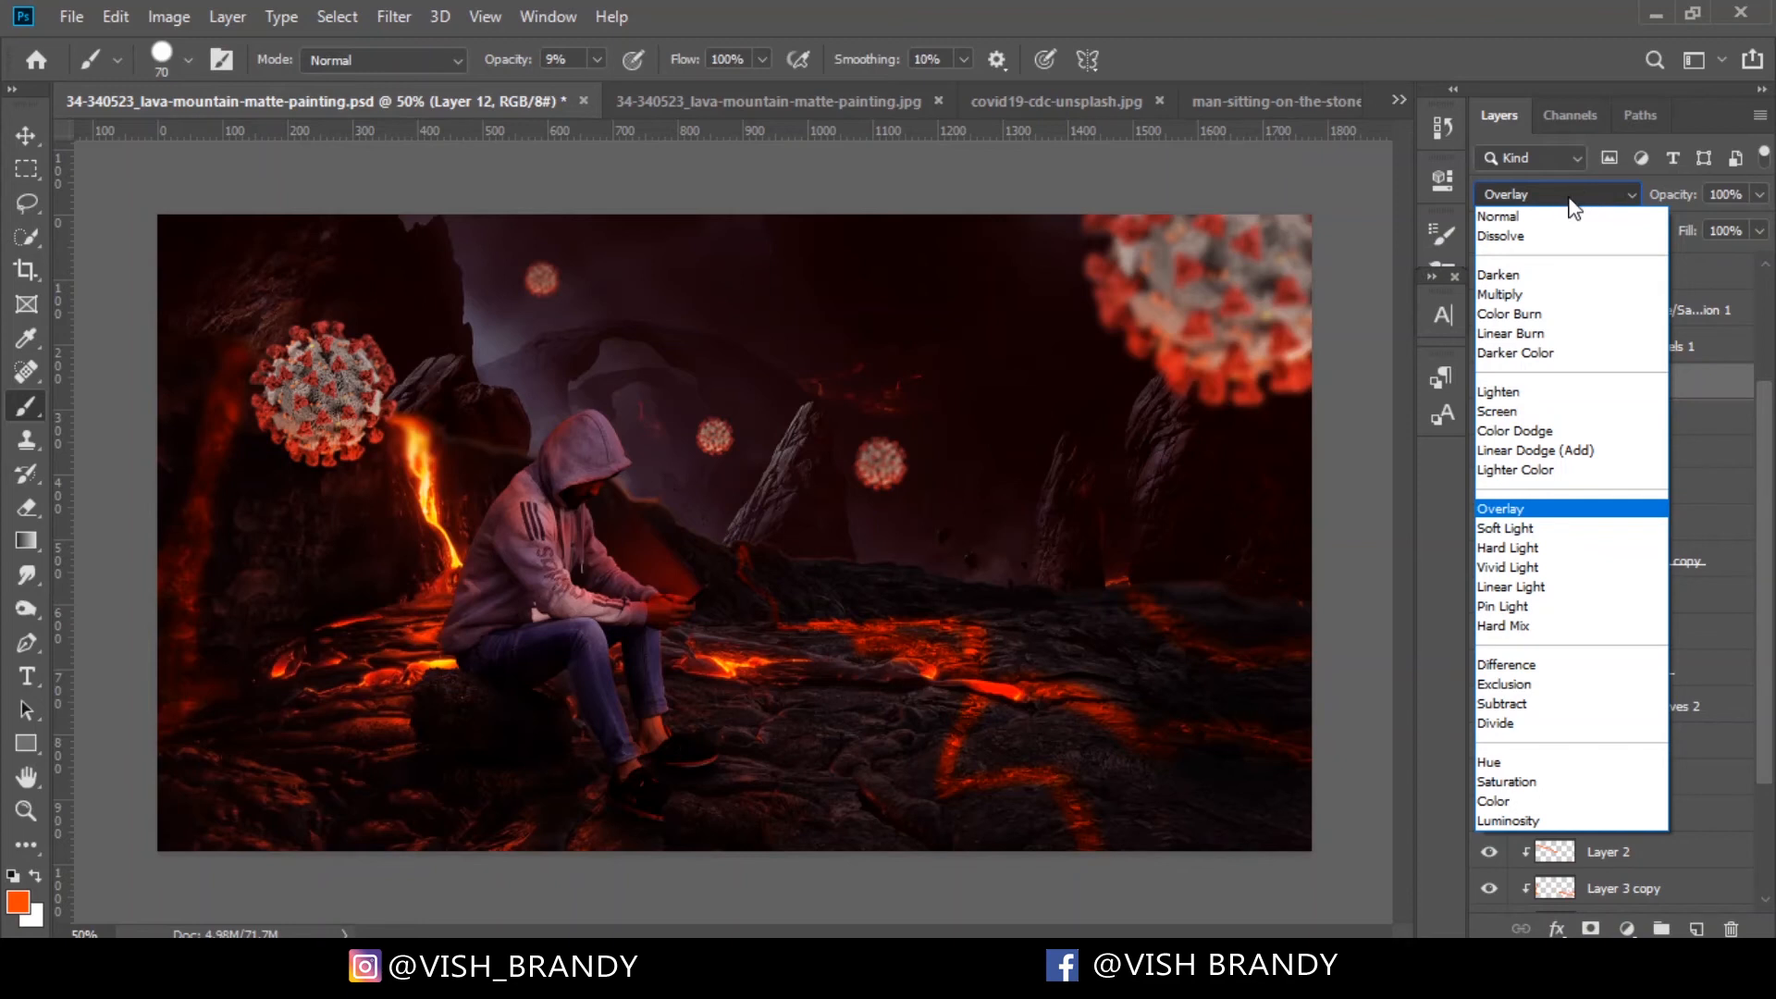
click(1541, 216)
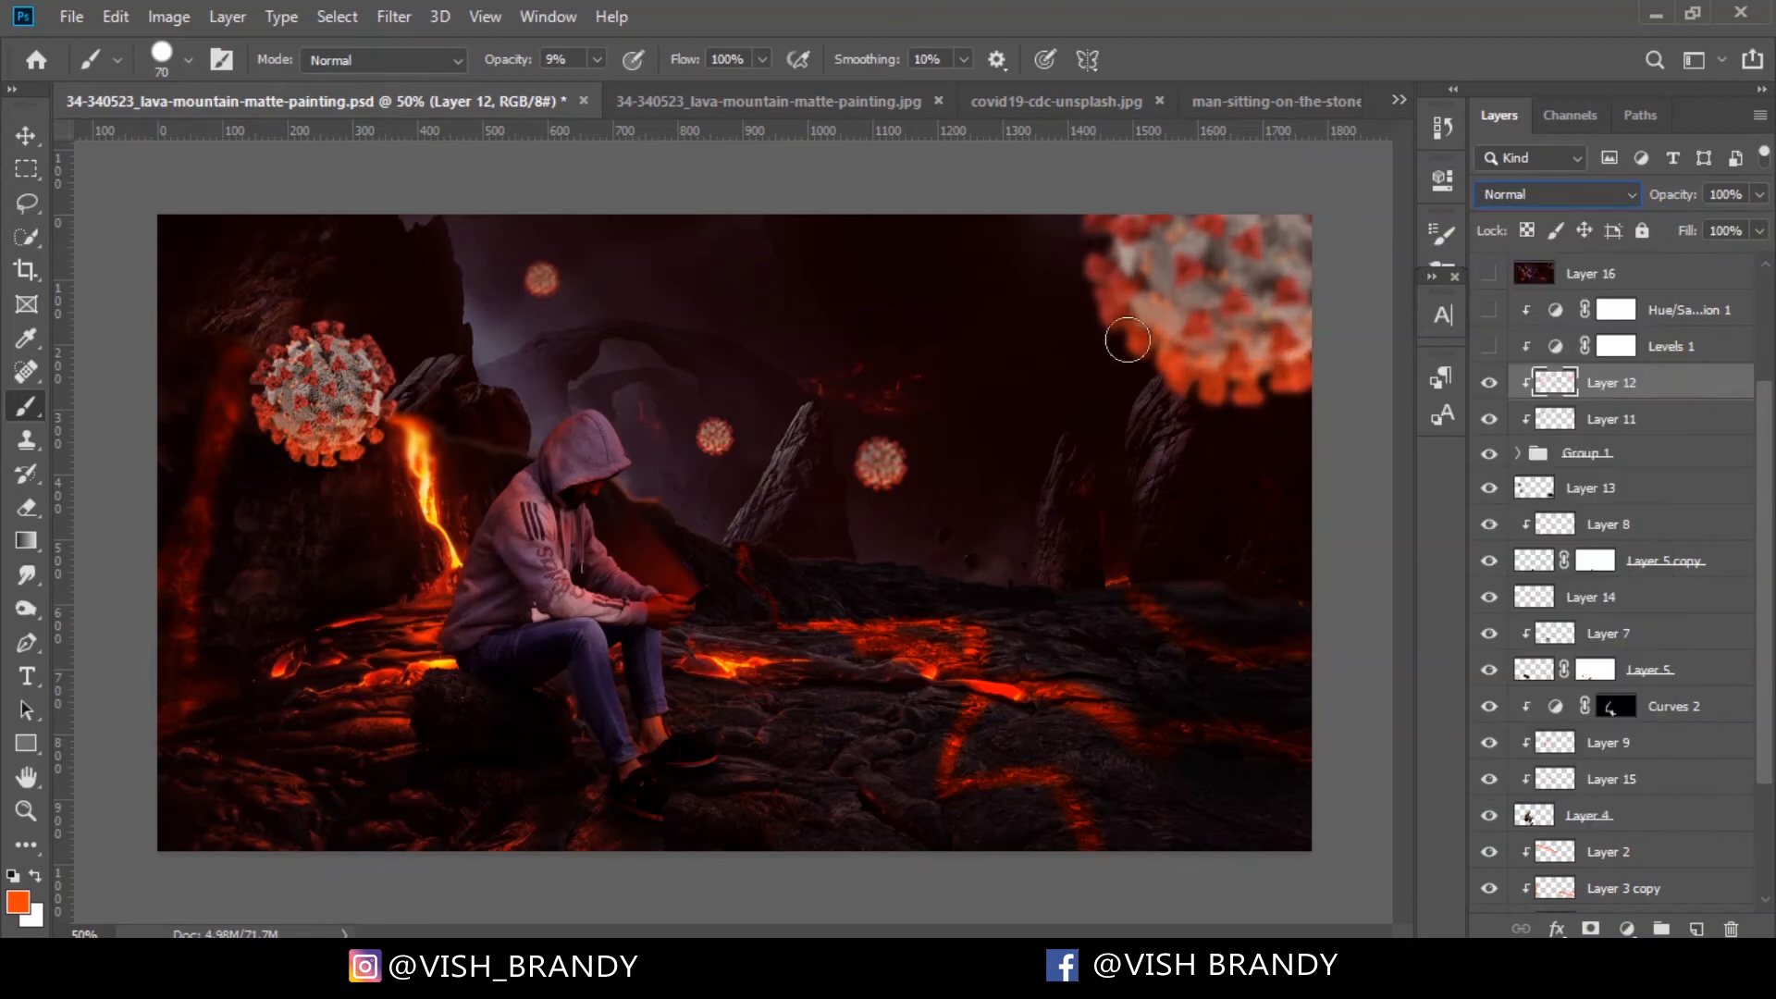
click(1539, 198)
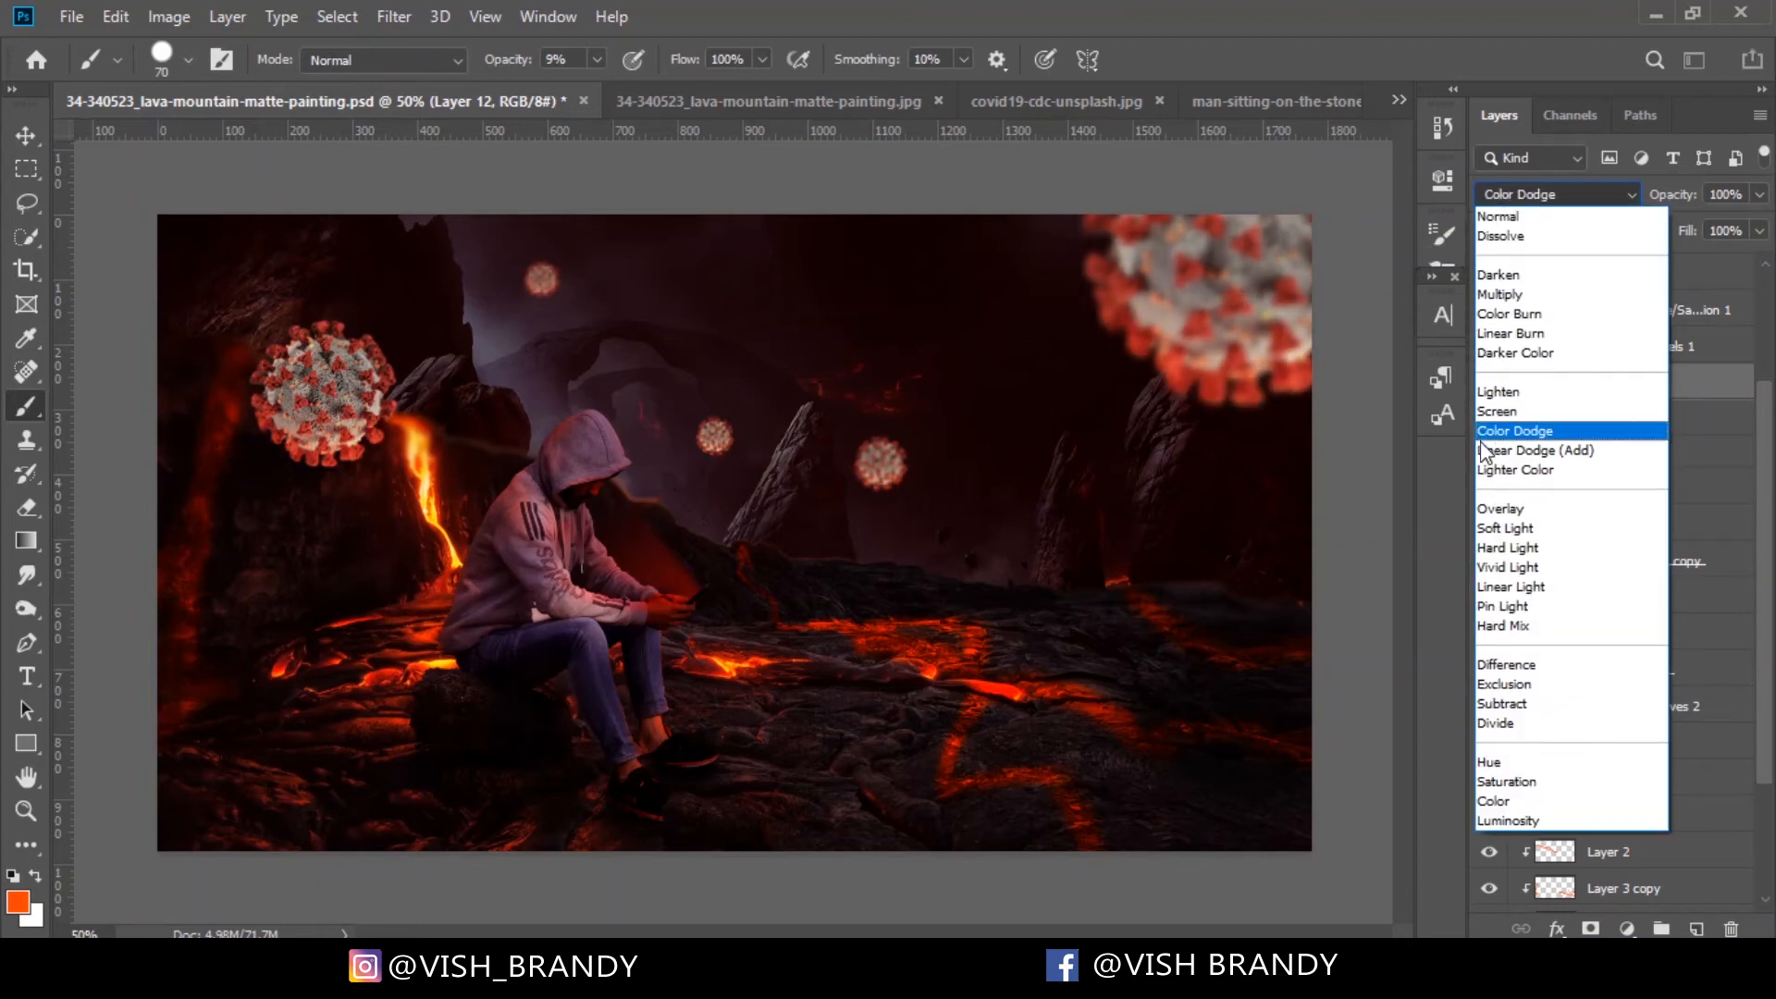
click(1500, 507)
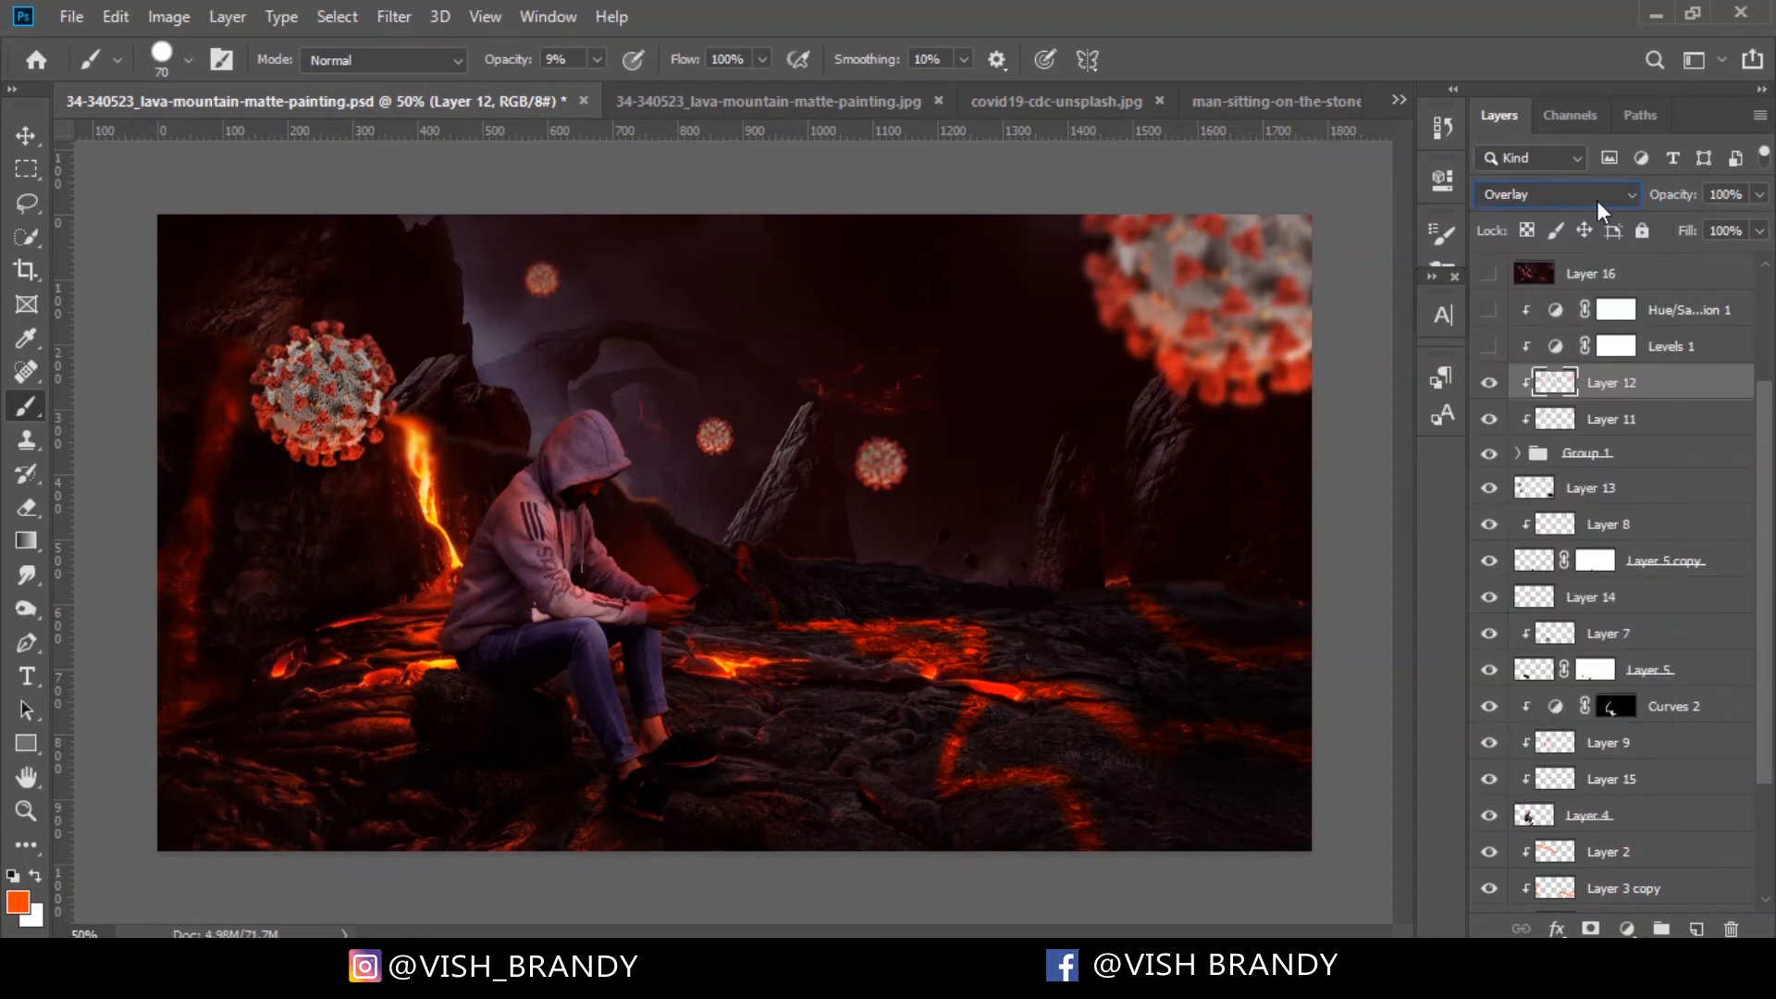
Turn on the clipped Levels 1 adjustment for the viruses and review its RGB and Red channel settings
drag(1770, 475, 1770, 376)
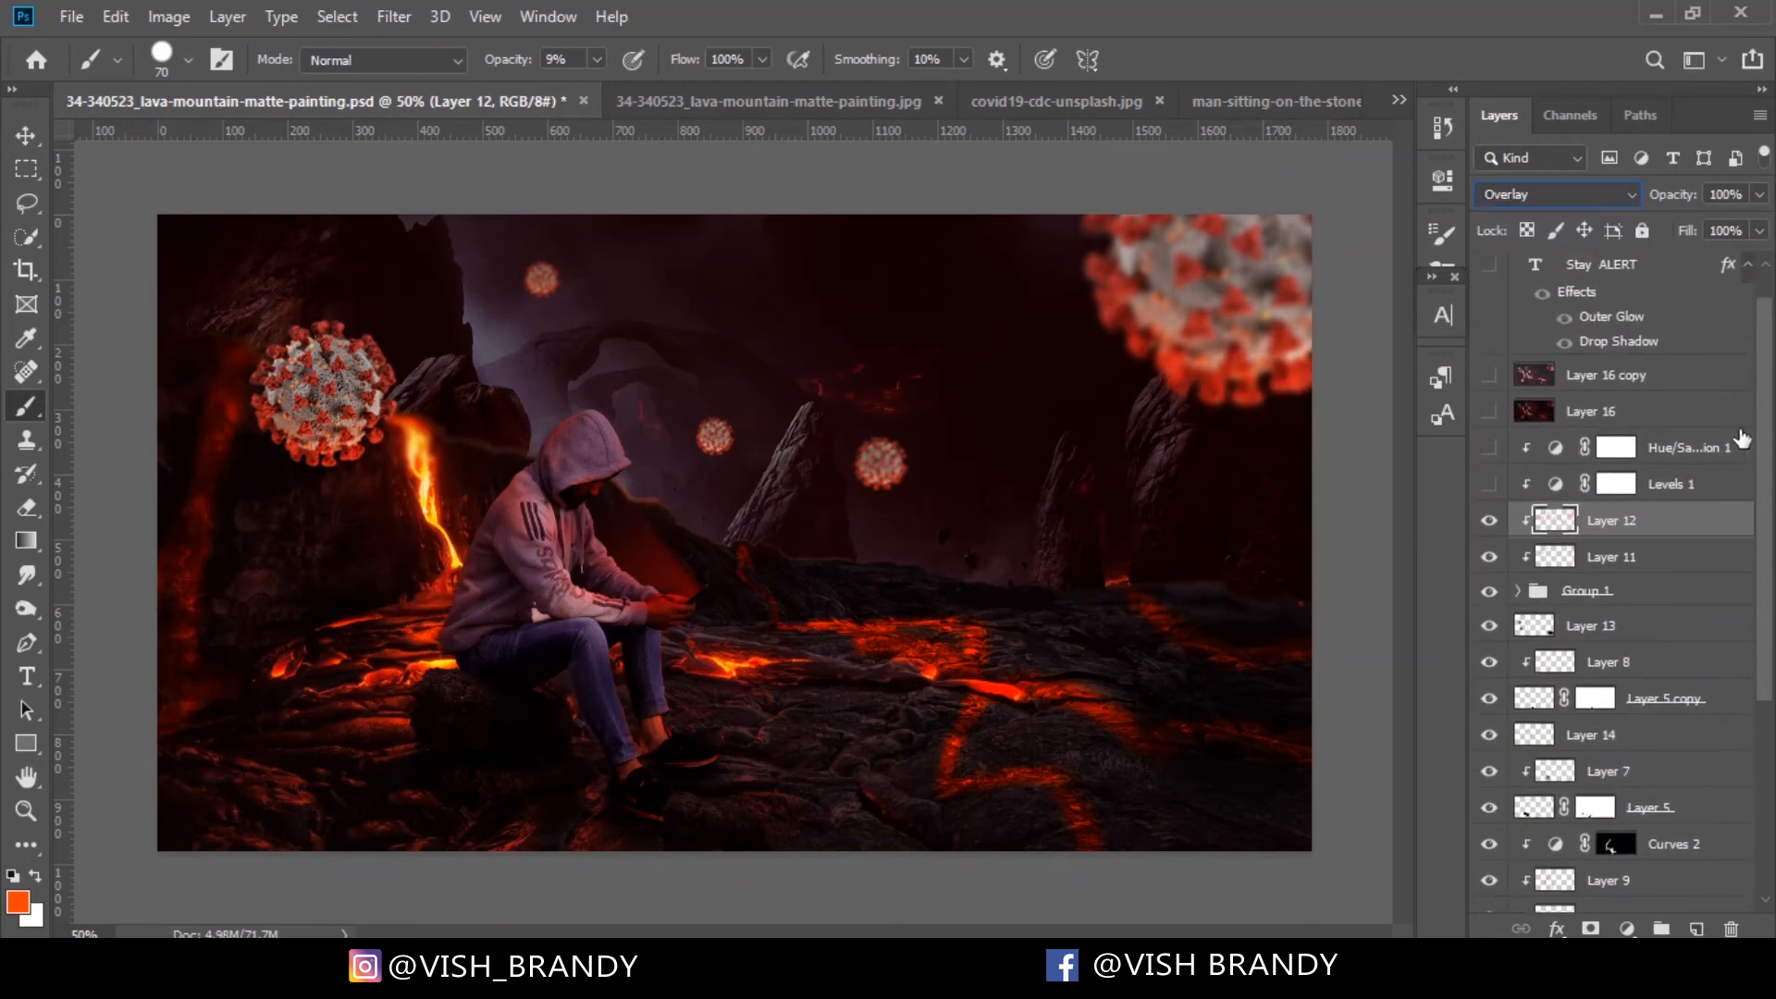
click(1488, 484)
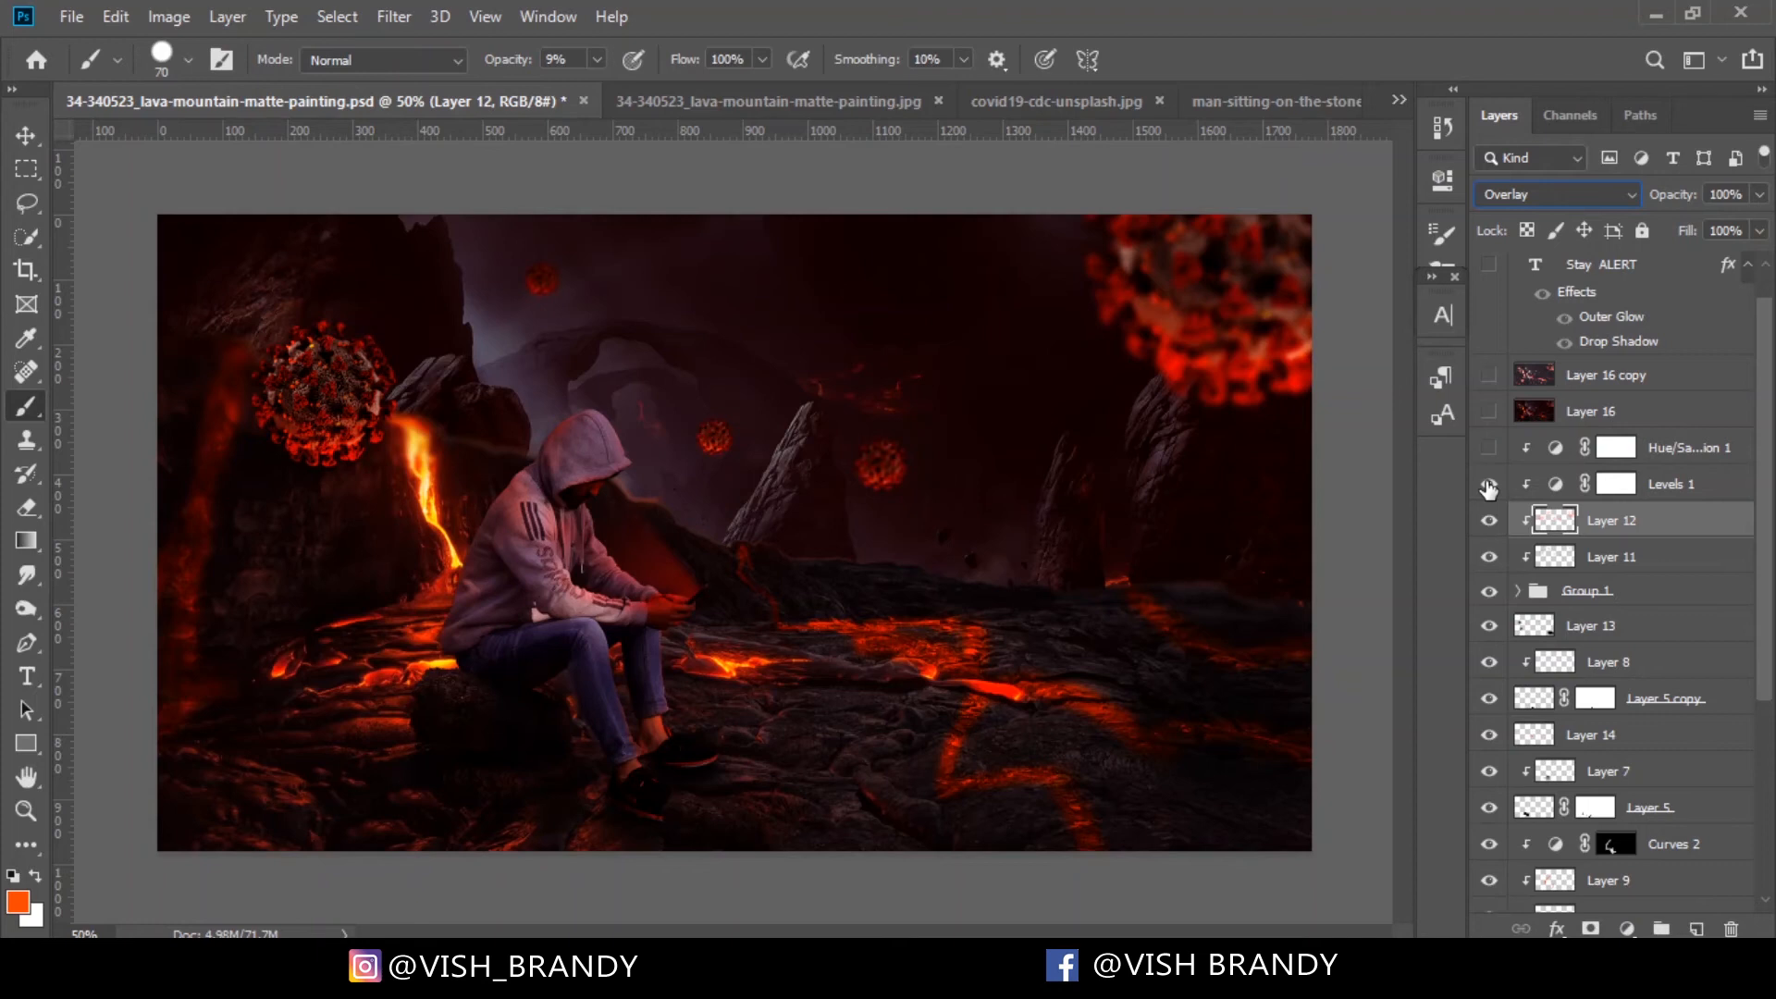
click(1488, 483)
double_click(1555, 484)
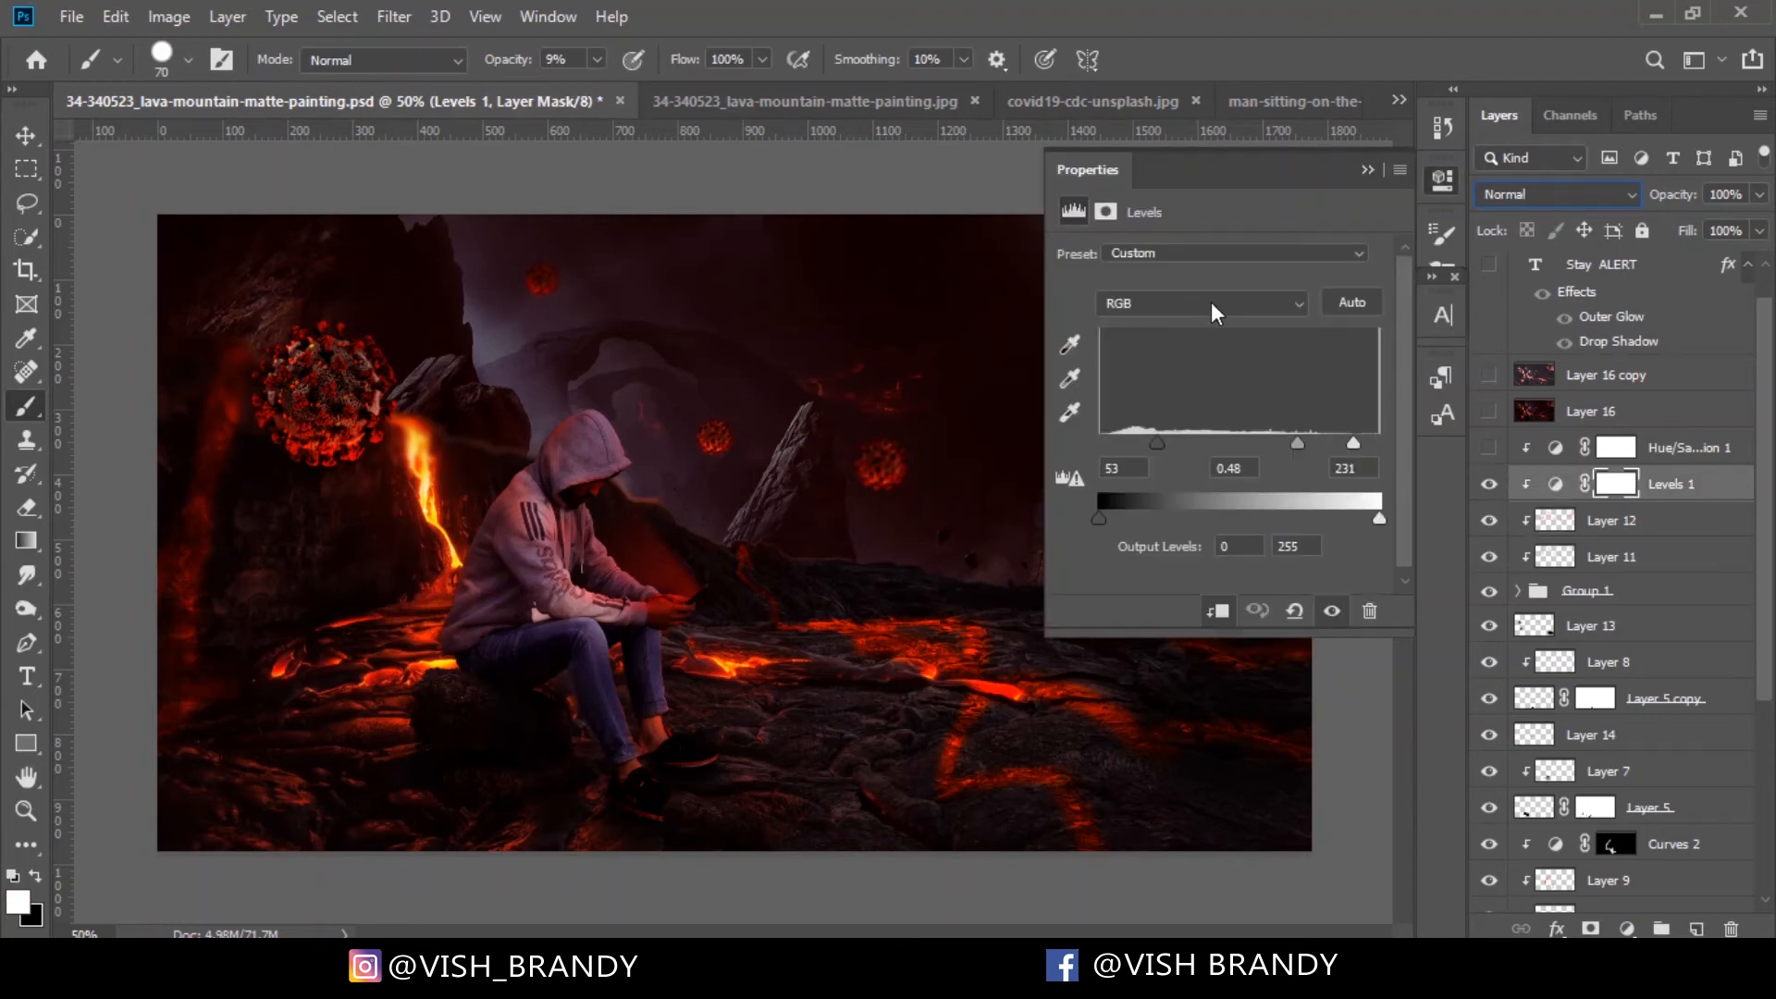
click(1211, 302)
click(1131, 342)
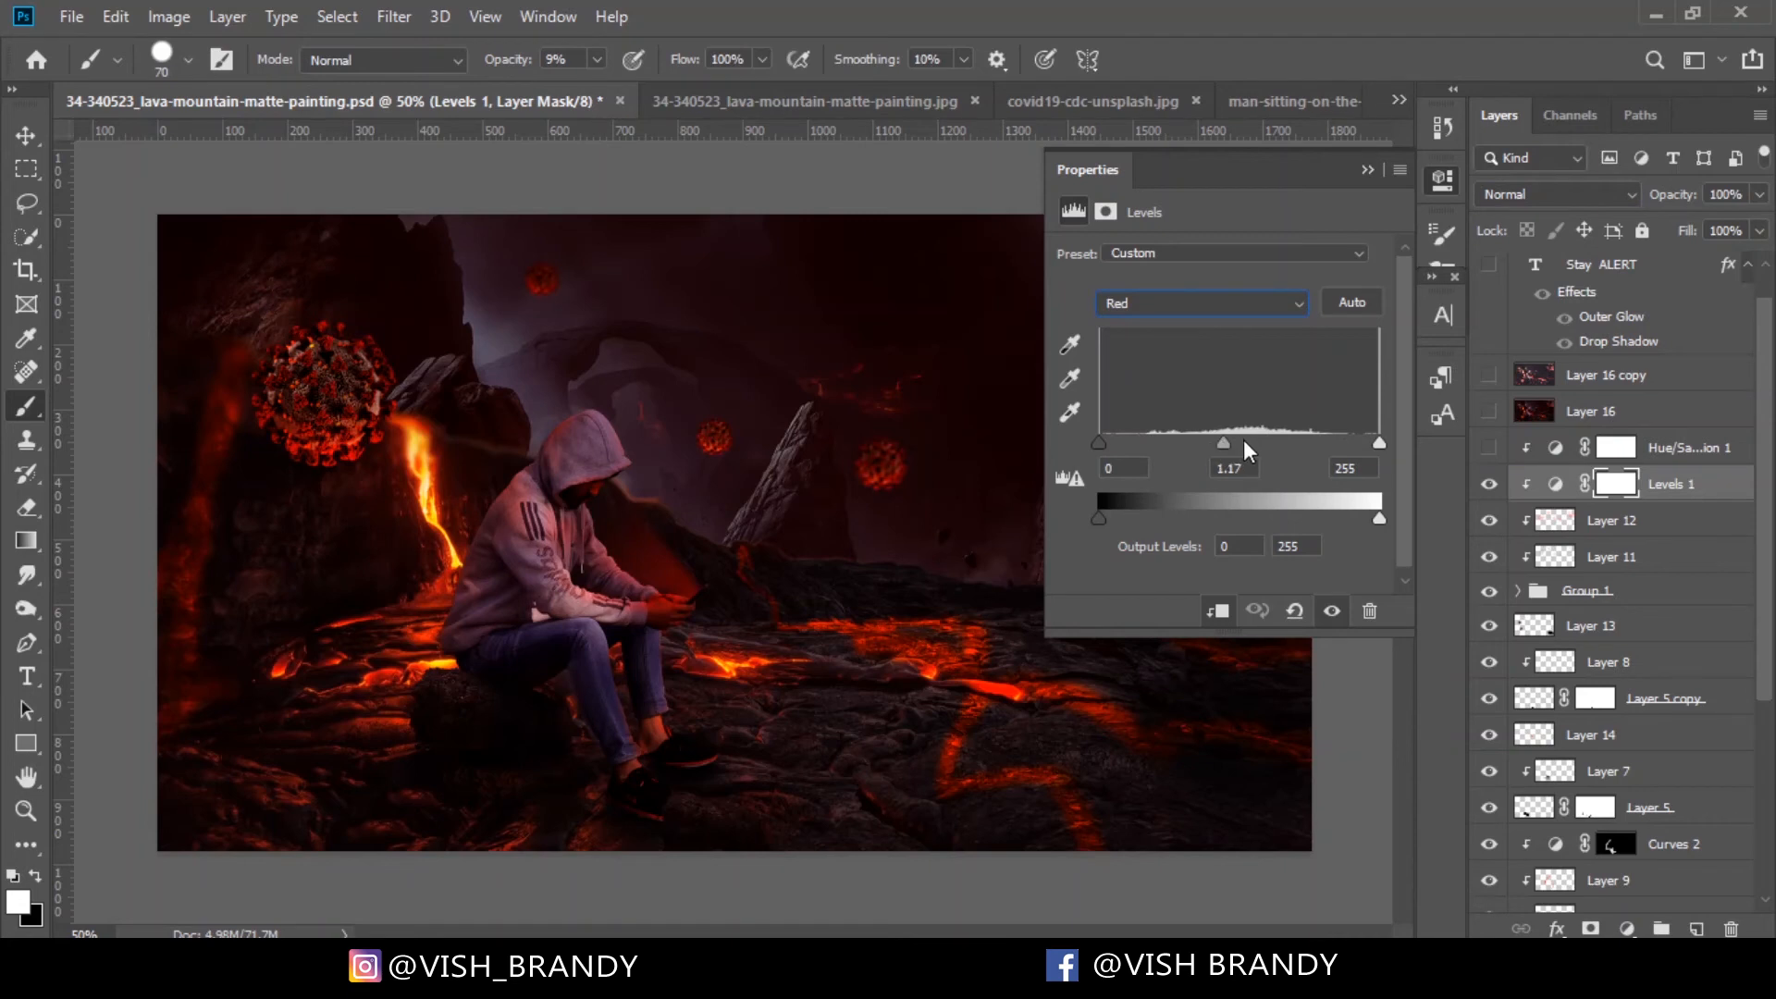
click(1198, 305)
click(1180, 325)
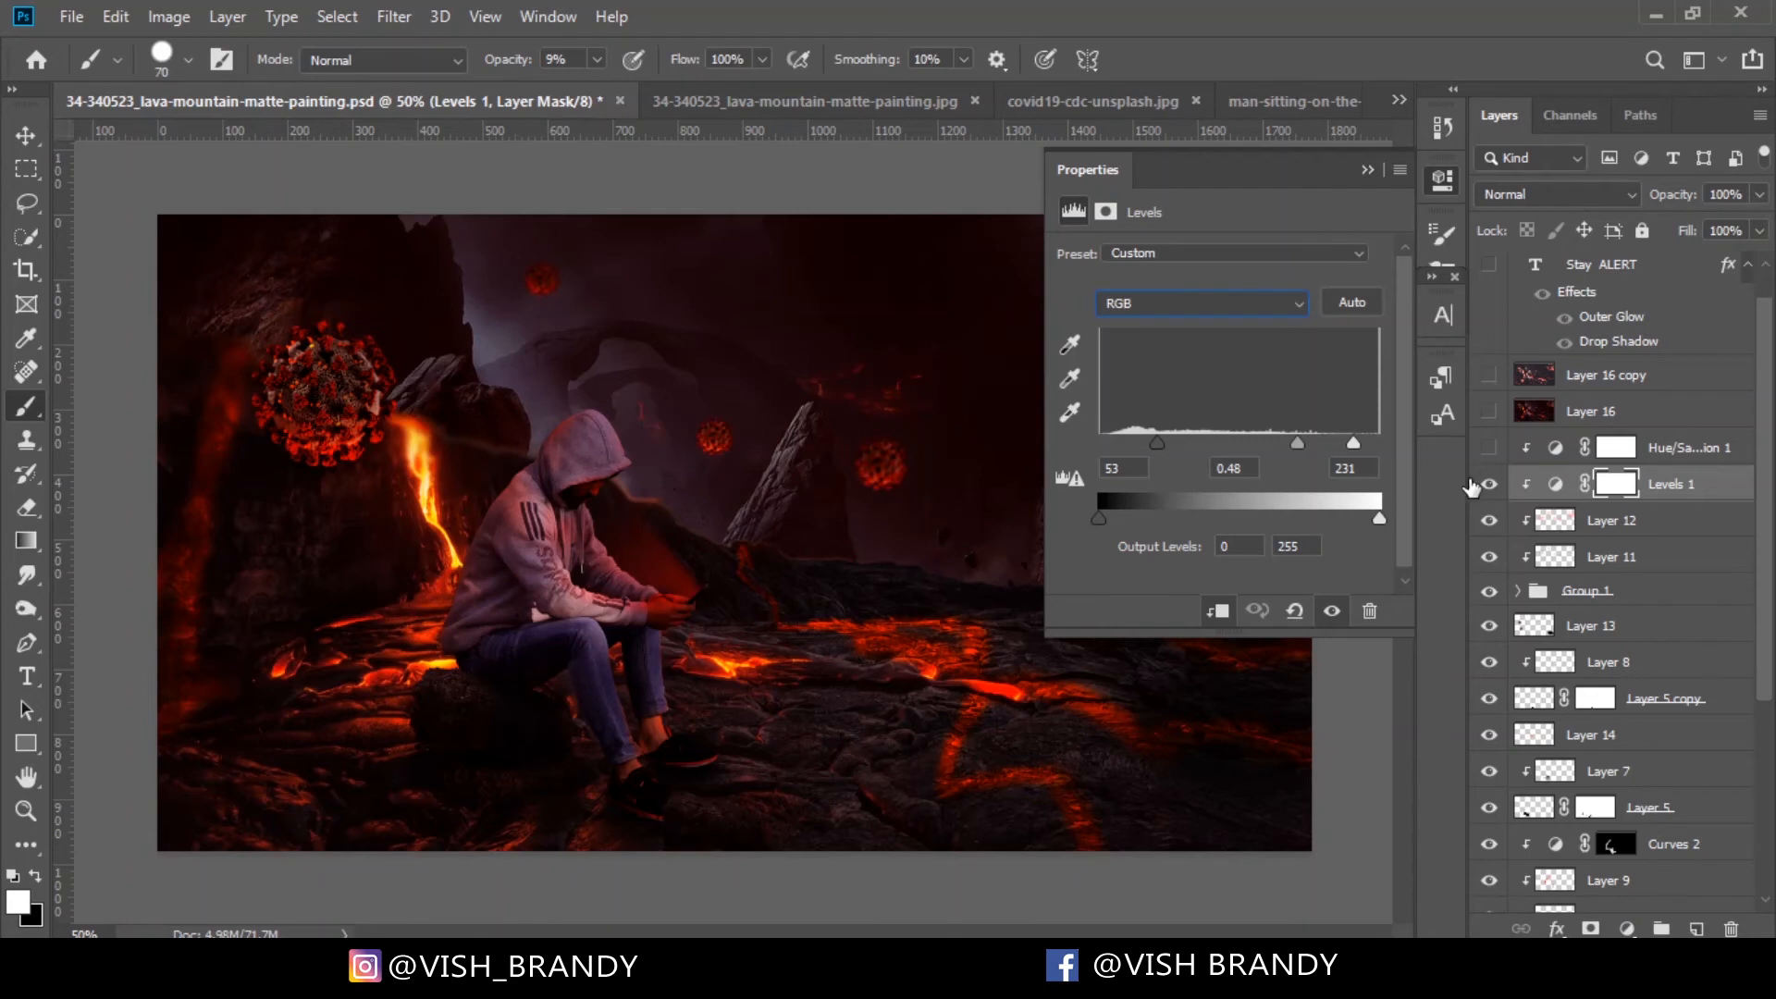
Compare the viruses with and without Levels 1, closing its settings and leaving the adjustment visible
click(1487, 484)
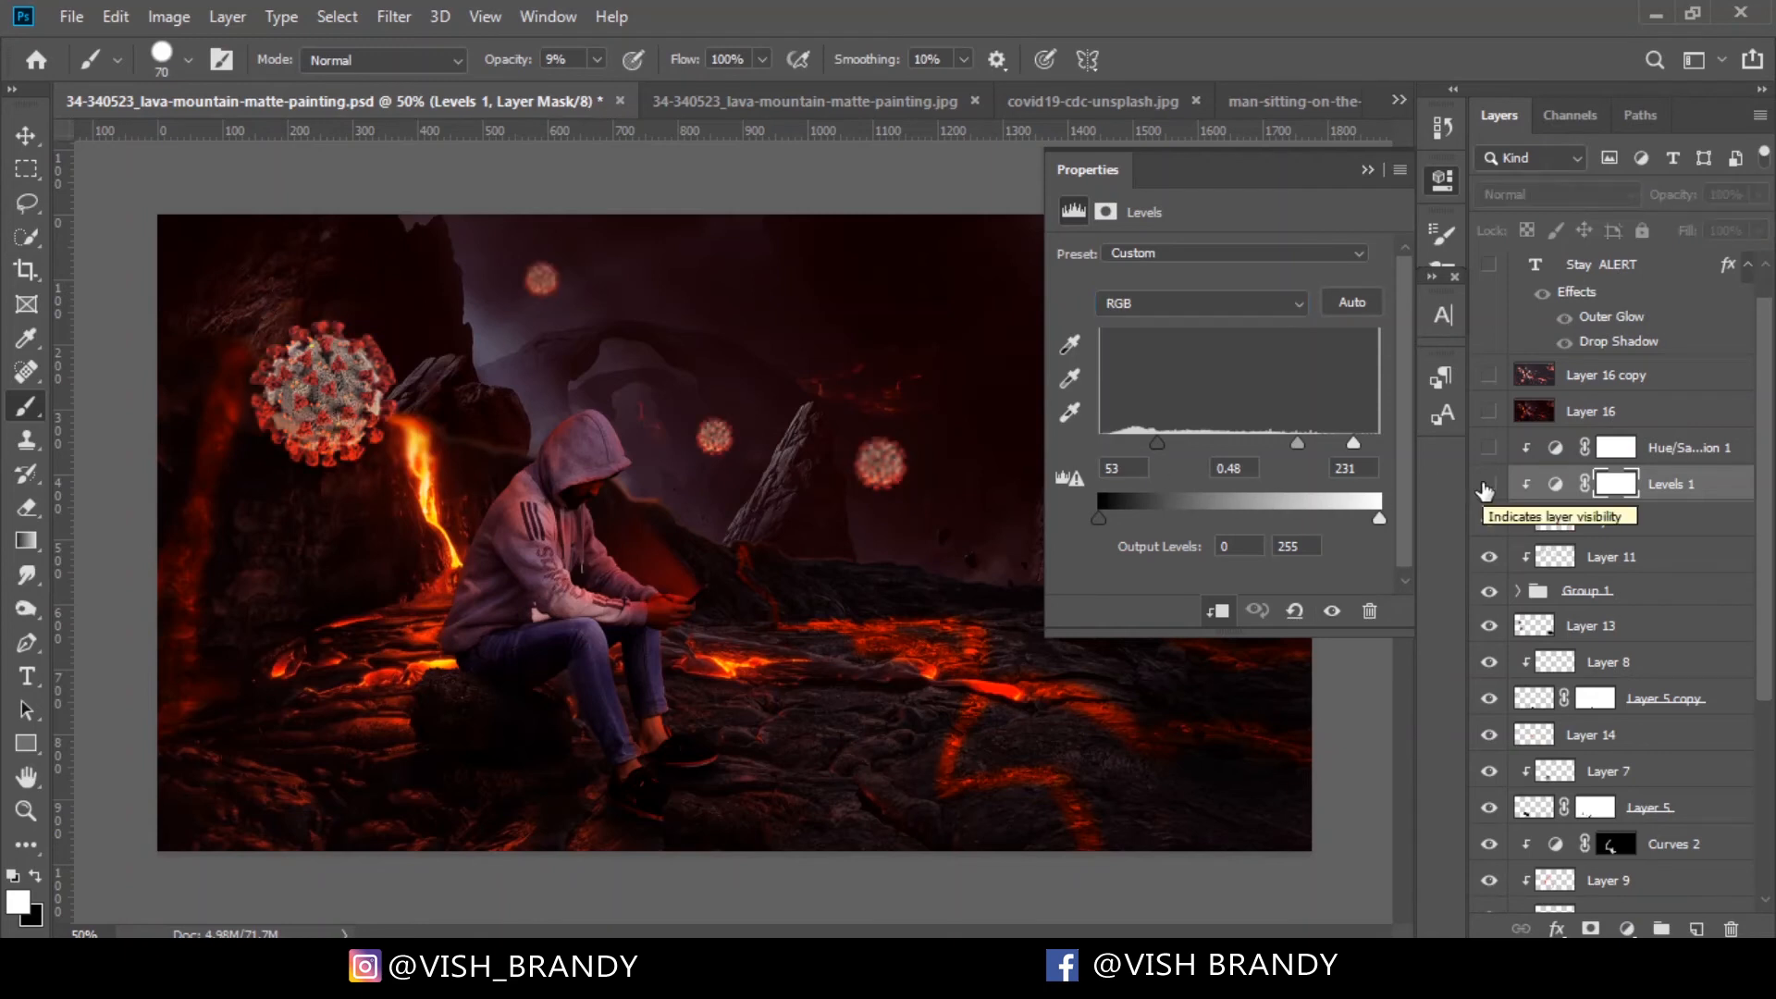
click(1488, 484)
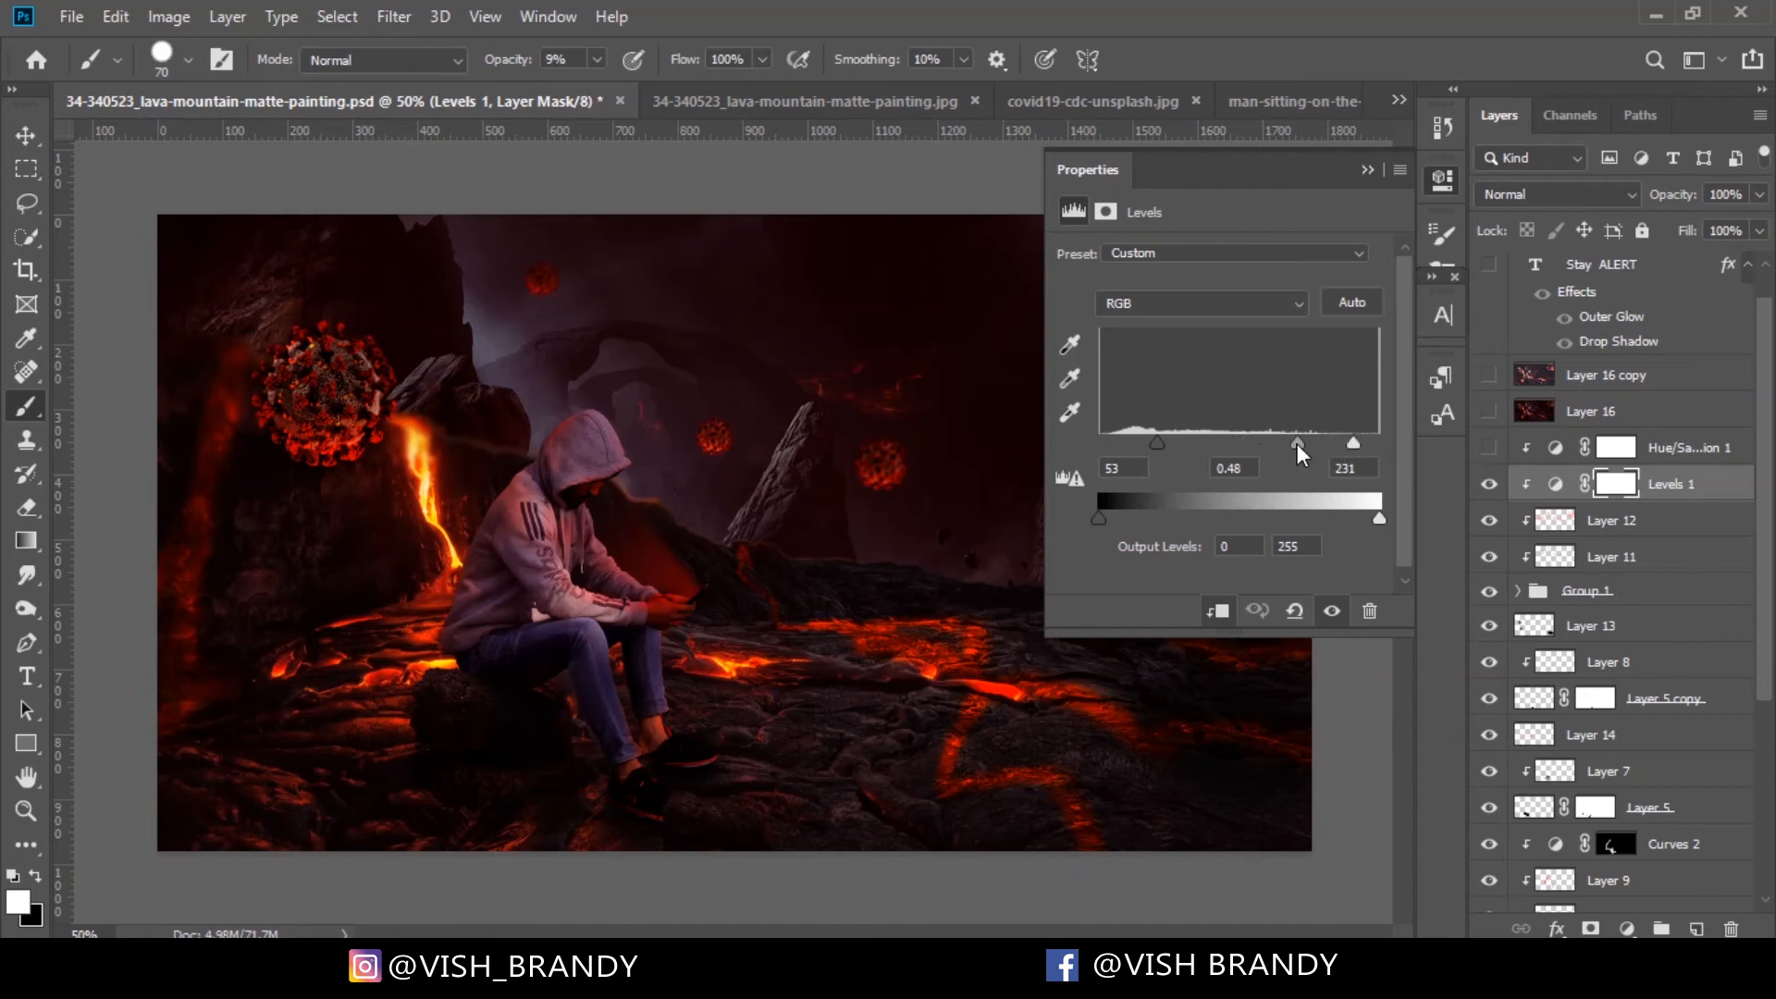
click(1366, 174)
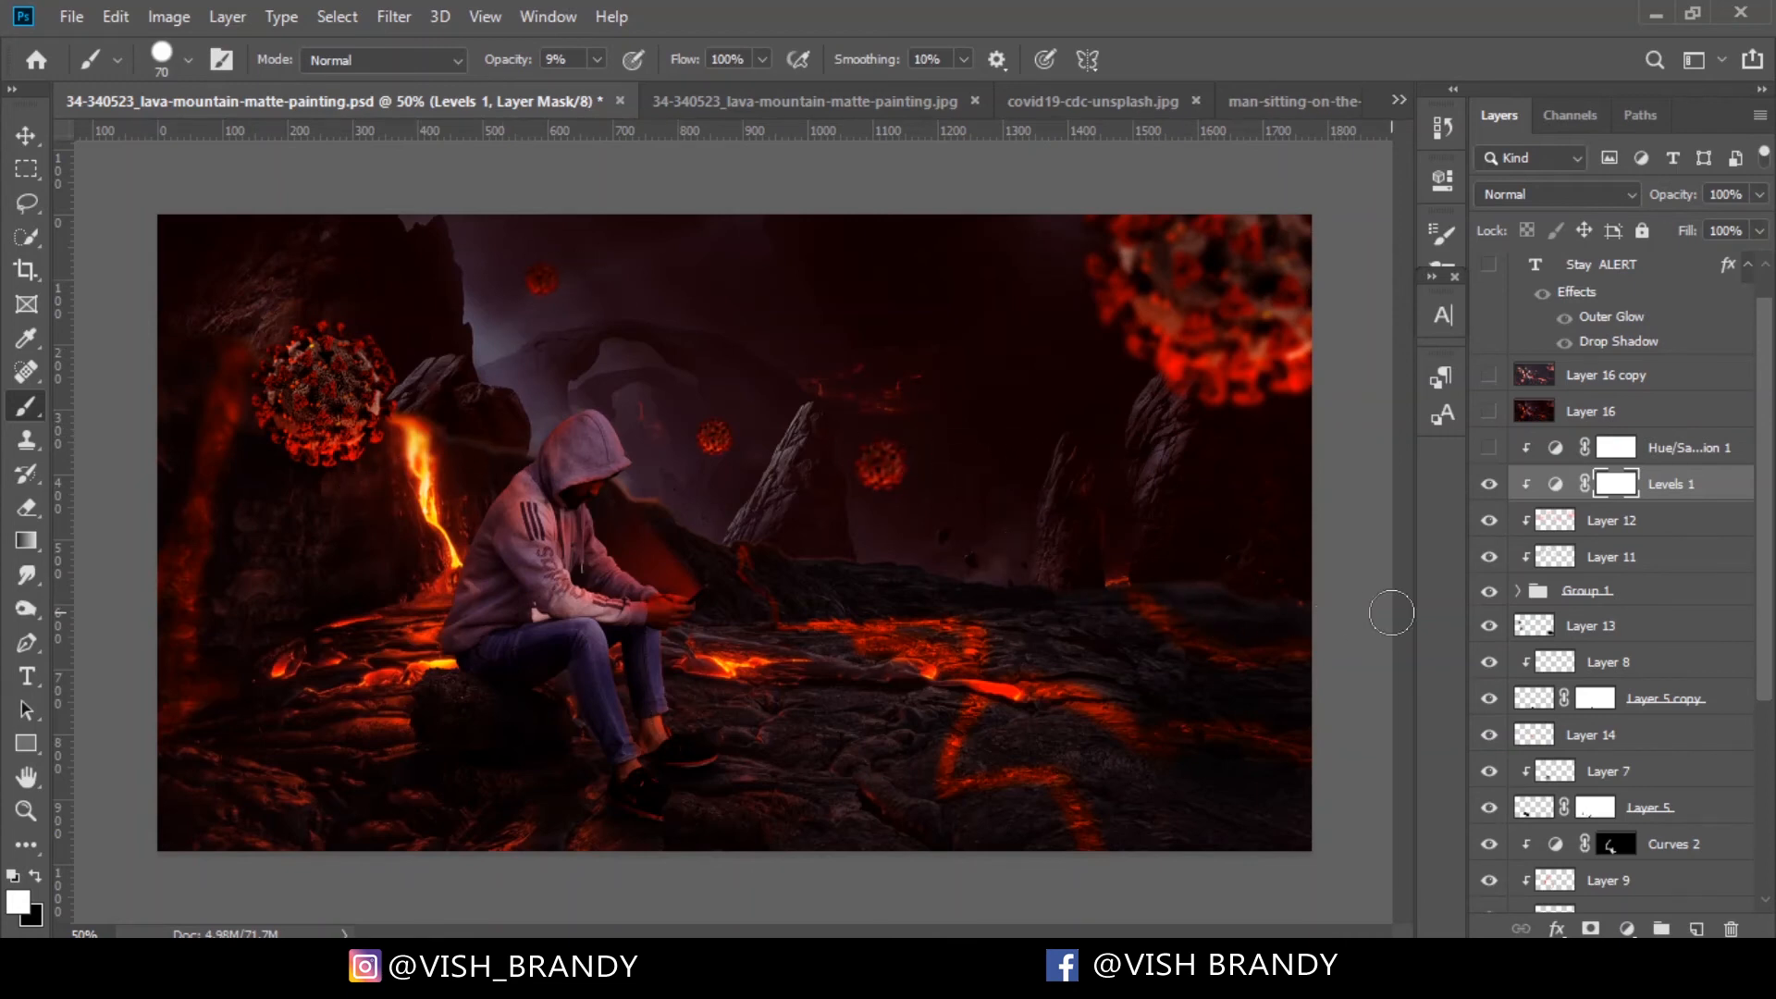
click(1489, 486)
click(1489, 487)
click(1490, 486)
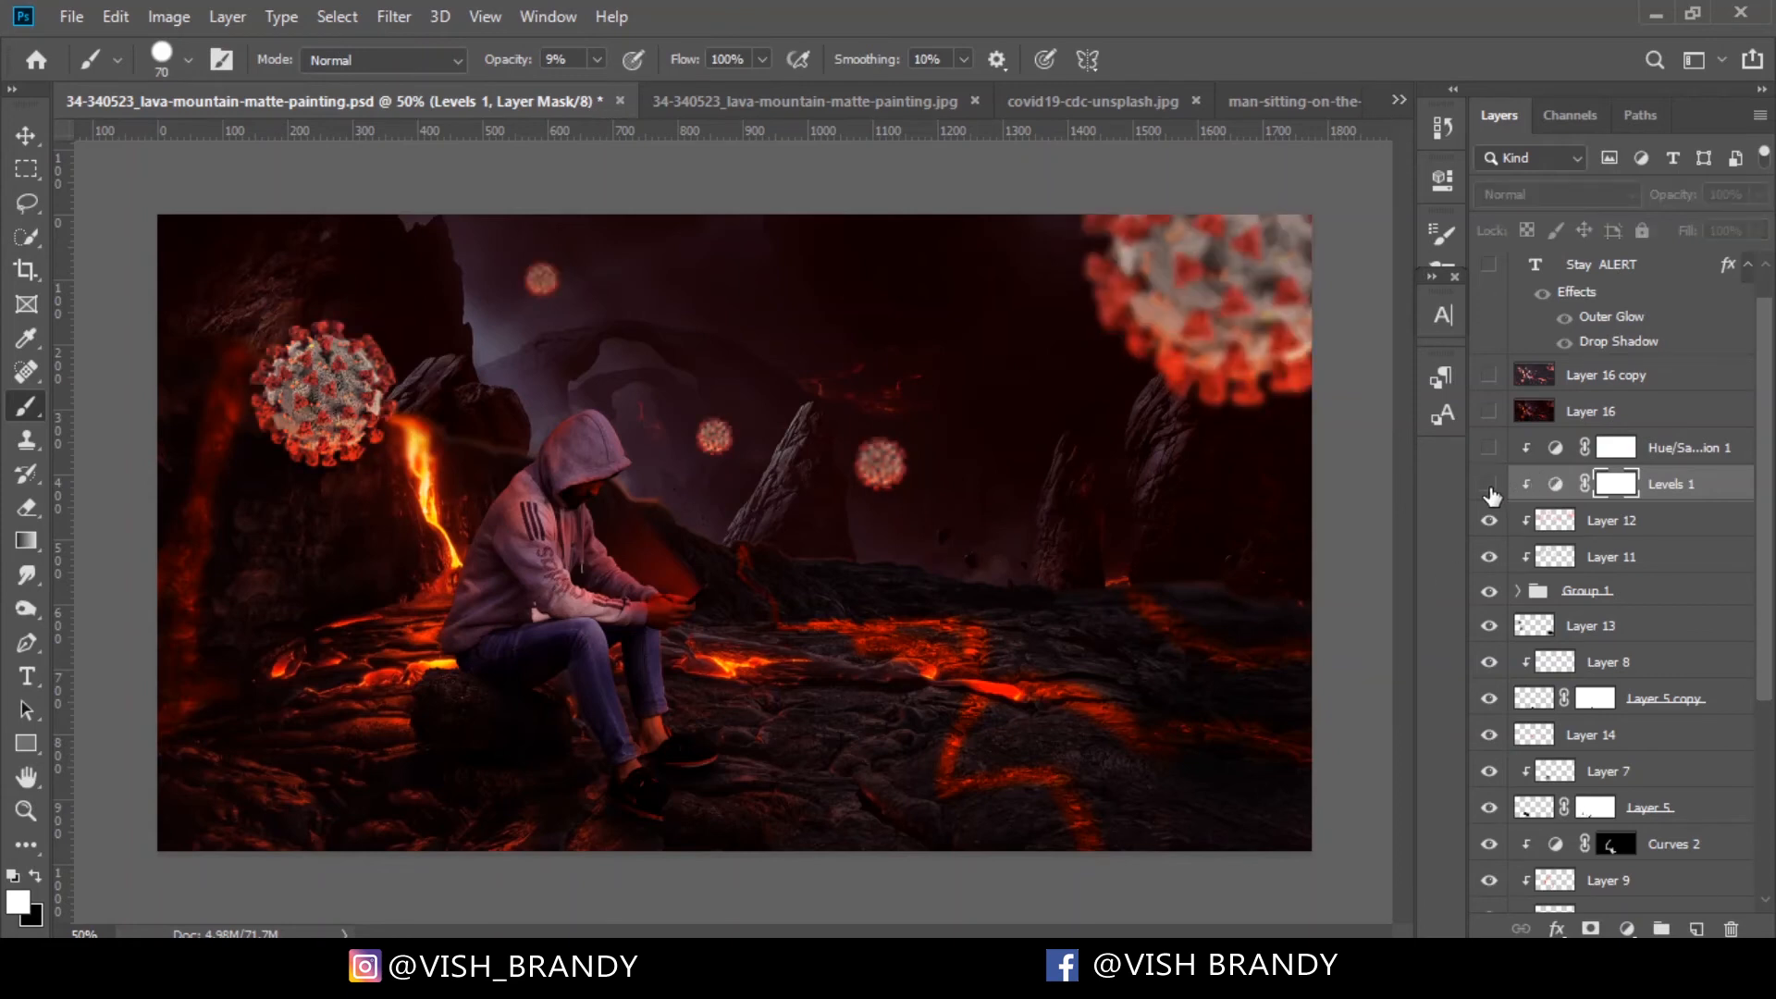
click(1489, 487)
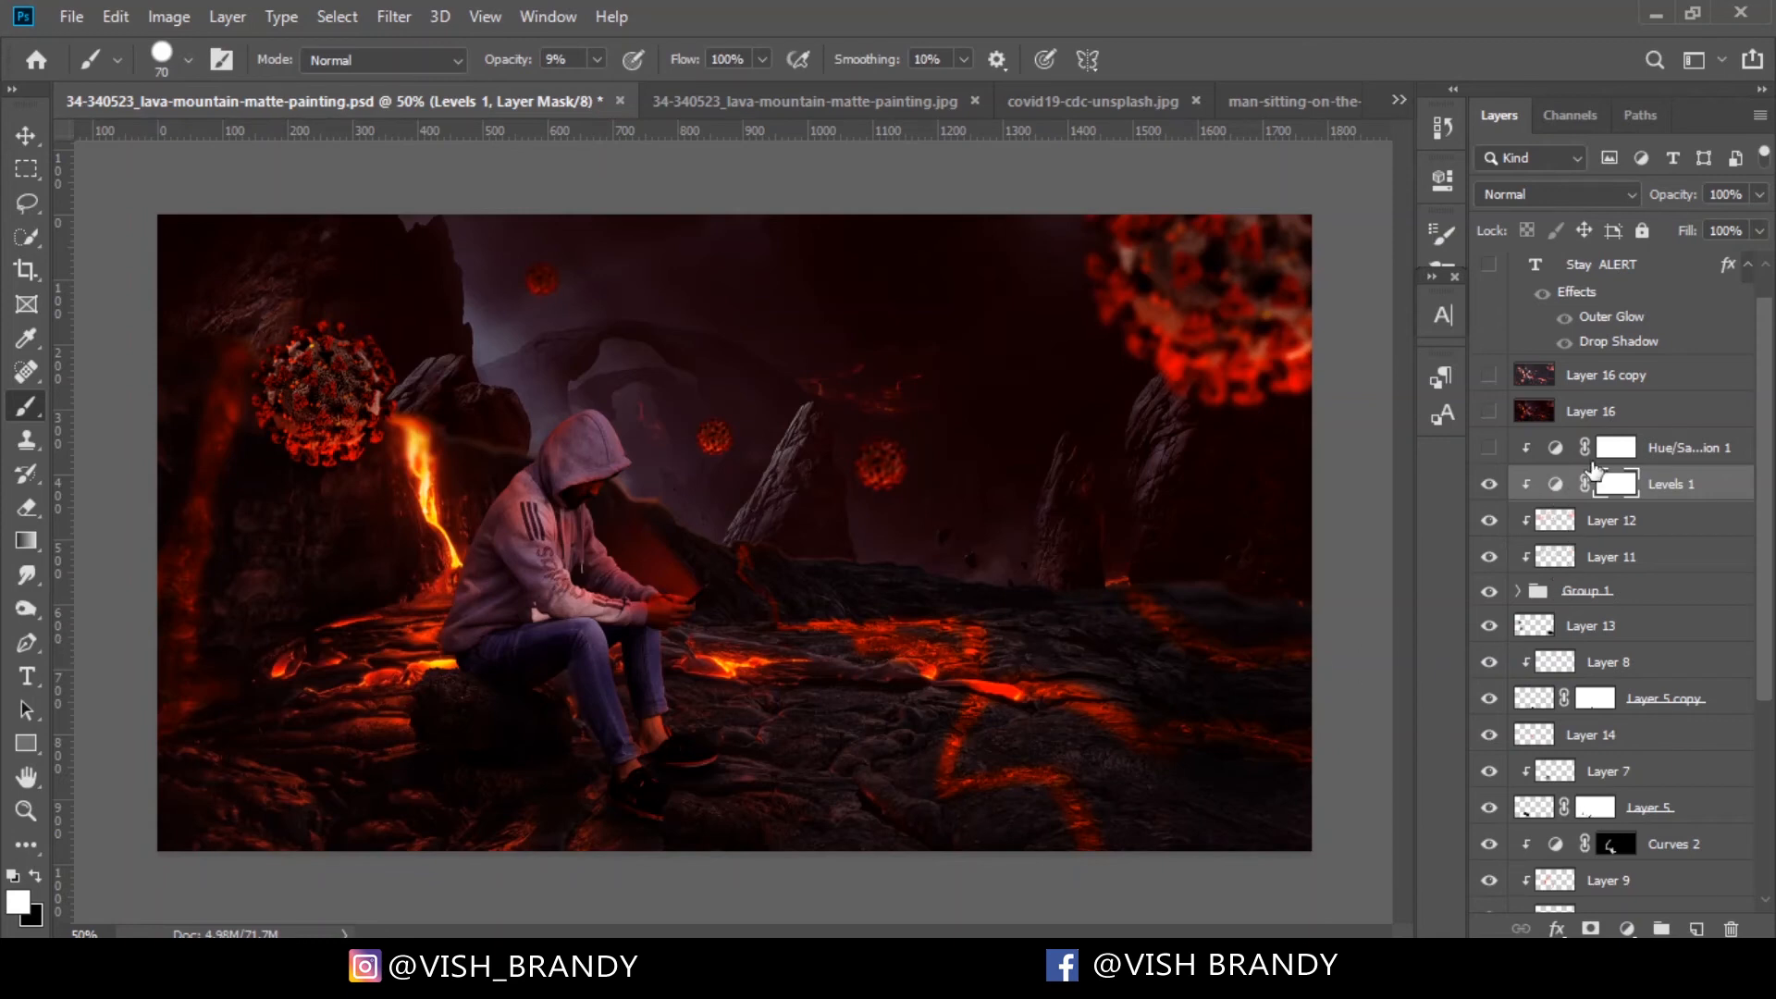
Turn on the clipped Hue/Saturation 1 adjustment, comparing the viruses with and without it, and review its settings
click(1489, 450)
click(1489, 451)
click(1489, 450)
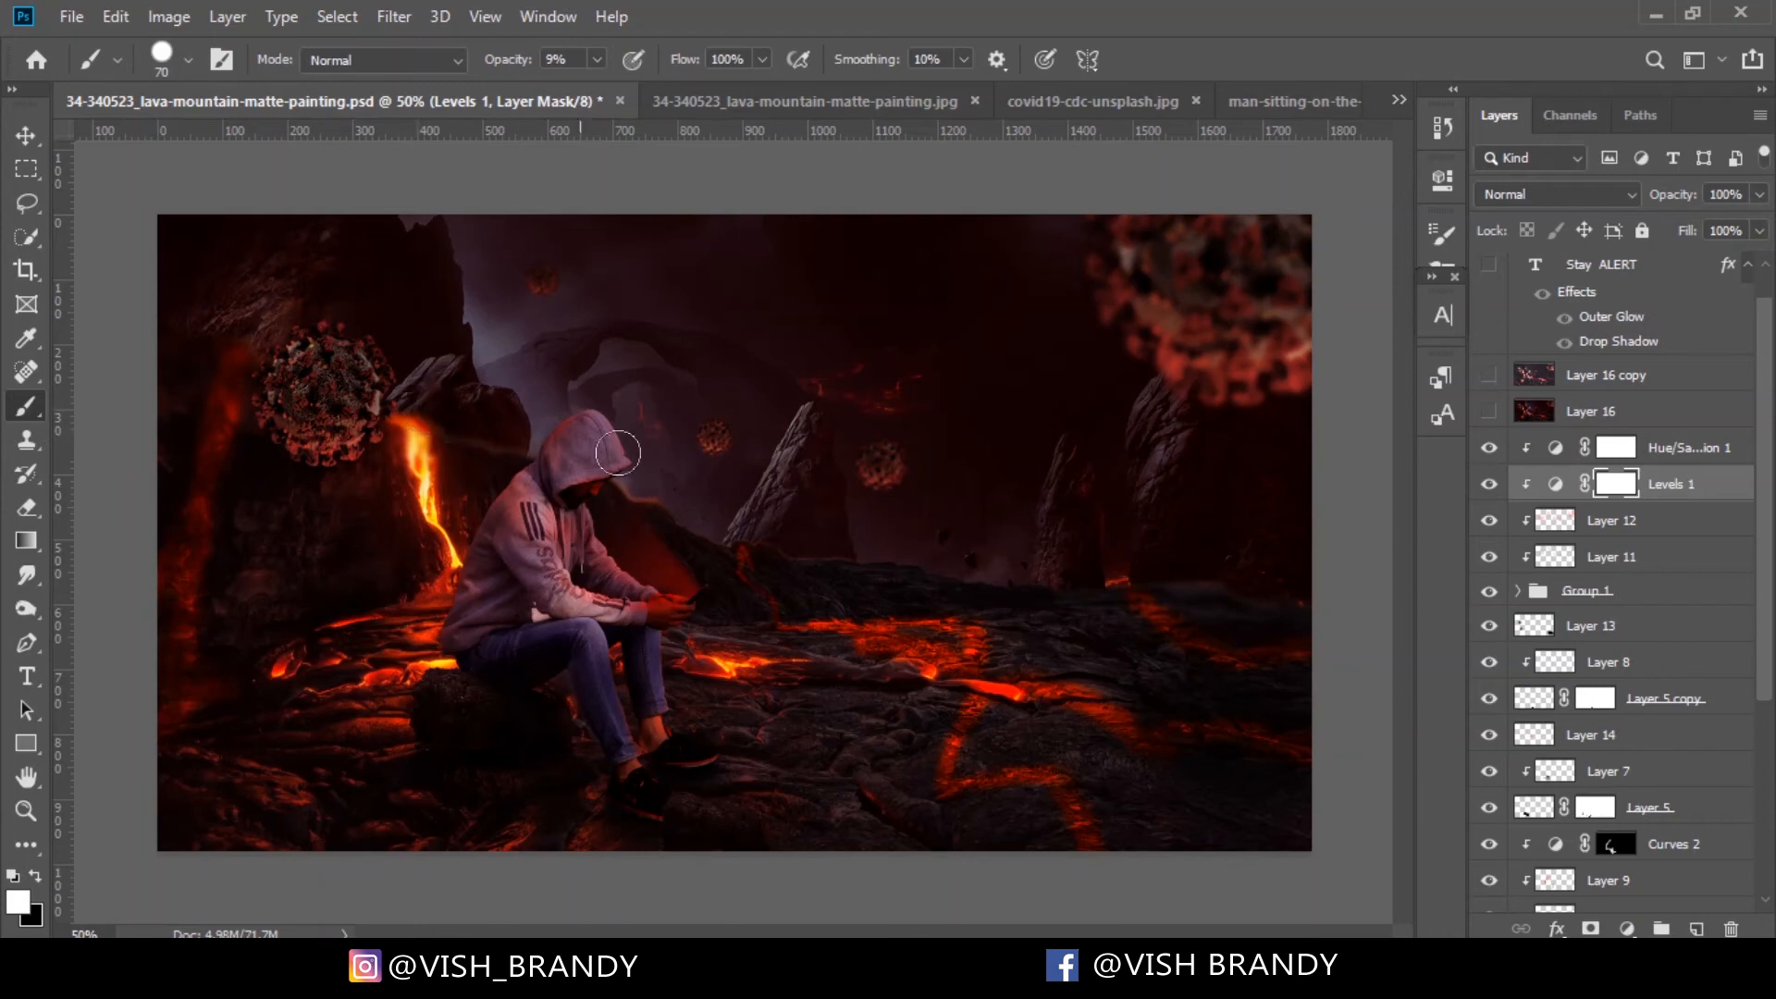
click(1489, 450)
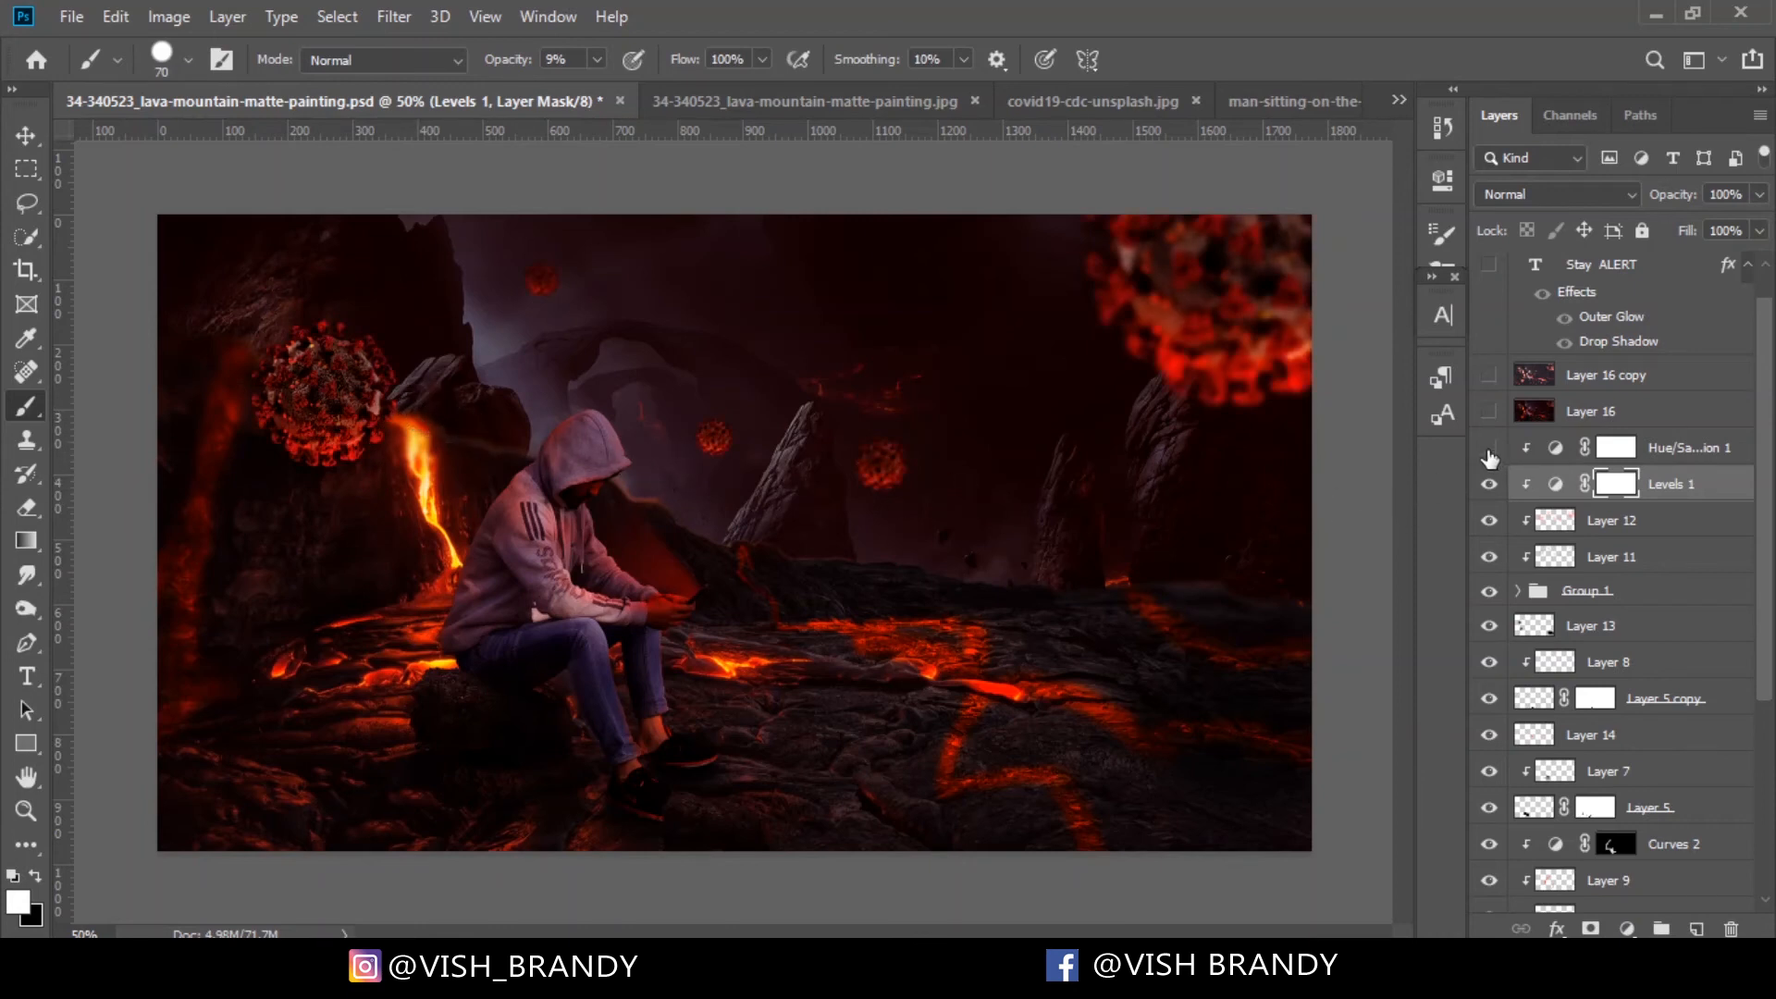
click(1489, 449)
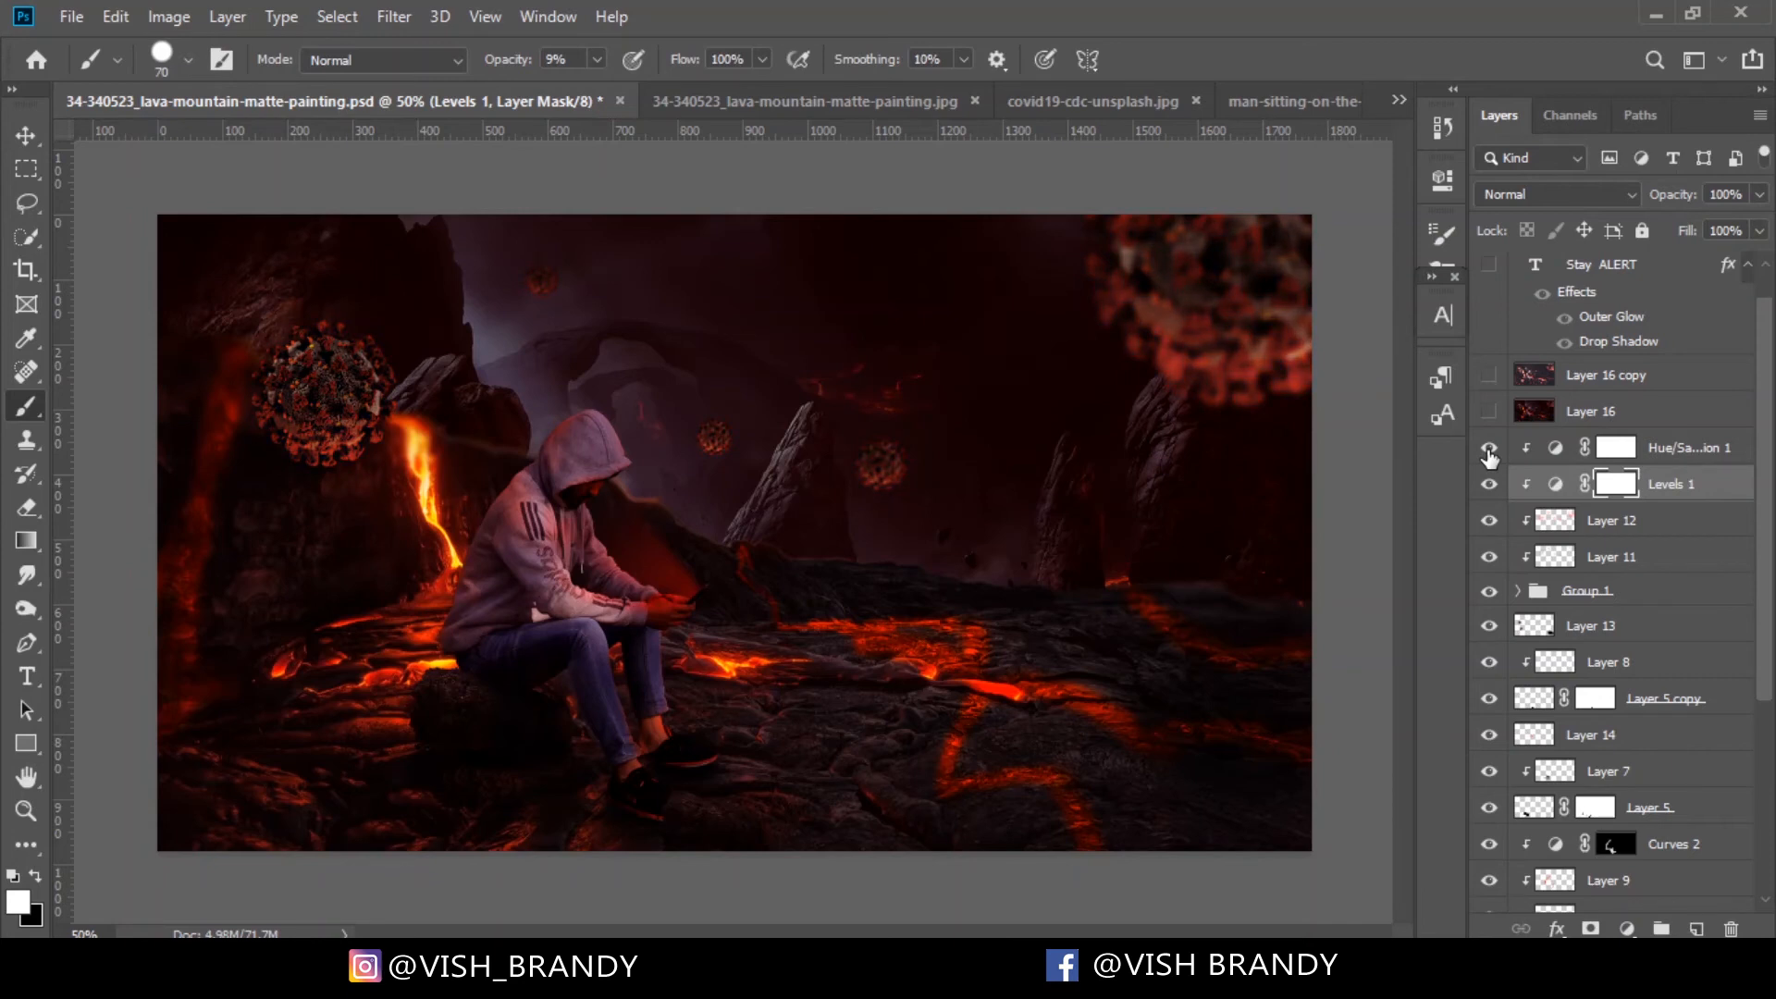
double_click(1551, 451)
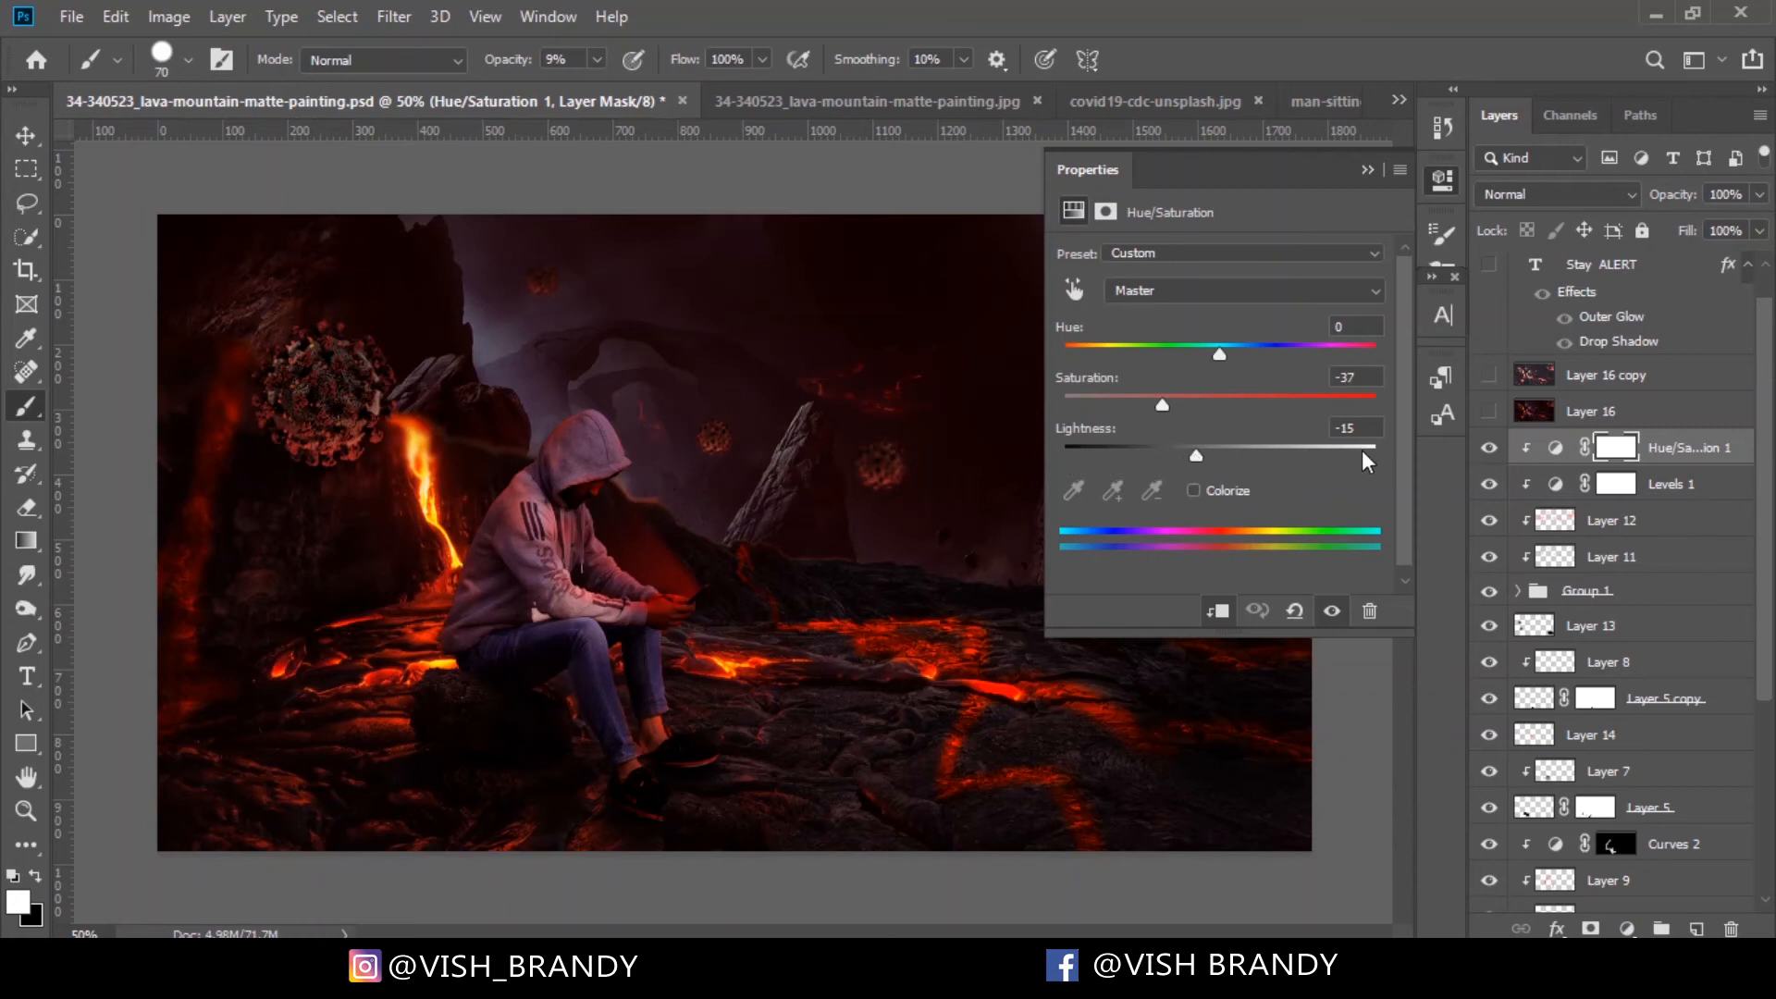
click(1365, 169)
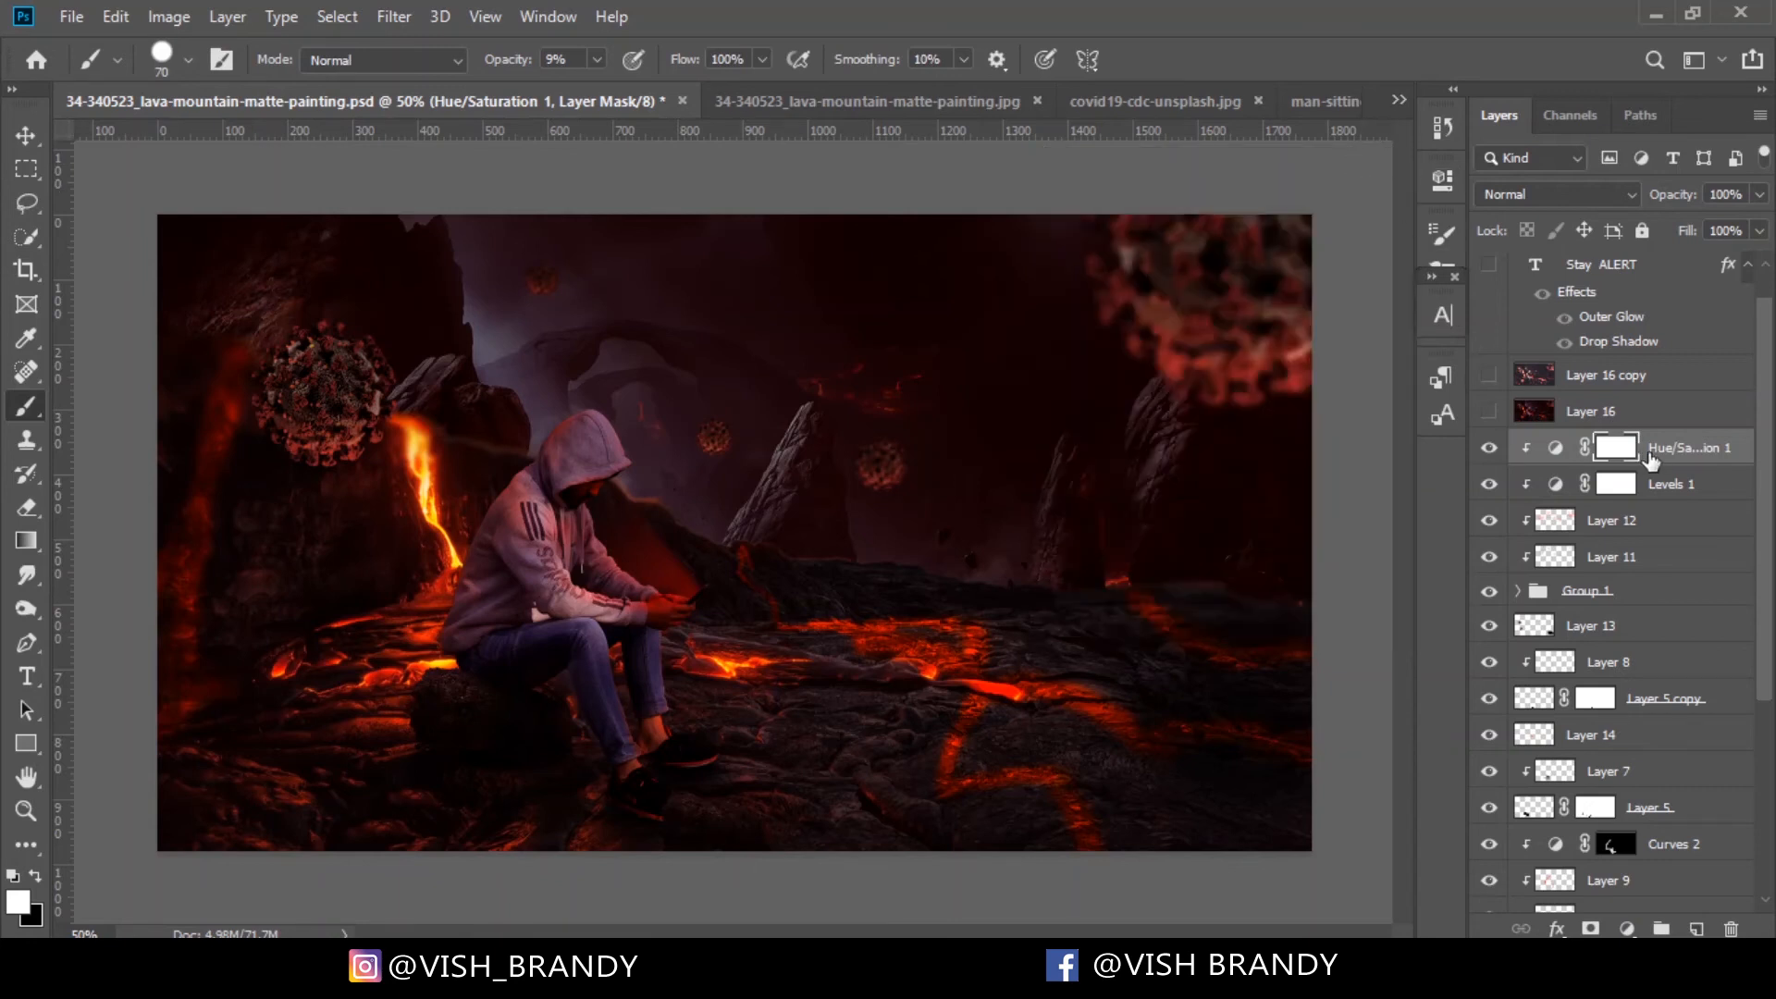
Select all layers from Hue/Saturation 1 down to Layer 1 and stamp the visible scene into a new merged layer above them
scroll(1766, 497, up, 1)
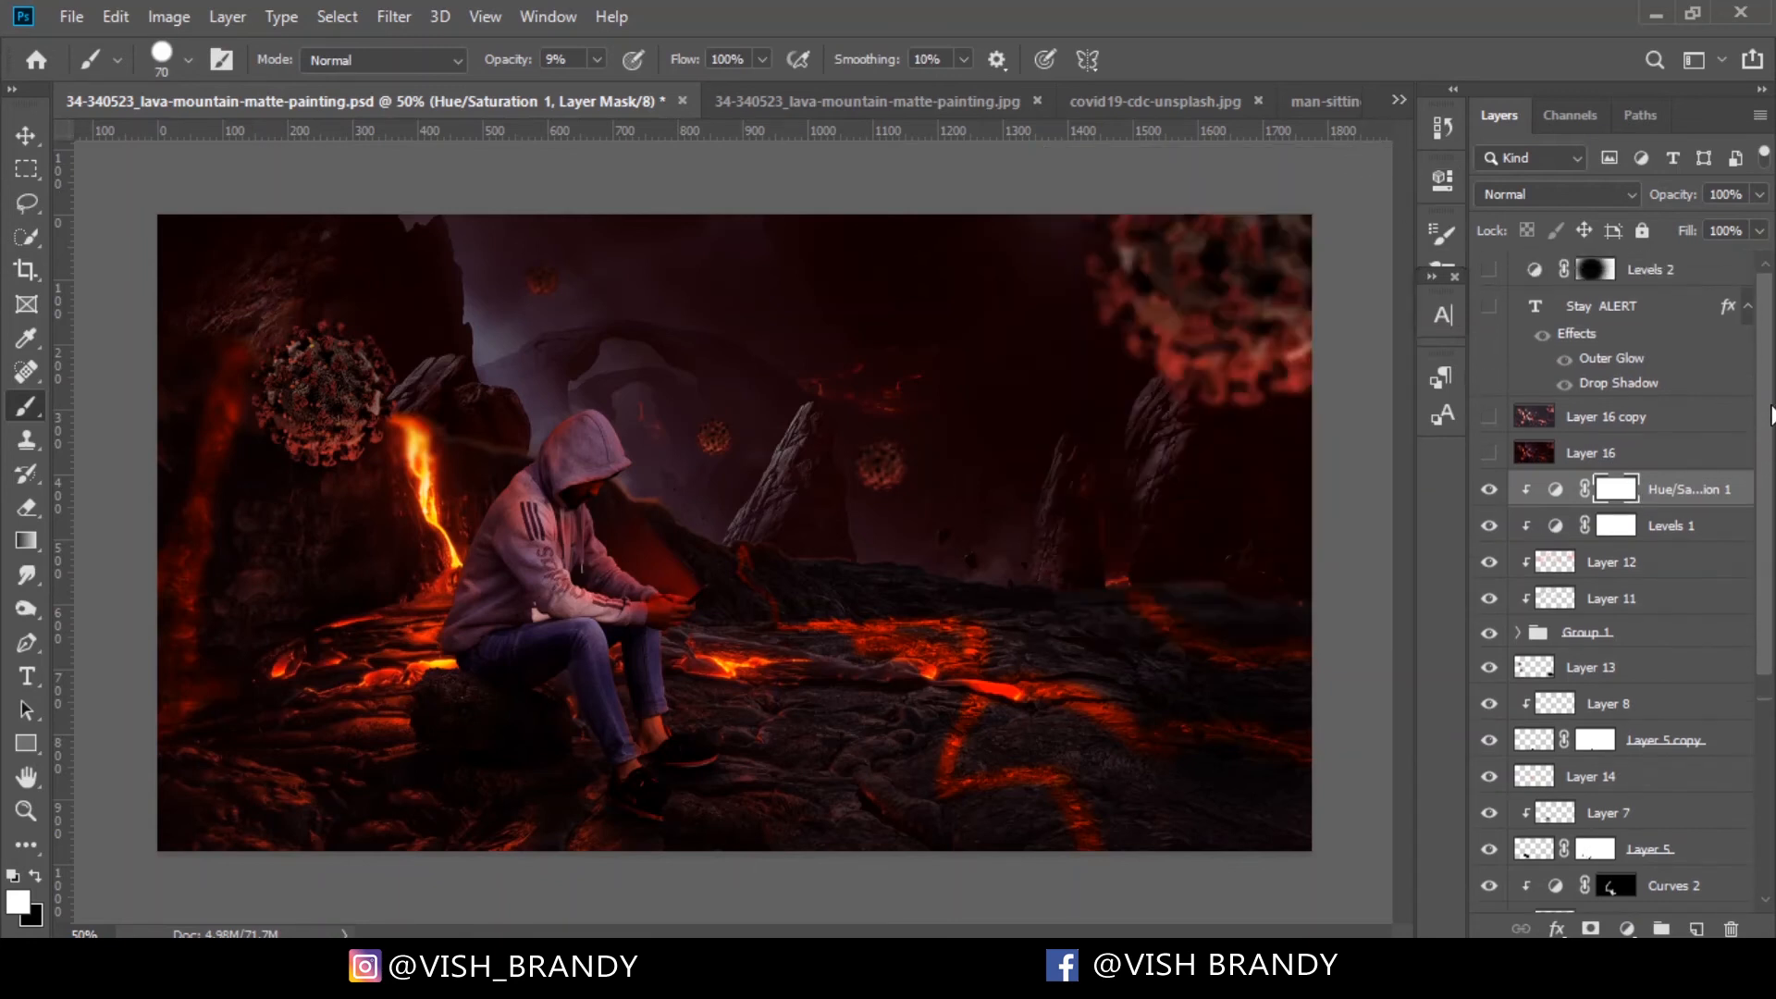
scroll(1771, 413, down, 8)
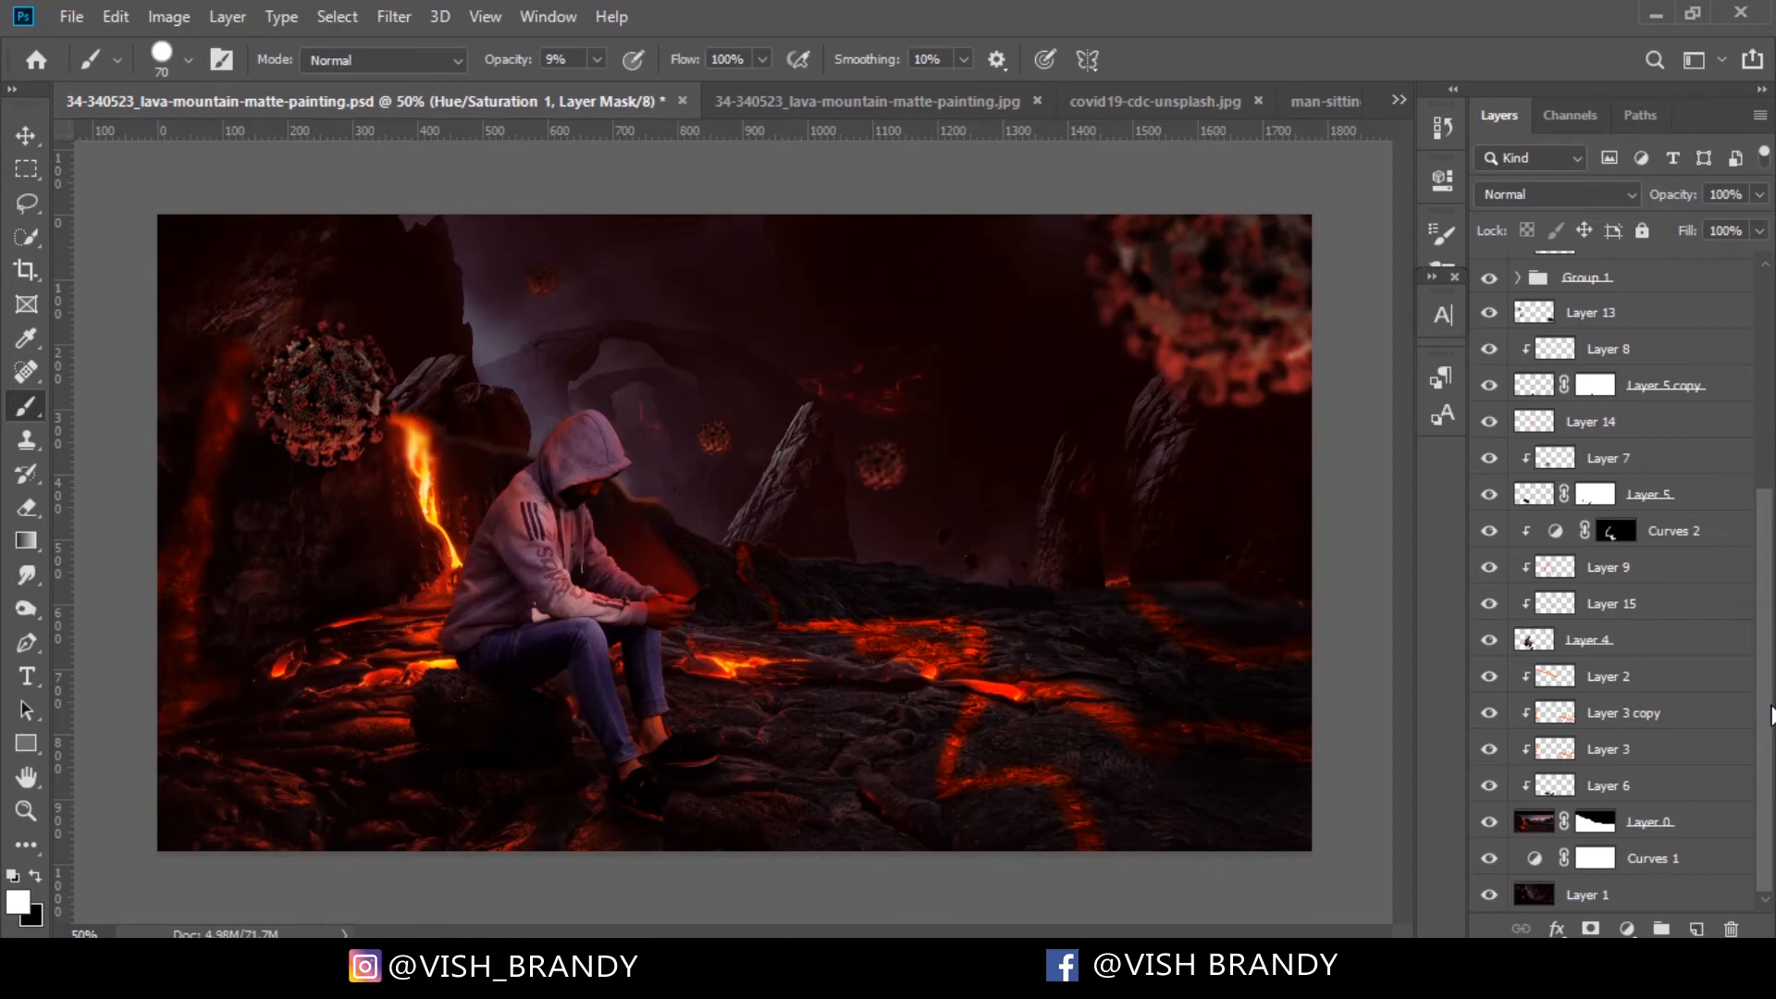
scroll(1770, 714, up, 8)
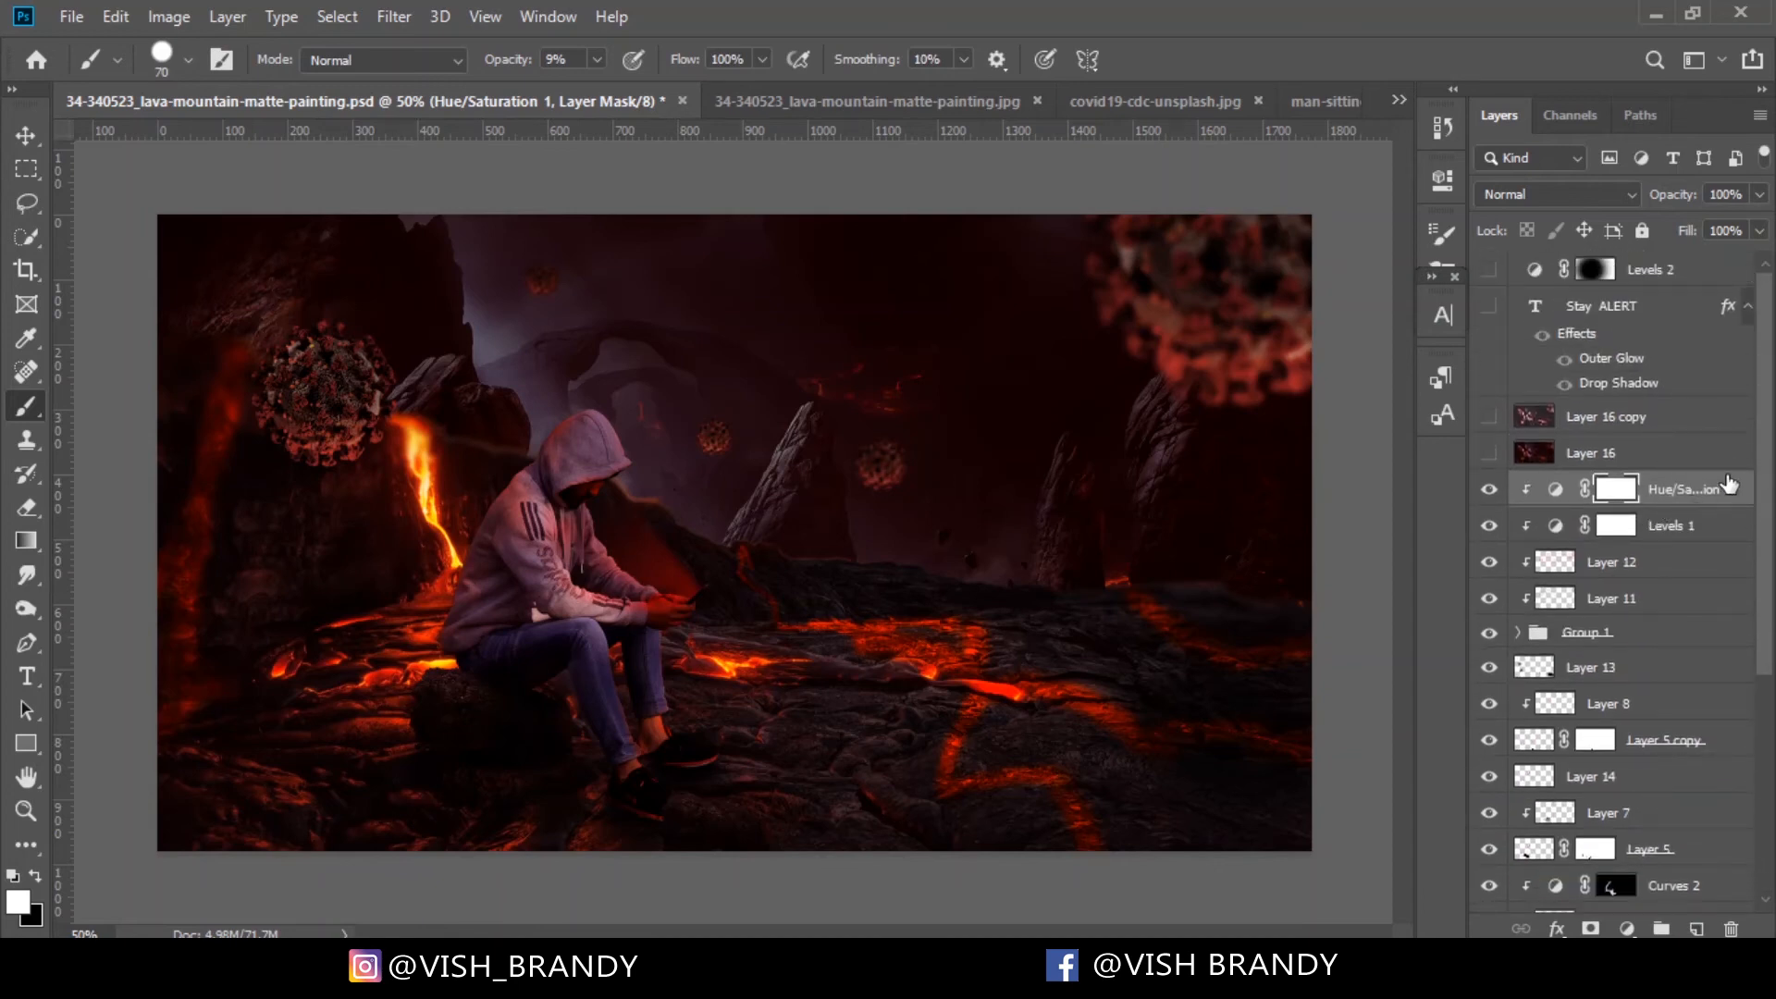
scroll(1771, 448, down, 8)
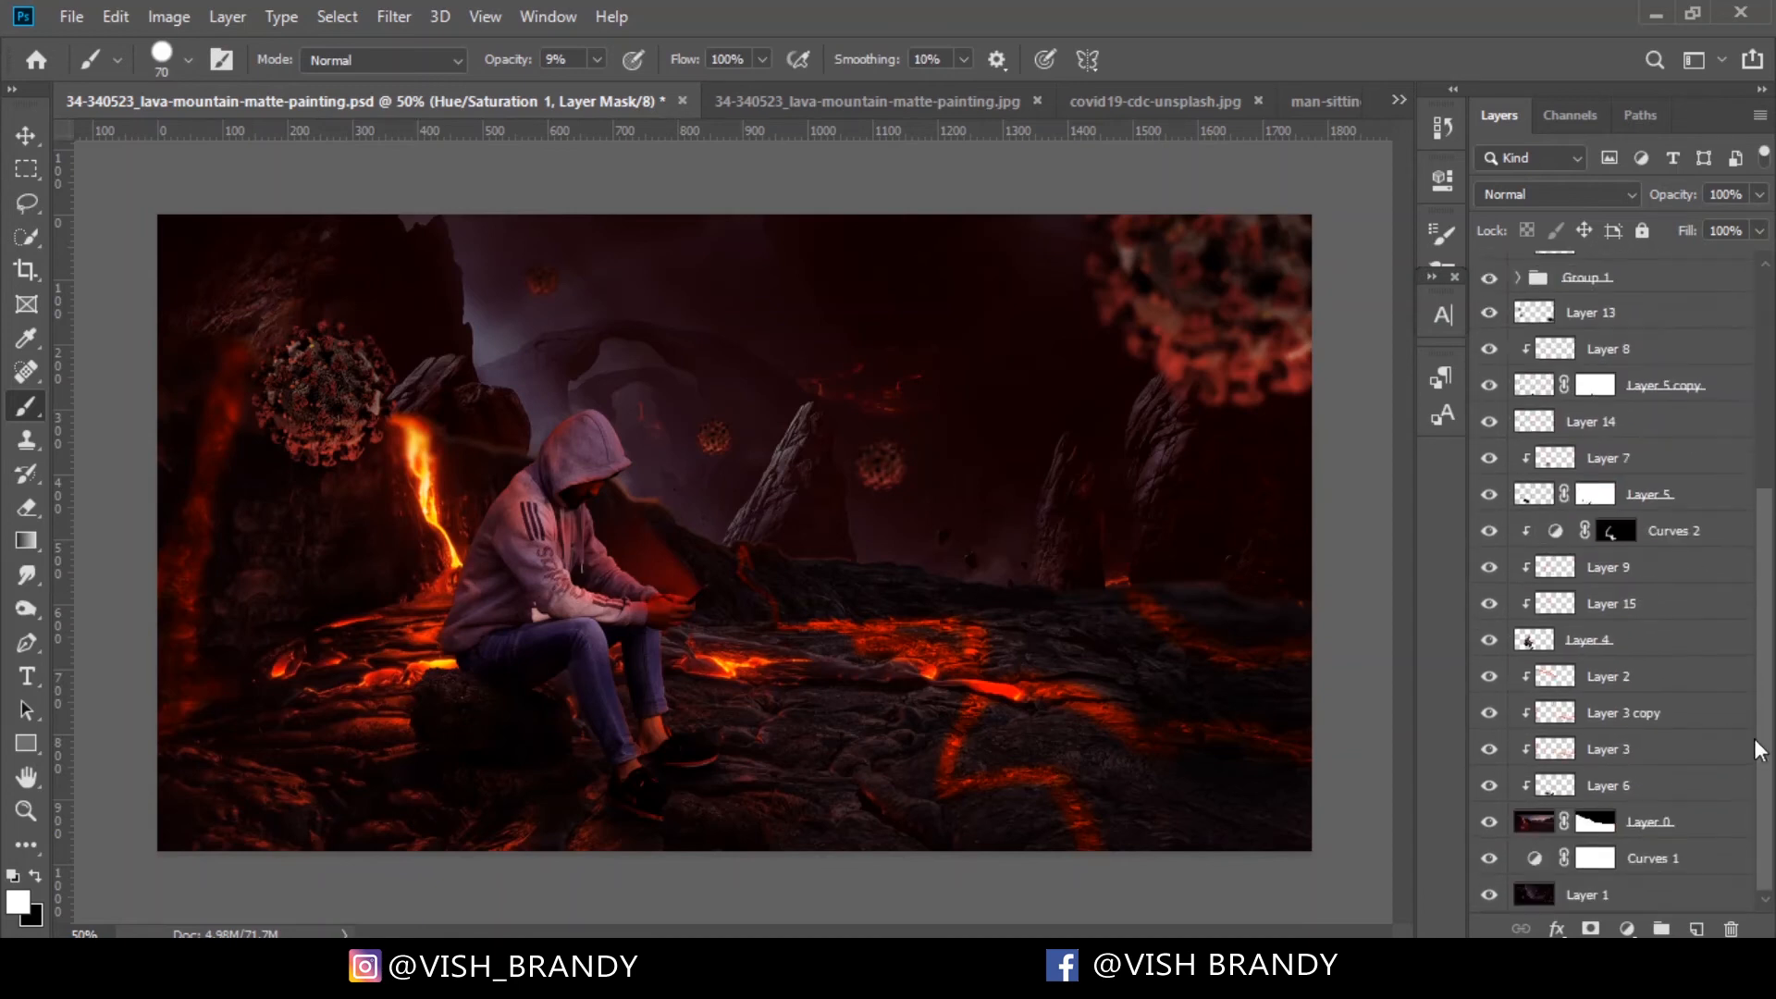
click(1643, 906)
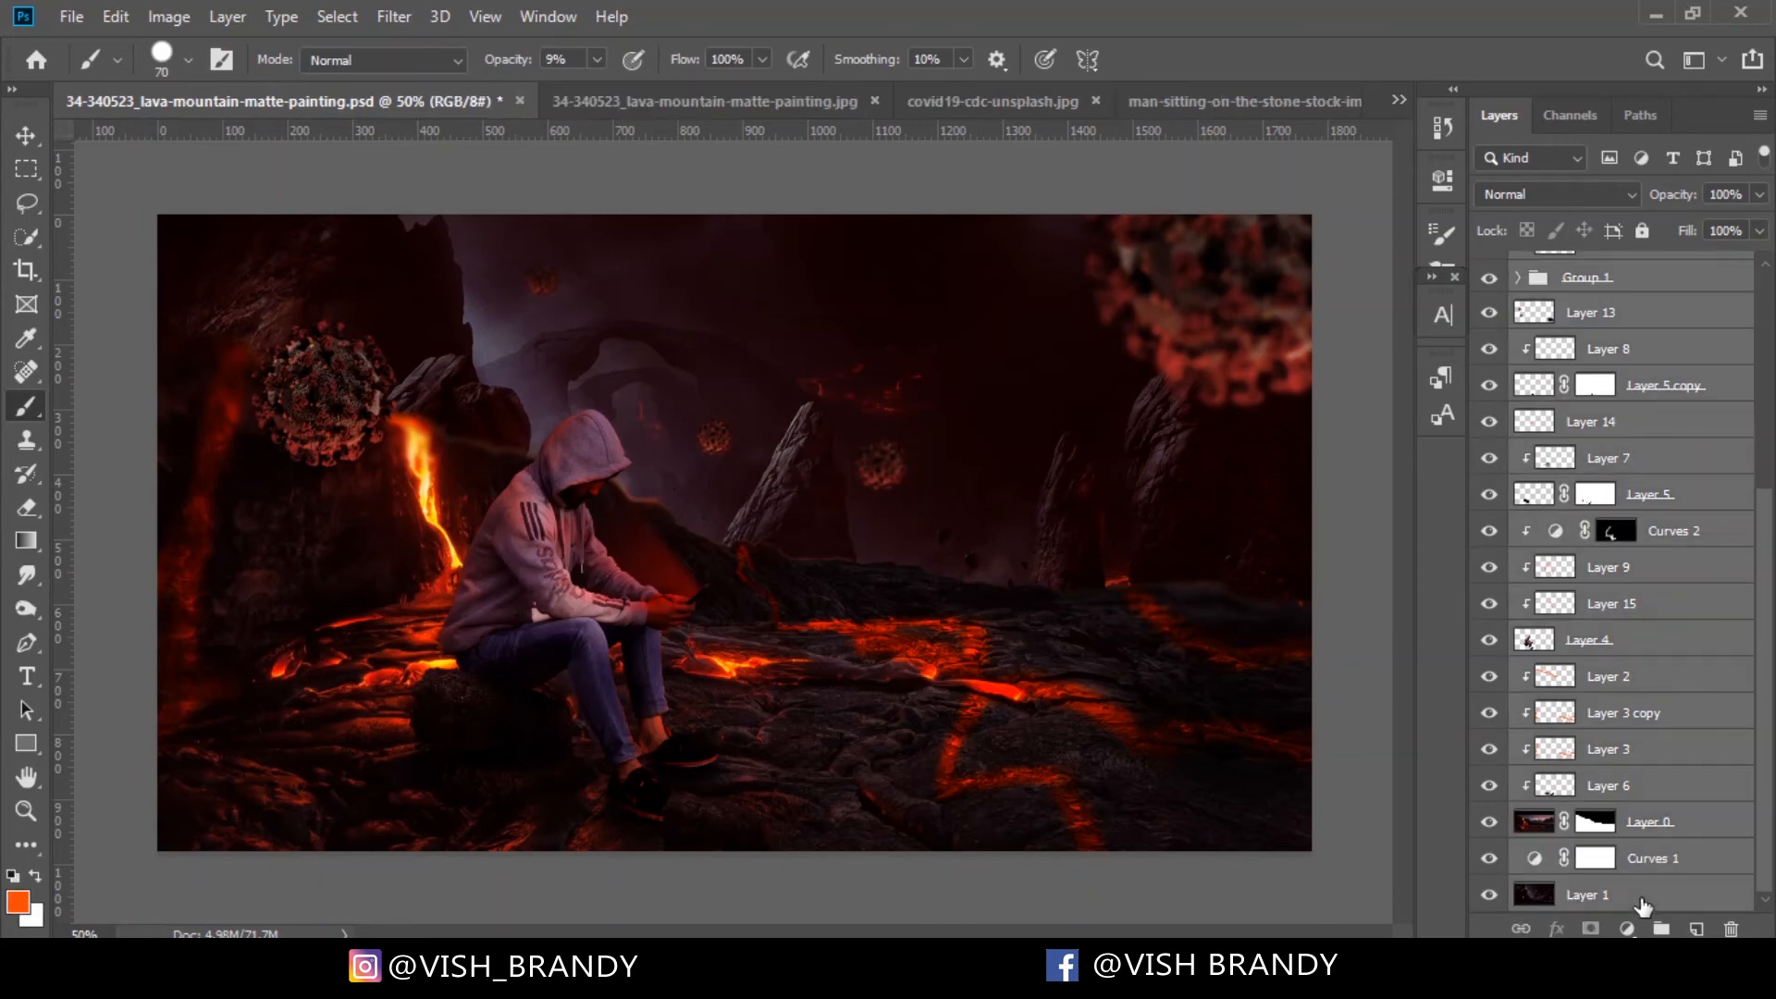
scroll(1772, 705, up, 8)
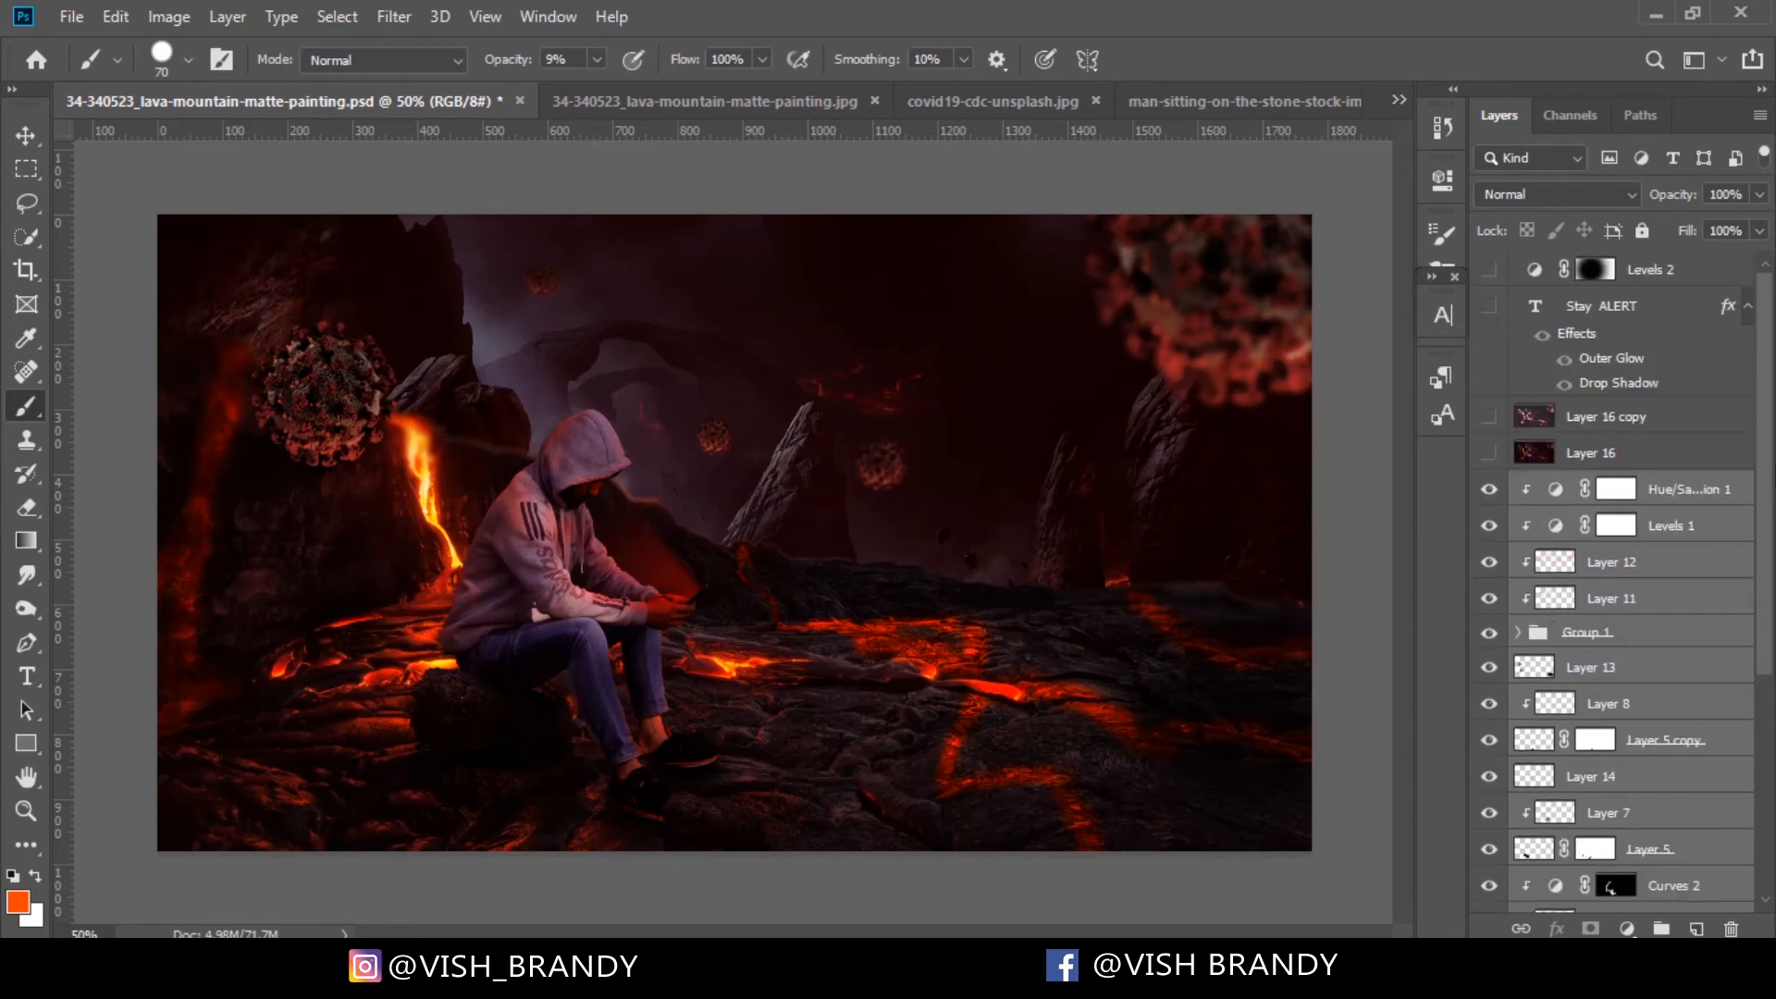
key(ctrl+shift+alt+e)
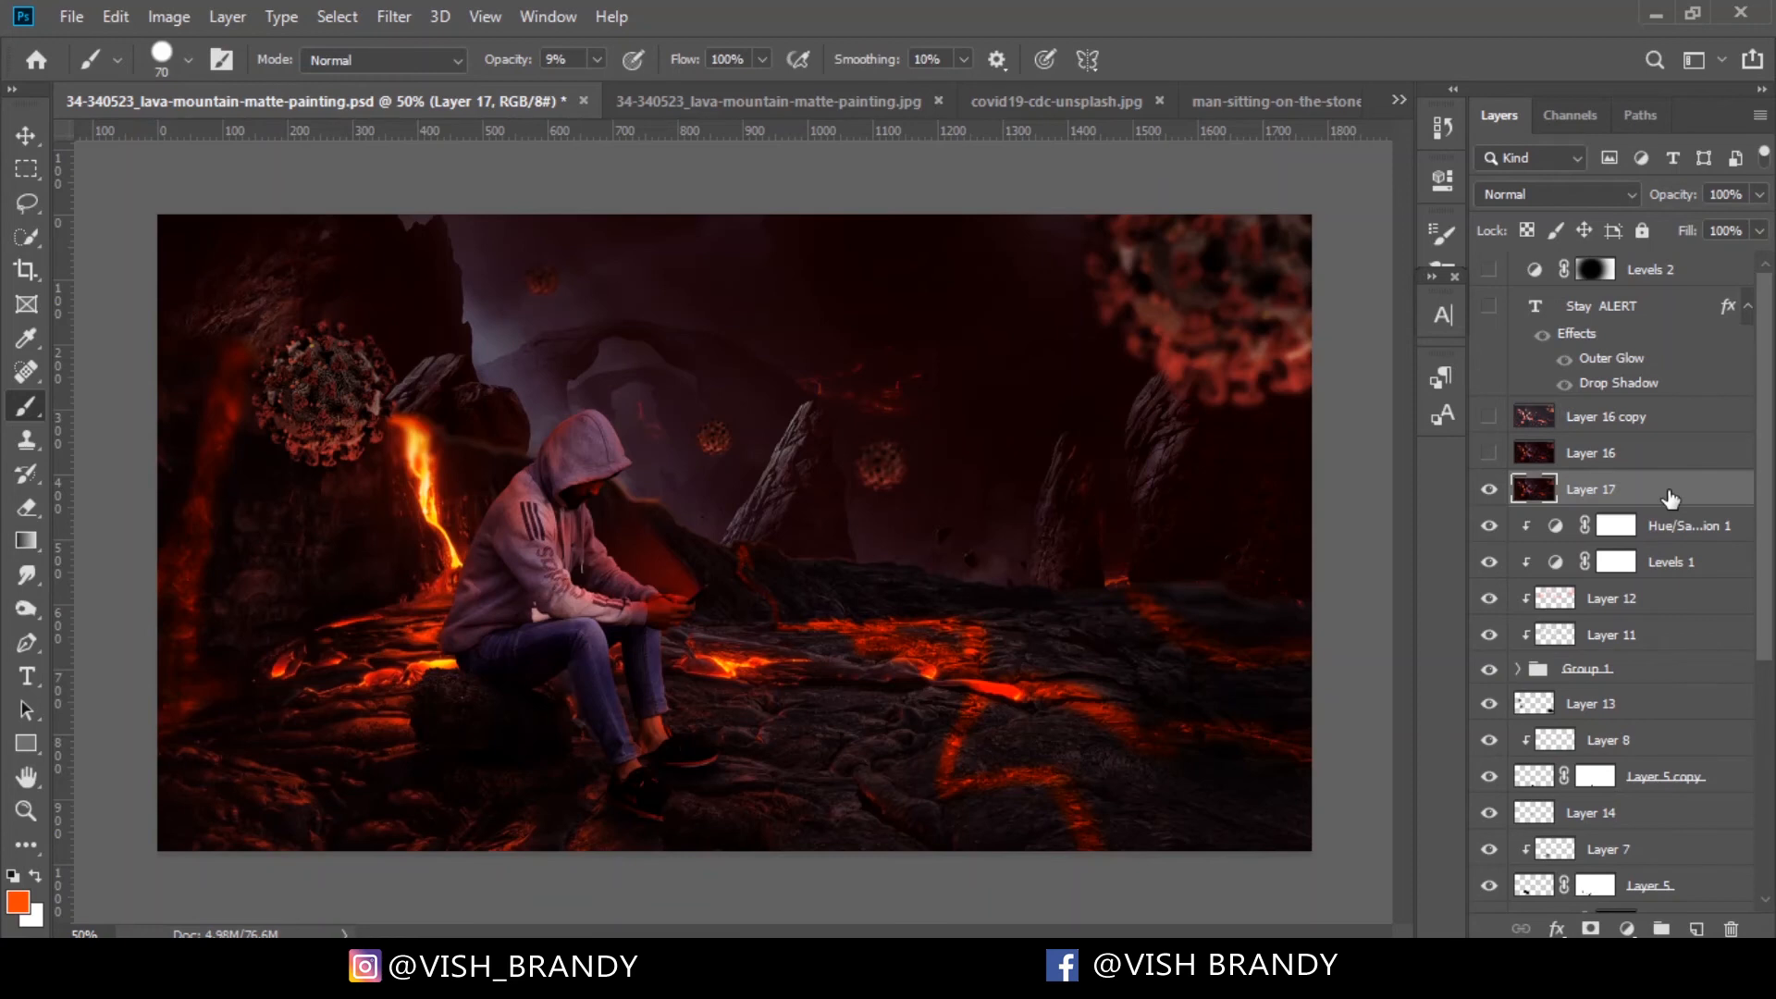
Make the merged Layer 16 visible and active, keep Layer 16 copy hidden, and open the Camera Raw Filter on it
click(1587, 424)
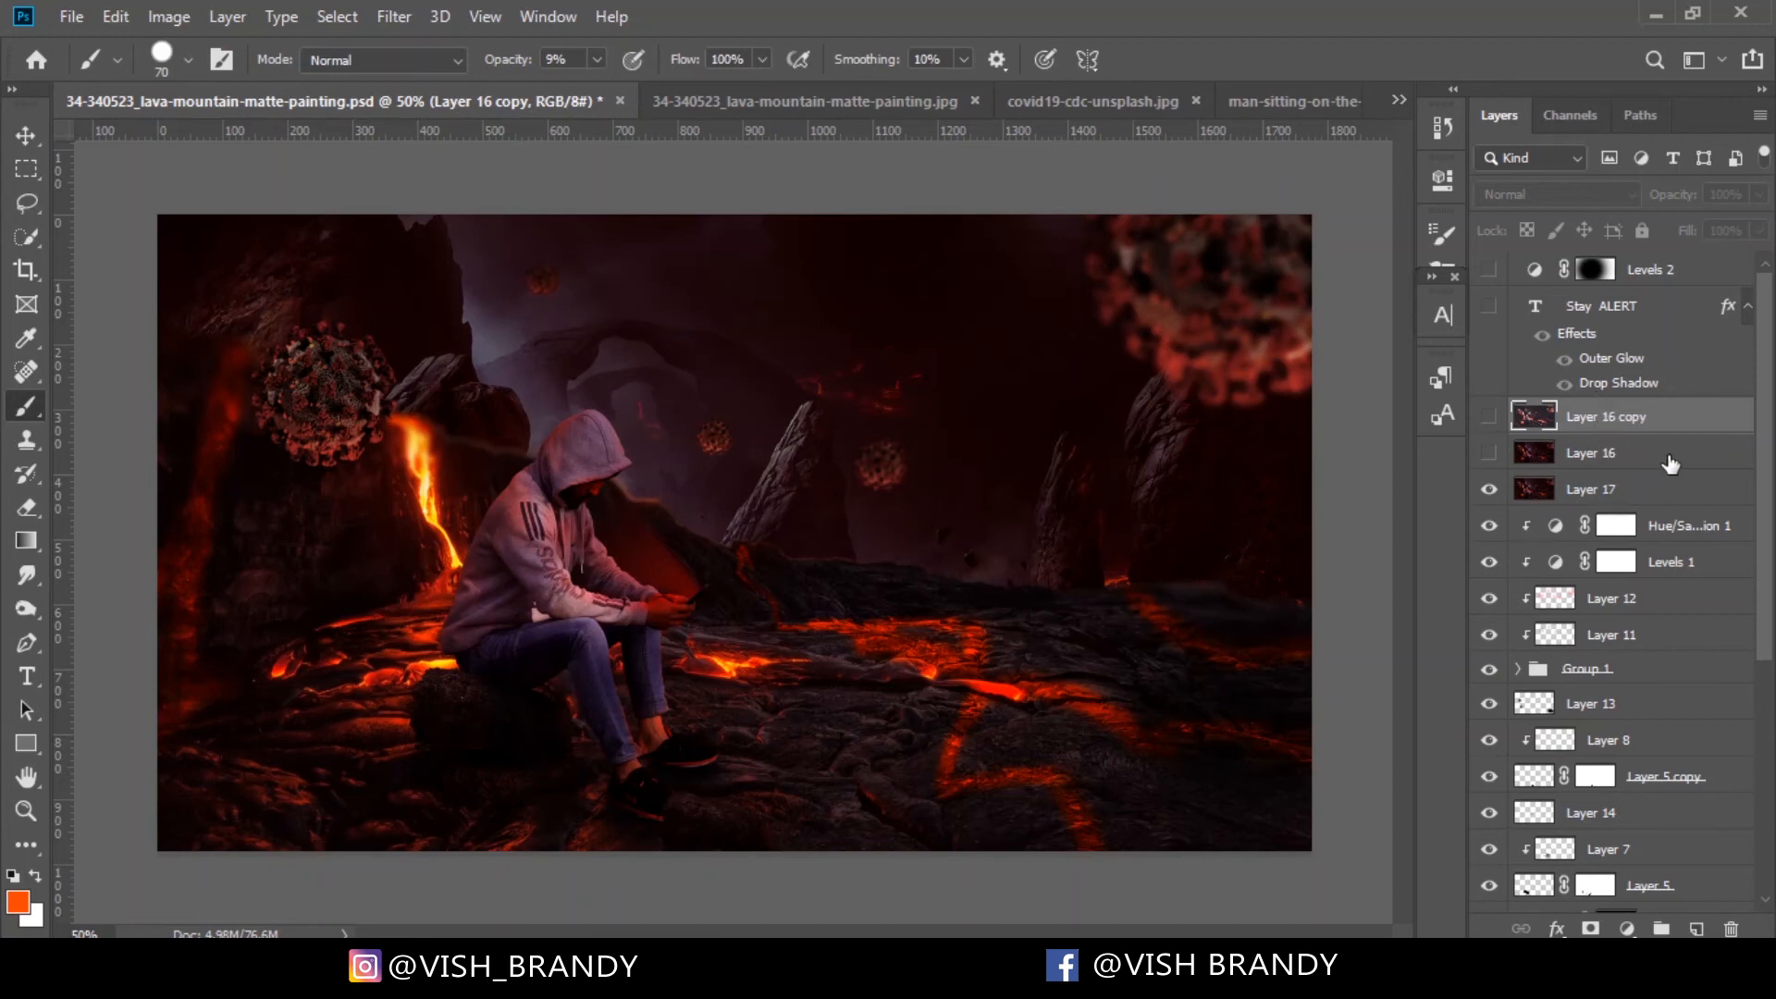
click(1488, 417)
click(1488, 417)
click(1535, 455)
click(1489, 453)
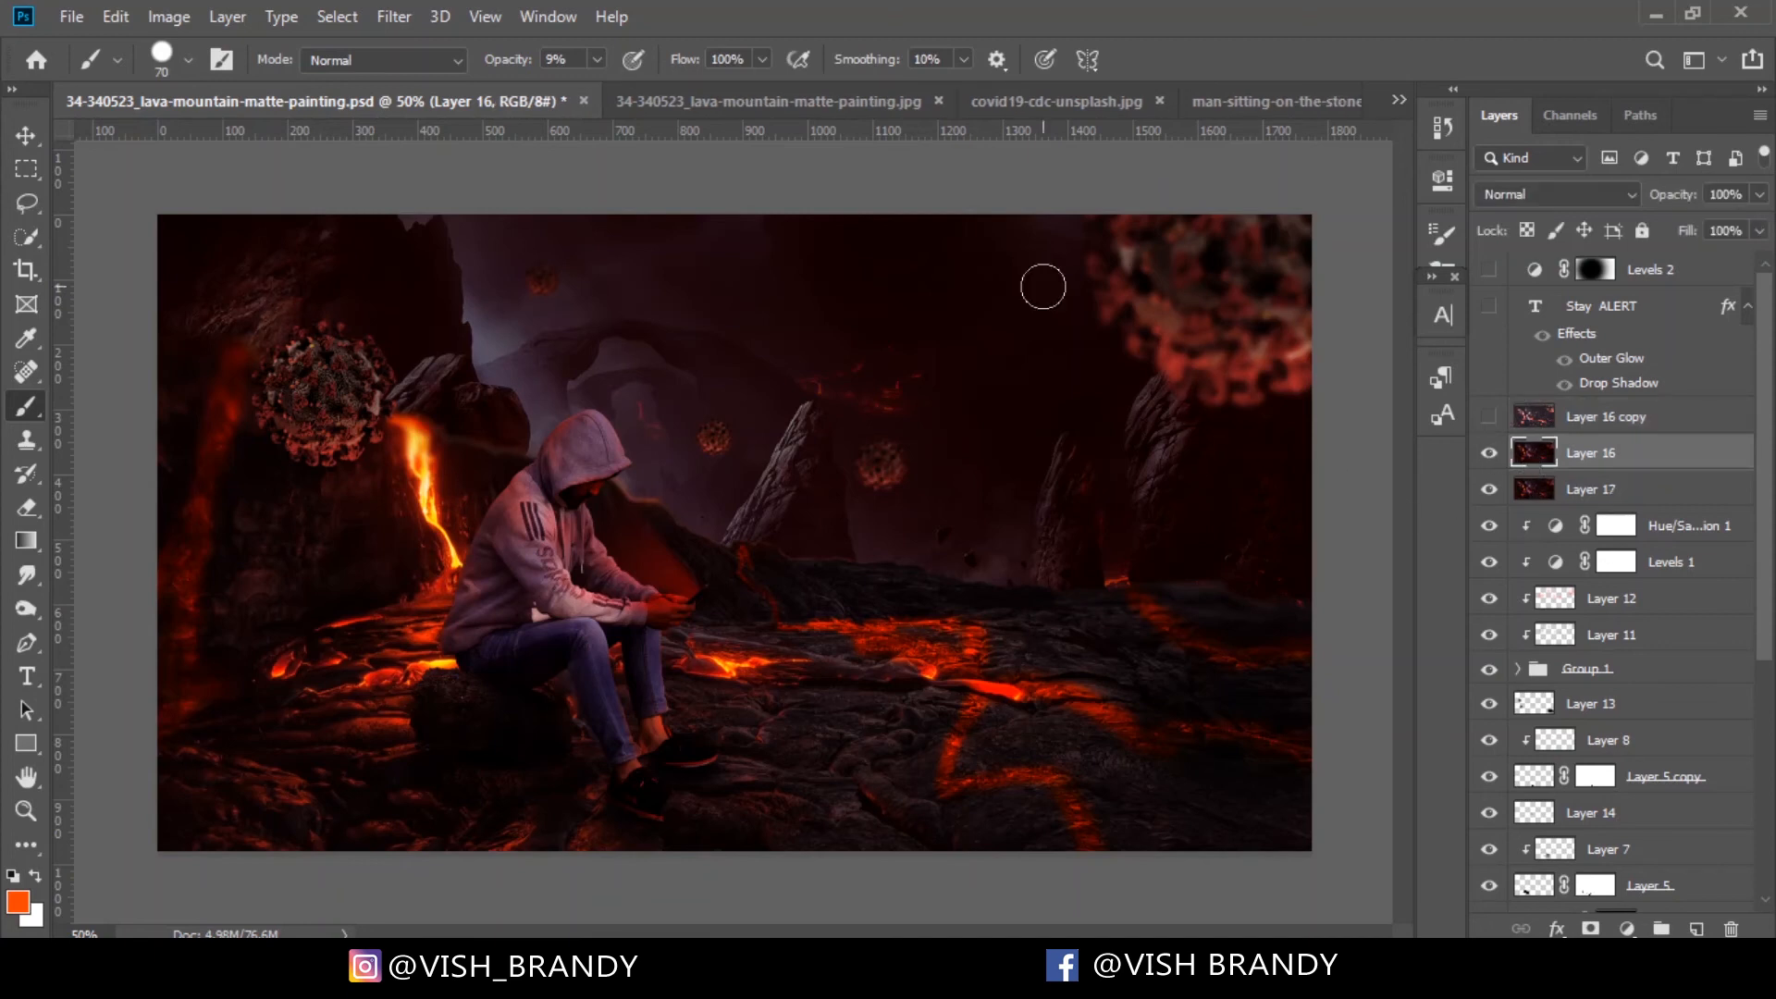
click(392, 17)
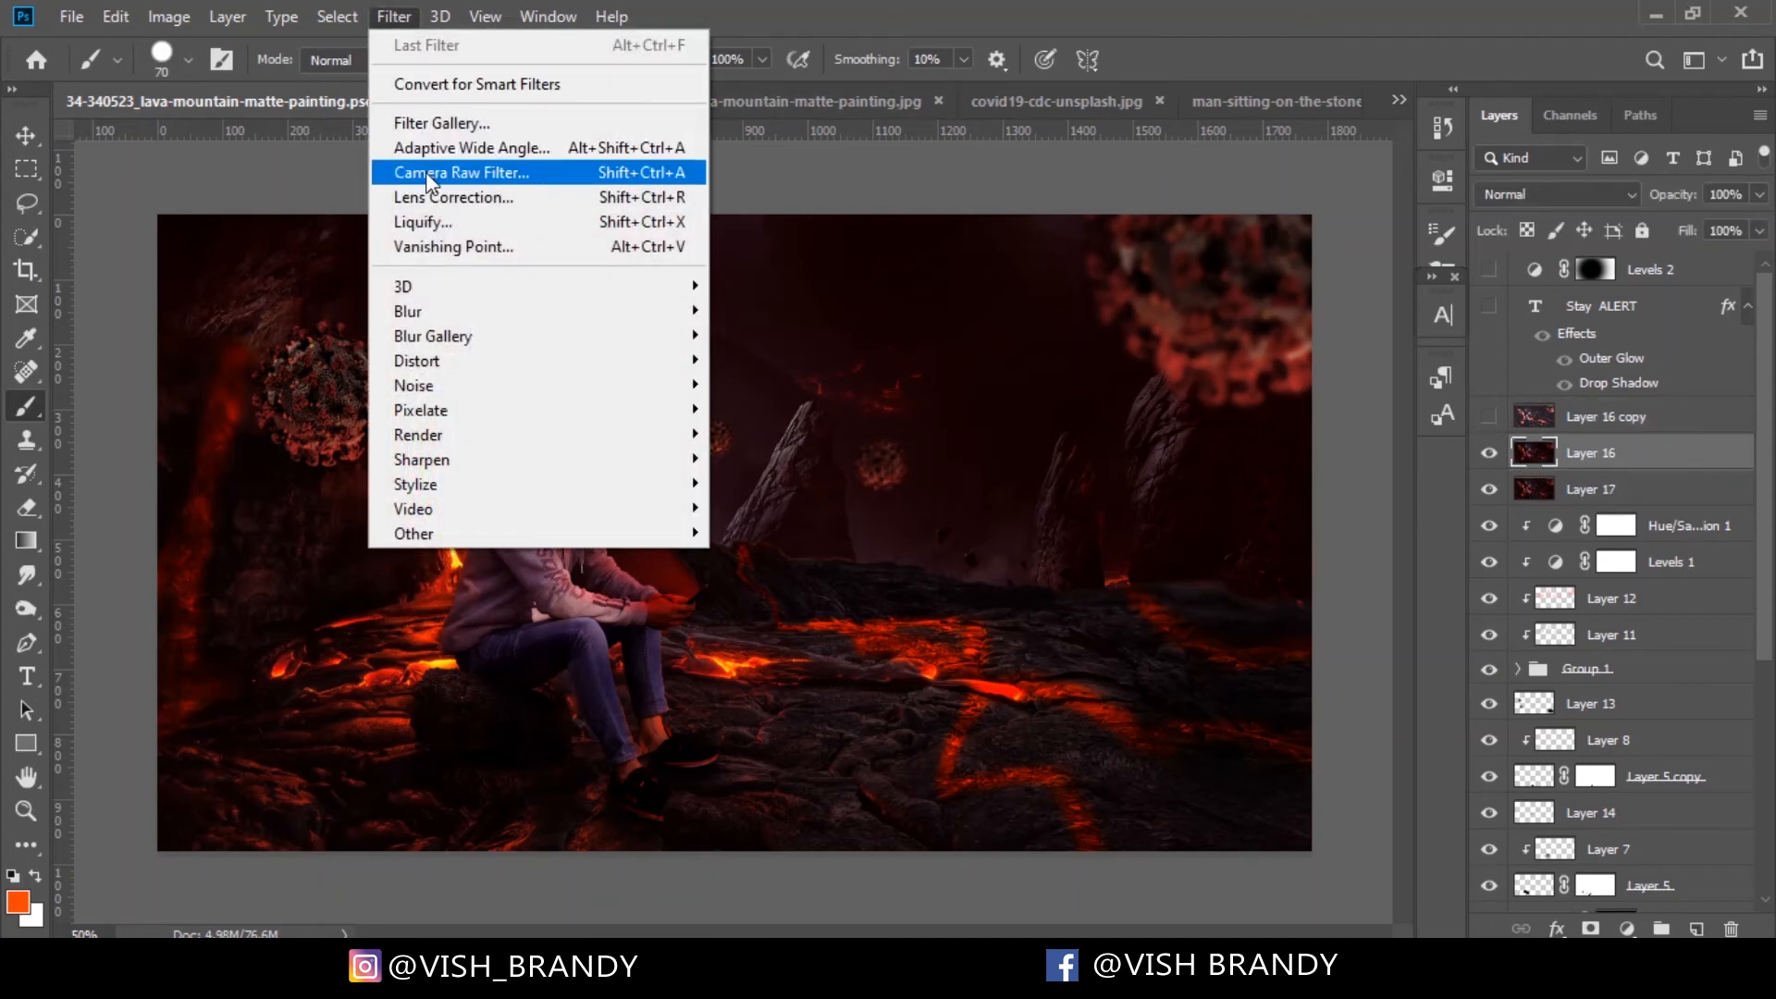
click(425, 170)
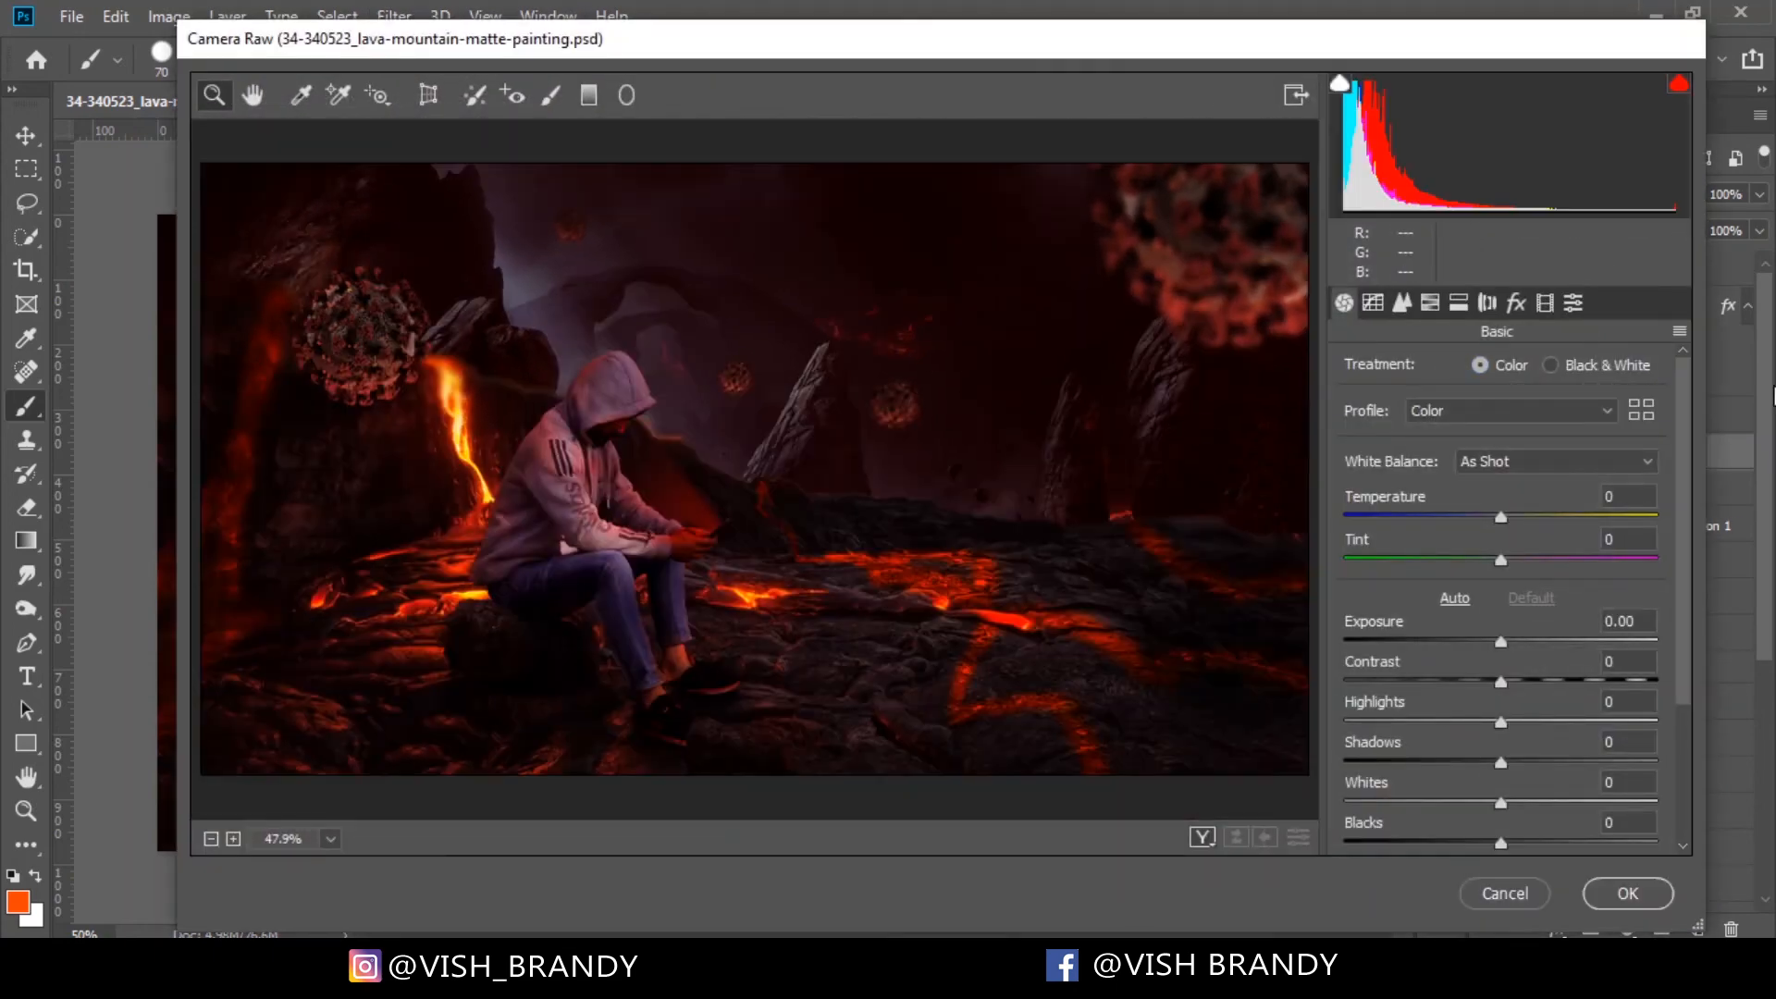
Try the AVC-Moodisco.xmp settings preset on Layer 16 in Camera Raw
click(1680, 331)
click(1612, 521)
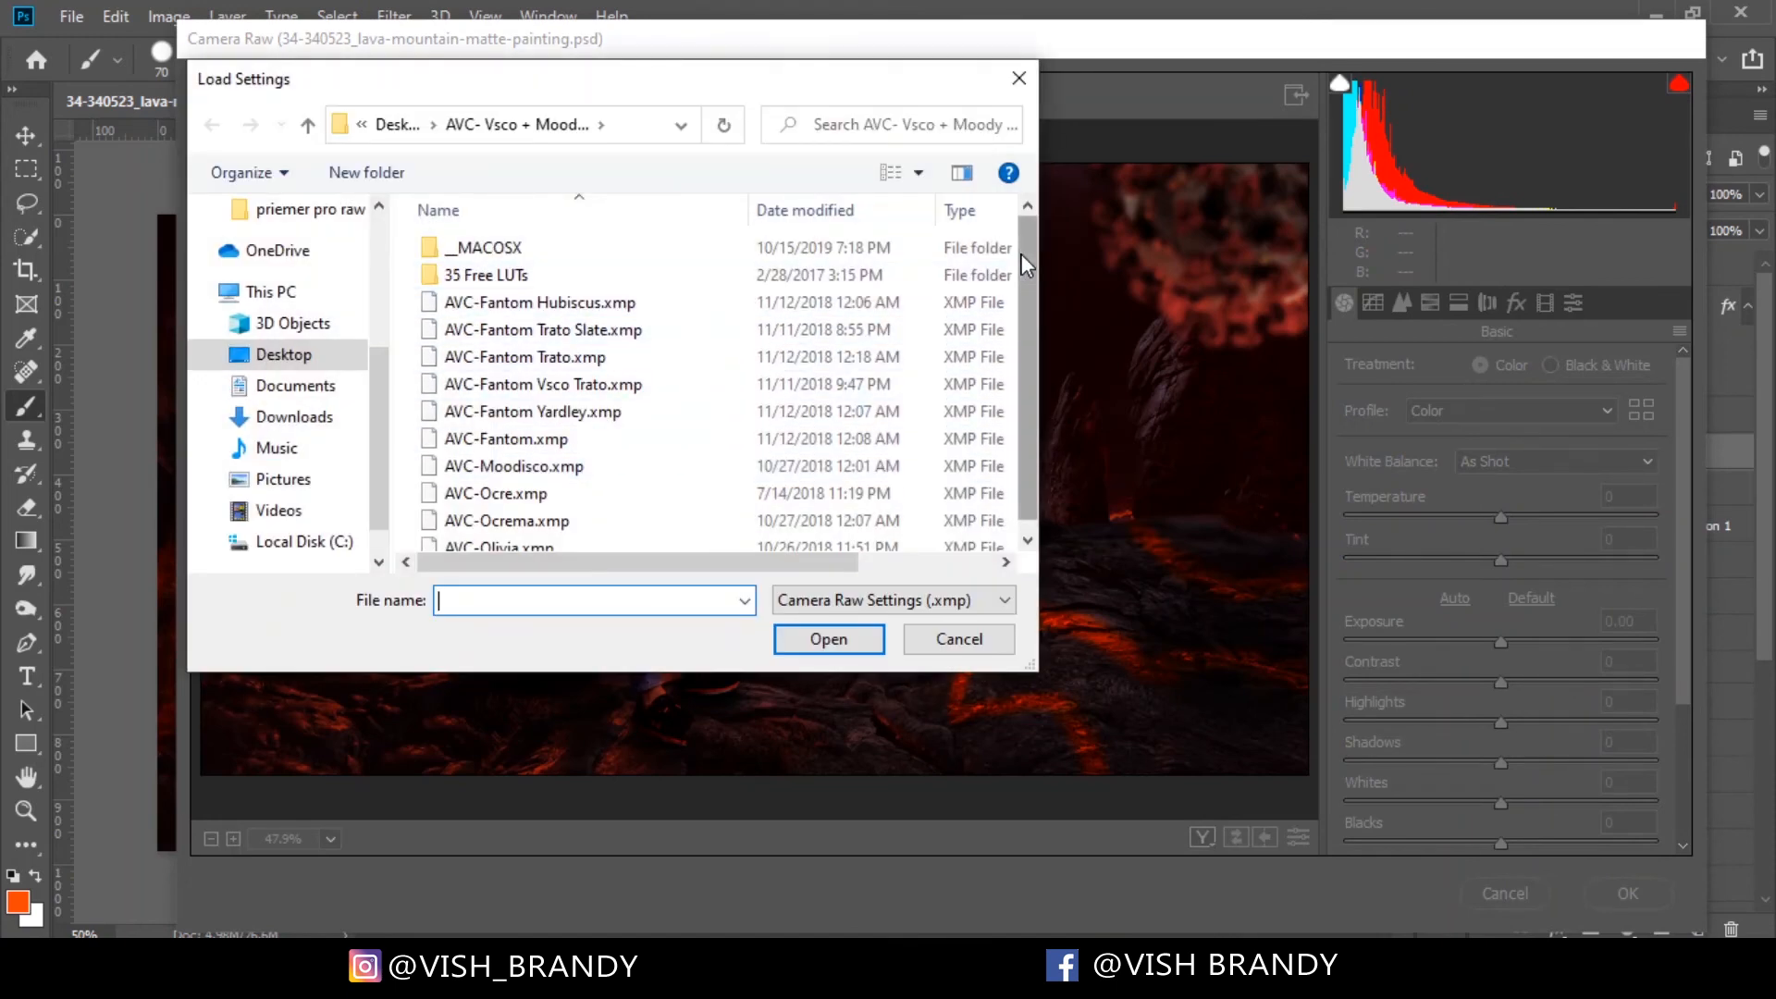
drag(1021, 254, 1025, 320)
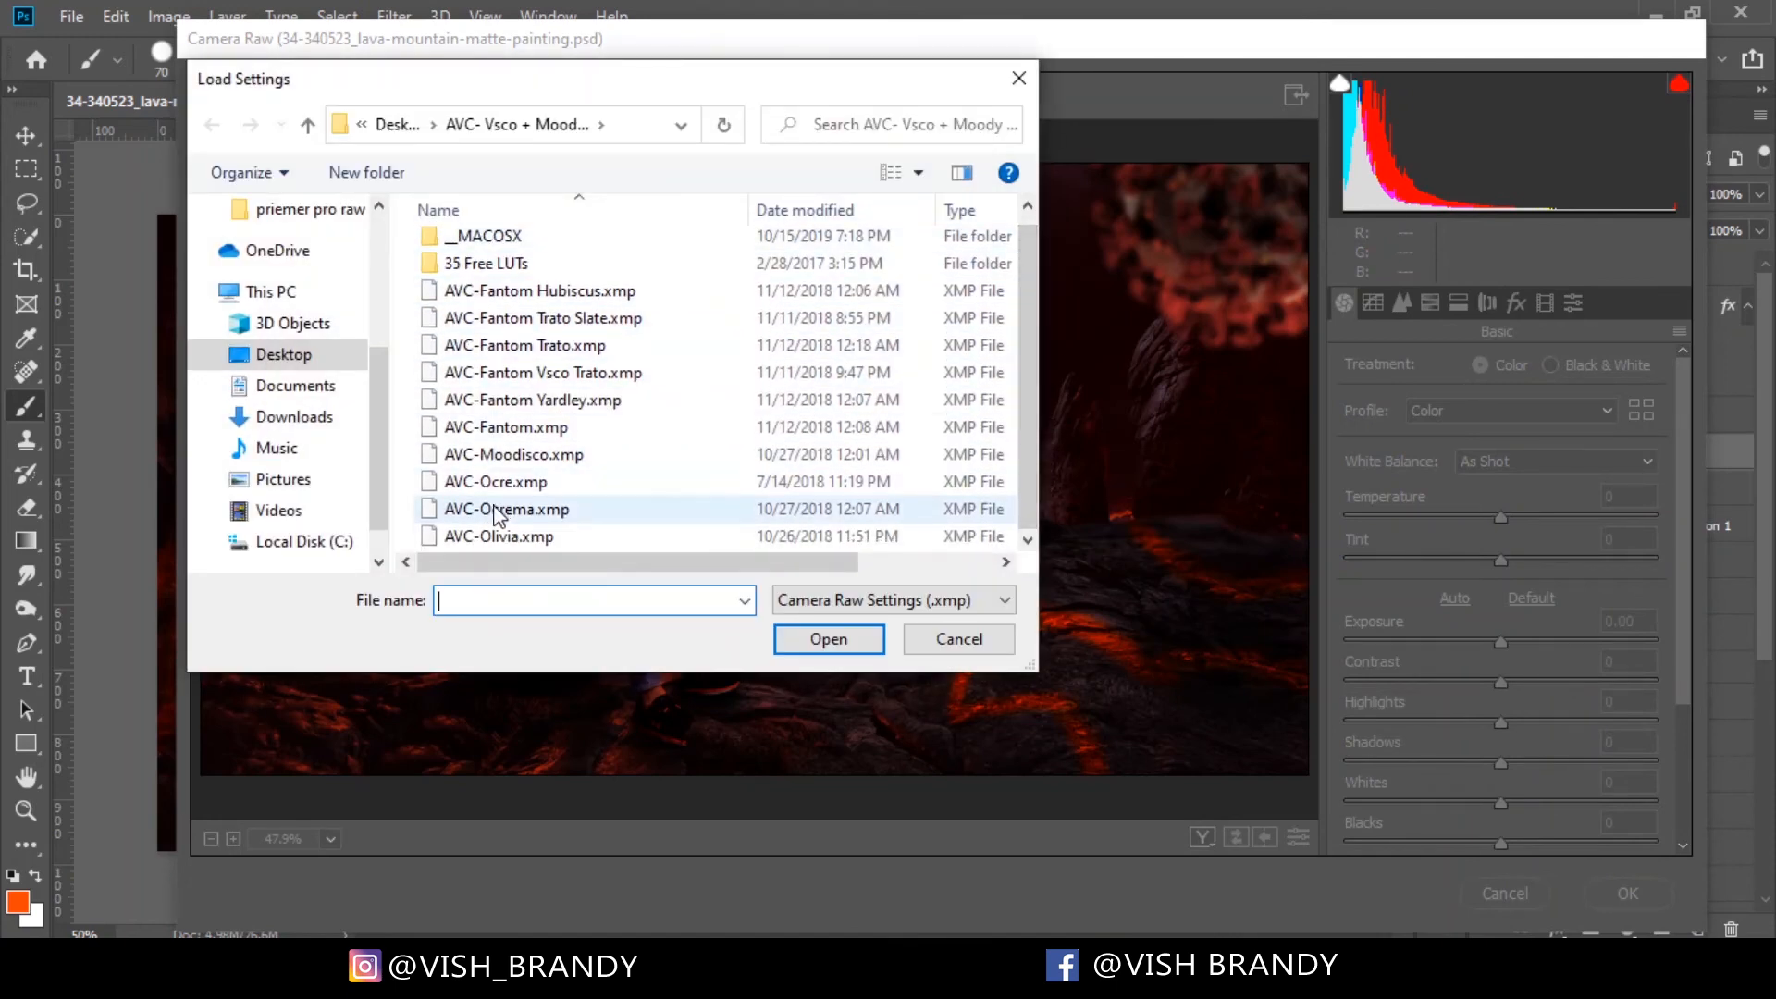
drag(1018, 381, 1025, 340)
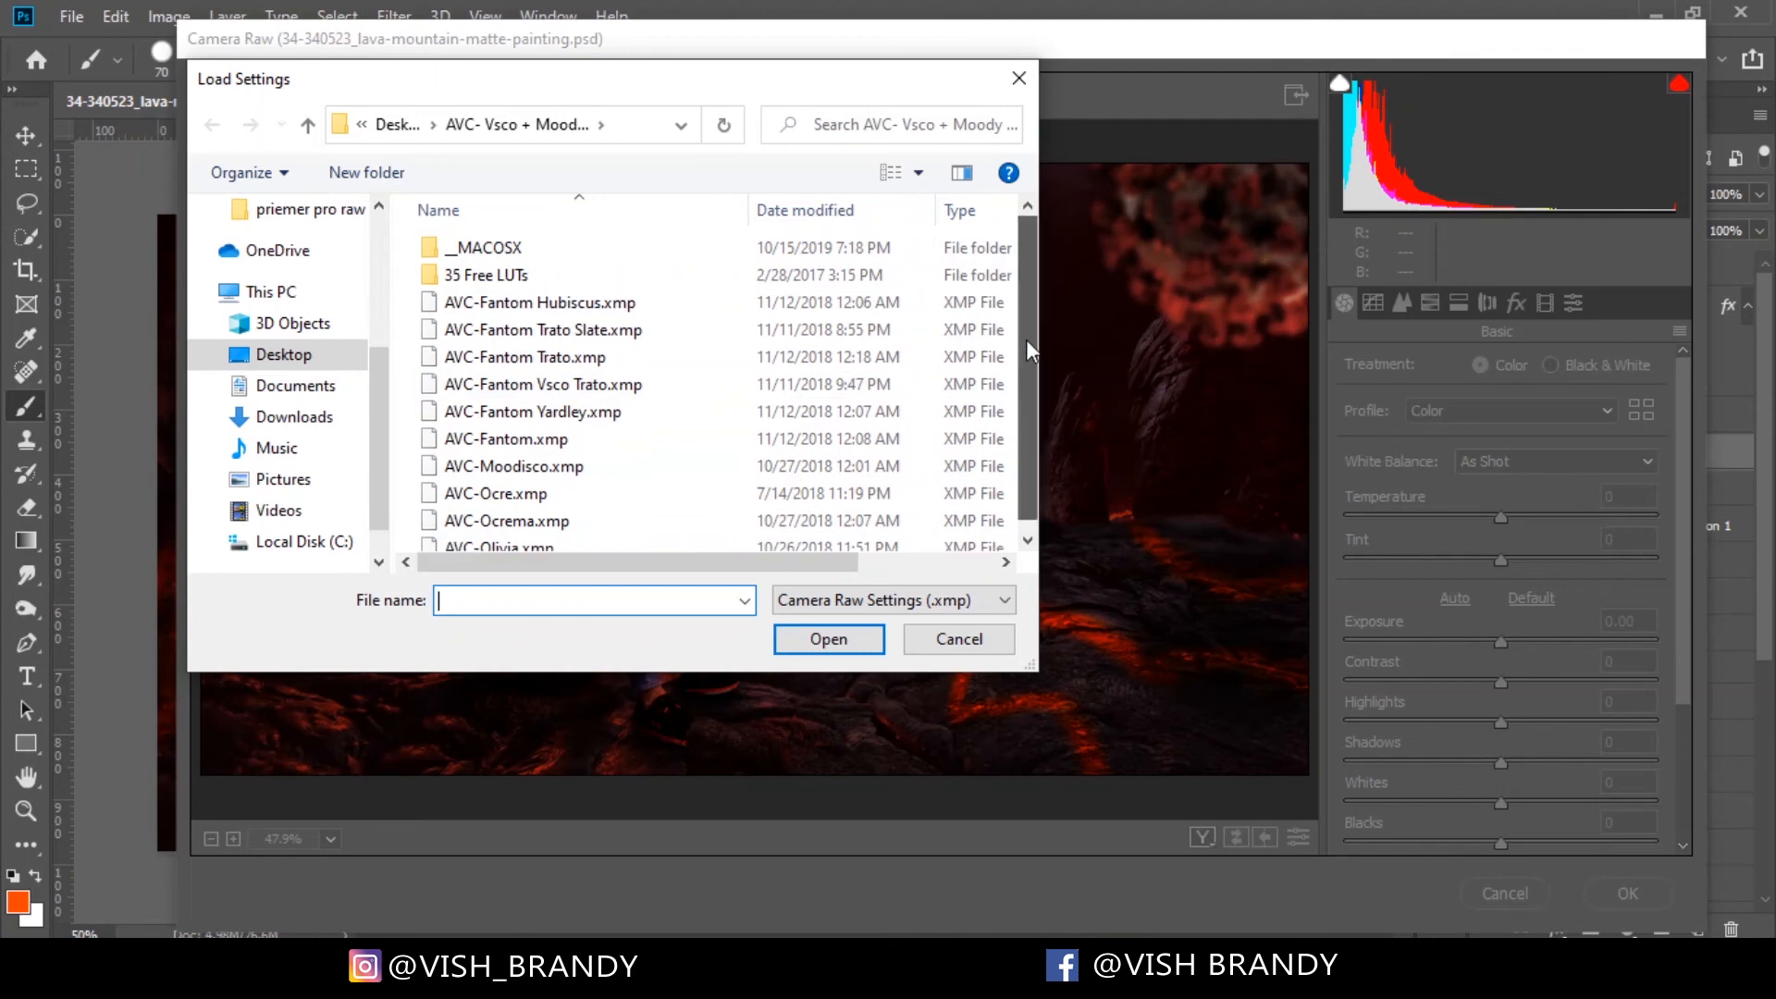
click(560, 465)
click(838, 640)
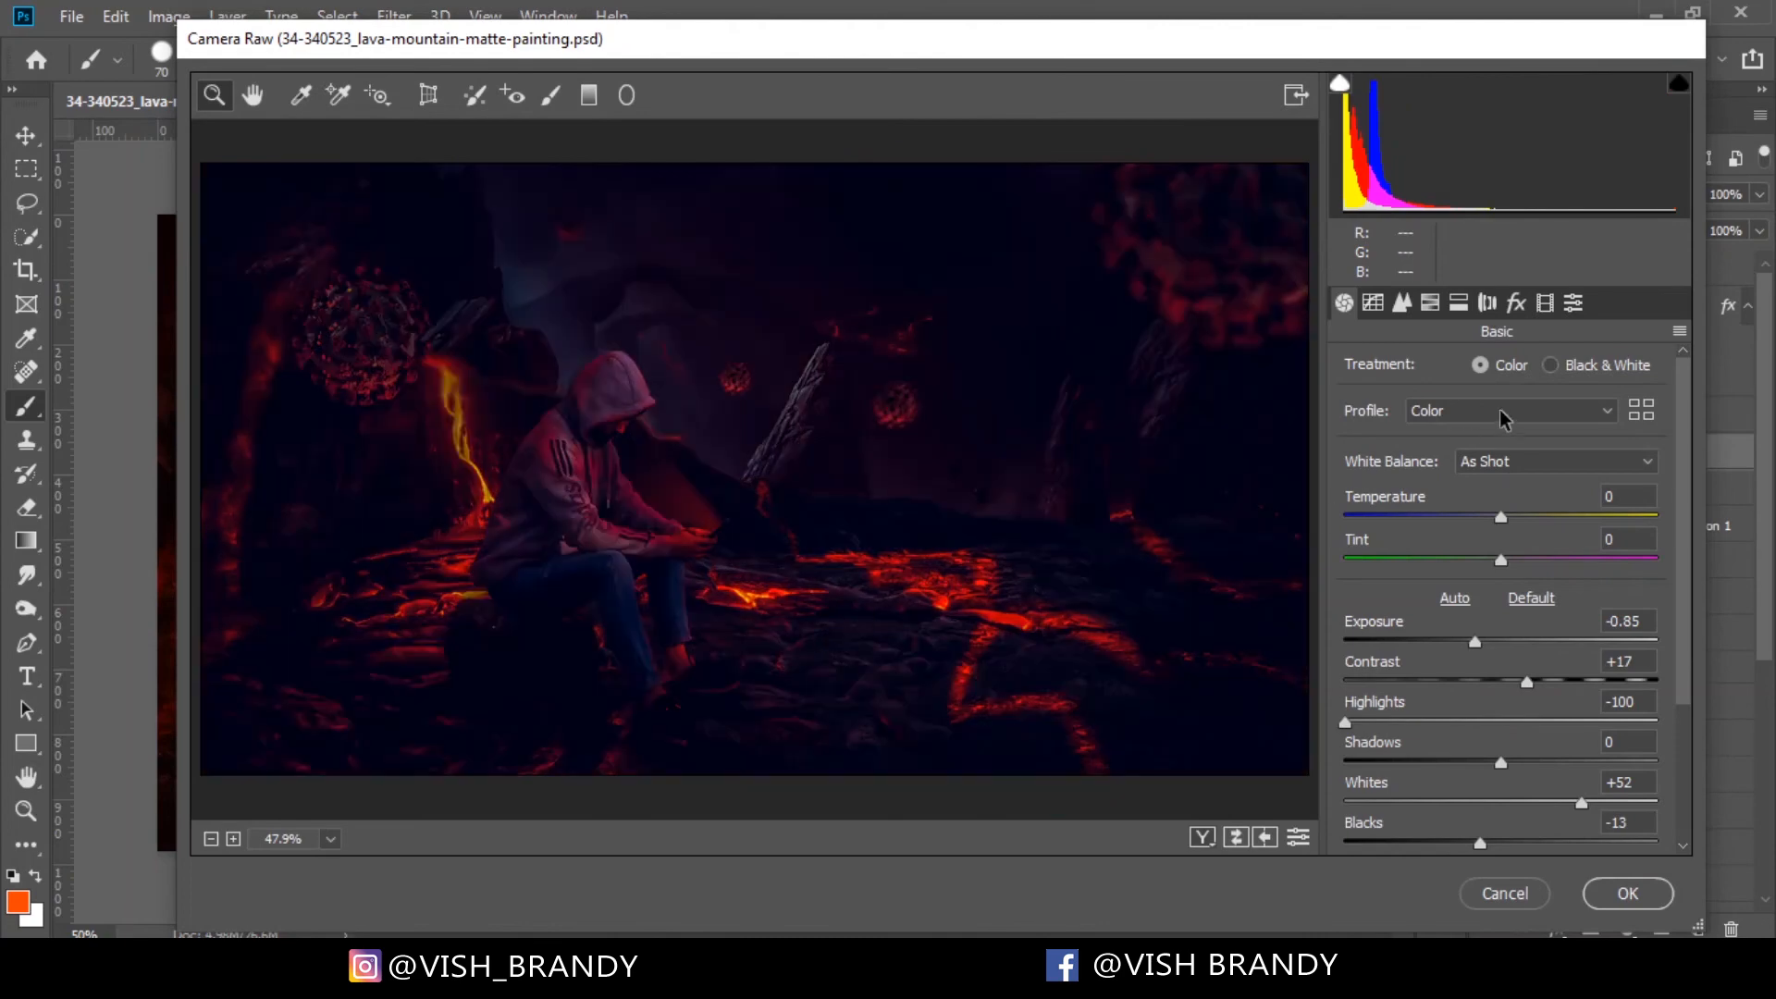
Load a different saved settings preset for Layer 16 in Camera Raw
click(1679, 331)
click(1599, 524)
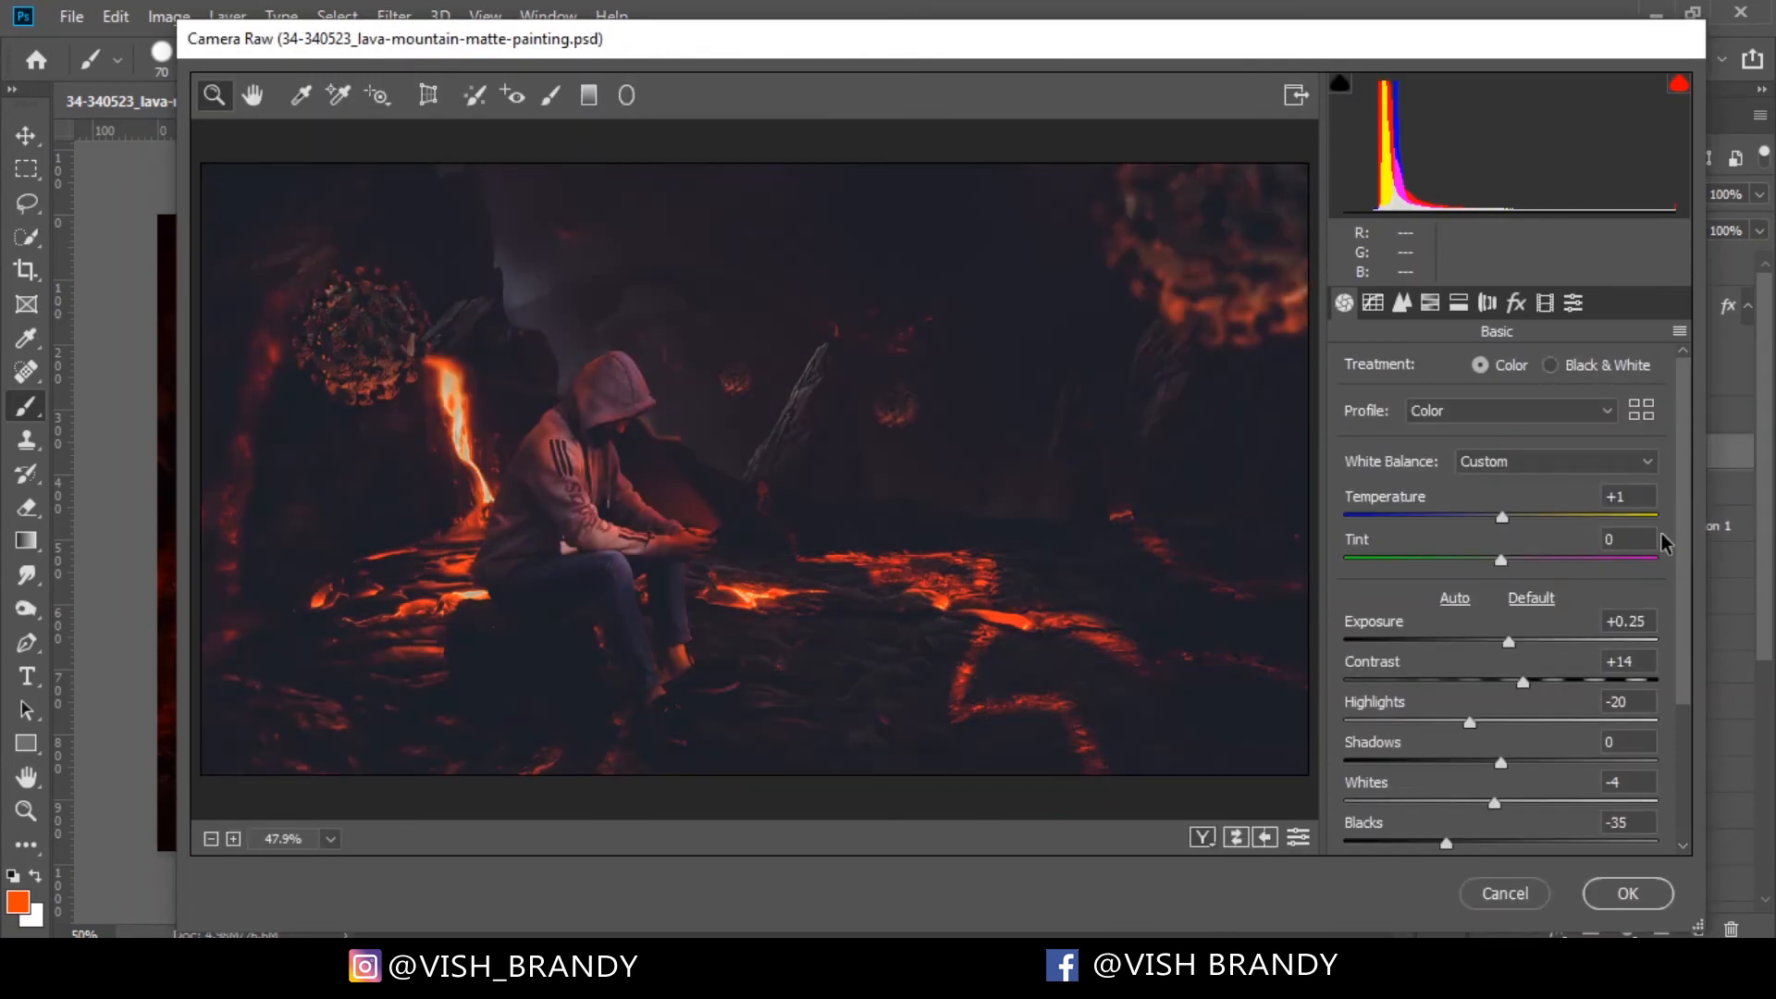
Try Basic adjustments on Layer 16 in Camera Raw: Highlights 0, Blacks +14, Exposure +1.15 and Clarity +19
drag(1687, 458, 1684, 548)
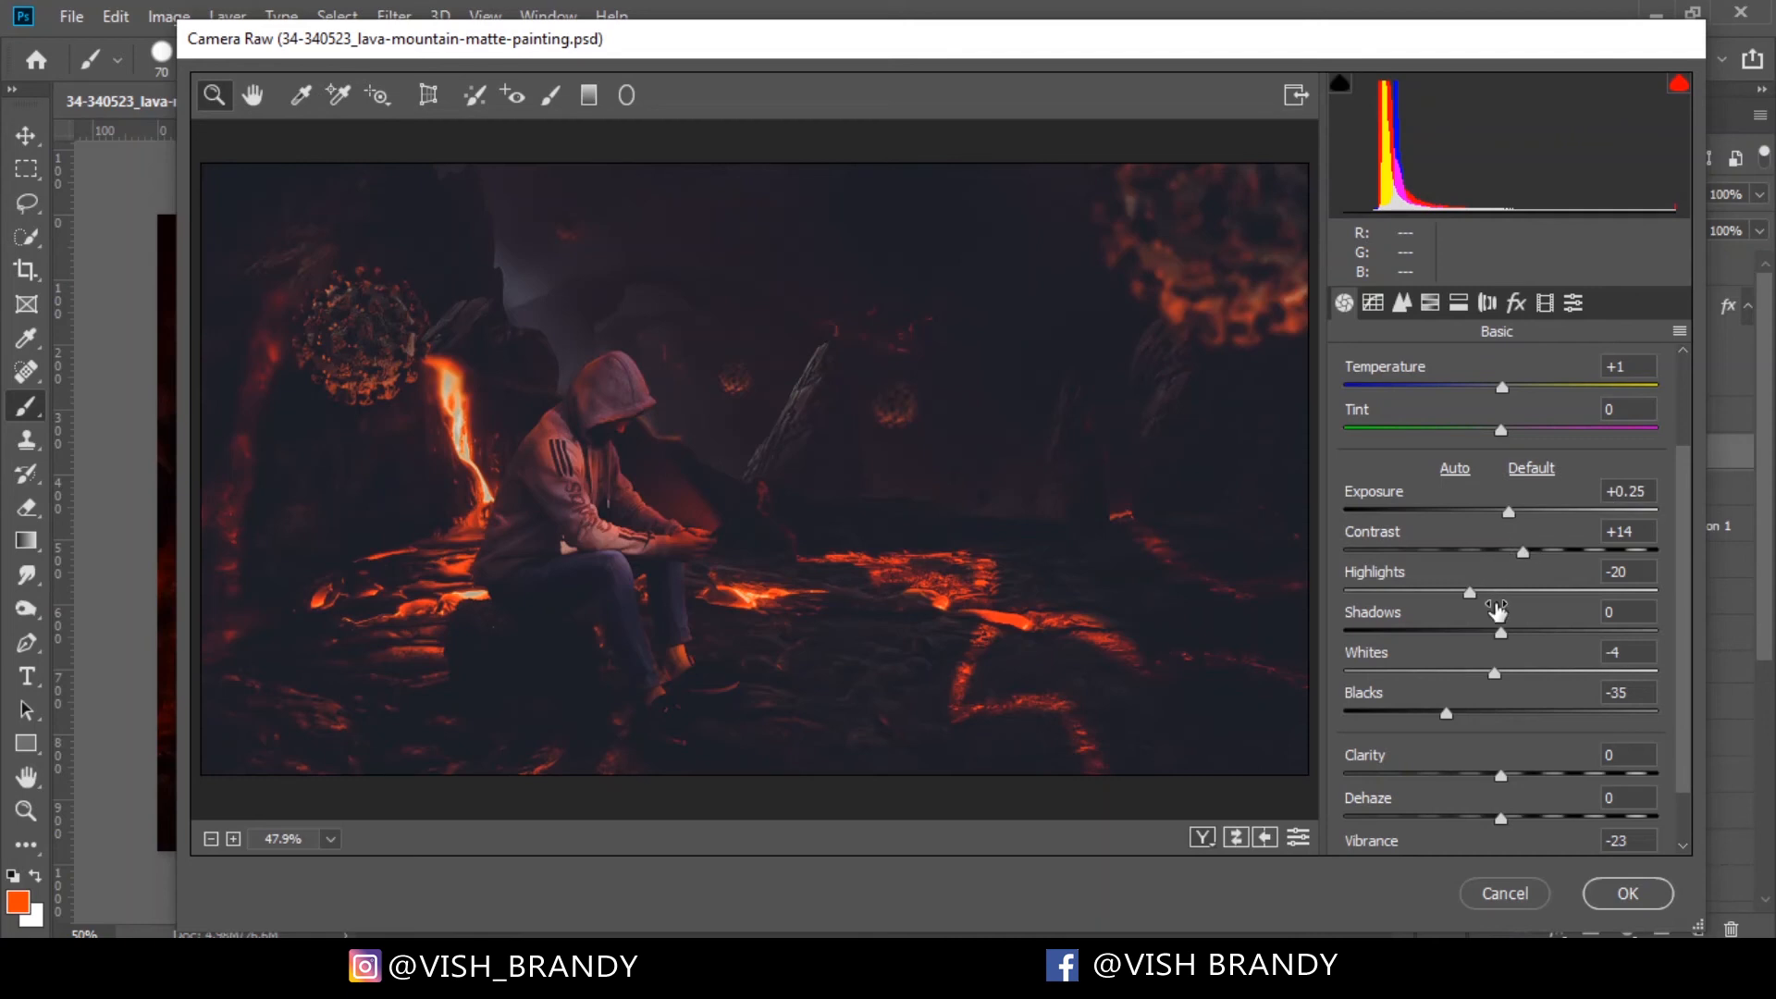
double_click(1501, 593)
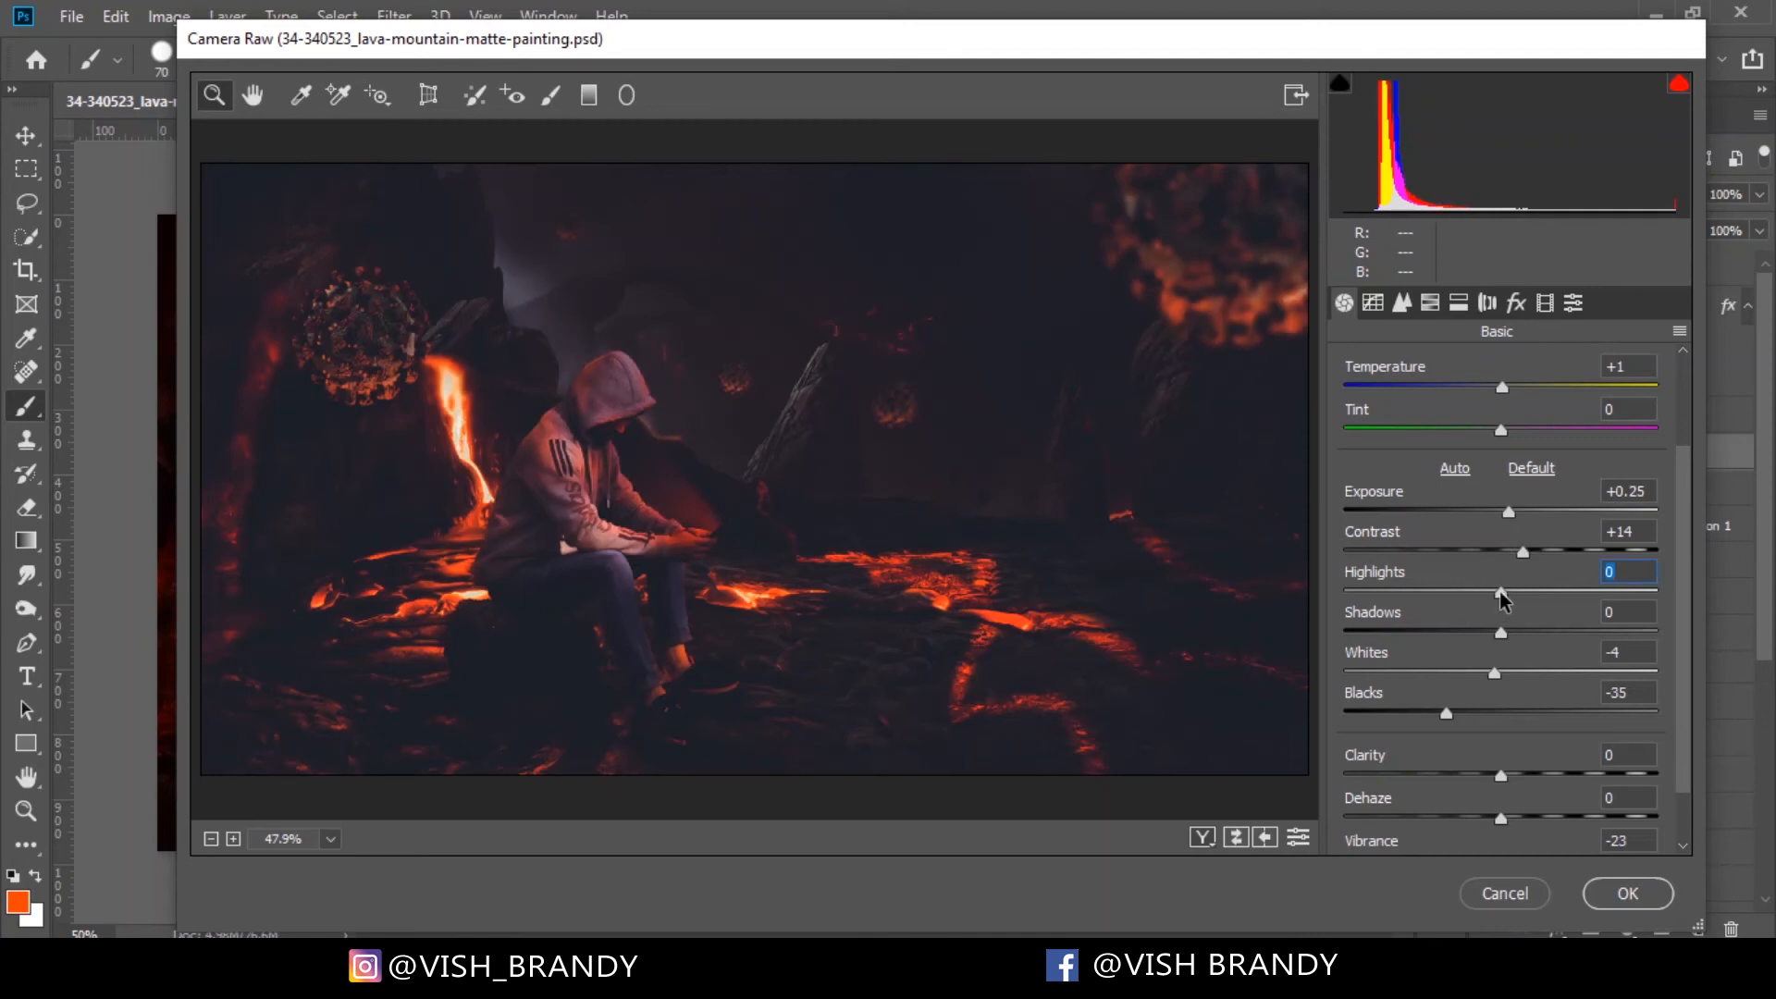
drag(1448, 715, 1524, 717)
drag(1508, 510, 1536, 507)
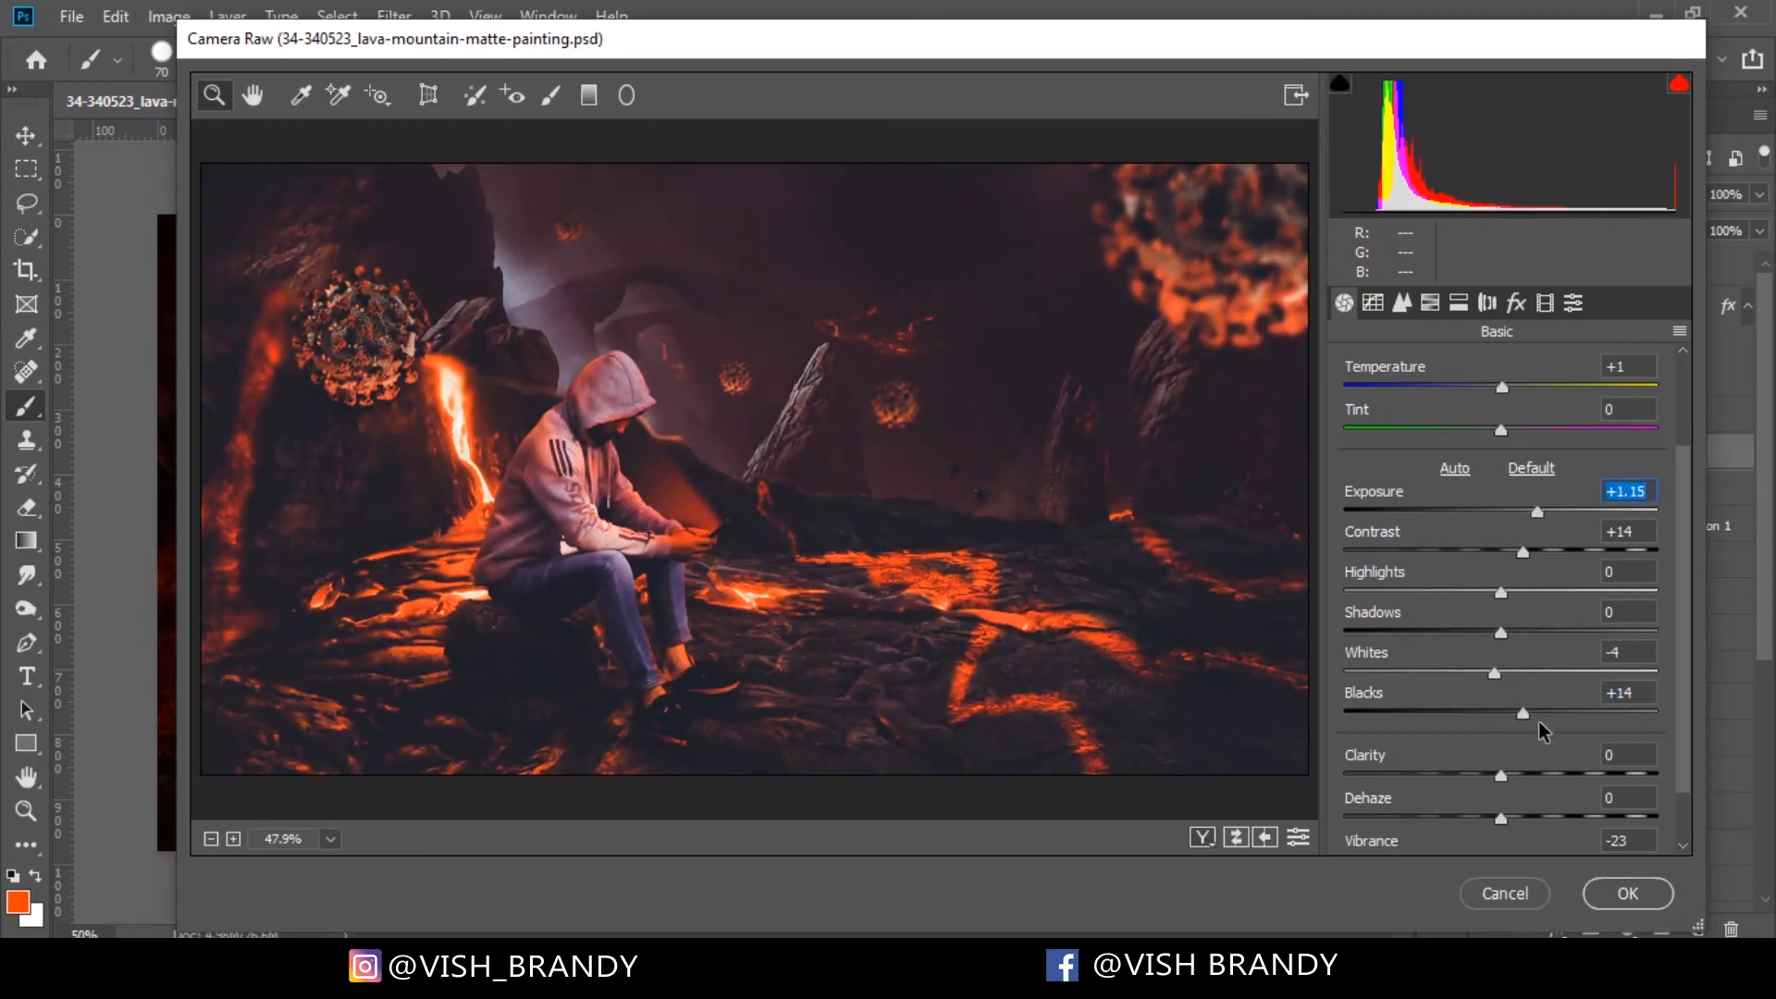
scroll(1693, 514, down, 2)
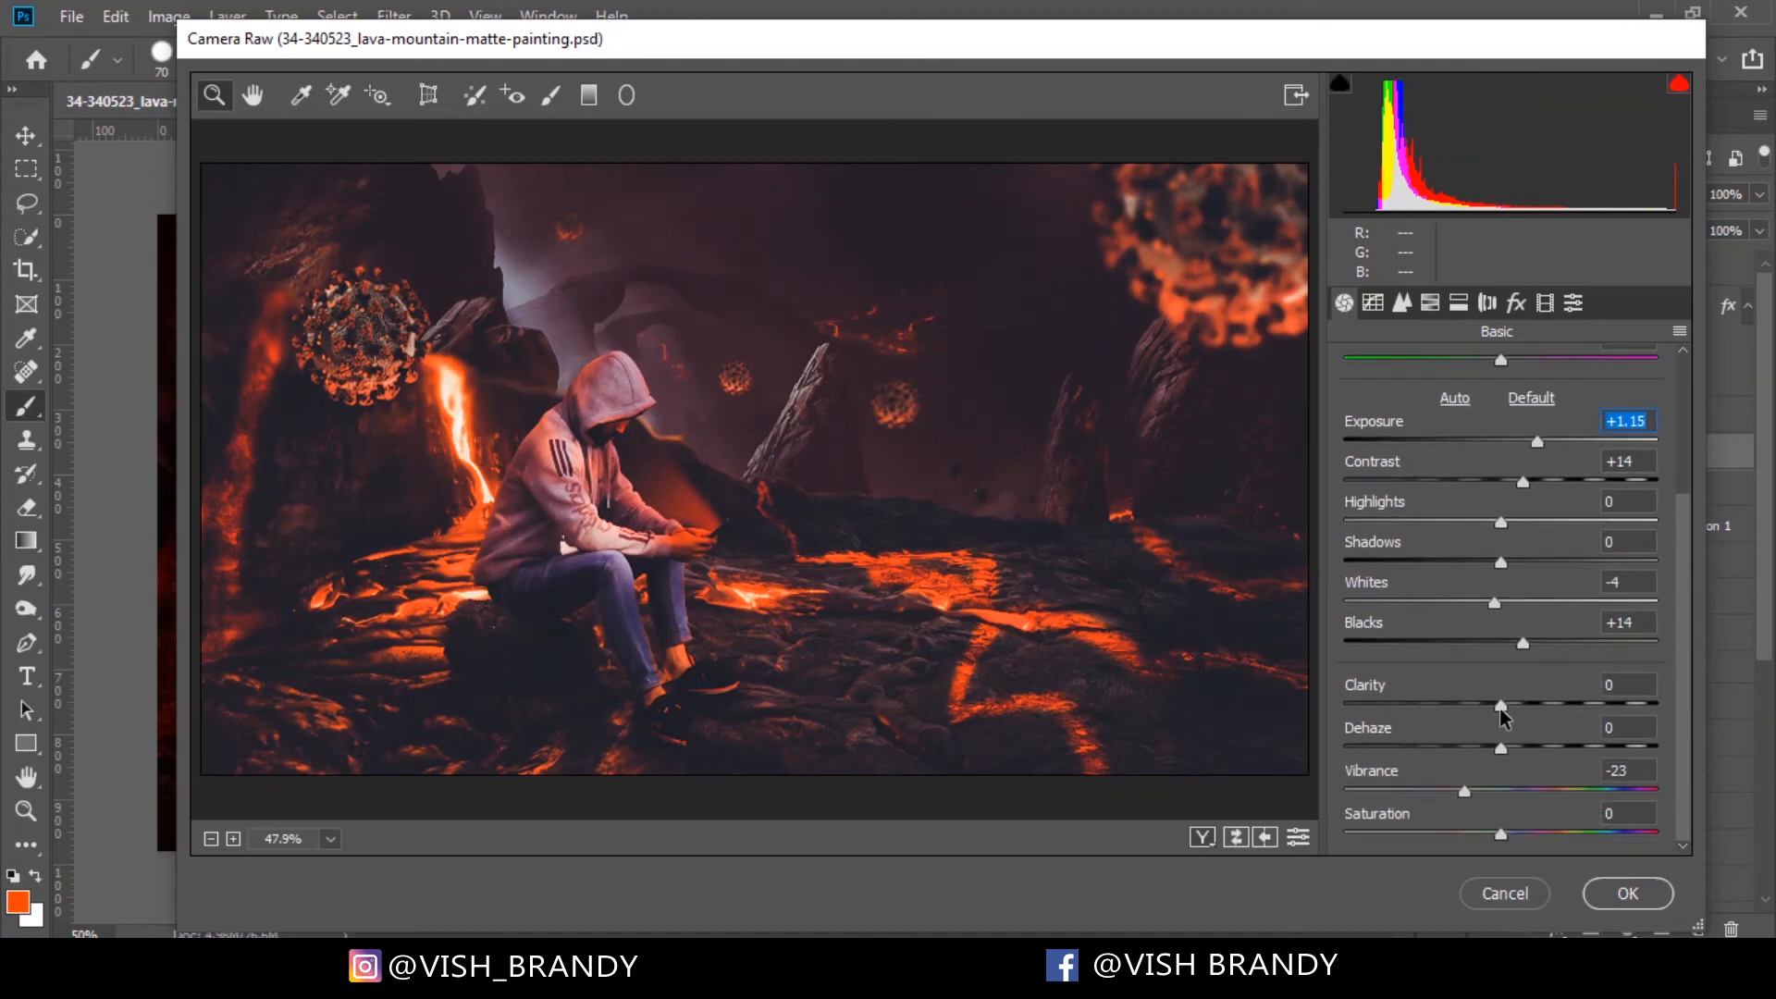
drag(1502, 708, 1530, 705)
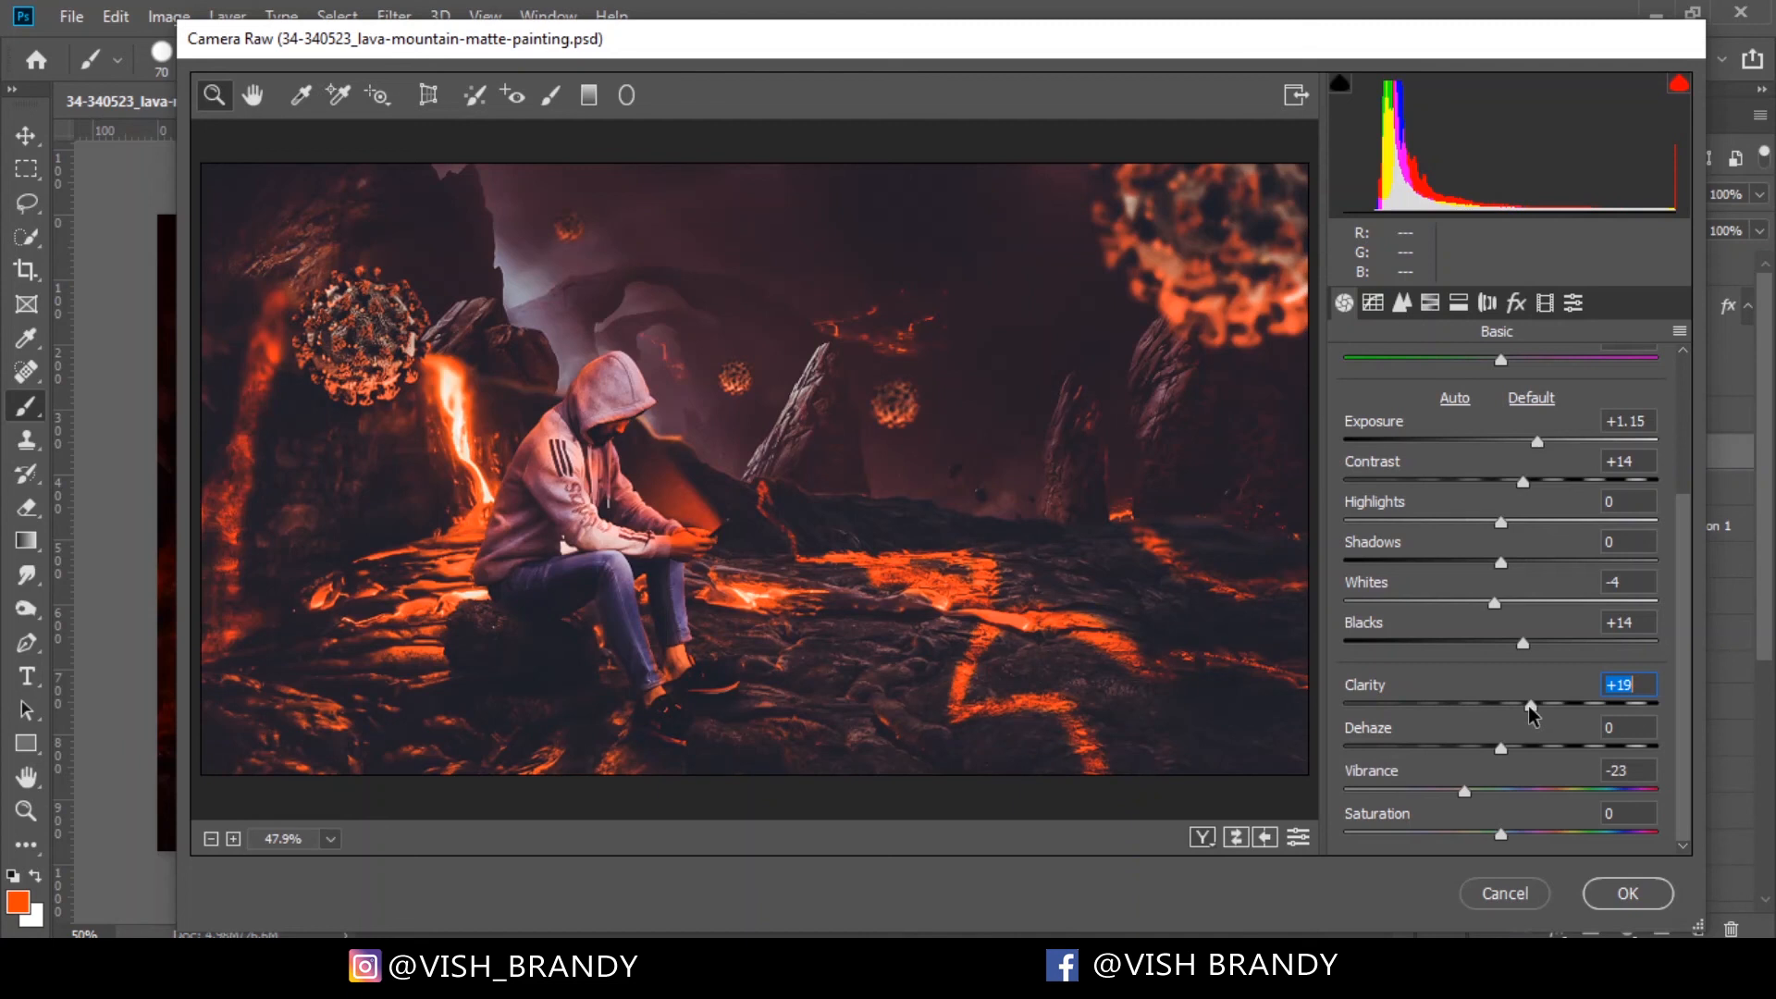
drag(1683, 647, 1681, 515)
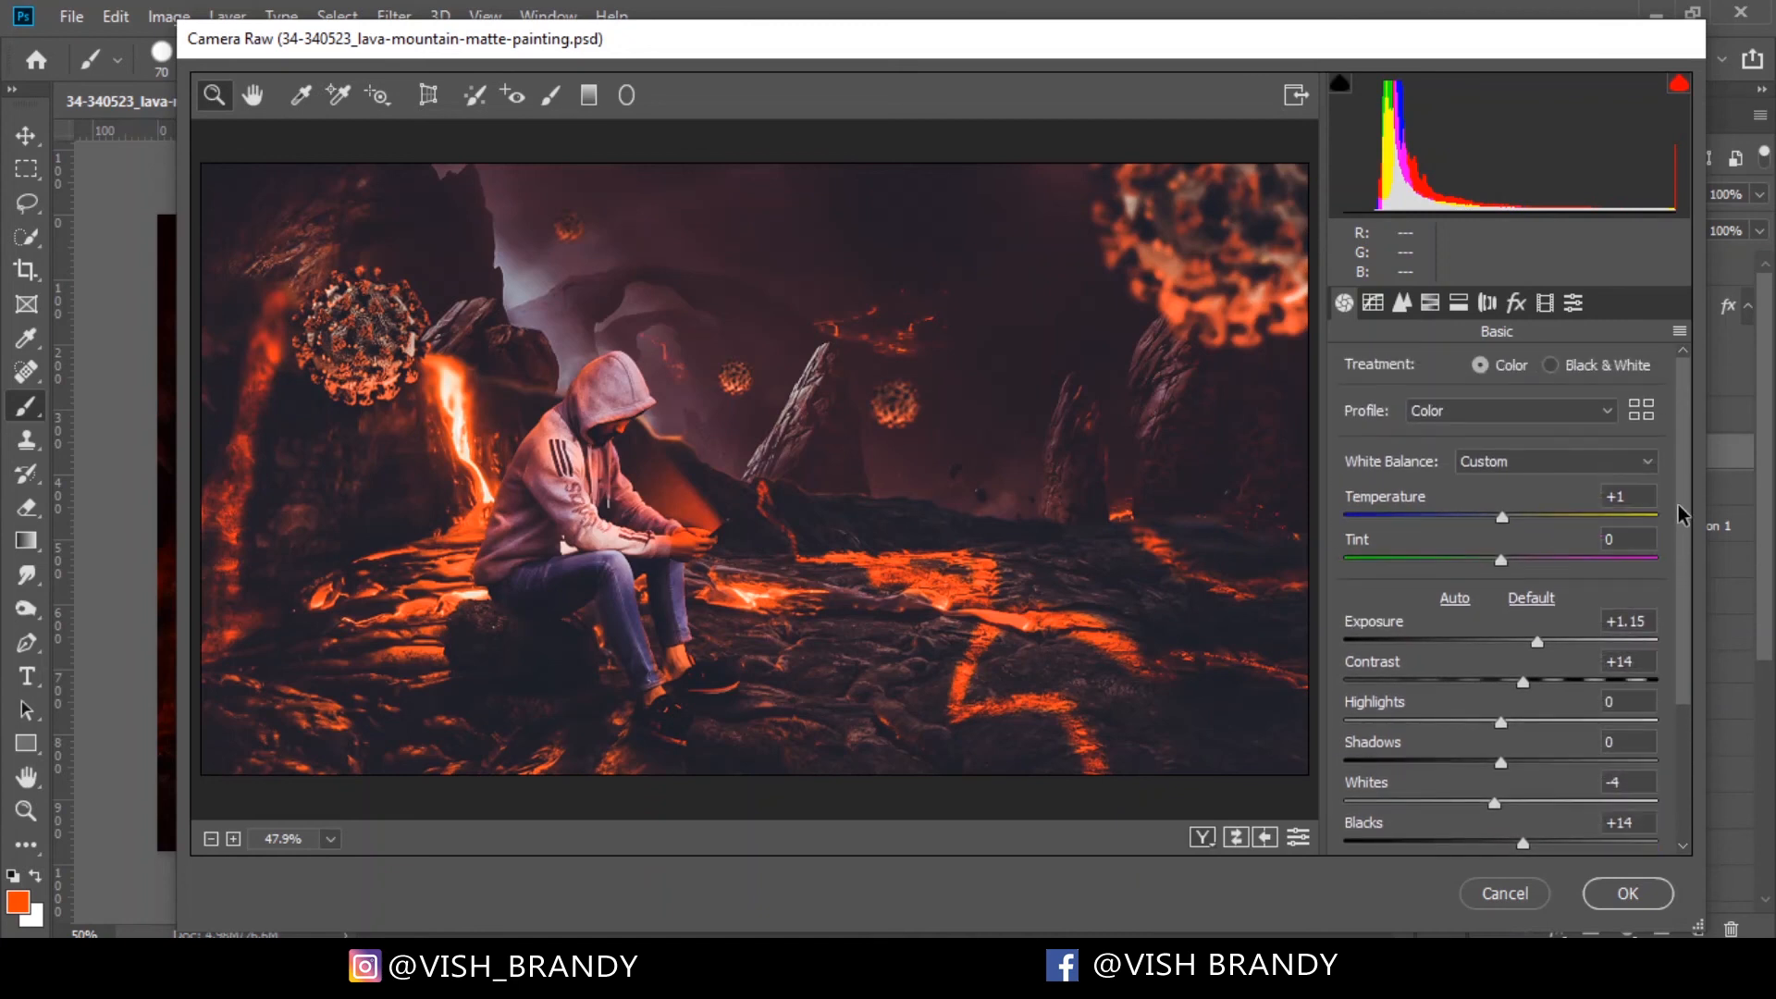
Try a Reds hue of -12 in the HSL adjustments and discard all the Camera Raw changes
click(1430, 304)
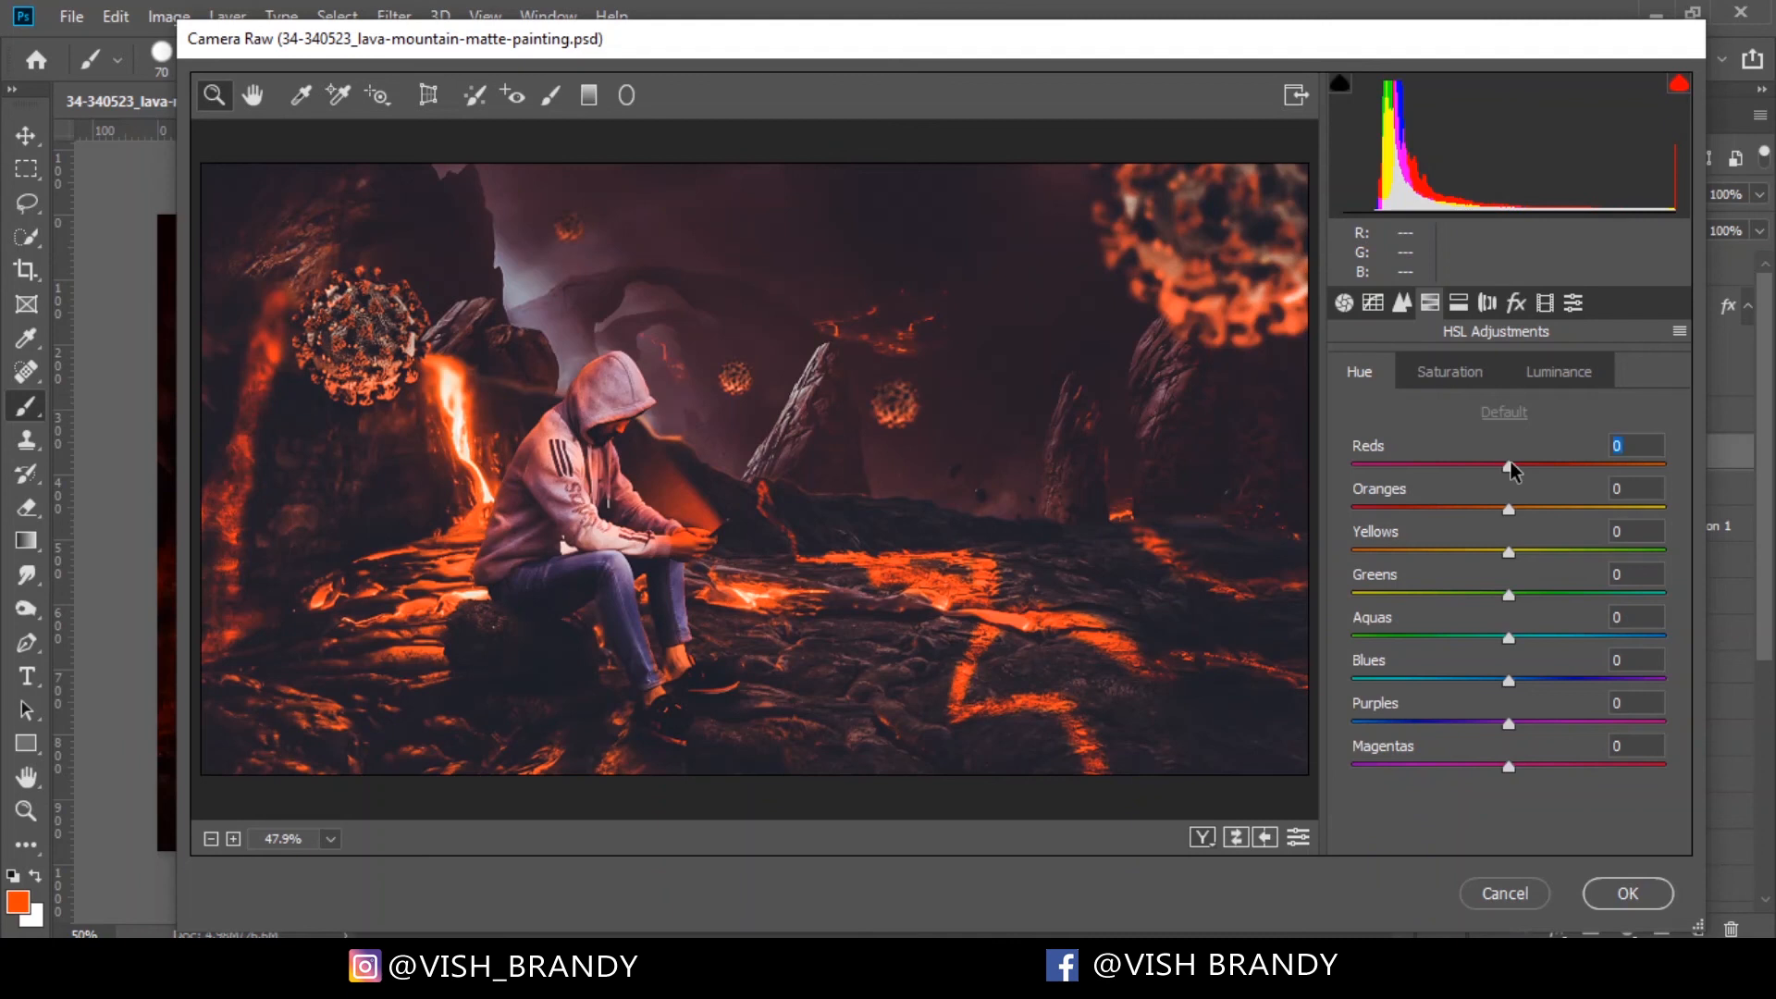
mouse_move(1511, 462)
mouse_down()
mouse_move(1541, 463)
mouse_move(1477, 464)
mouse_move(1493, 464)
mouse_up()
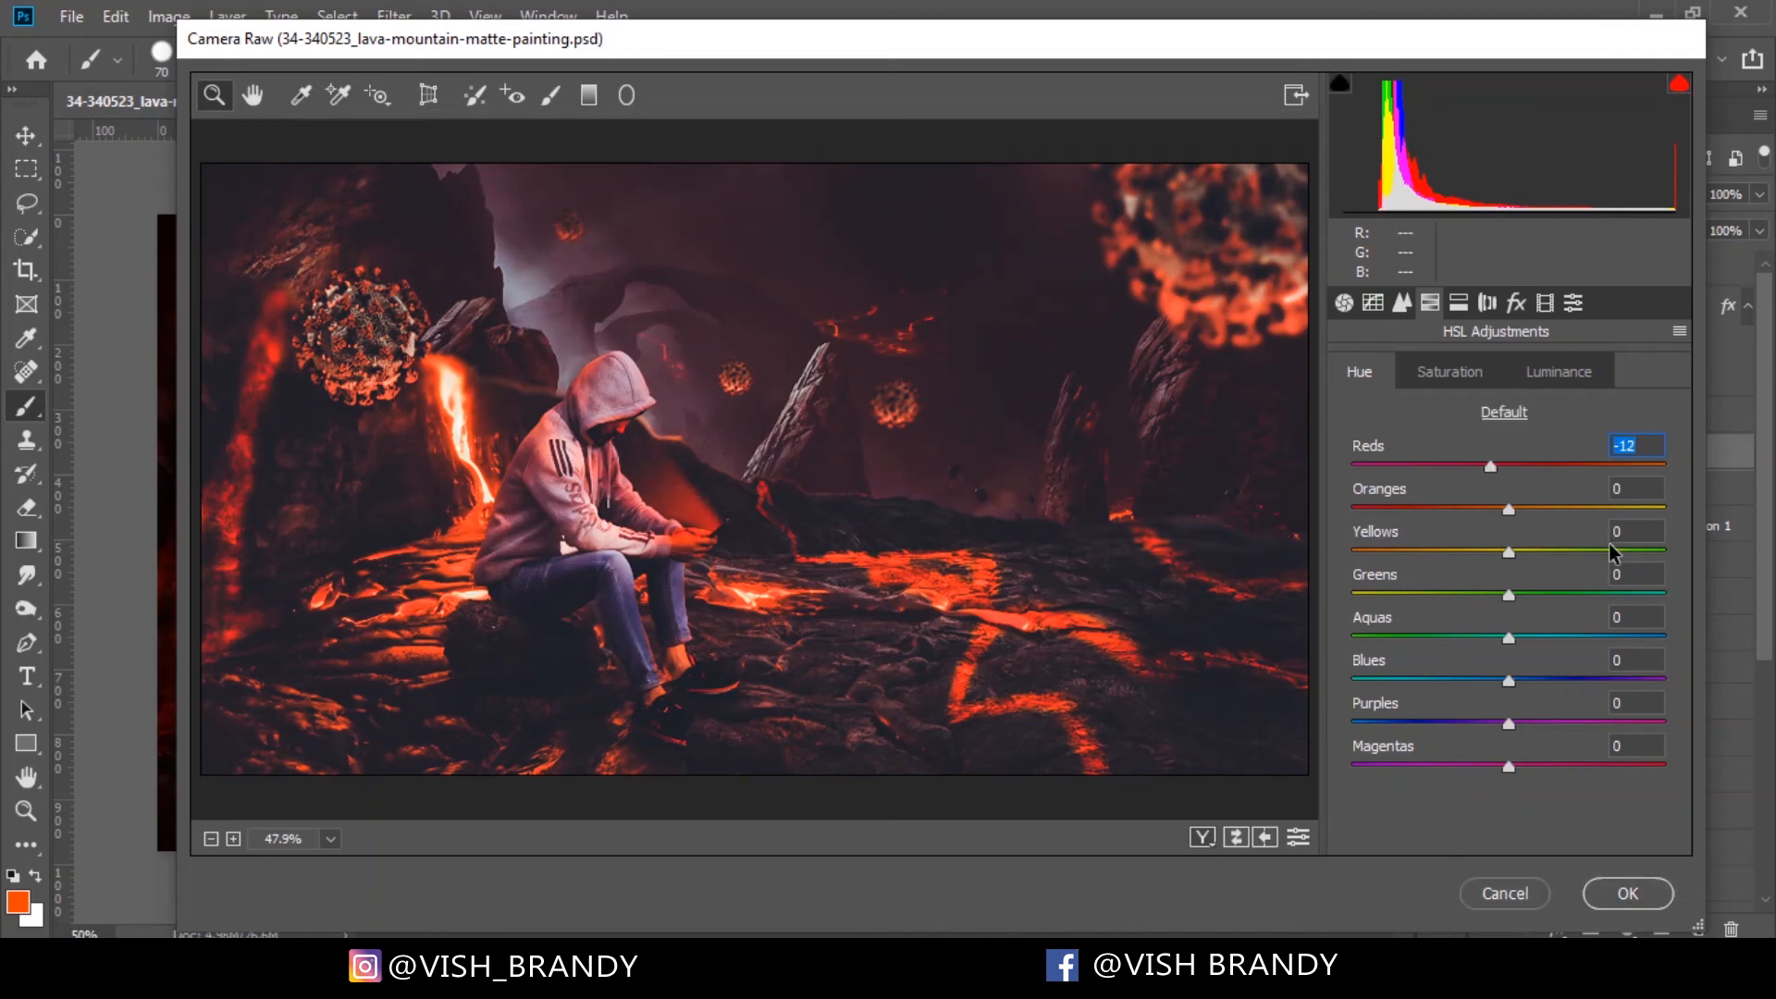
click(1505, 893)
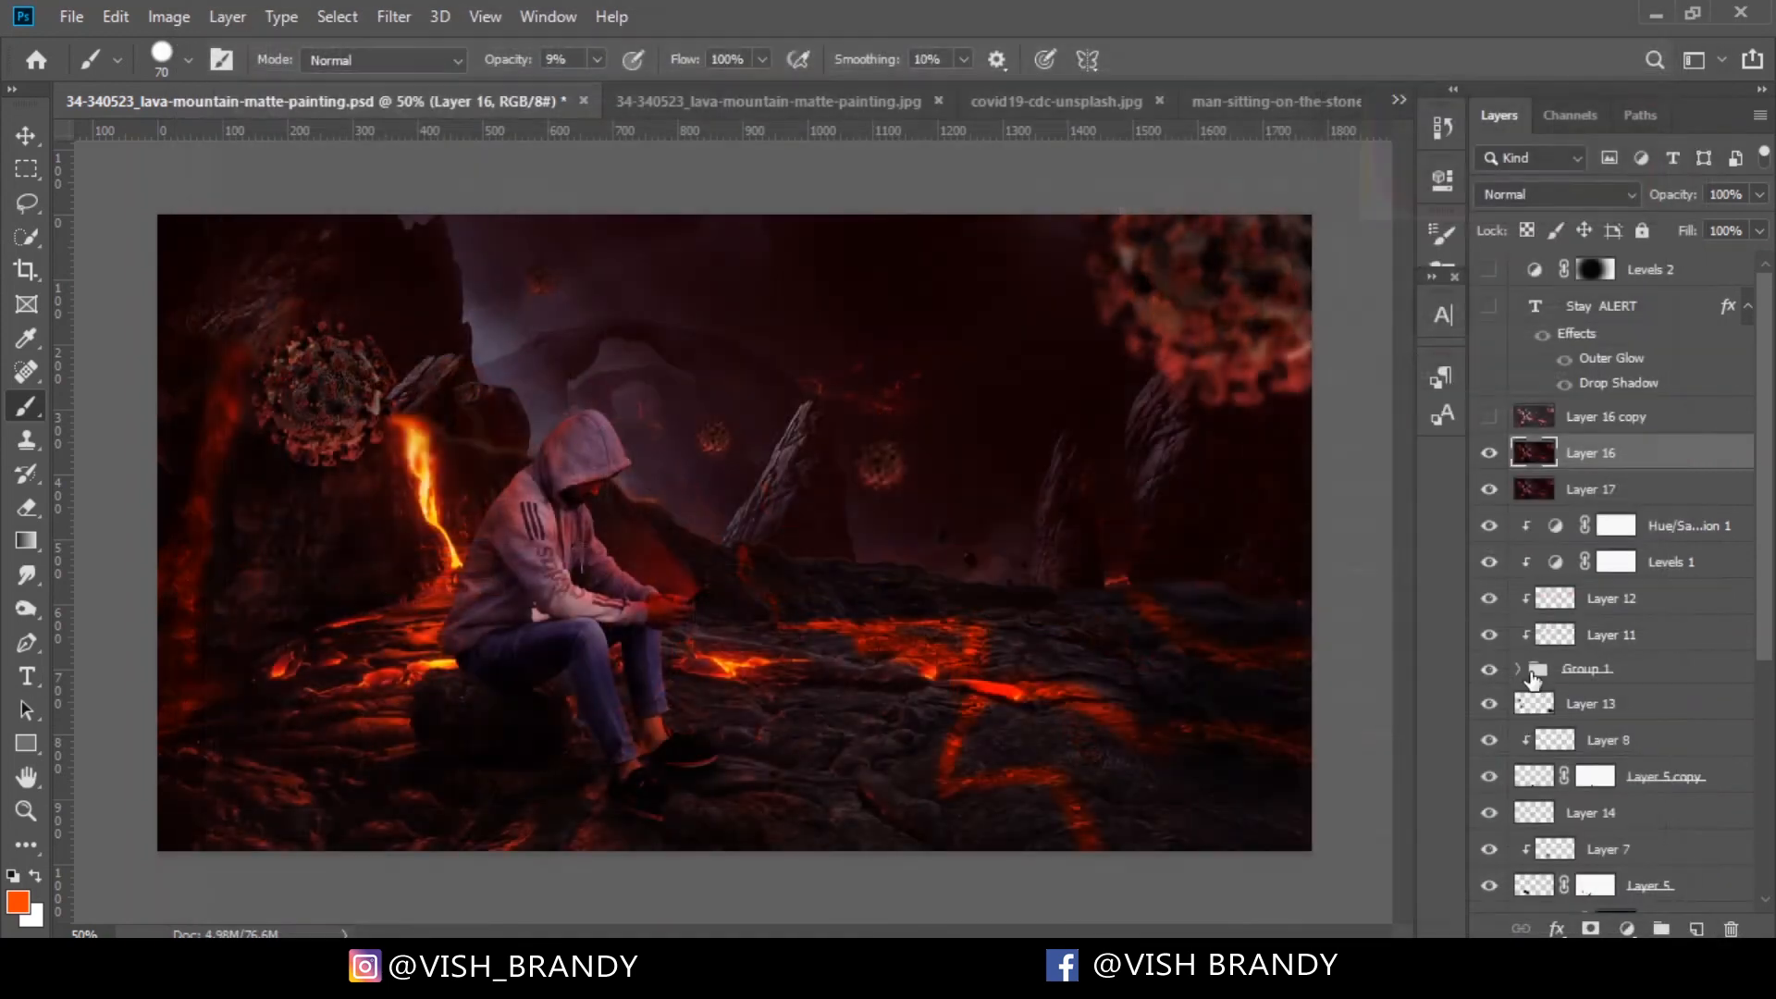
Make Layer 16 copy and the Stay ALERT text layer visible, leaving the text layer selected
click(1489, 417)
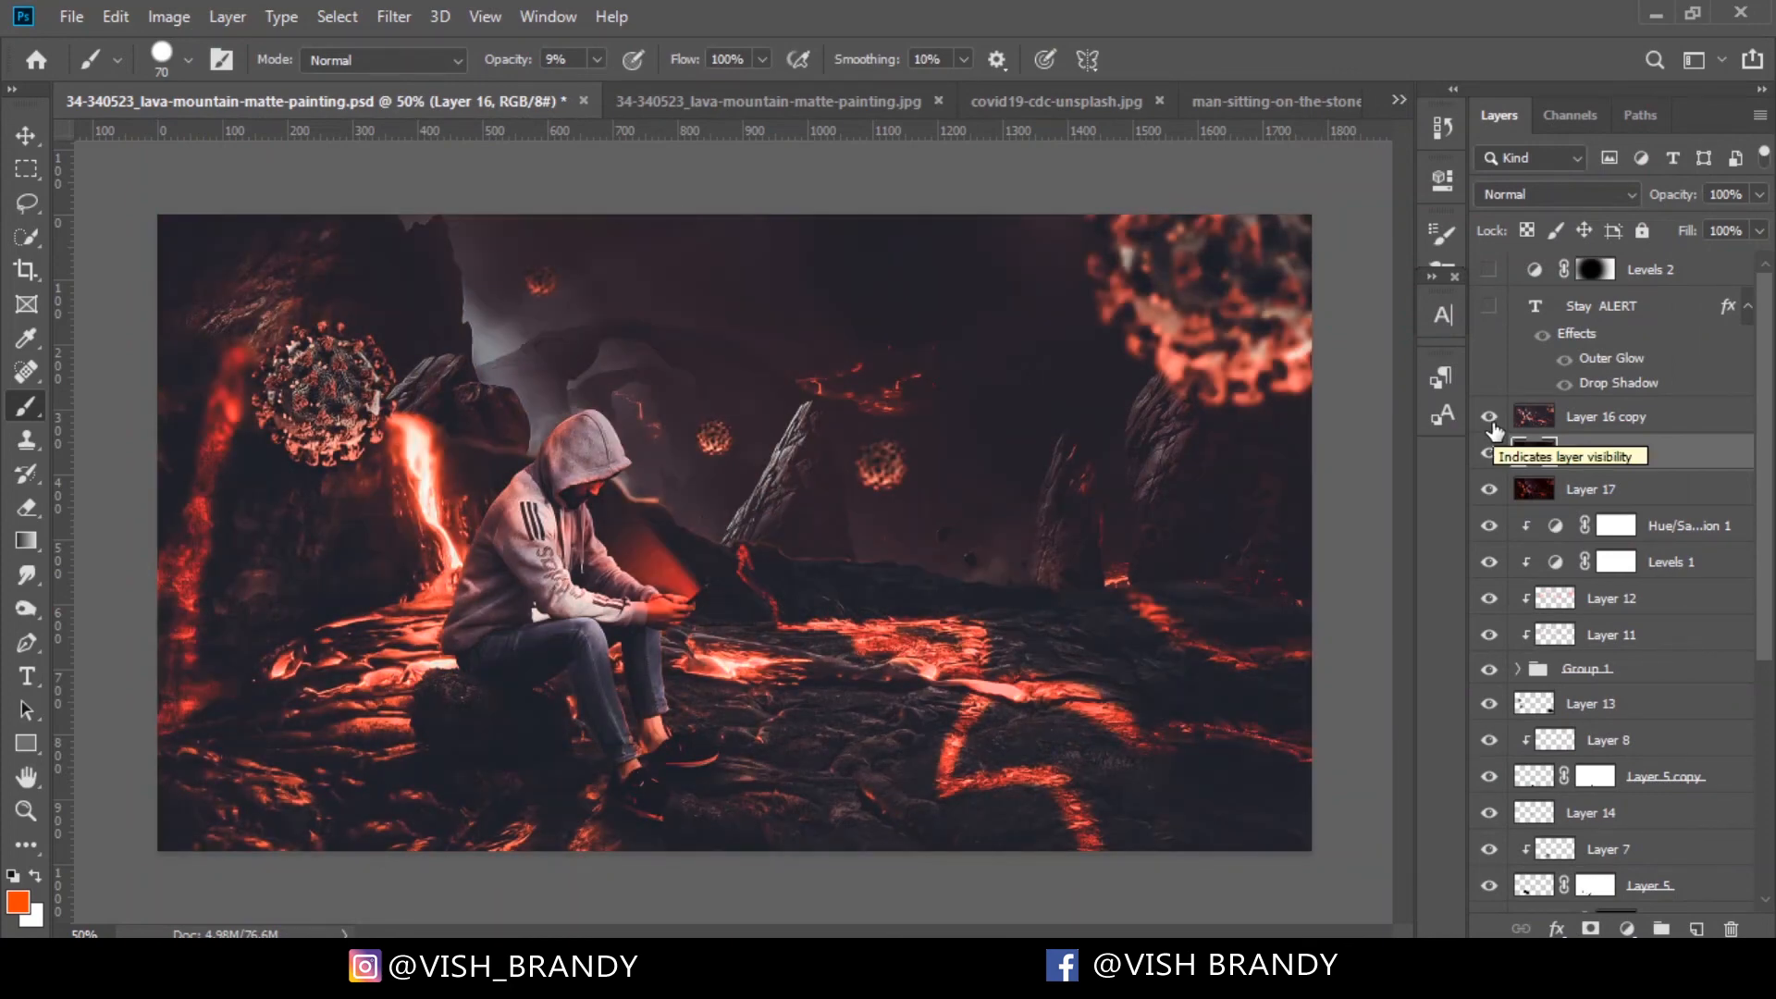
click(1628, 422)
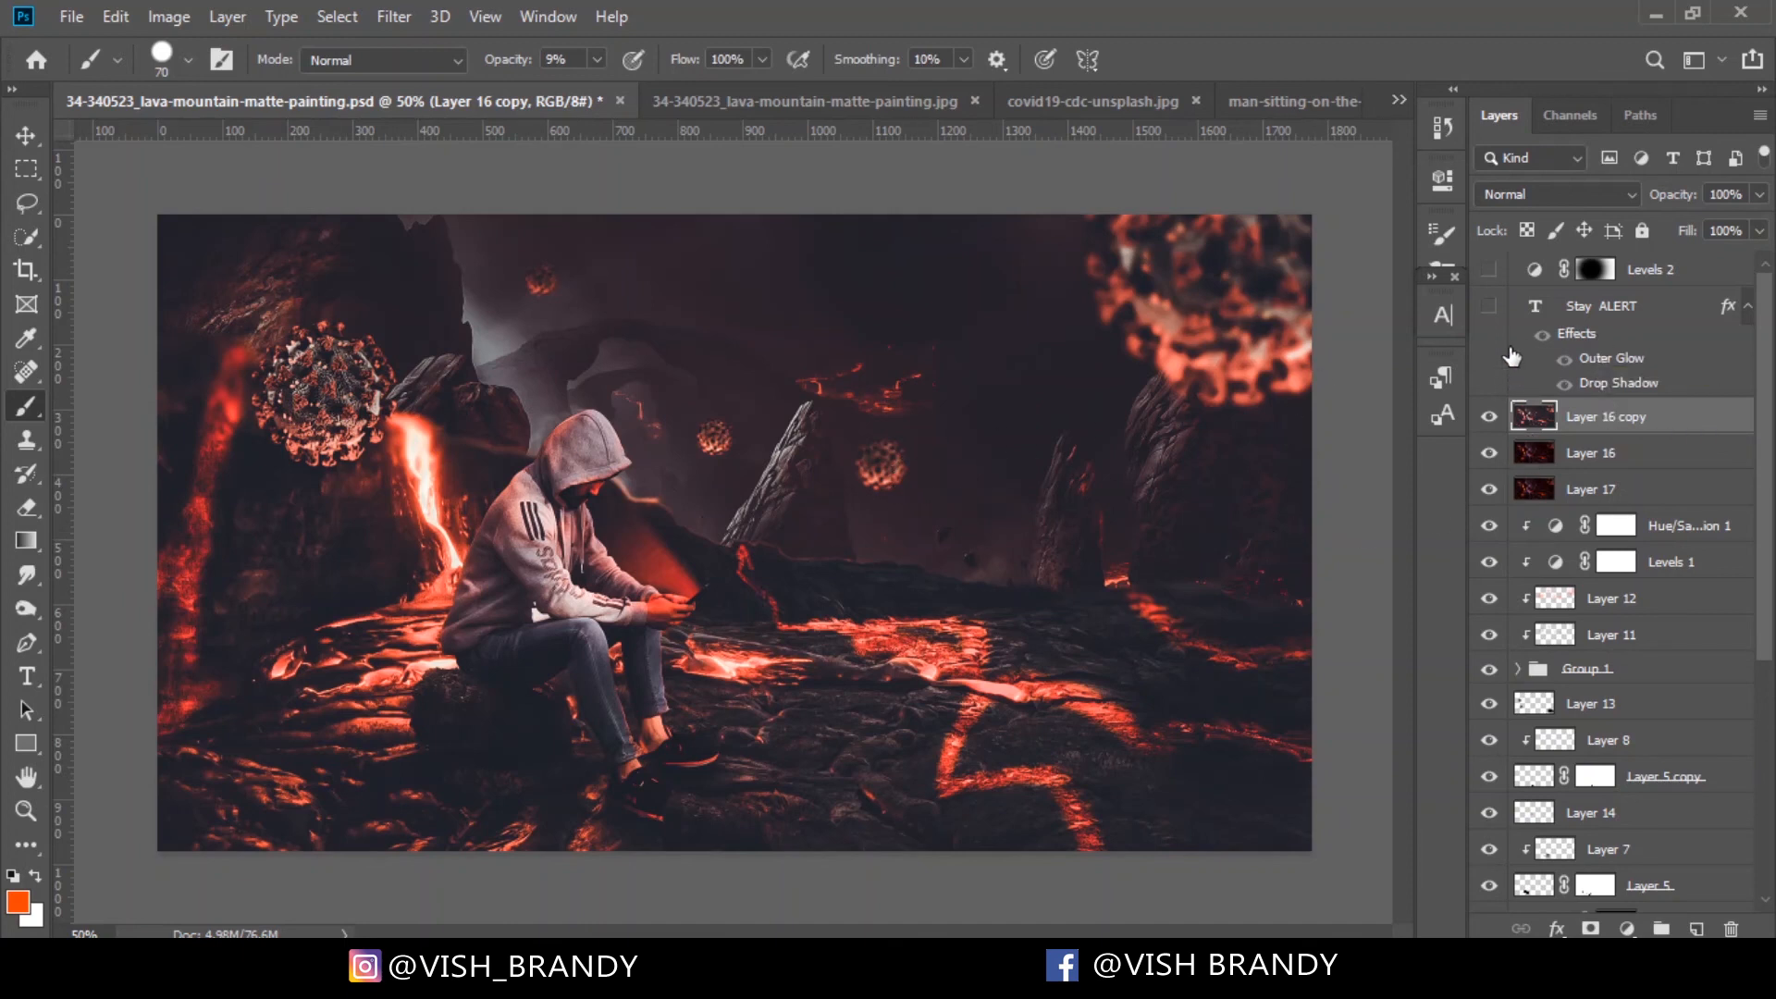
click(1488, 306)
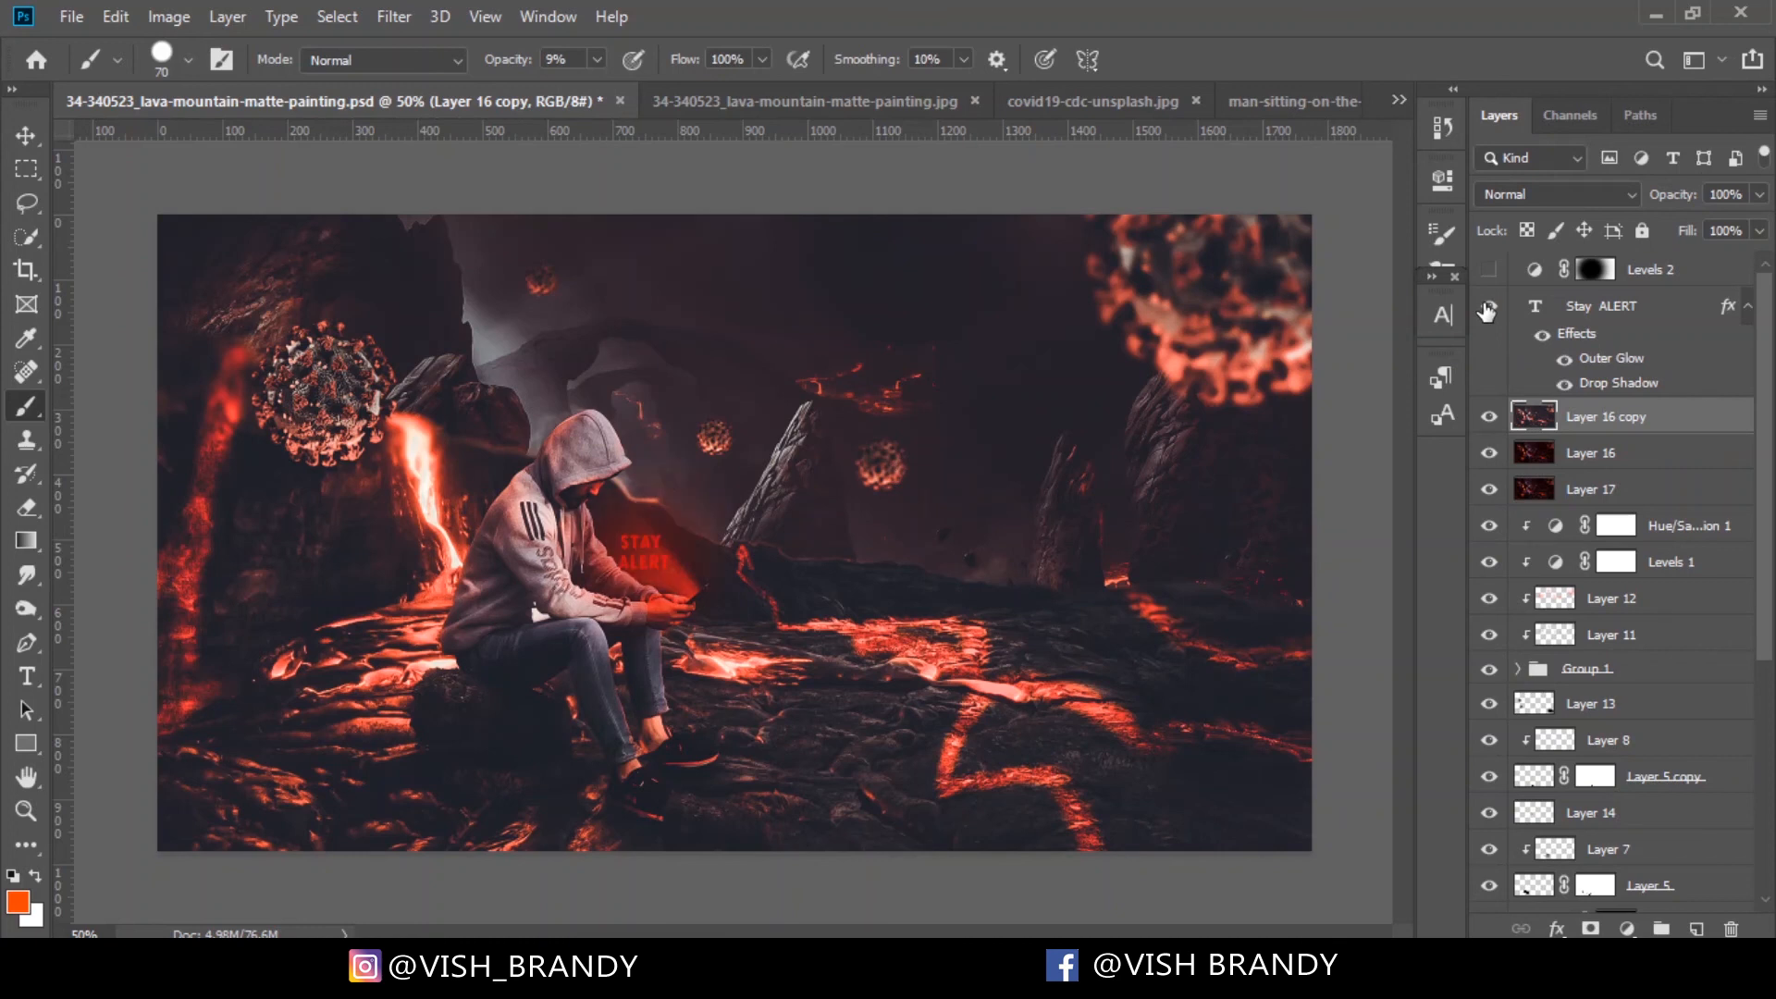
click(1580, 313)
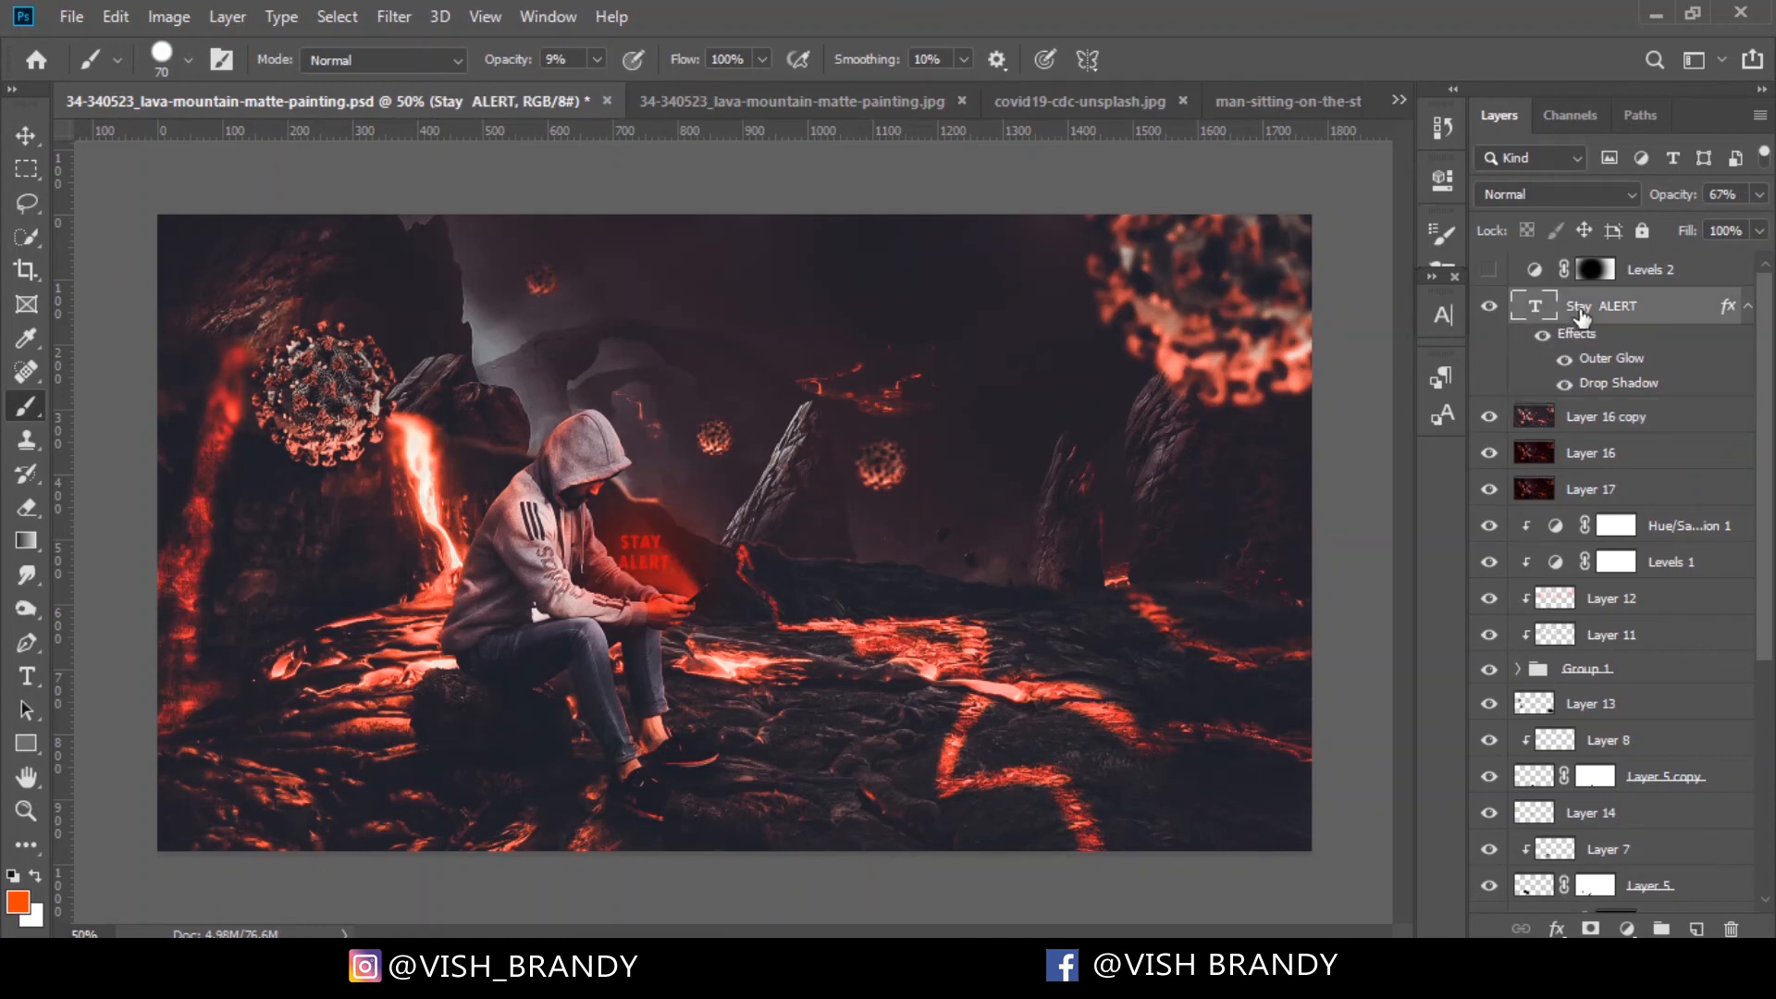
Compare the Stay ALERT text with and without its Drop Shadow and Outer Glow effects, leaving both effects on
click(1564, 385)
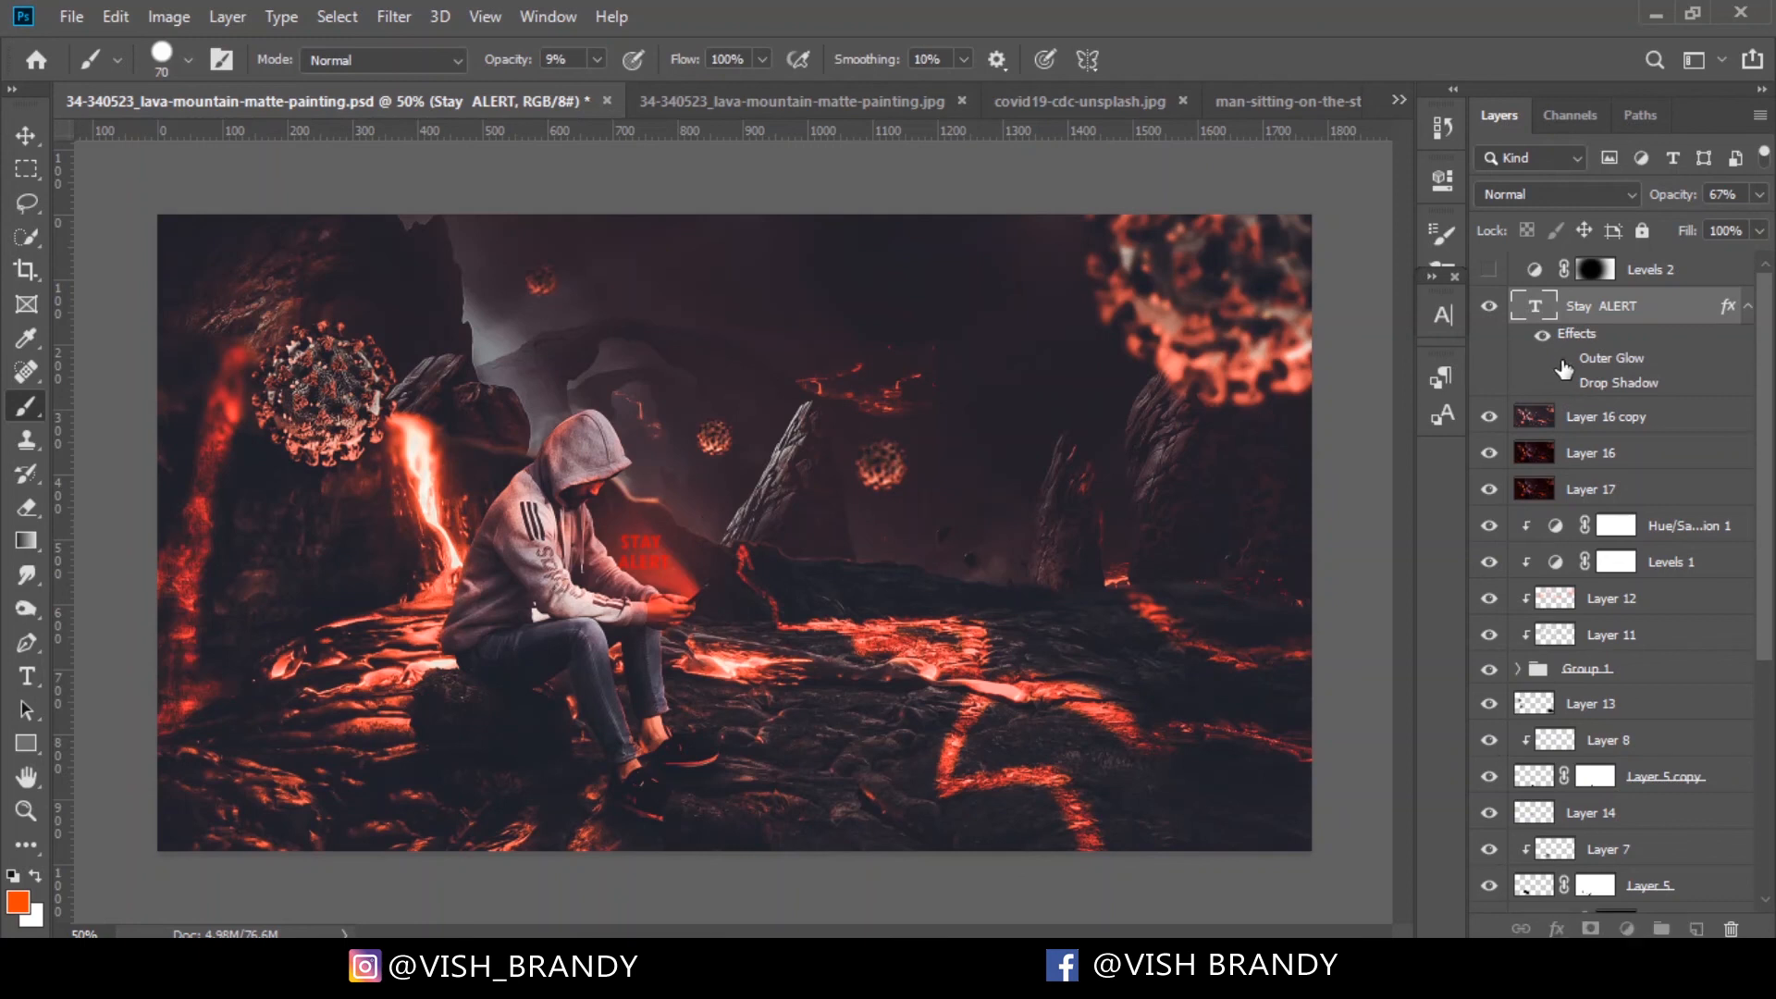
click(1563, 361)
click(1564, 359)
click(1565, 384)
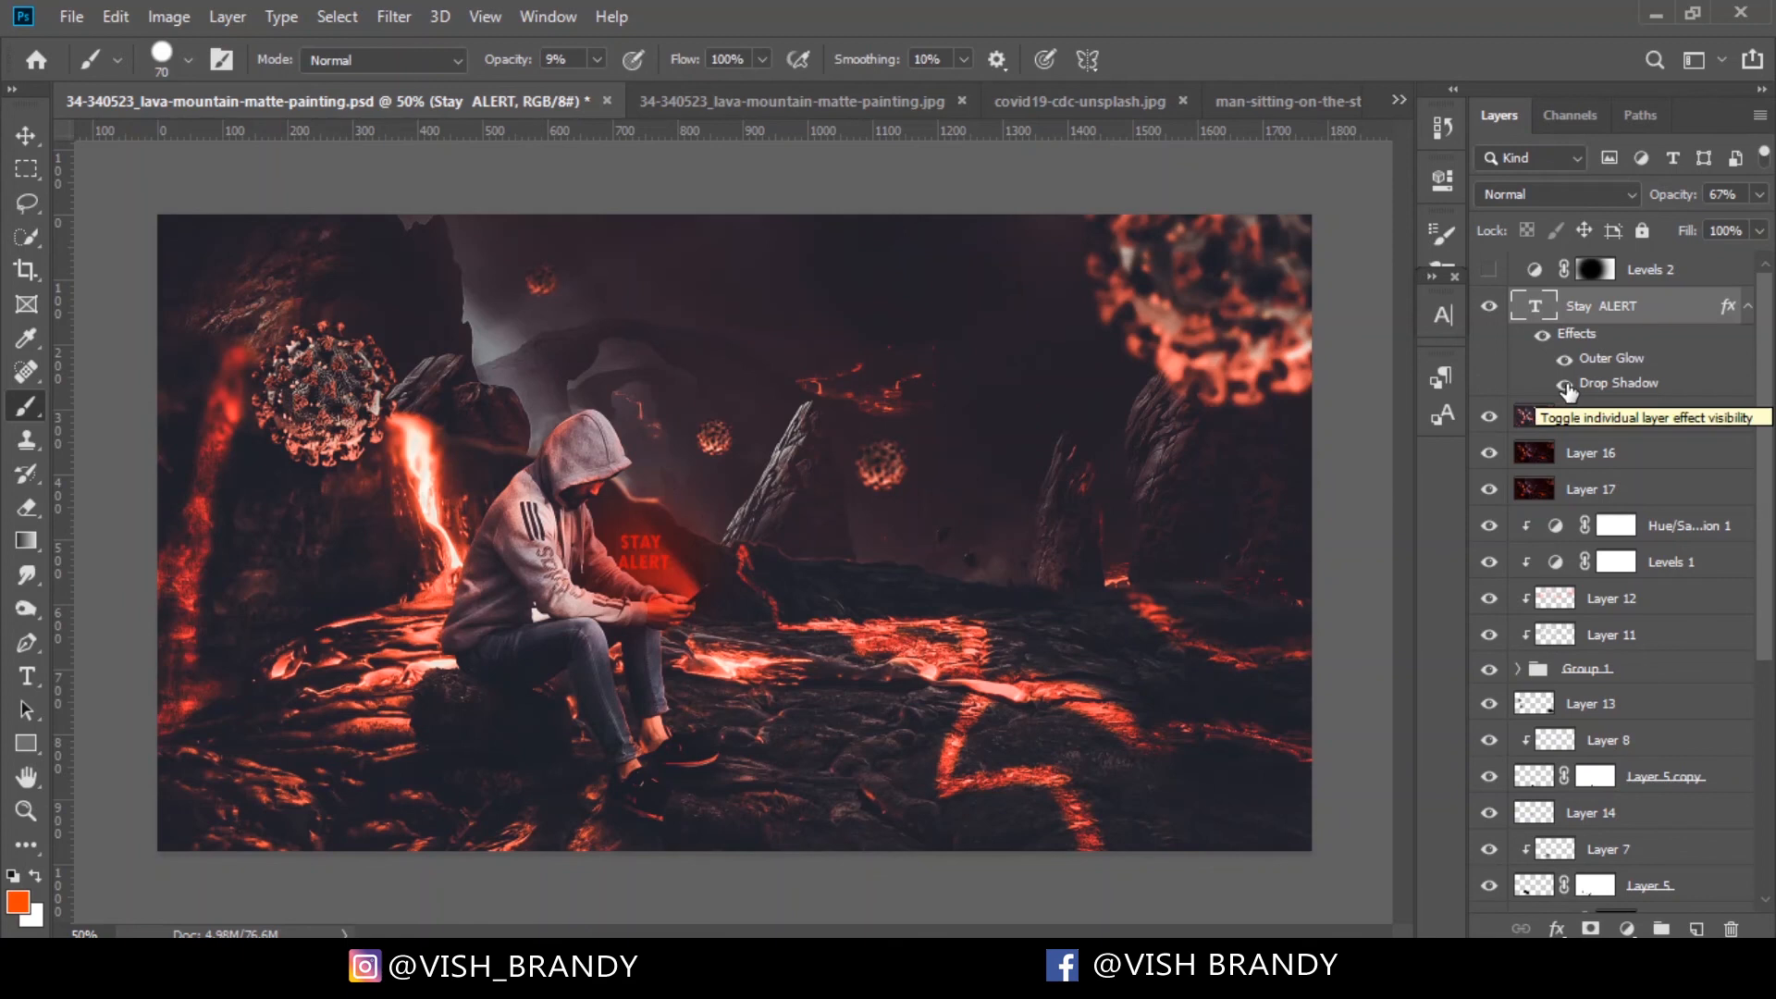
Open the Layer Style settings of the Stay ALERT text and examine its Drop Shadow options
right_click(1645, 315)
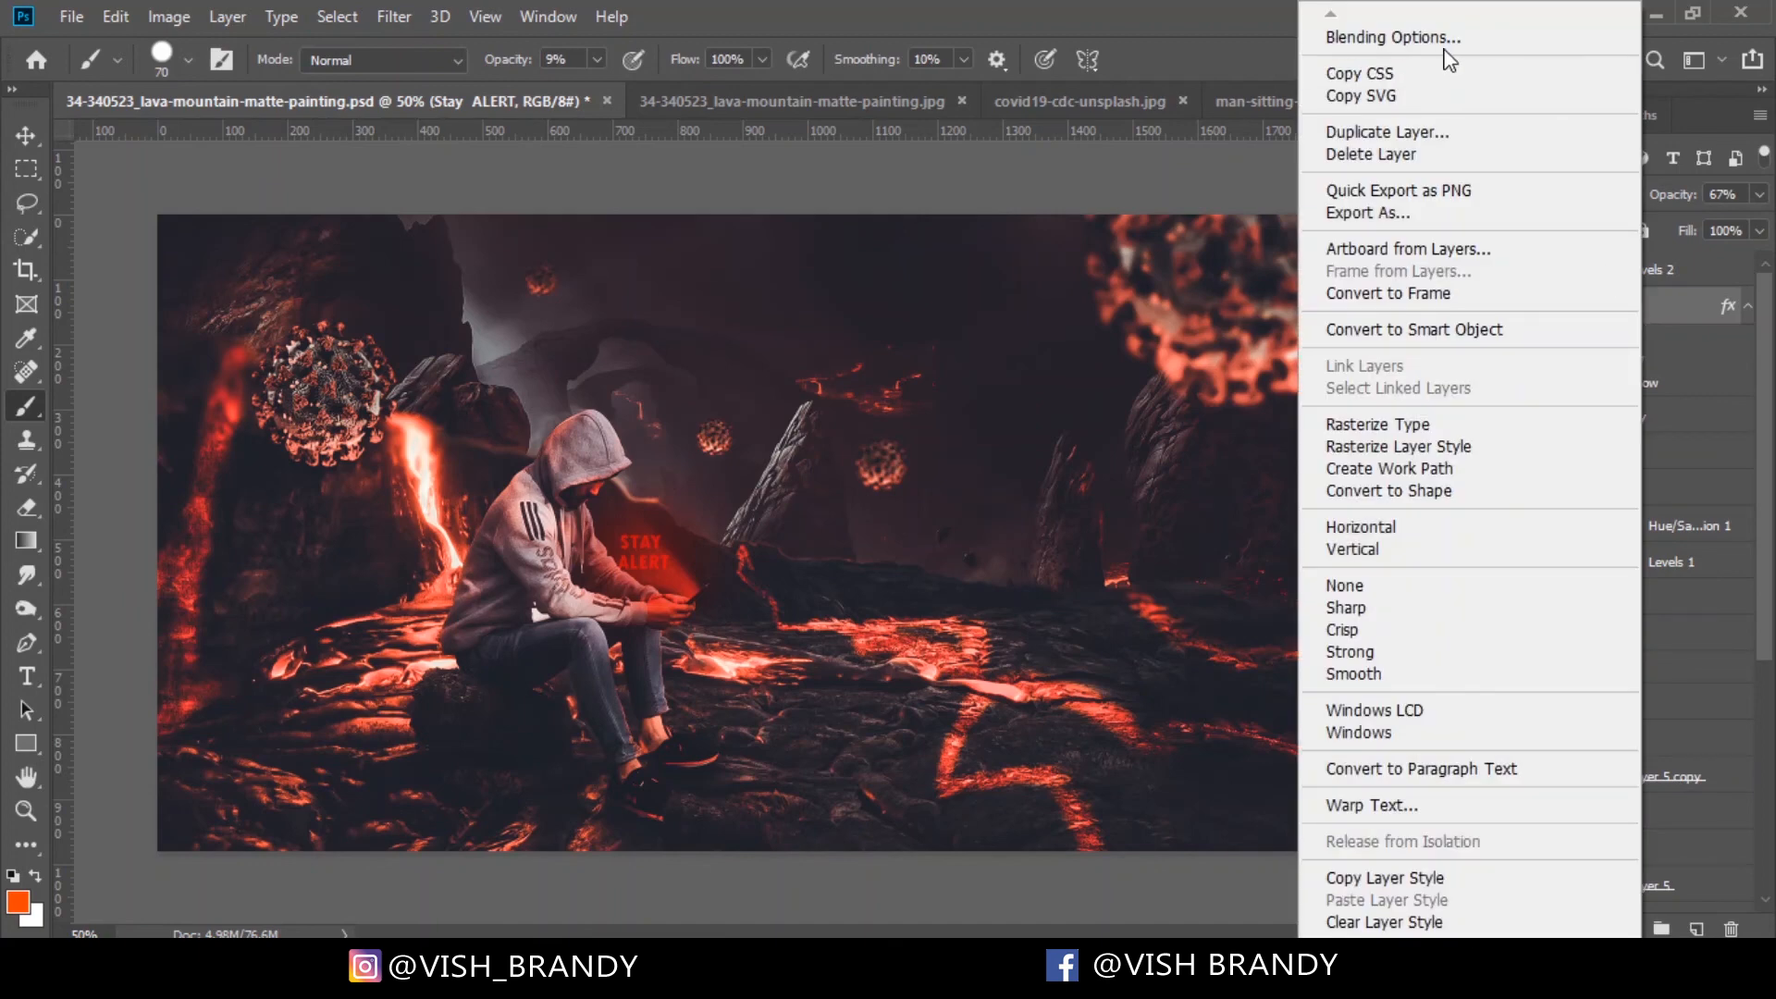
click(1445, 51)
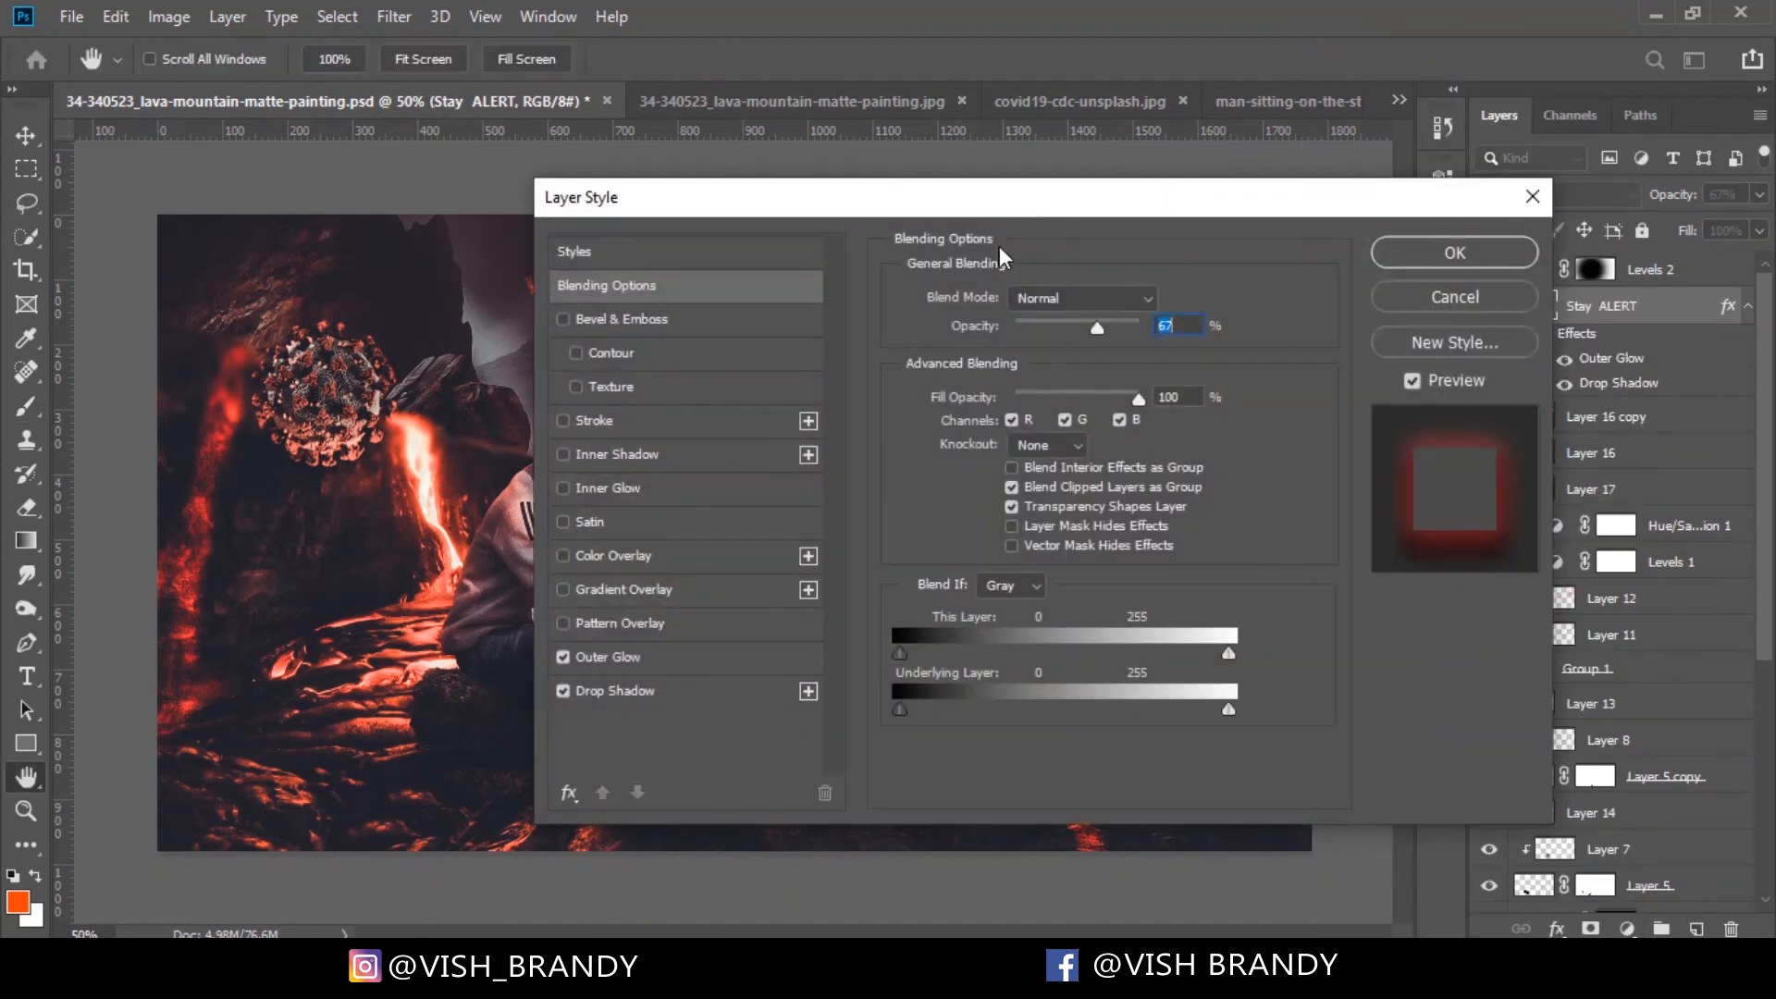
drag(977, 213, 1346, 210)
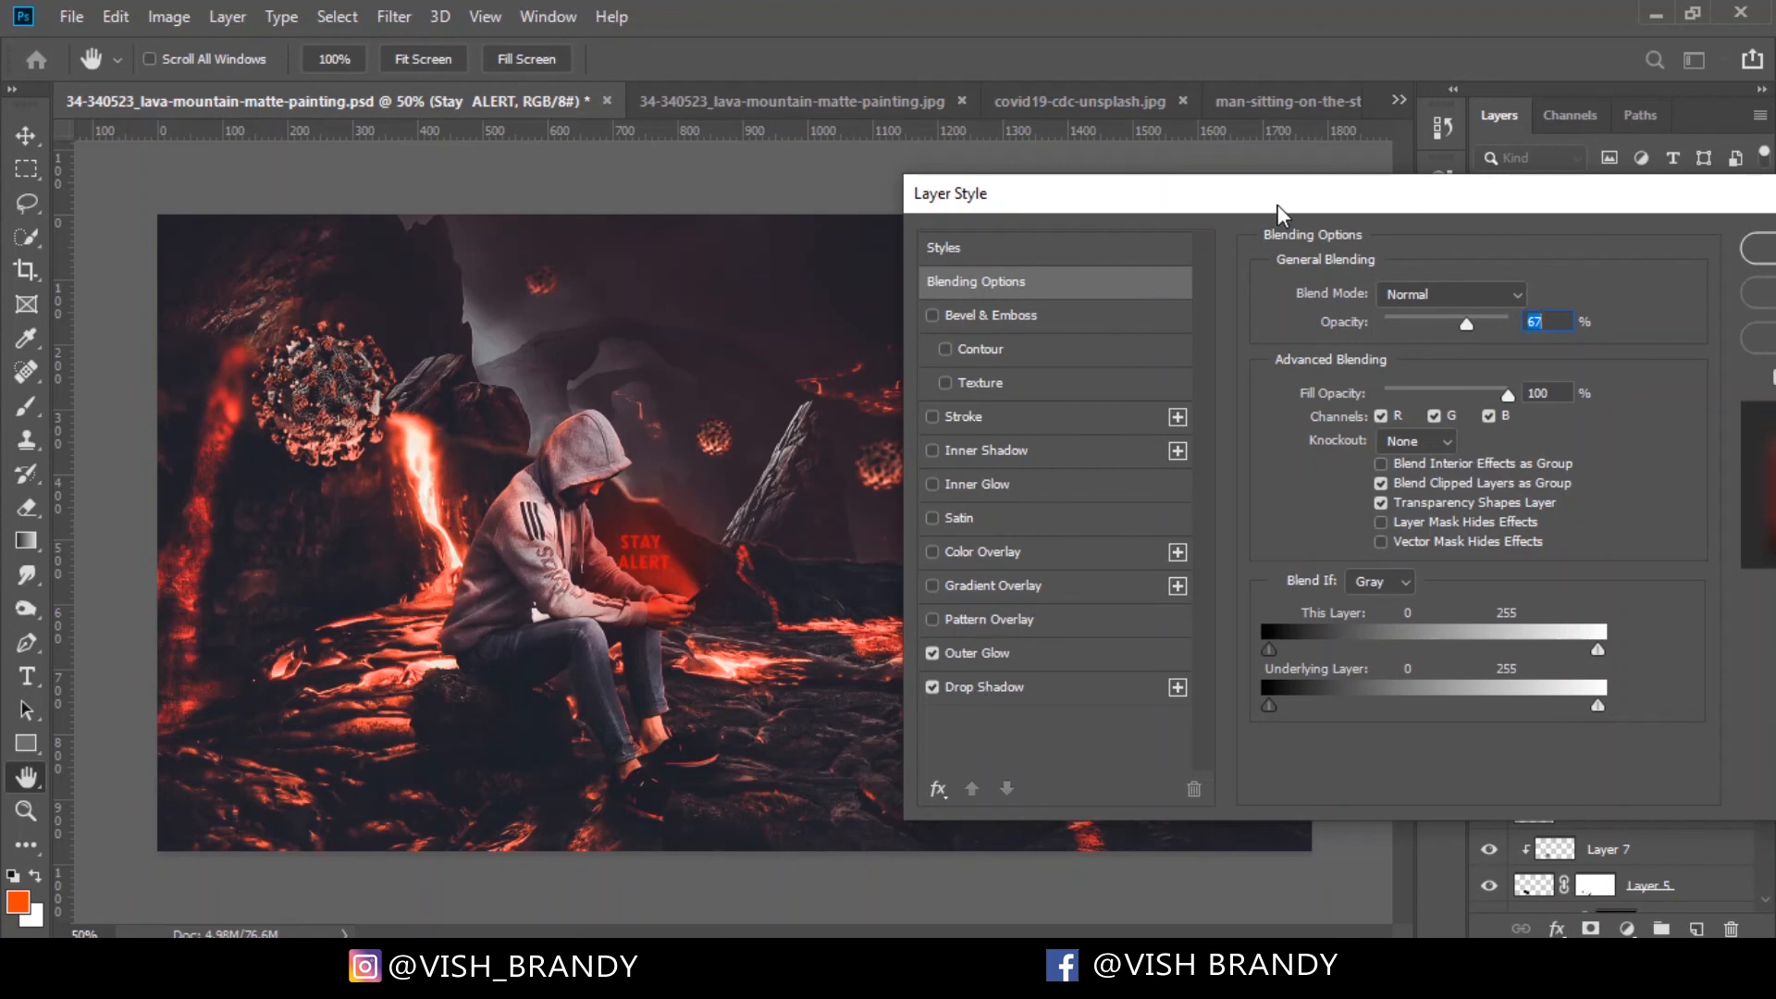
drag(1278, 204, 934, 204)
click(641, 683)
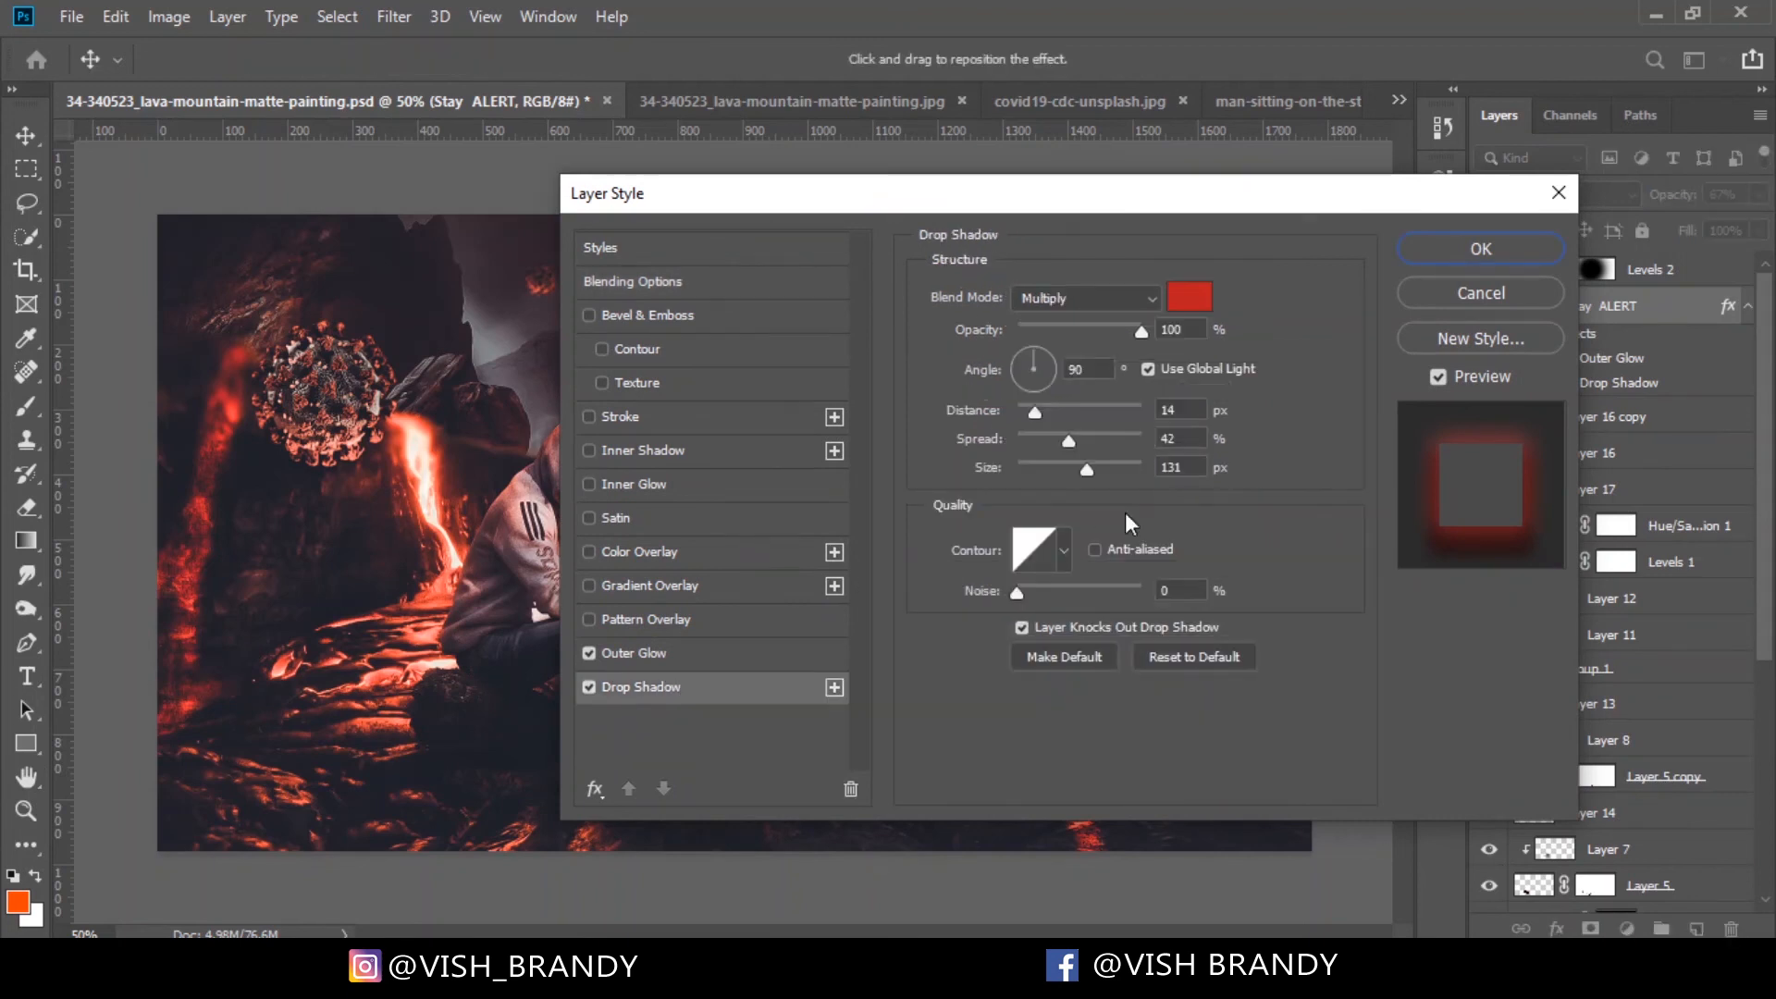
drag(1119, 190, 947, 218)
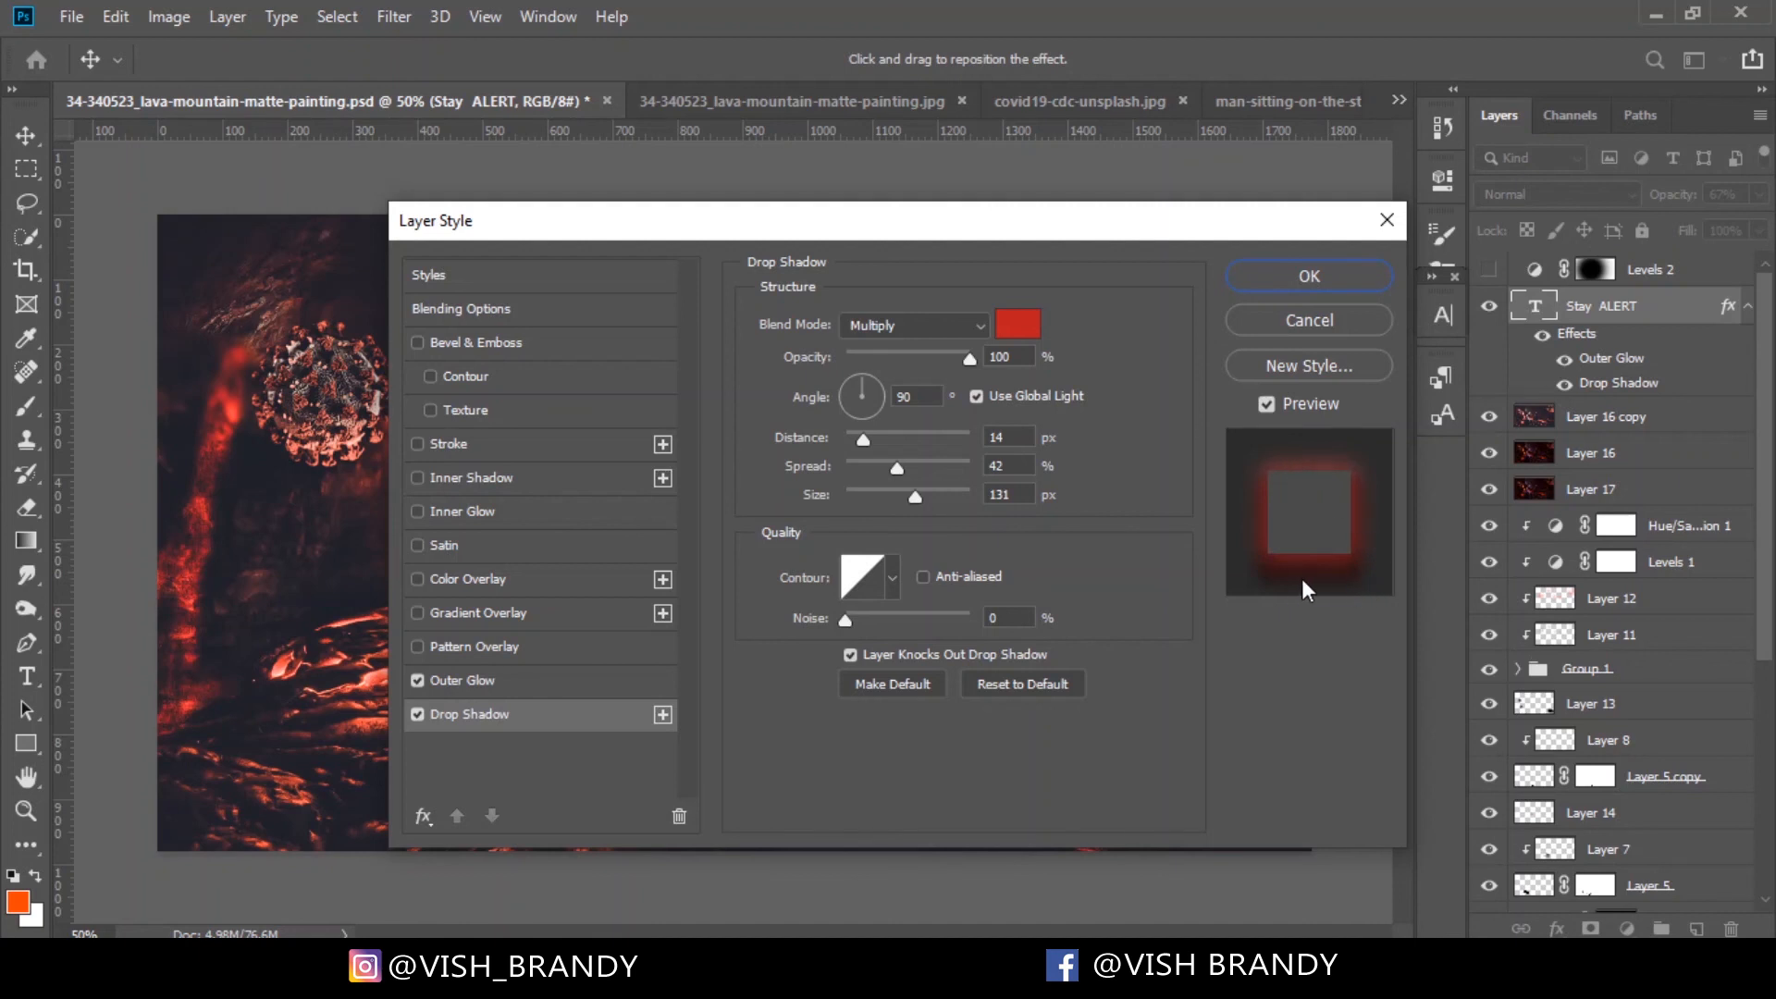
Try the Drop Shadow at 0% opacity, return it to 100%, and discard the layer style changes
drag(968, 360, 825, 357)
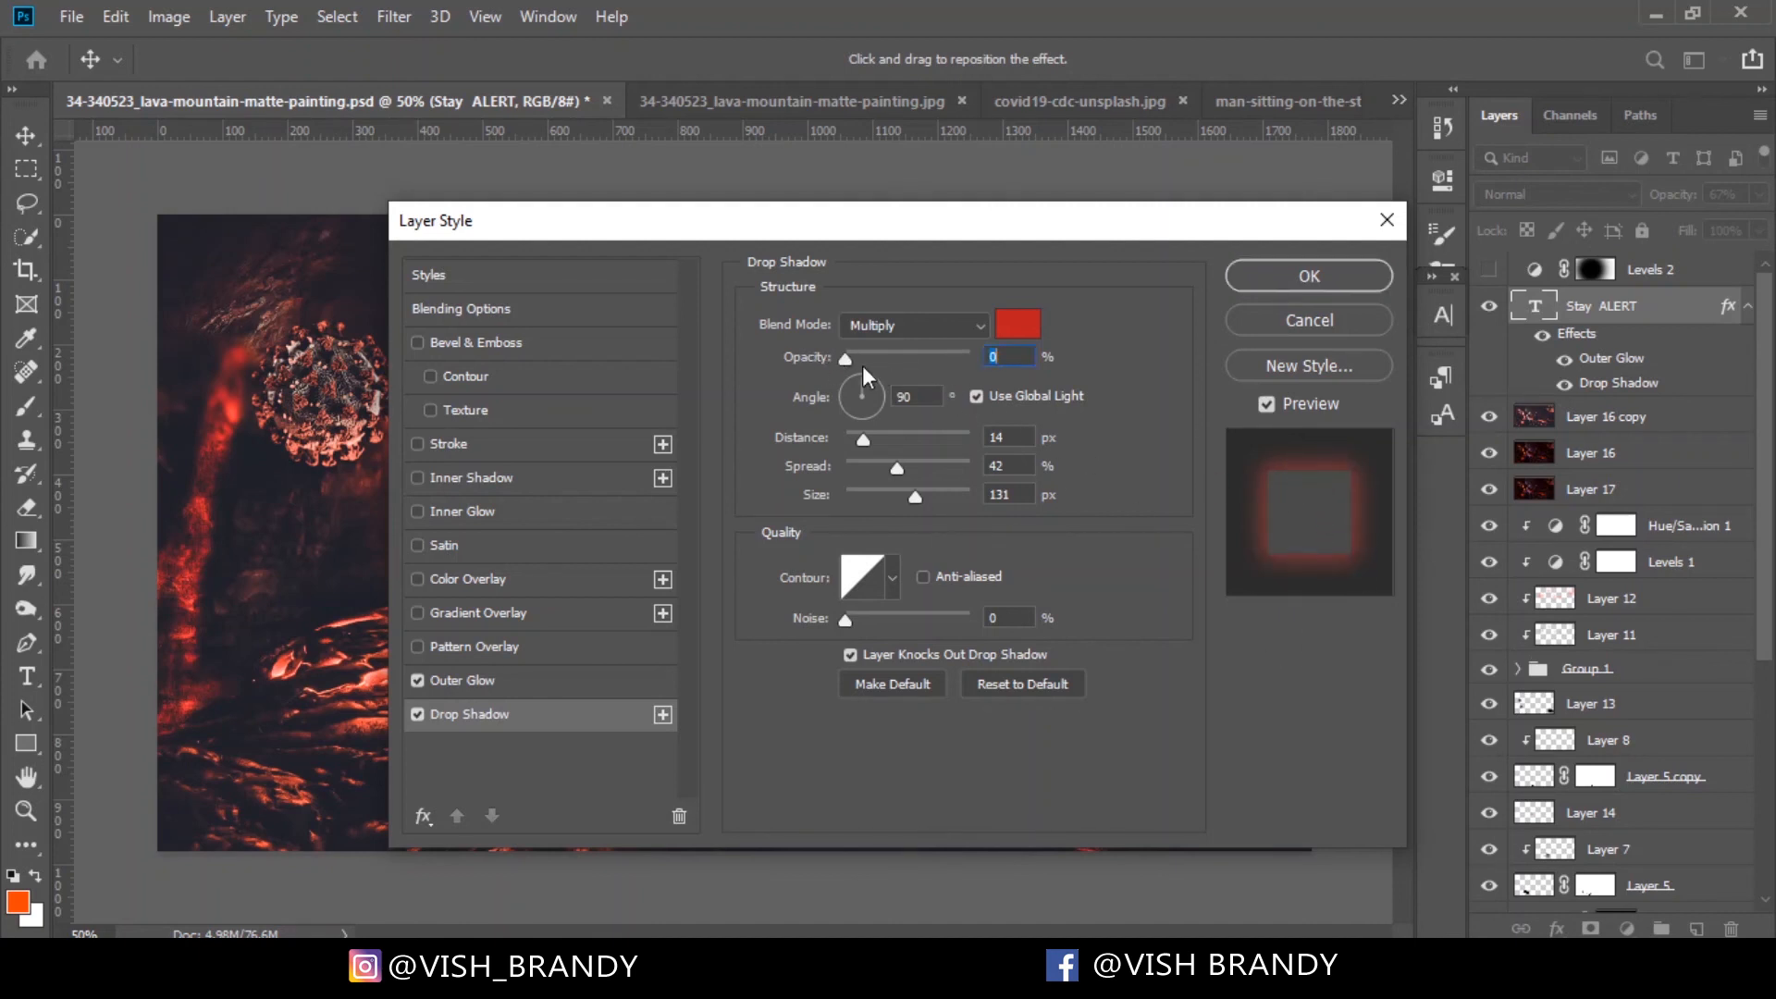
text(100)
drag(990, 227, 1445, 170)
drag(957, 262, 922, 267)
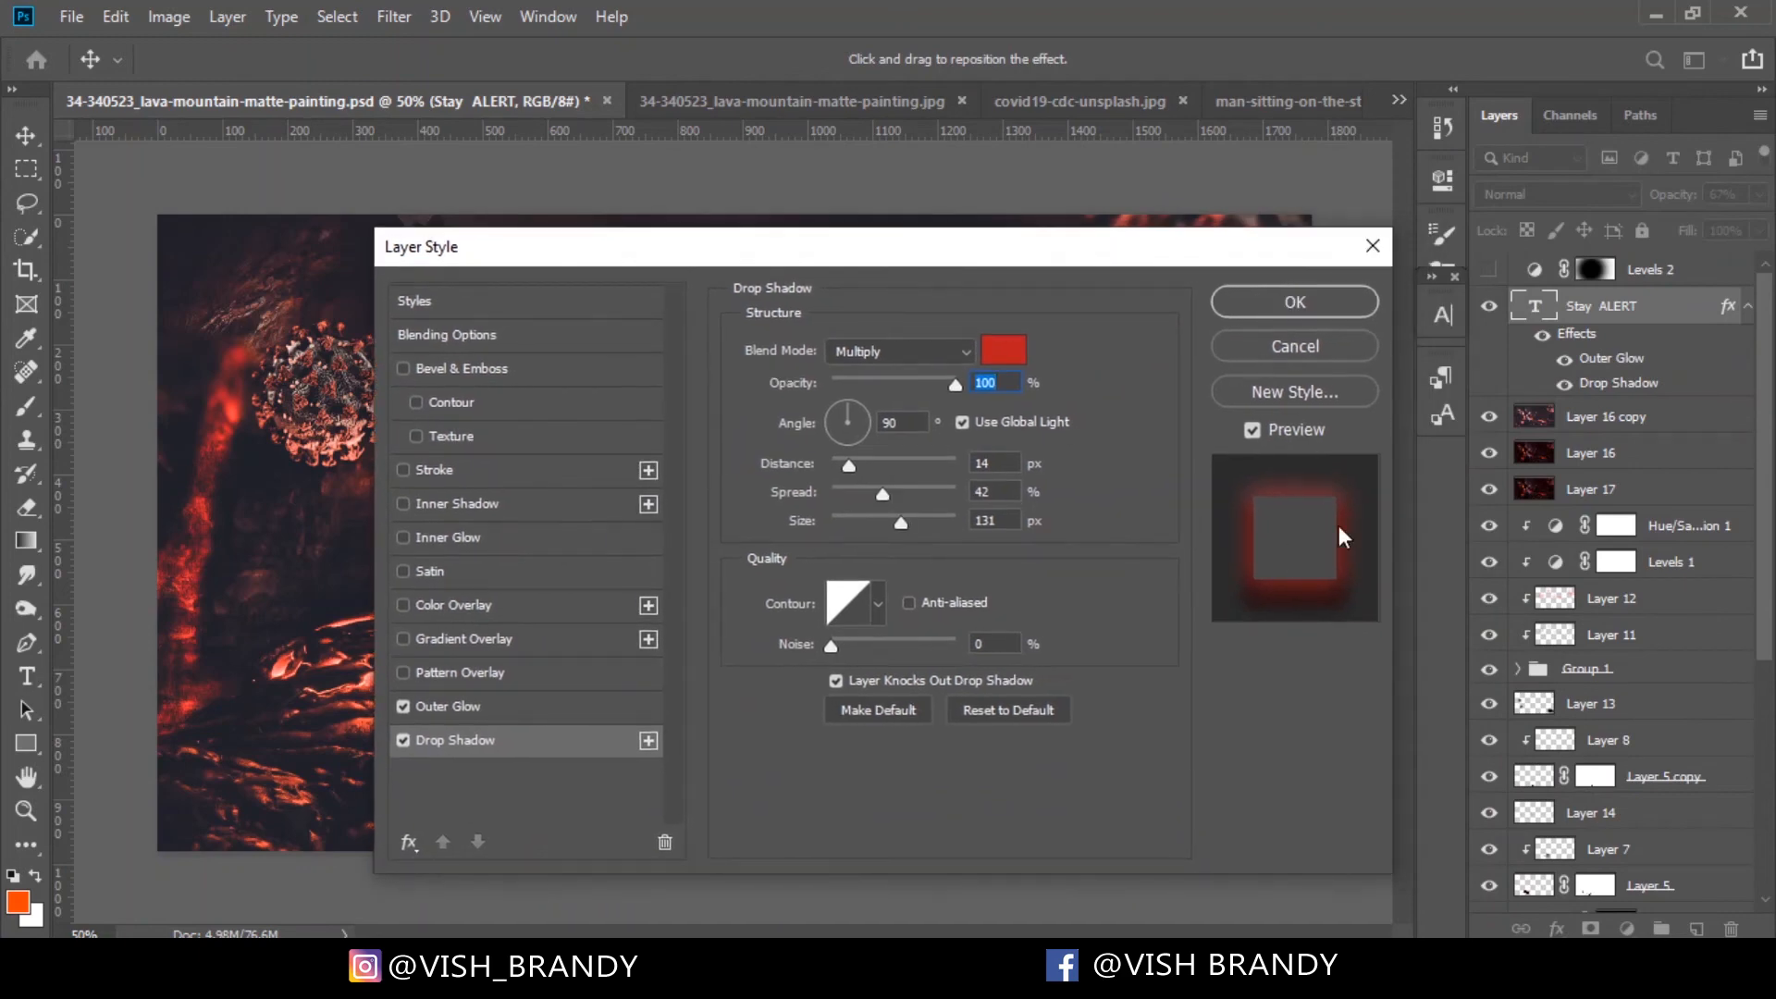
click(1317, 344)
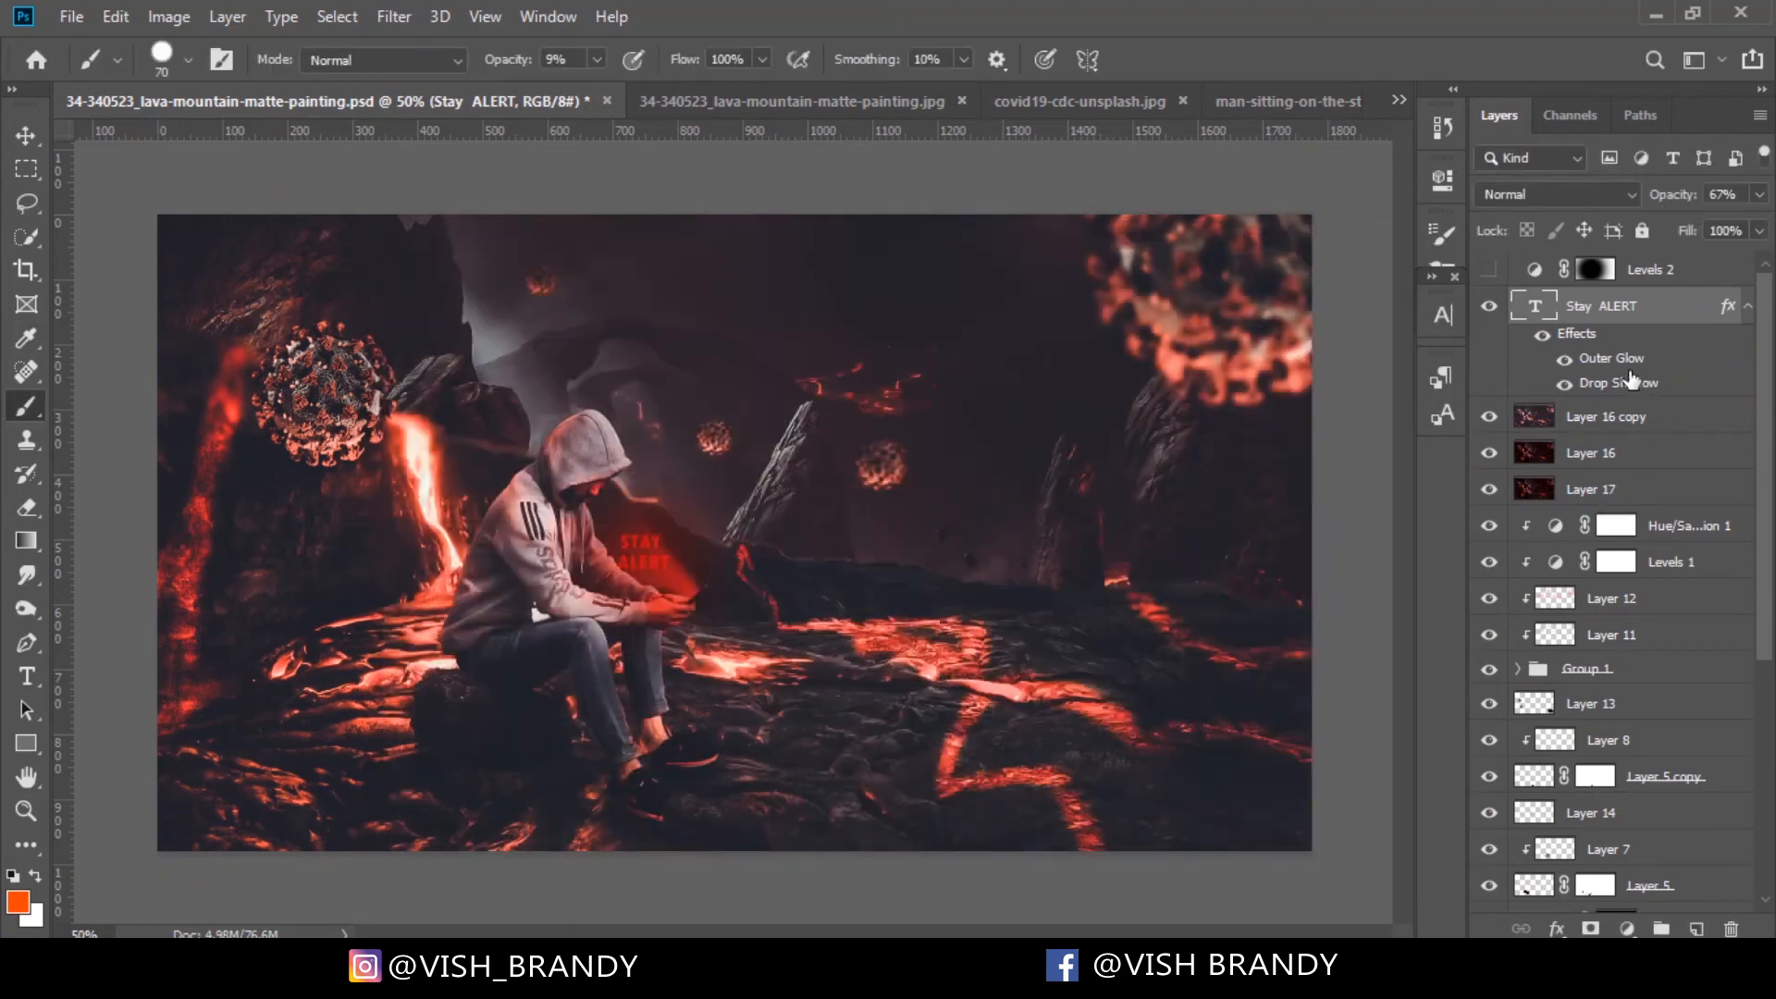
Make the Levels 2 adjustment layer visible and examine its Levels settings
click(1489, 270)
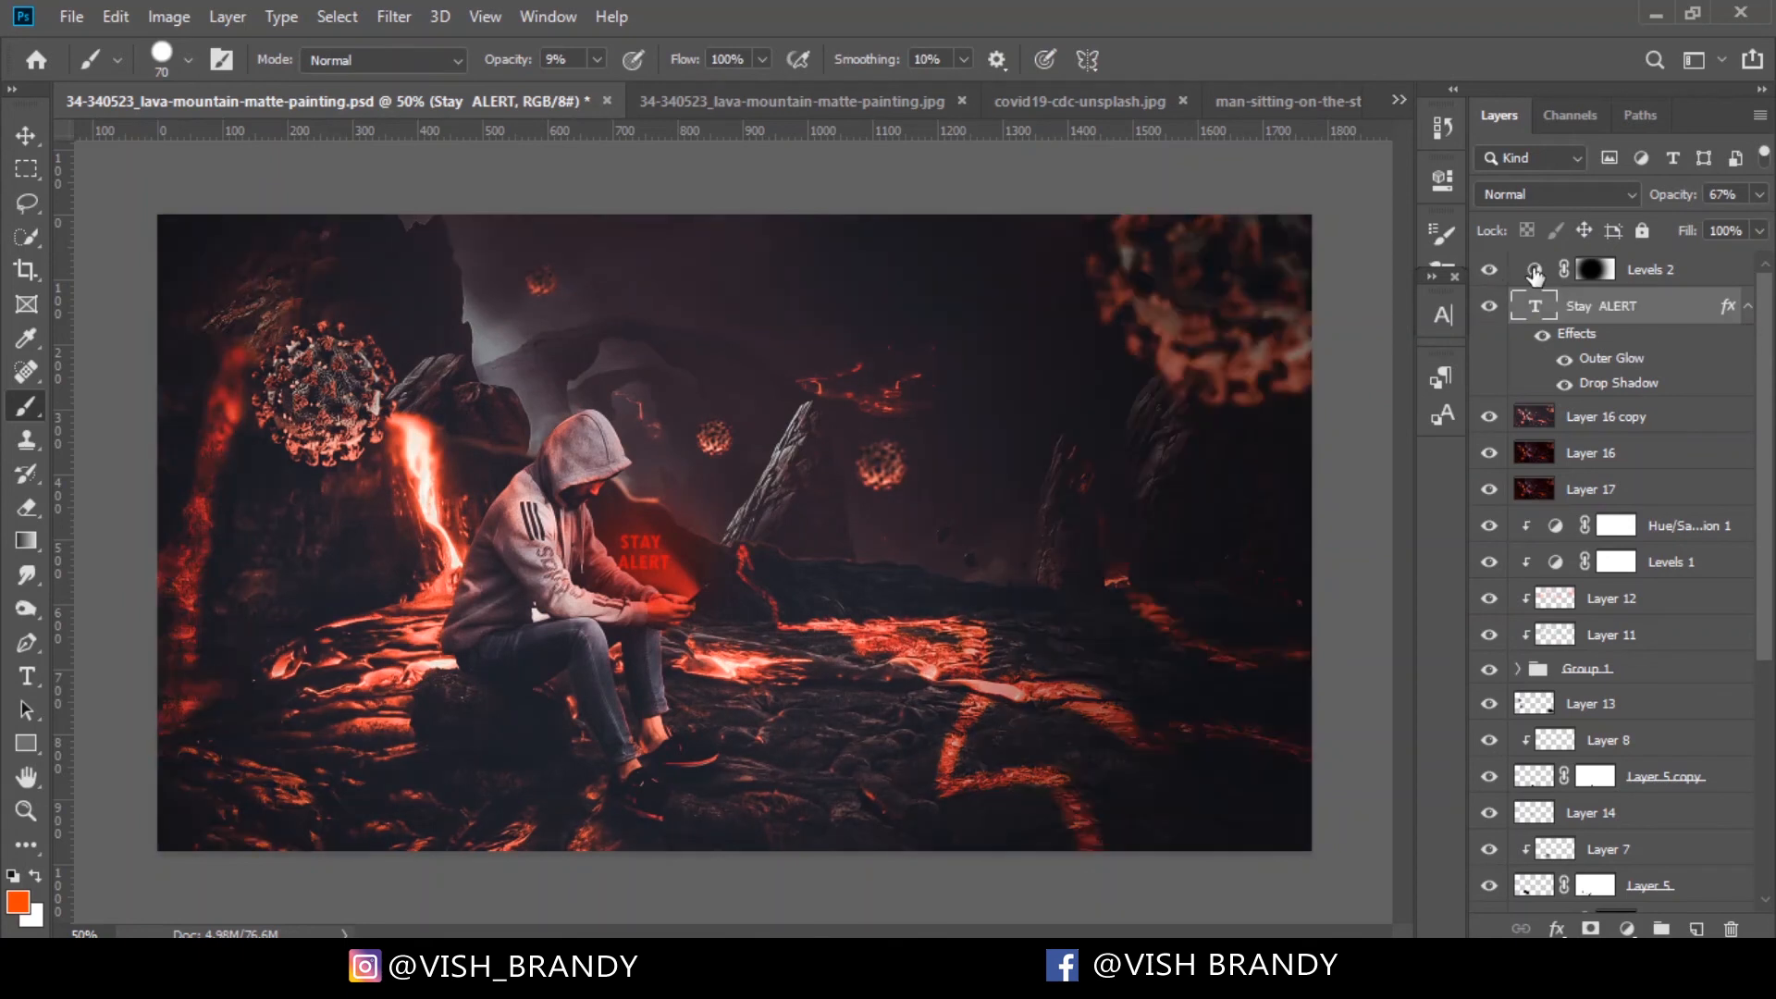
double_click(1534, 269)
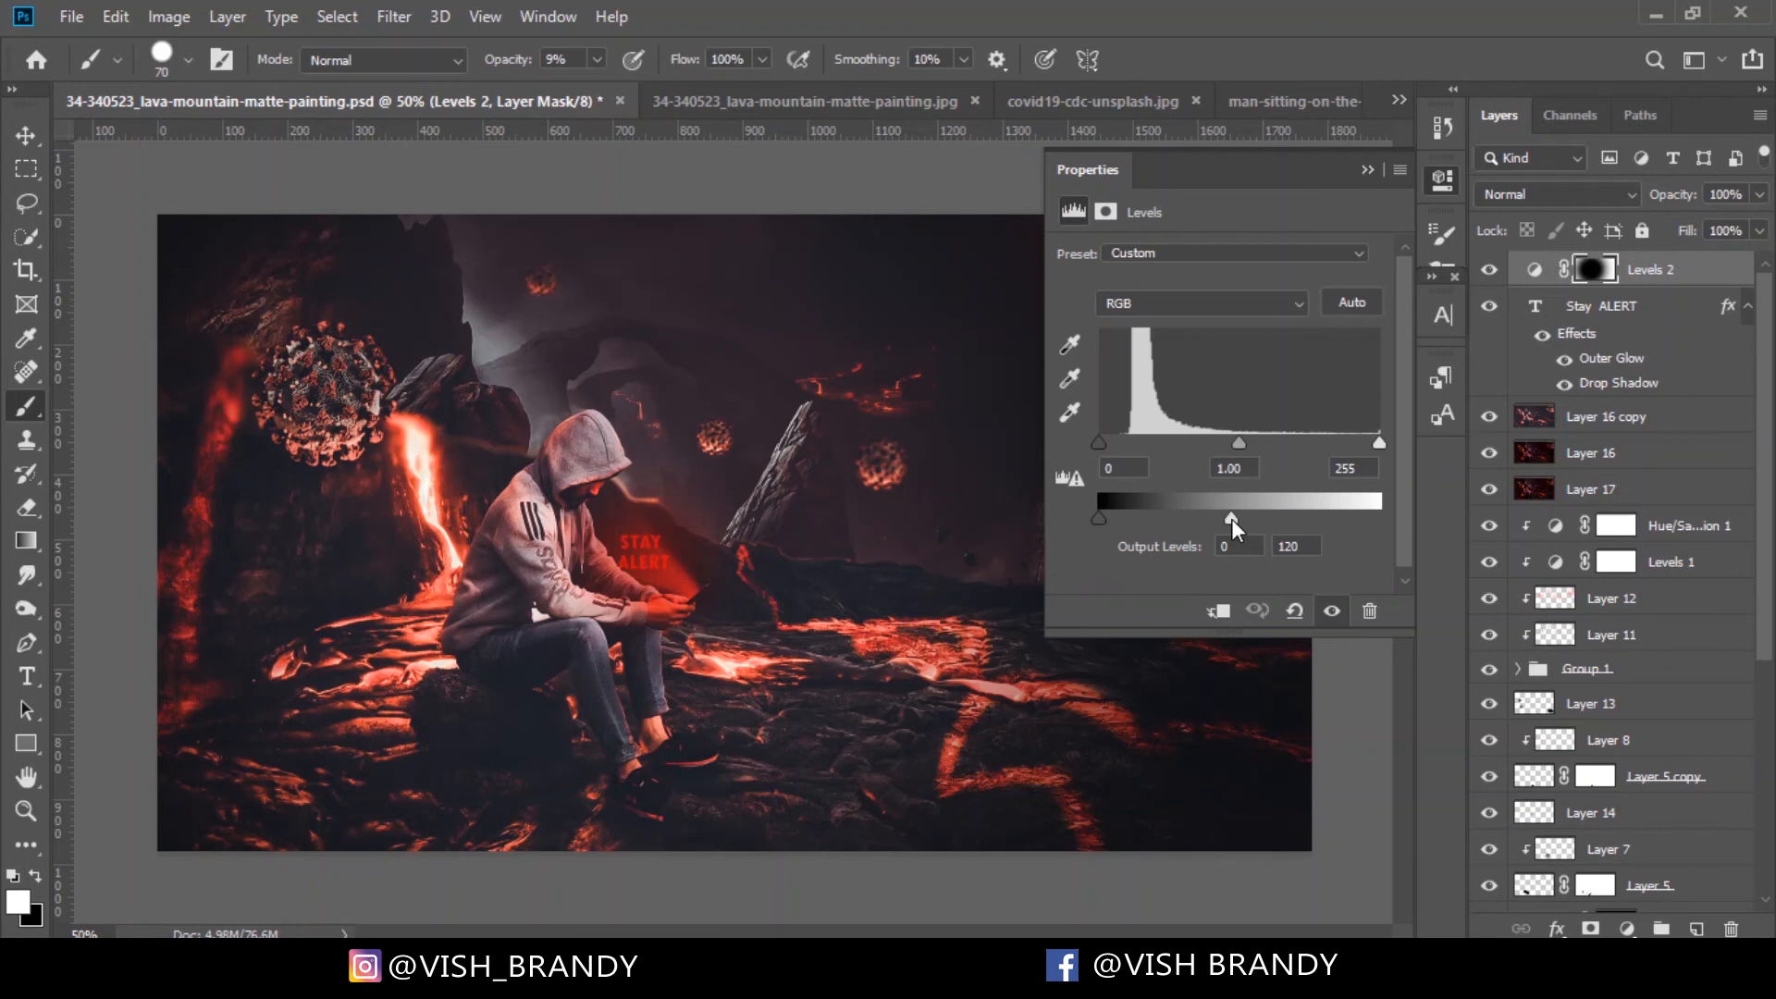
click(1368, 171)
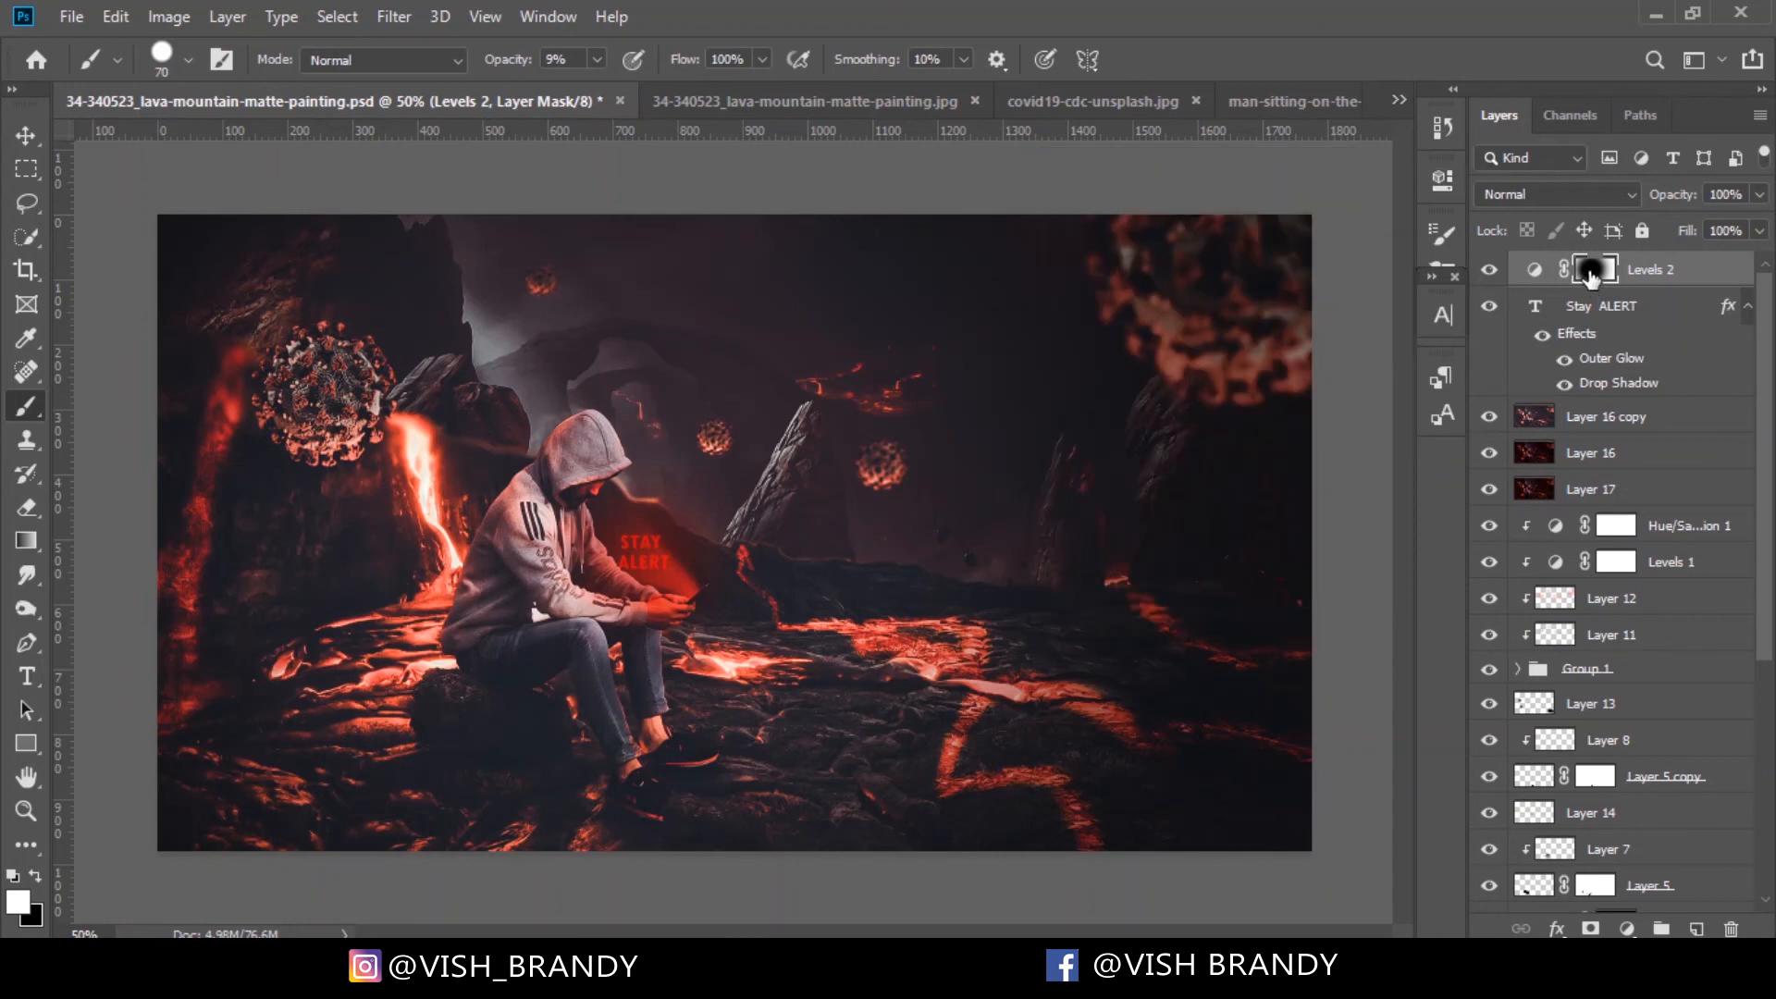
With the Levels 2 mask temporarily disabled, try a white output level of 151, restore 120, and re-enable the mask
drag(1590, 275, 1592, 277)
shift+click(1591, 273)
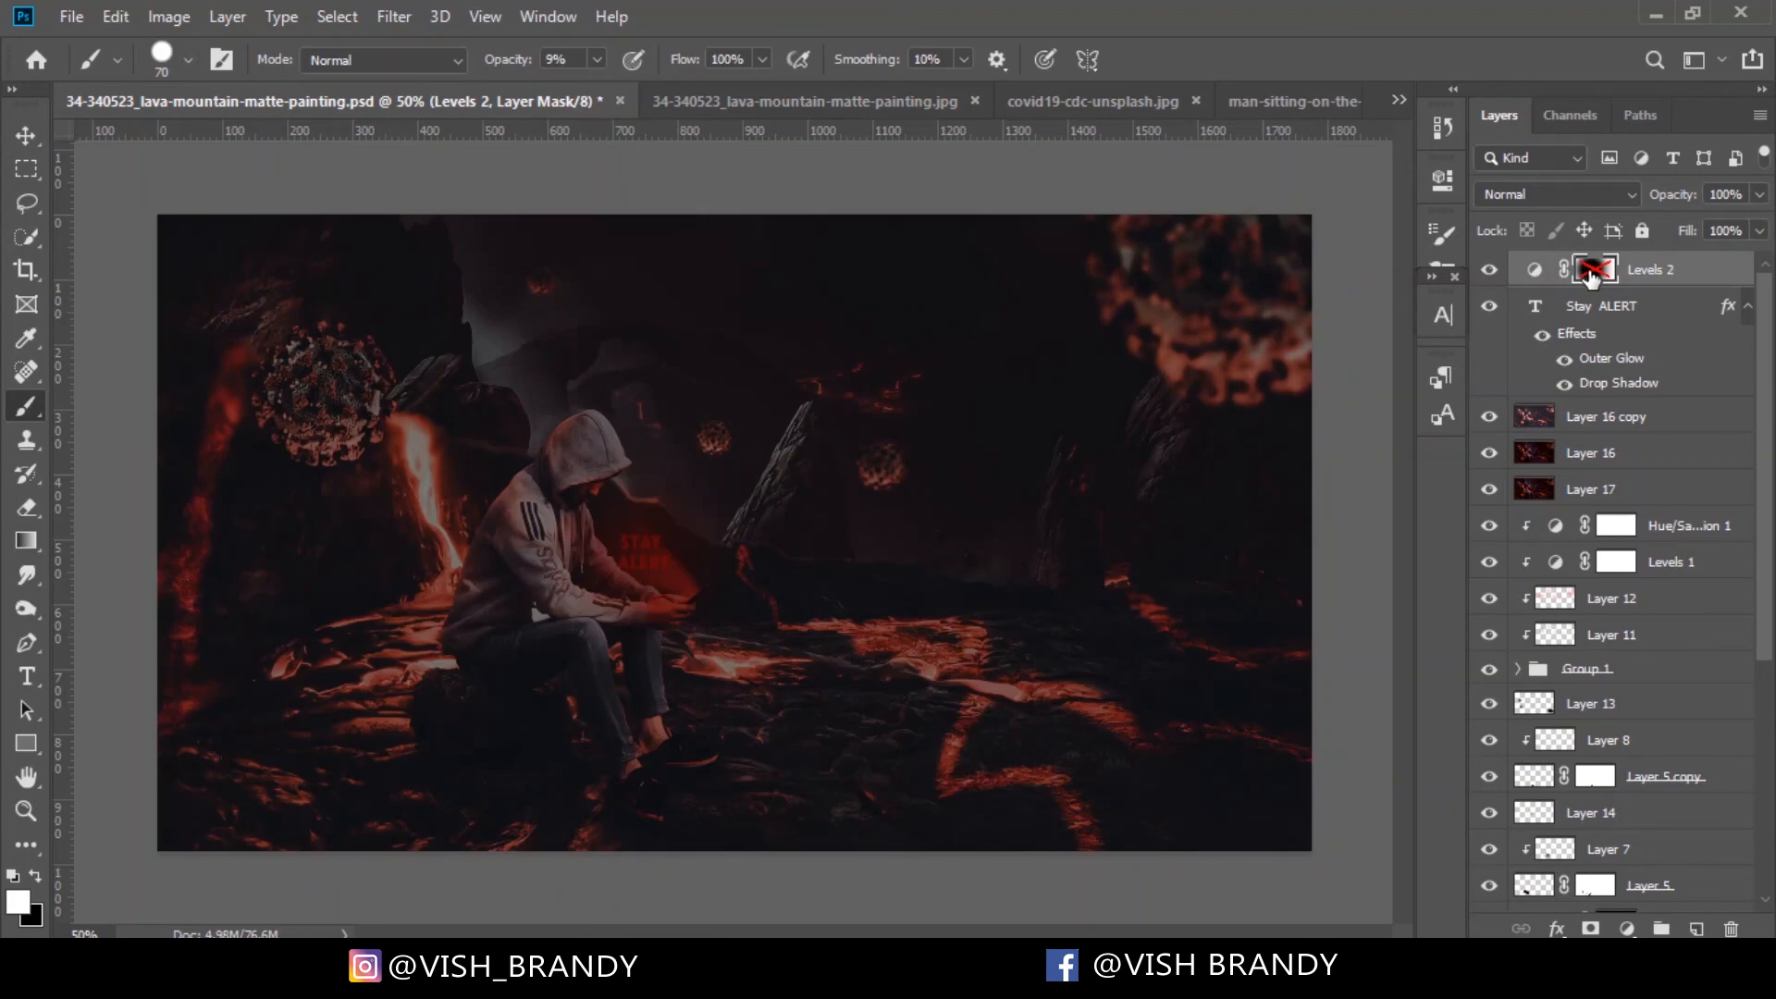
click(1536, 272)
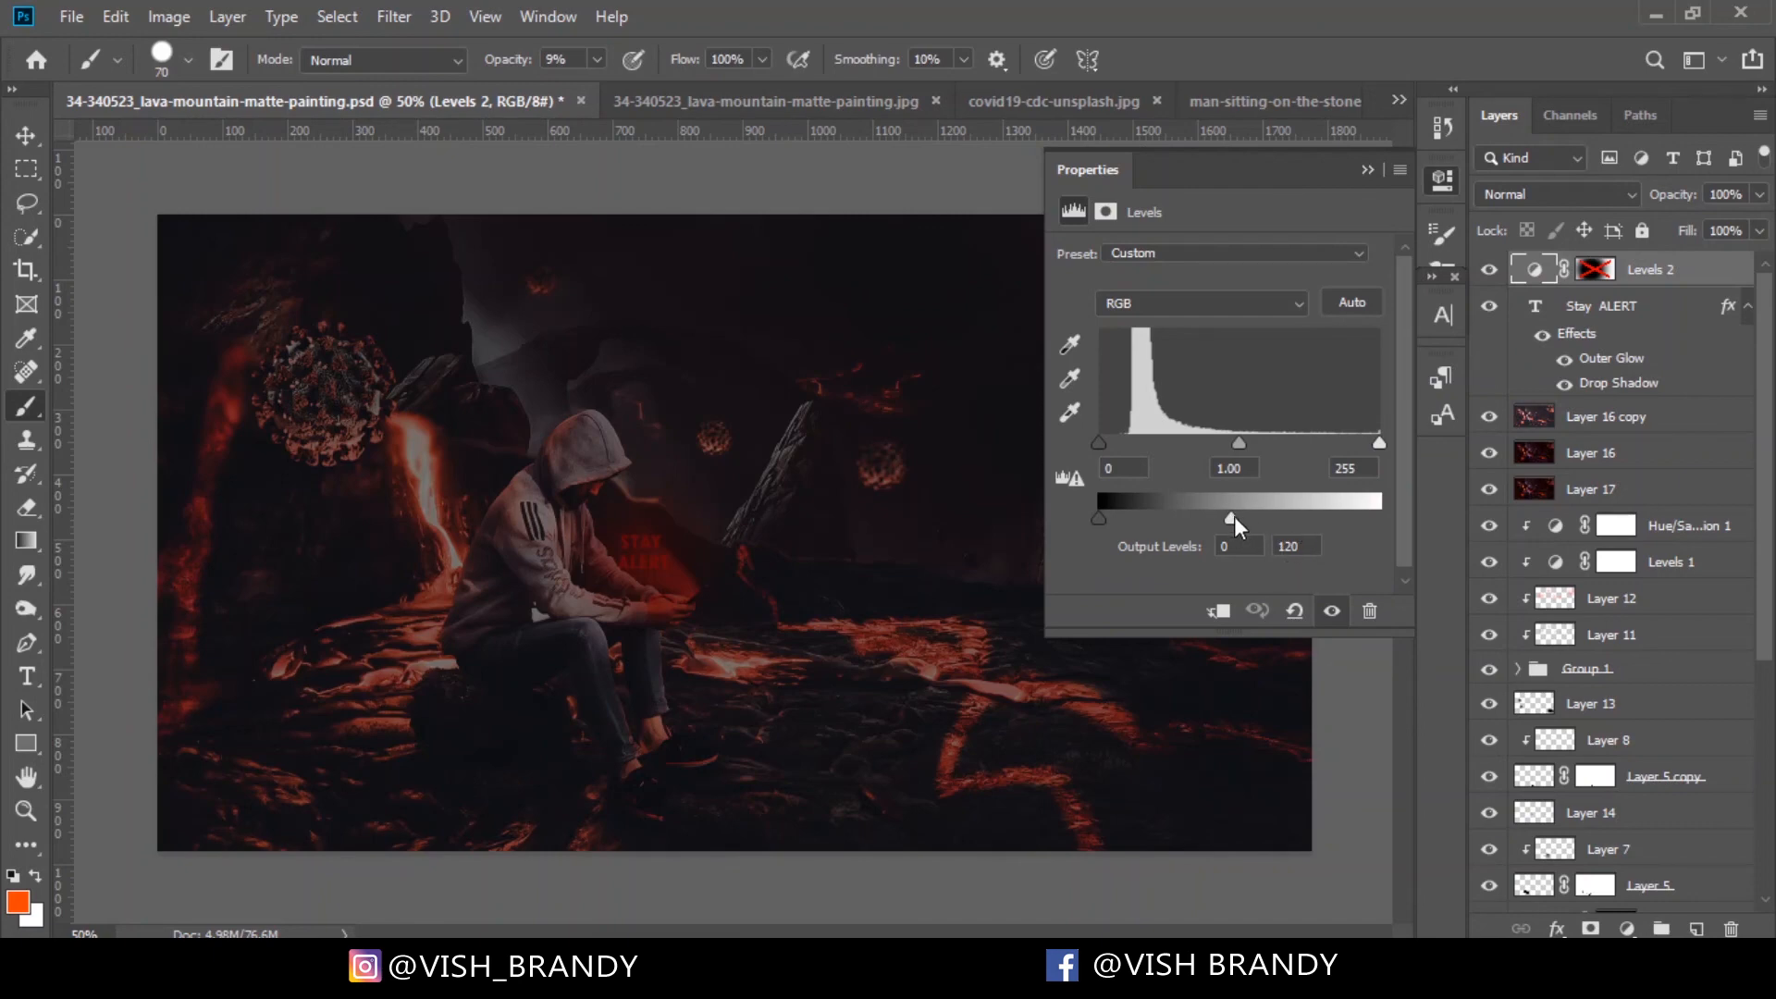
drag(1230, 518, 1266, 512)
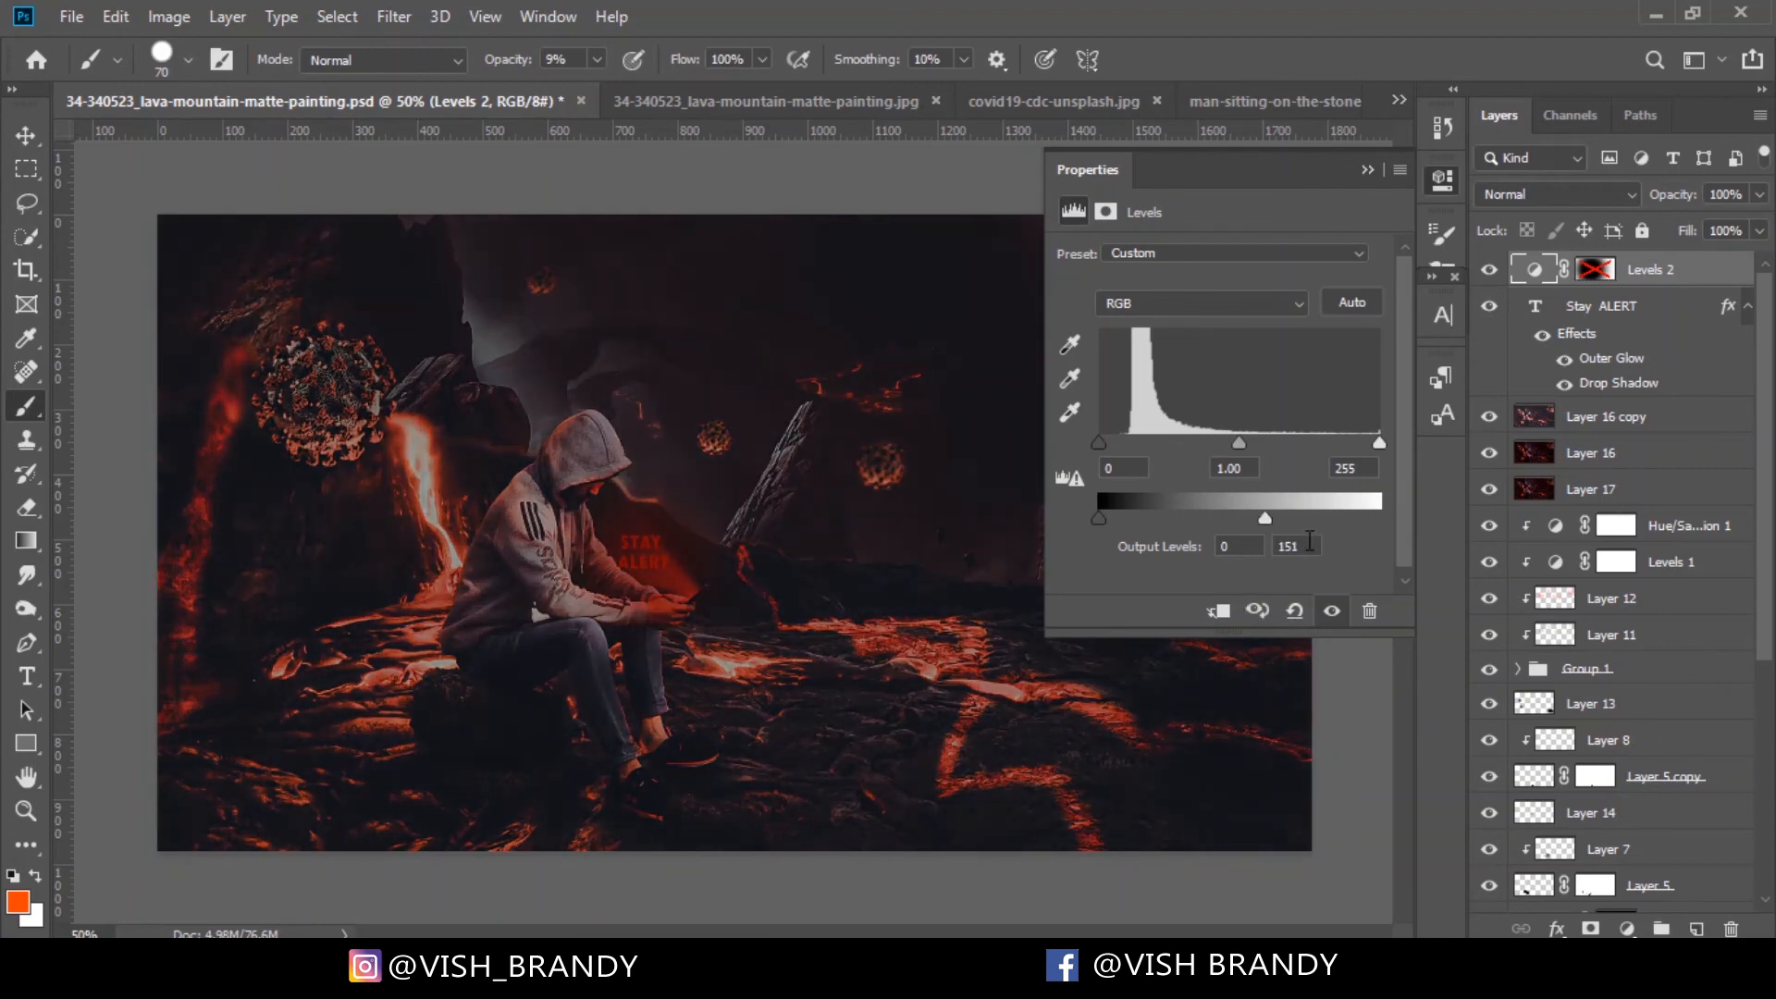
text(120)
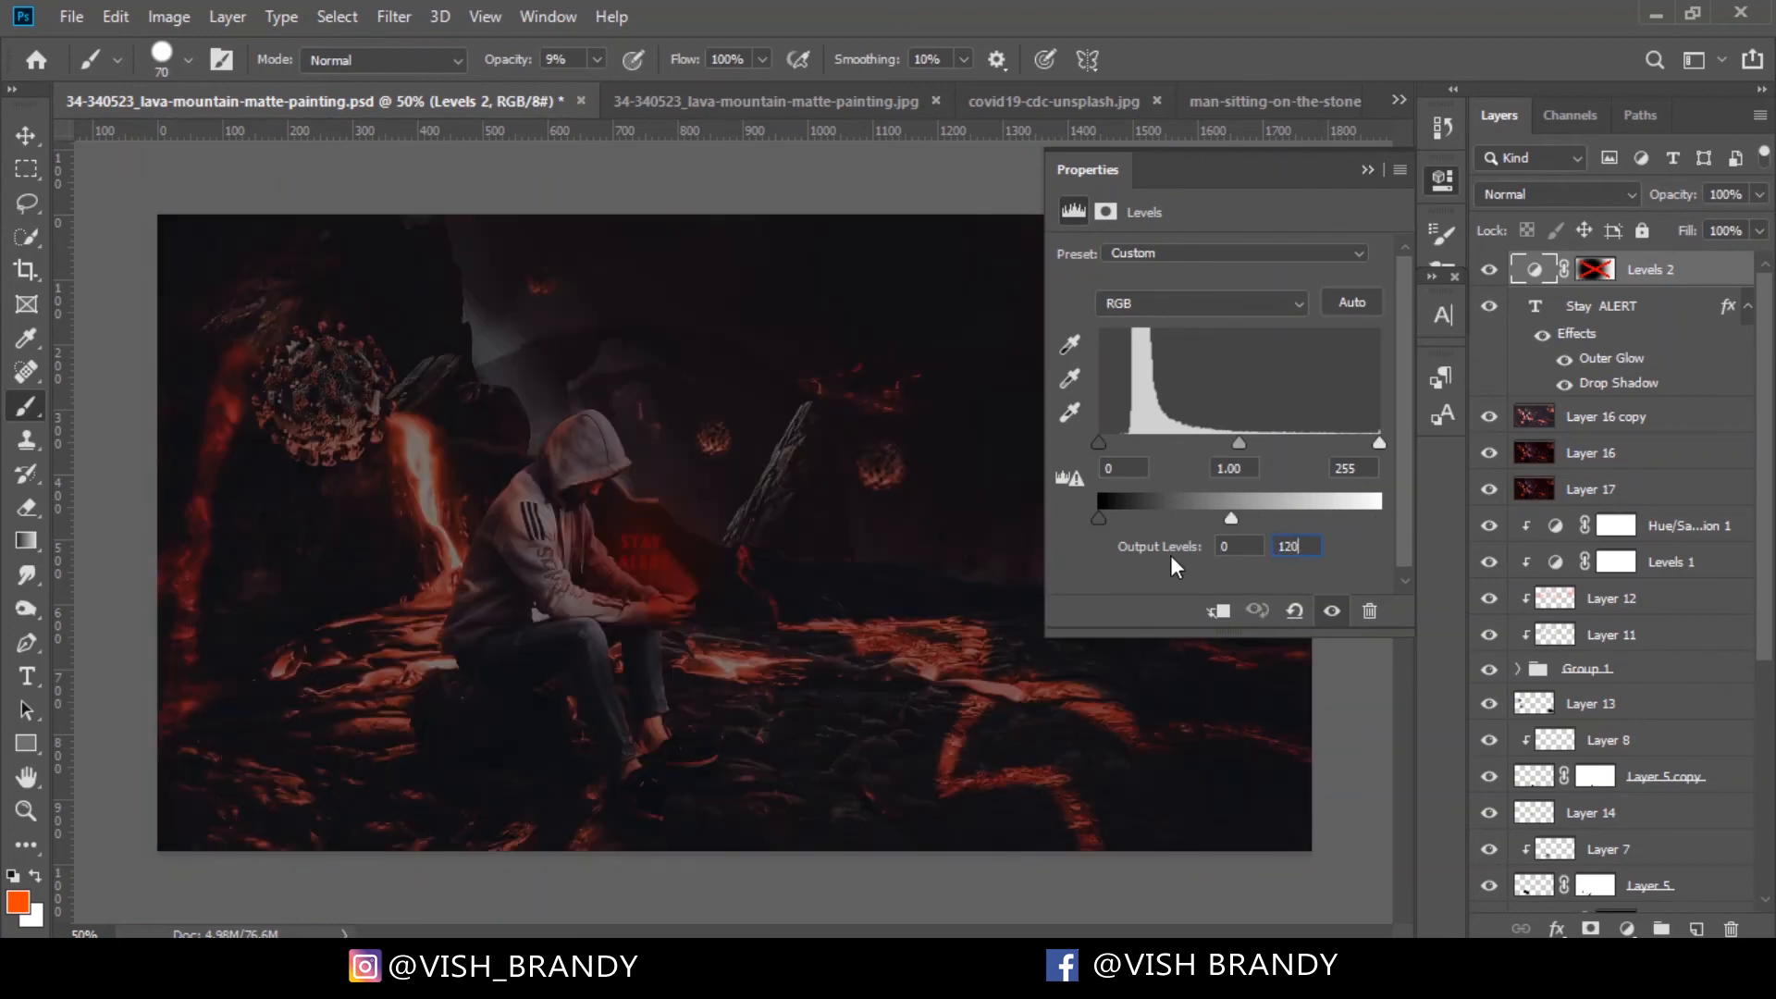
click(1367, 169)
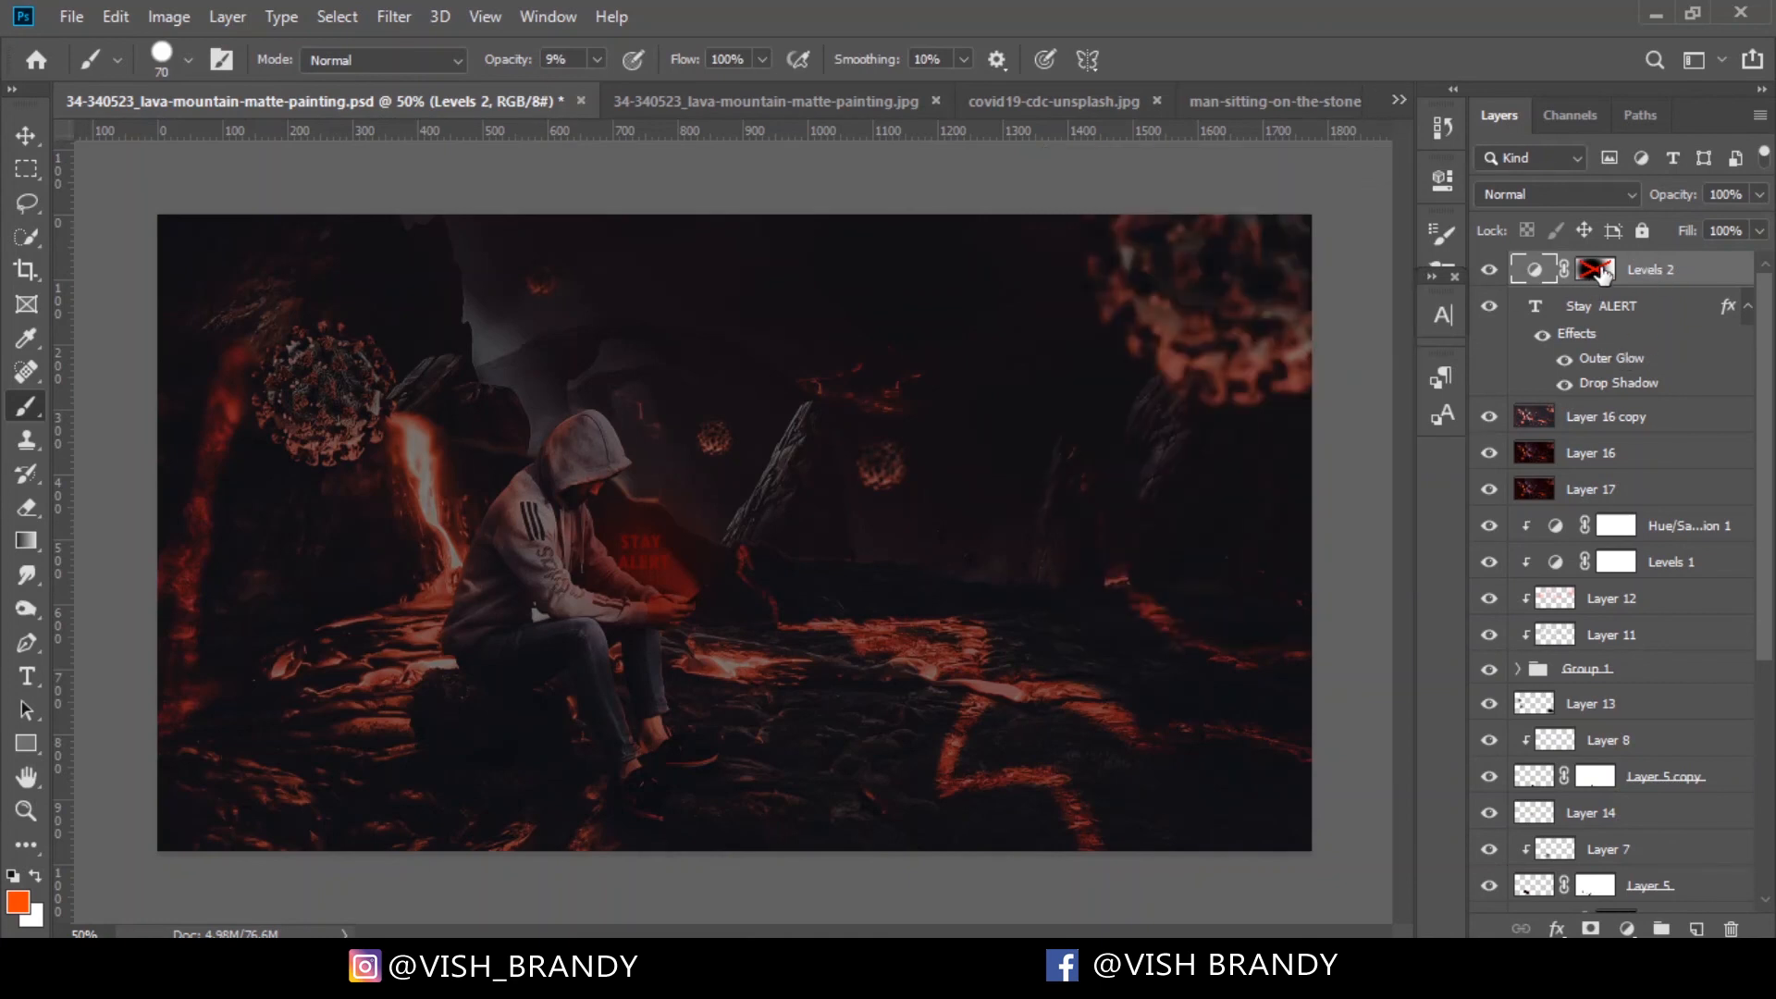
shift+click(1596, 269)
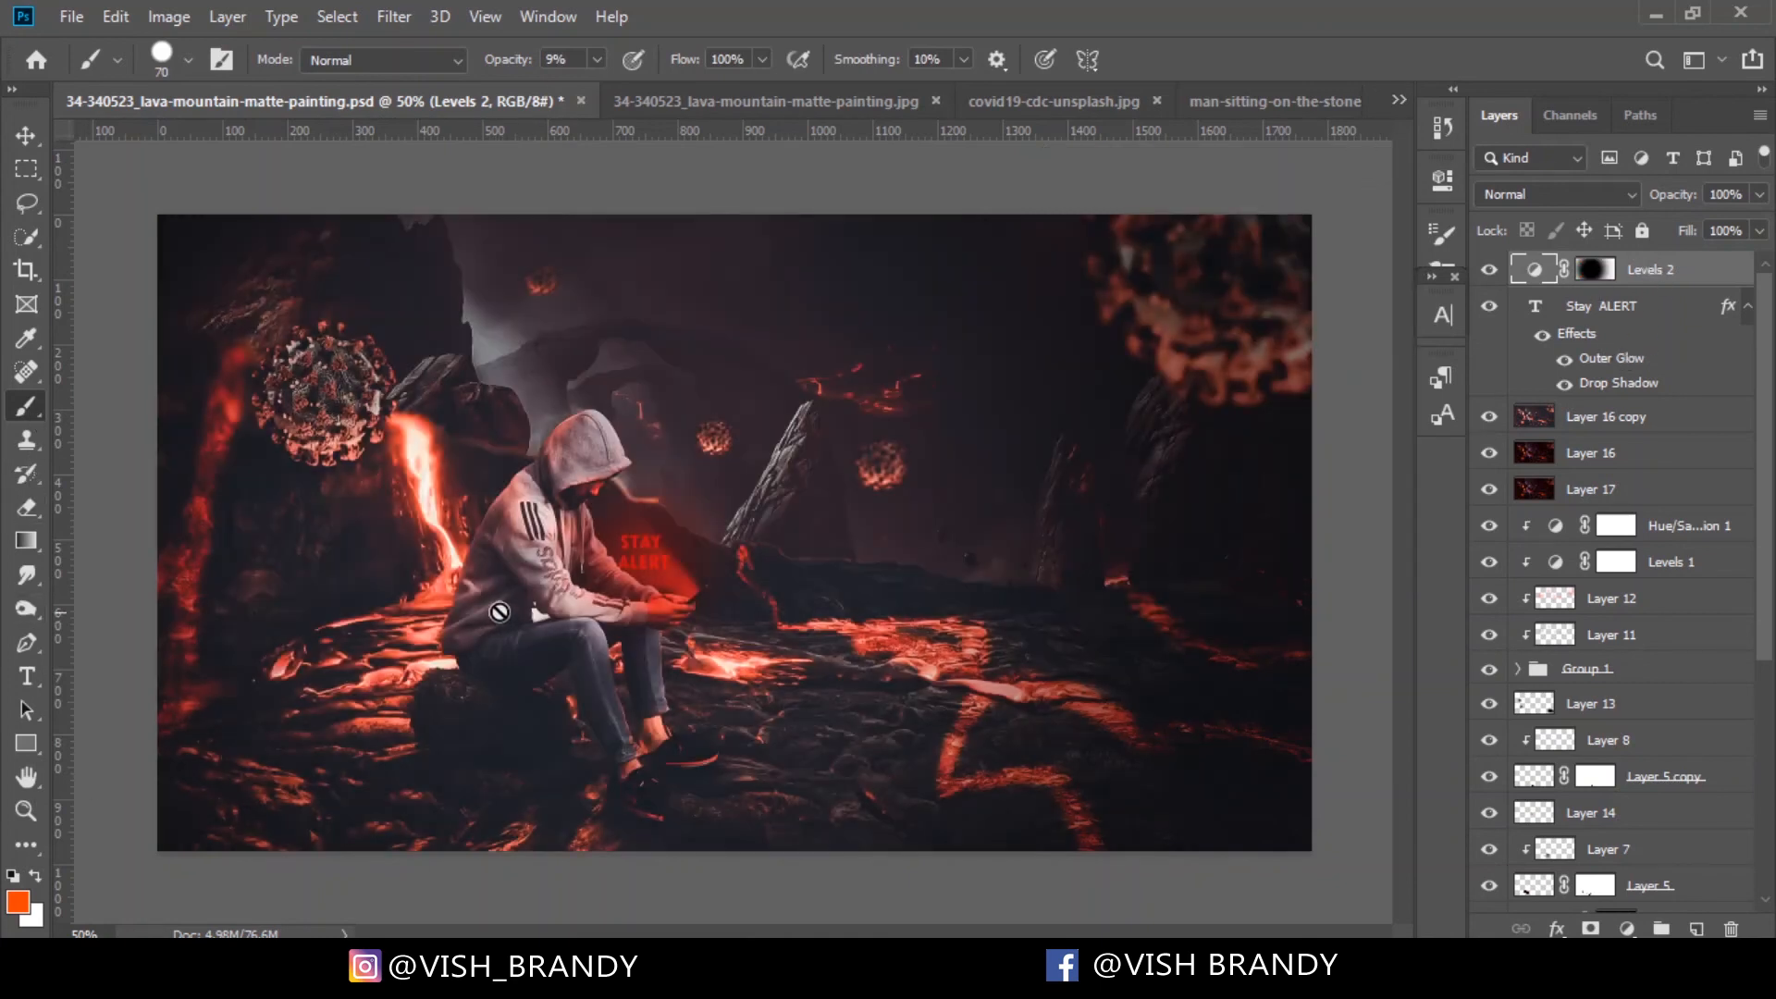
Target the Levels 2 layer mask with default black and white colours and size the brush to 1200 px
click(1593, 269)
key(d)
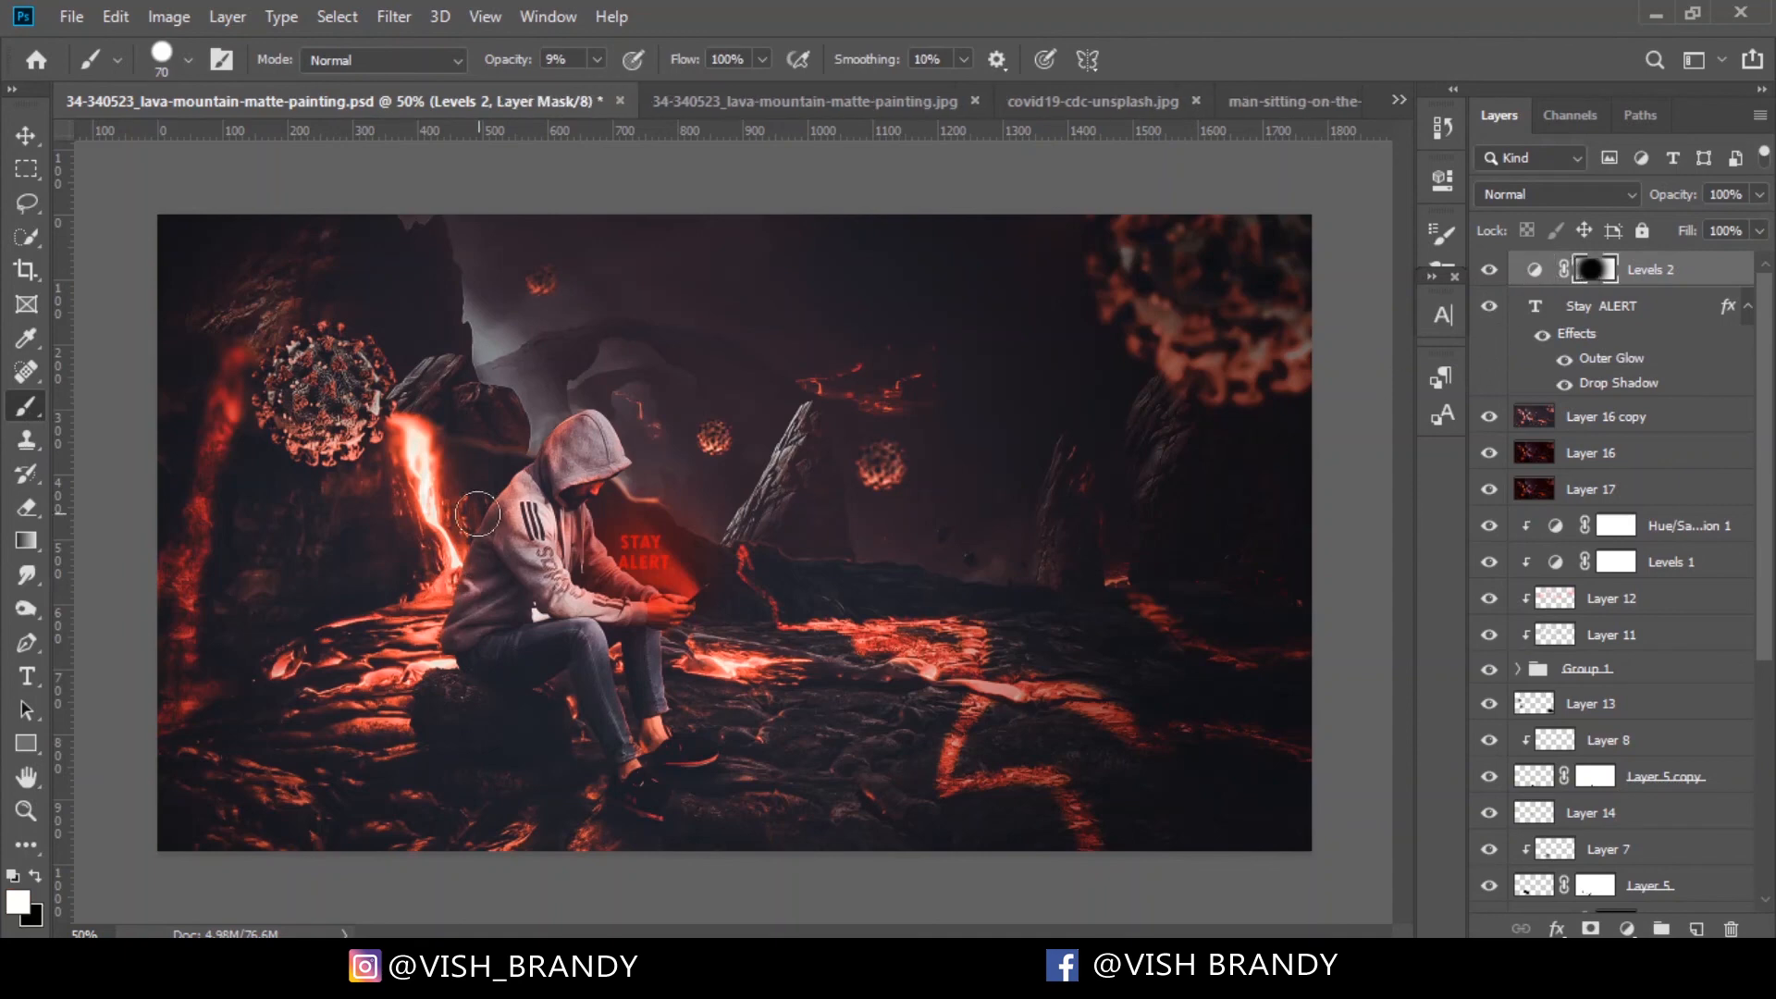
key(bracketright)
key(bracketright)
key(bracketright)
key(bracketright)
key(bracketright)
key(bracketright)
key(bracketright)
key(bracketright)
key(bracketright)
key(bracketright)
key(bracketright)
key(bracketright)
key(bracketright)
key(bracketright)
key(bracketright)
key(bracketright)
key(bracketright)
key(bracketright)
key(bracketright)
key(bracketright)
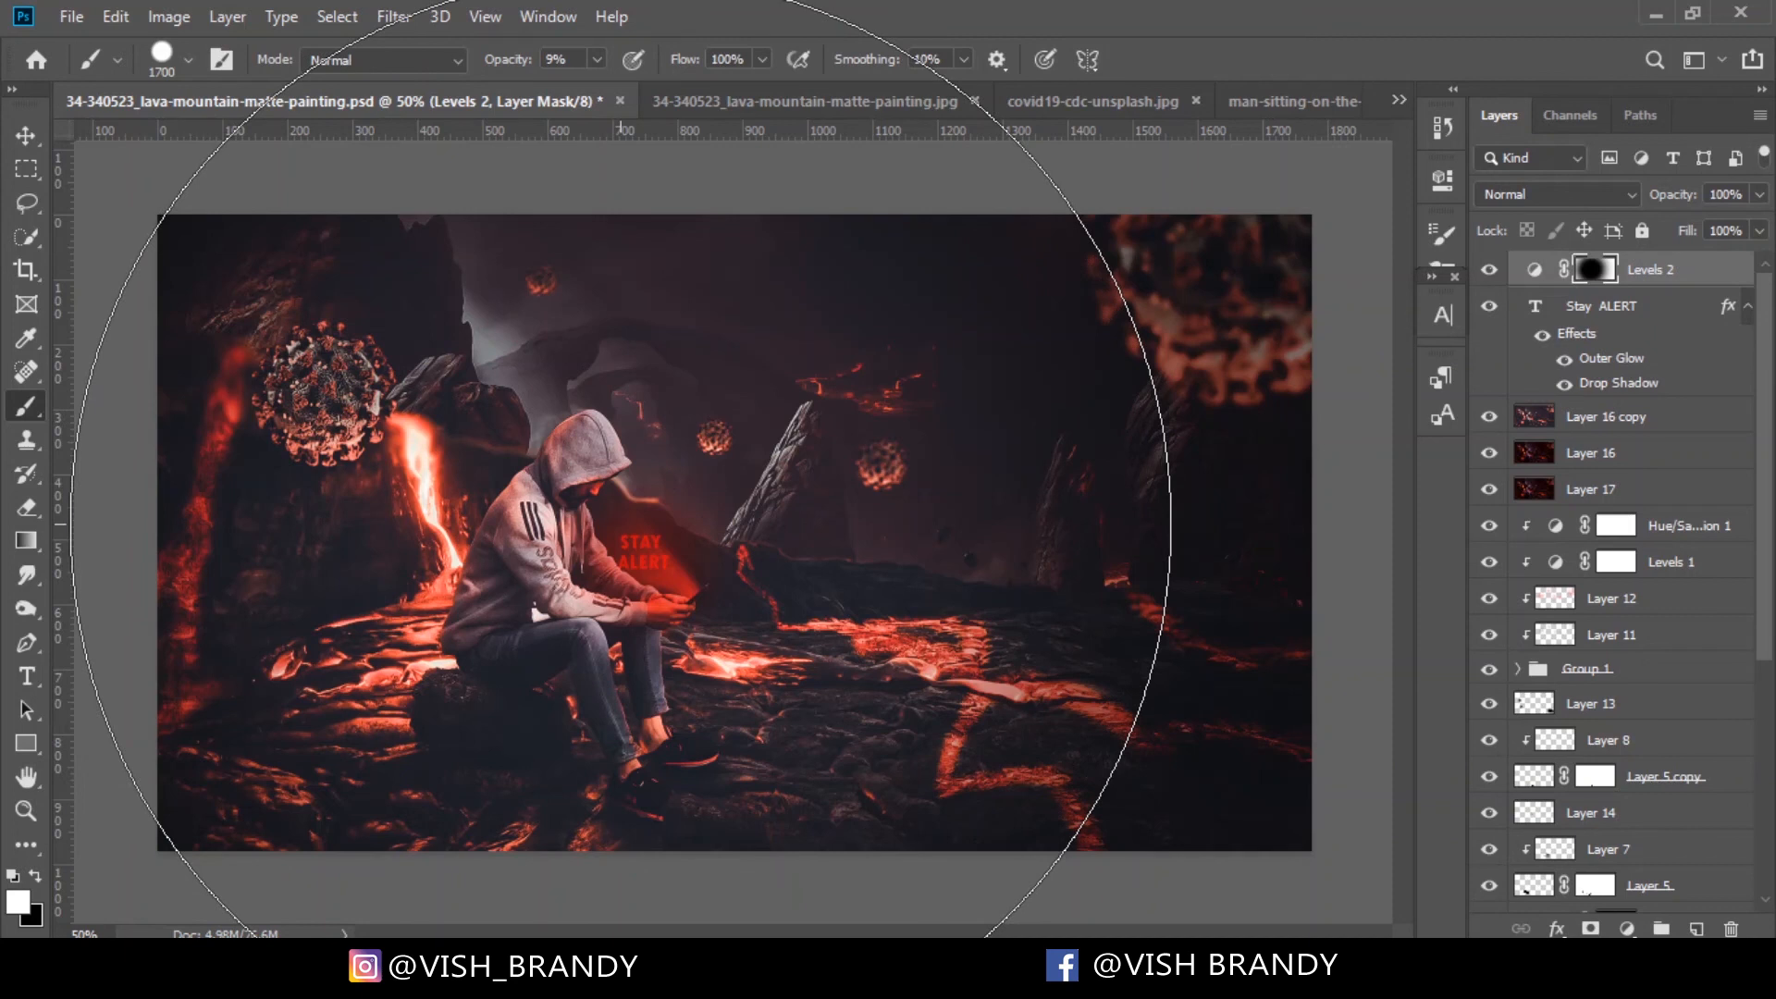
key(bracketleft)
key(bracketleft)
key(bracketleft)
key(bracketleft)
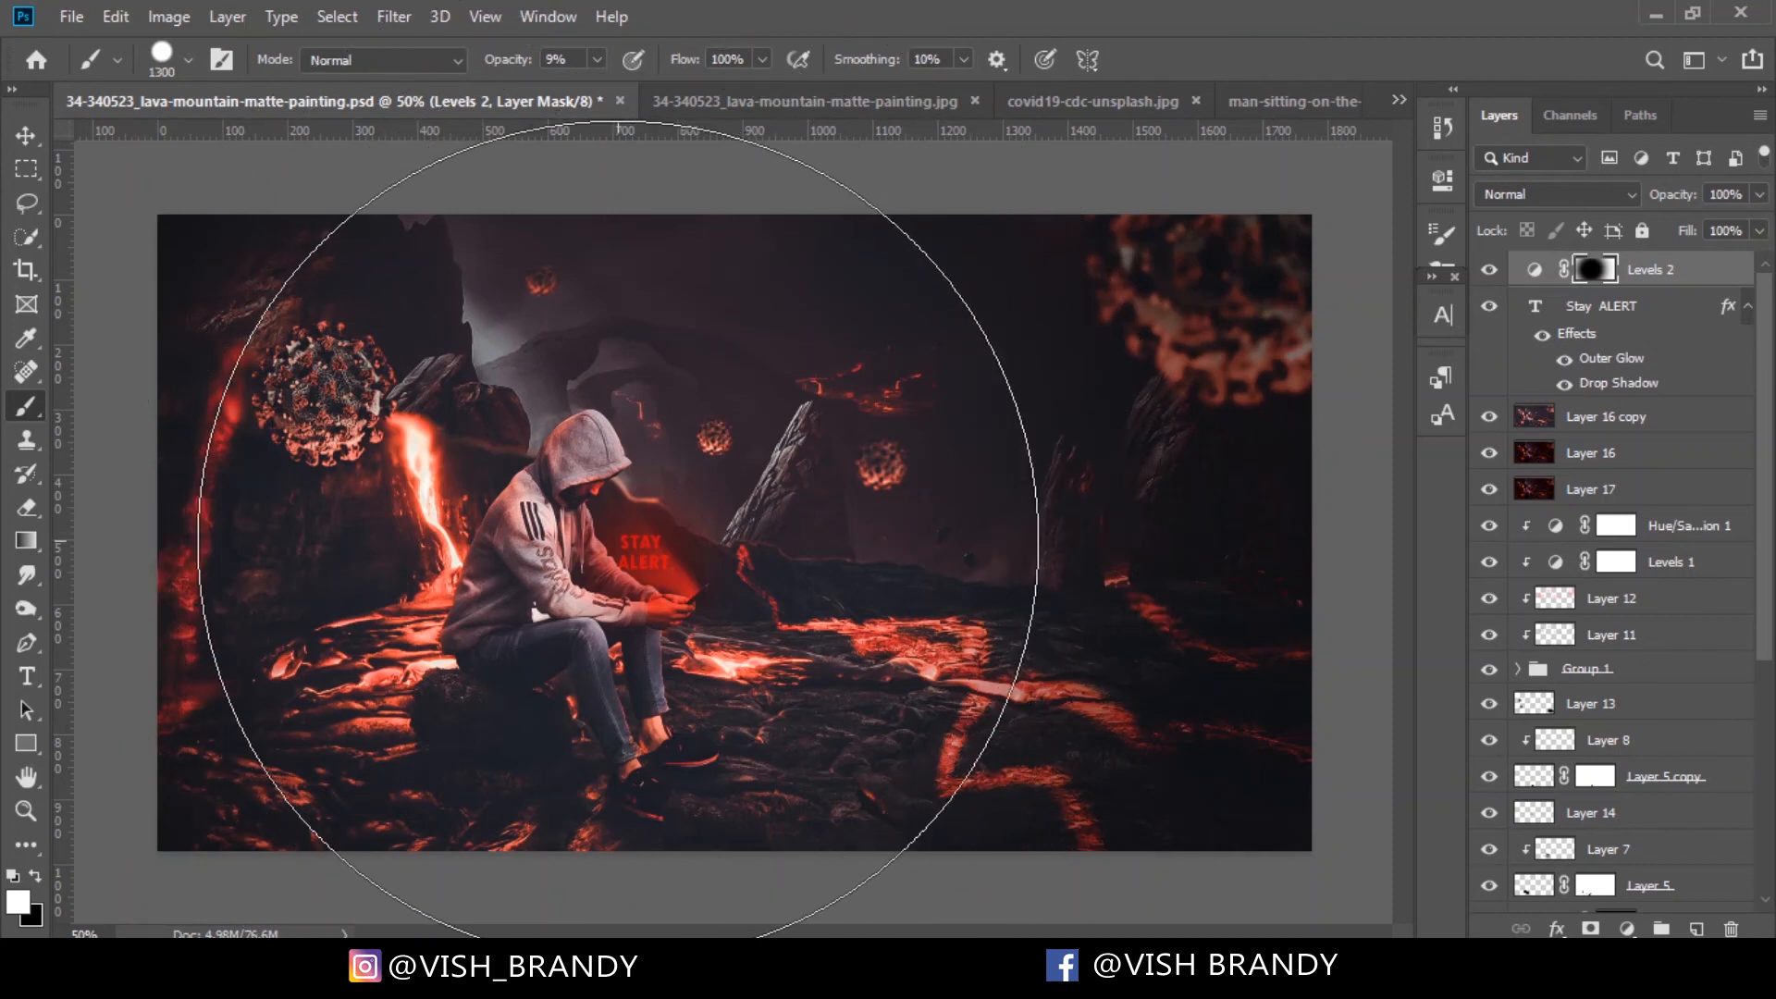
key(bracketleft)
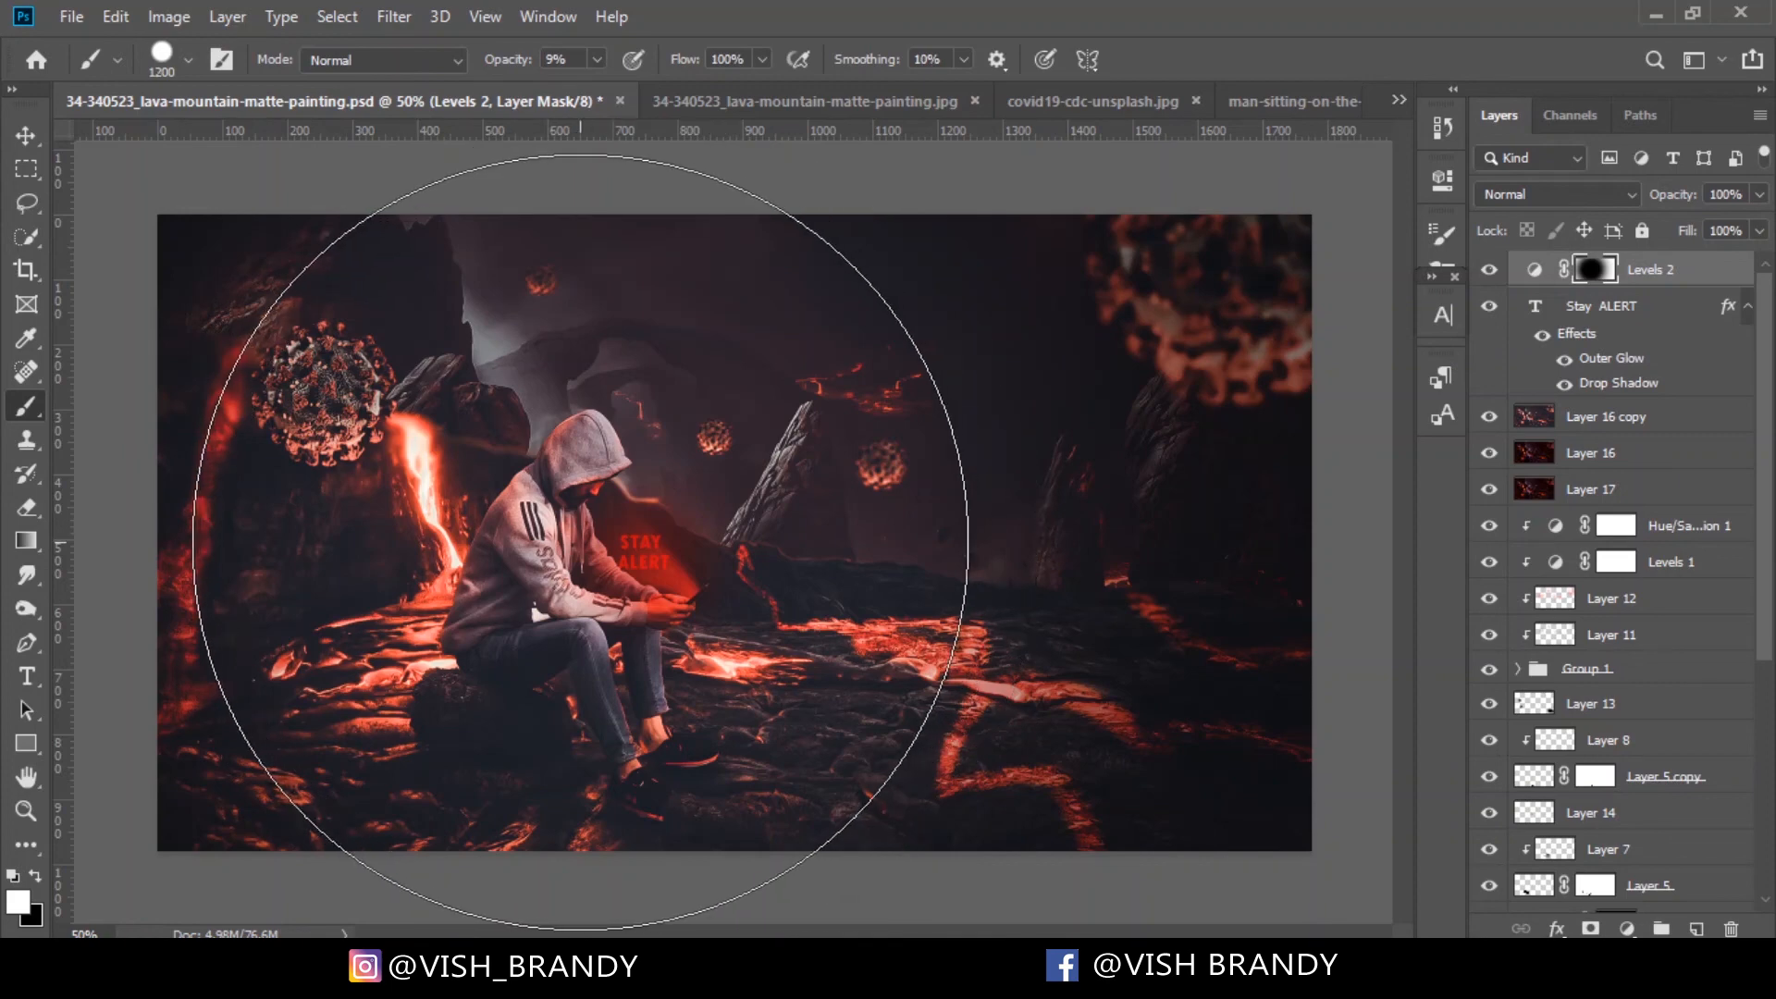
Lower the brush hardness to give it a soft edge and enlarge the brush to 1400 px
click(188, 61)
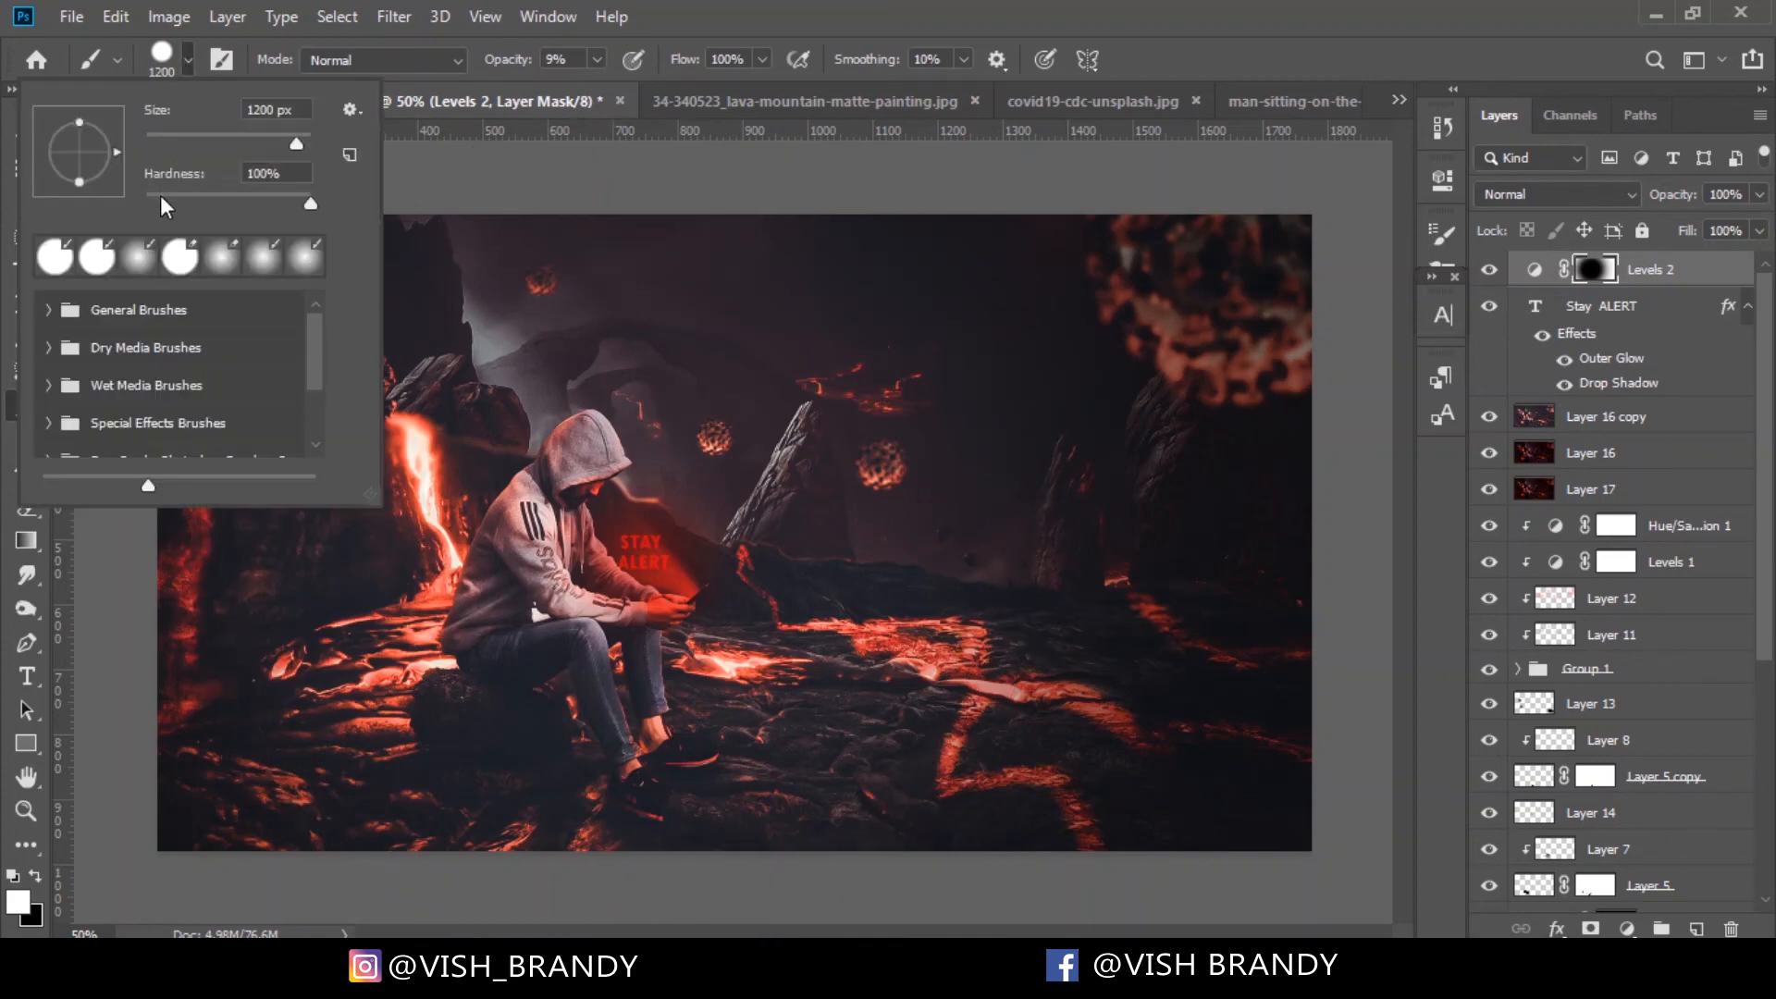
click(154, 198)
click(187, 58)
key(bracketright)
key(bracketright)
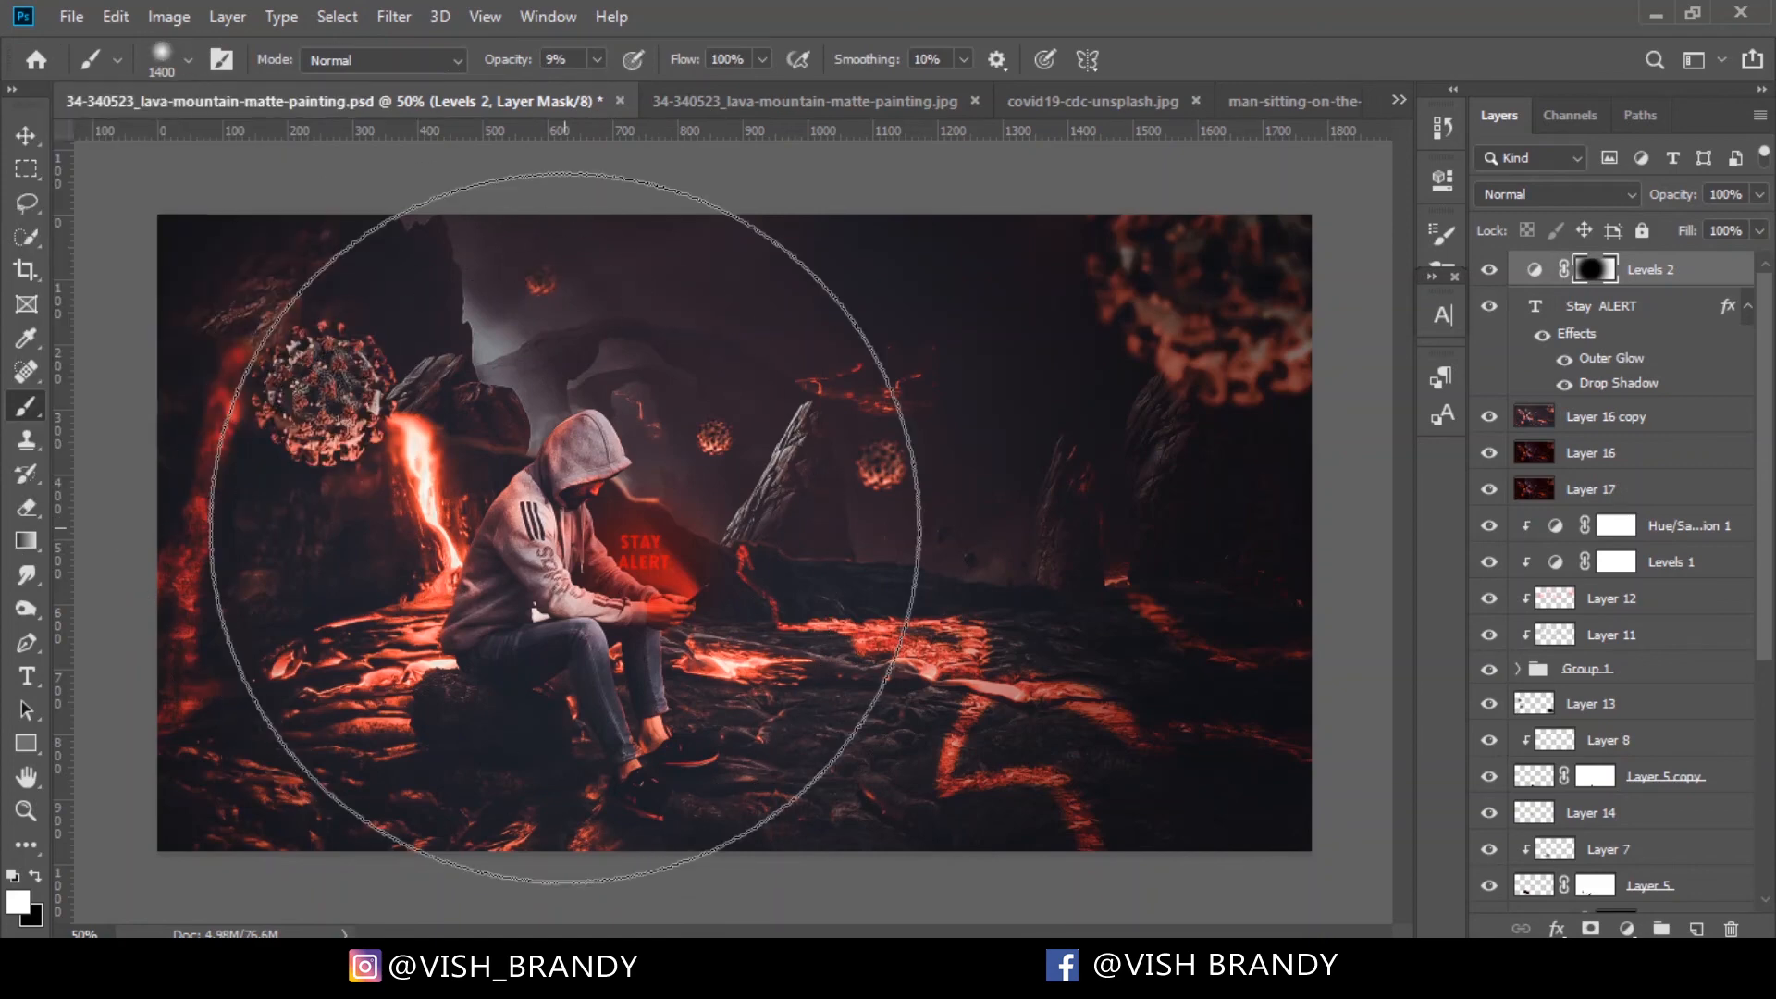